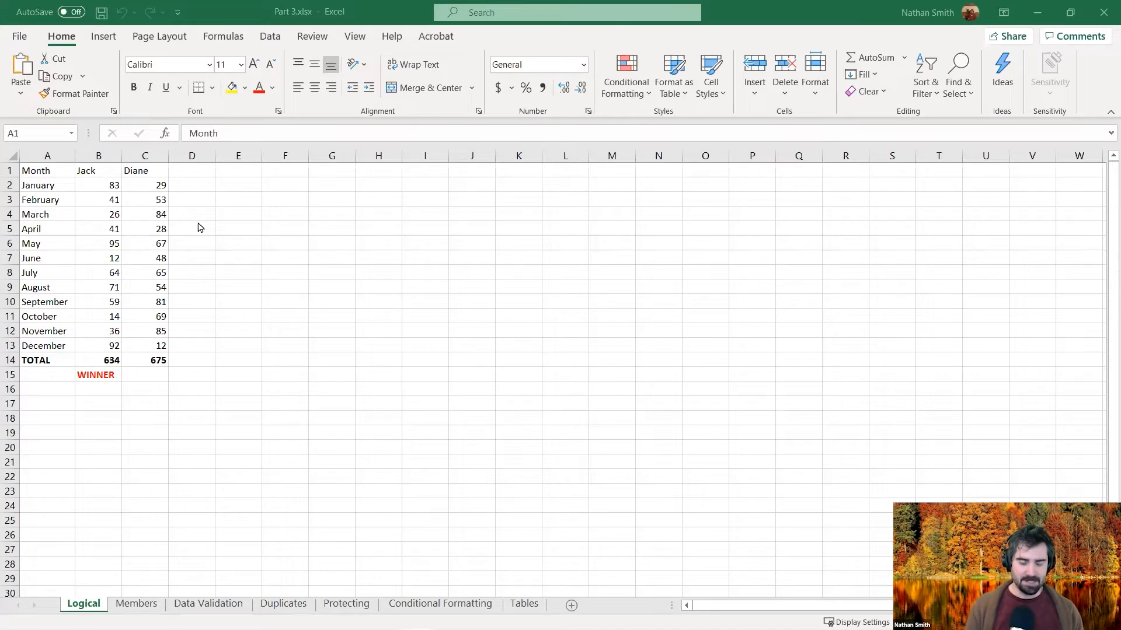
Step: Select the example cell ranges E3:G7, E3:E8 and E2:I2 one after another on the Logical sheet
left_click(227, 225)
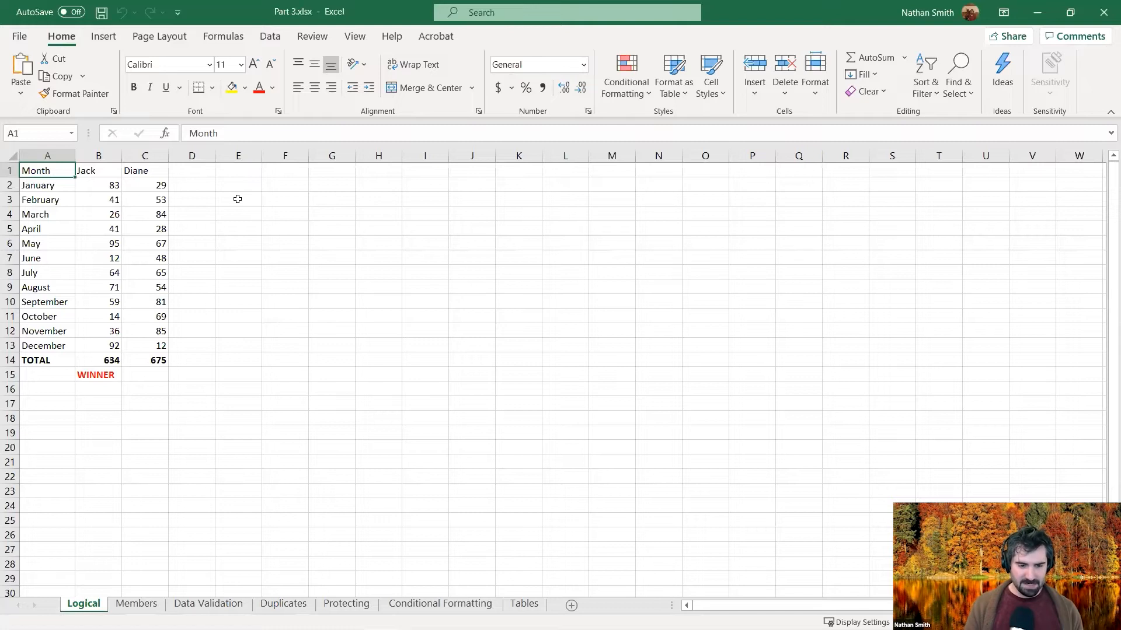
left_click_drag(237, 199, 322, 257)
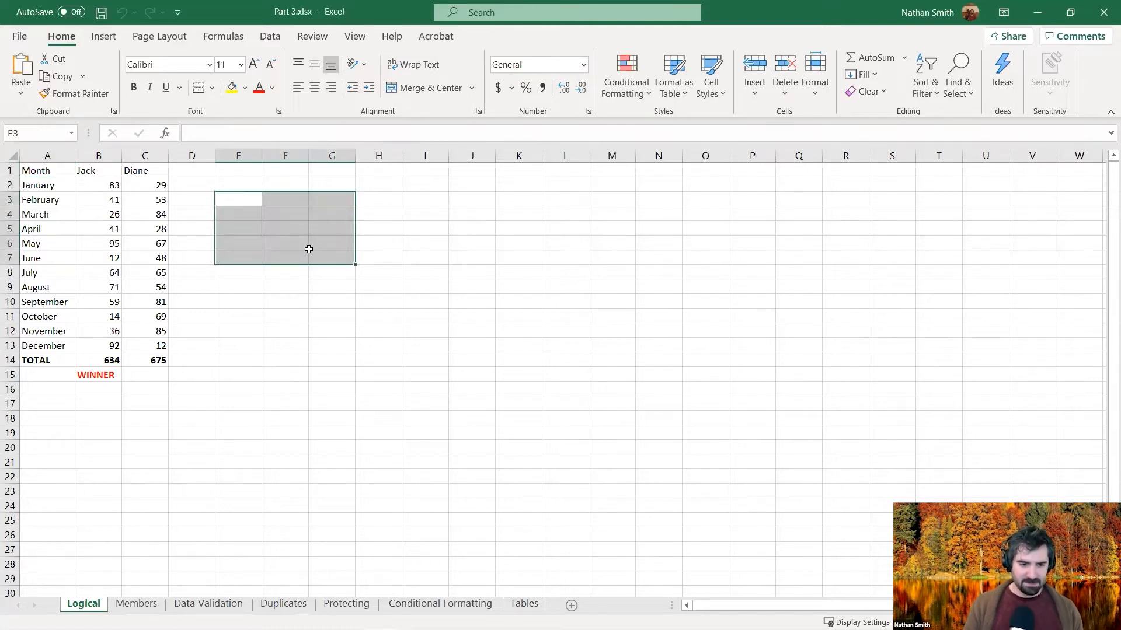
left_click_drag(238, 200, 252, 279)
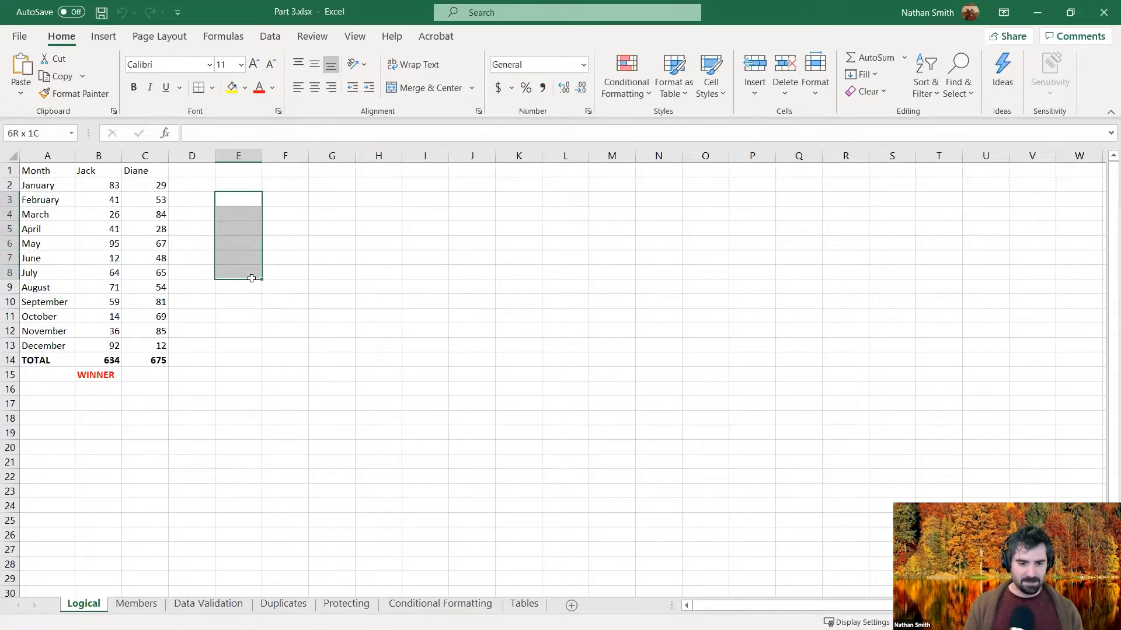
left_click_drag(233, 186, 424, 179)
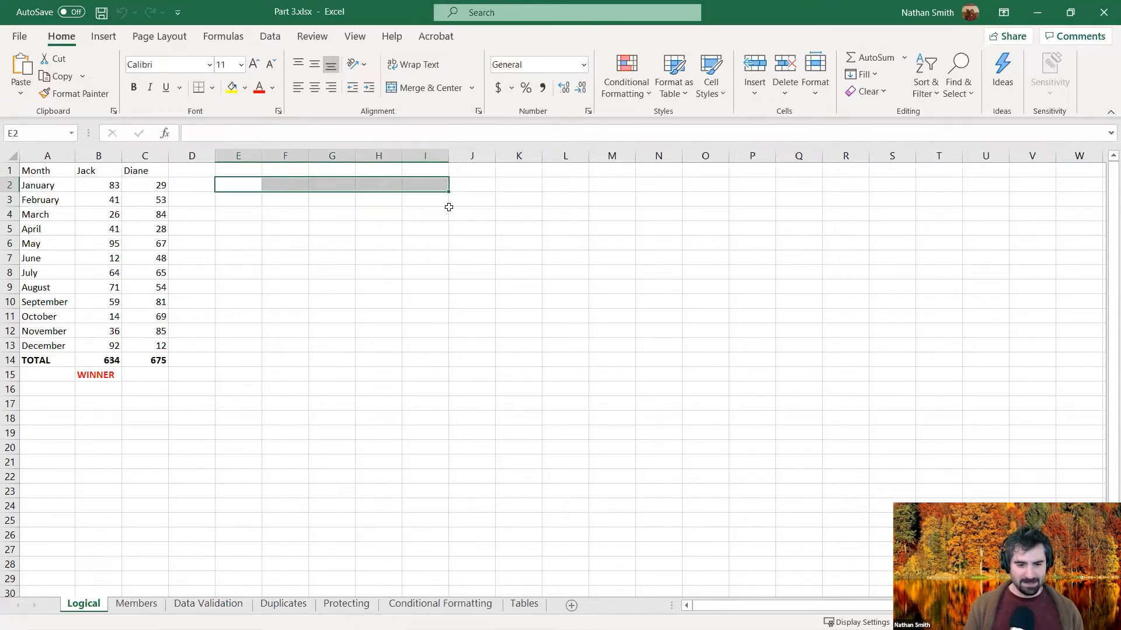
Step: Write the range reference =L5:O13 in cell H2 and discard the entry
left_click(399, 185)
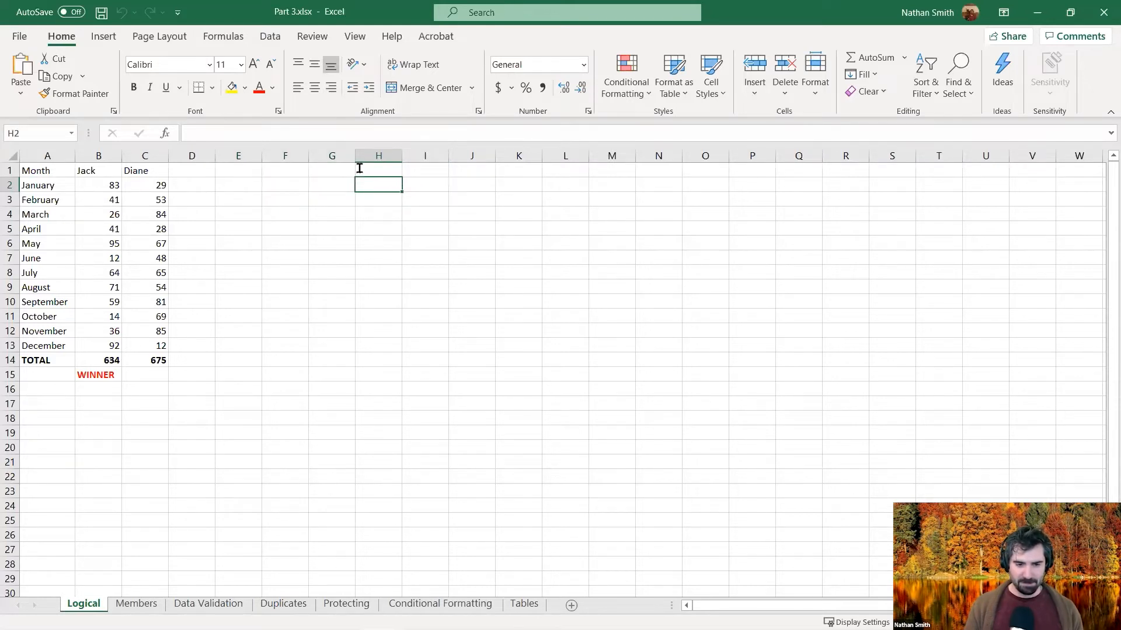
left_click(380, 133)
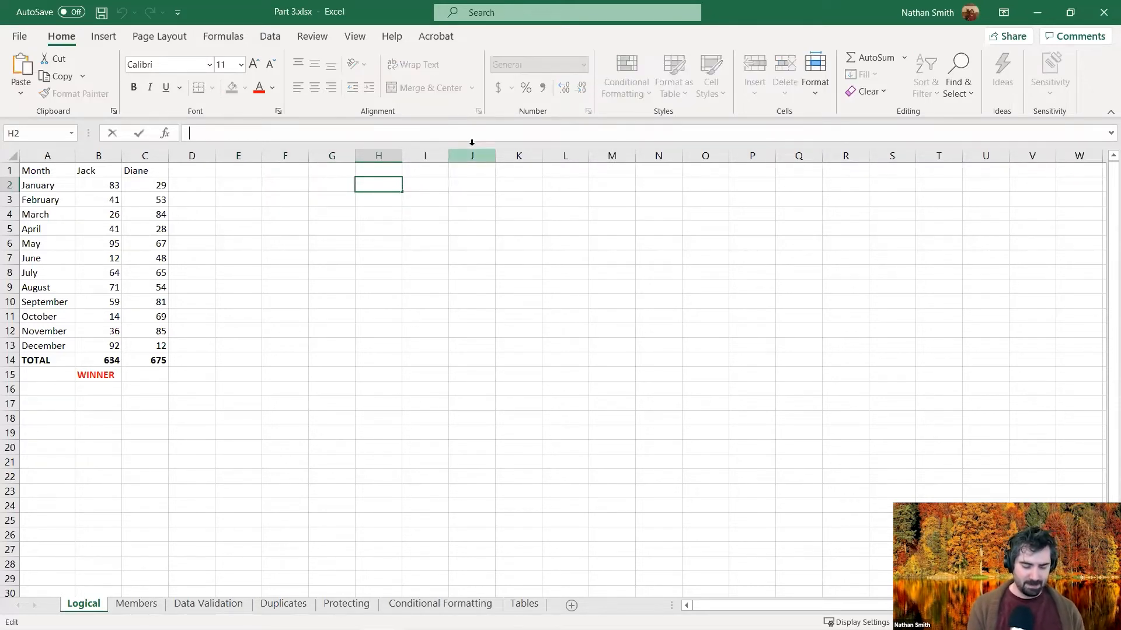
type("=")
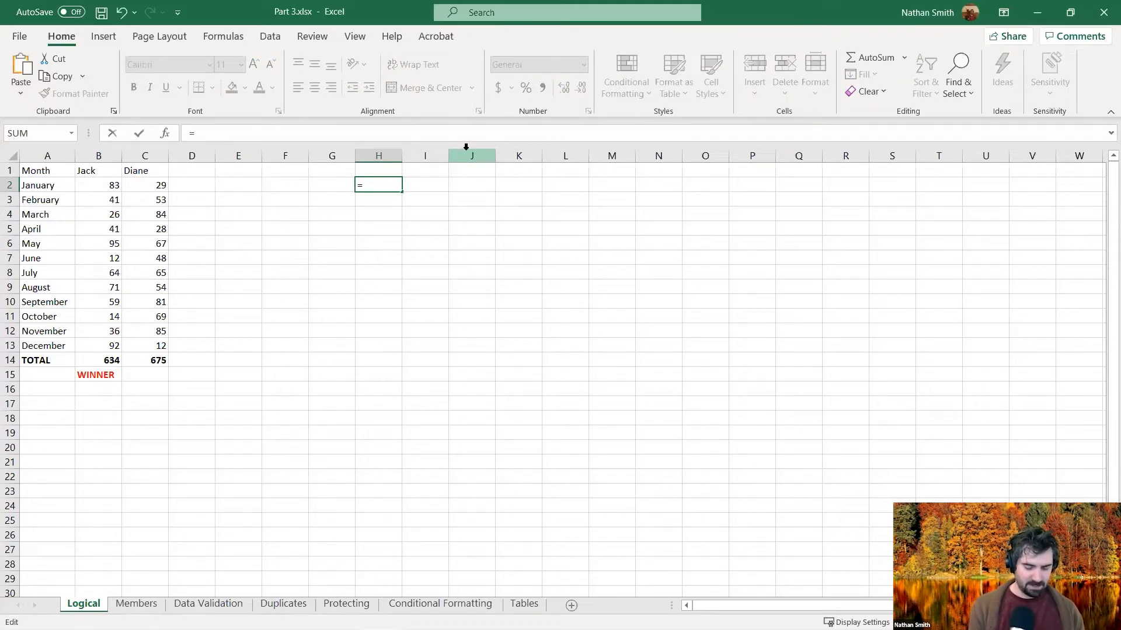
type("L5")
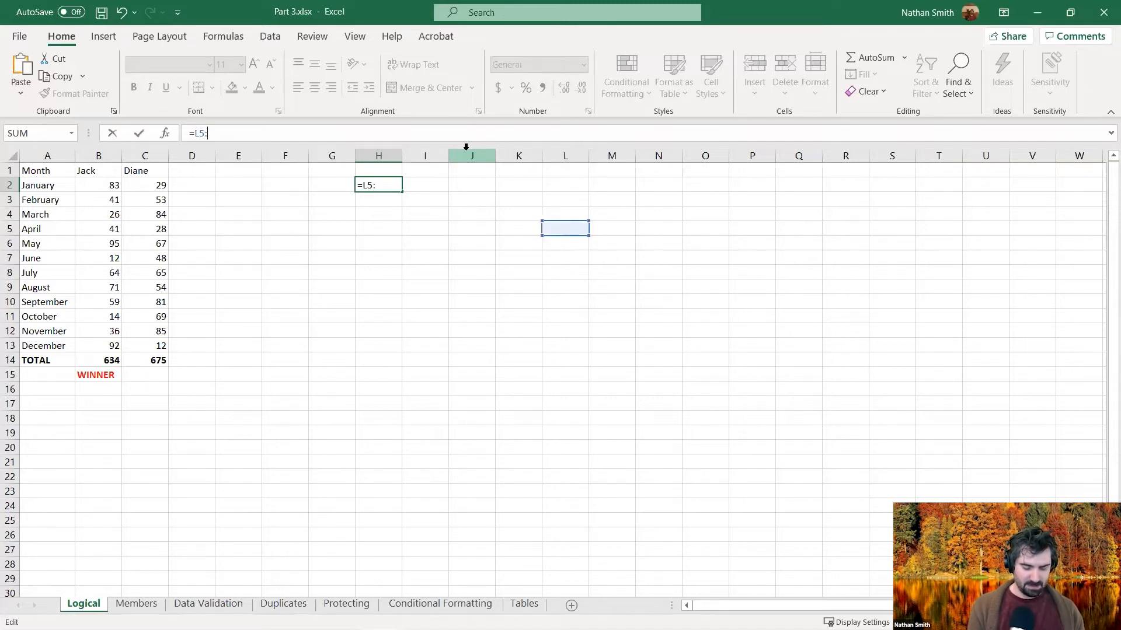
type(":O1")
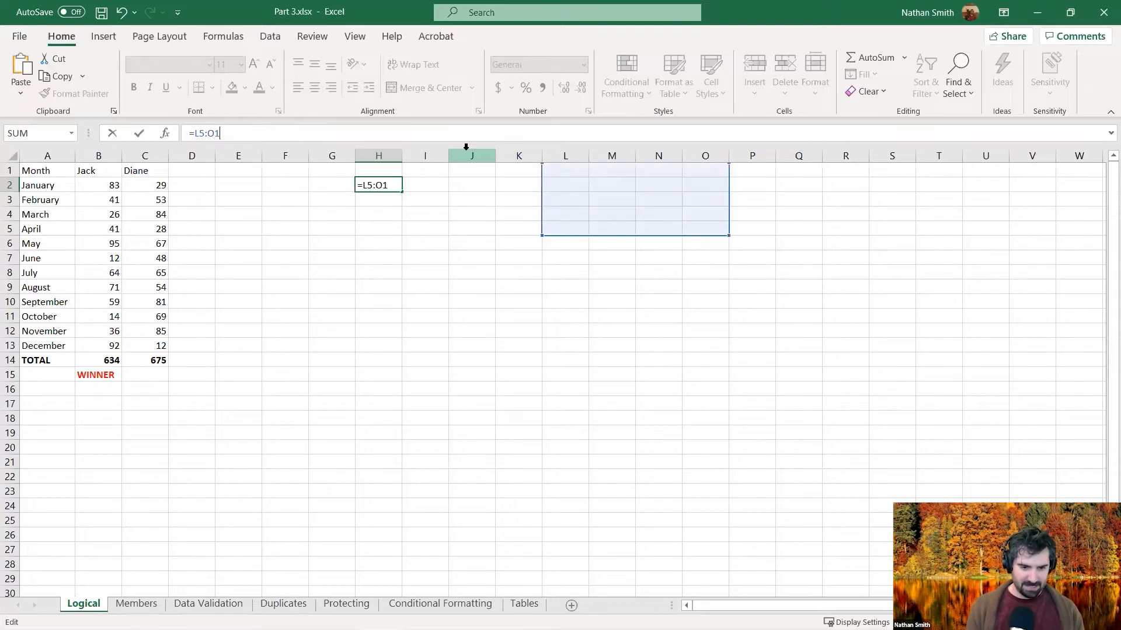
type("3")
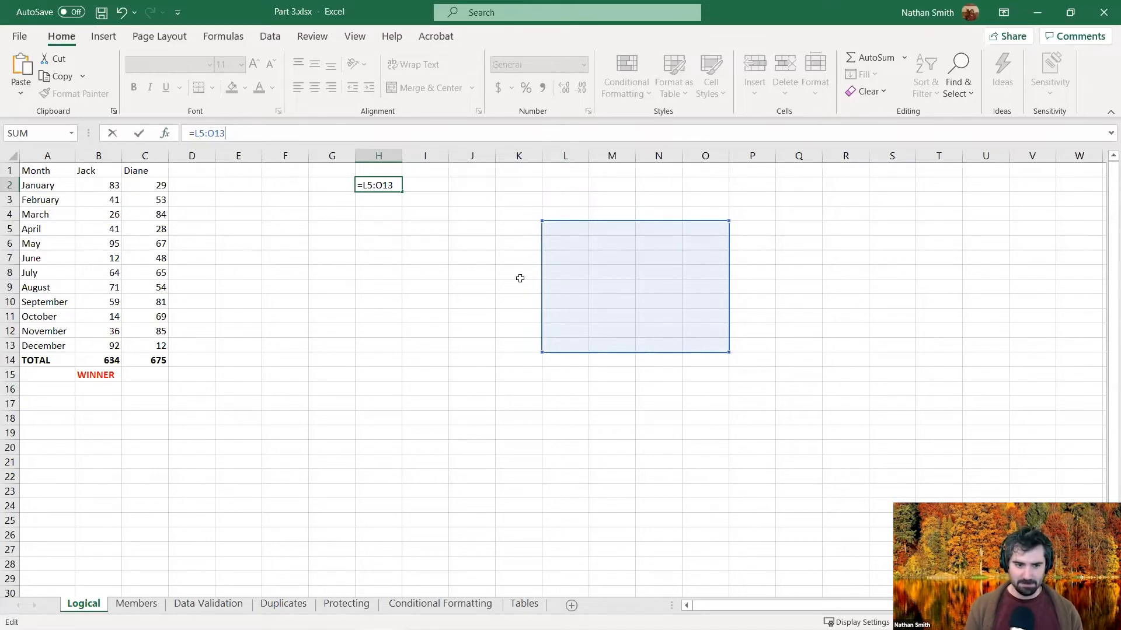
left_click(113, 133)
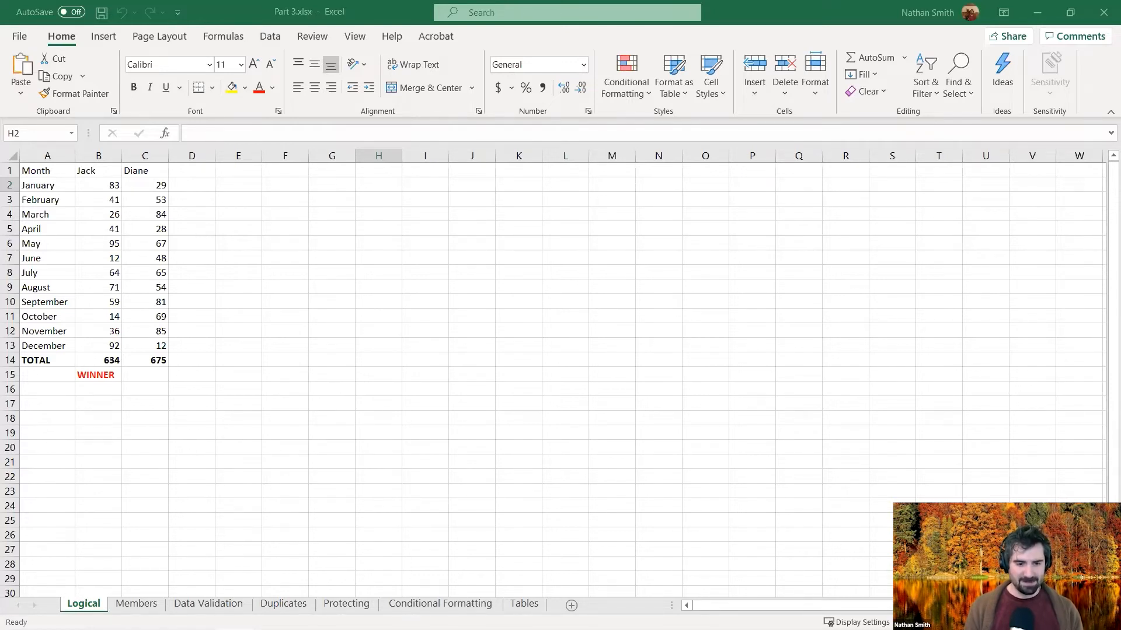
Step: Enter the formula =AVERAGE(5,7,13) in cell H1 and undo the entry
left_click(401, 179)
left_click(403, 171)
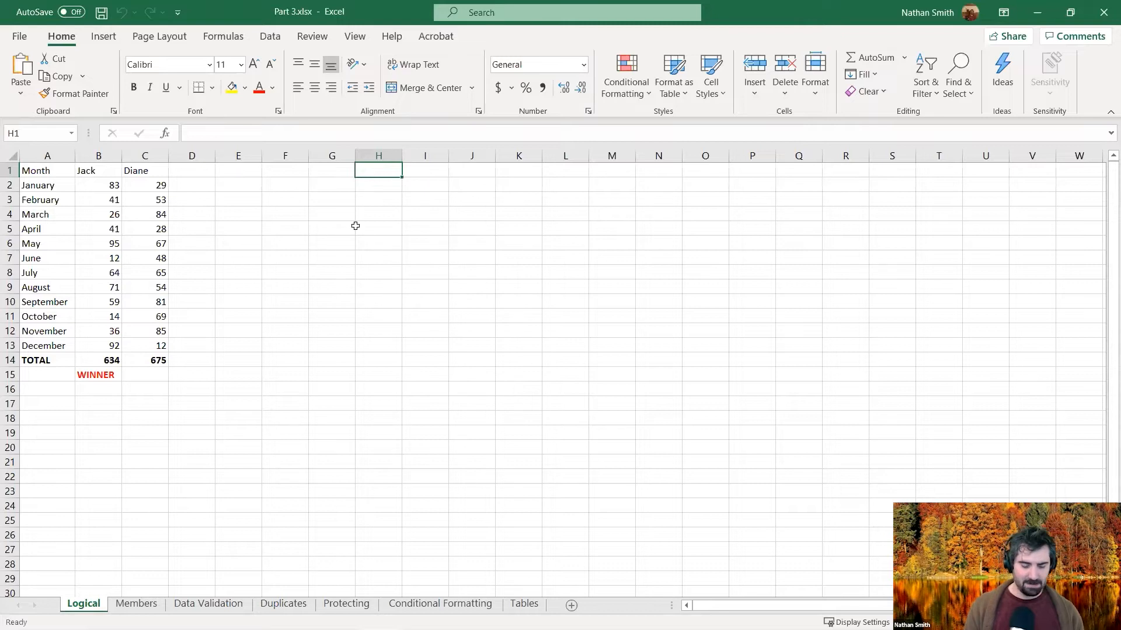
left_click(363, 134)
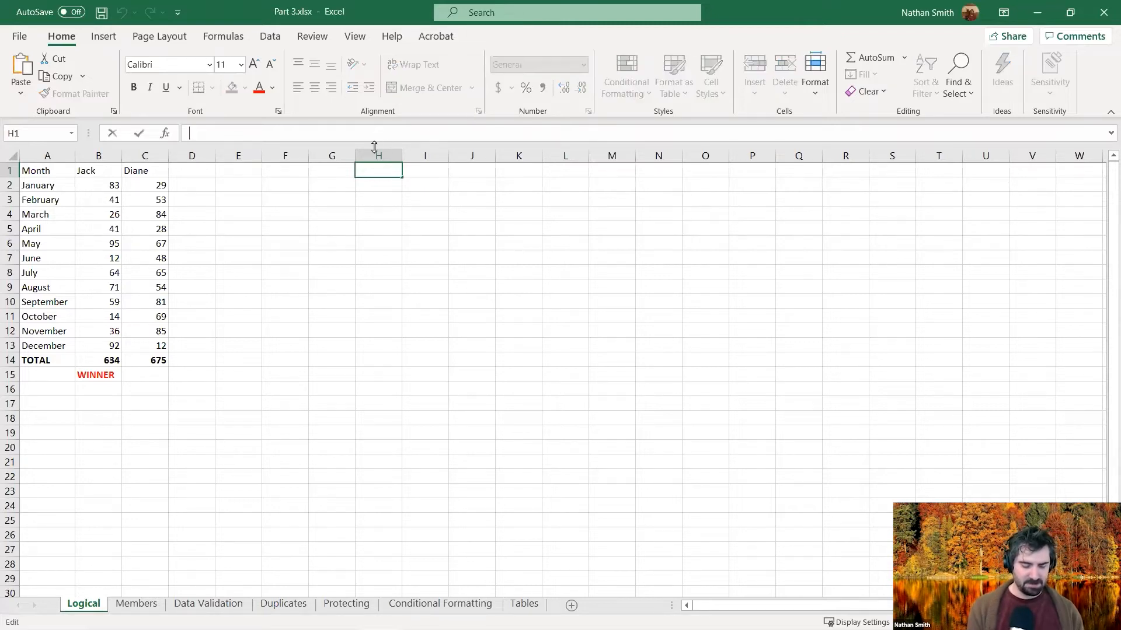
type("=A")
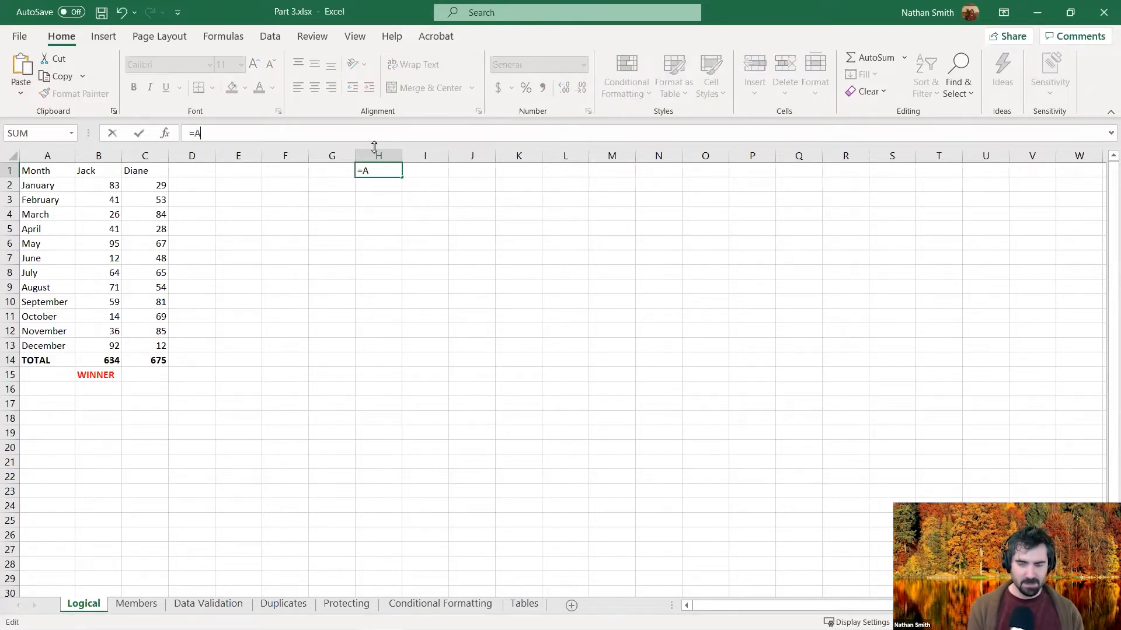
type("VERAGE")
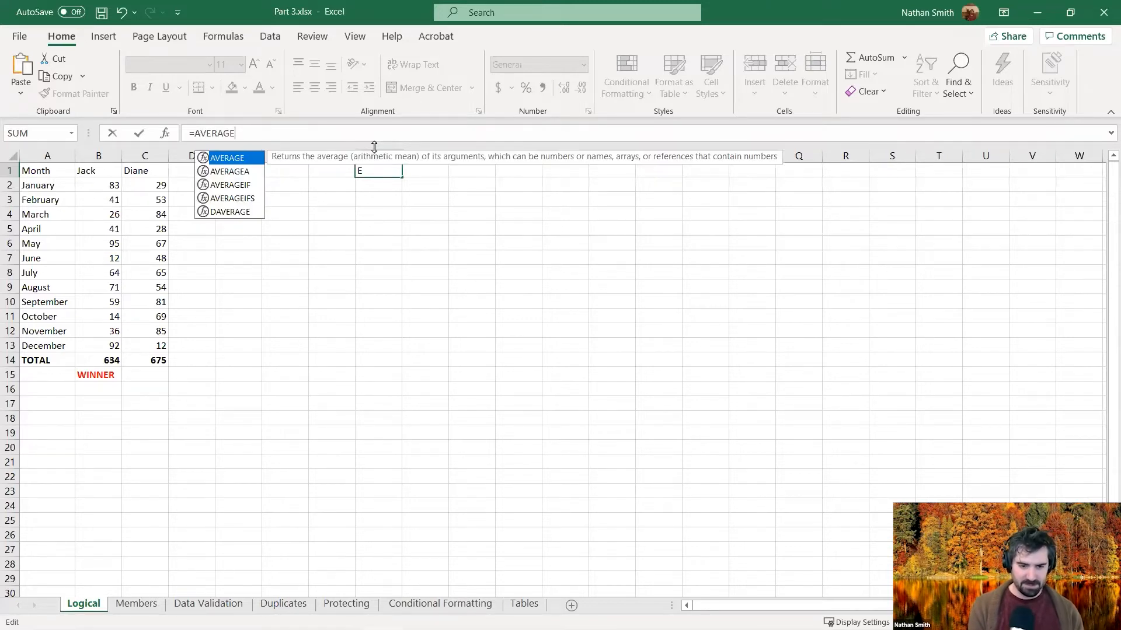
type("(5")
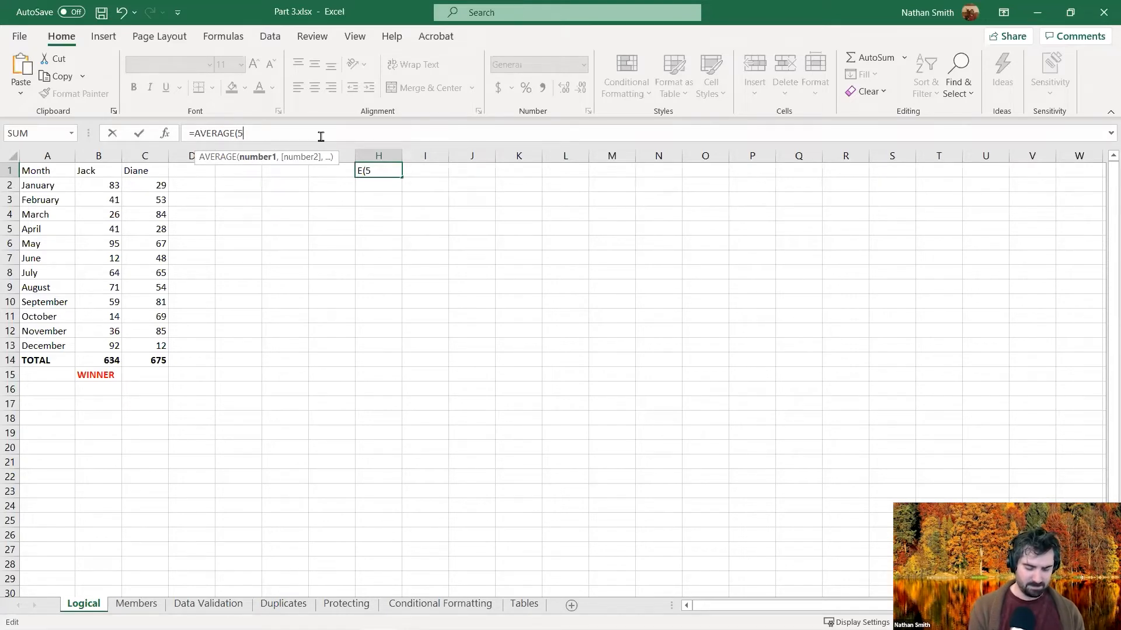
type(",7,13")
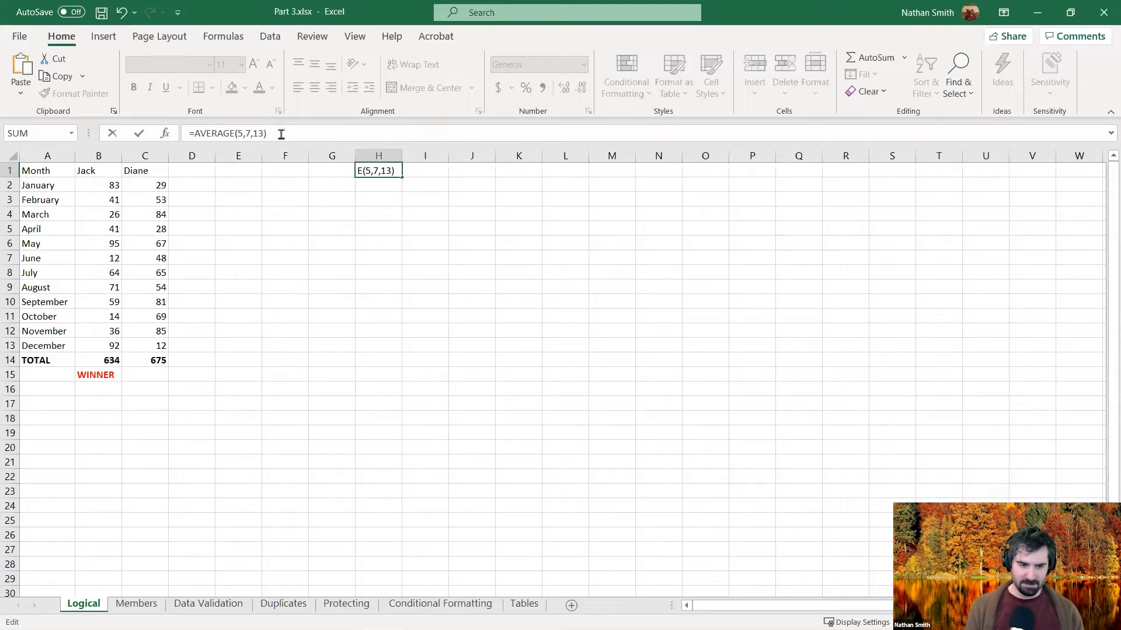
left_click(139, 134)
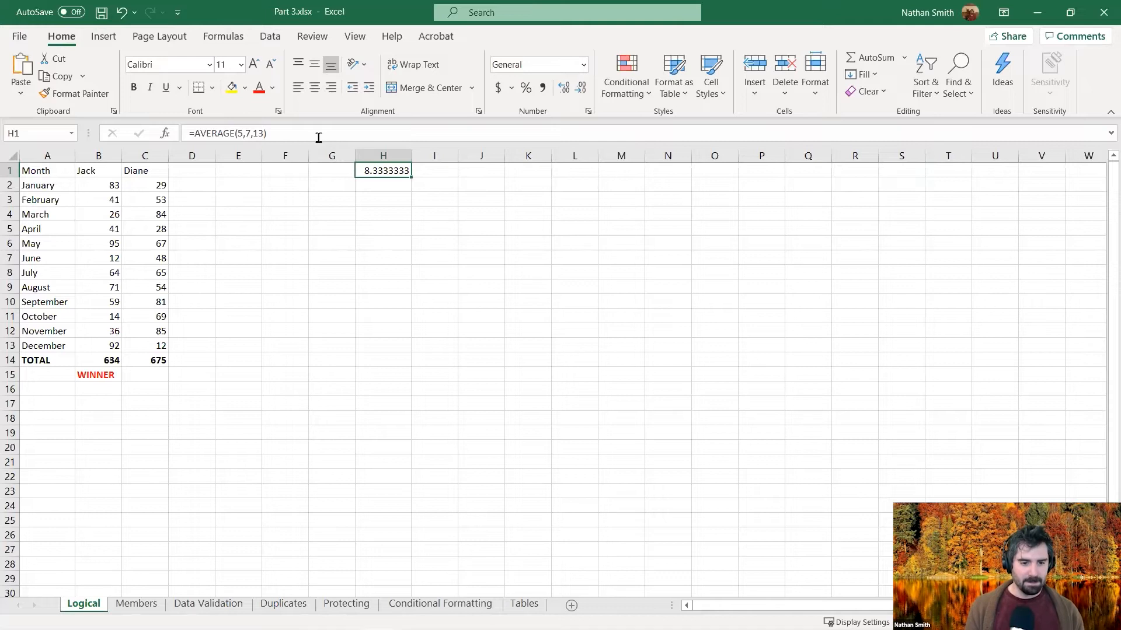
left_click(120, 13)
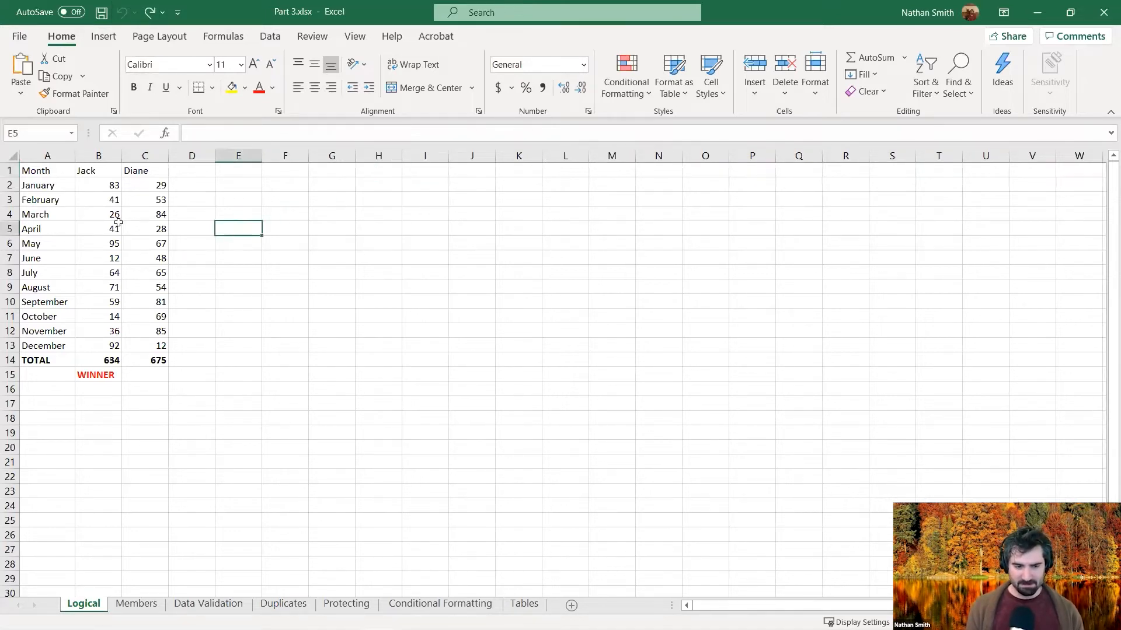
left_click(47, 171)
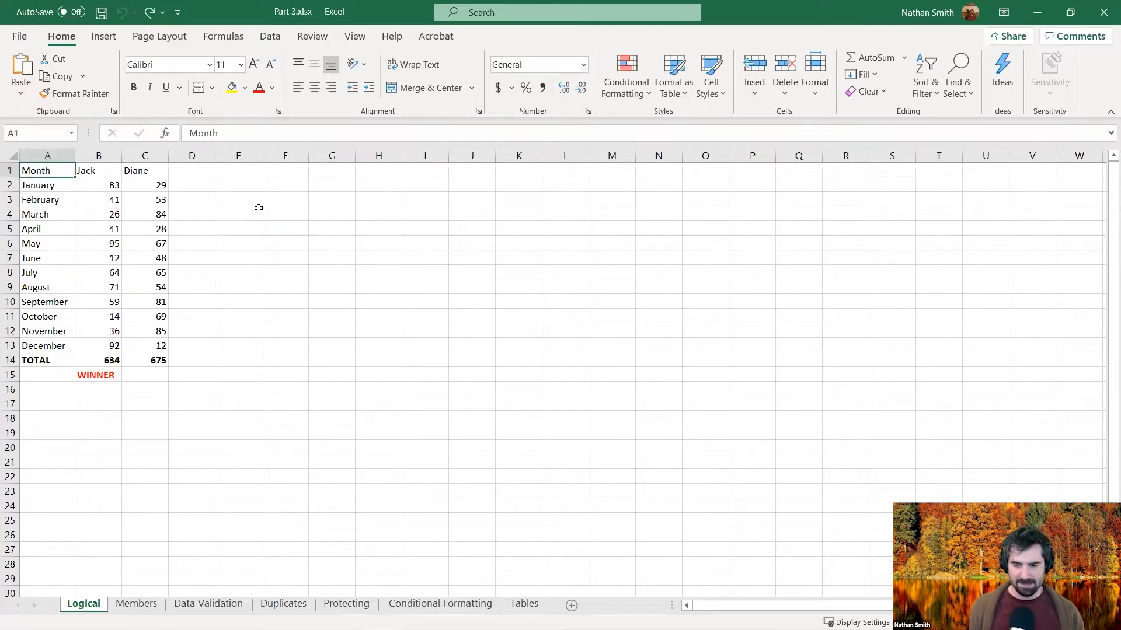
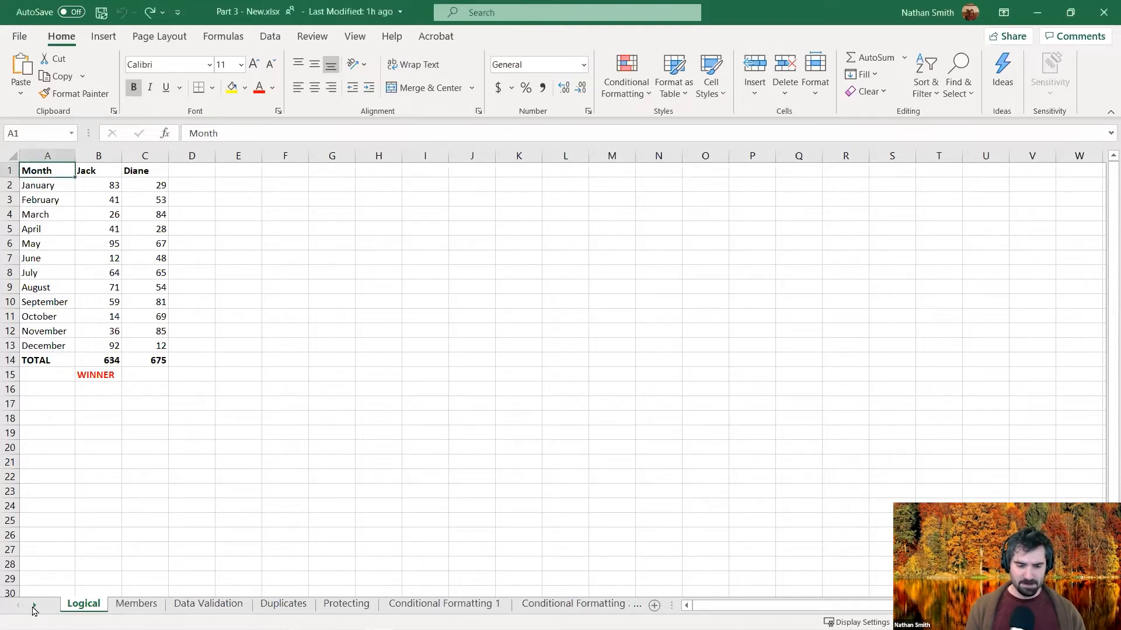
Step: Look through the workbook's sheet tabs to the last one and back to the first
left_click(33, 606)
left_click(34, 606)
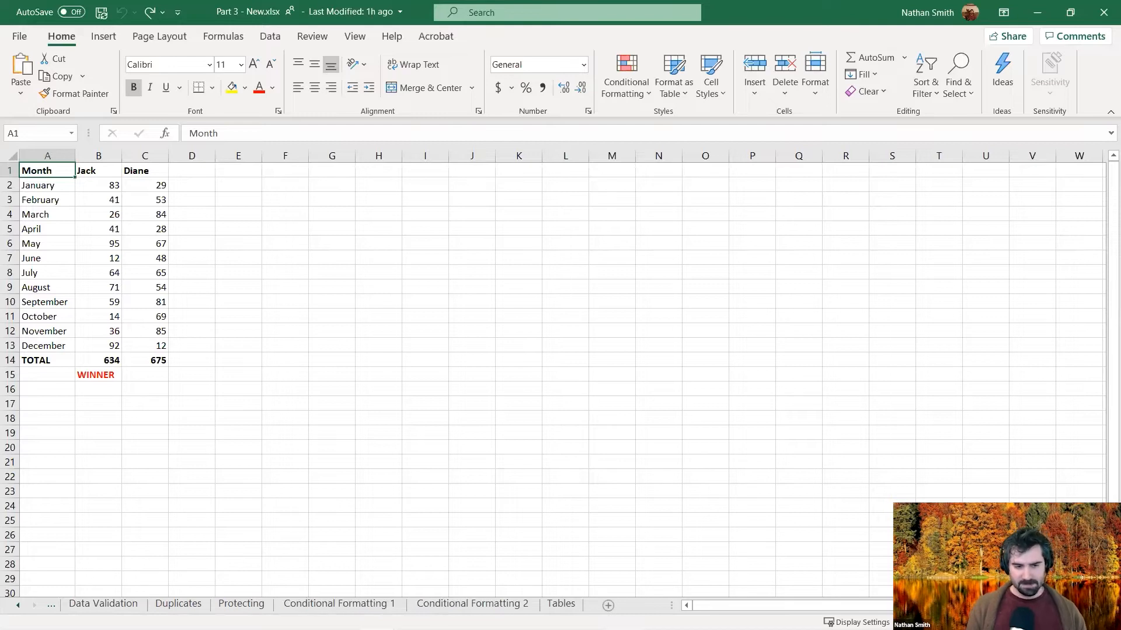
left_click(18, 605)
left_click(18, 605)
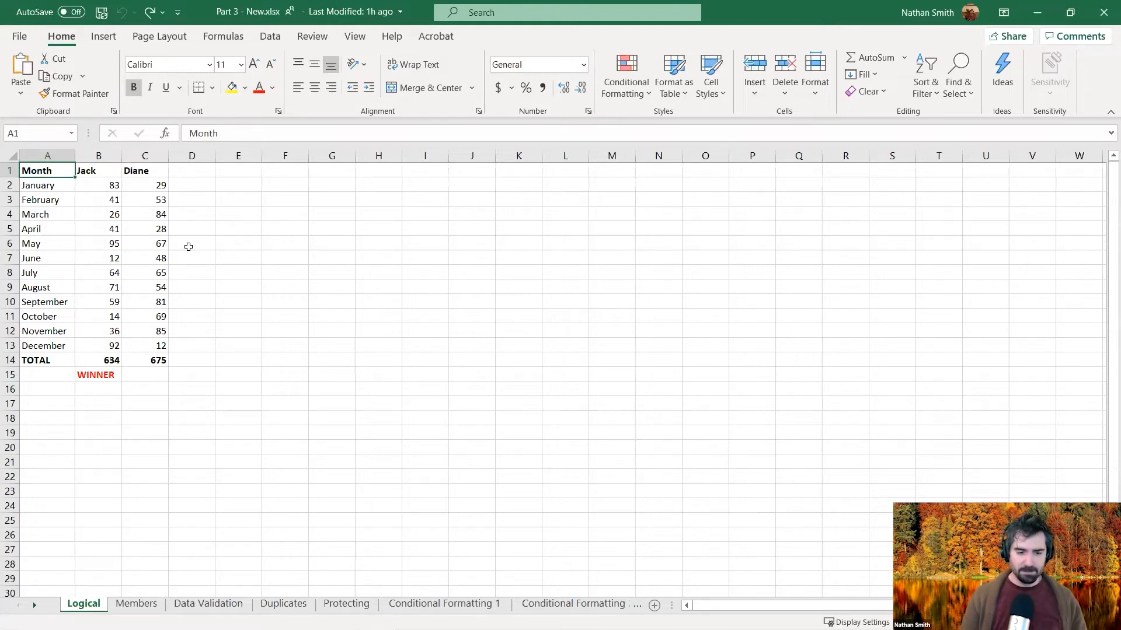
Step: Begin an IF formula in cell C15 with the logical test B13>C13
left_click(134, 375)
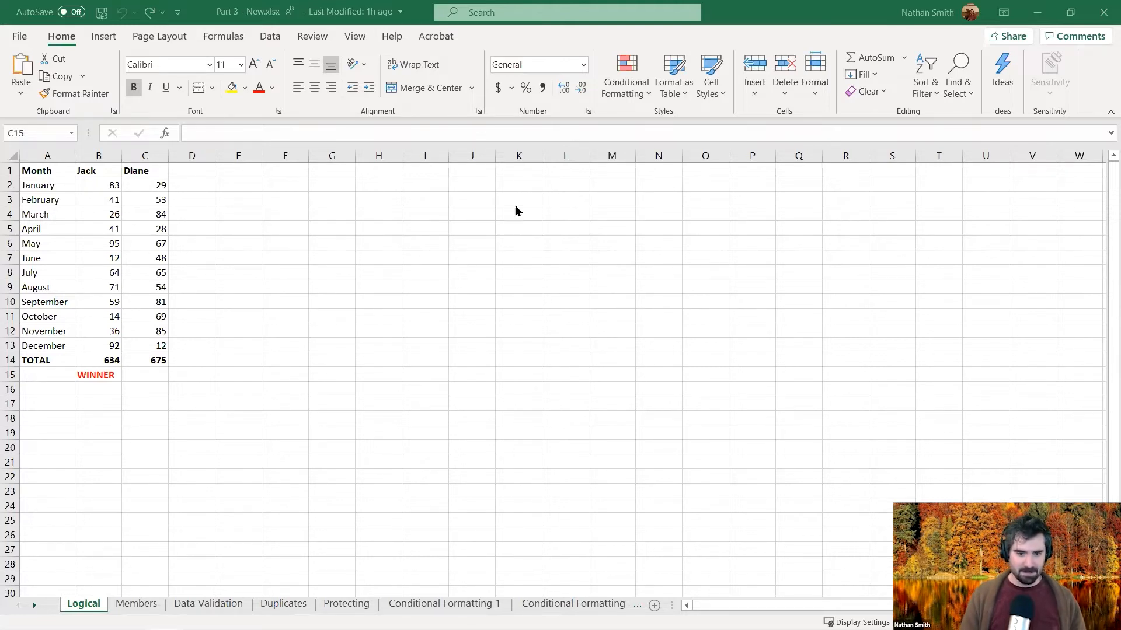
left_click(147, 376)
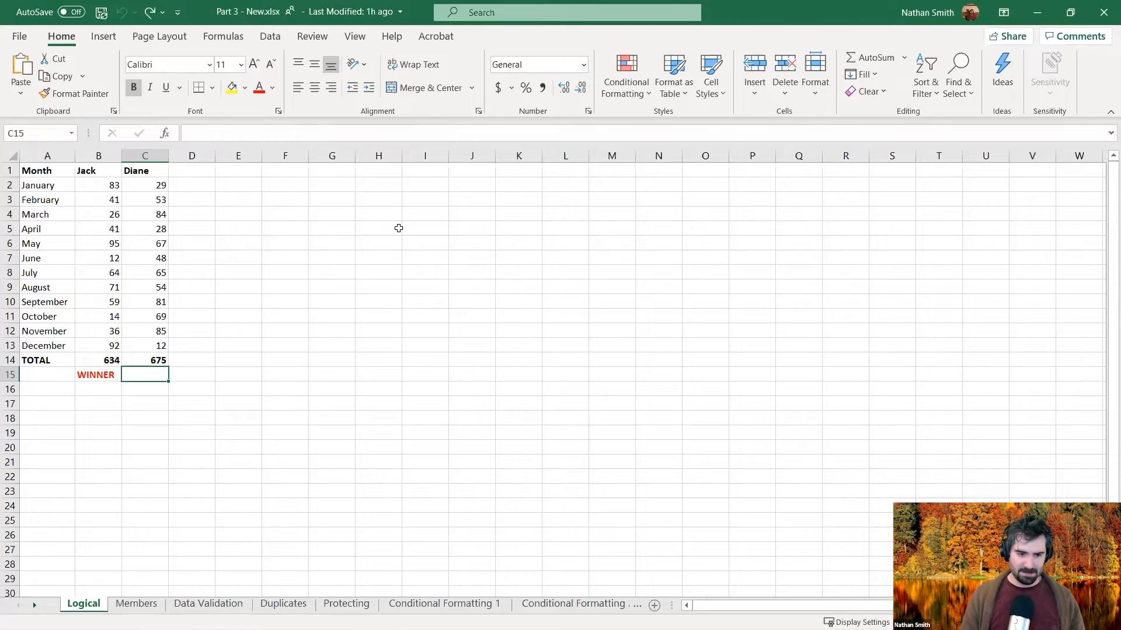
left_click(225, 136)
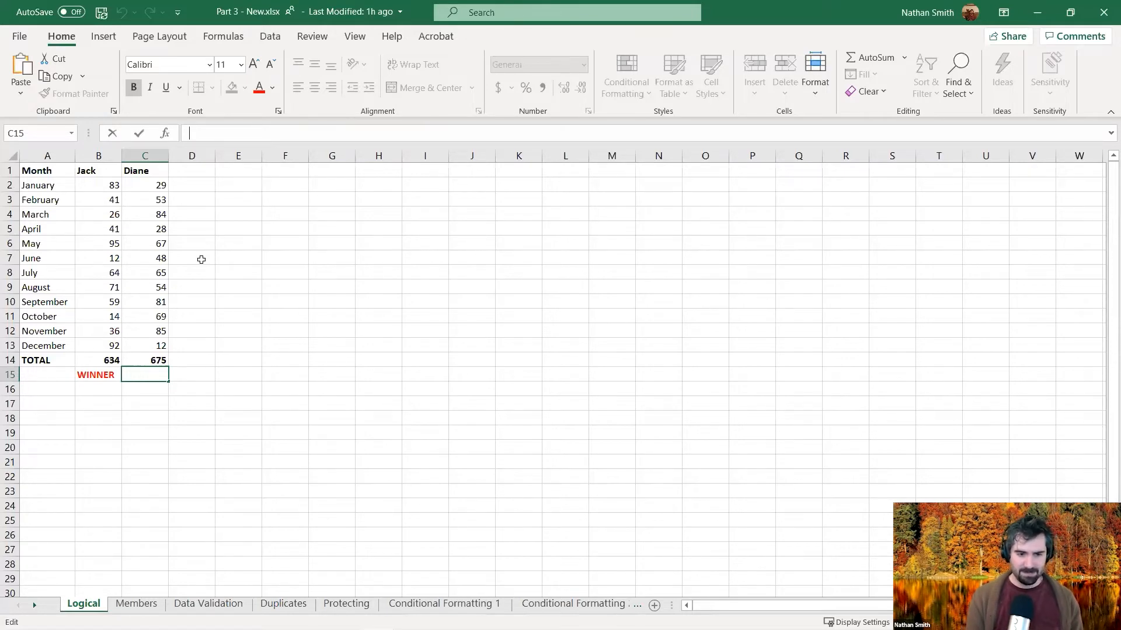
type("=")
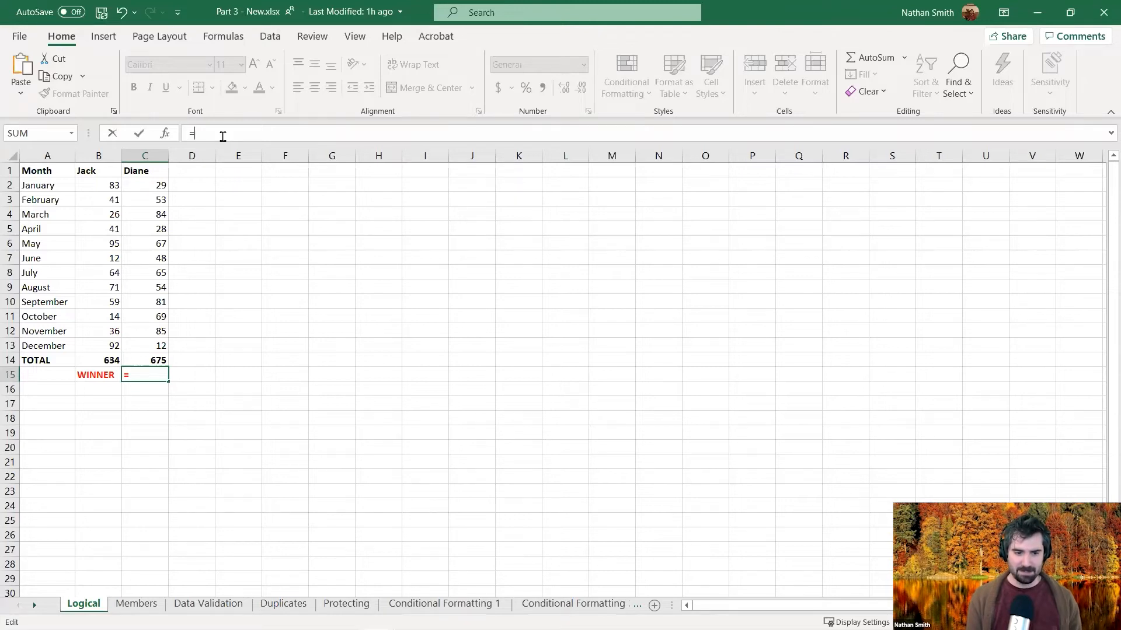
type("IF")
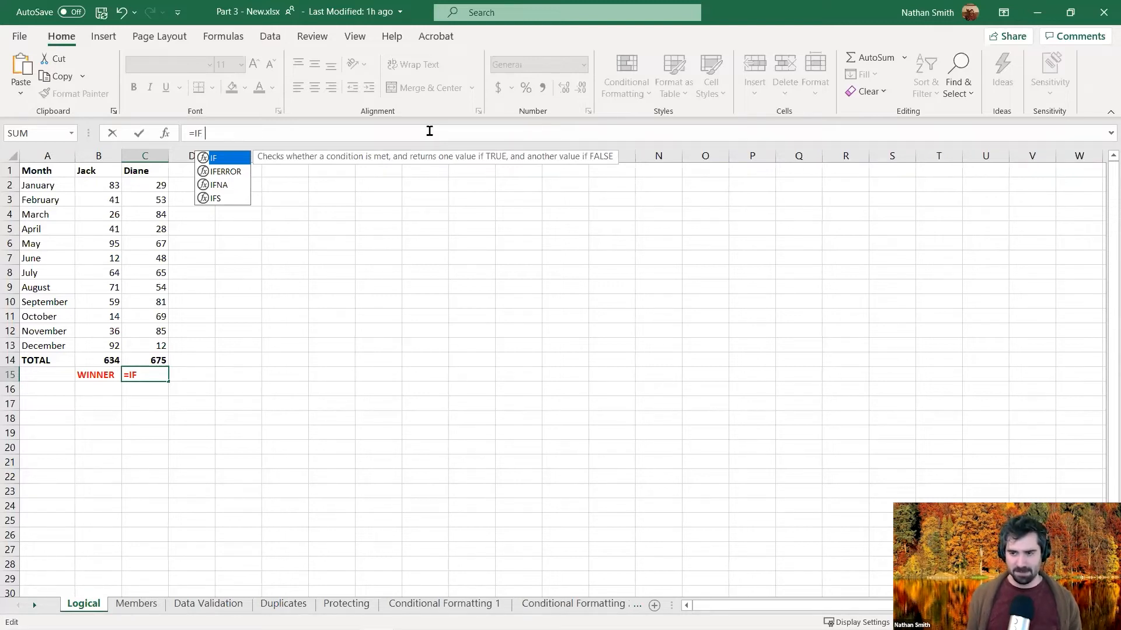
type(" (")
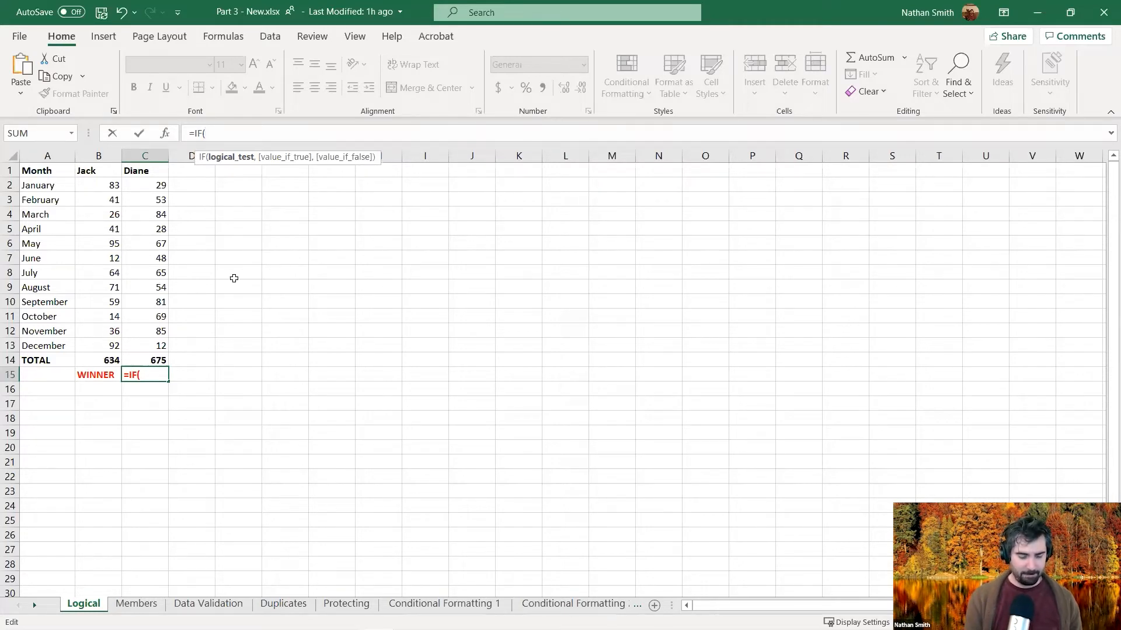
type("B")
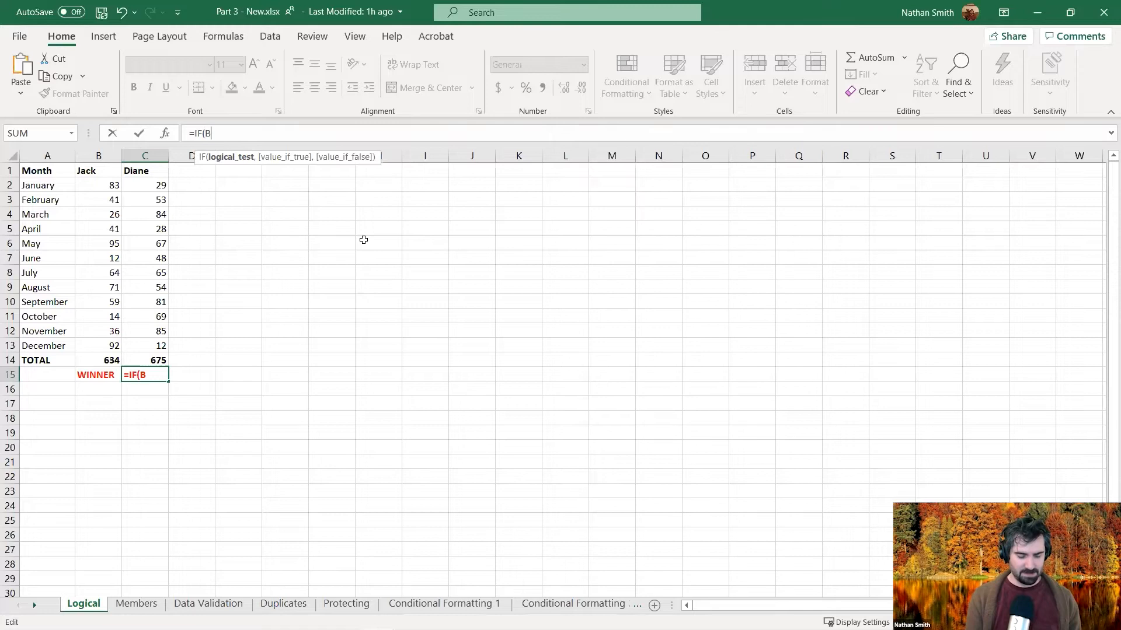
type("1")
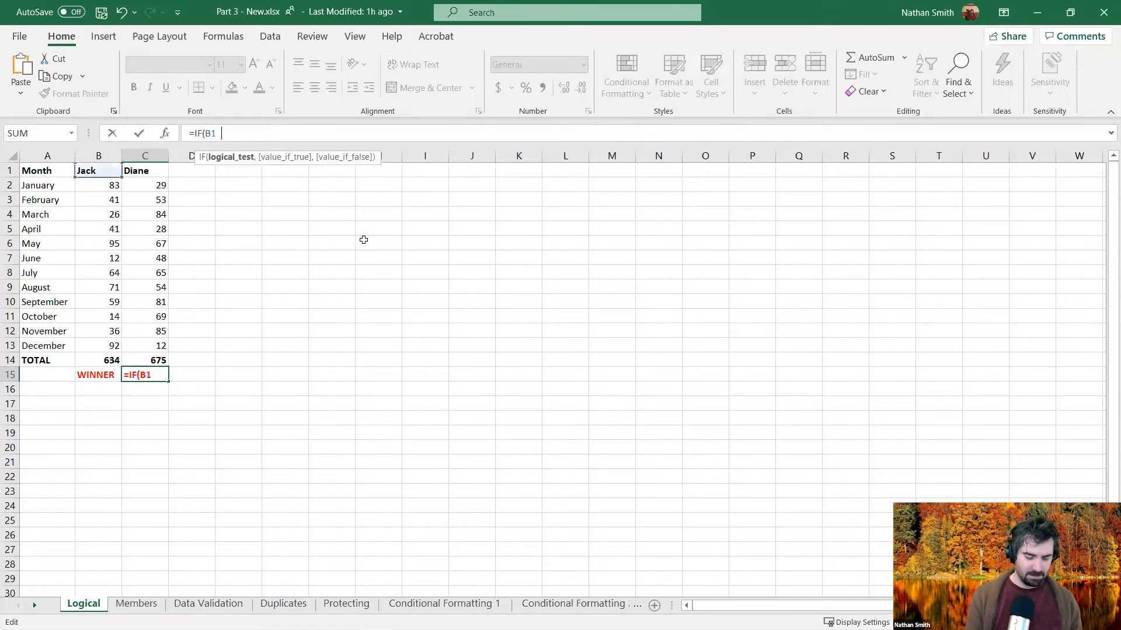
type("3>C")
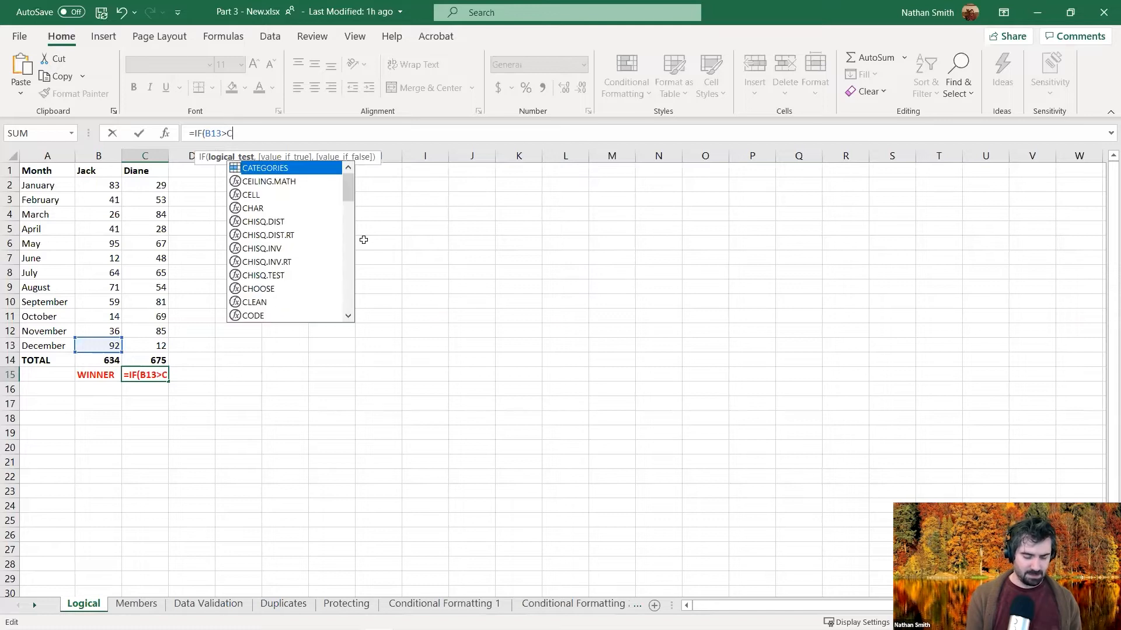
type("13")
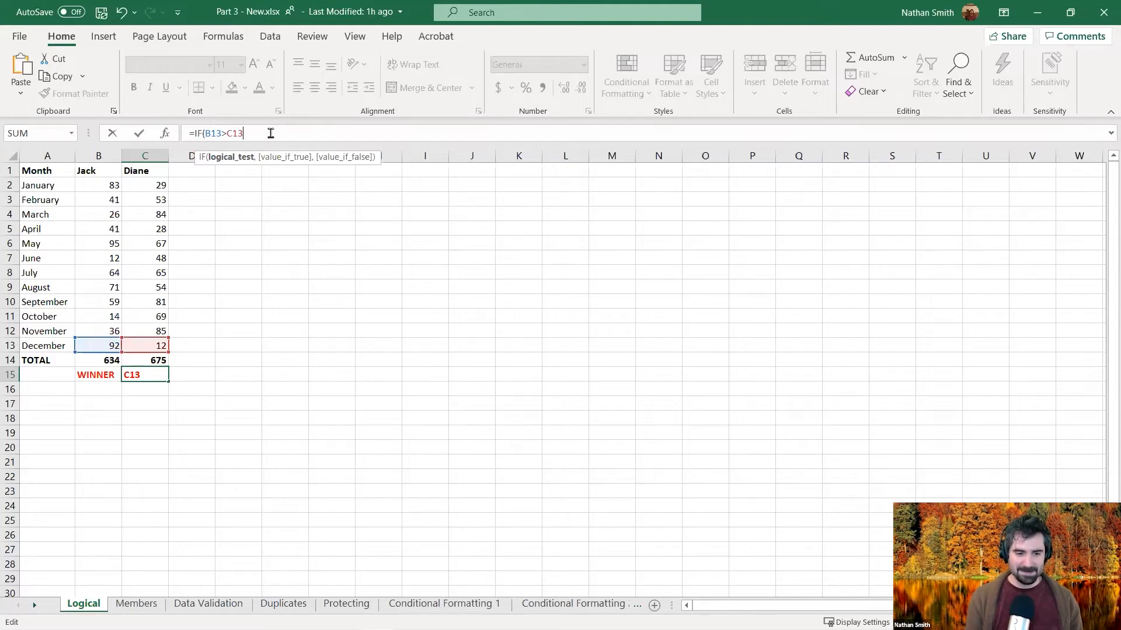
Step: Correct the logical test of the IF formula in C15 to compare the totals, B14>C14
key("Left")
key("Left")
key("Left")
key("BackSpace")
type("4")
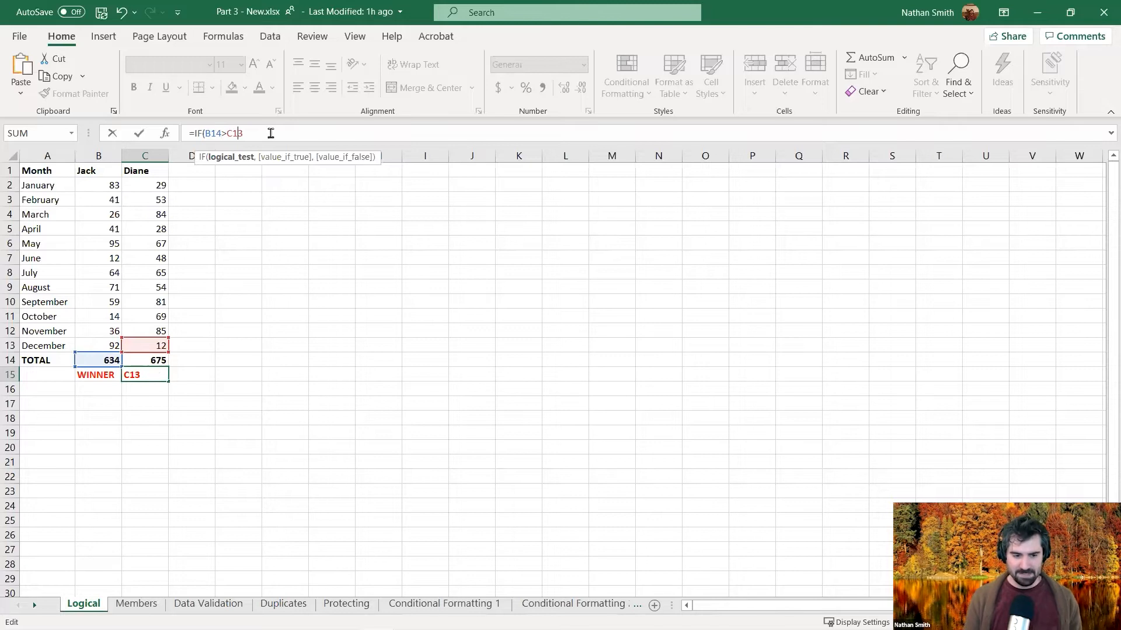
key("BackSpace")
type("4")
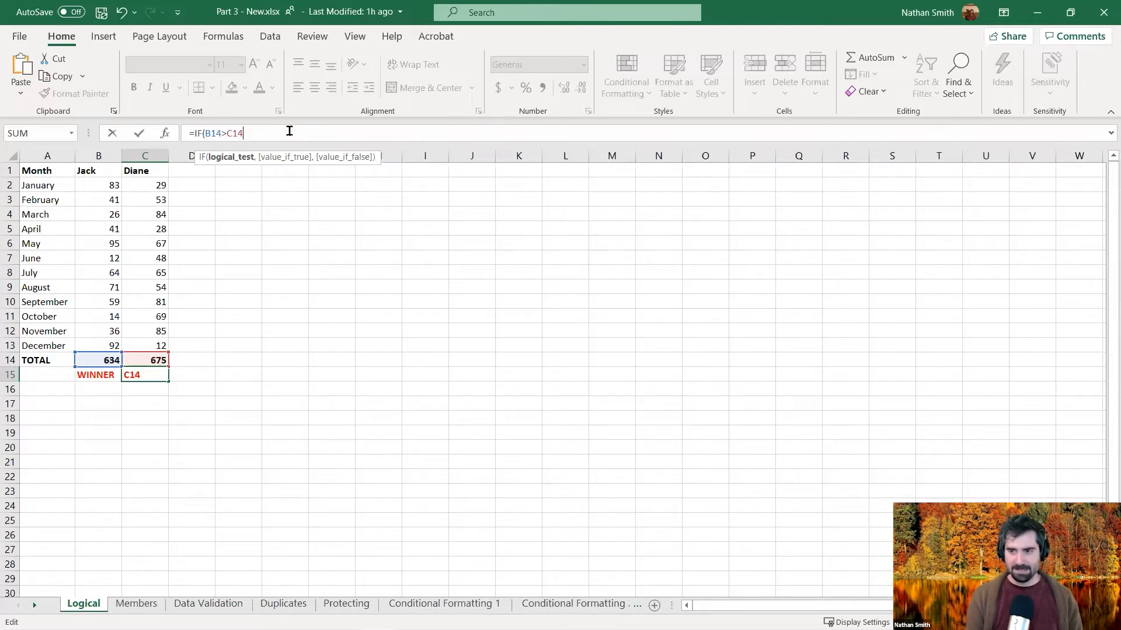
Step: Complete the IF formula in C15 to return column B's header name if true and column C's header name if false
type(",")
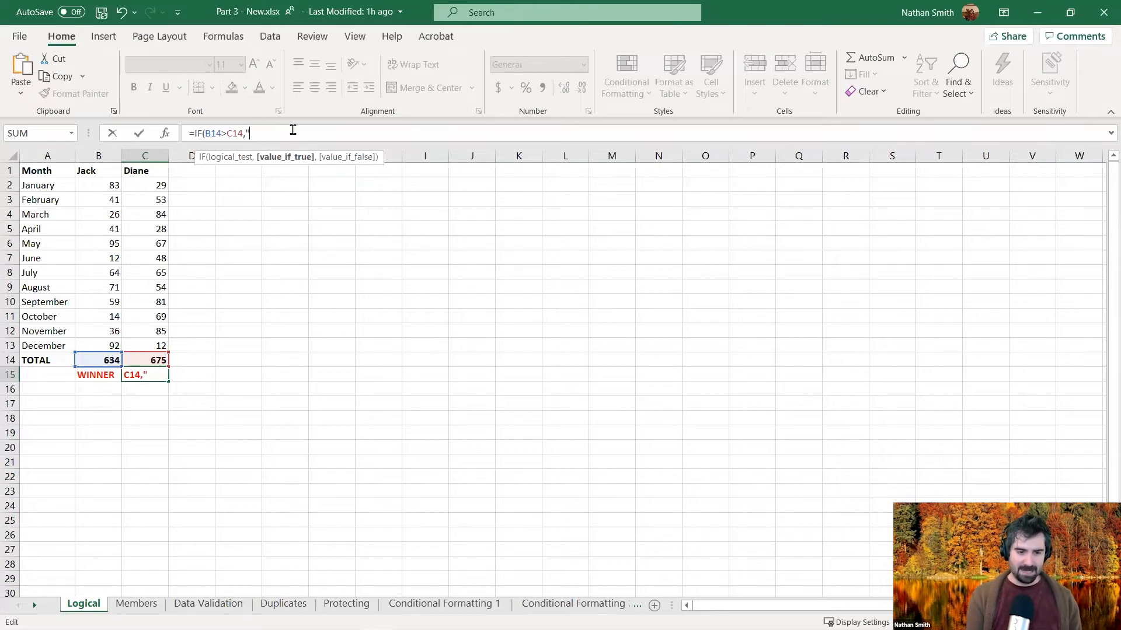
type("Ja")
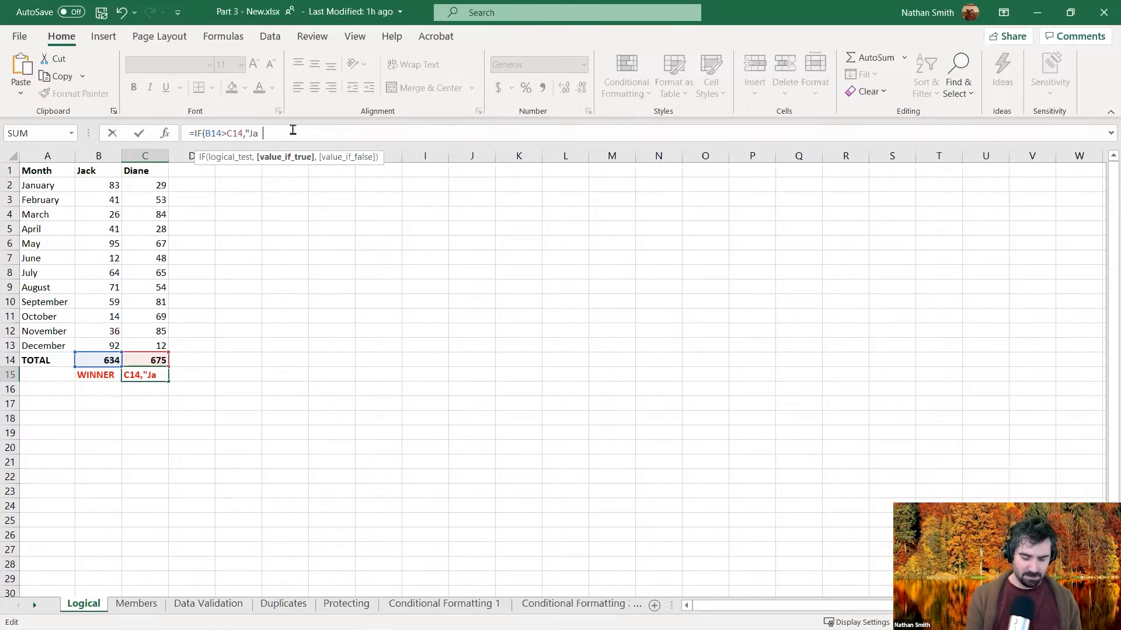
type("ck\"")
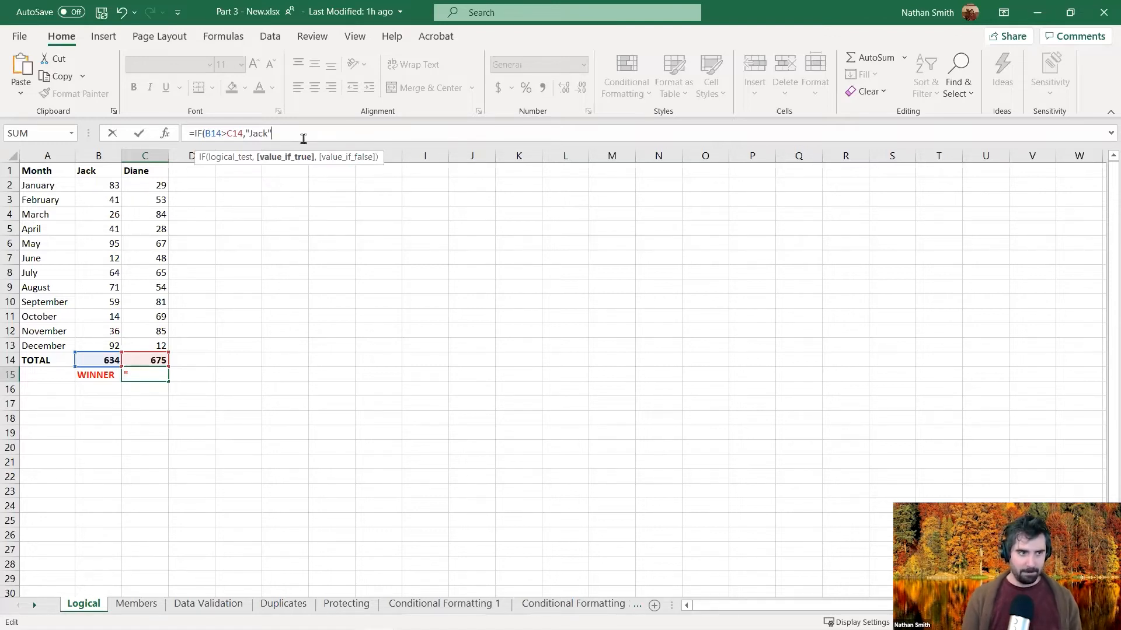
type(",")
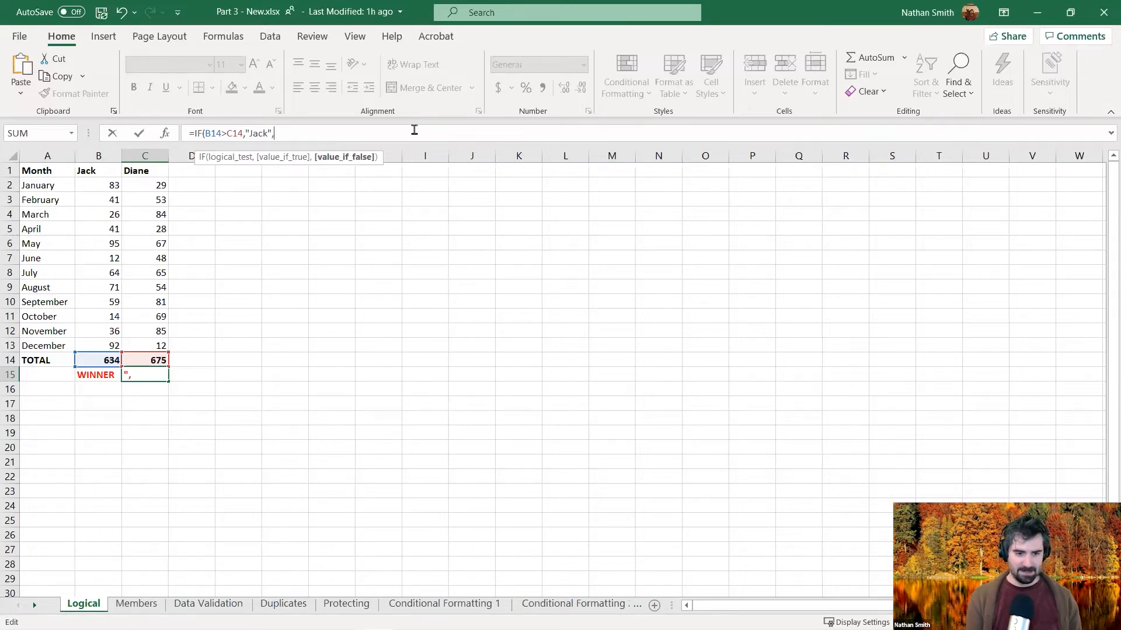
type("\"Diane")
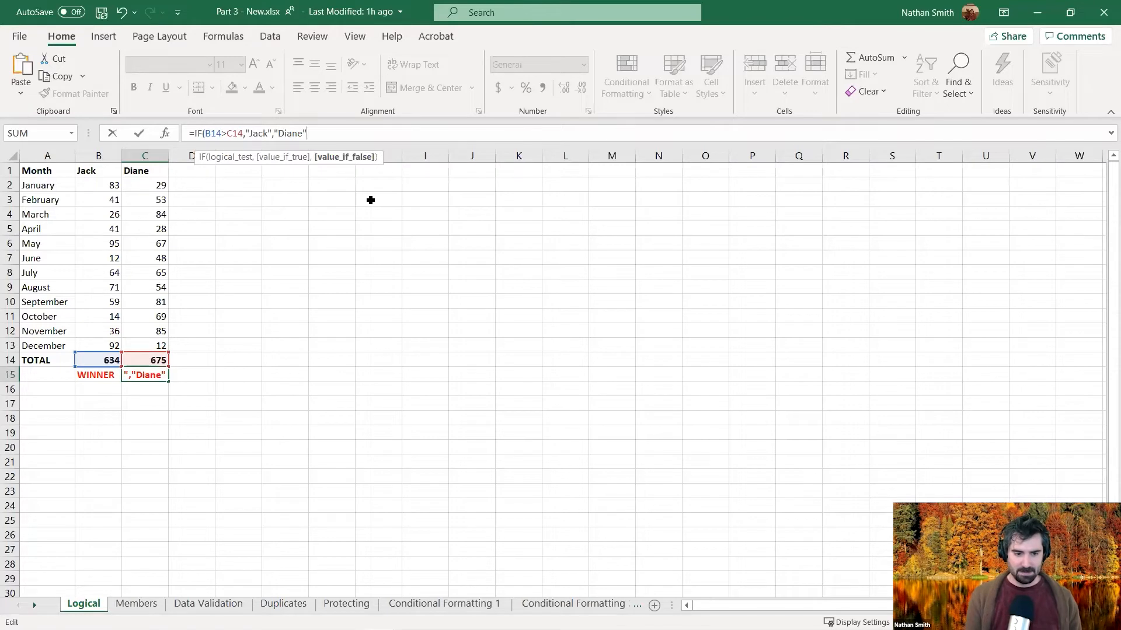
type(")")
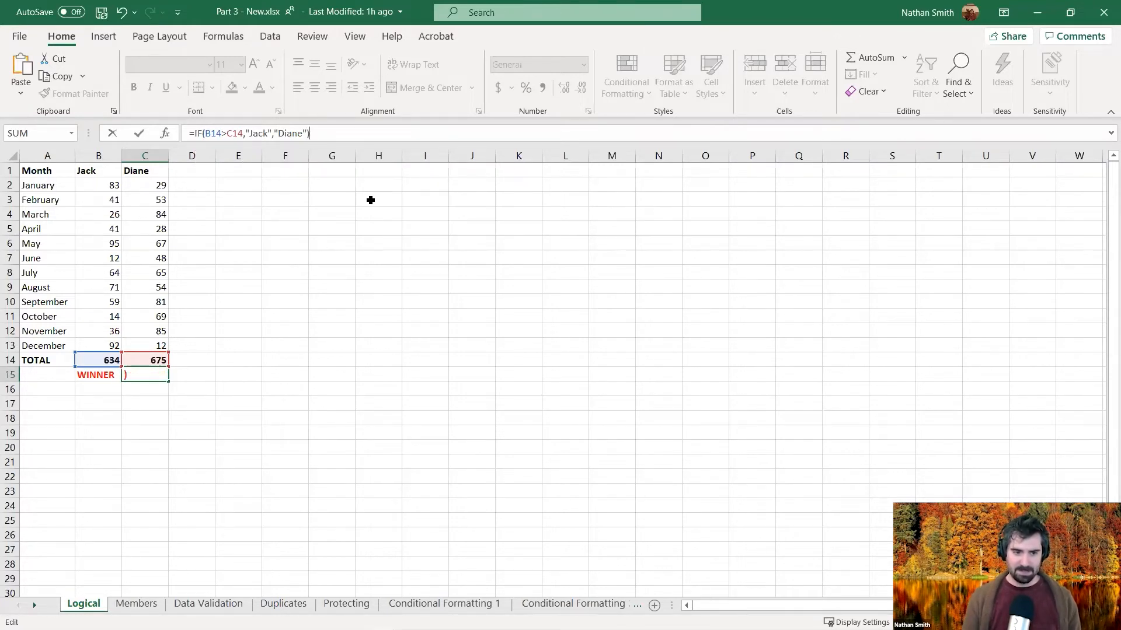
left_click(134, 134)
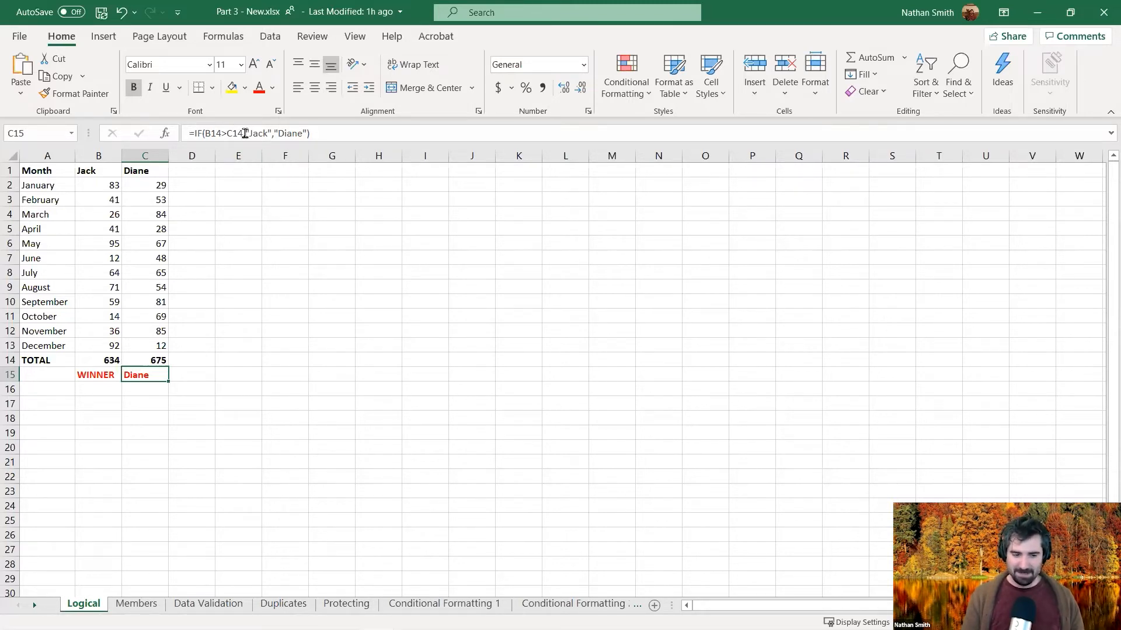
Step: Replace the total in B14 with 675
left_click(105, 361)
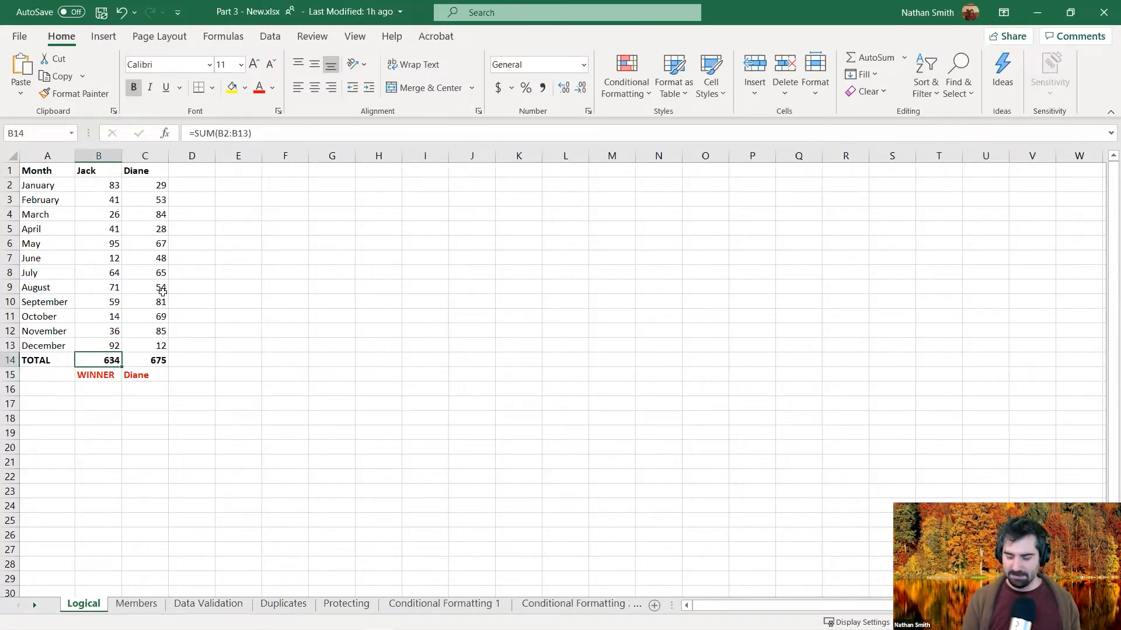
type("675")
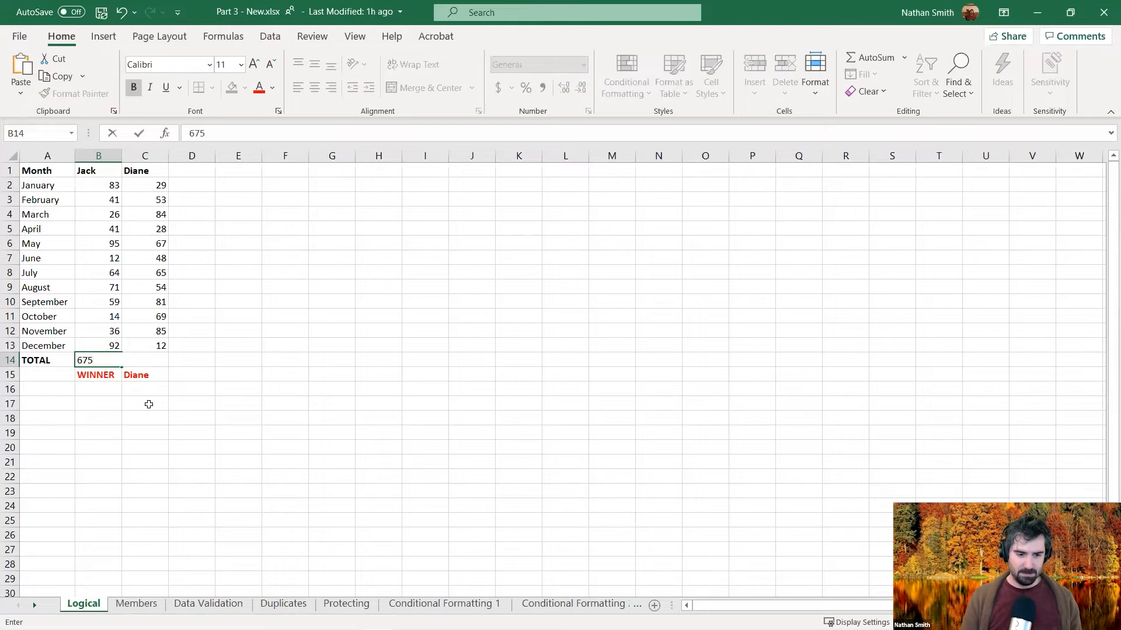
key("Return")
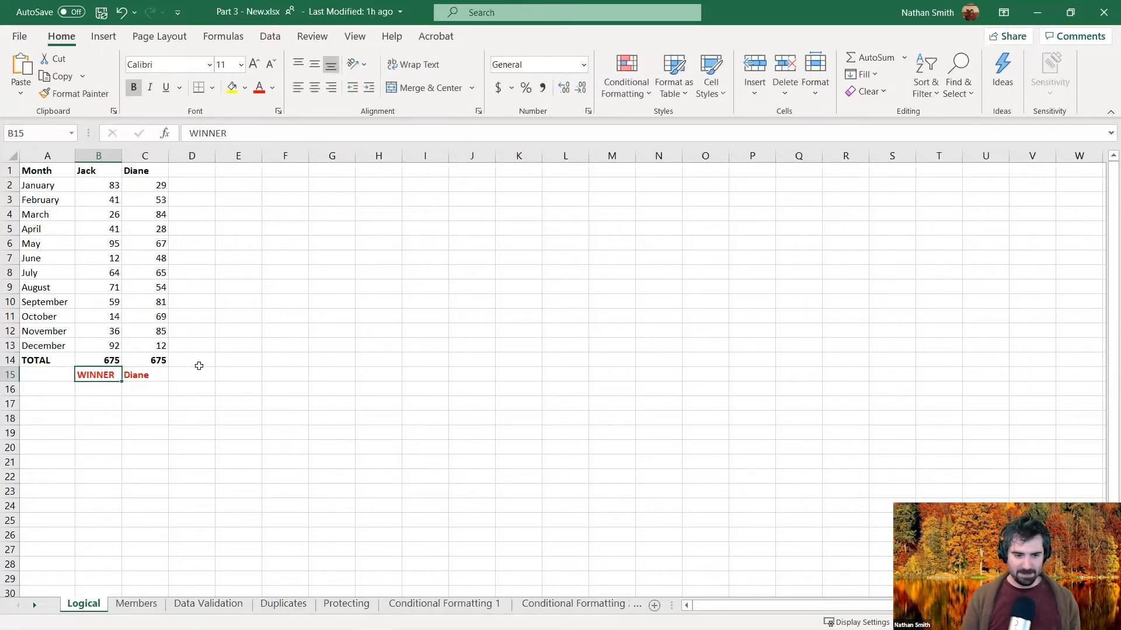
Step: Insert an outer IF ahead of the existing IF in the C15 formula, with the logical test B14=C14
left_click(138, 379)
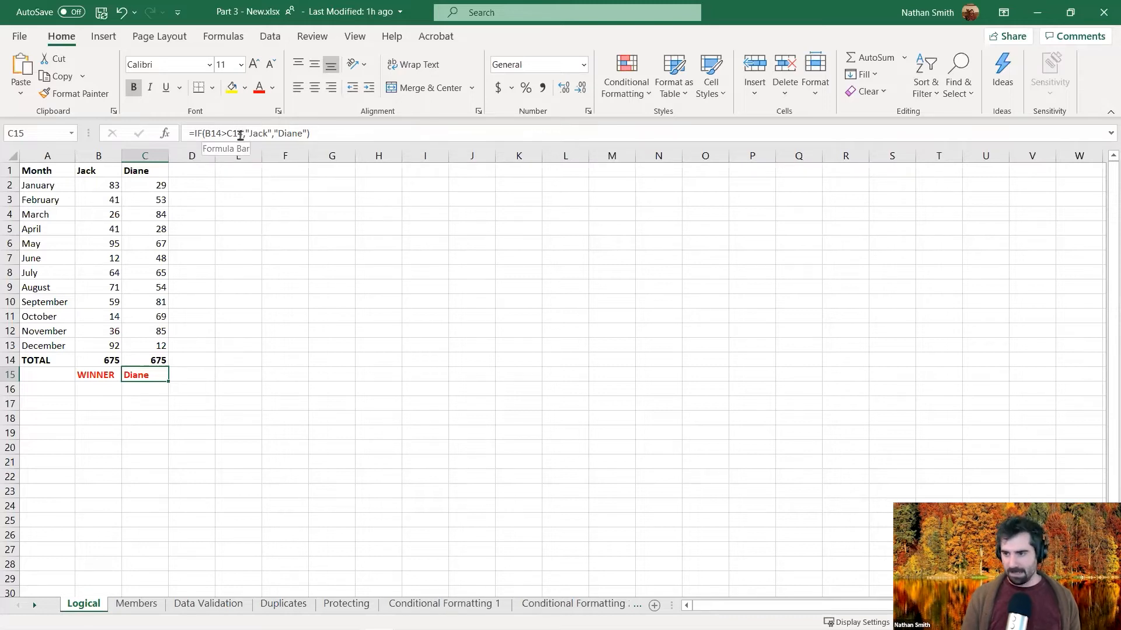
left_click(231, 133)
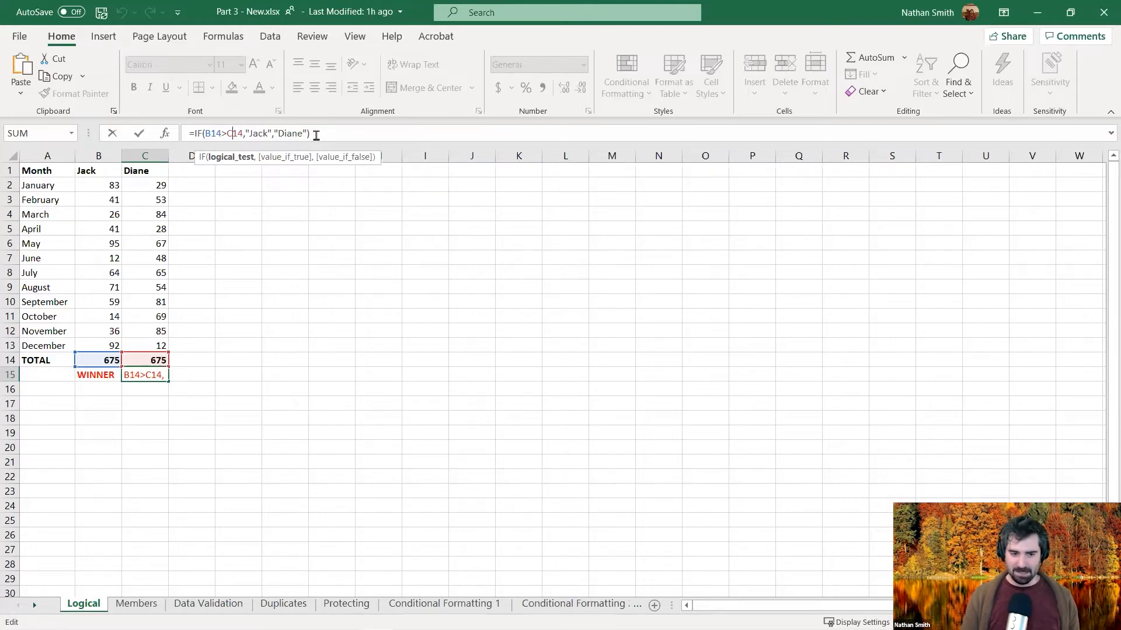
left_click(197, 134)
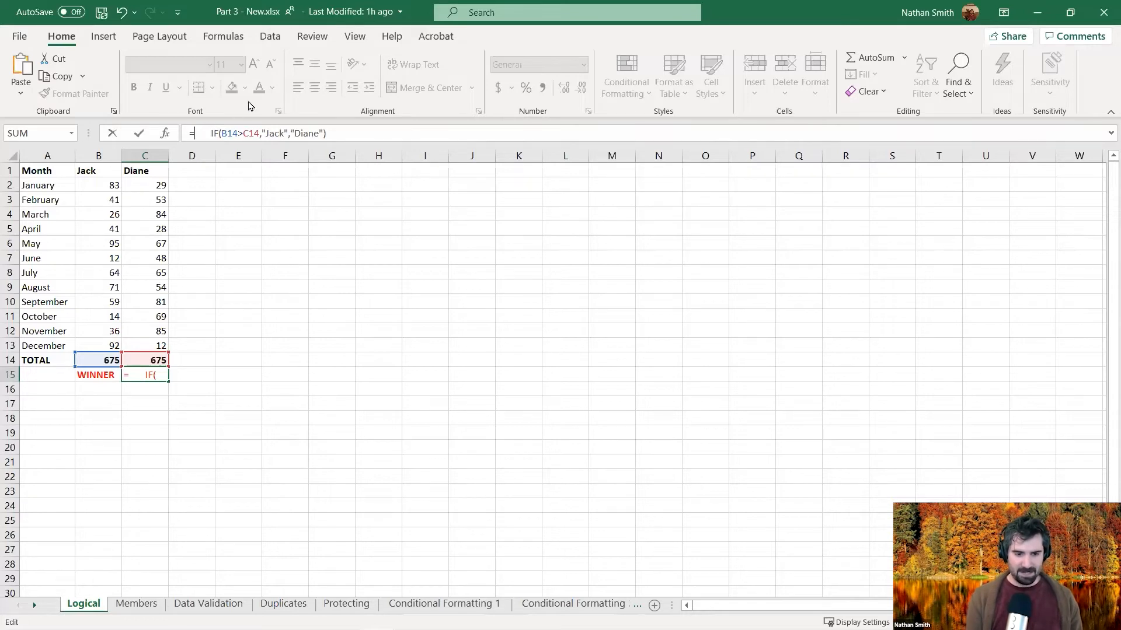
type("I")
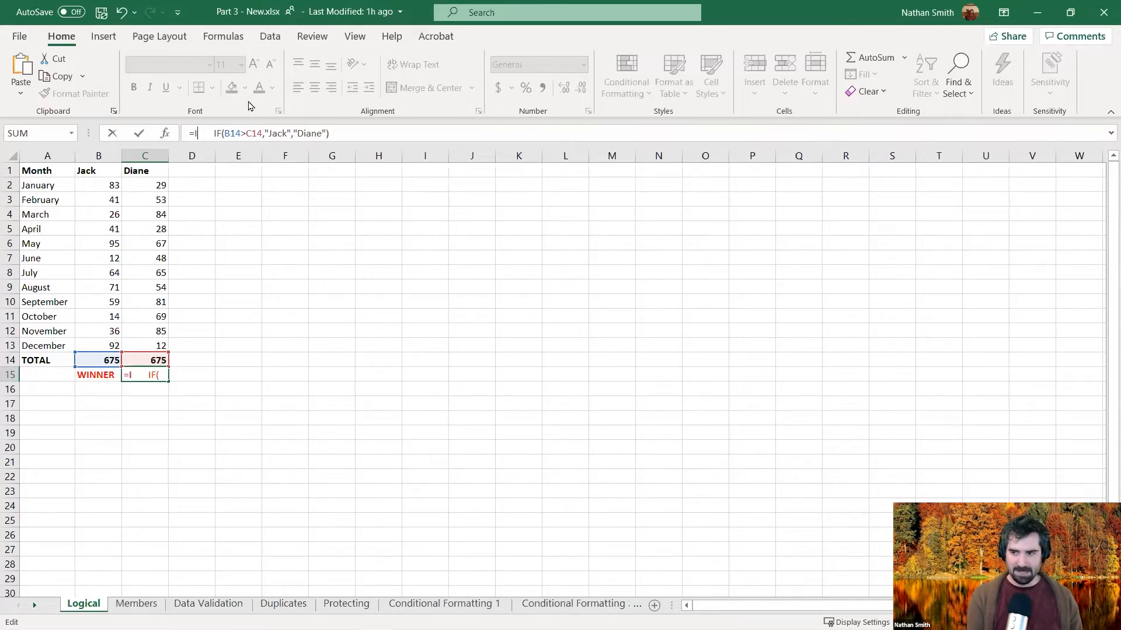
type("F")
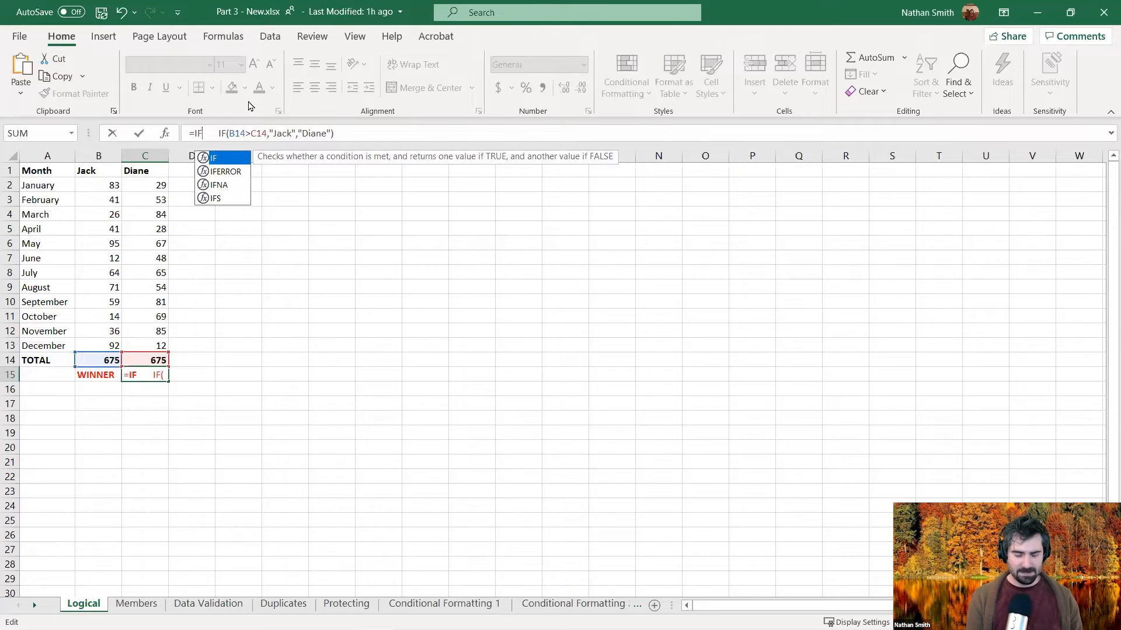
type("(")
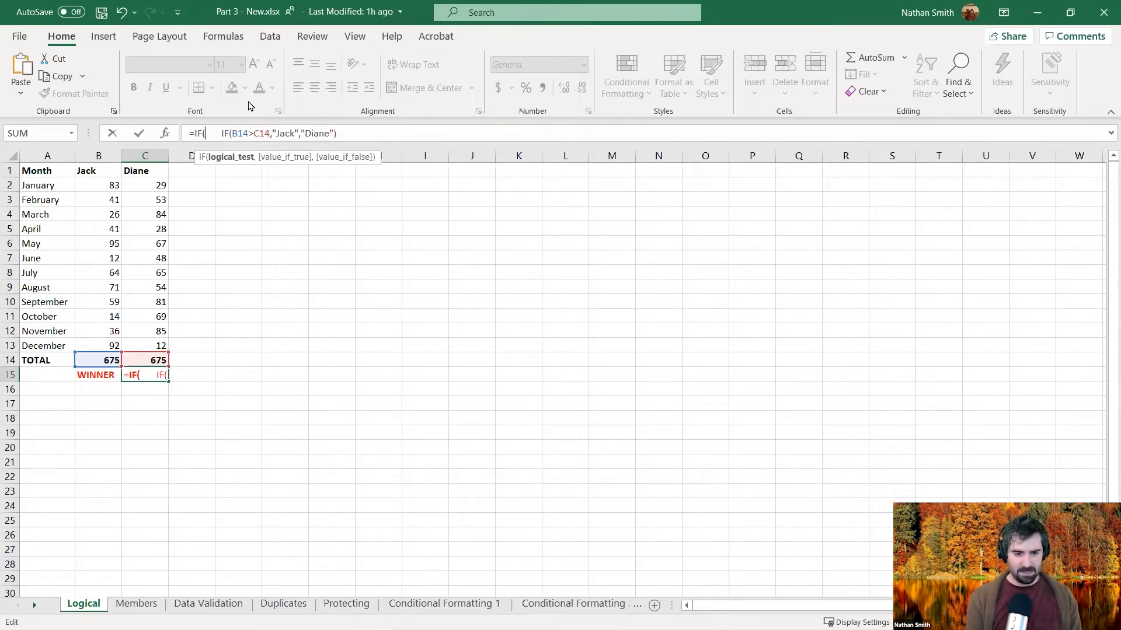
type("B14")
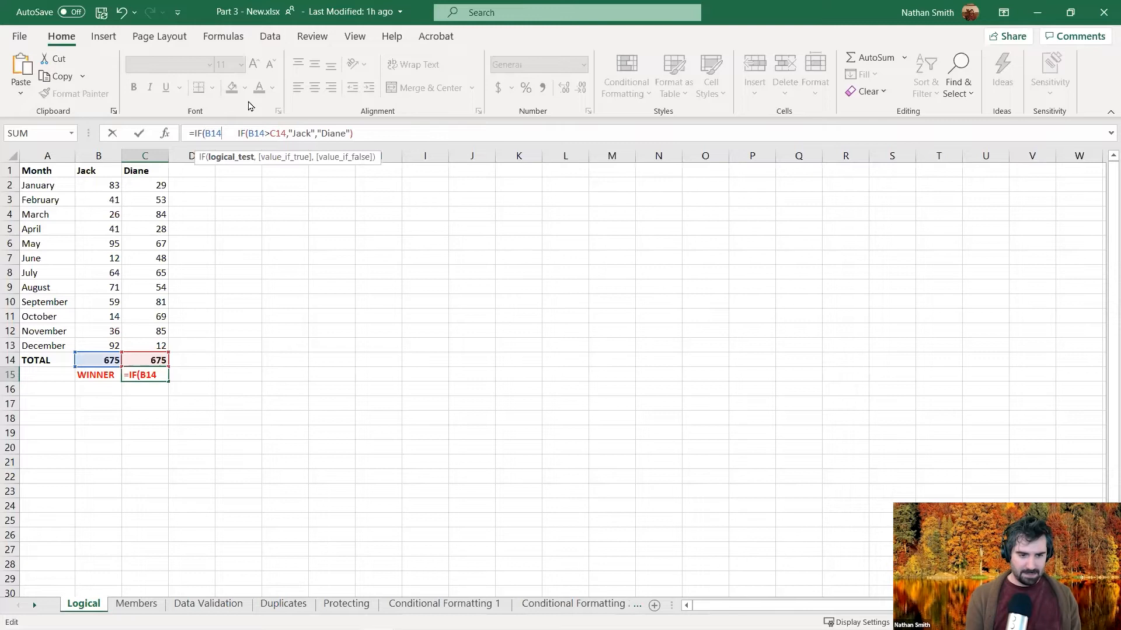
type("=")
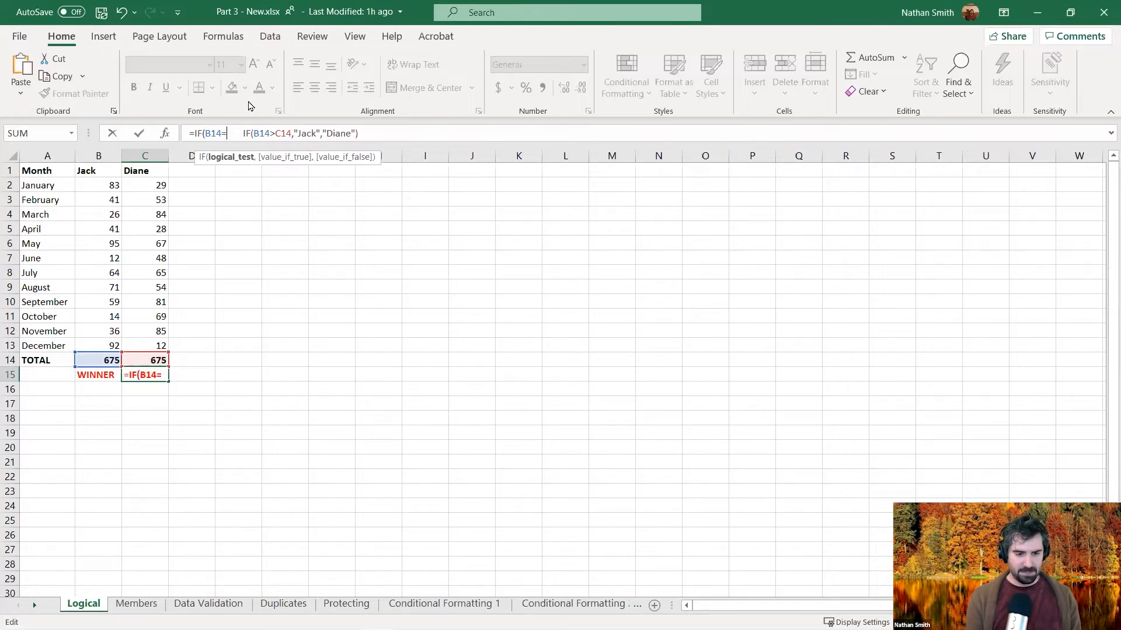
type("C14")
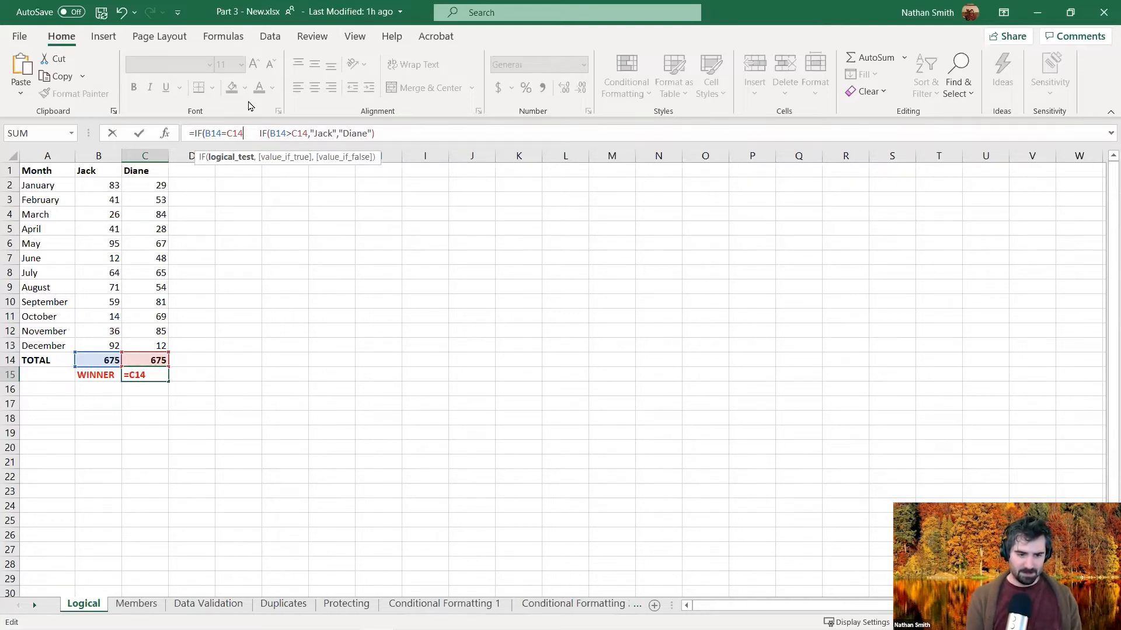
Step: Give the outer IF in C15 the text "TIE" as its value if true, followed by a comma
type(",")
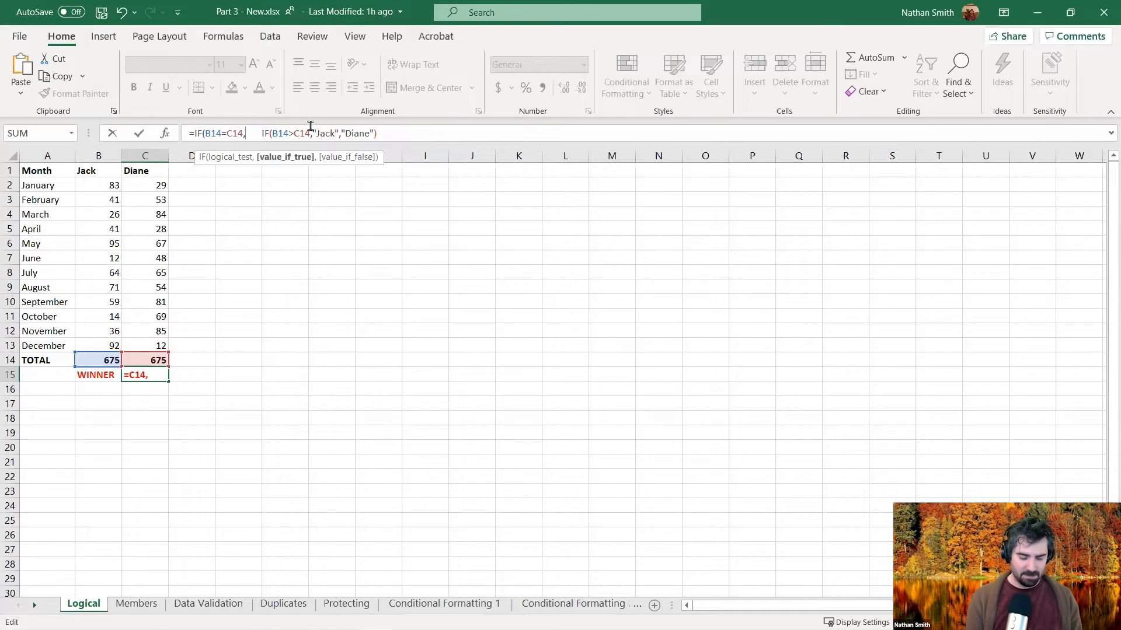
type("\"")
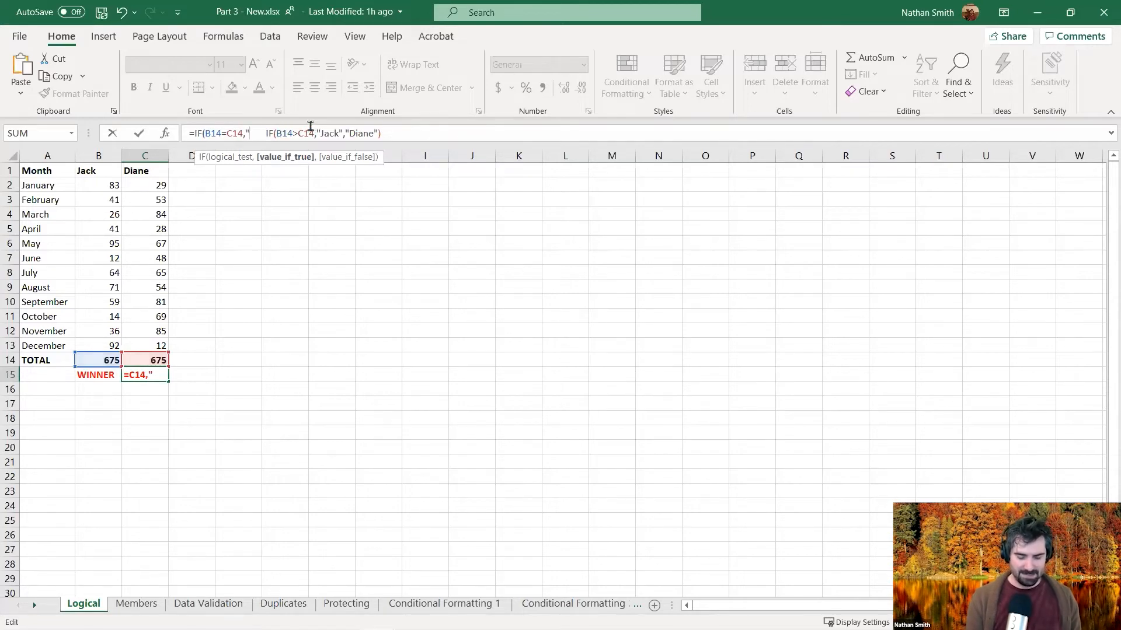
type("TIE")
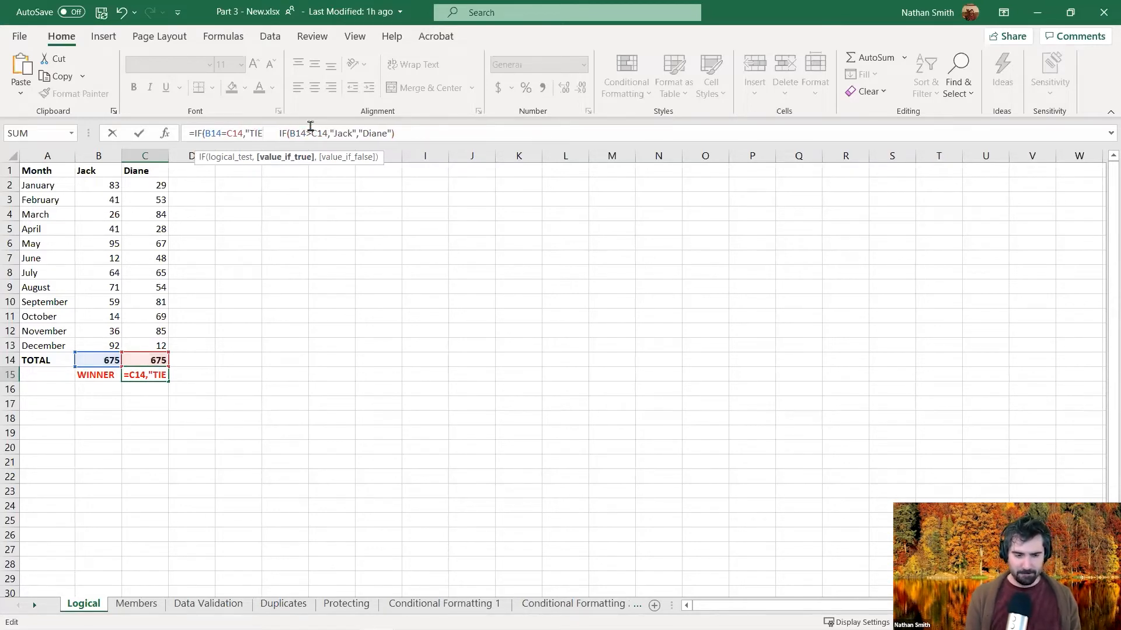
type("\"")
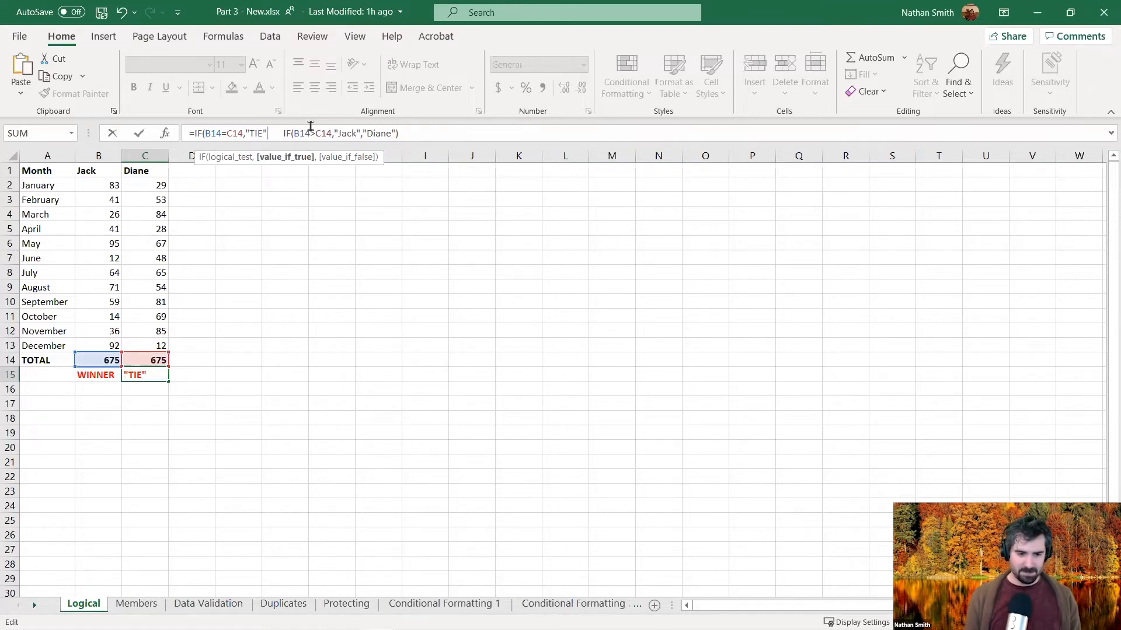
type(",")
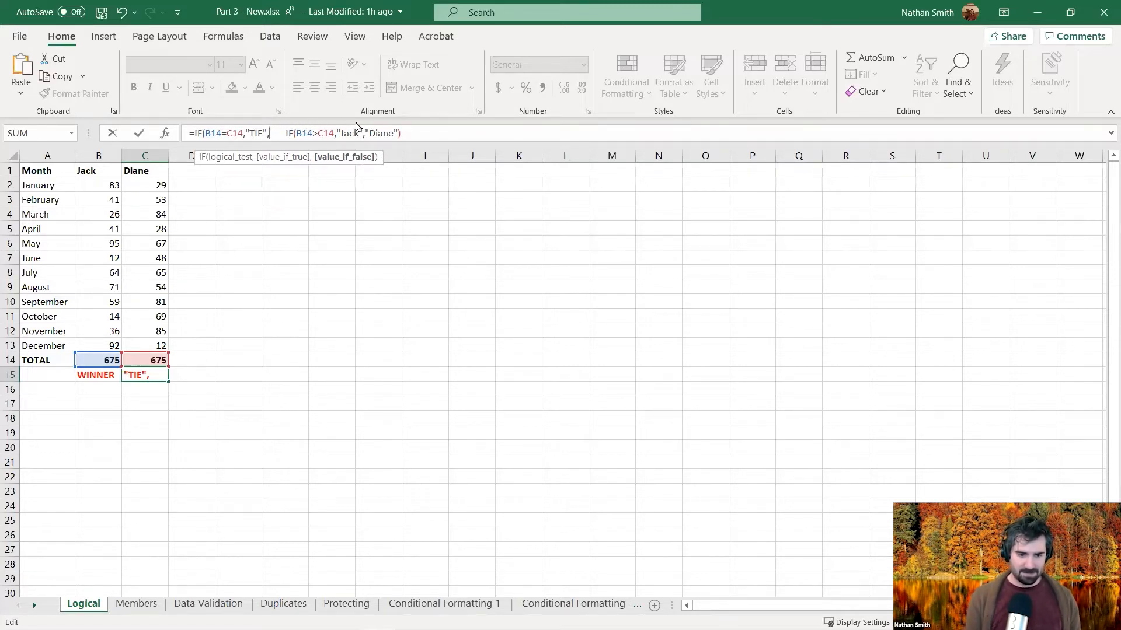
Step: Remove the extra spaces before the nested IF, add the final closing parenthesis and commit the C15 formula
key("Delete")
key("Delete")
key("Delete")
key("Delete")
key("Delete")
key("Delete")
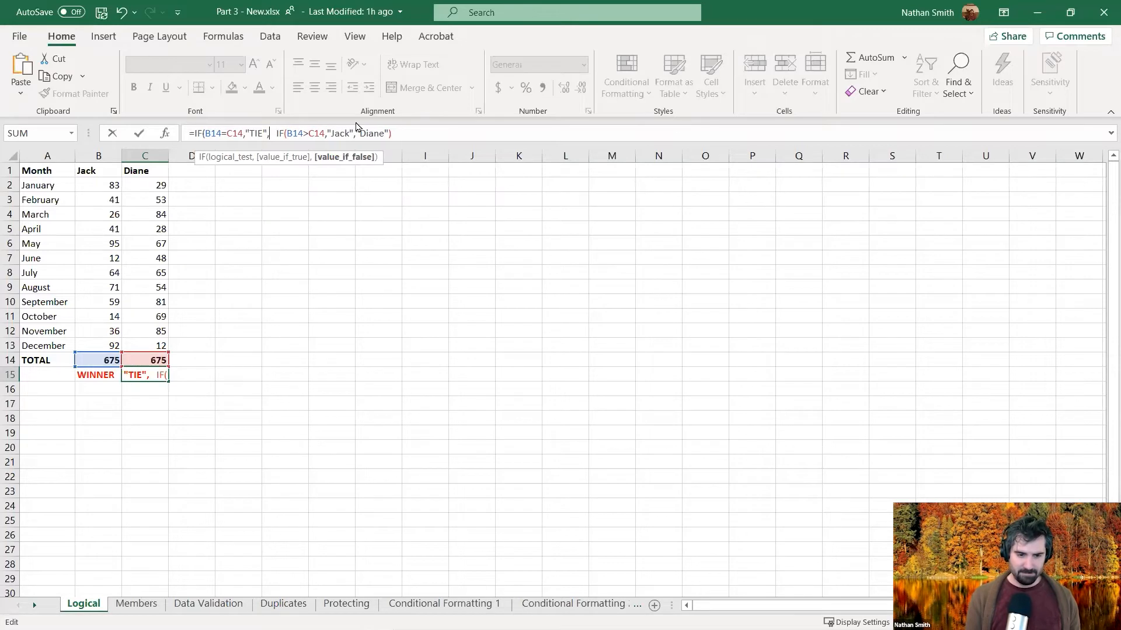
key("End")
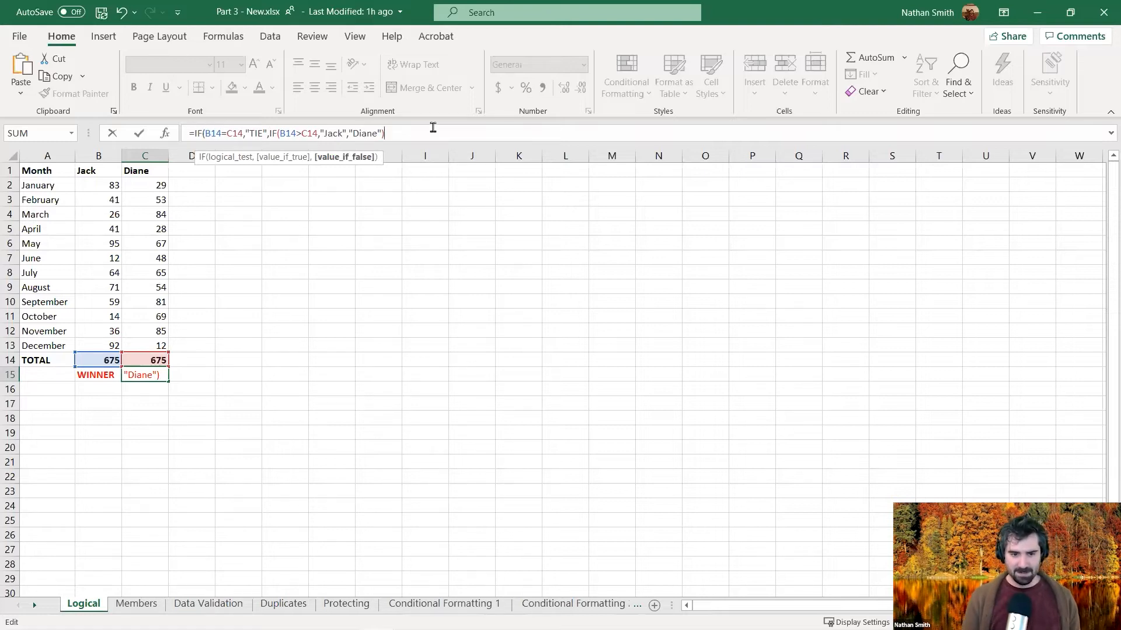
type(")")
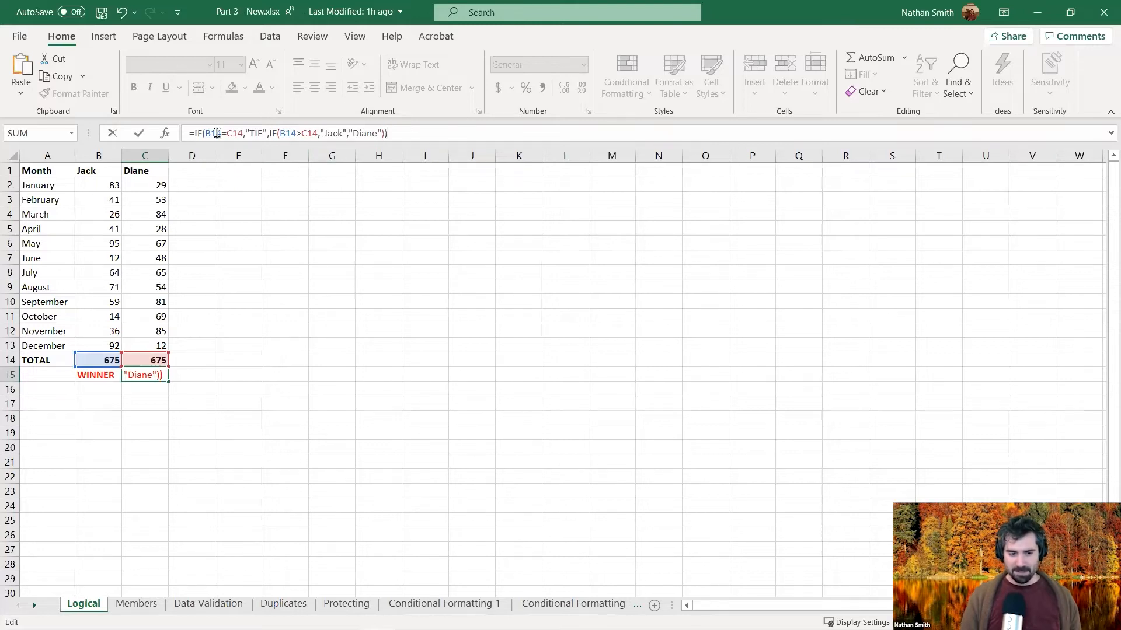
left_click(139, 136)
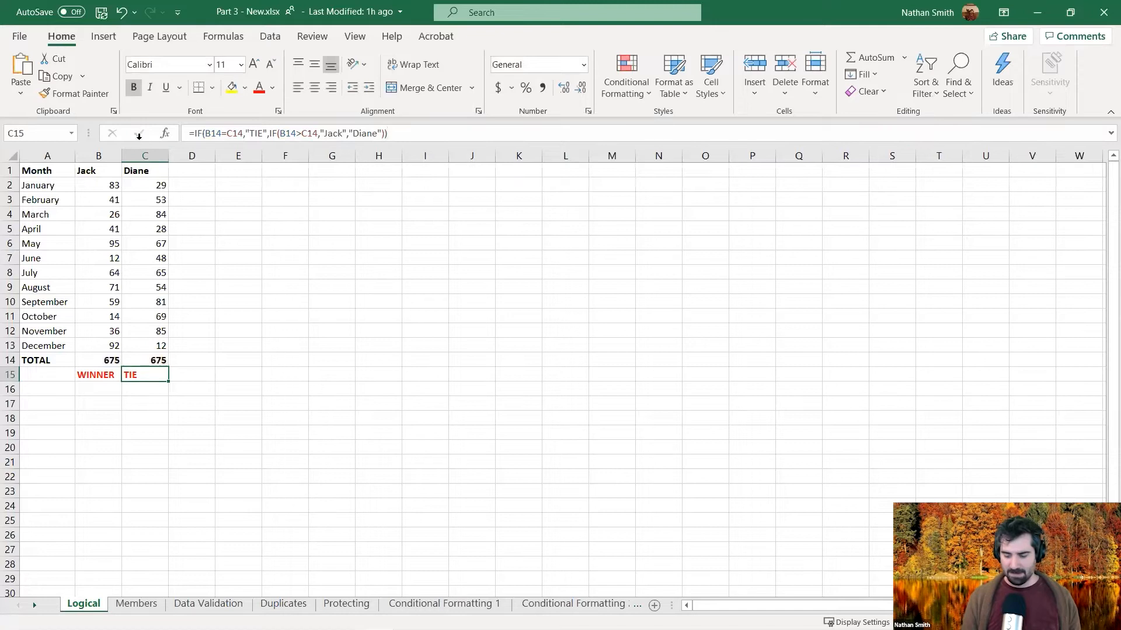
Step: Replace the totals with 630 in B14 and 600 in C14 to test the nested IF formula
left_click(110, 360)
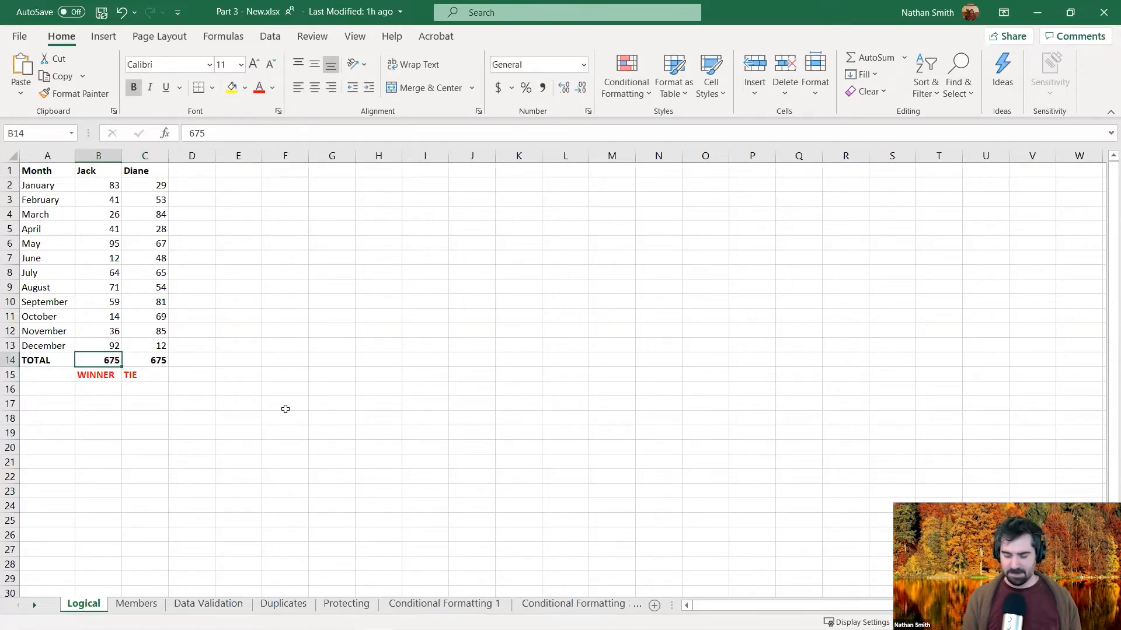
type("63")
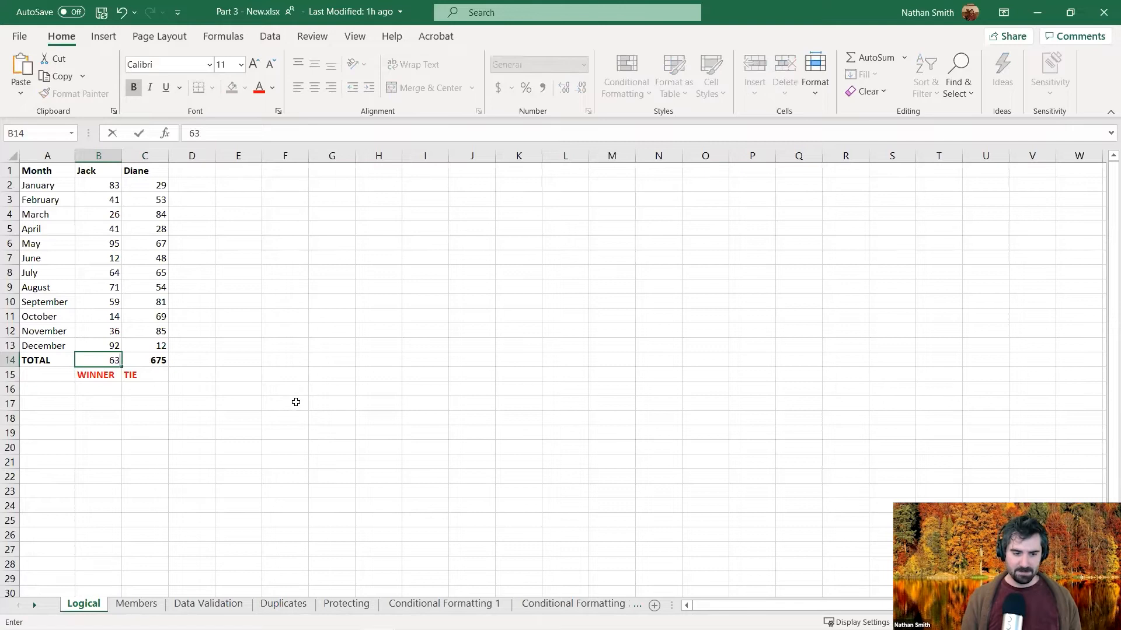
key("Return")
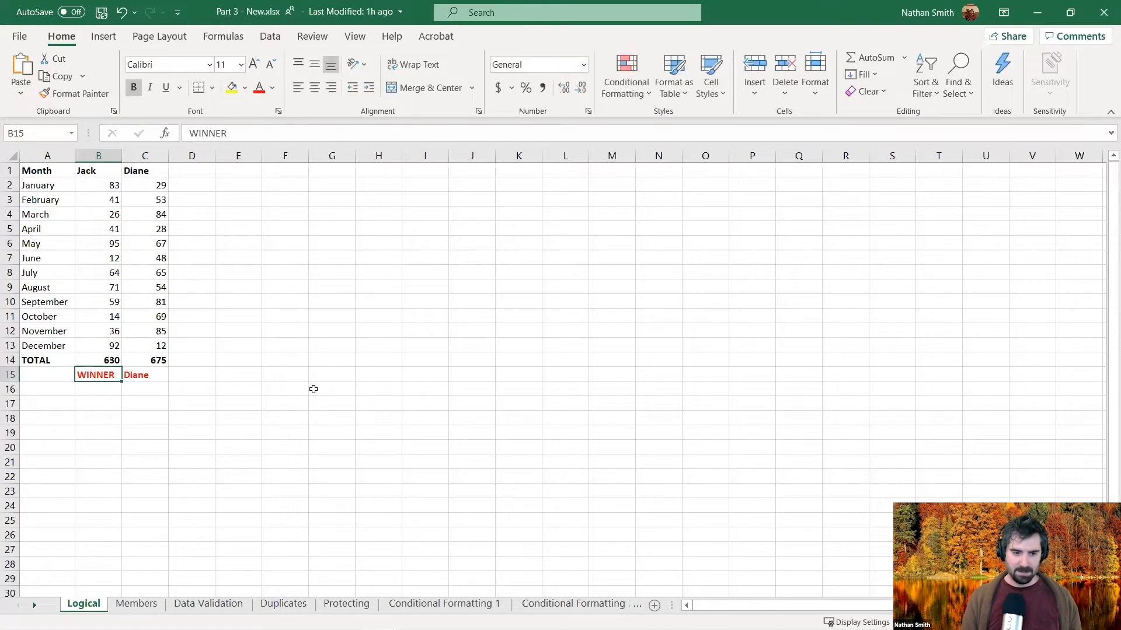
left_click(145, 360)
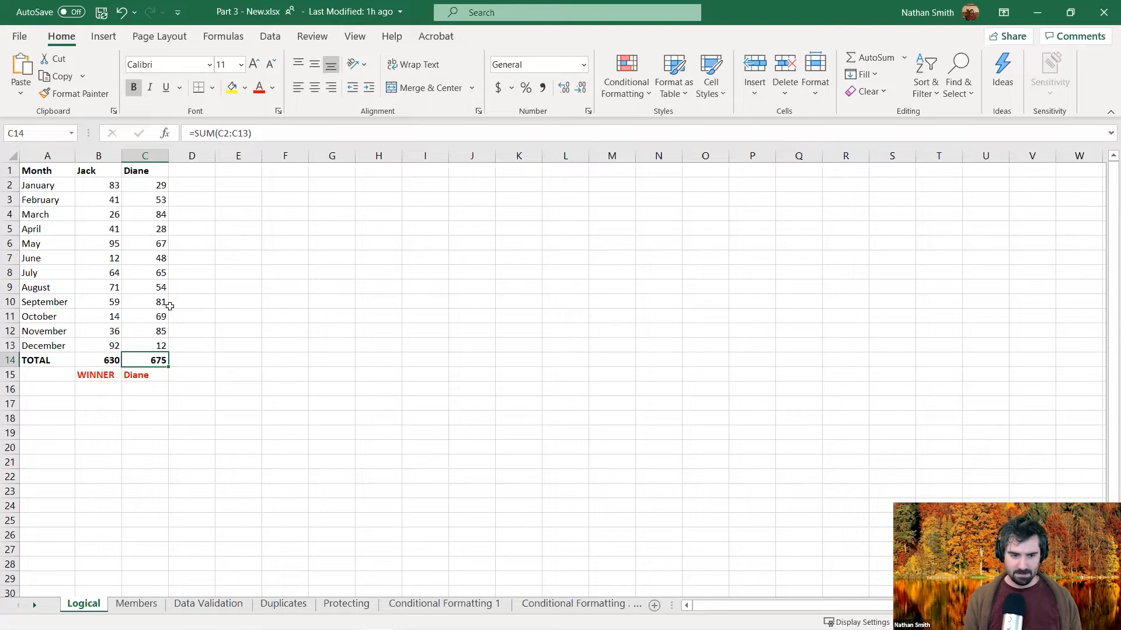
type("600")
key("Return")
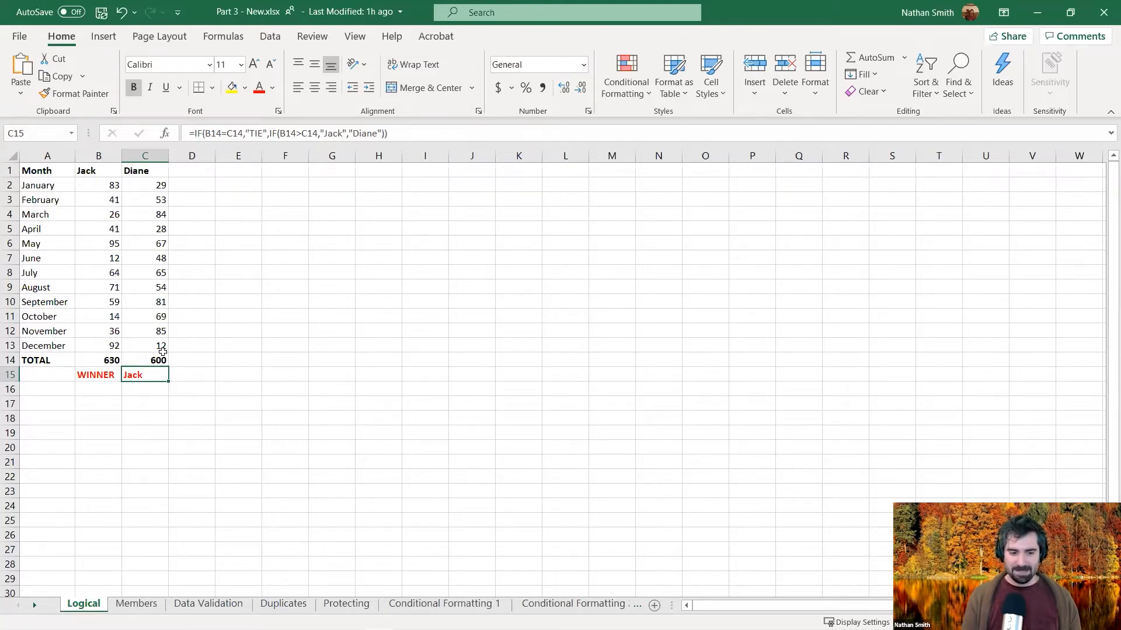
left_click(118, 363)
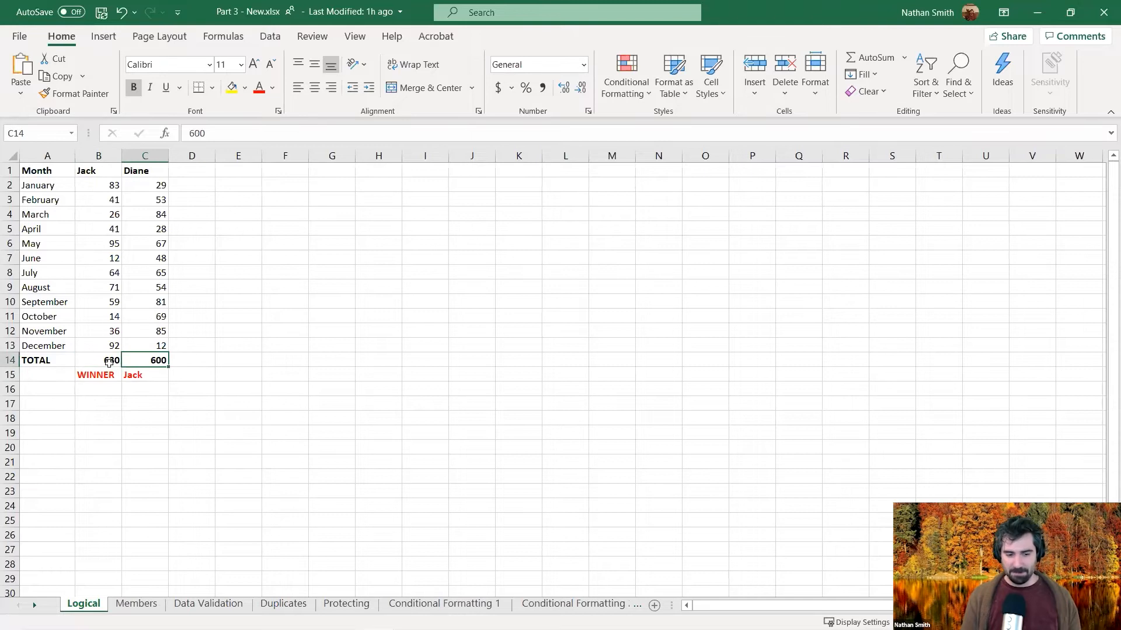
left_click(136, 360)
left_click(98, 362)
left_click(138, 362)
left_click(107, 363)
left_click(156, 358)
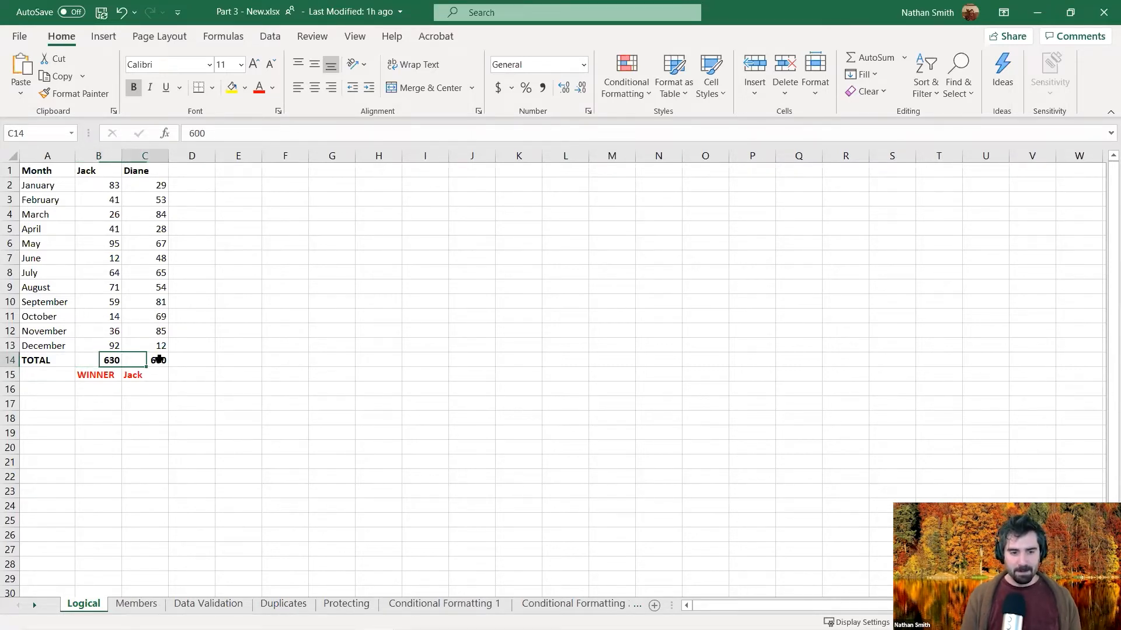
Step: Review the total in B14 and the finished nested IF formula in C15
left_click(111, 361)
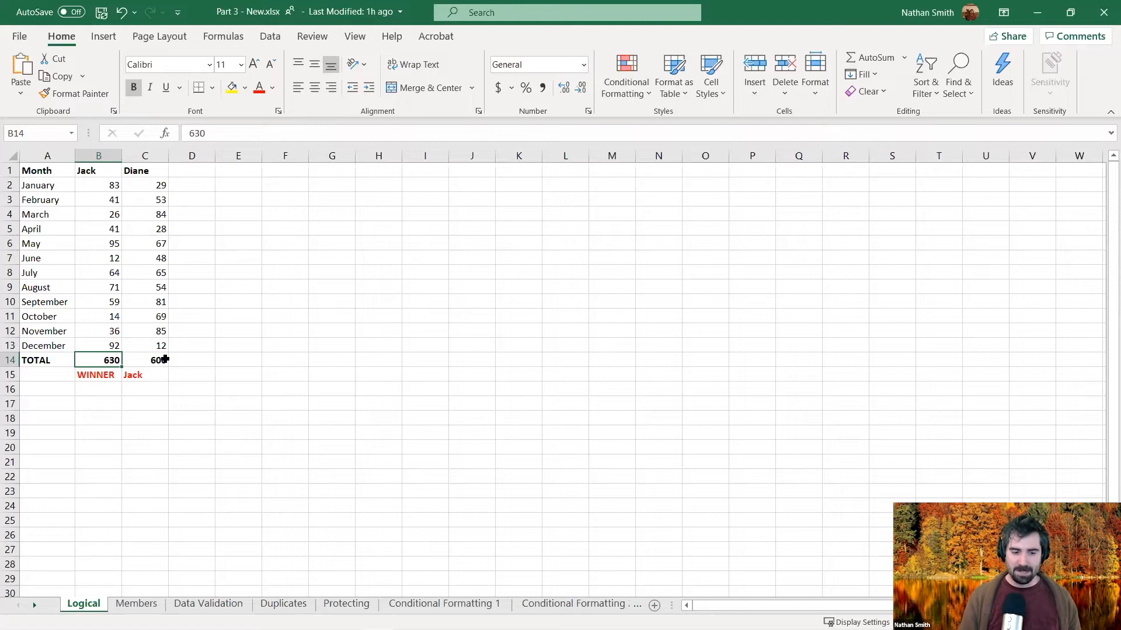
left_click(139, 375)
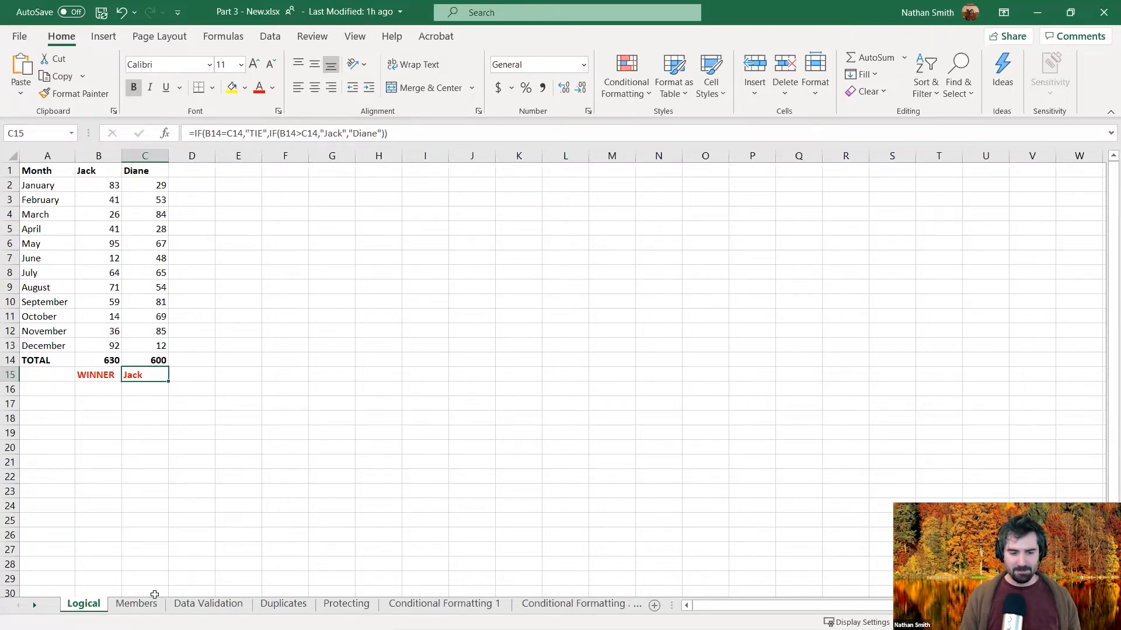
Step: Open the Members sheet and examine the CONCATENATE function in the Full Name formula in A2
left_click(136, 604)
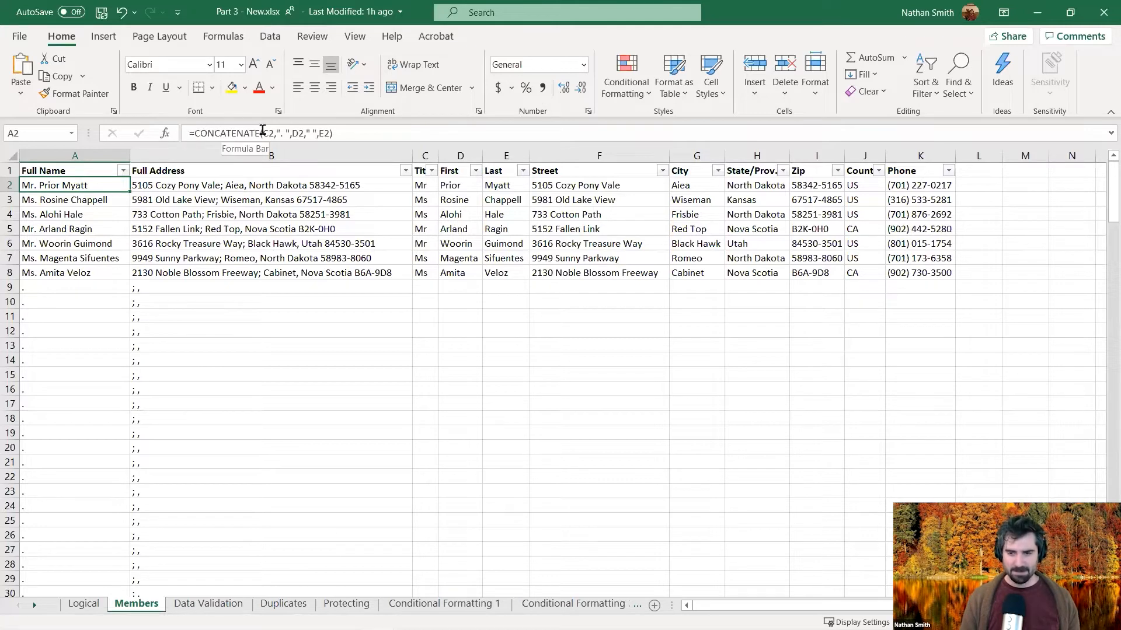
left_click(207, 133)
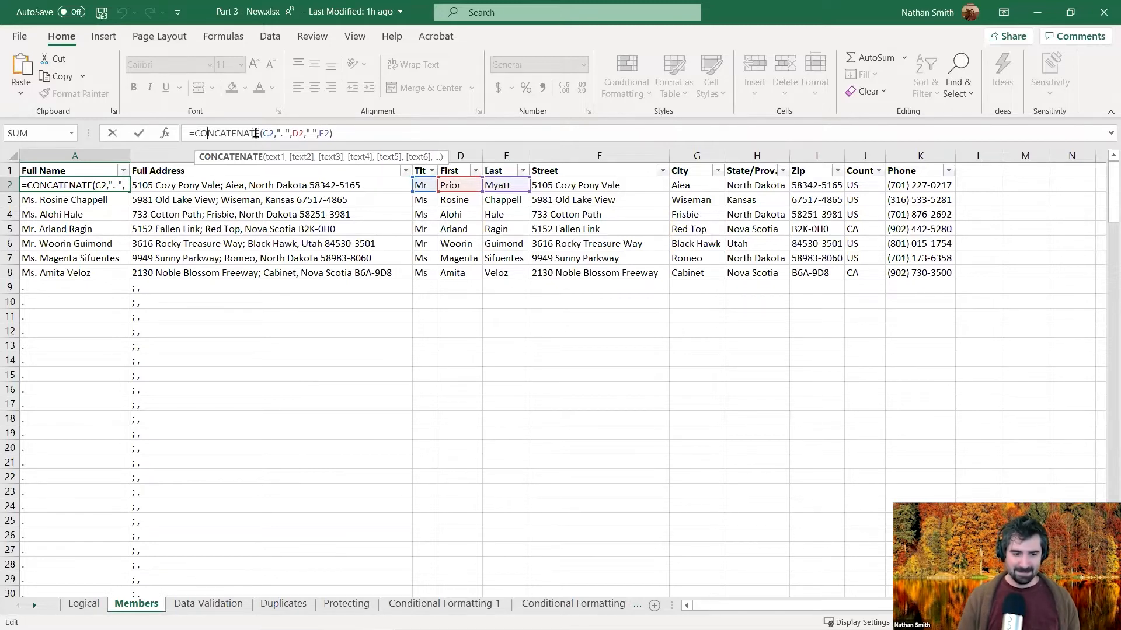
left_click_drag(232, 134, 260, 136)
left_click(377, 132)
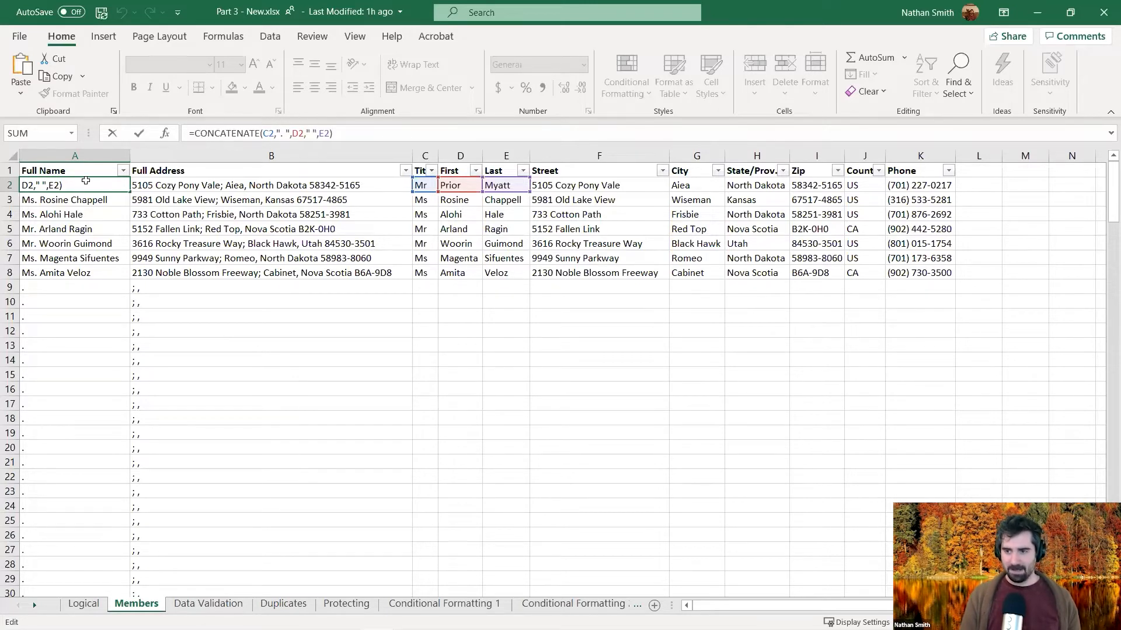
Step: Step through the comma-separated arguments of the CONCATENATE formula in A2 and close the formula without altering it
left_click(263, 133)
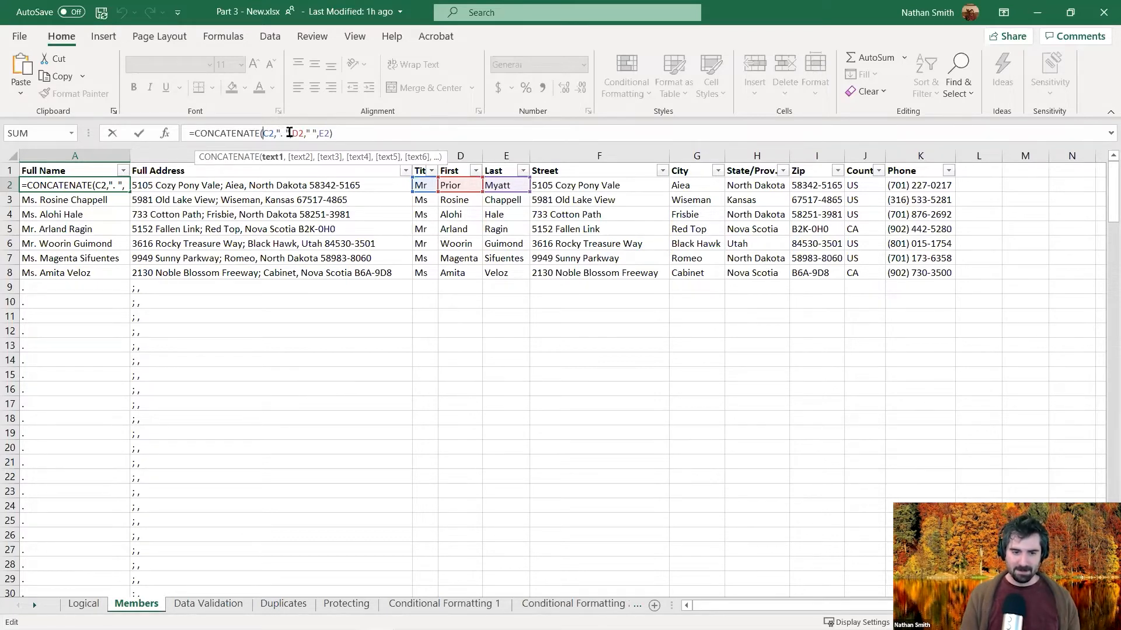
type(",")
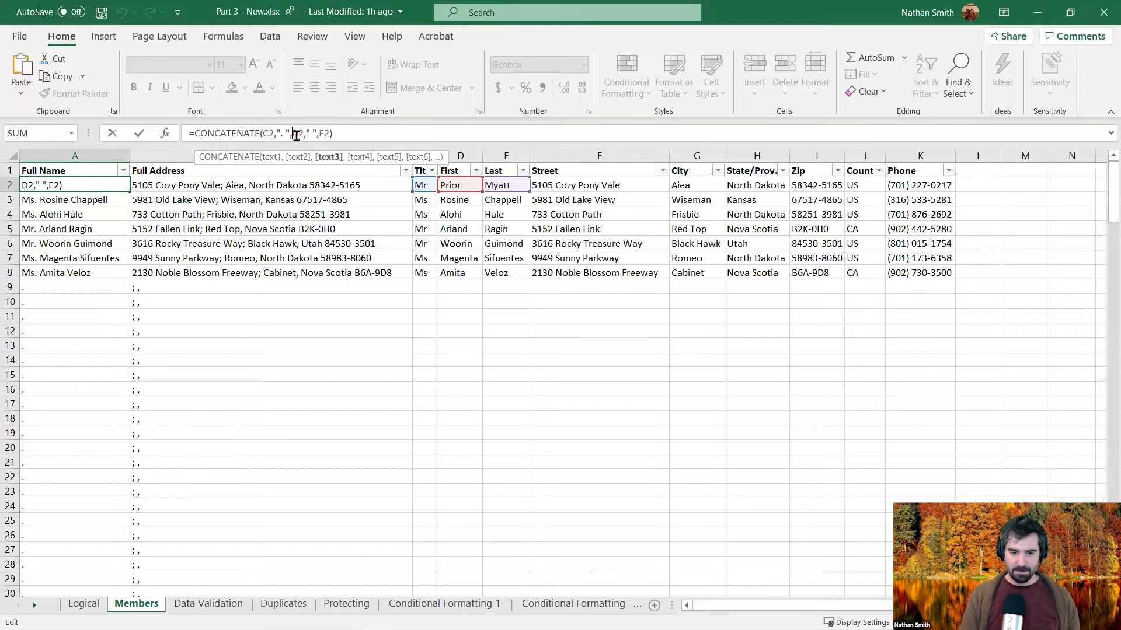
left_click(305, 133)
type(",")
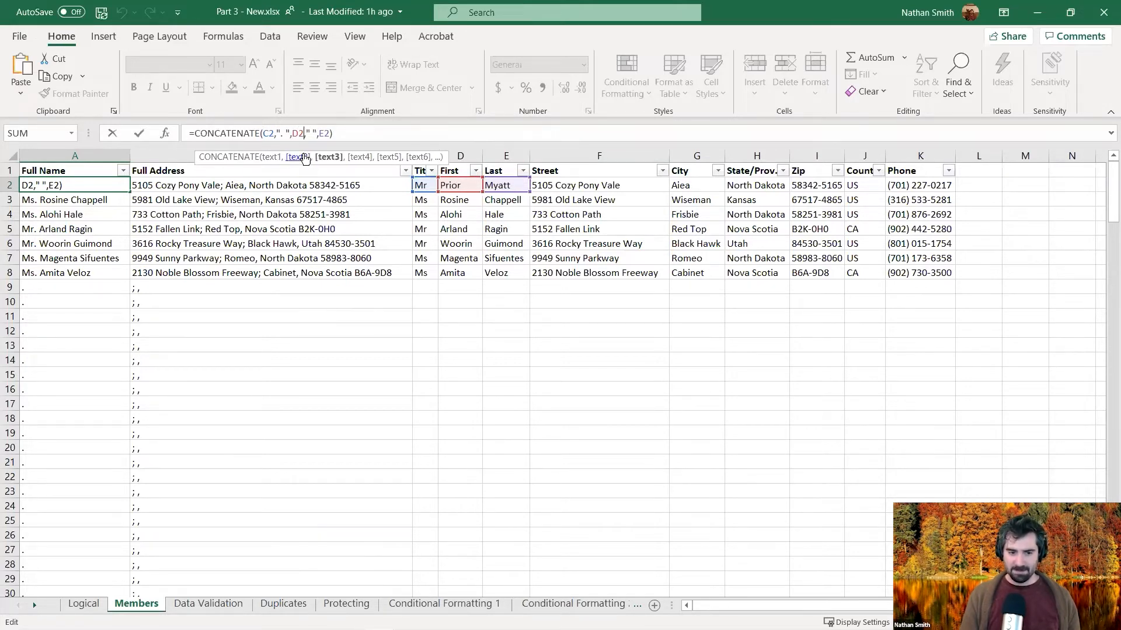
left_click(309, 133)
left_click(305, 133)
left_click(308, 133)
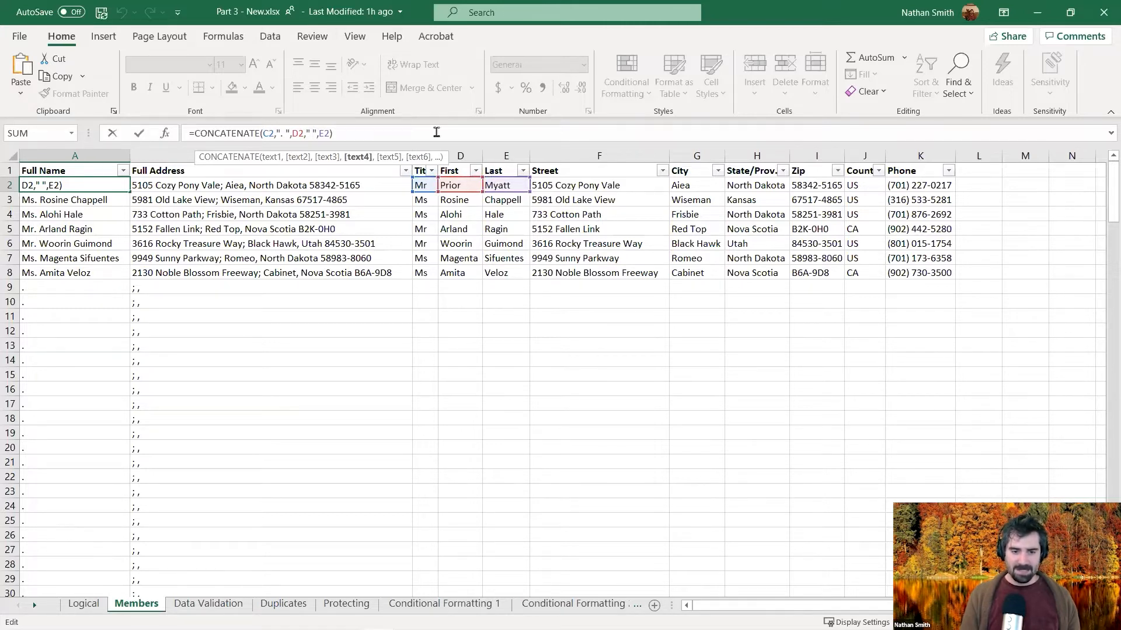
left_click(320, 134)
type(",")
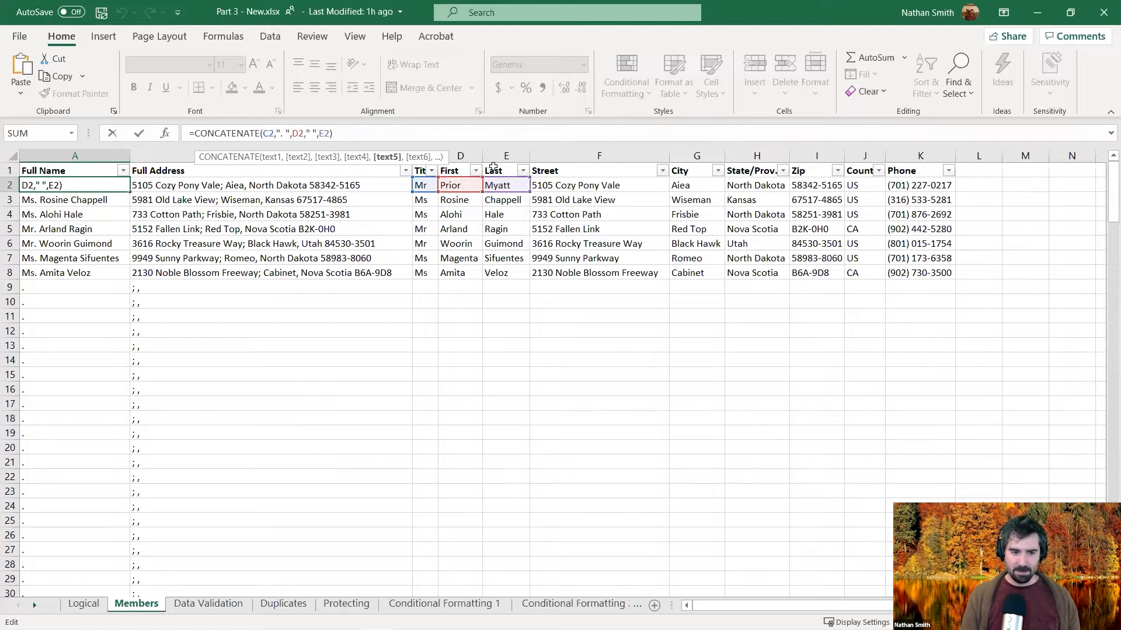
left_click(139, 133)
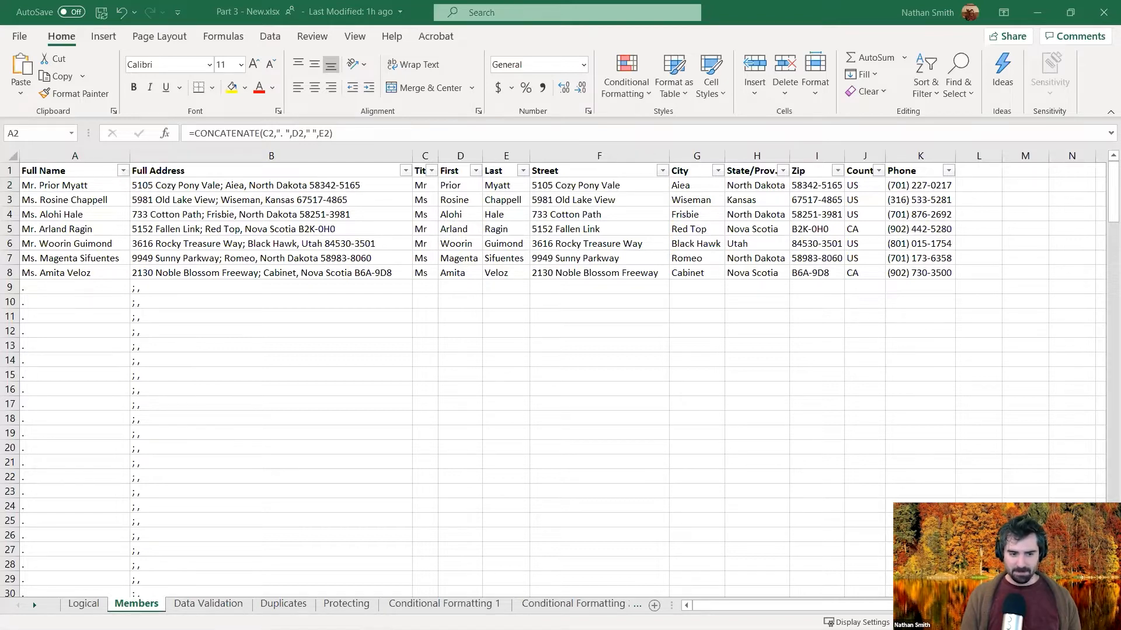
Step: Inspect the Full Name and Full Address formulas filled down into the empty rows from row 9 onward
left_click(78, 289)
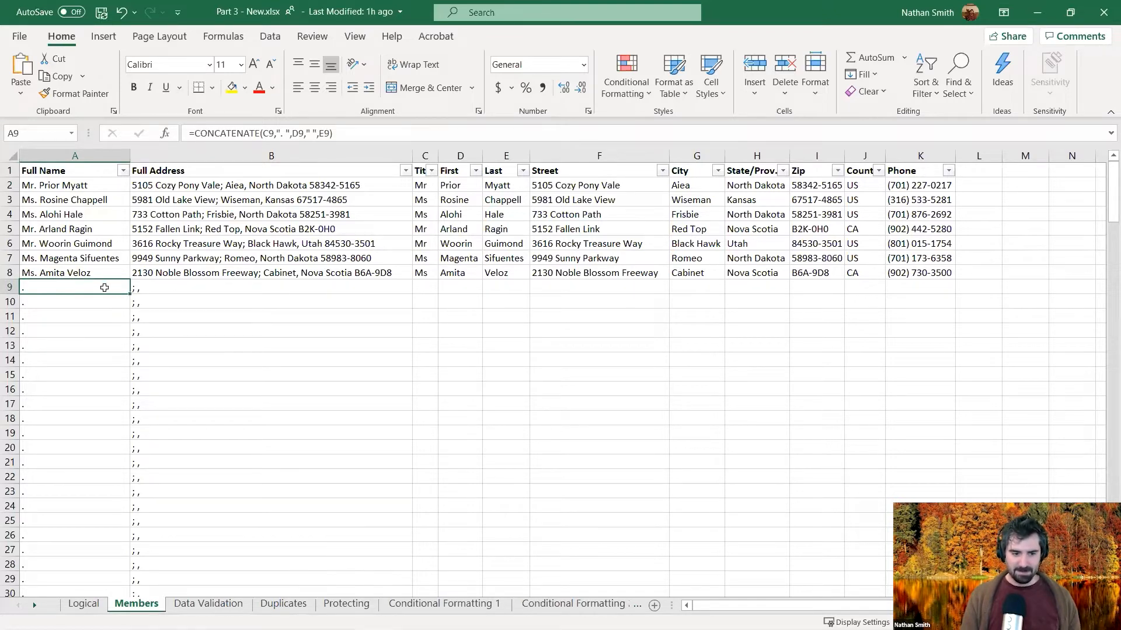
scroll(100, 327, "down", 4)
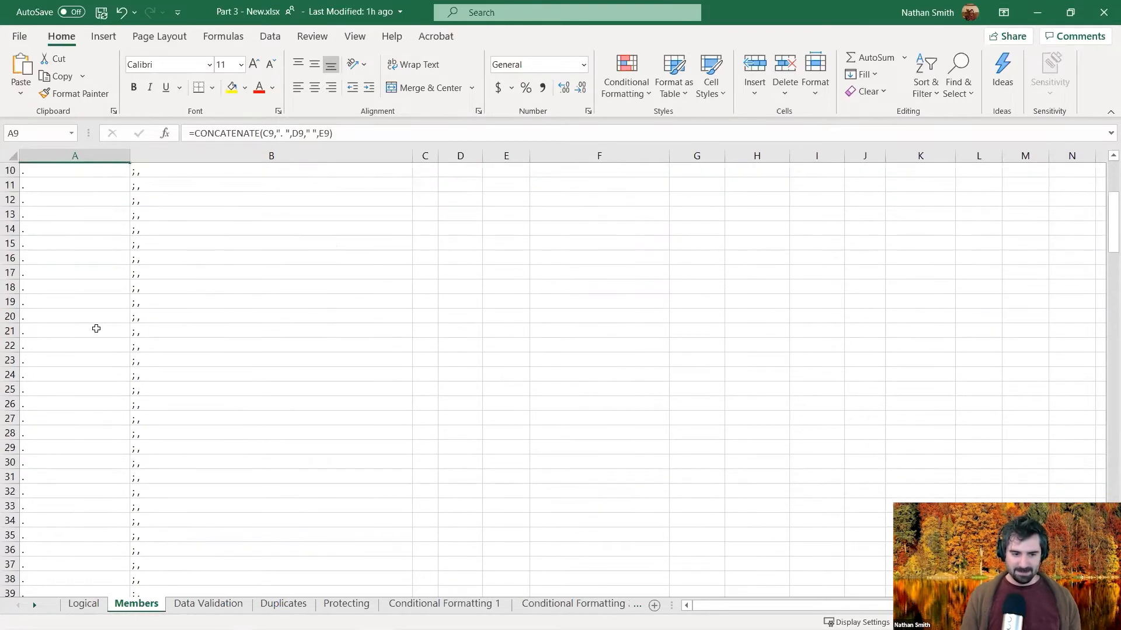
scroll(97, 325, "up", 4)
left_click(152, 286)
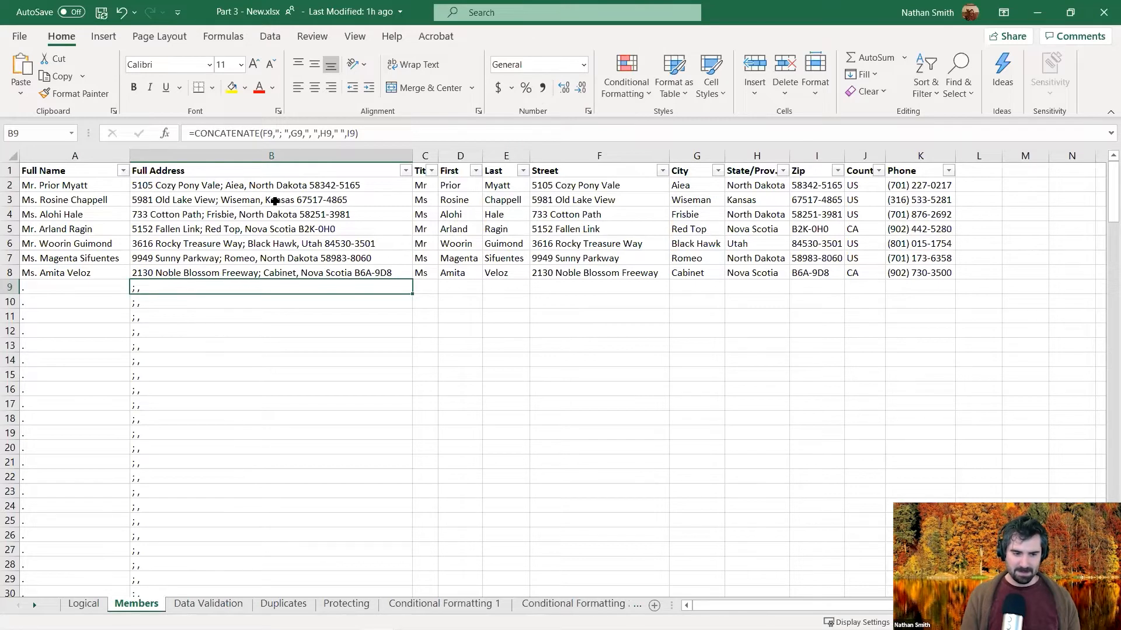
left_click(83, 286)
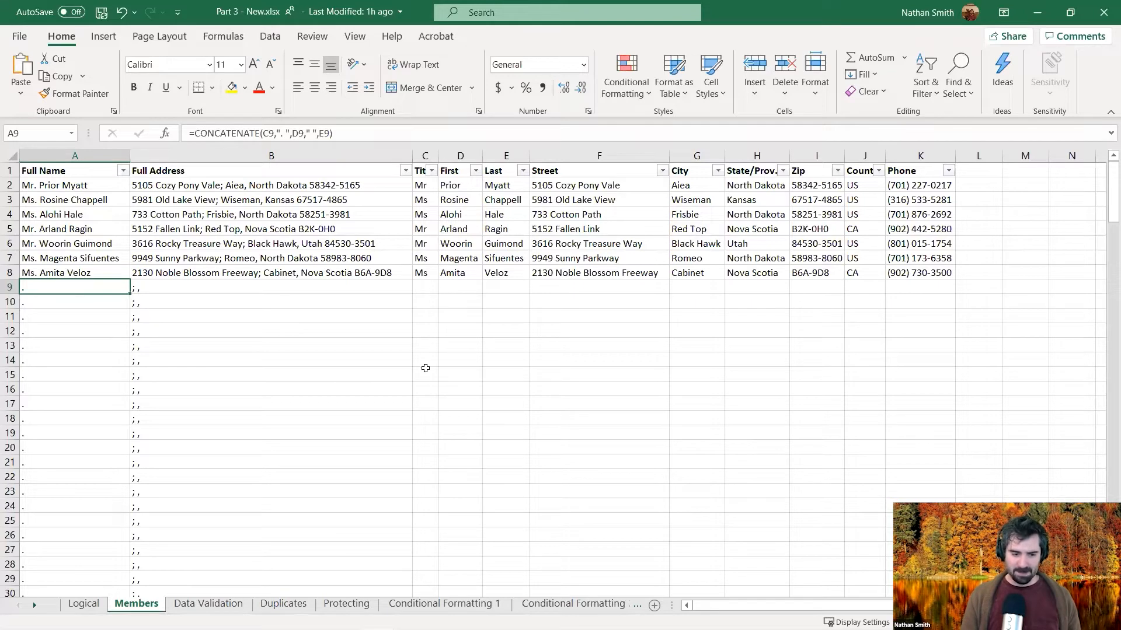
scroll(358, 408, "down", 2)
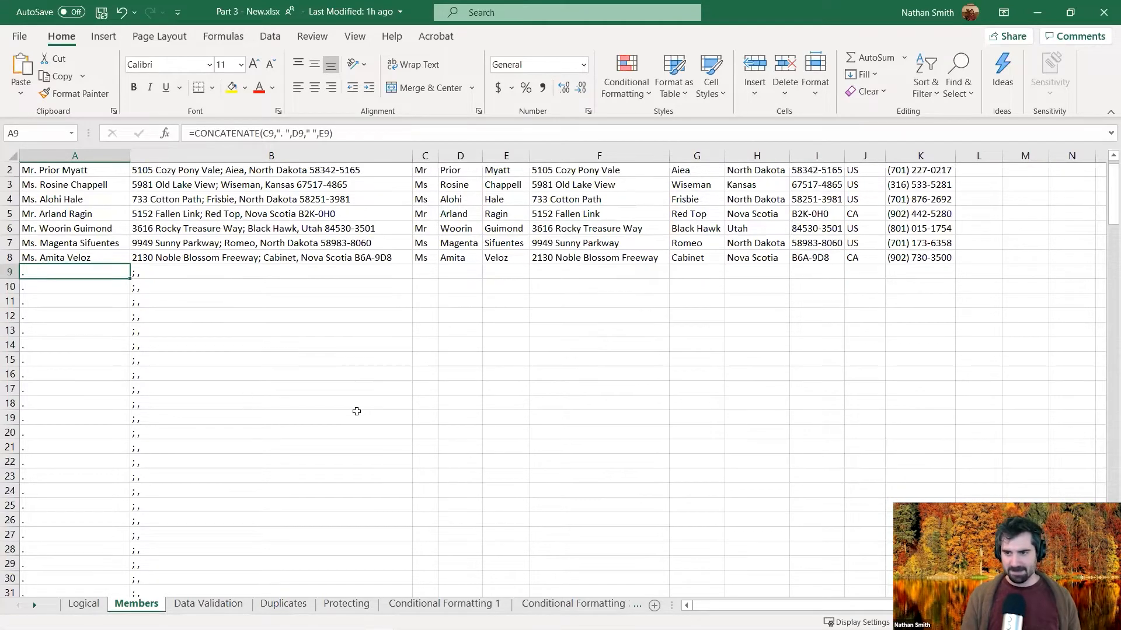
scroll(356, 408, "up", 2)
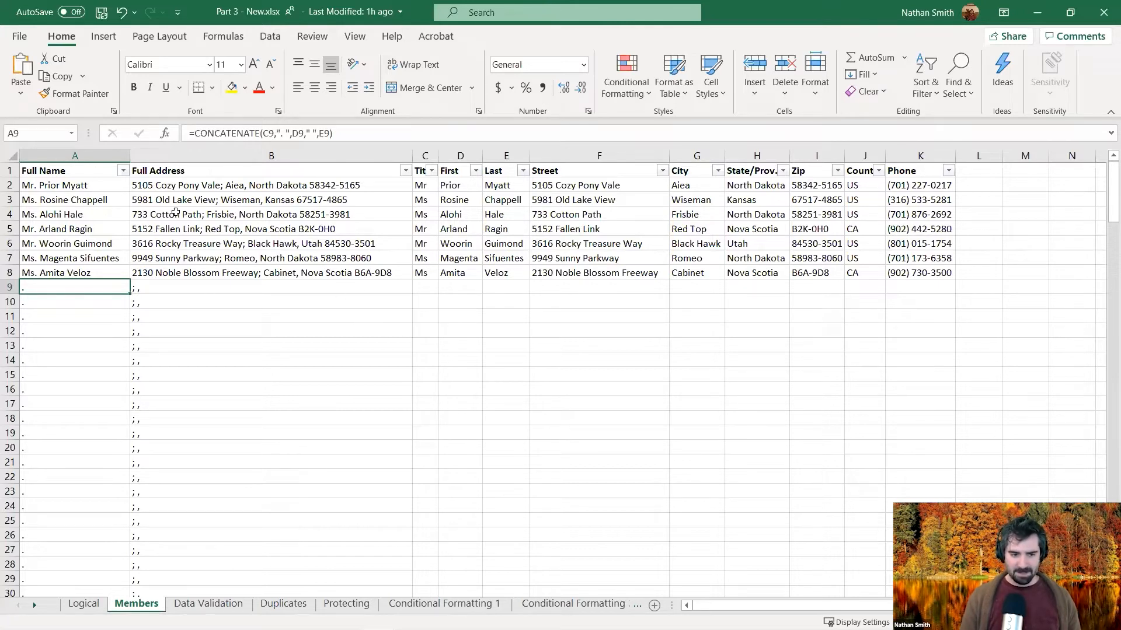
Step: Insert an opening IF( ahead of CONCATENATE in the A2 formula, keeping spaces between the two functions
left_click(72, 182)
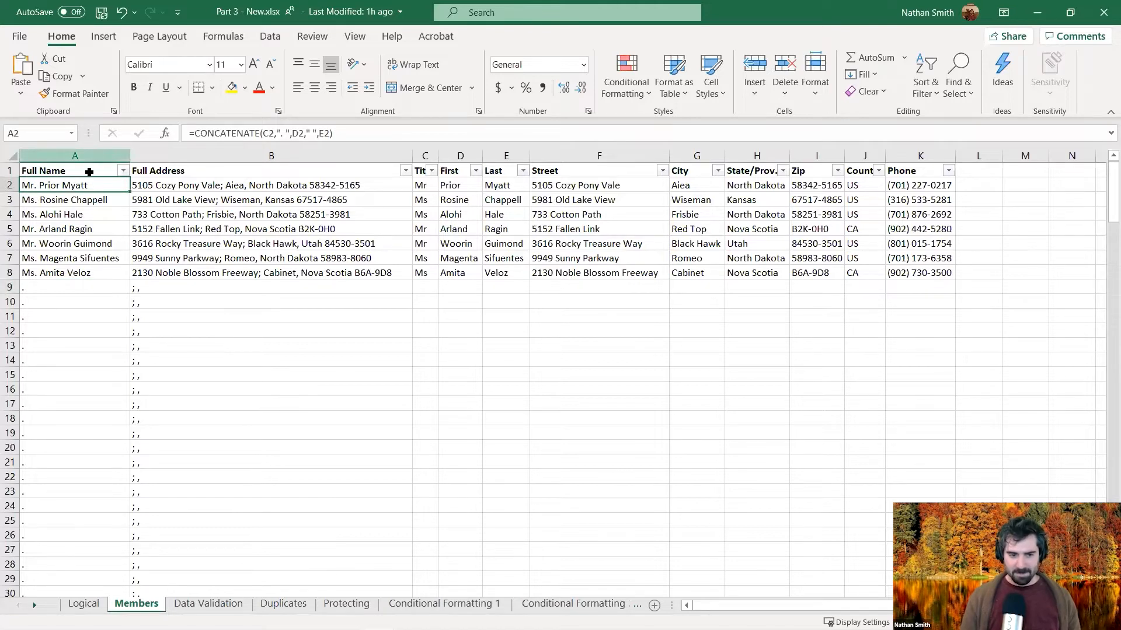
left_click(194, 134)
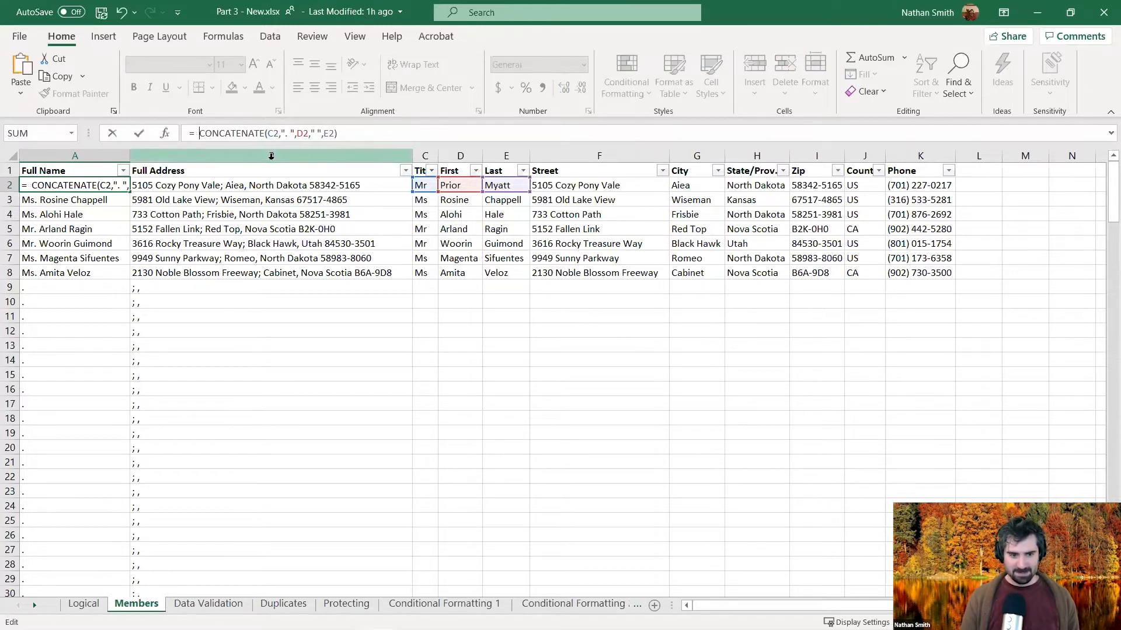
left_click(195, 133)
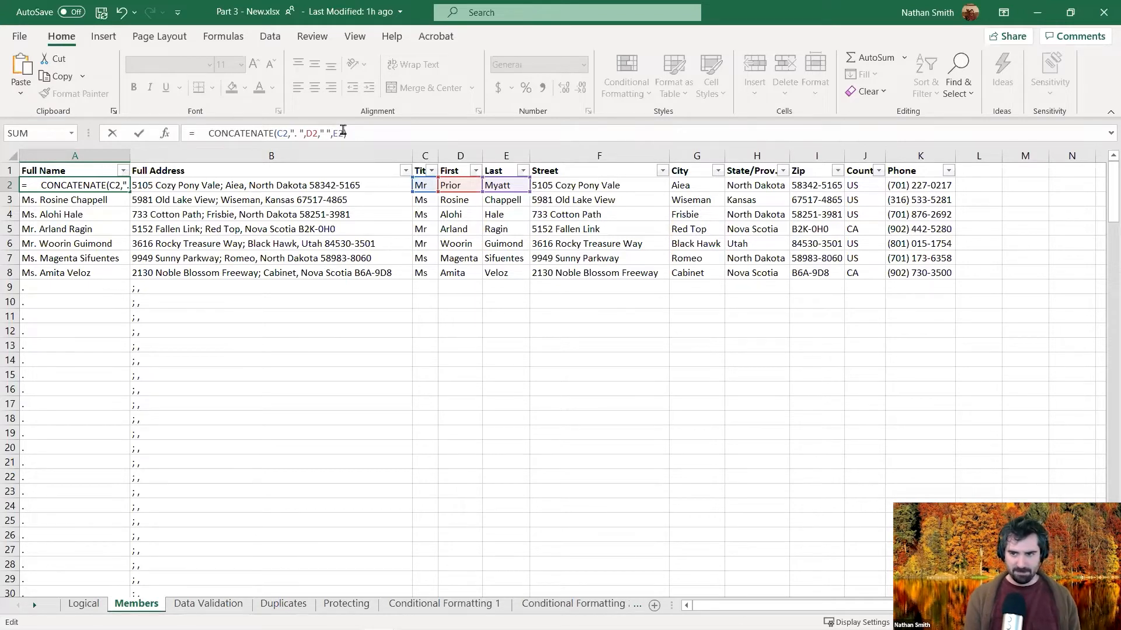
type("I")
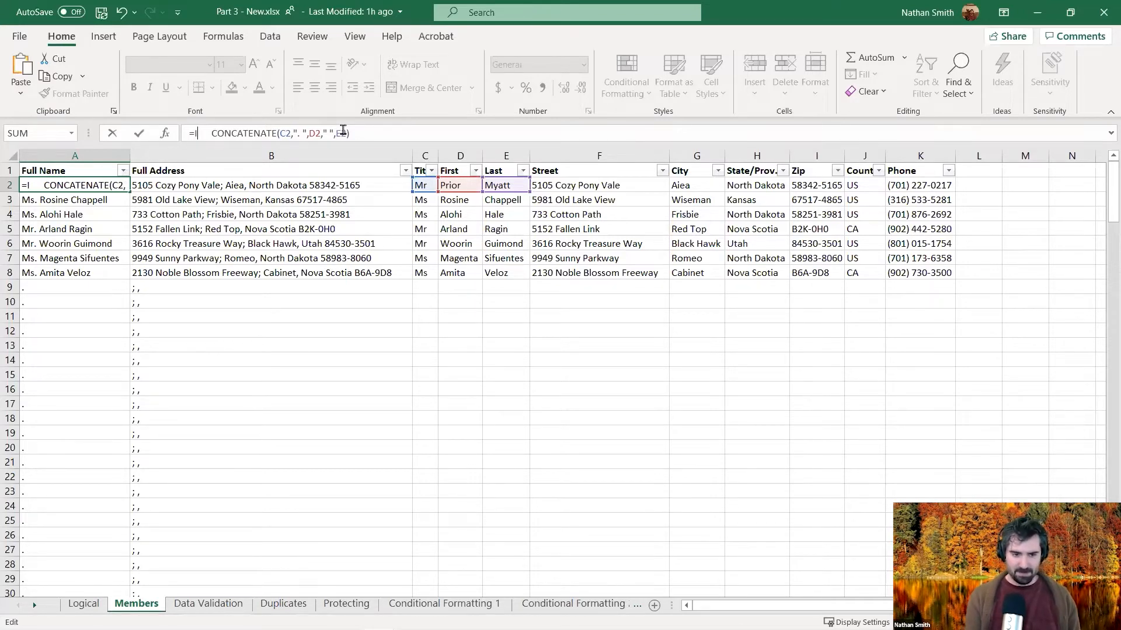
type("F")
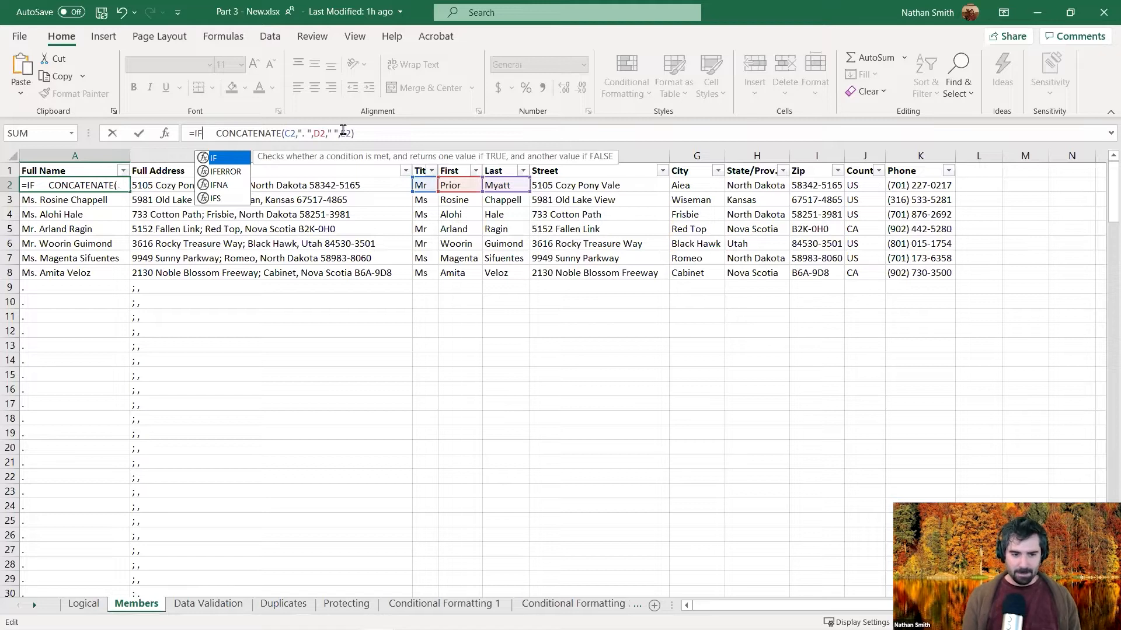
type("(")
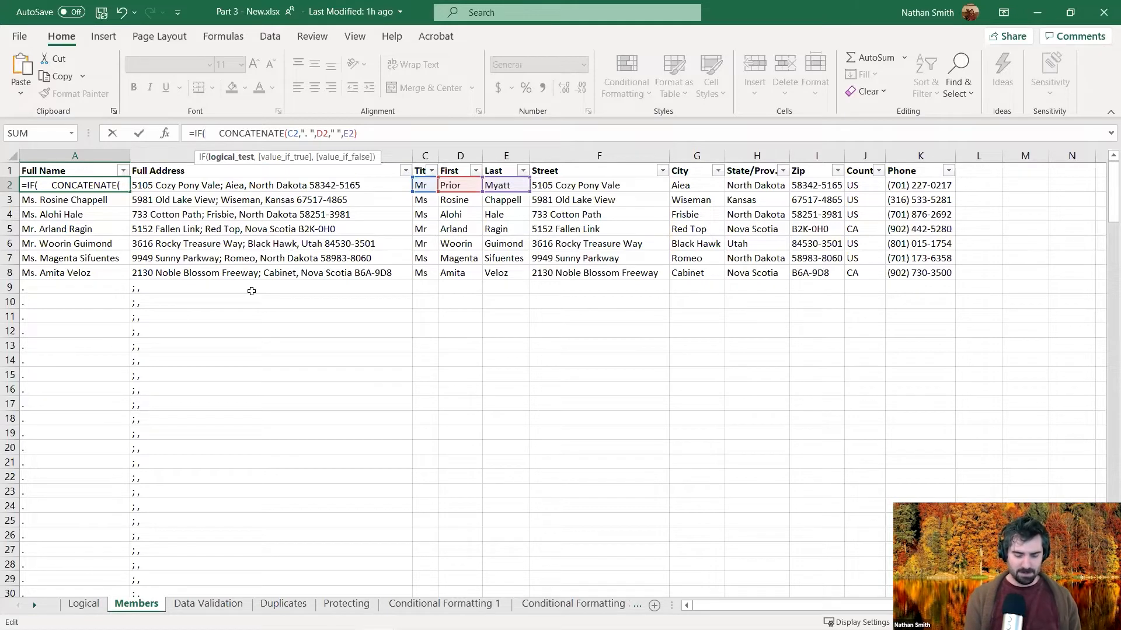
Step: Nest an OR function in the A2 logical test with the conditions C2="", D2="" and E2=""
type("OR")
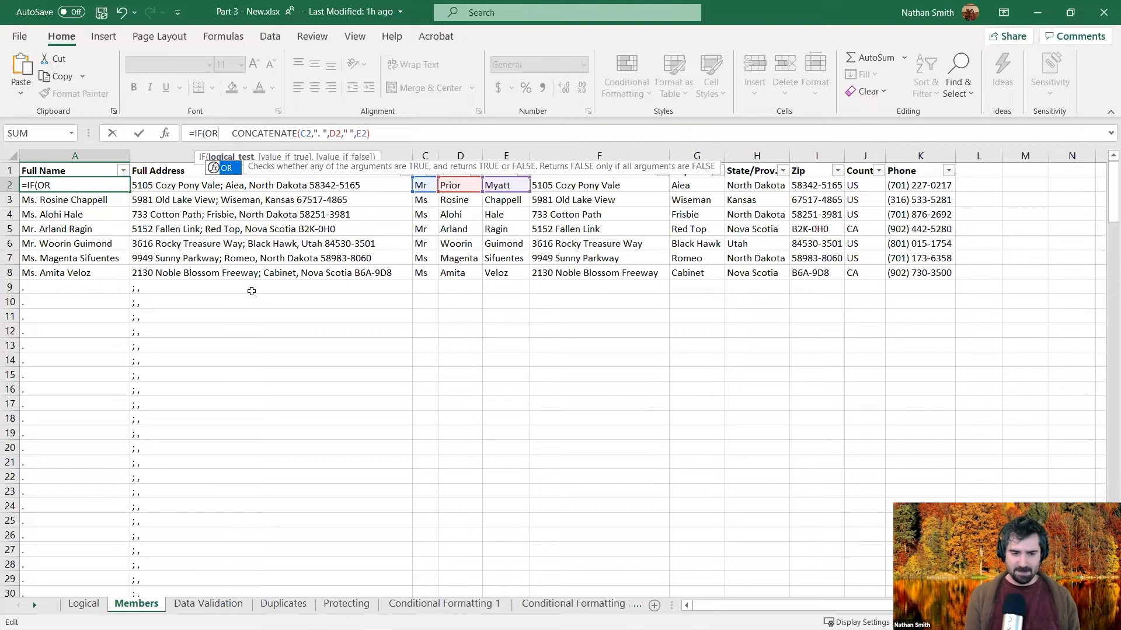
type("(")
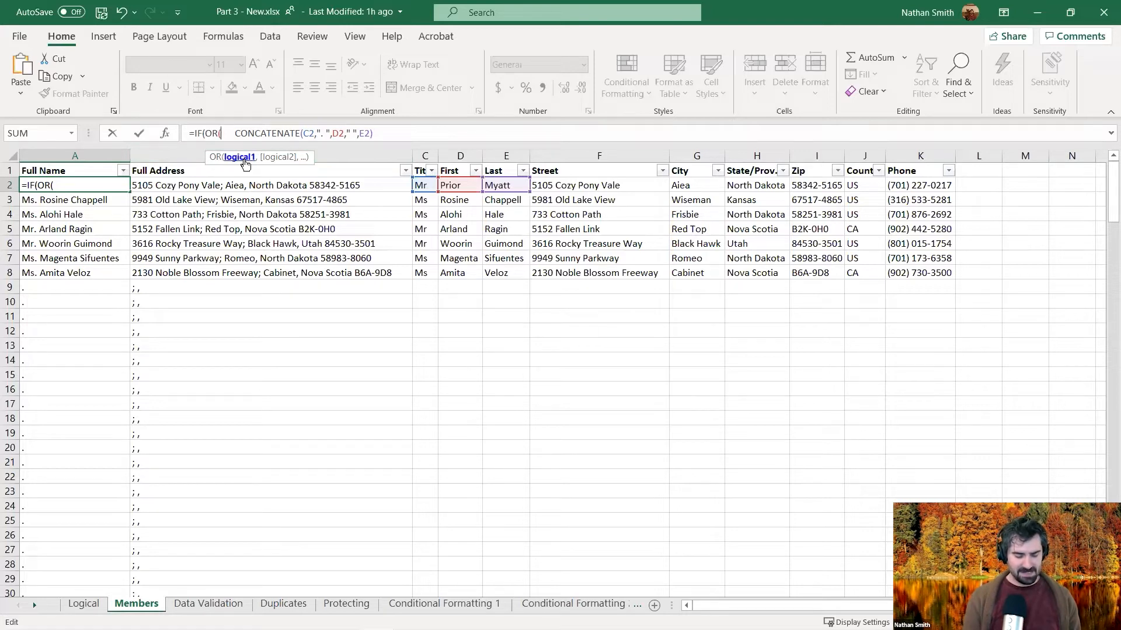
type("C2")
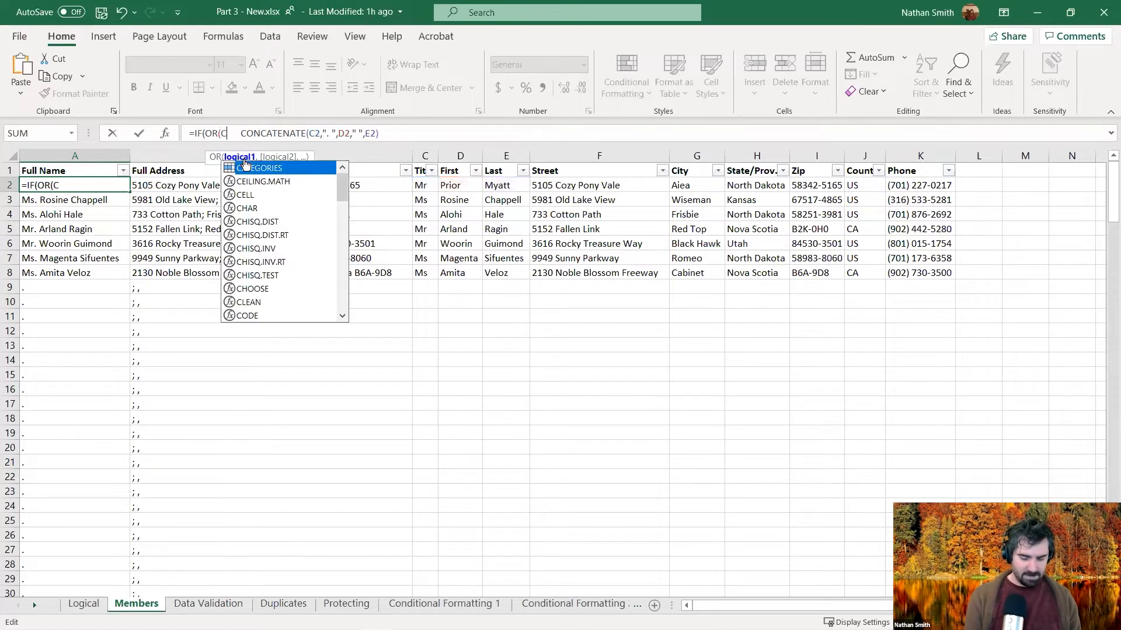
type("=\"\"")
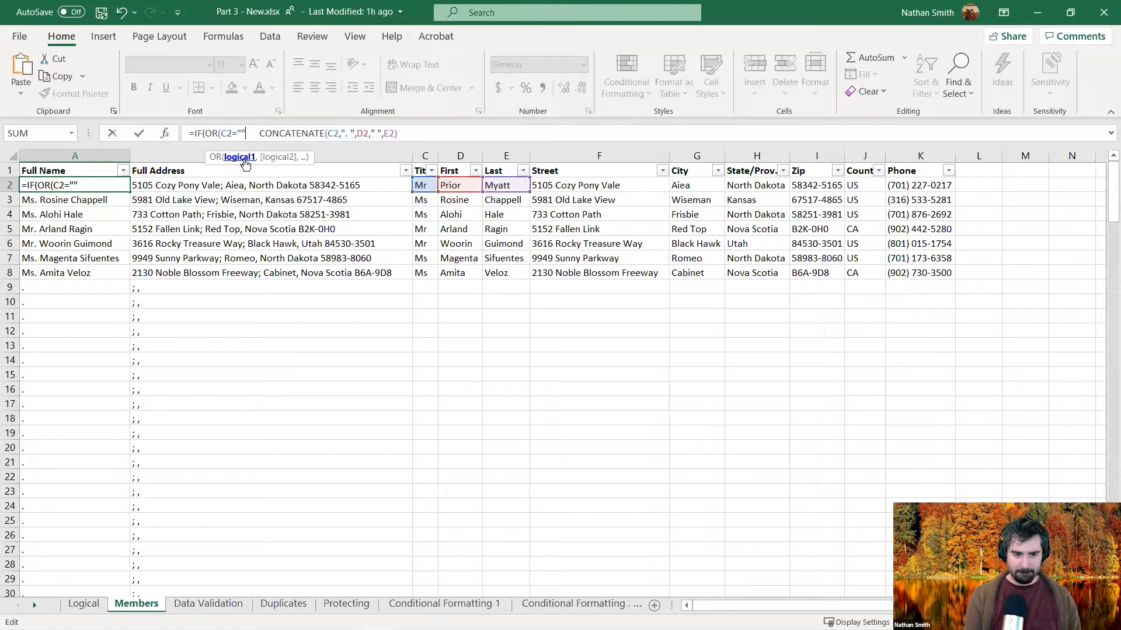
type(",D")
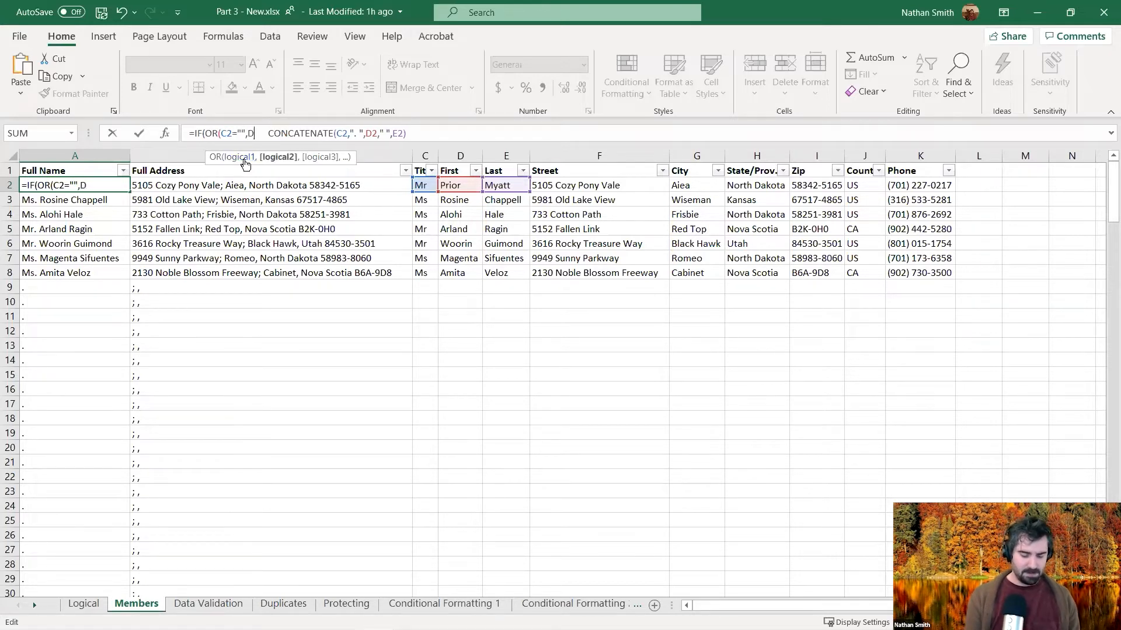
type("2=")
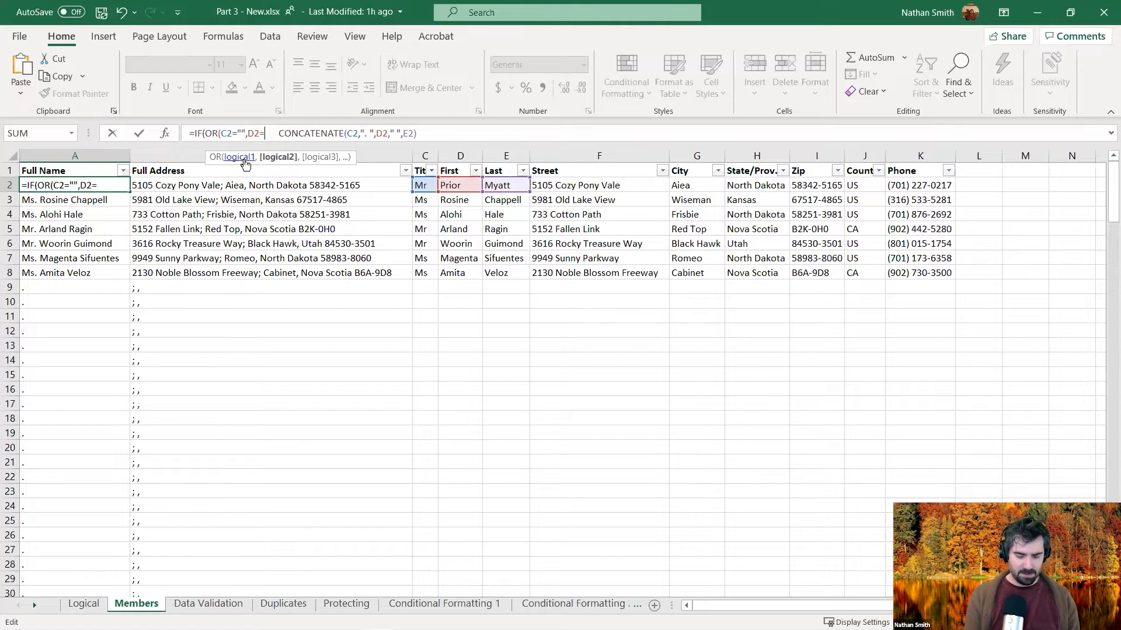
type("\"\"")
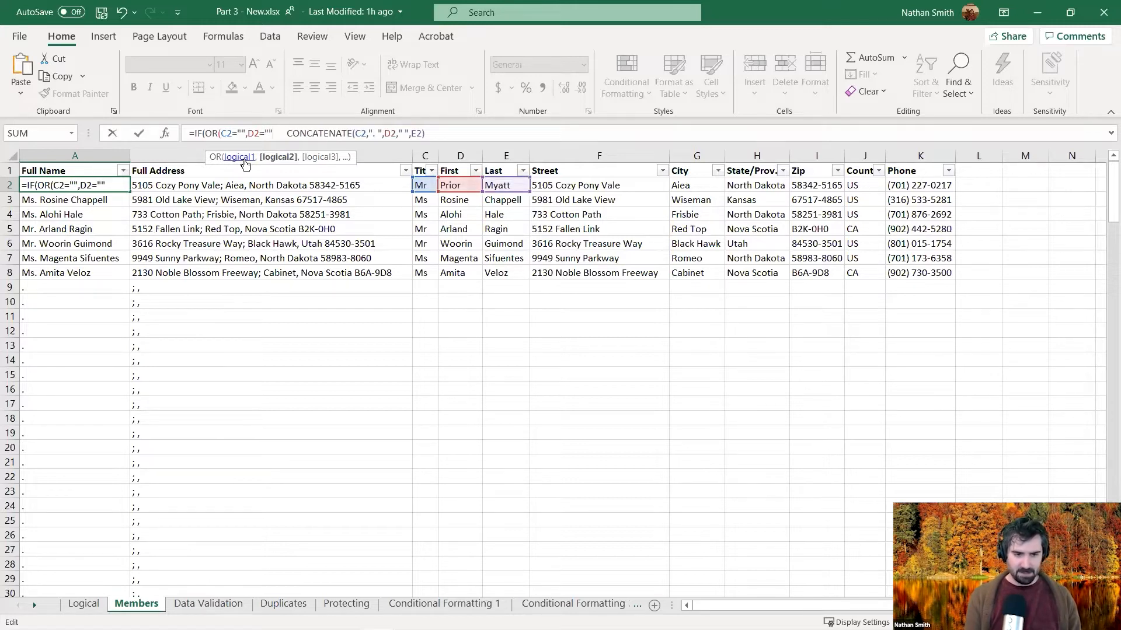
type(",")
type("E2=")
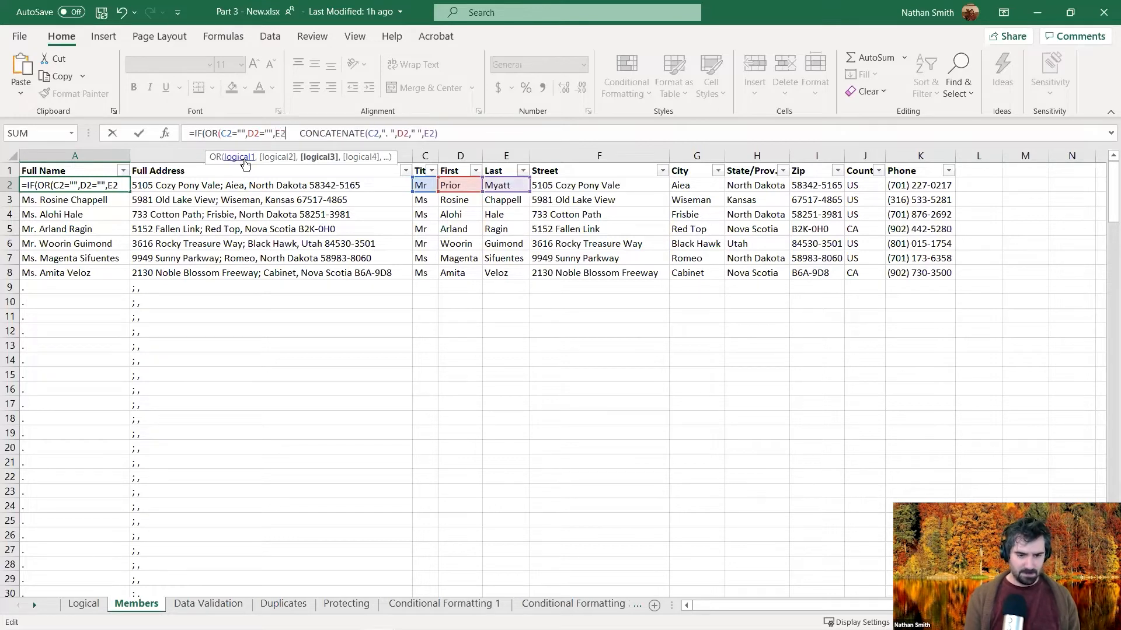
type("\"\"")
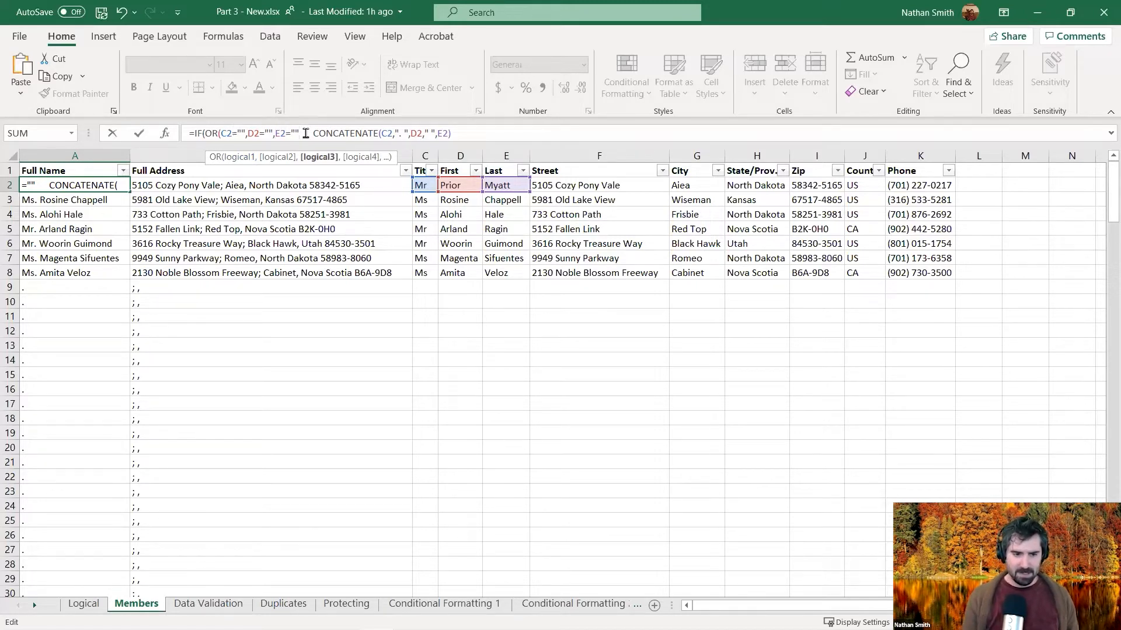
Step: Close the OR test in the A2 formula and give the IF an empty text "" as its value if true
key("Right")
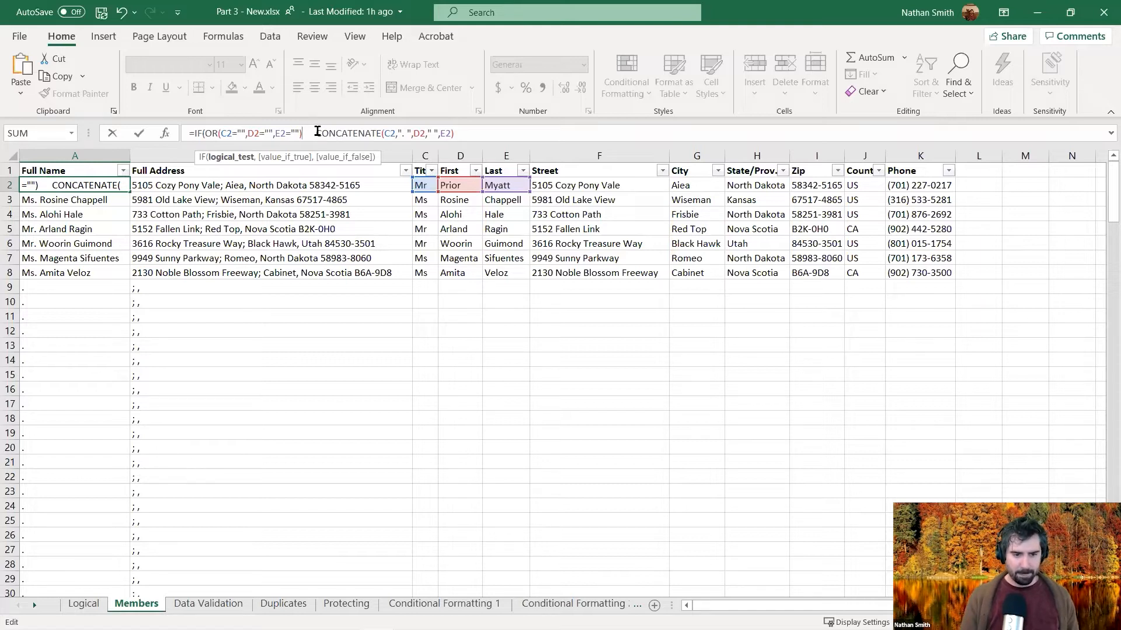
type(",")
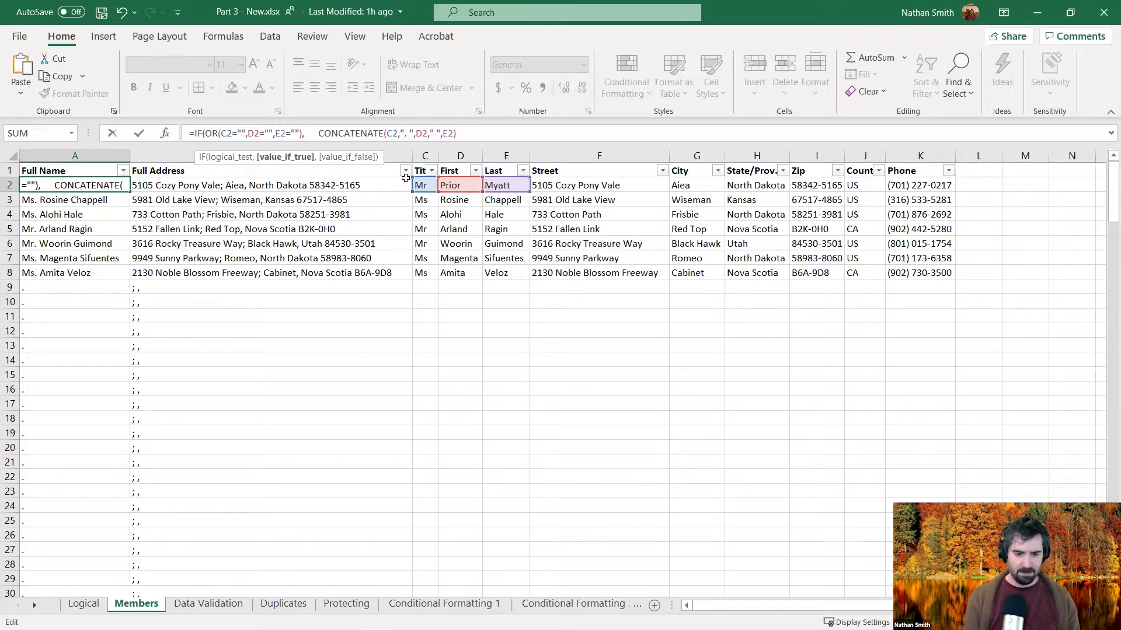
type("\"\"")
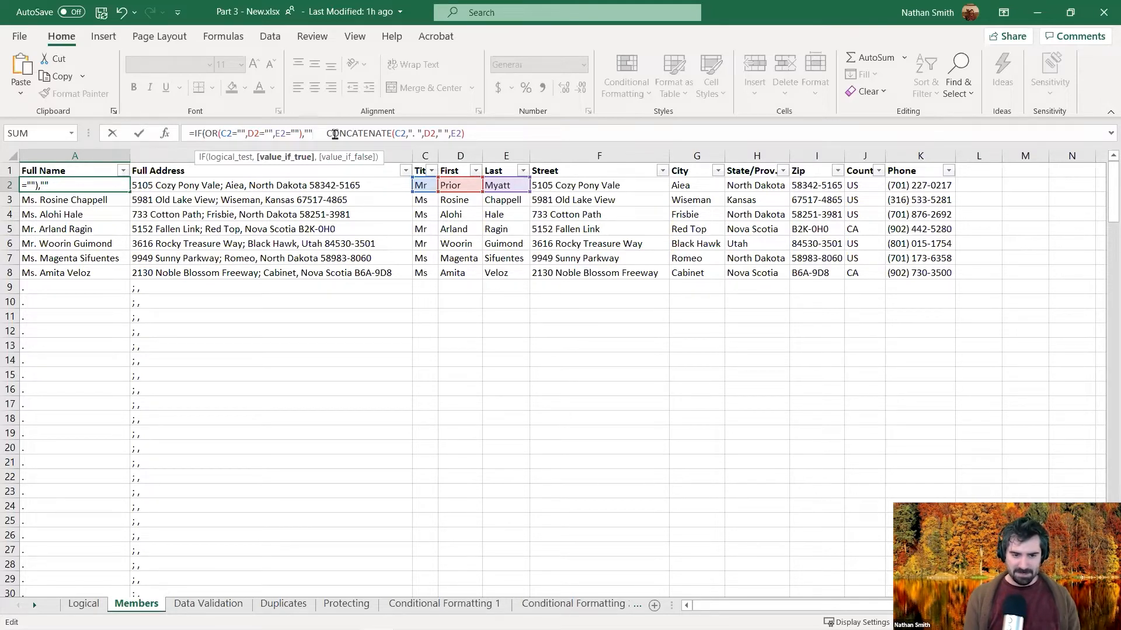
Step: Make CONCATENATE the IF's value if false in A2, remove the extra spaces before it, and close and commit the formula
type(",")
key("Delete")
key("Delete")
key("Delete")
key("Delete")
key("Delete")
key("Delete")
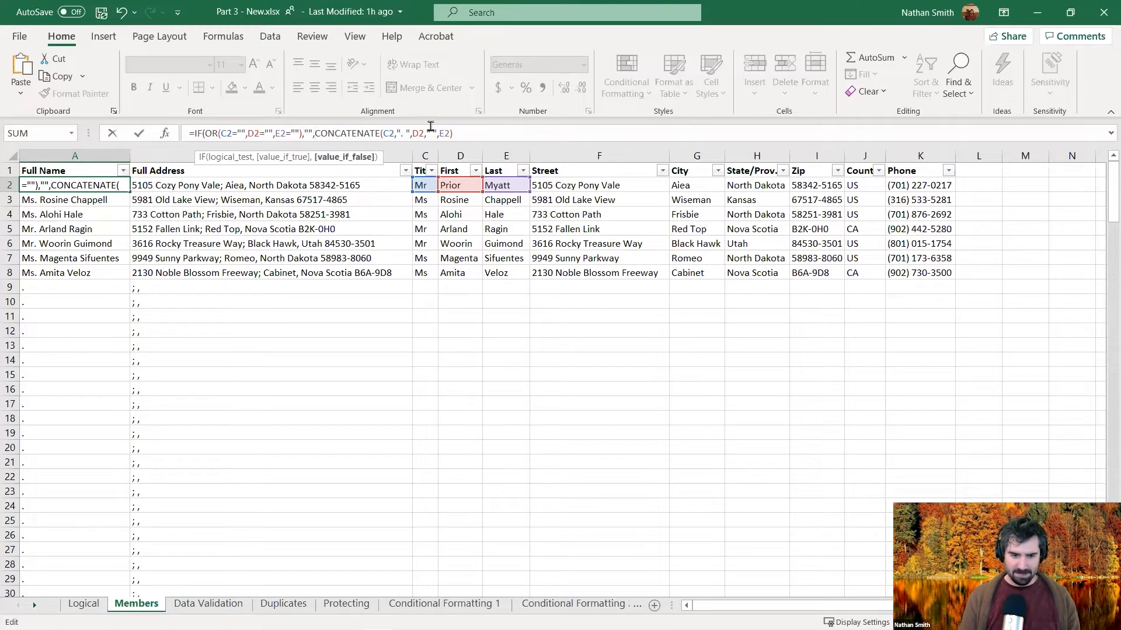
left_click(467, 134)
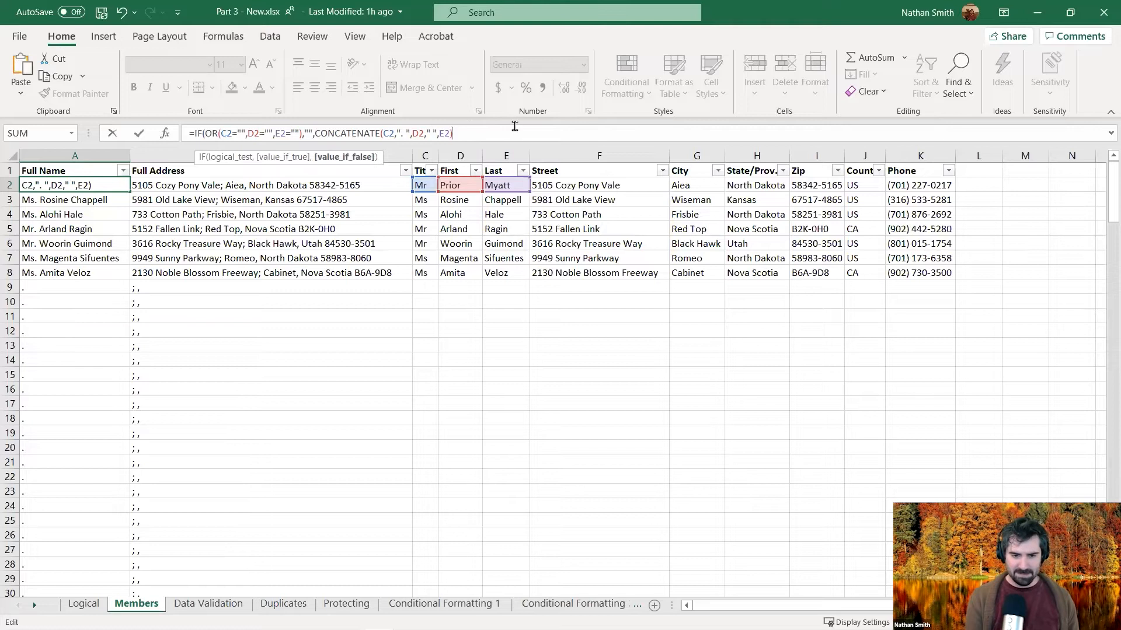
type(")")
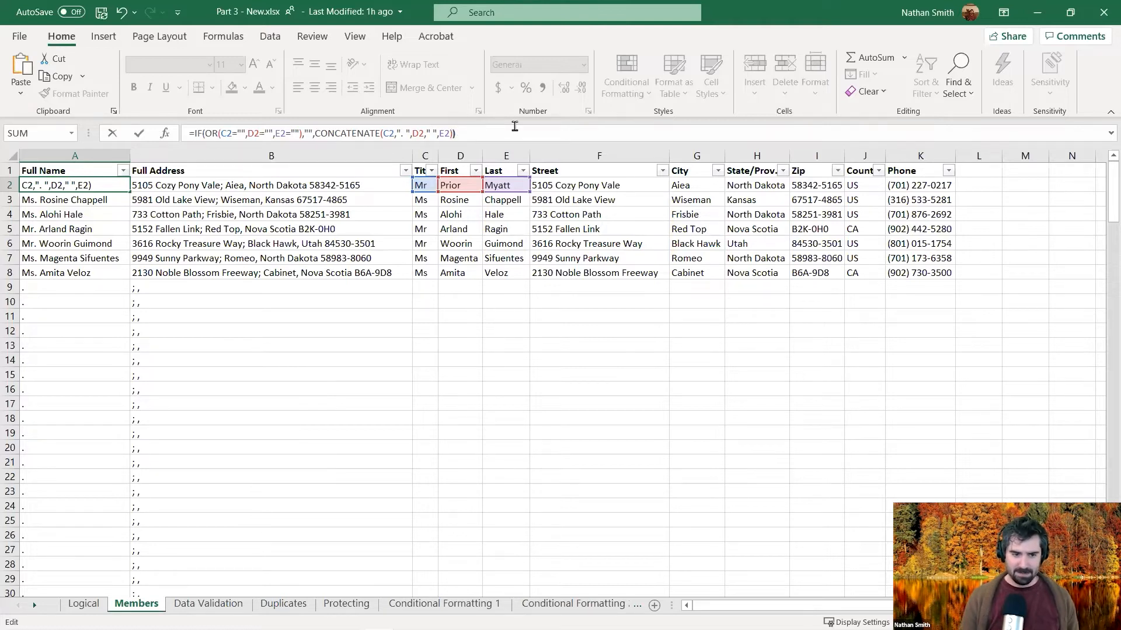
left_click(138, 134)
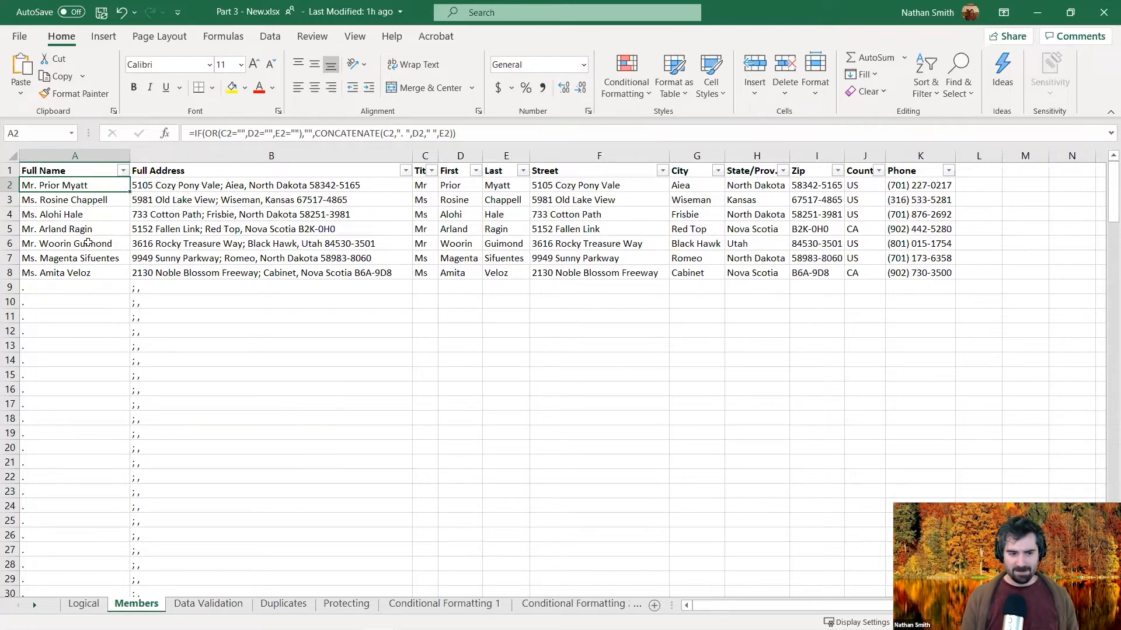
Step: Fill the A2 Full Name formula down the whole column over the old formulas
scroll(89, 227, "down", 6)
scroll(86, 333, "up", 6)
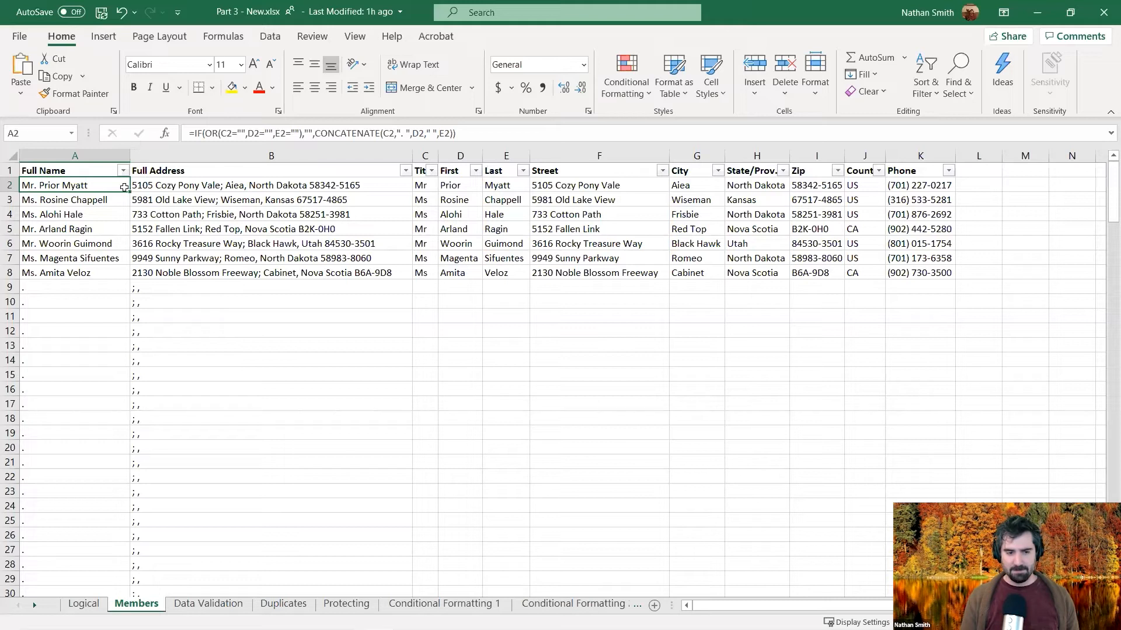
key("ctrl+z")
key("ctrl+y")
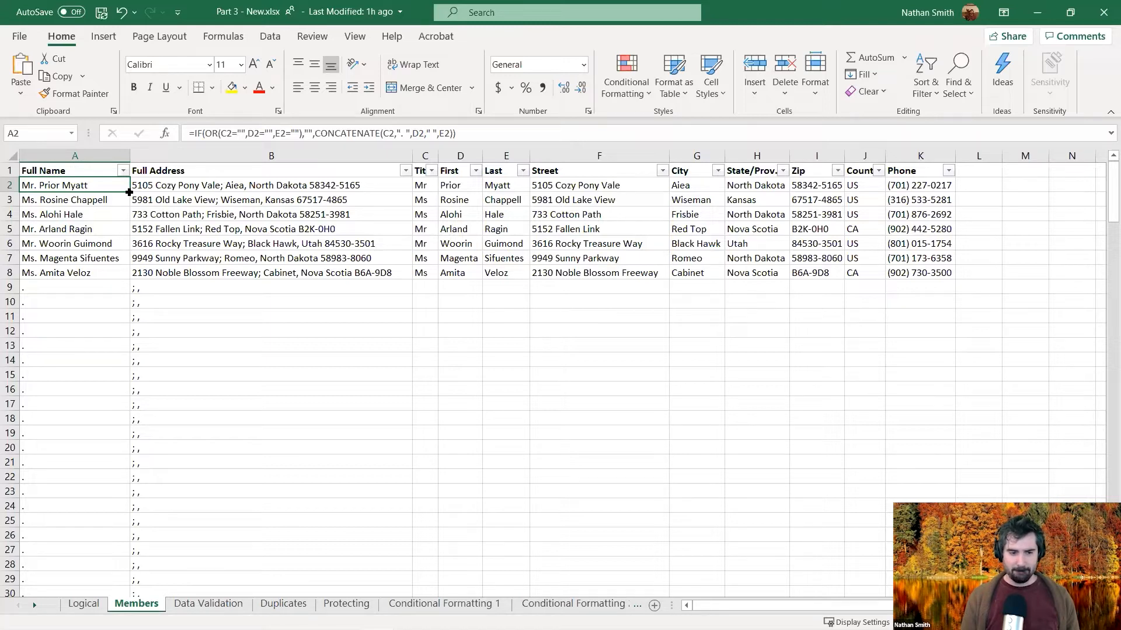
double_click(130, 192)
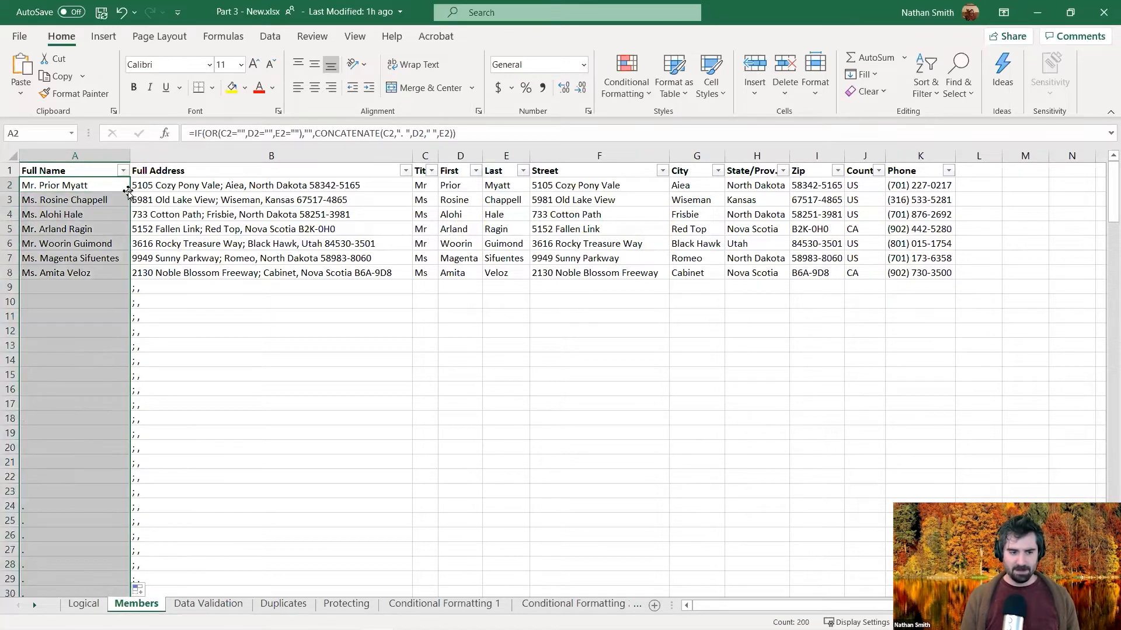
Step: Examine the filled Full Name formulas in the empty member rows, down to the last one in A201
left_click(89, 291)
left_click(77, 303)
left_click(60, 330)
left_click(50, 375)
scroll(44, 406, "down", 5)
scroll(44, 407, "down", 20)
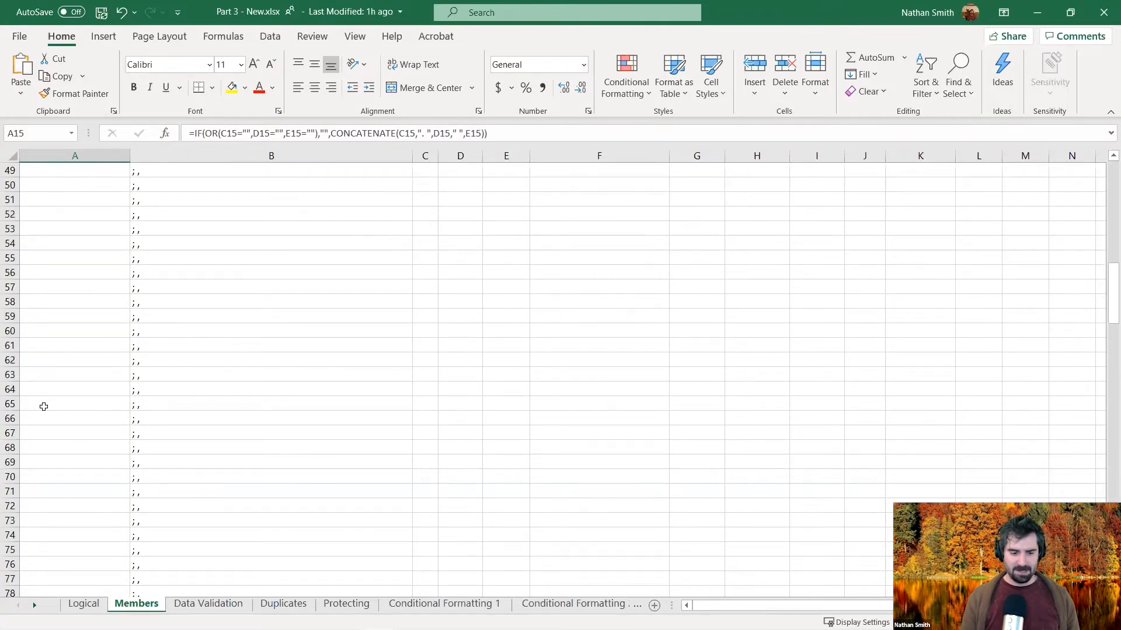
scroll(44, 407, "down", 20)
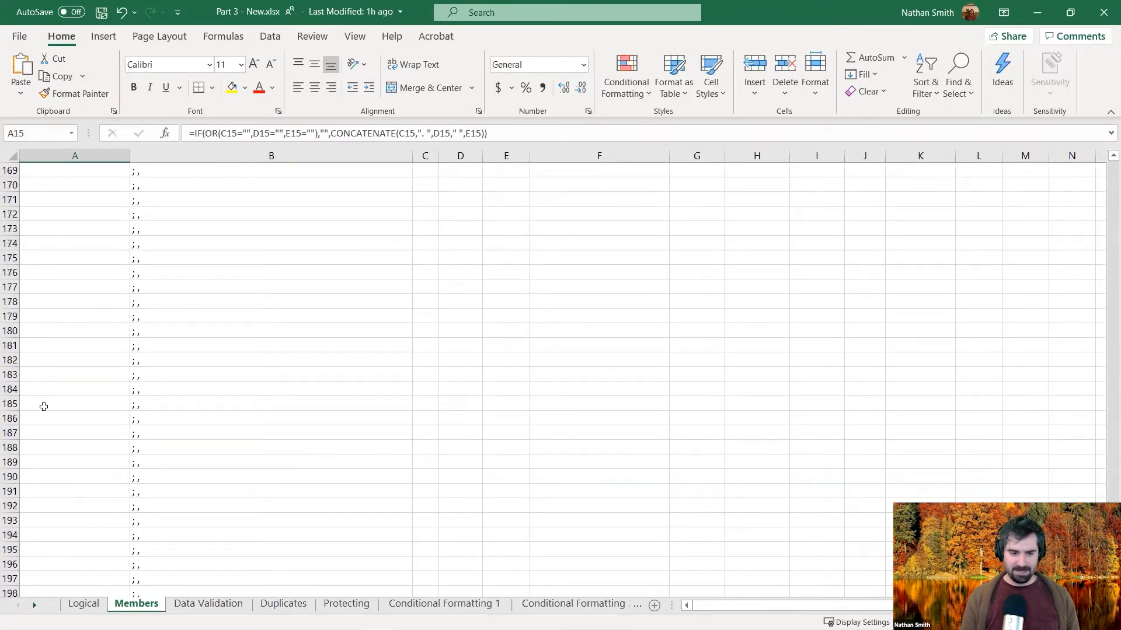
left_click(73, 346)
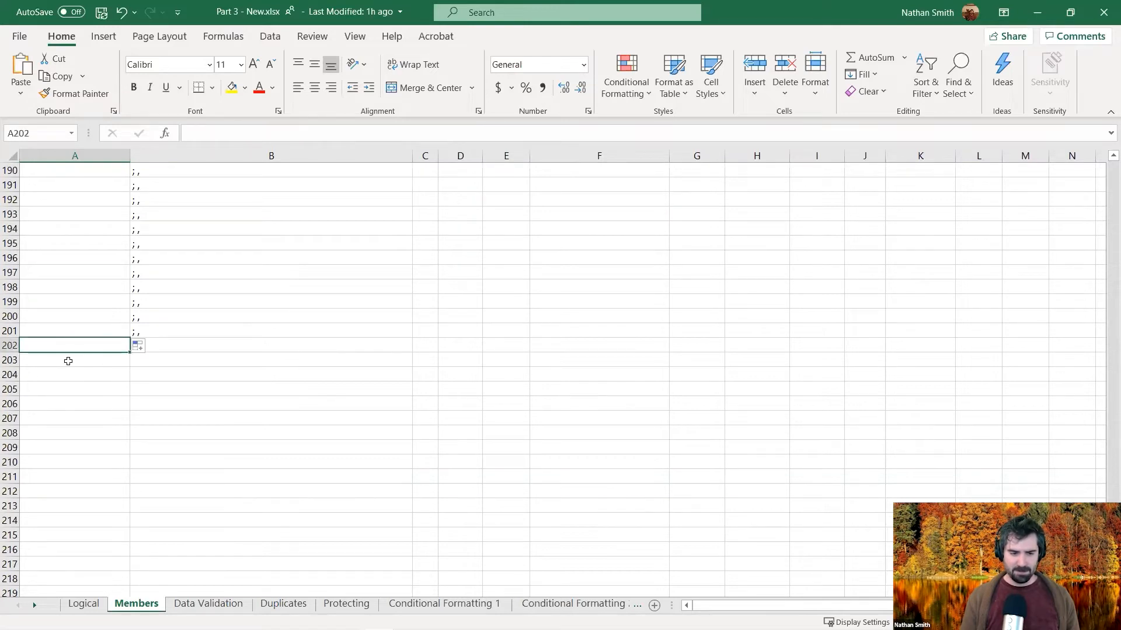
left_click(68, 329)
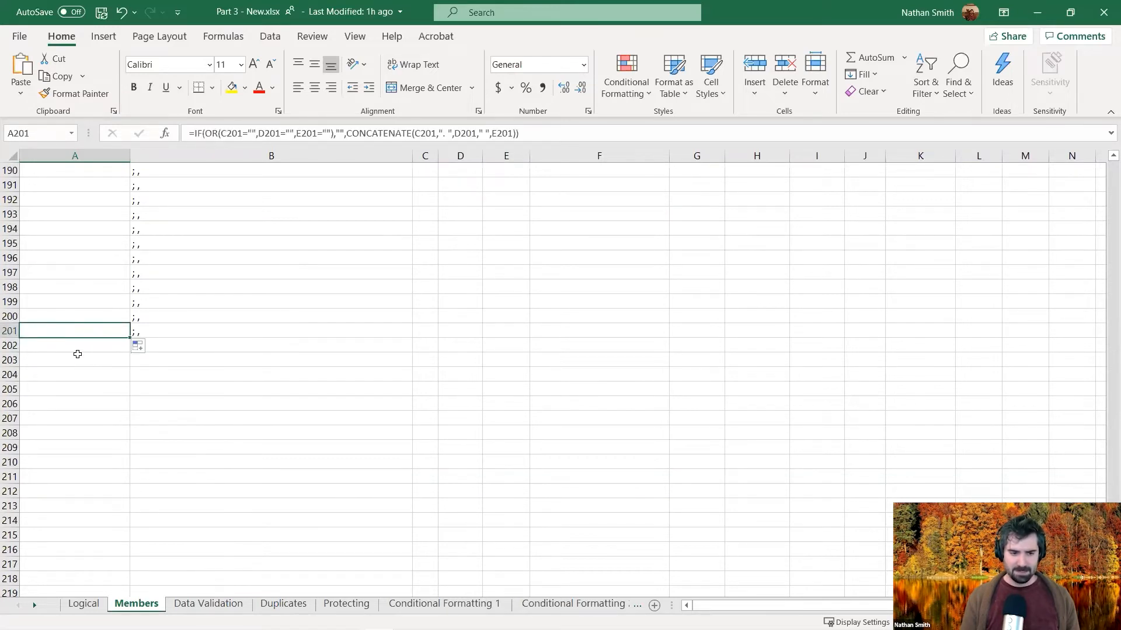
scroll(105, 311, "up", 20)
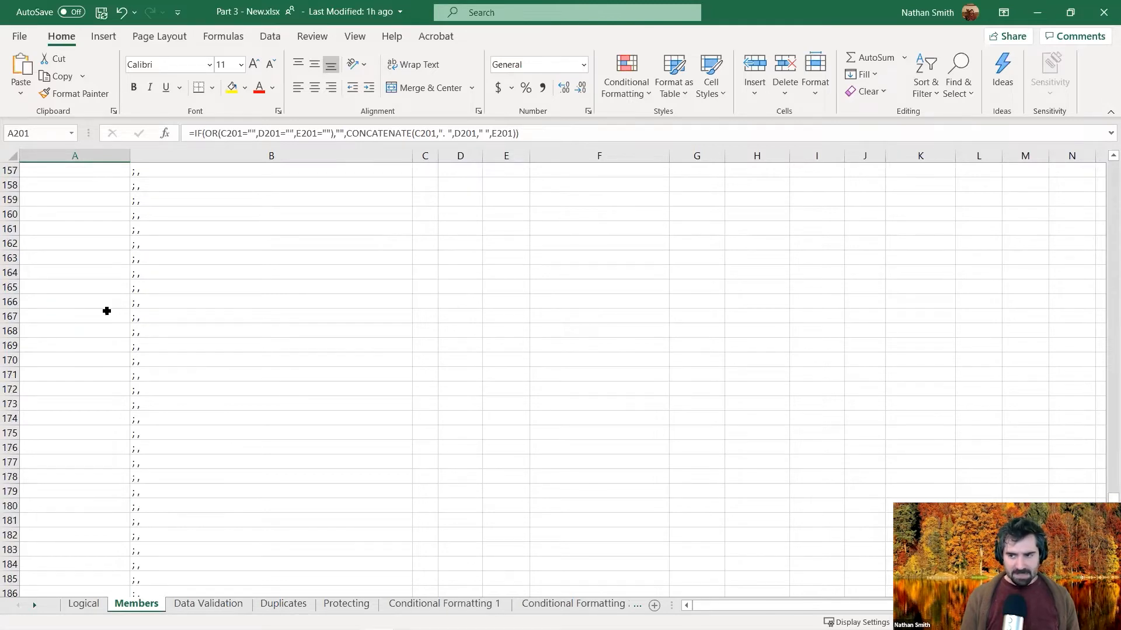
scroll(107, 311, "up", 20)
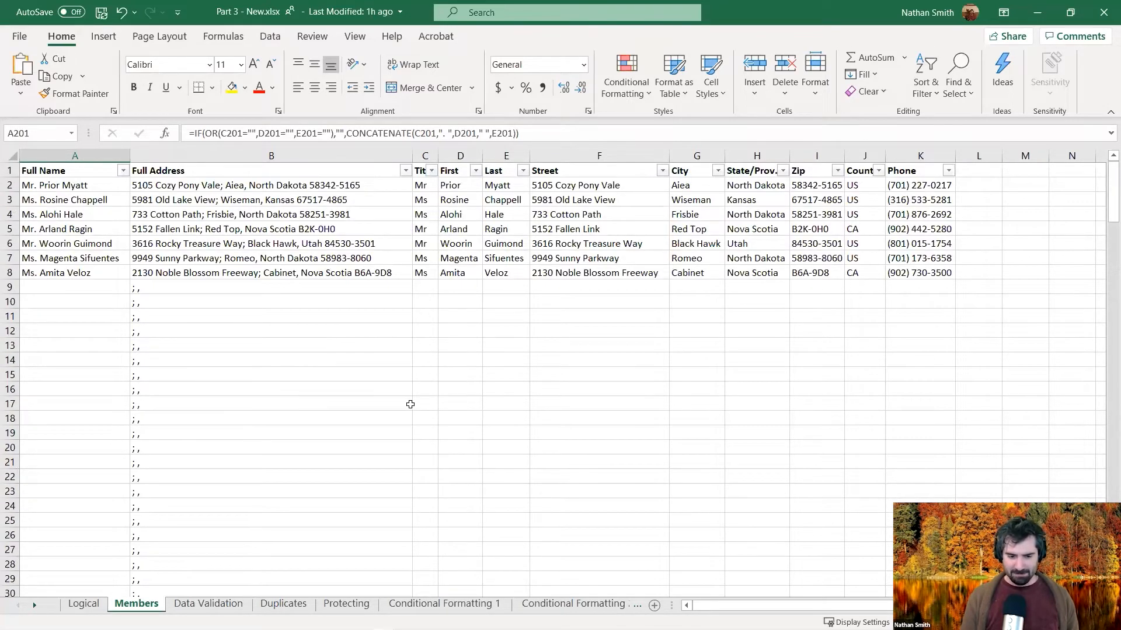
Step: Enter a test member in row 15 with the title Mr, a first name and a last name
left_click(427, 378)
type("Mr")
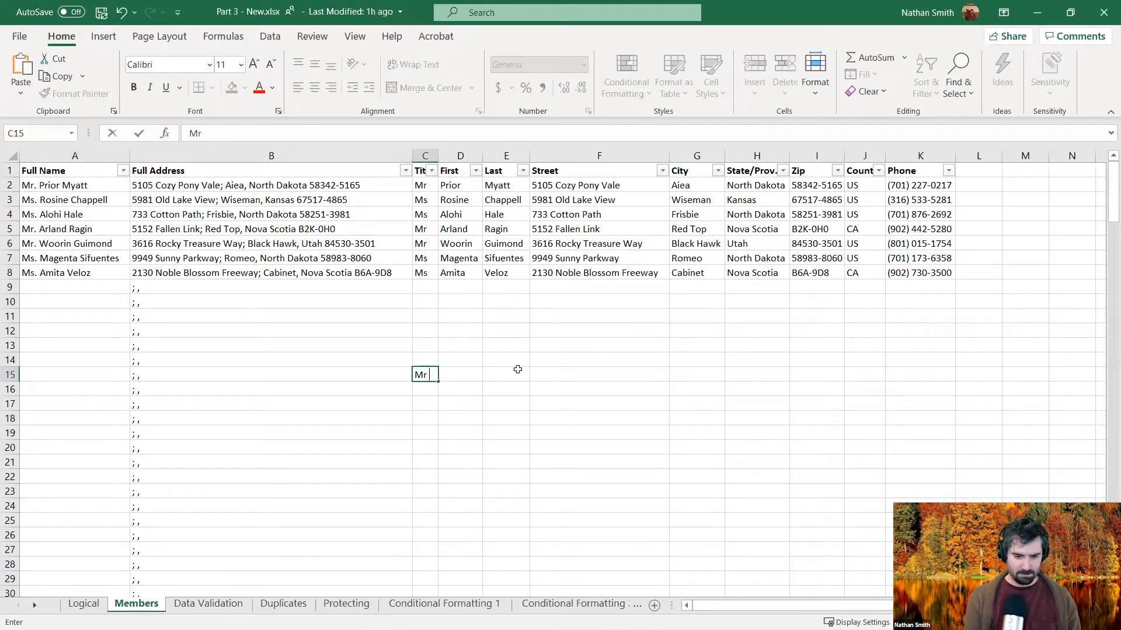
key("Tab")
type("Nathan")
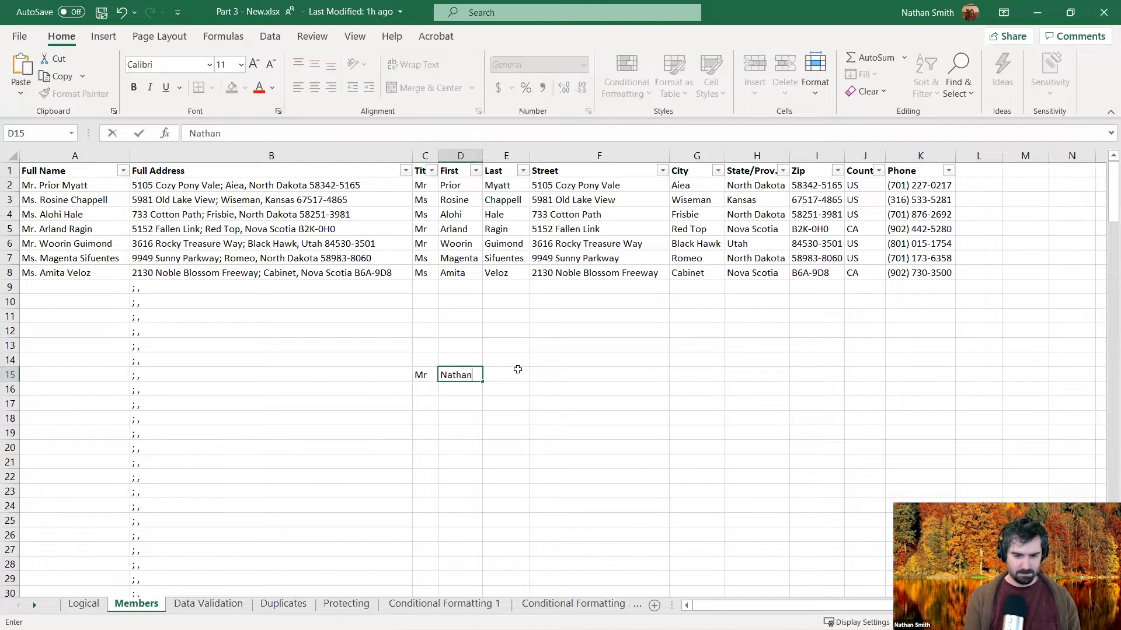
key("Tab")
type("Smit")
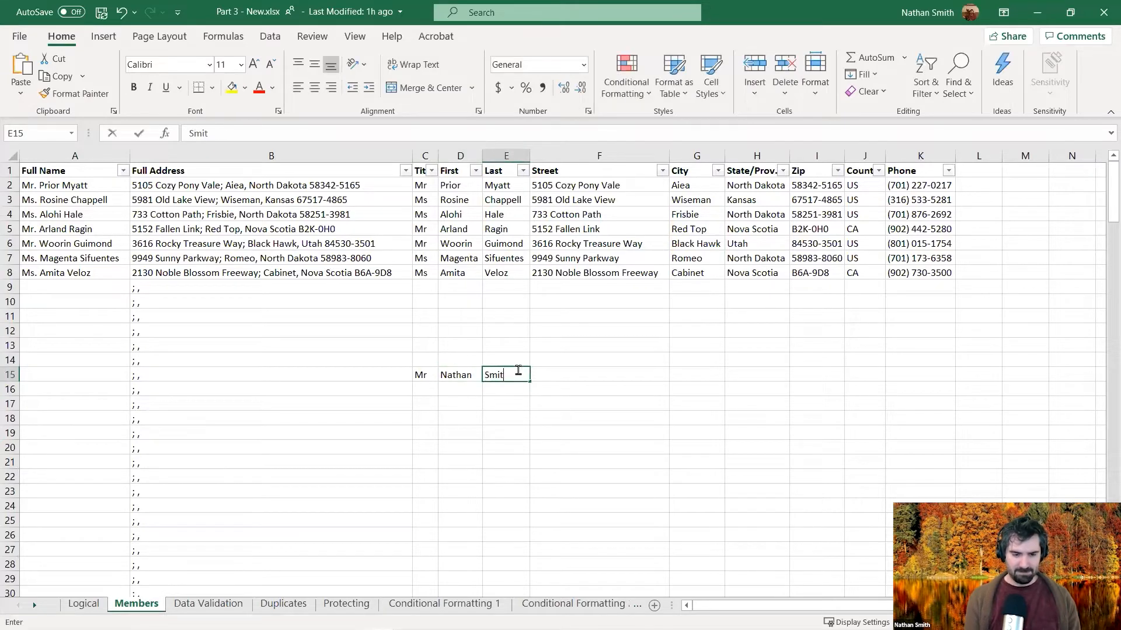
type("h")
key("Return")
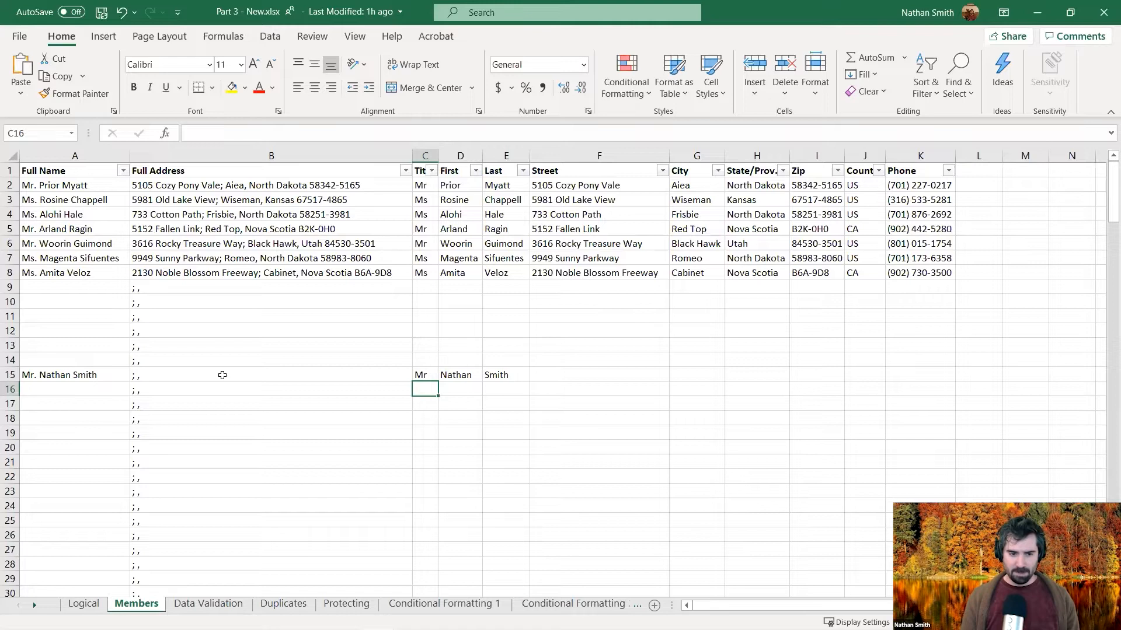
Step: Review the A2 formula and the list of available logical functions
left_click(113, 184)
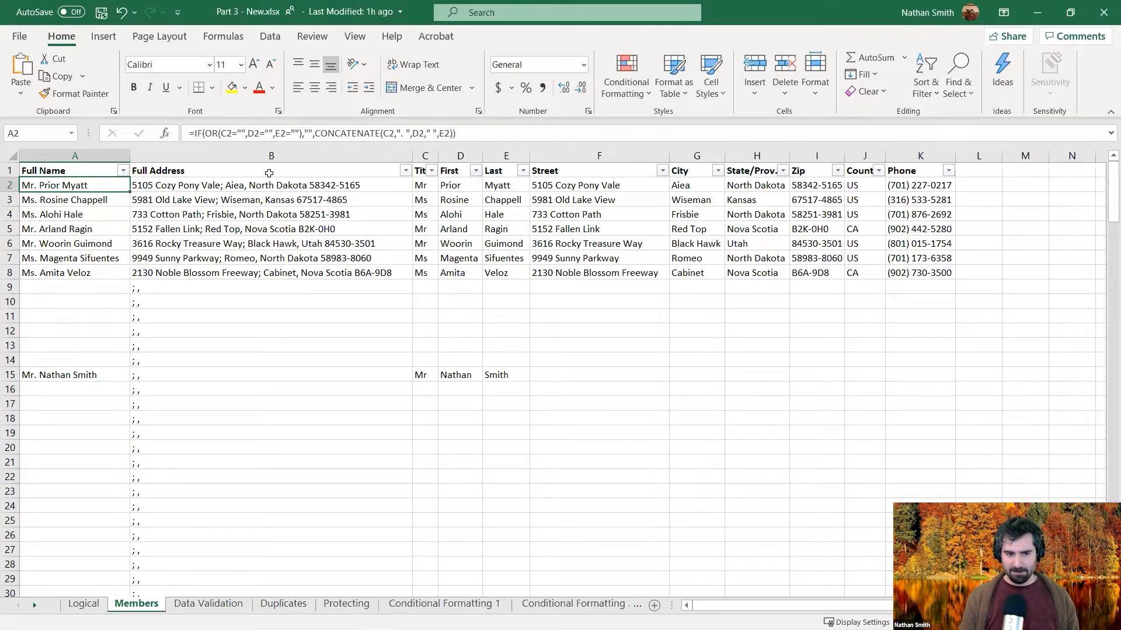
left_click(225, 37)
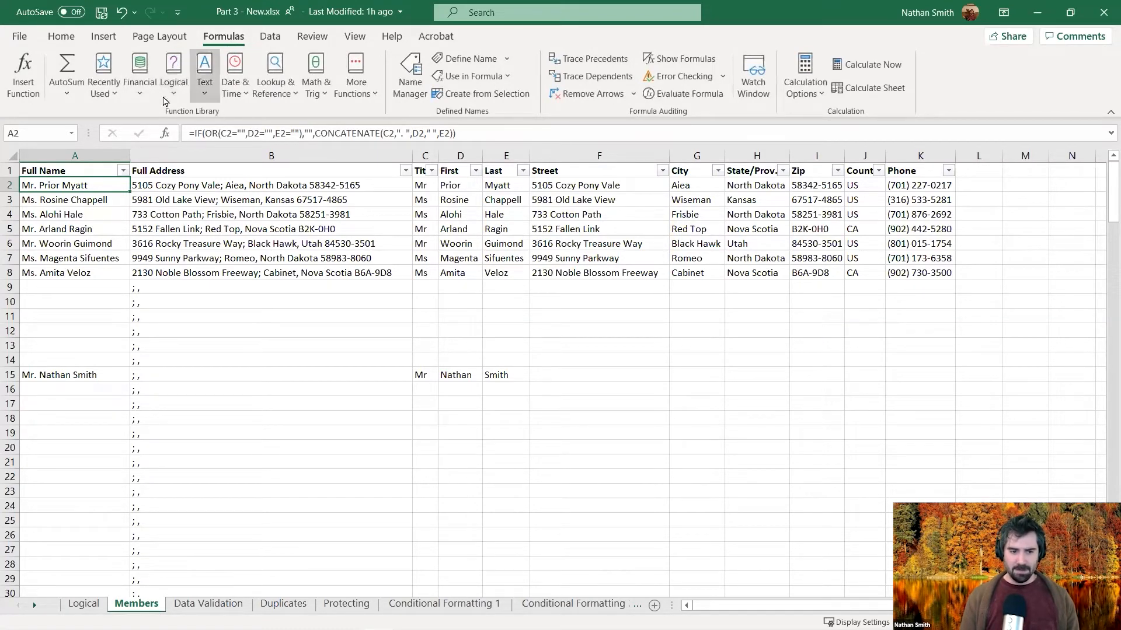
left_click(190, 95)
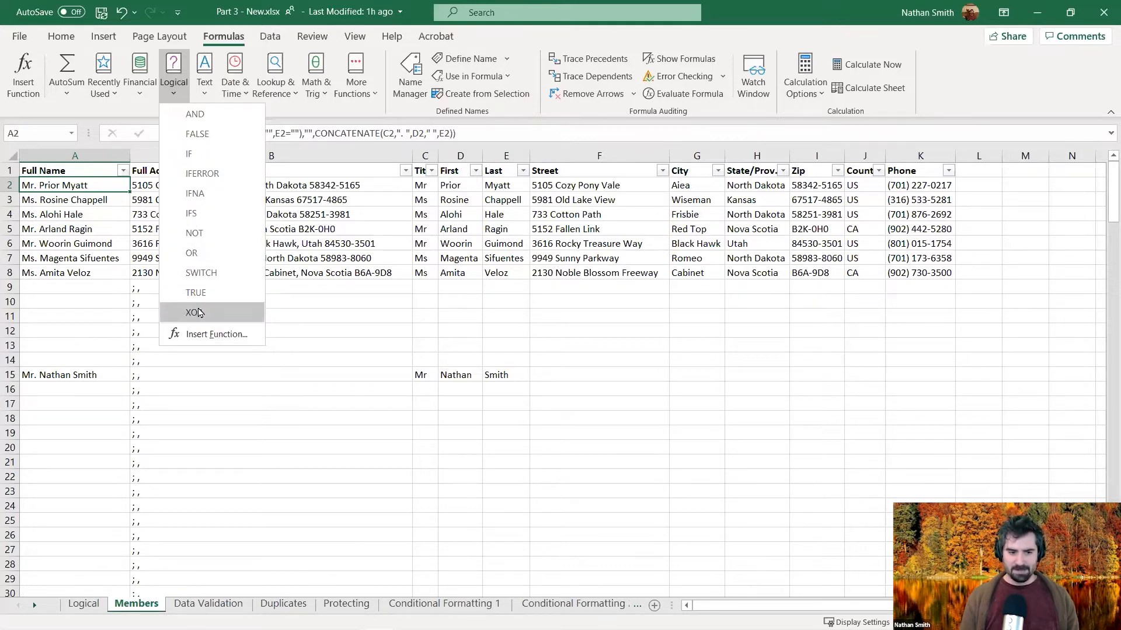
left_click(174, 83)
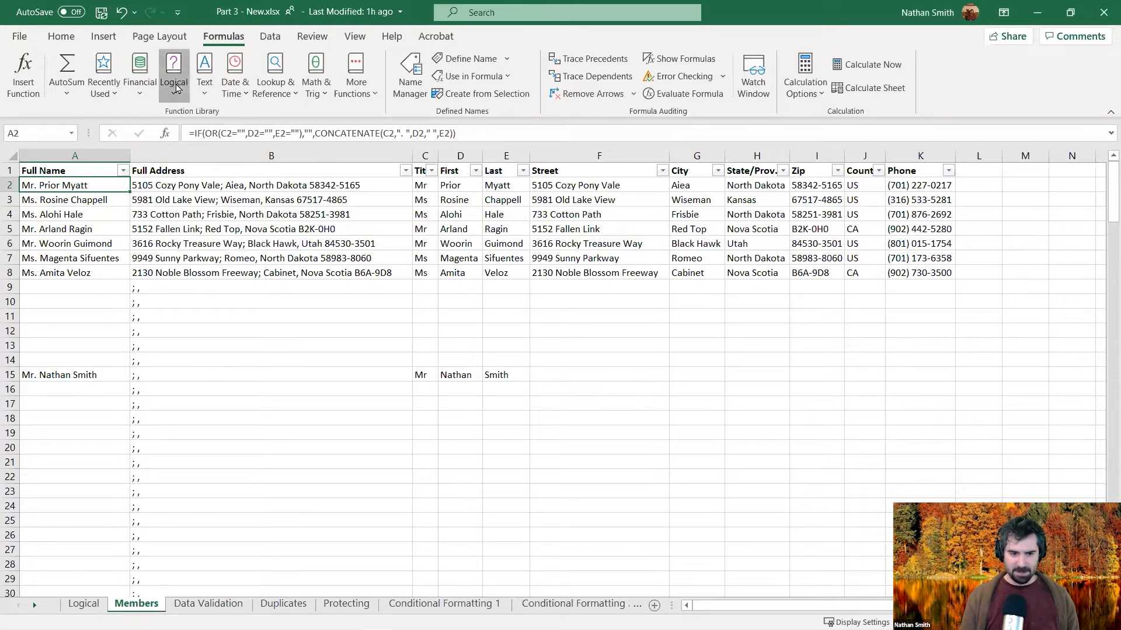
left_click(177, 88)
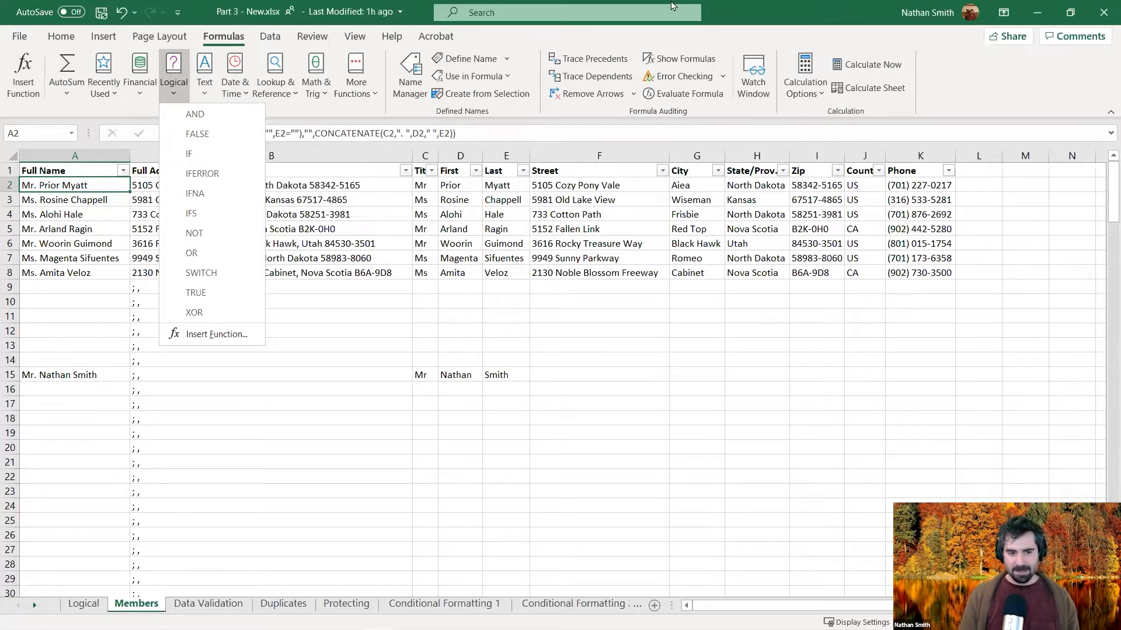
left_click(800, 4)
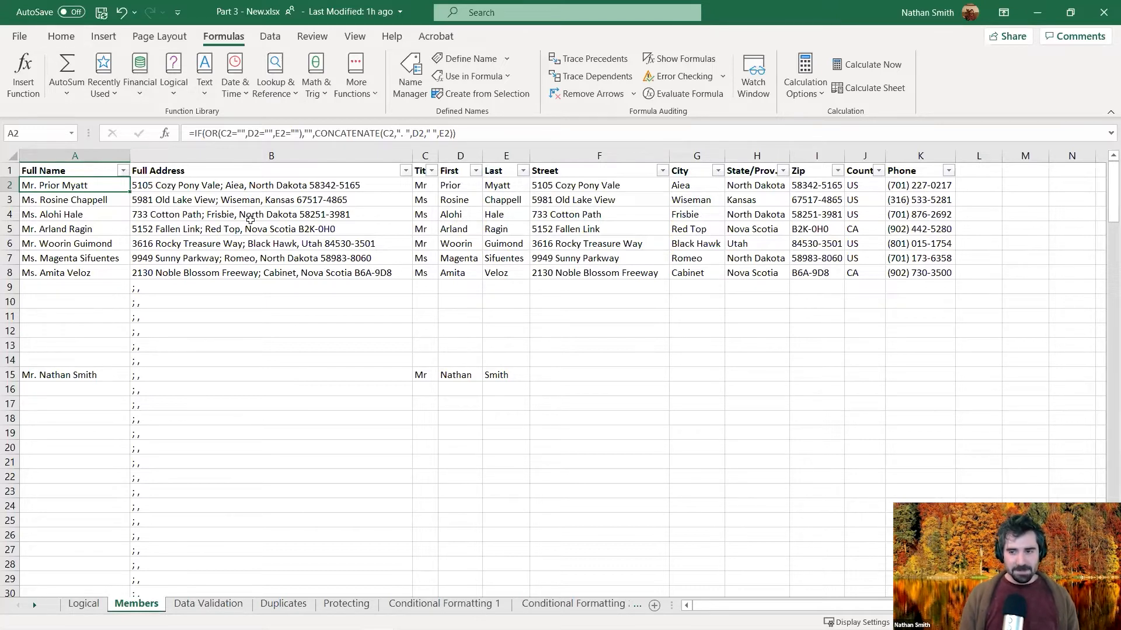
left_click(87, 169)
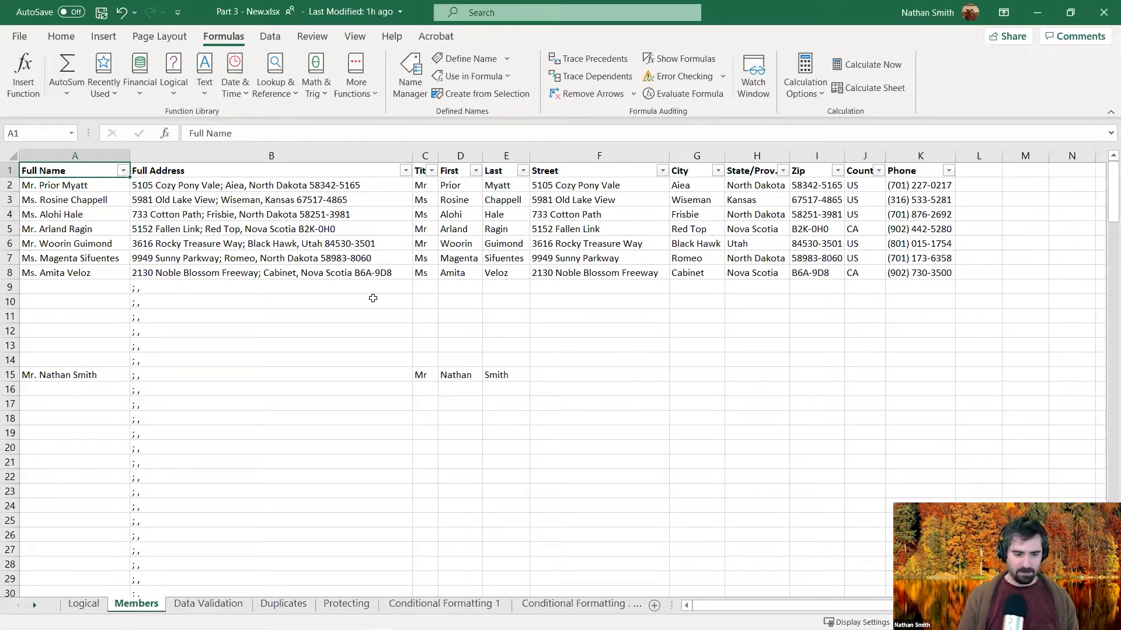
Step: Examine the Data Validation sheet's case table, including the Days open formula in H2 and the Priority value in I2
left_click(209, 604)
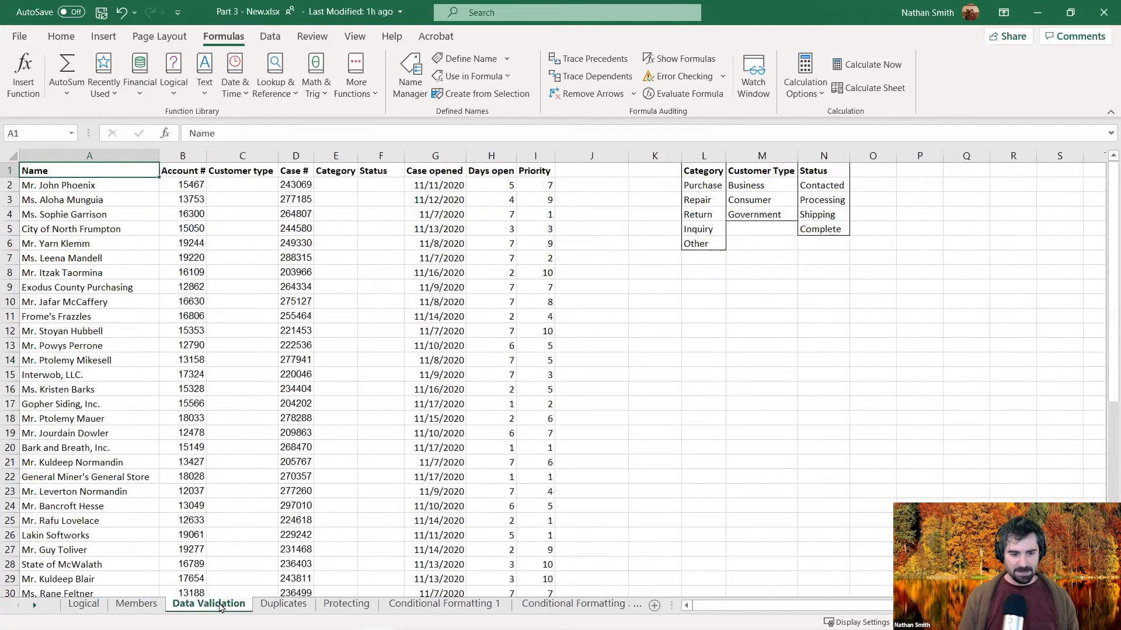
scroll(339, 299, "down", 3)
scroll(341, 299, "up", 3)
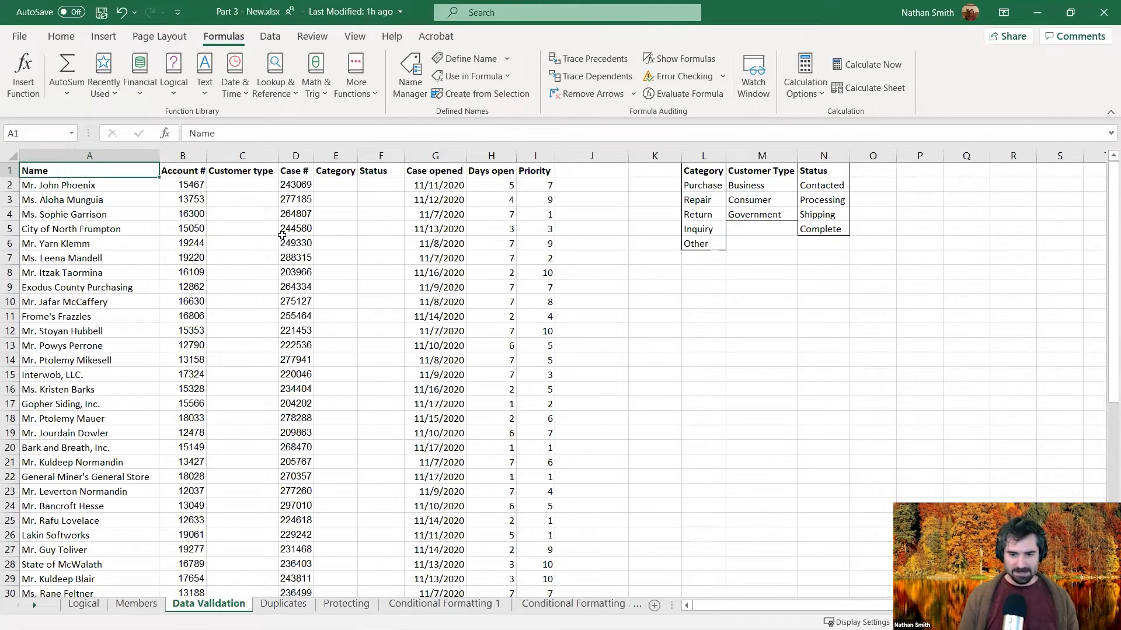
scroll(239, 219, "down", 2)
scroll(242, 221, "up", 2)
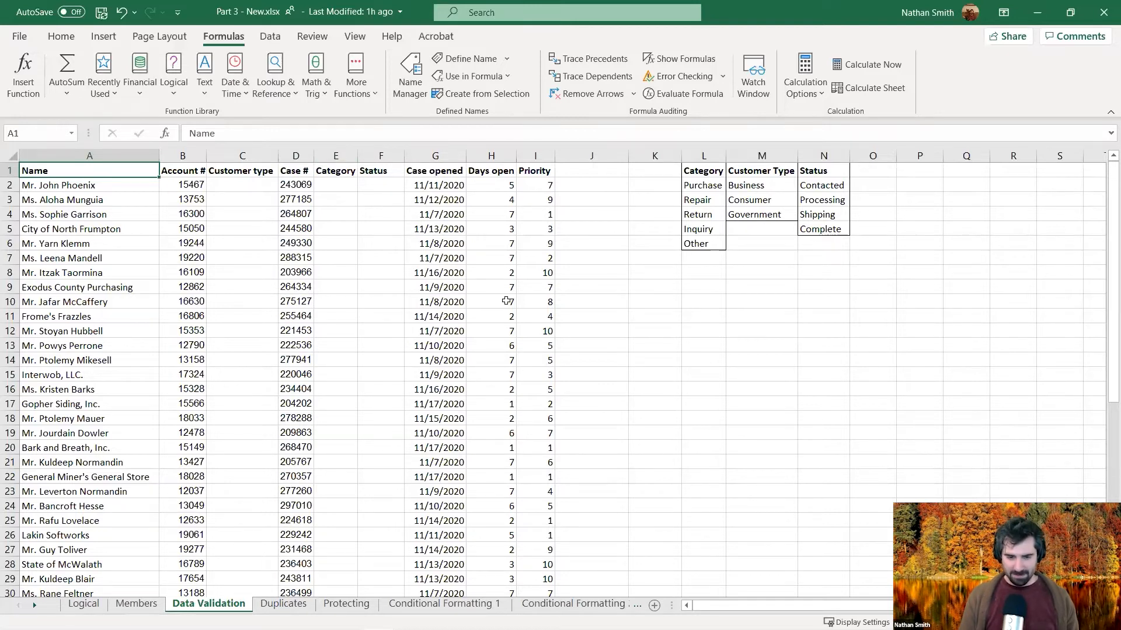
left_click(492, 185)
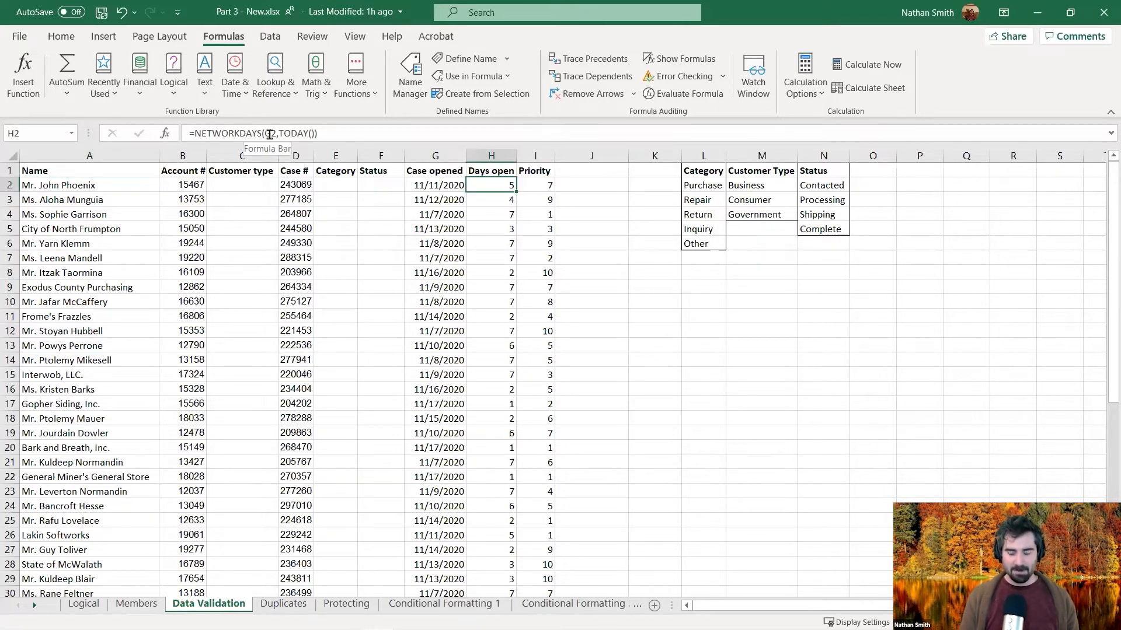
left_click(539, 185)
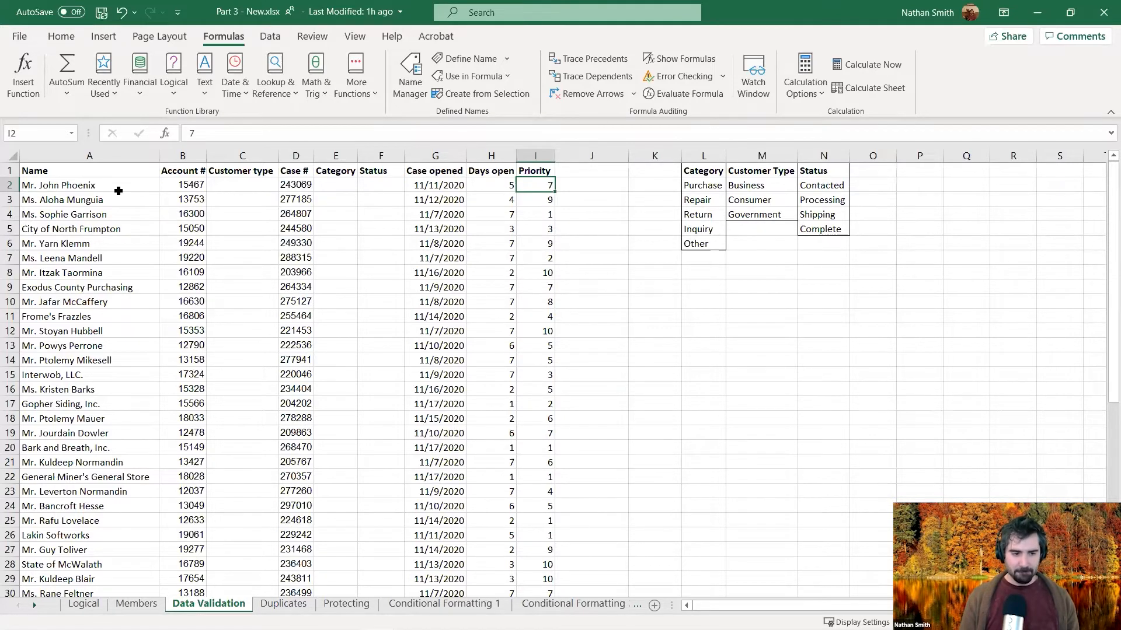
left_click(134, 173)
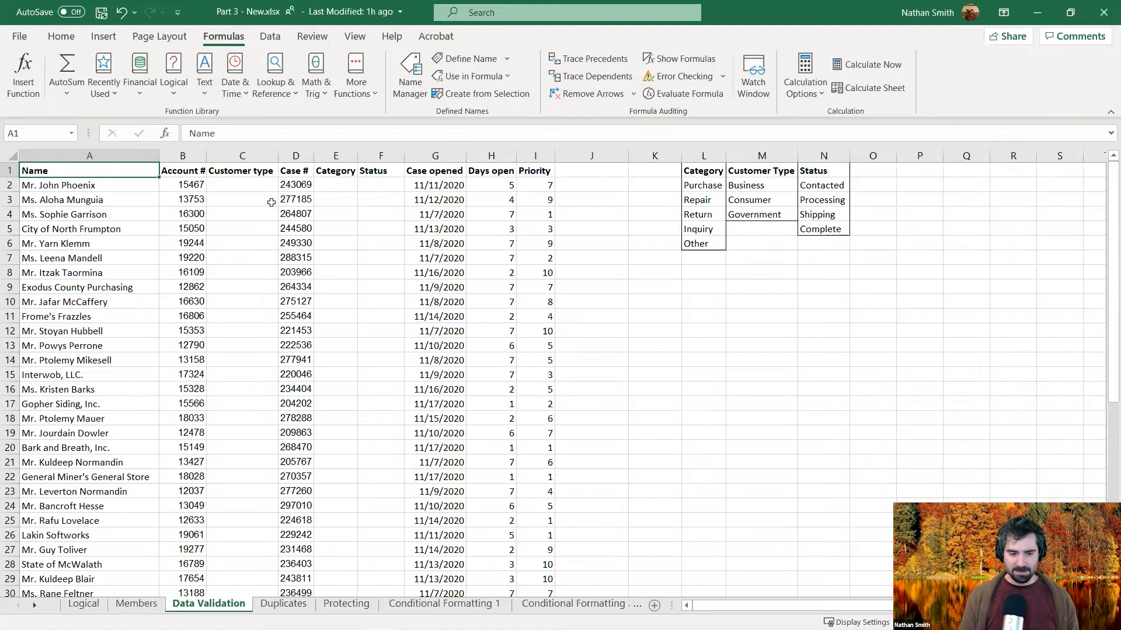
scroll(252, 243, "down", 1)
scroll(252, 242, "up", 1)
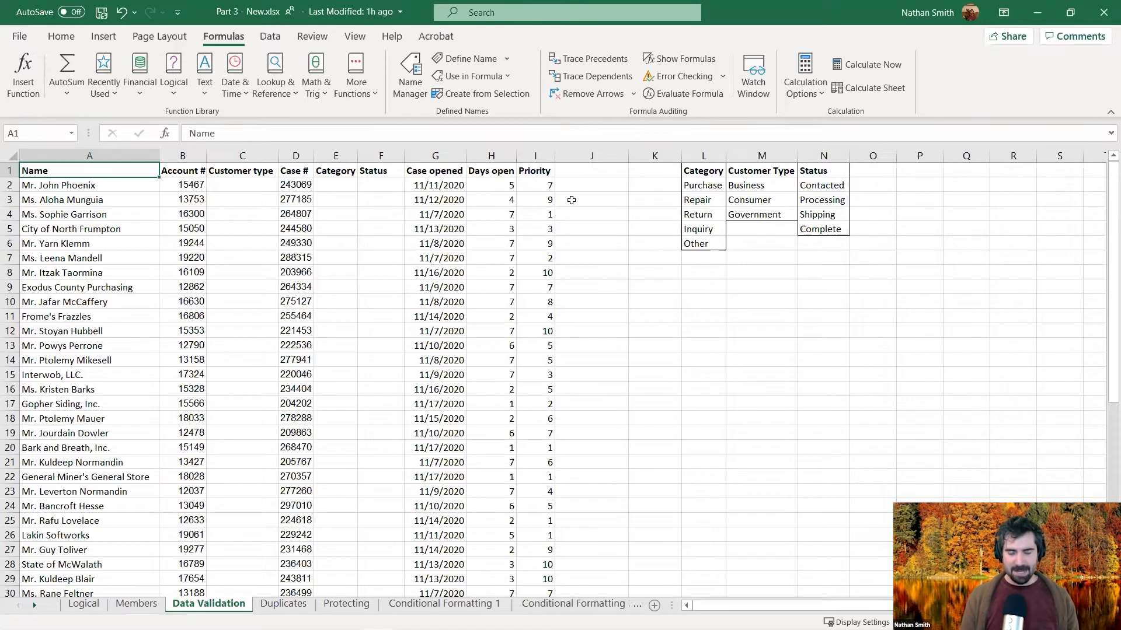
Step: Enter Consumer in the Category cell E2 of the first case
left_click(332, 185)
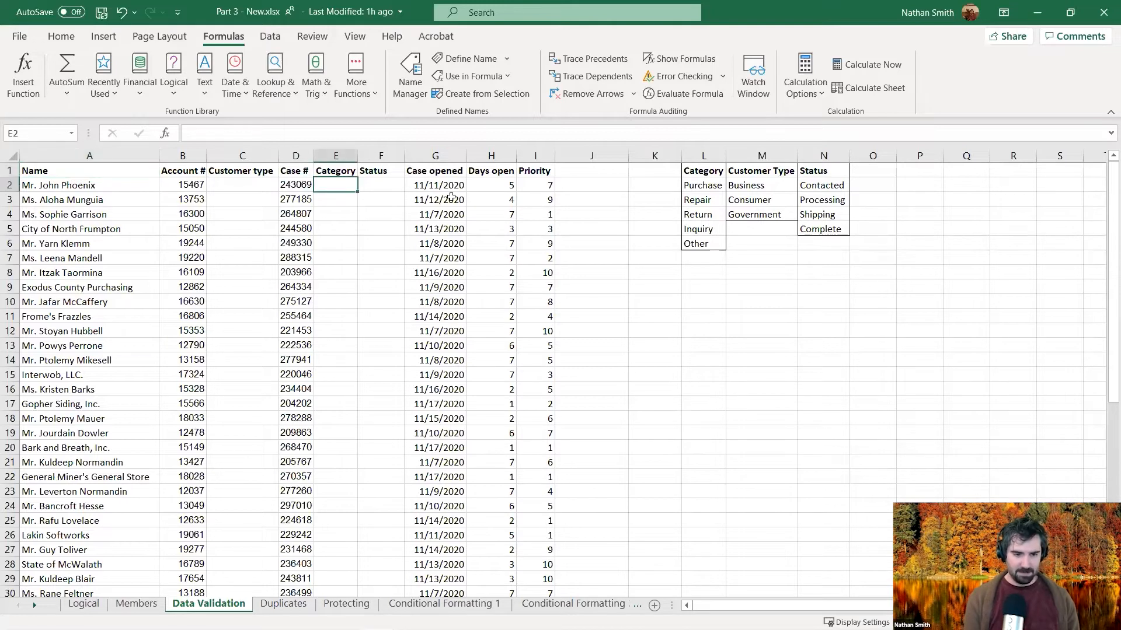
type("Bu")
key("BackSpace")
key("BackSpace")
type("Consumer")
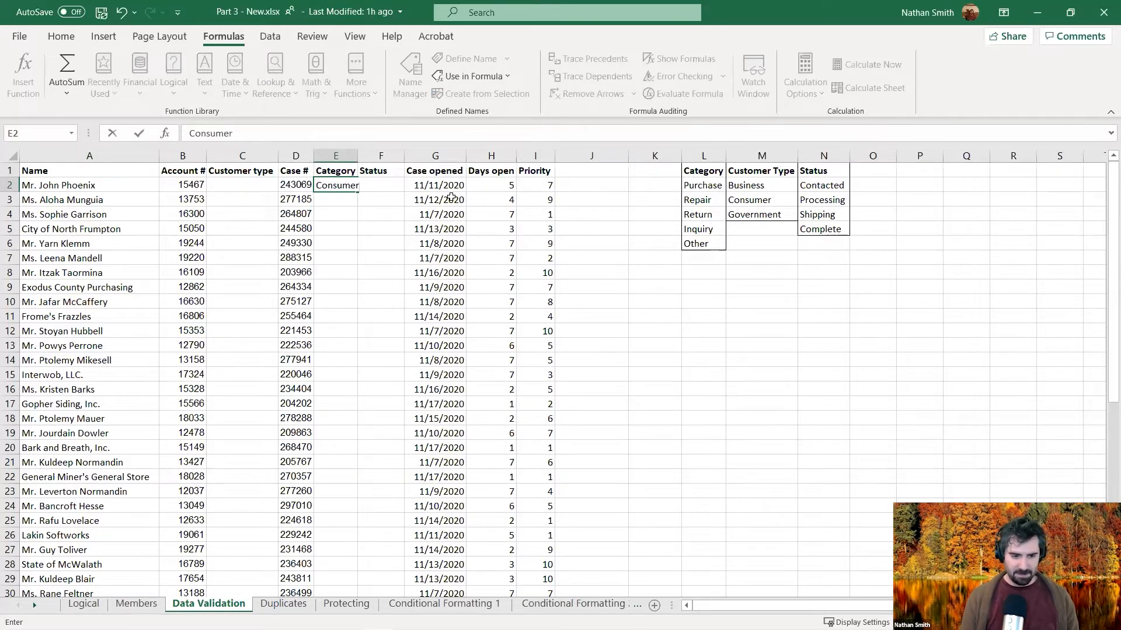
key("Return")
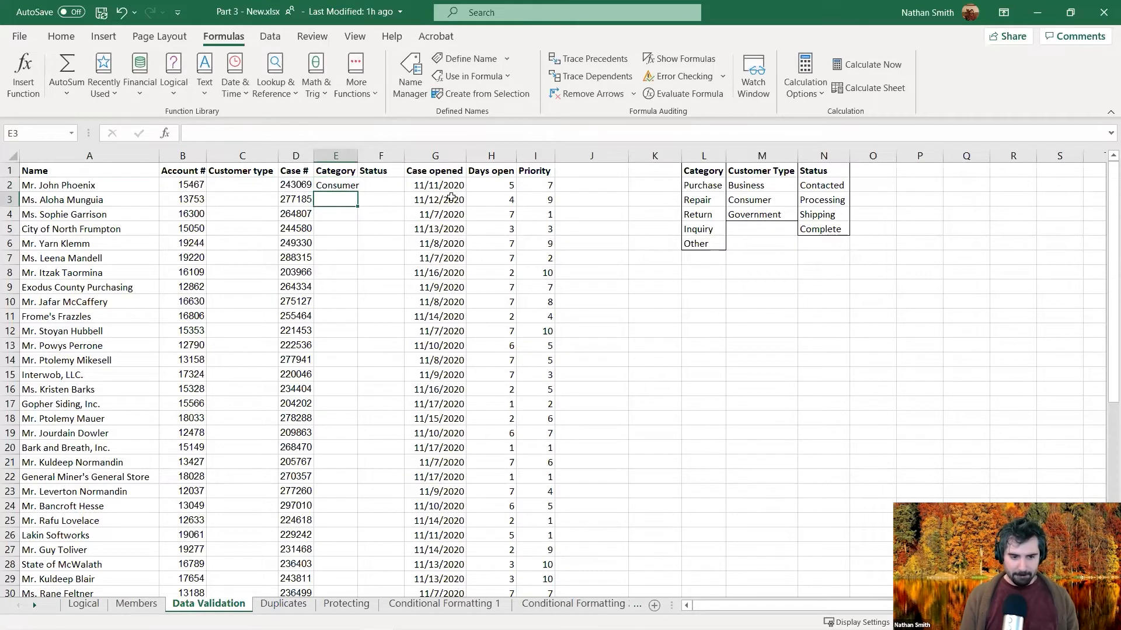
Step: Enter Government in Category cell E5 and the misspelled Cosmer in E6
left_click(329, 230)
type("Gov")
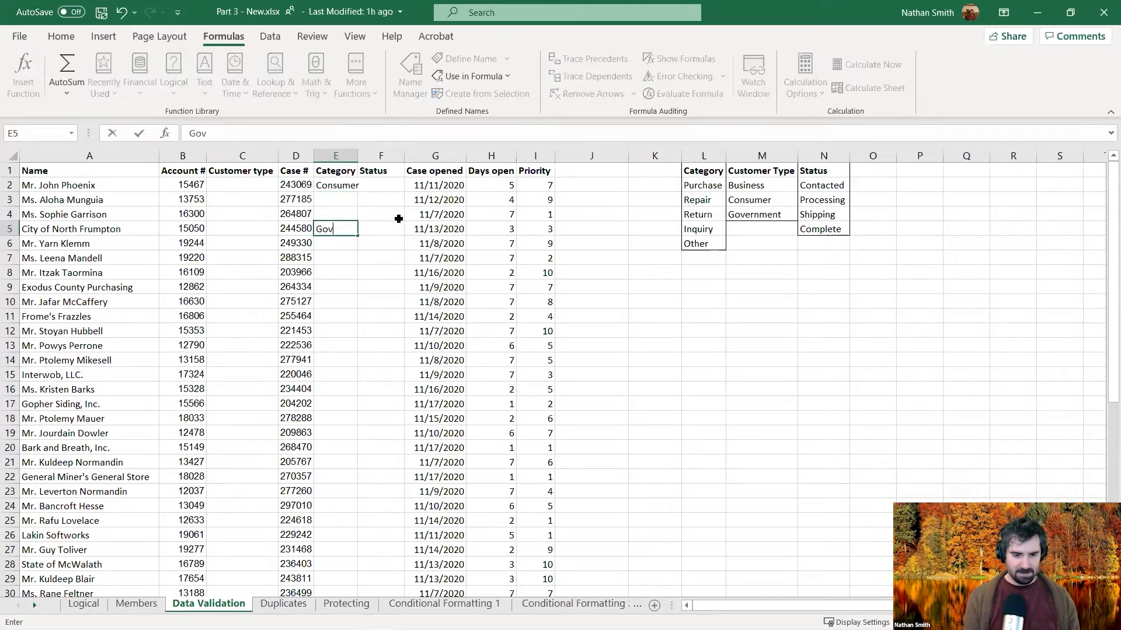
type("ernment")
key("Return")
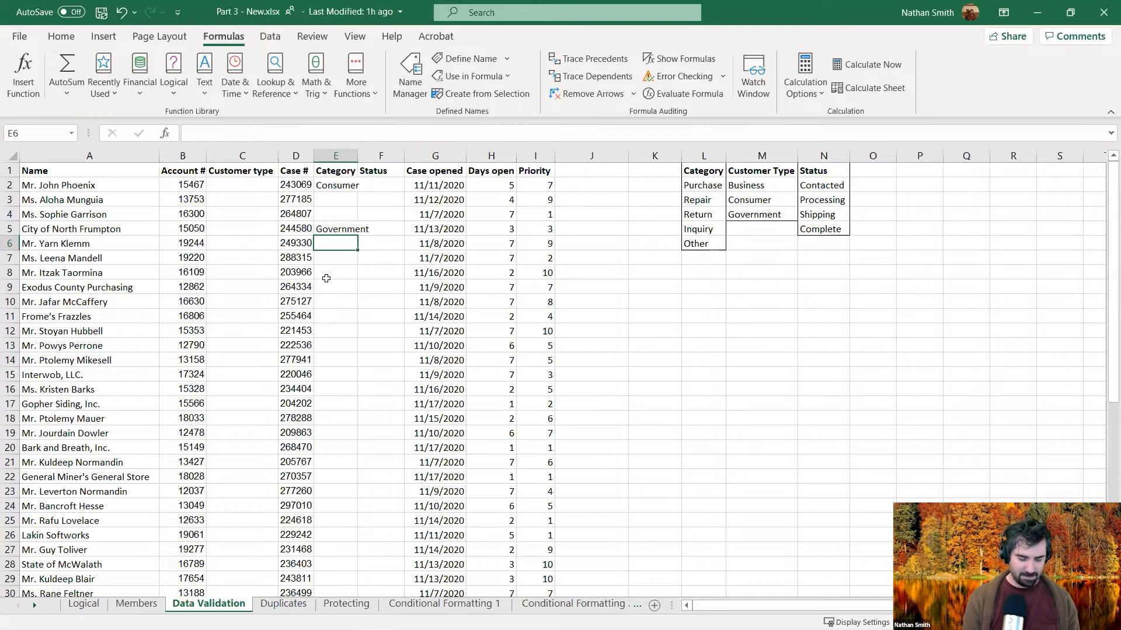
type("Co")
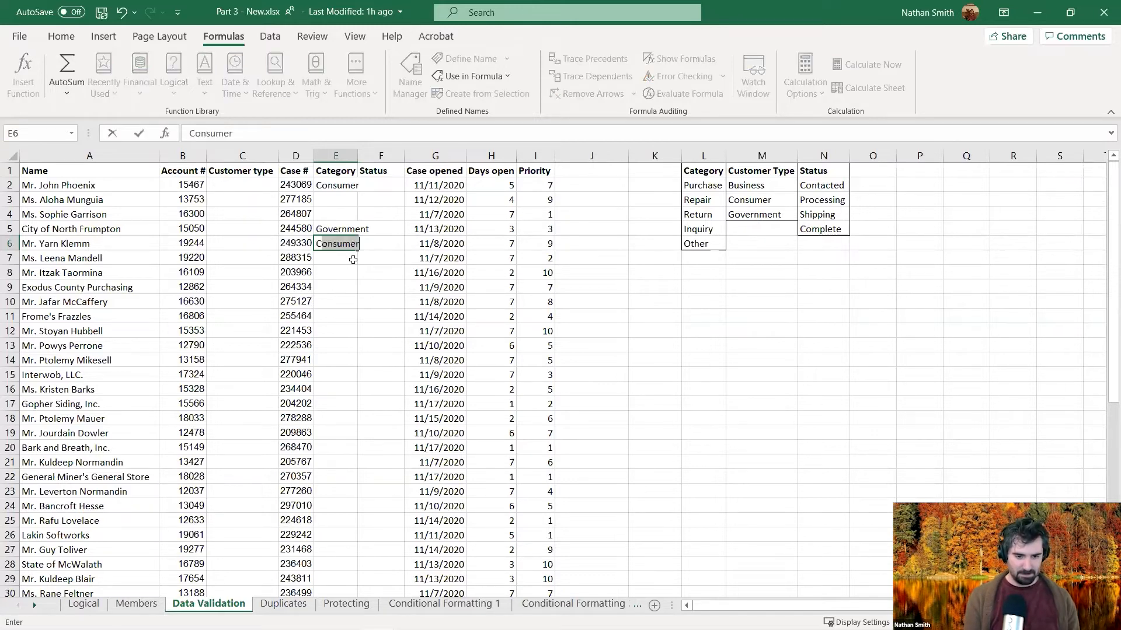
type("smer")
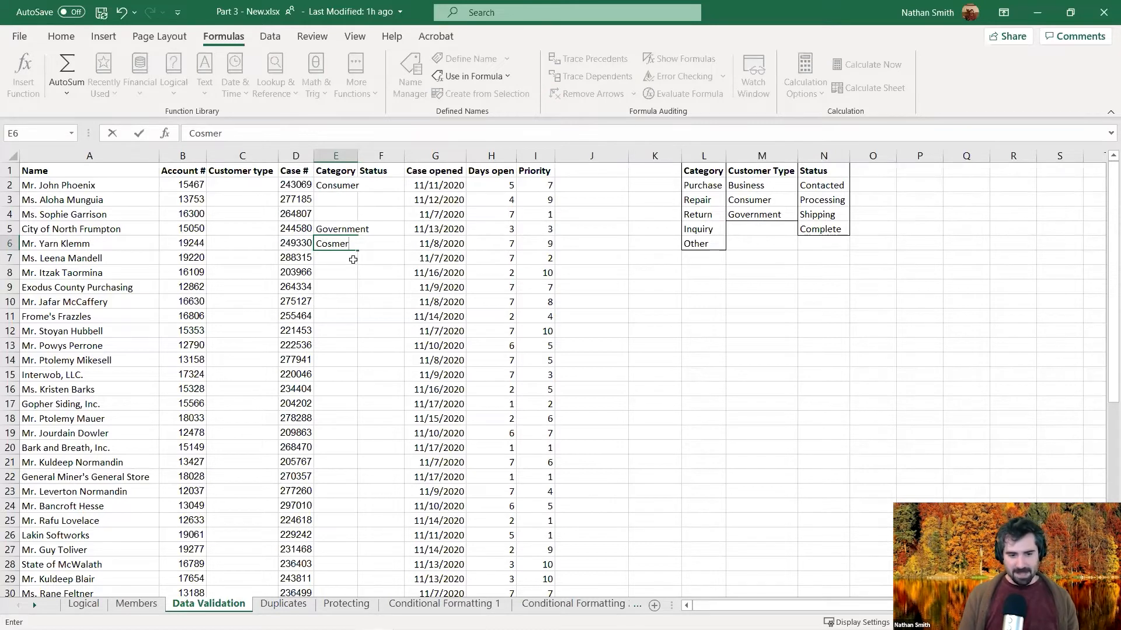
key("Return")
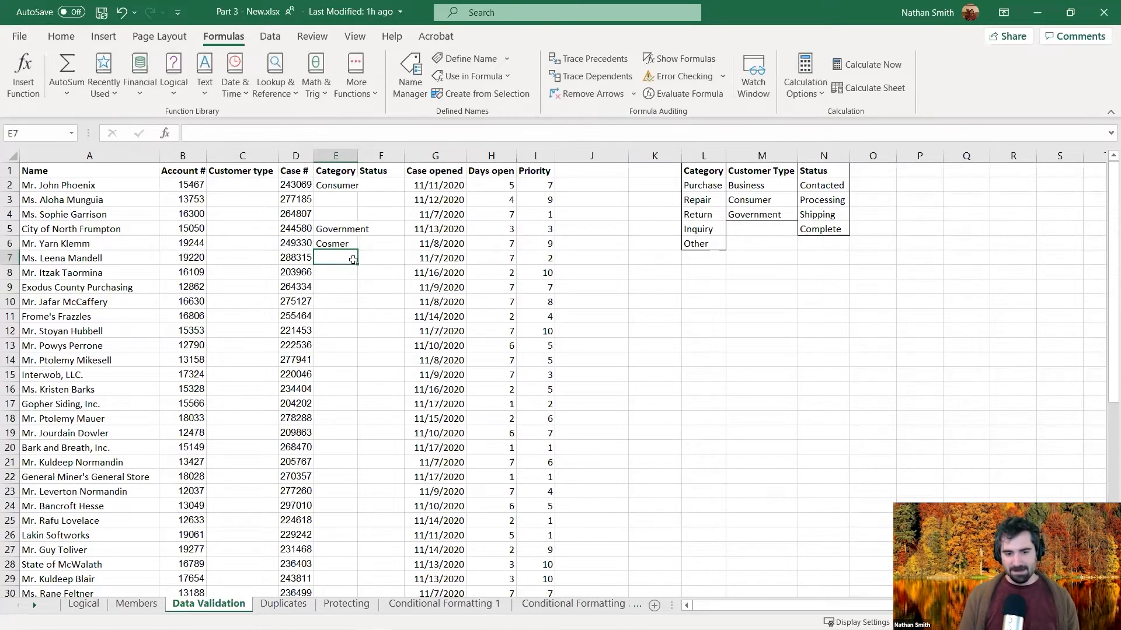
left_click(345, 245)
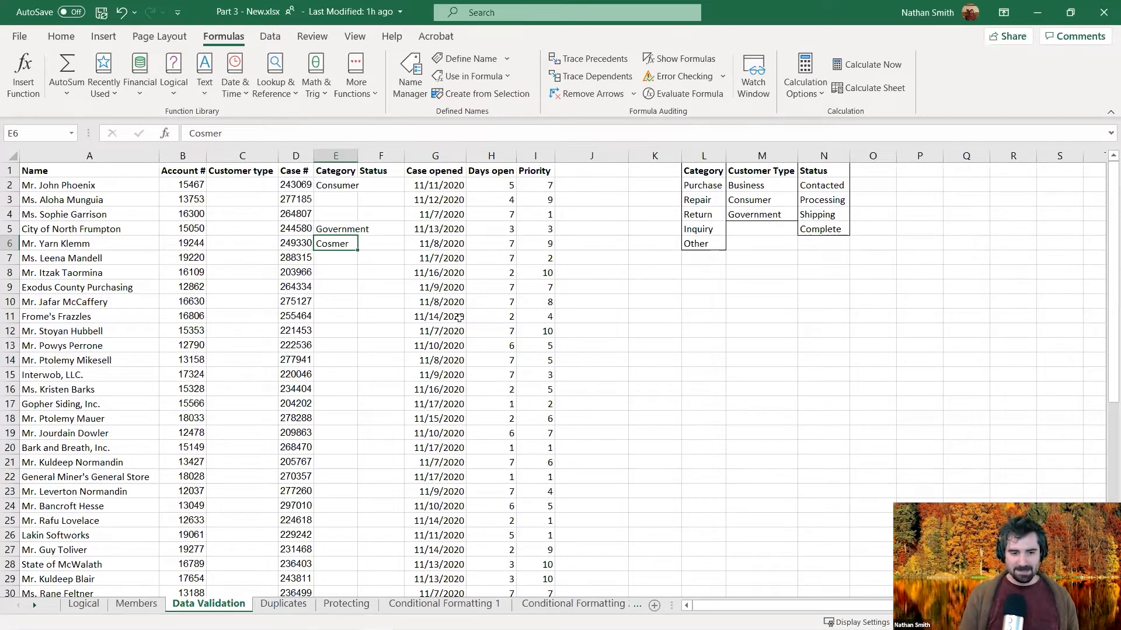
Step: Move the entries in E2:E6 to the Customer type column, starting at C2
left_click(328, 187)
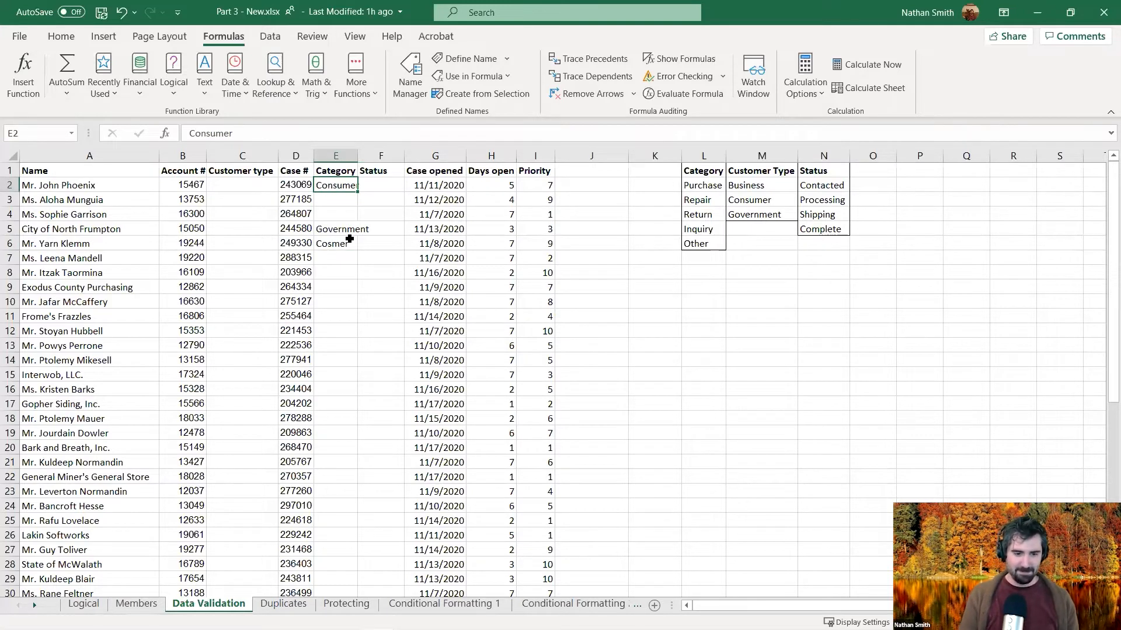
left_click_drag(337, 184, 346, 244)
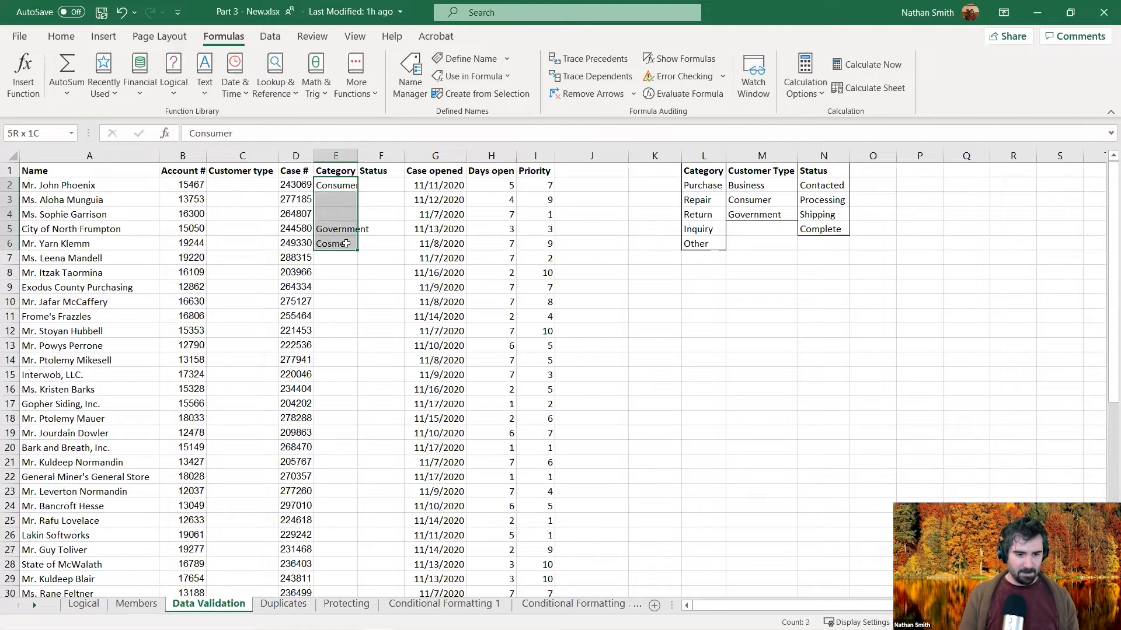
key("ctrl+c")
left_click(272, 186)
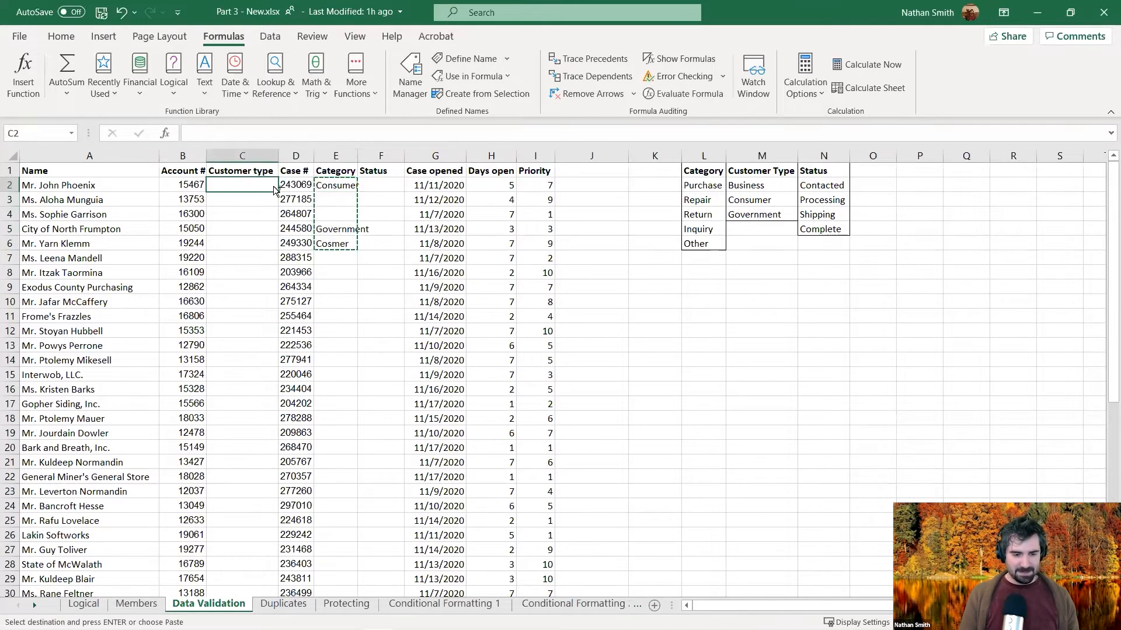
key("ctrl+v")
left_click(245, 186)
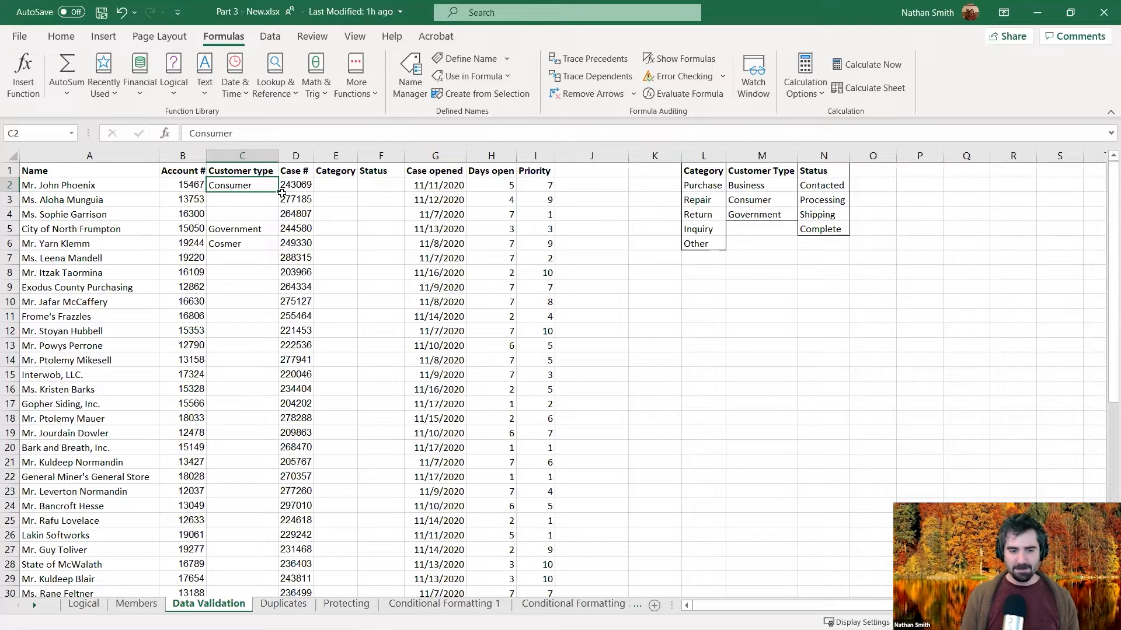
left_click(252, 246)
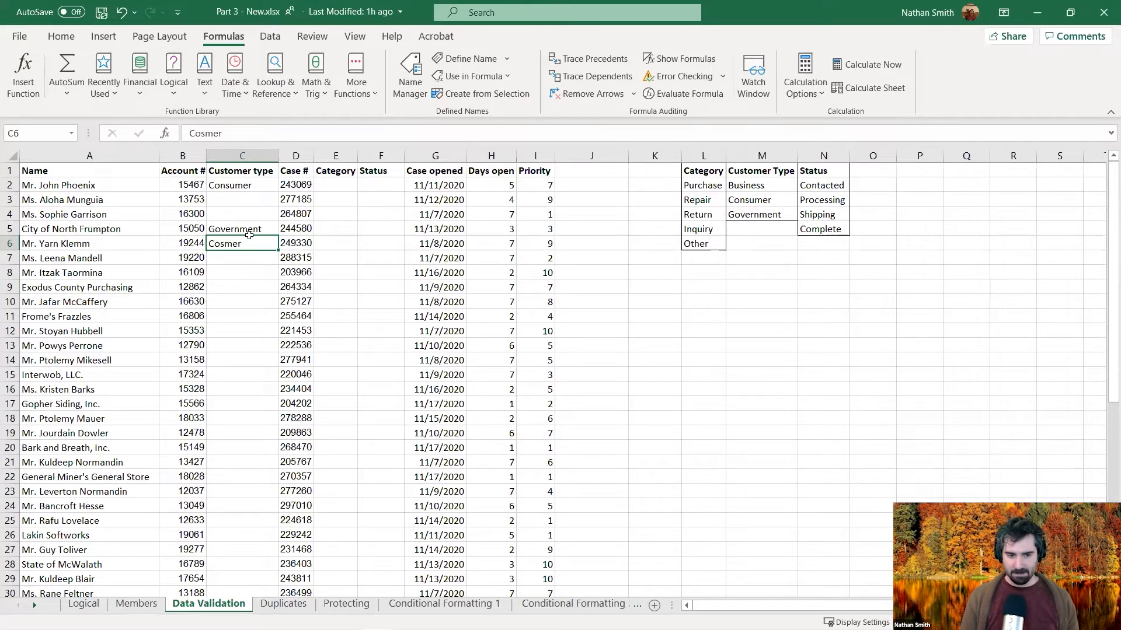
Step: Clear the Customer type cells C2:C7
left_click_drag(233, 185, 243, 260)
key("Delete")
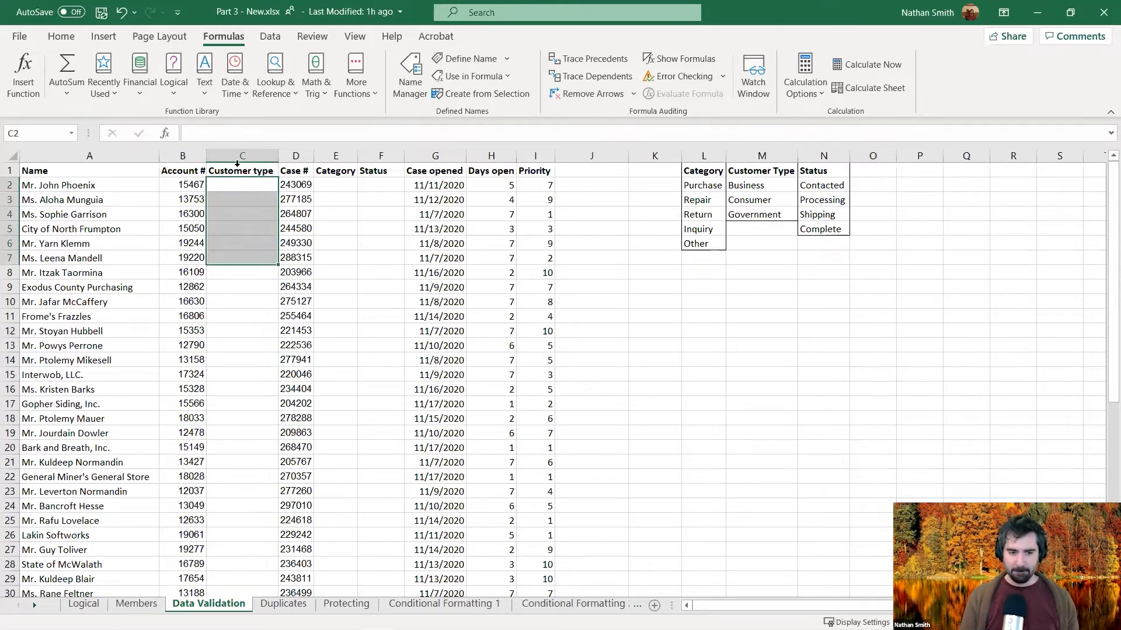
left_click(253, 185)
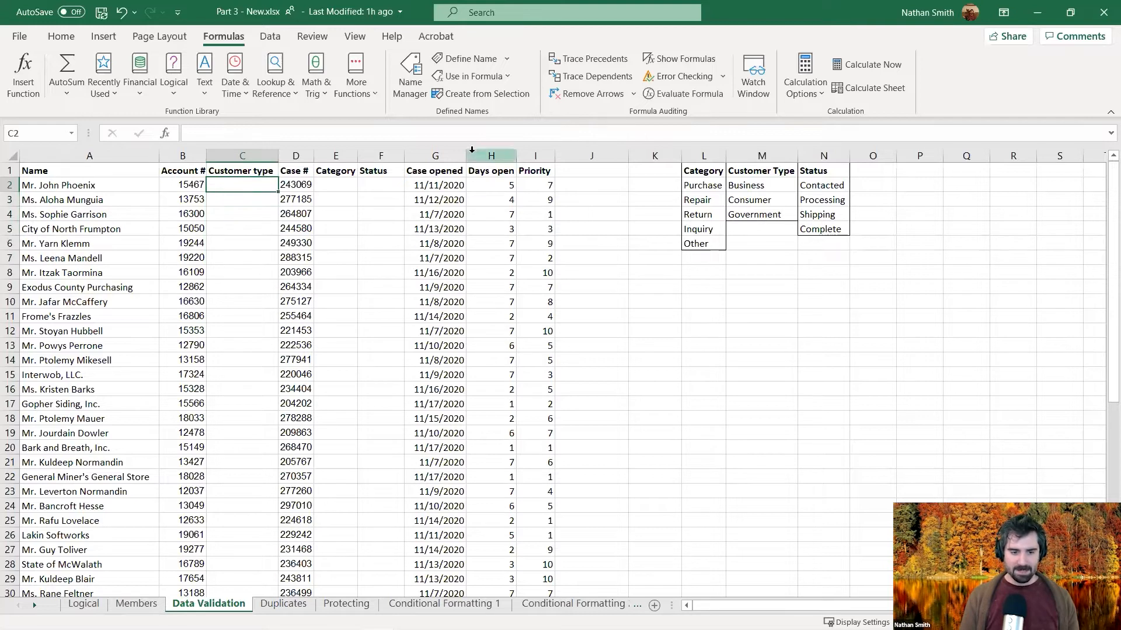
Step: Start a data validation rule on the whole Customer type column C that allows List values
left_click(266, 154)
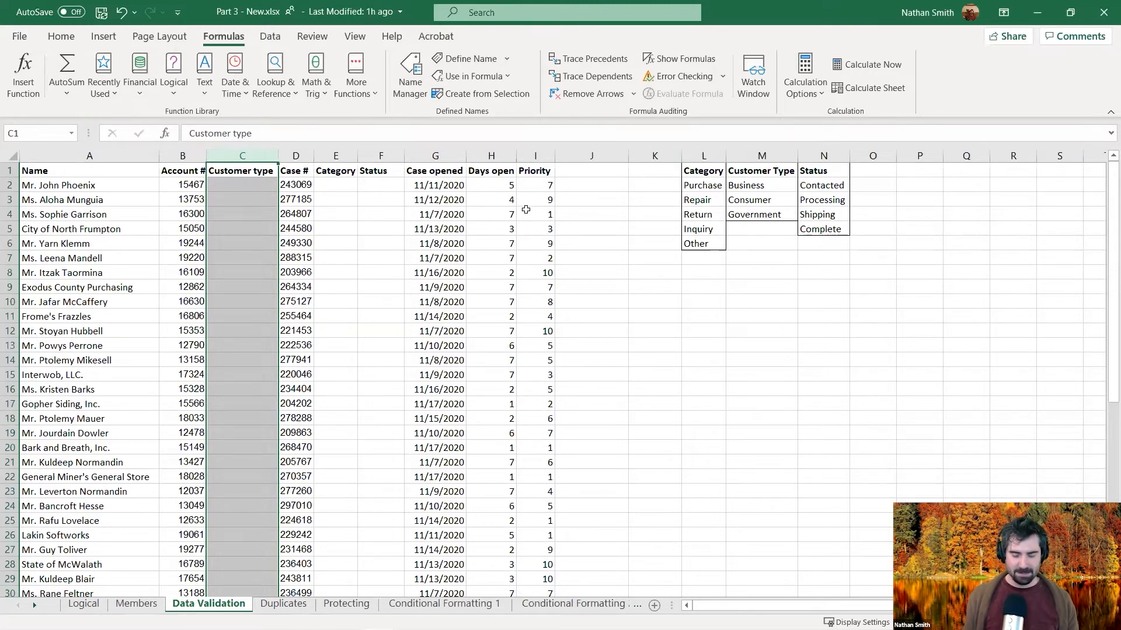
left_click(241, 153)
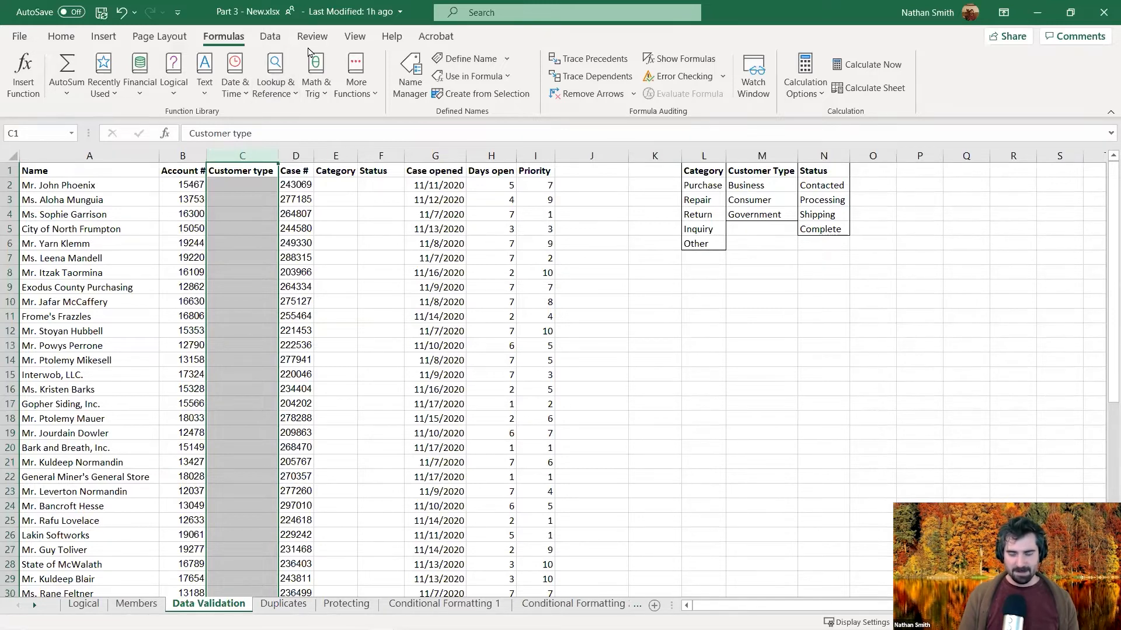
left_click(270, 36)
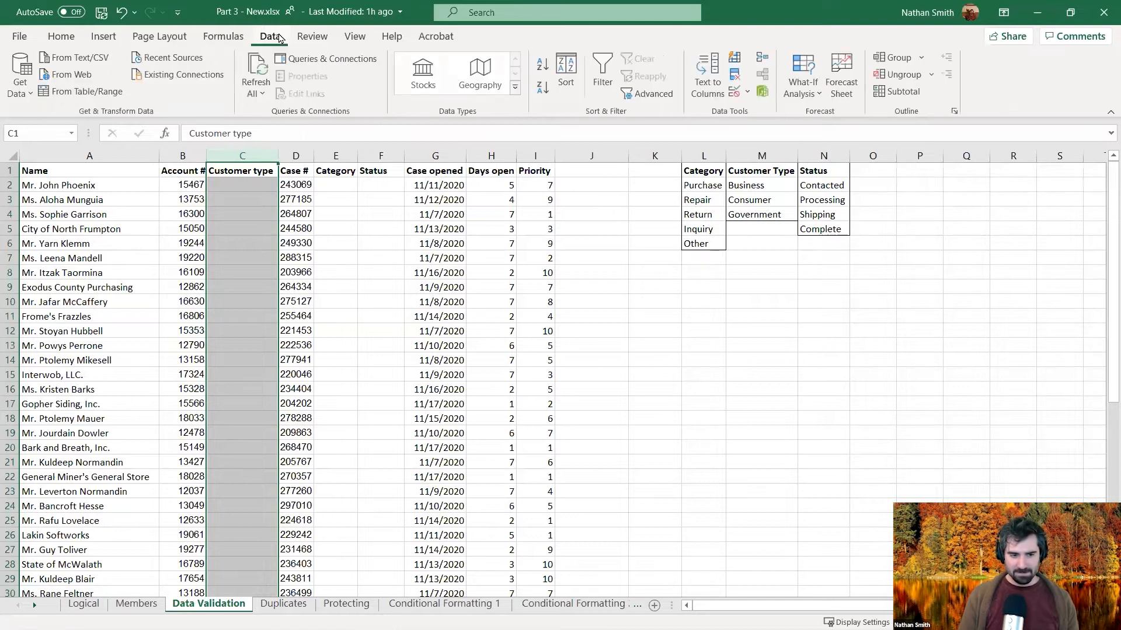
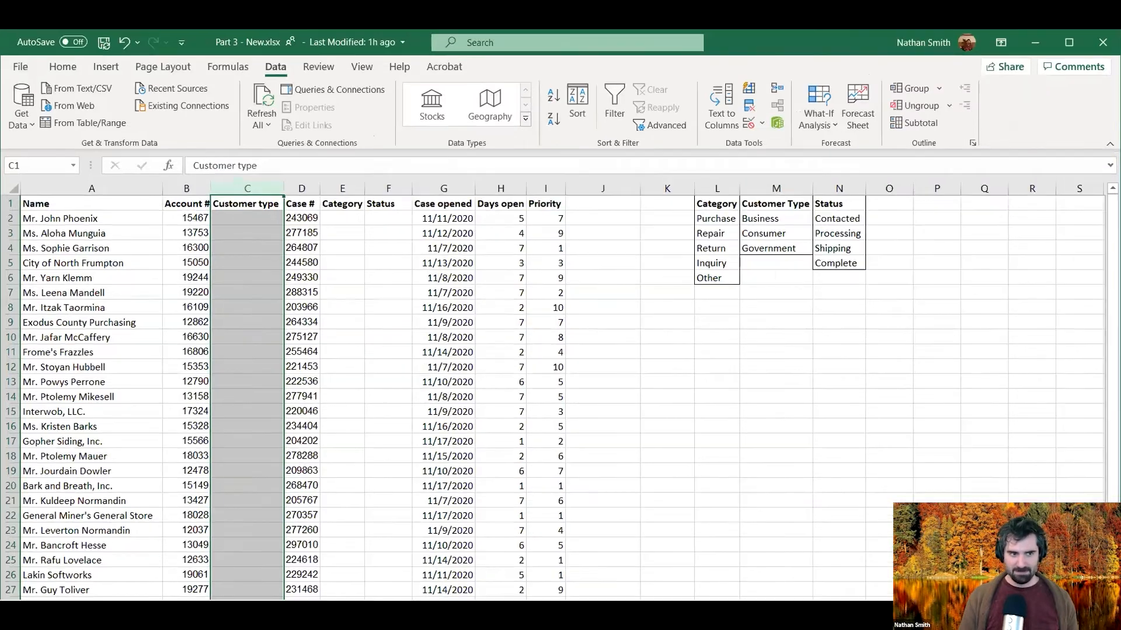
left_click(1069, 44)
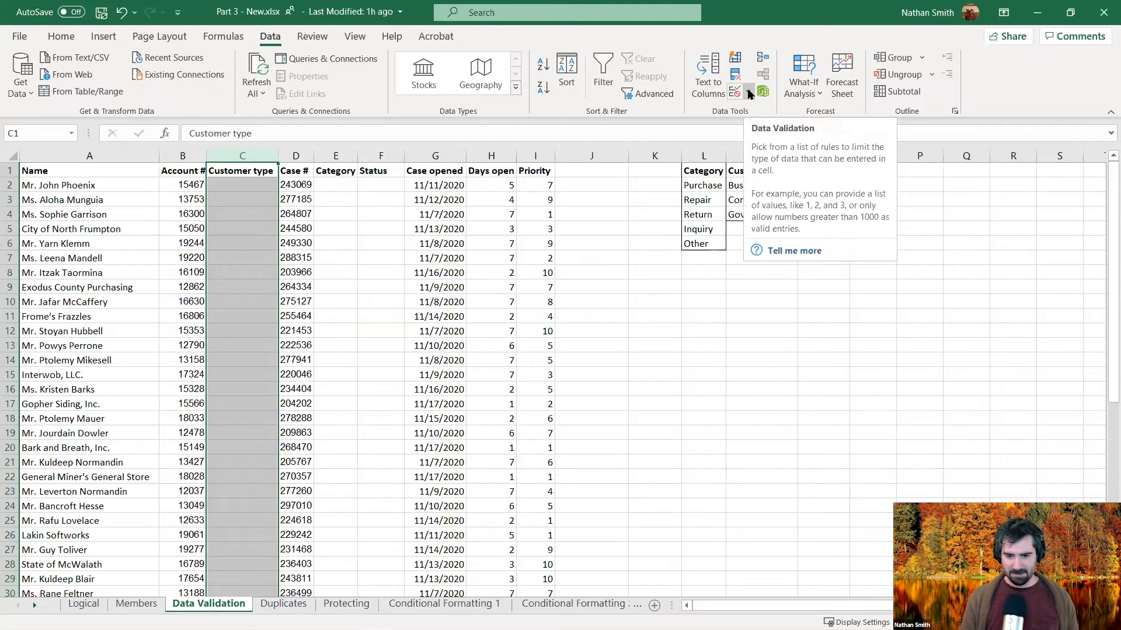
left_click(748, 93)
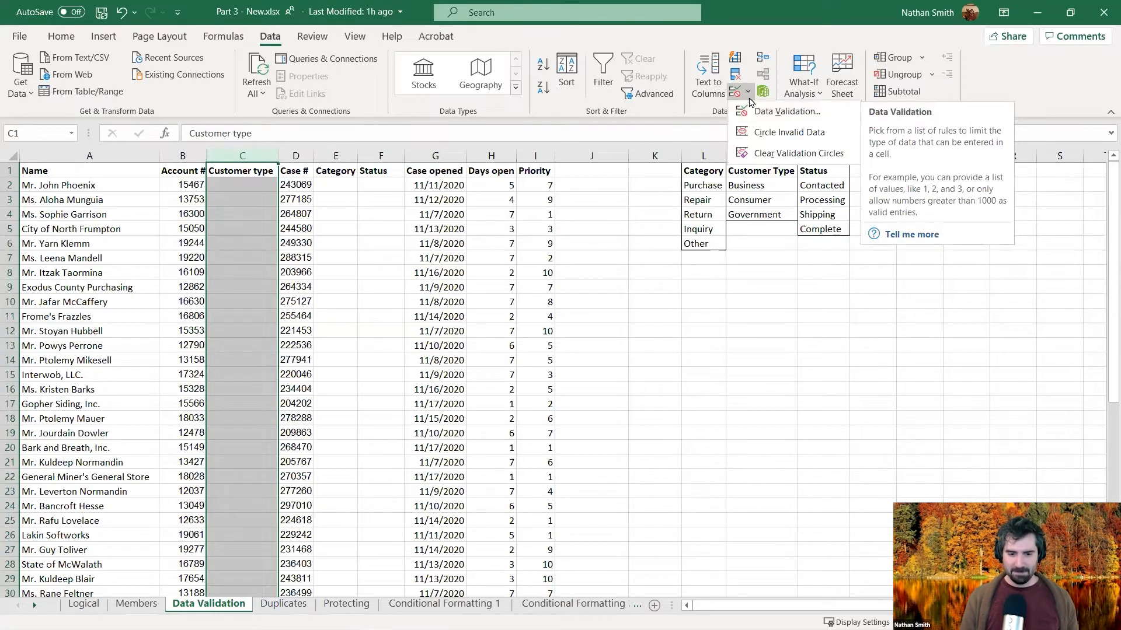
left_click(752, 112)
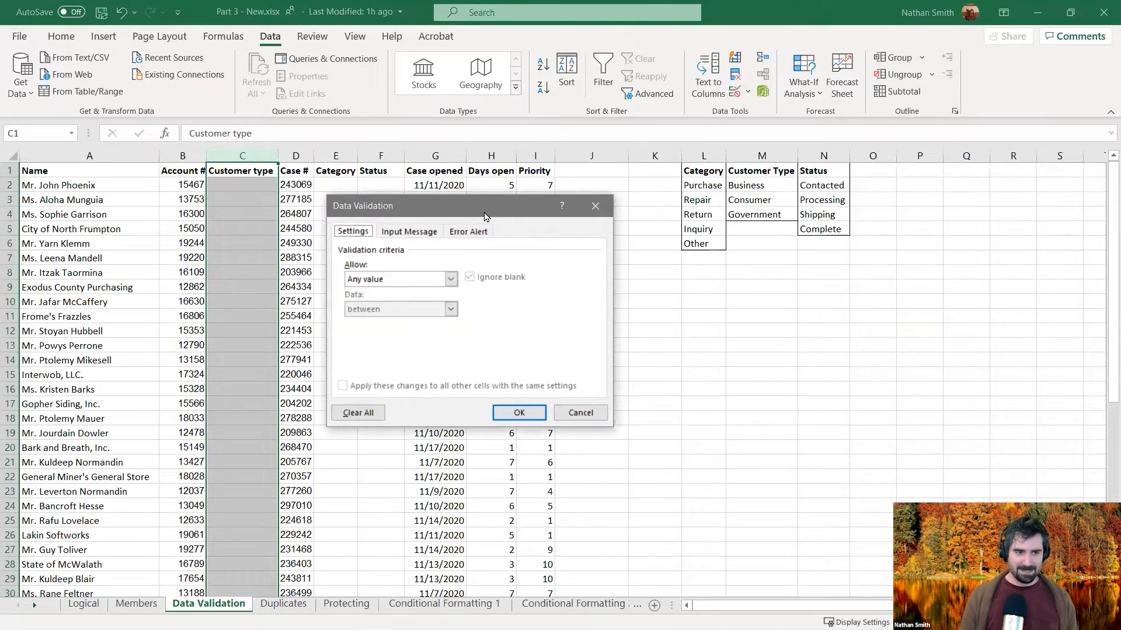
left_click_drag(485, 216, 519, 201)
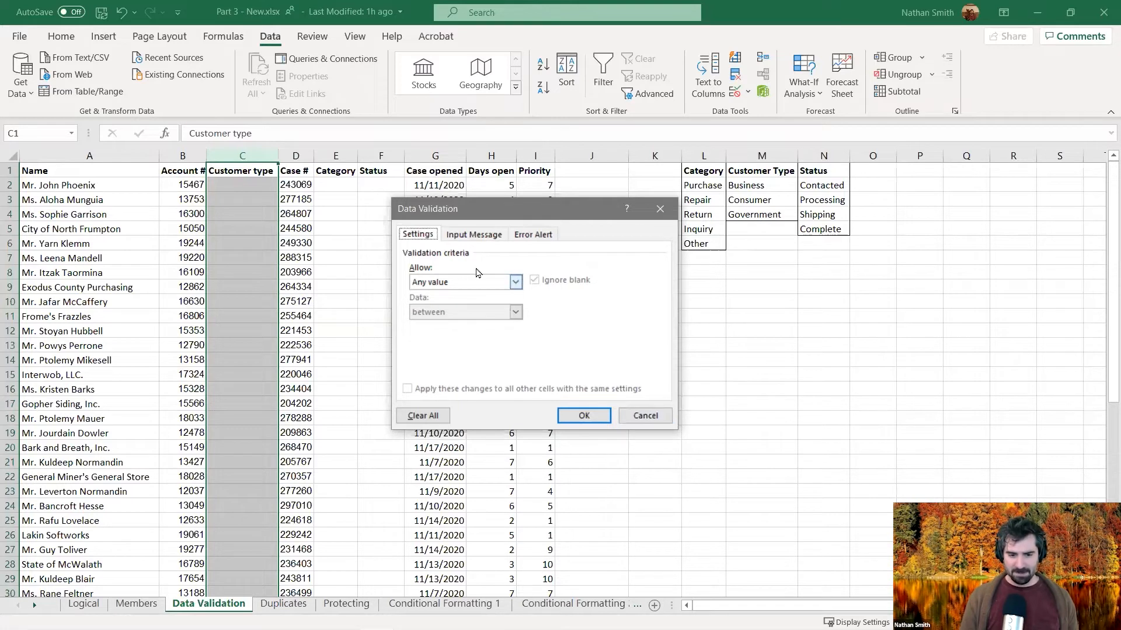
left_click(444, 284)
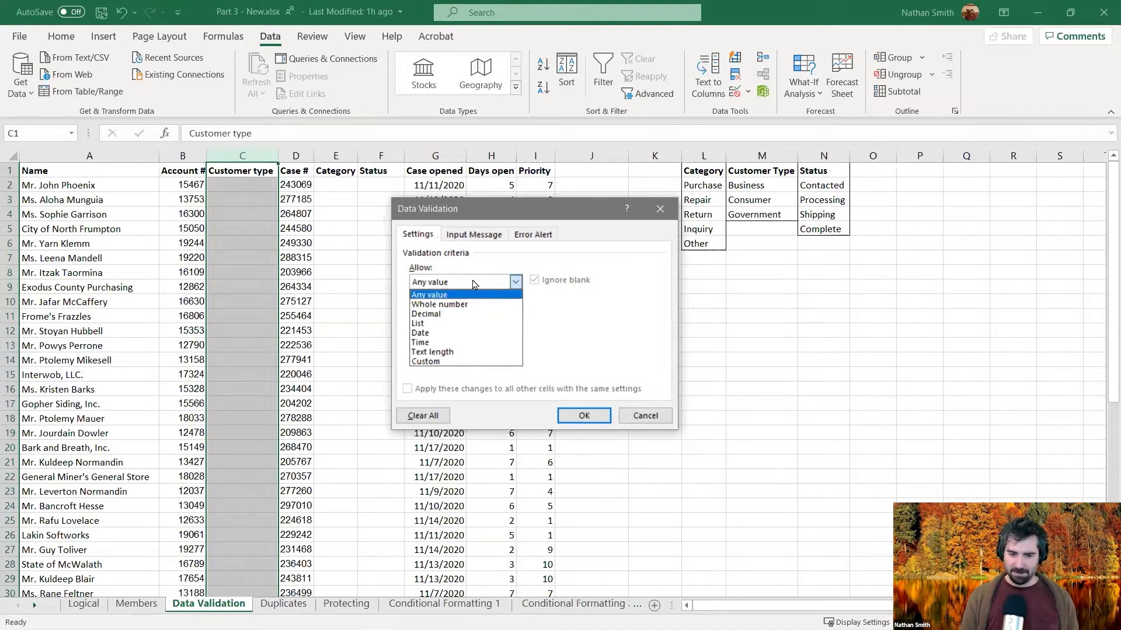
left_click(450, 325)
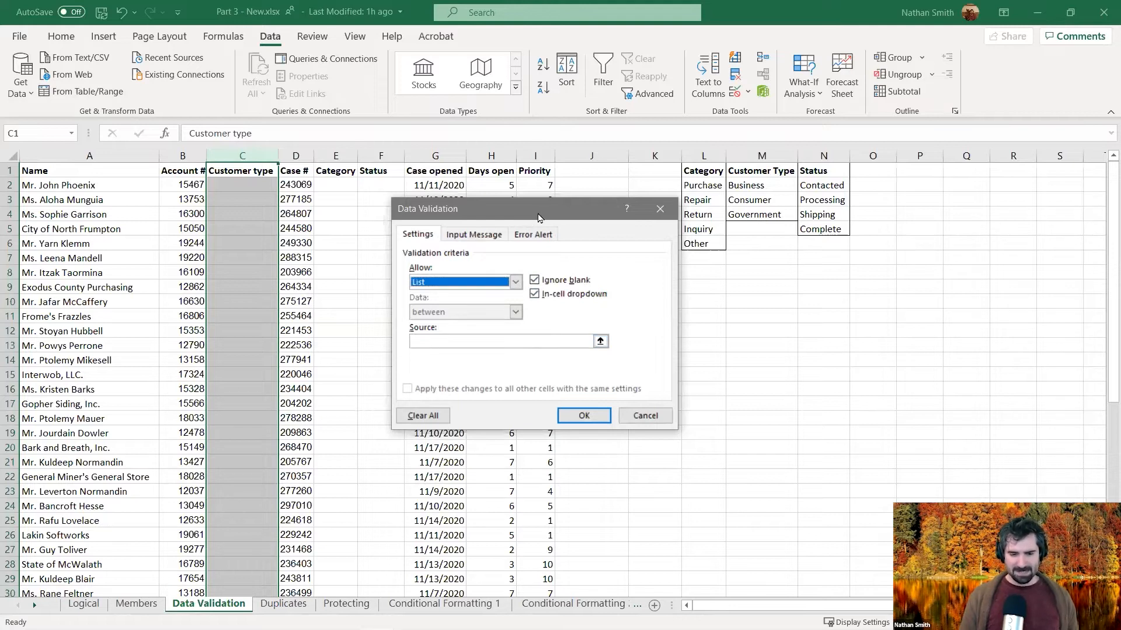
left_click_drag(537, 217, 513, 239)
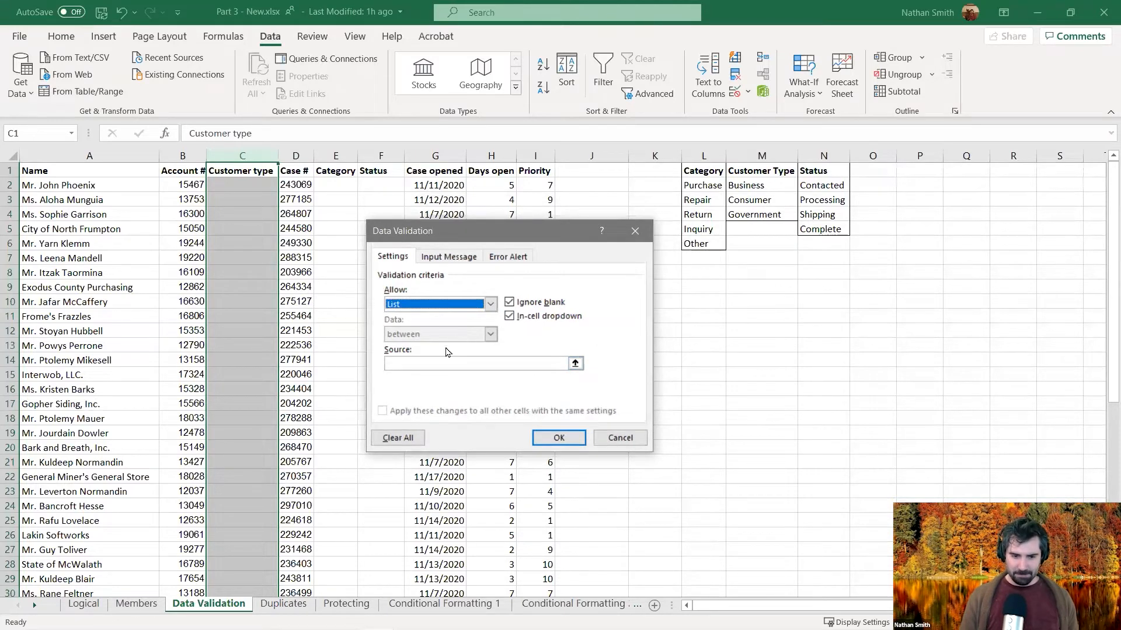
left_click_drag(482, 228, 471, 198)
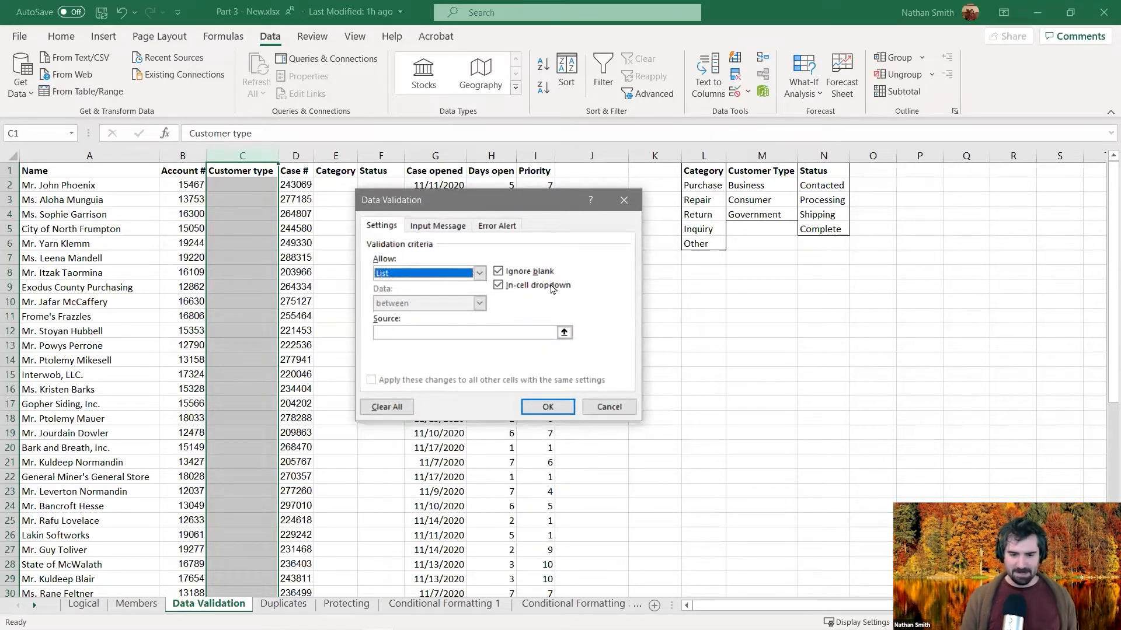
Step: Use the Customer Type values in M2:M4 as the list source and apply the validation rule
left_click(563, 333)
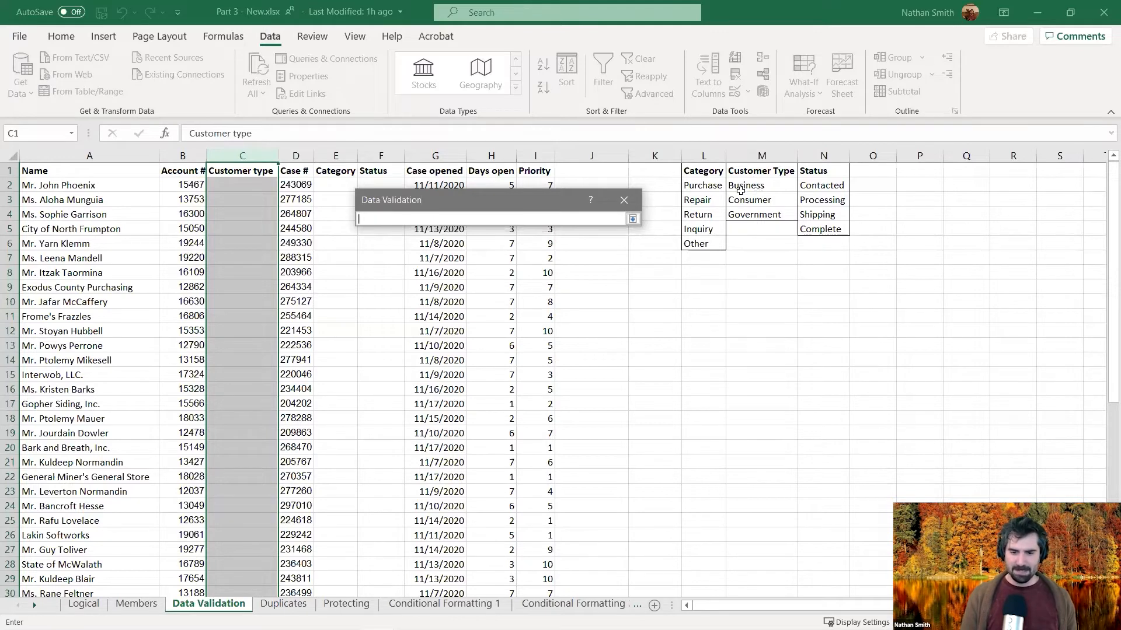
left_click_drag(744, 186, 747, 216)
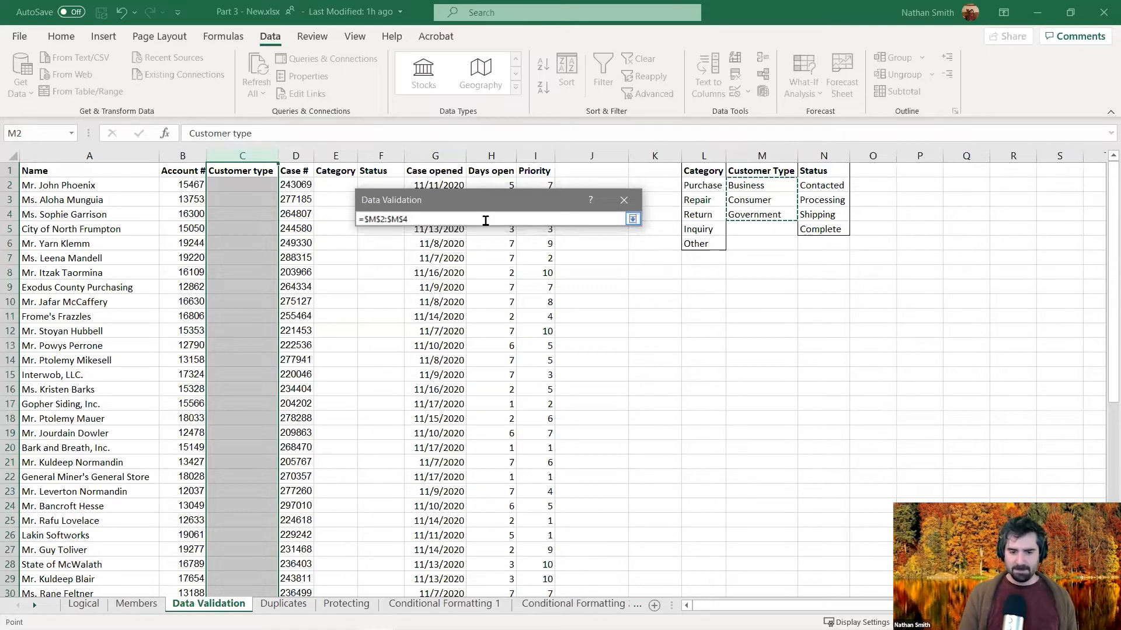
left_click(631, 219)
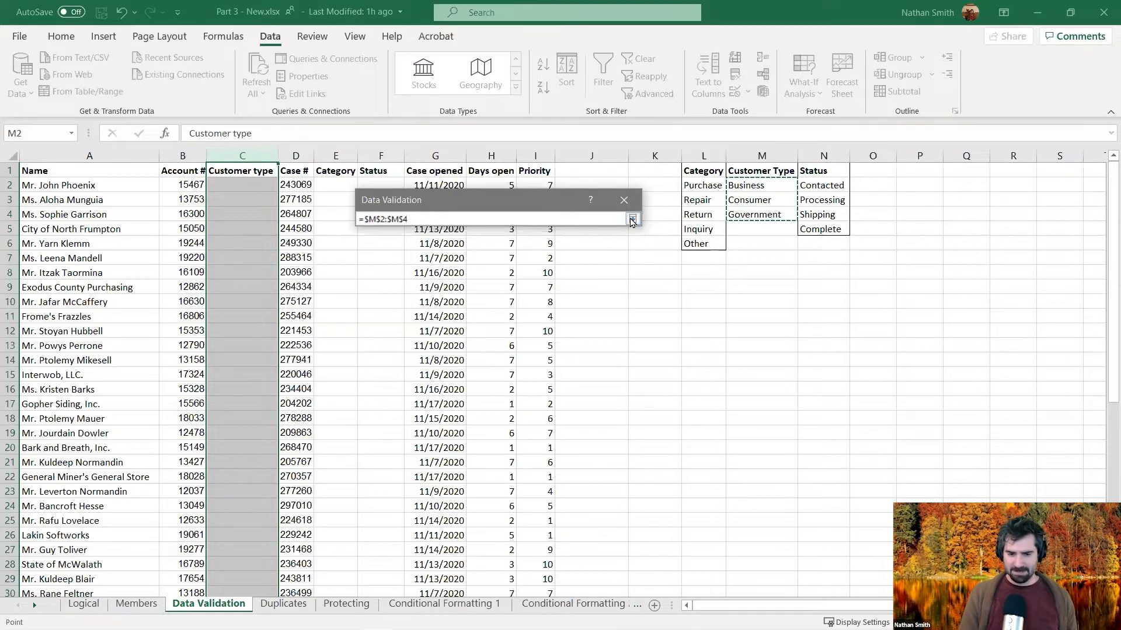
left_click(631, 219)
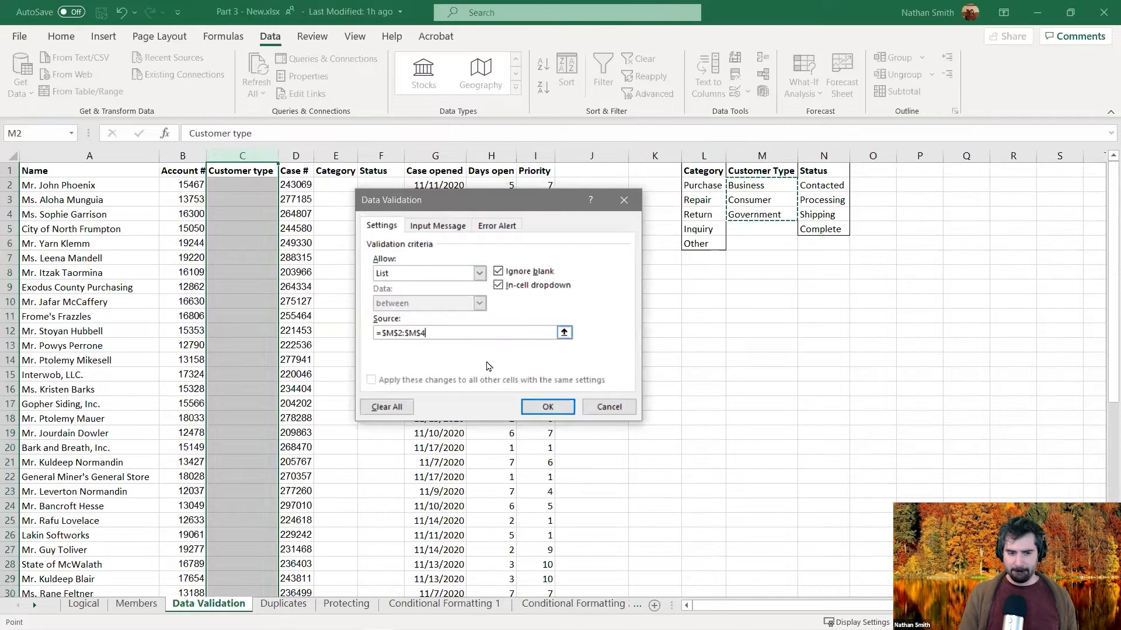
left_click(548, 407)
Step: Choose Consumer from the in-cell dropdown of Customer type cell C2
left_click(257, 190)
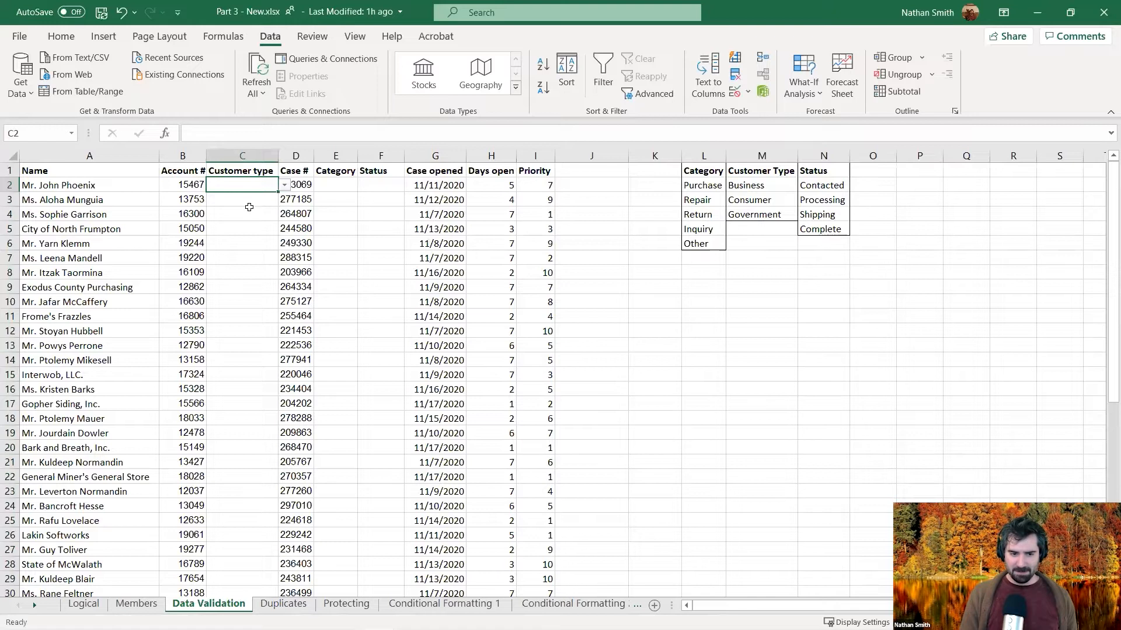
left_click(257, 223)
left_click(258, 201)
left_click(255, 184)
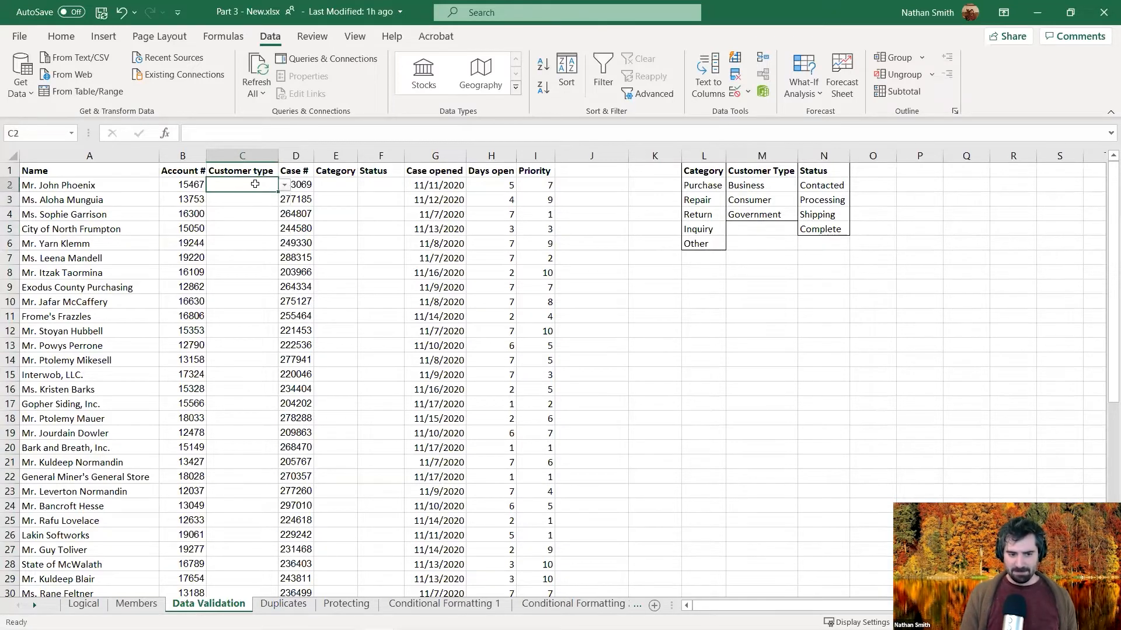
left_click(284, 186)
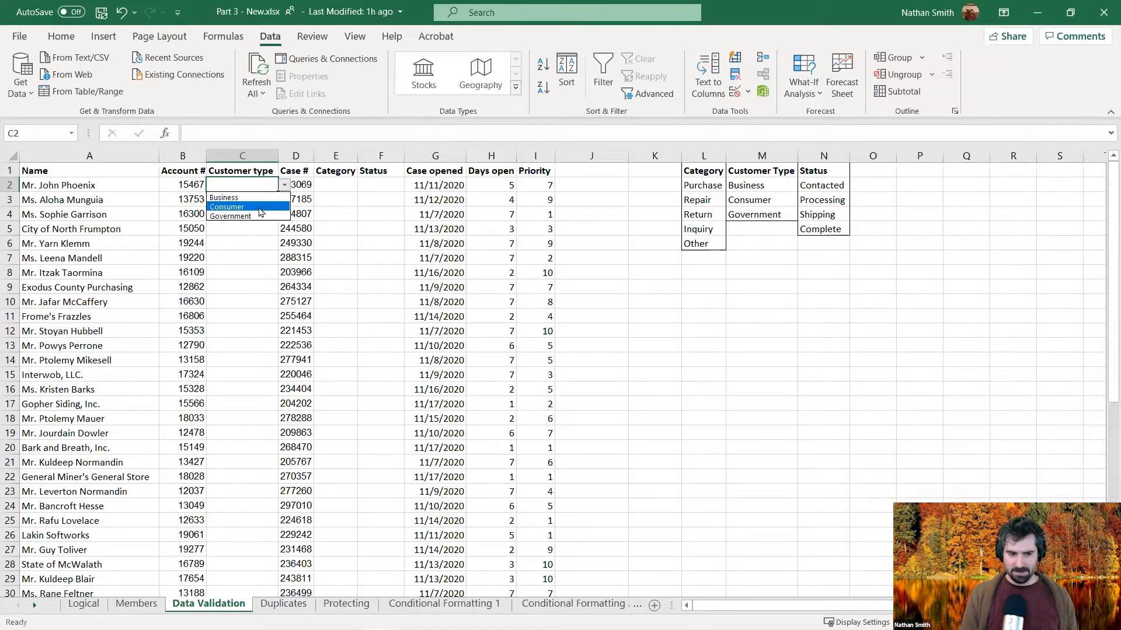
left_click(261, 213)
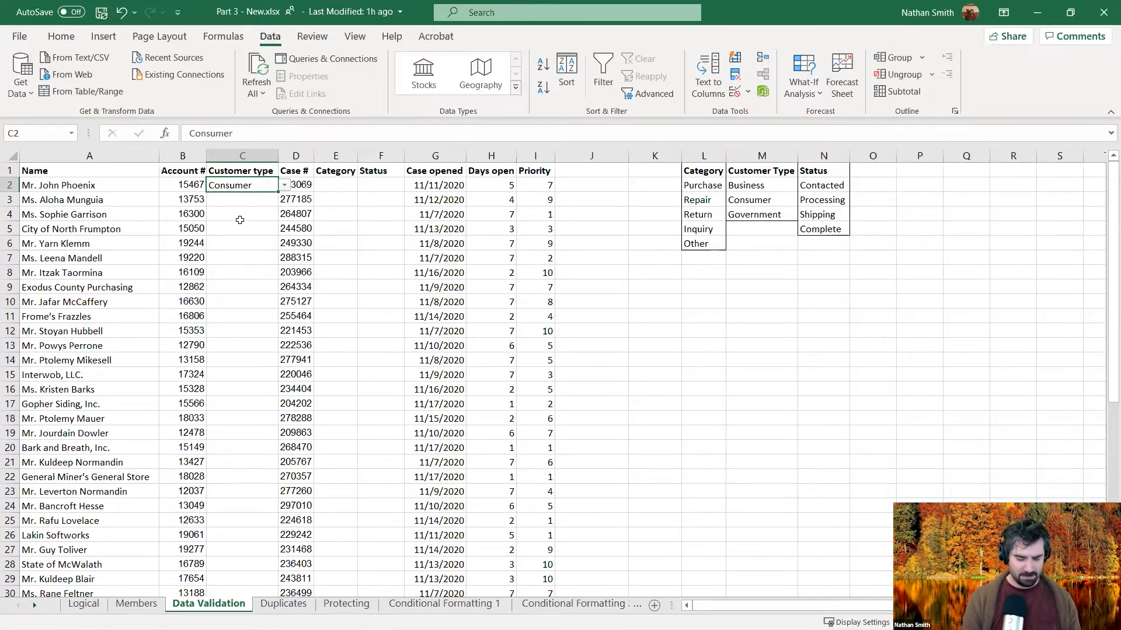
Step: Enter Consumer manually in Customer type cell C3 to test the validation with a valid value
left_click(253, 199)
type("Consumer")
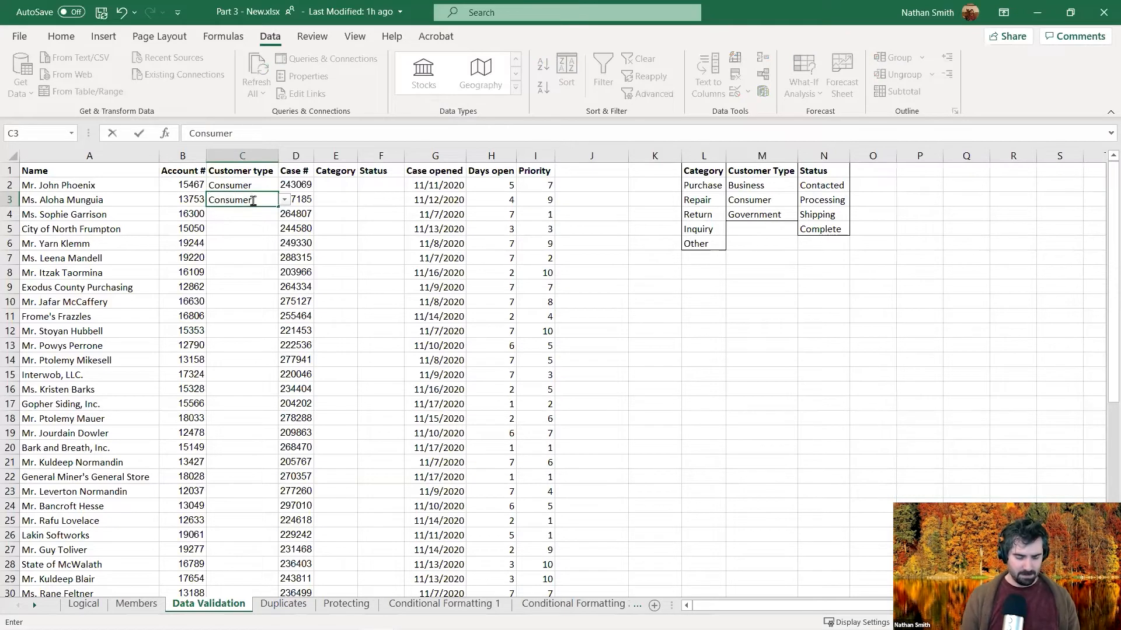
key("Return")
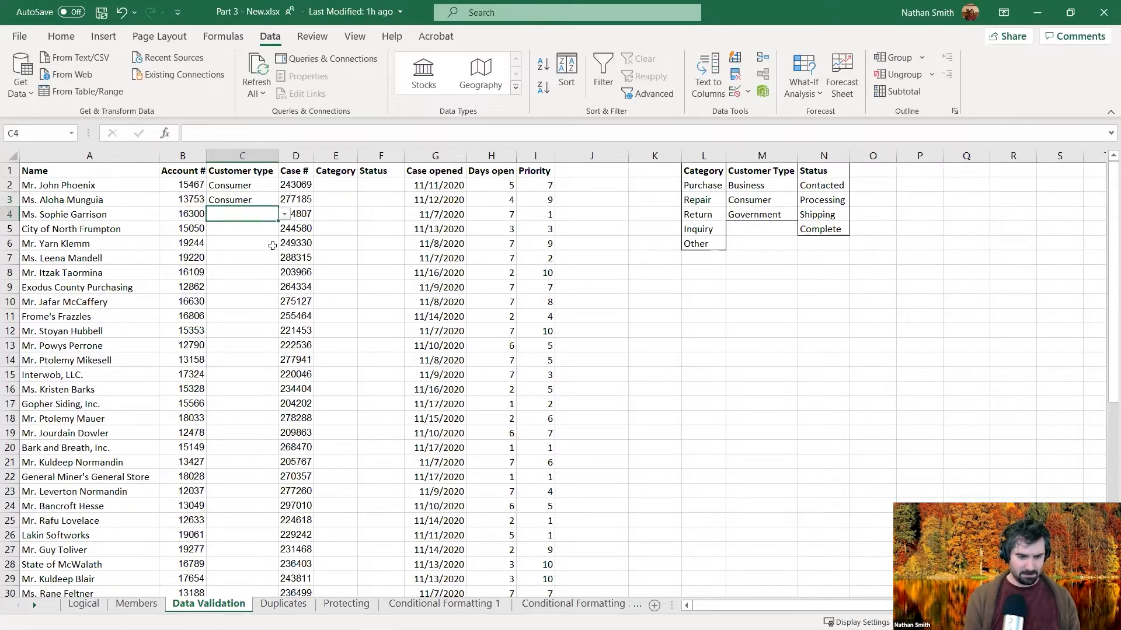
Step: Try to enter the invalid value Cosmer in Customer type cell C4 and discard the entry
type("Cosmer")
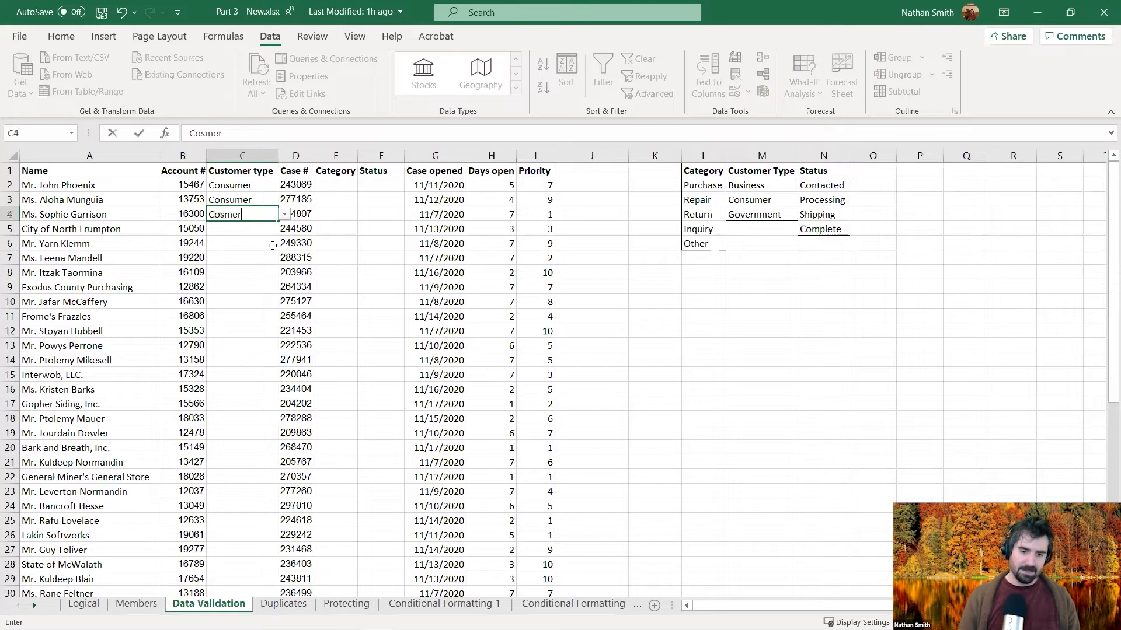
key("Return")
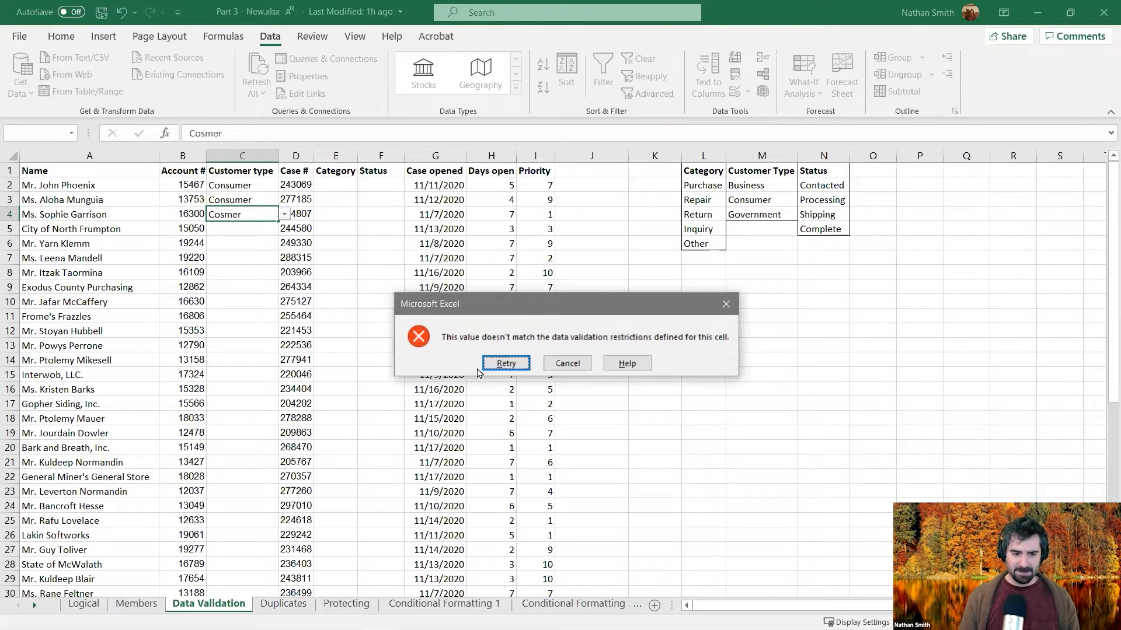
left_click(566, 363)
Step: Choose Consumer from the in-cell dropdown of Customer type cell C4
left_click(285, 215)
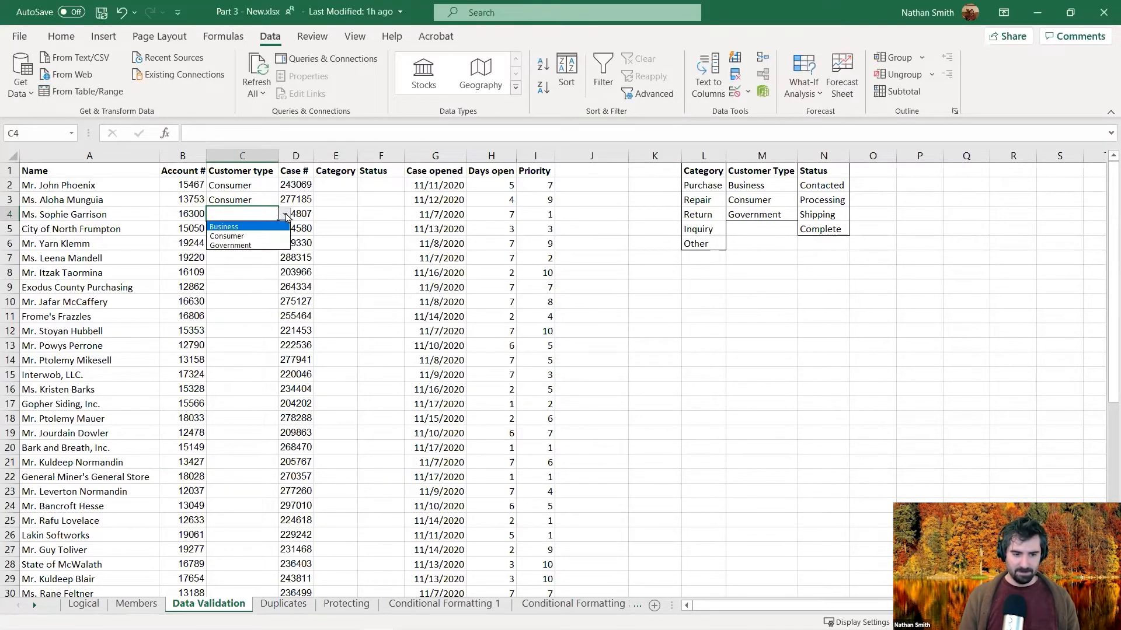
left_click(248, 236)
left_click(258, 233)
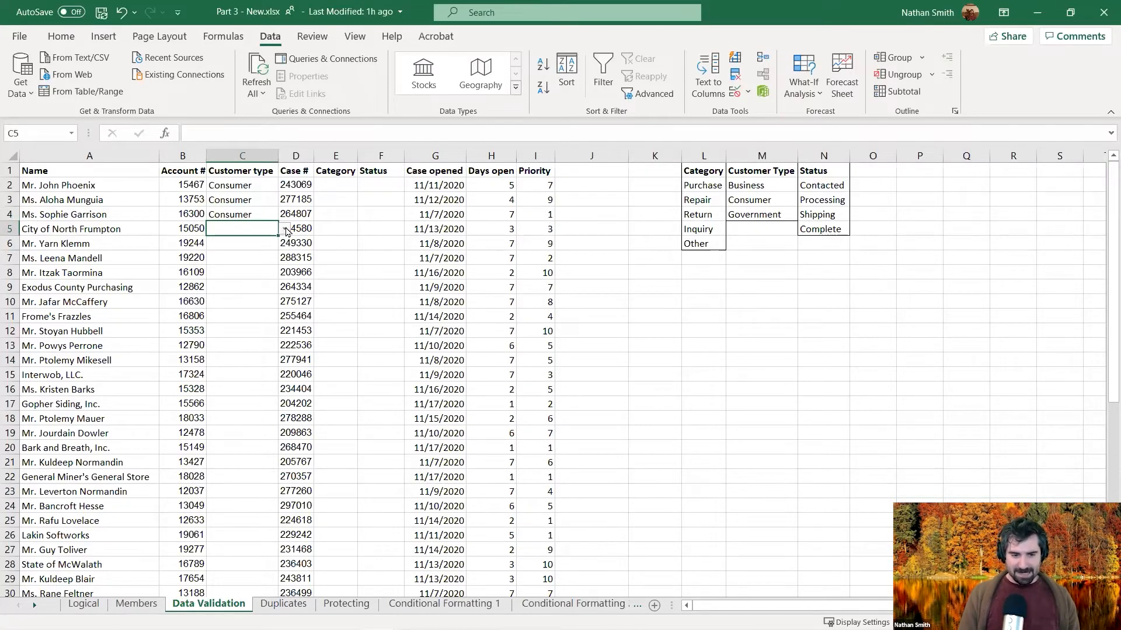
Step: Test the validation of Customer type cell C5 with the invalid value City and replace it with Government
left_click(248, 187)
left_click(251, 219)
left_click(251, 230)
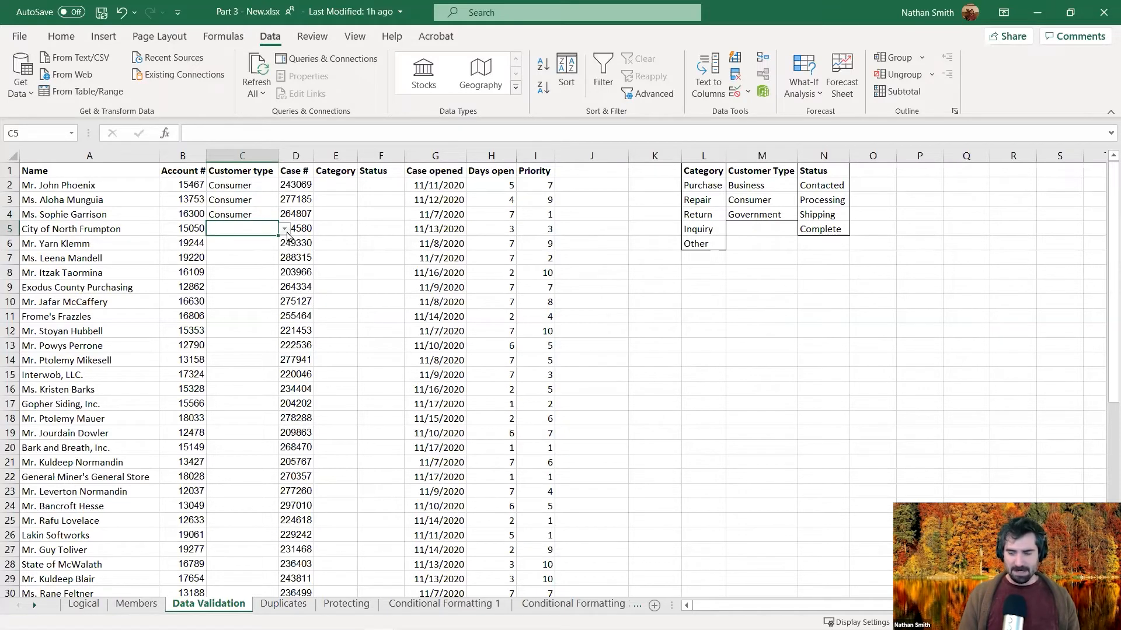
left_click(284, 230)
left_click(266, 223)
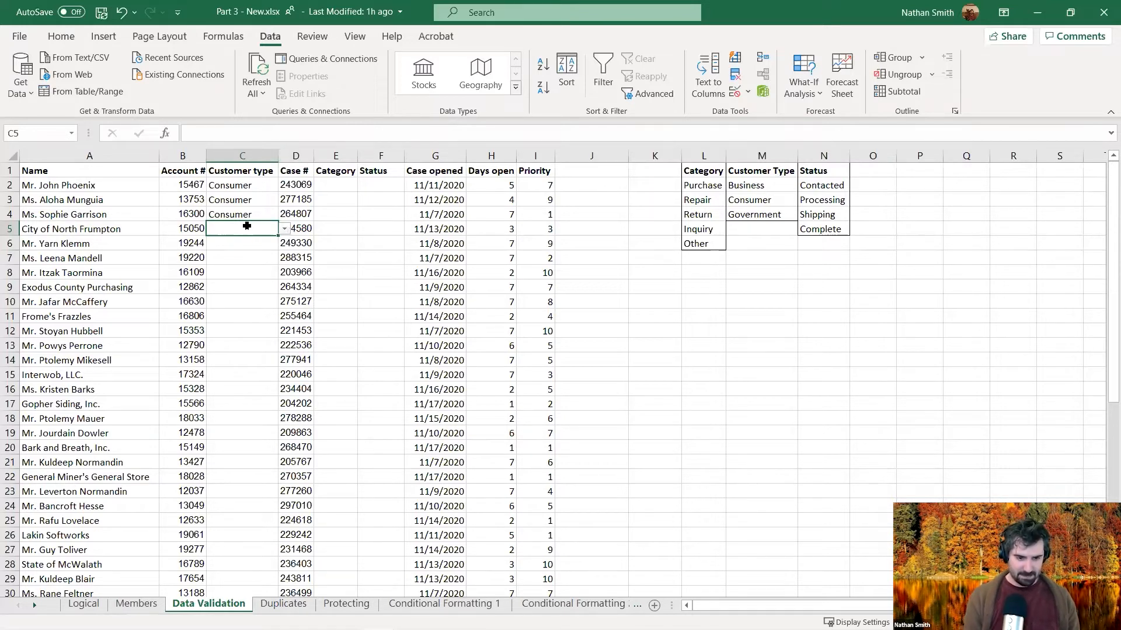
type("City")
key("Return")
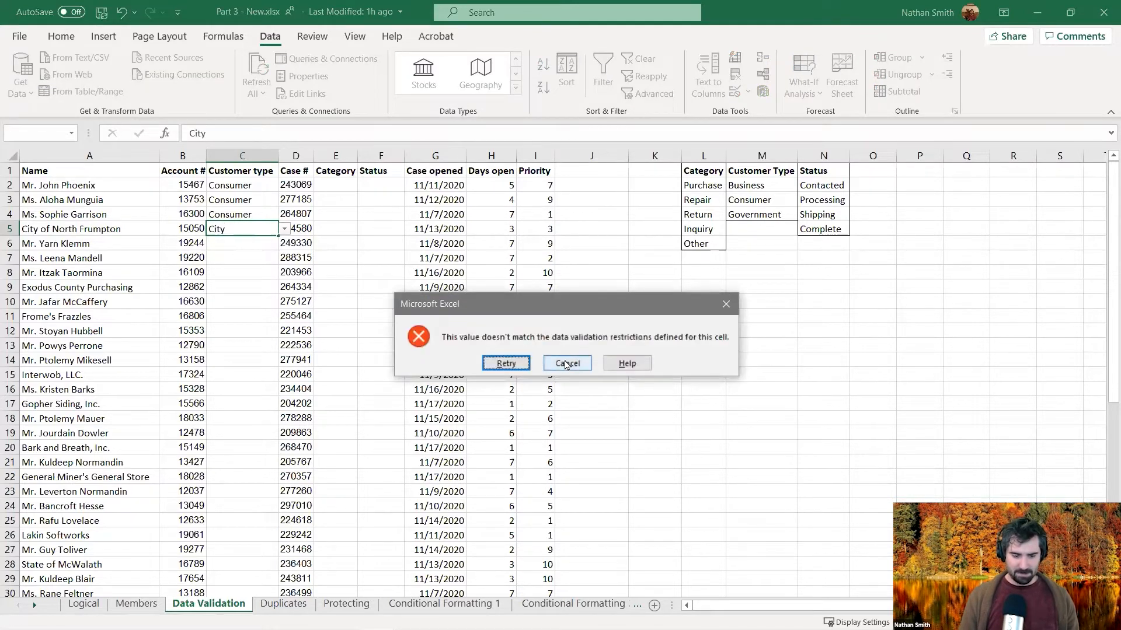
left_click(523, 364)
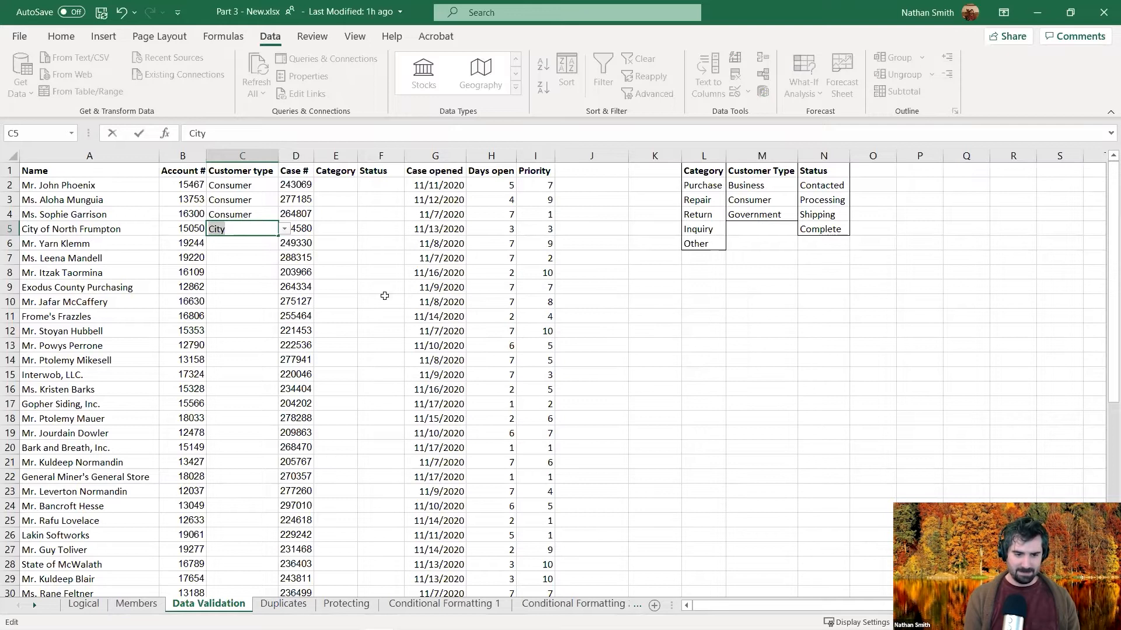
type("Government")
key("Return")
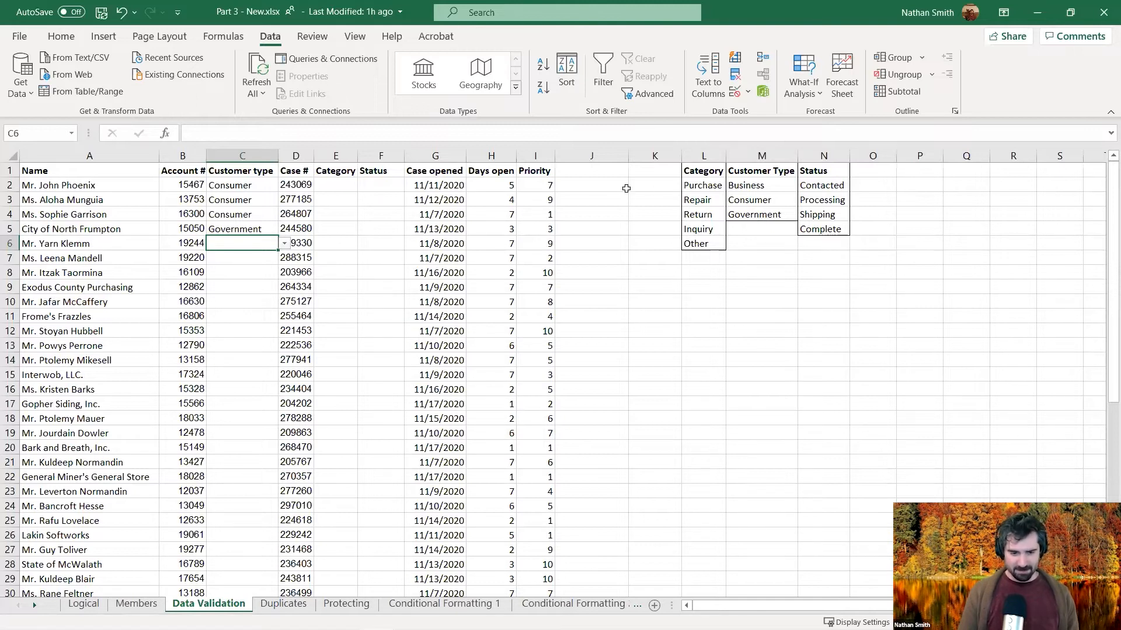
Step: Start a data validation rule on the whole Category column E that allows List values
left_click(346, 185)
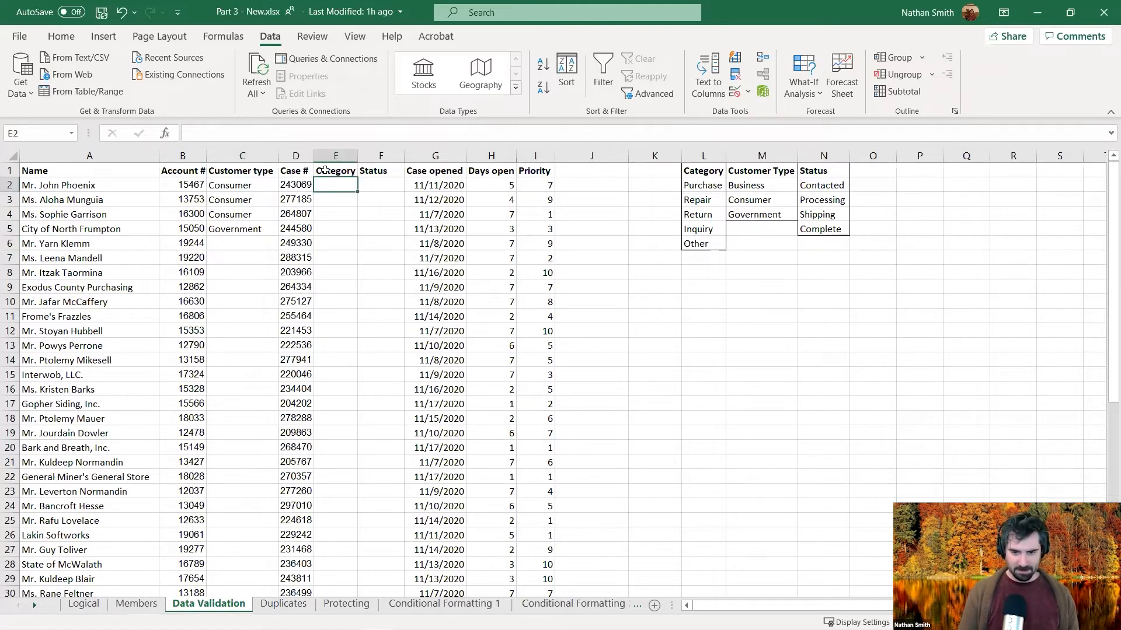
left_click(336, 155)
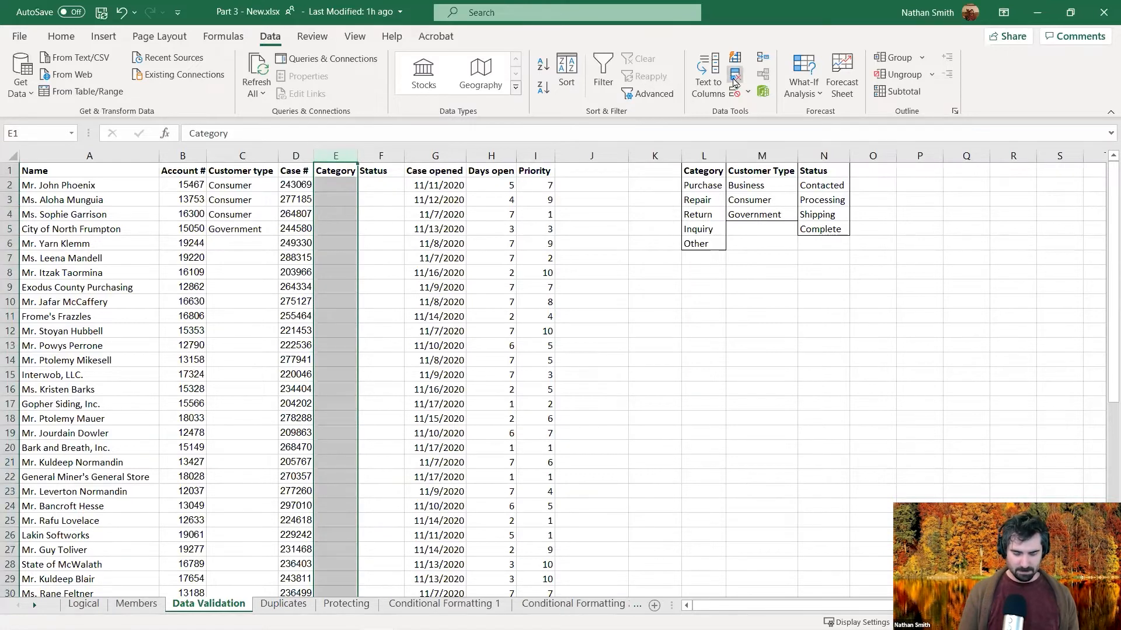
left_click(735, 91)
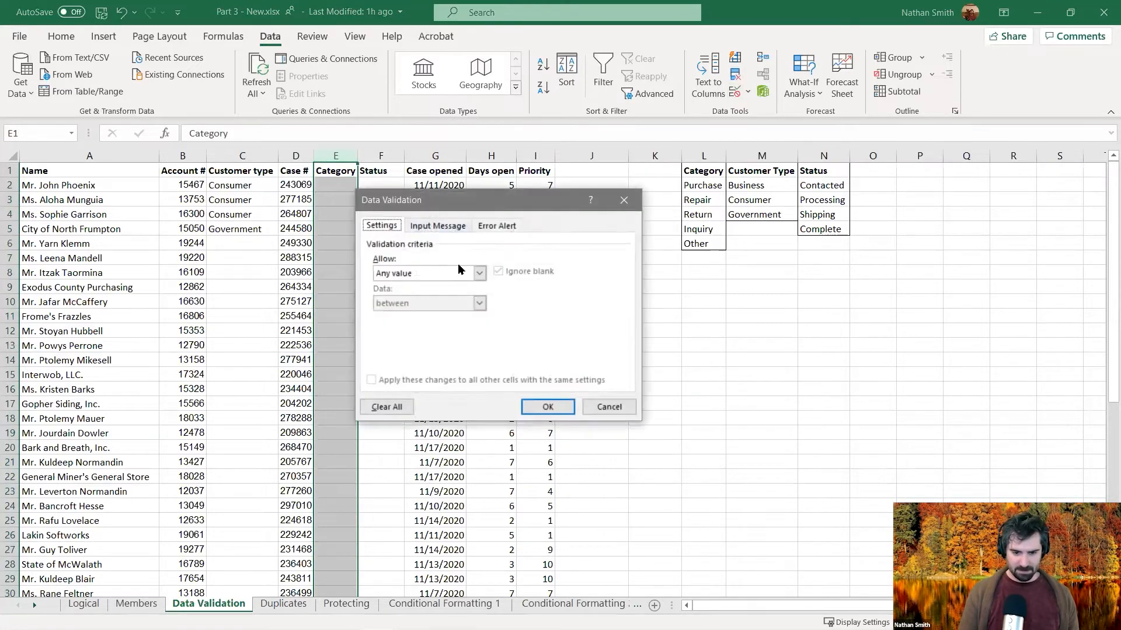
left_click(479, 273)
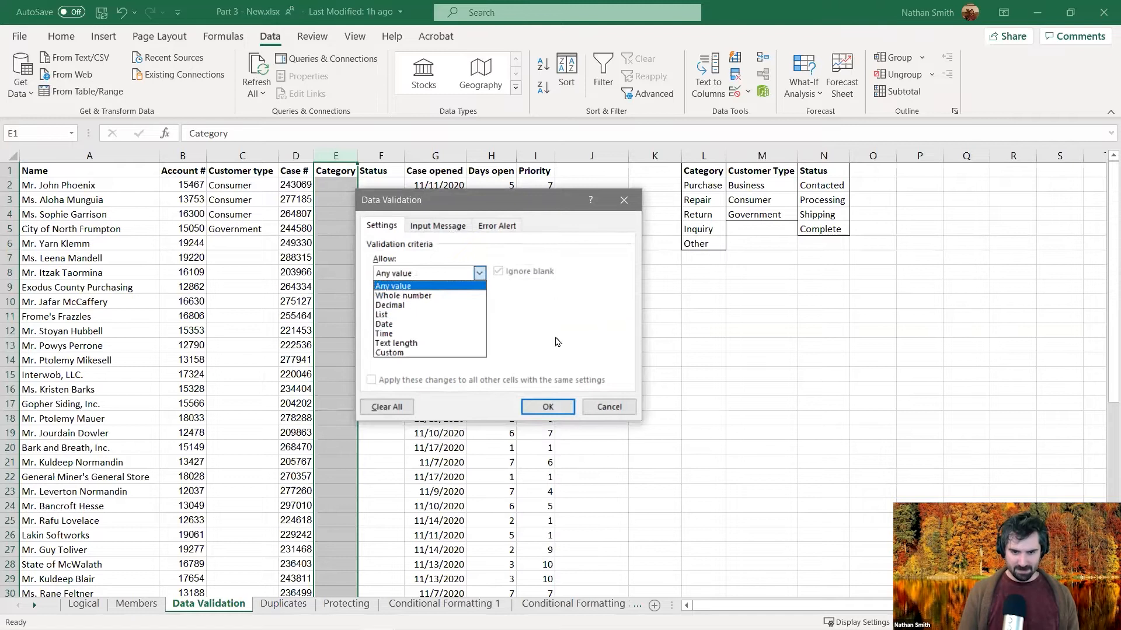
left_click(609, 407)
left_click(609, 407)
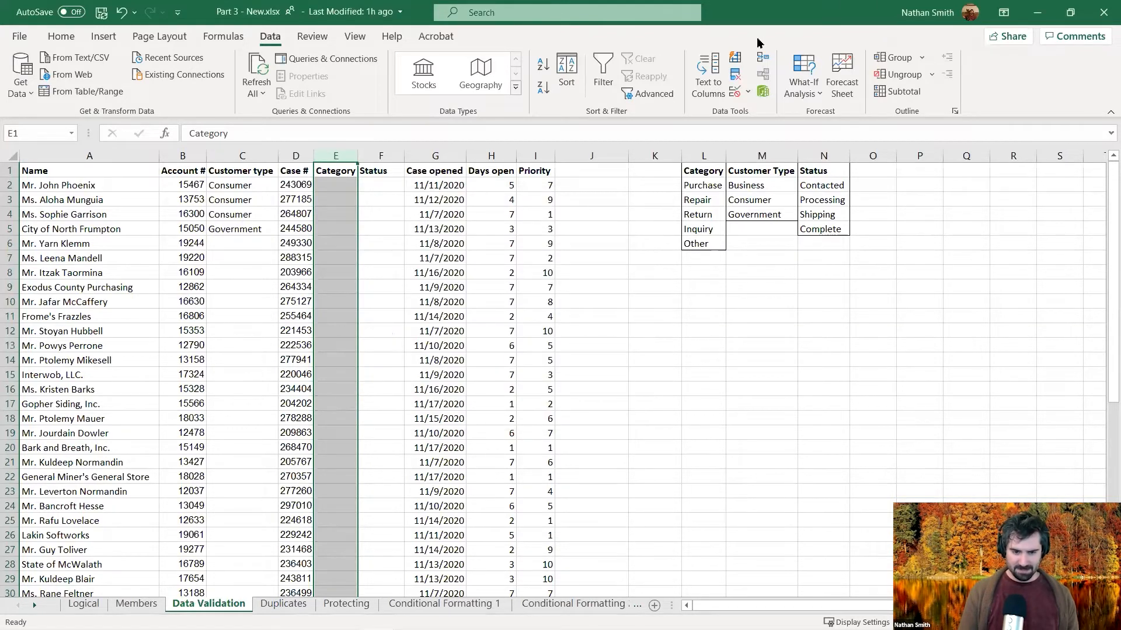
left_click(736, 90)
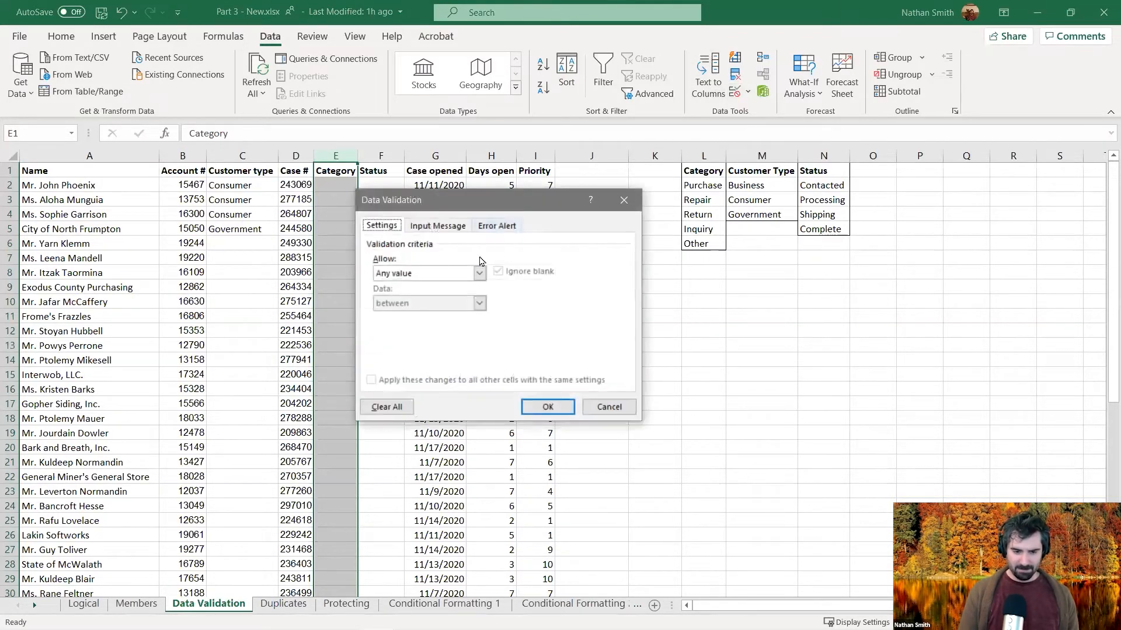
left_click(465, 279)
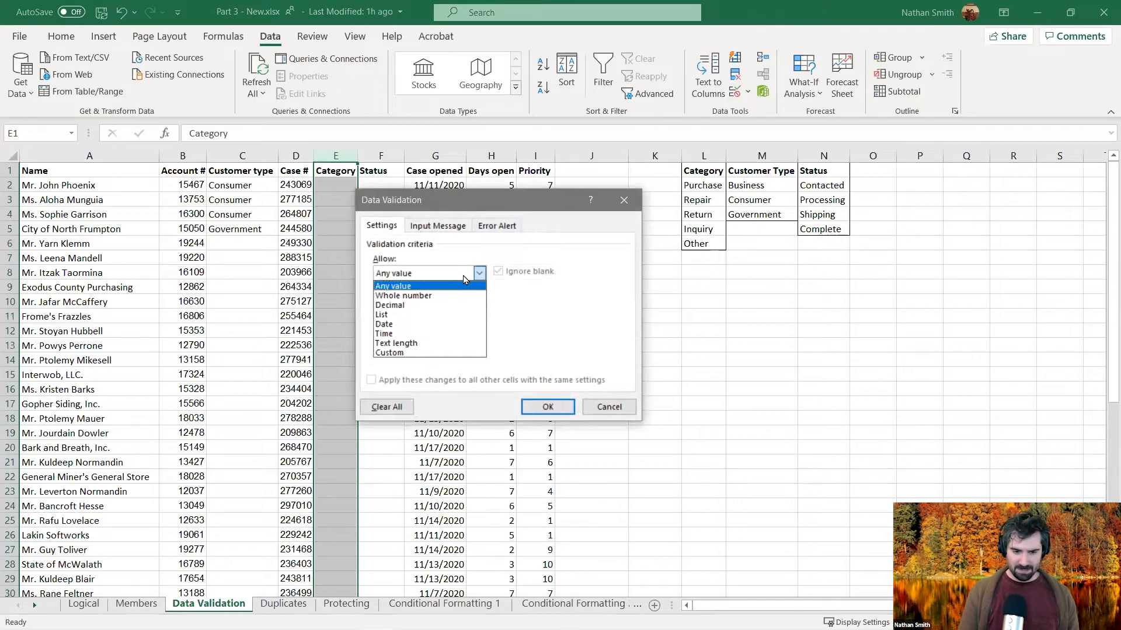
left_click(424, 315)
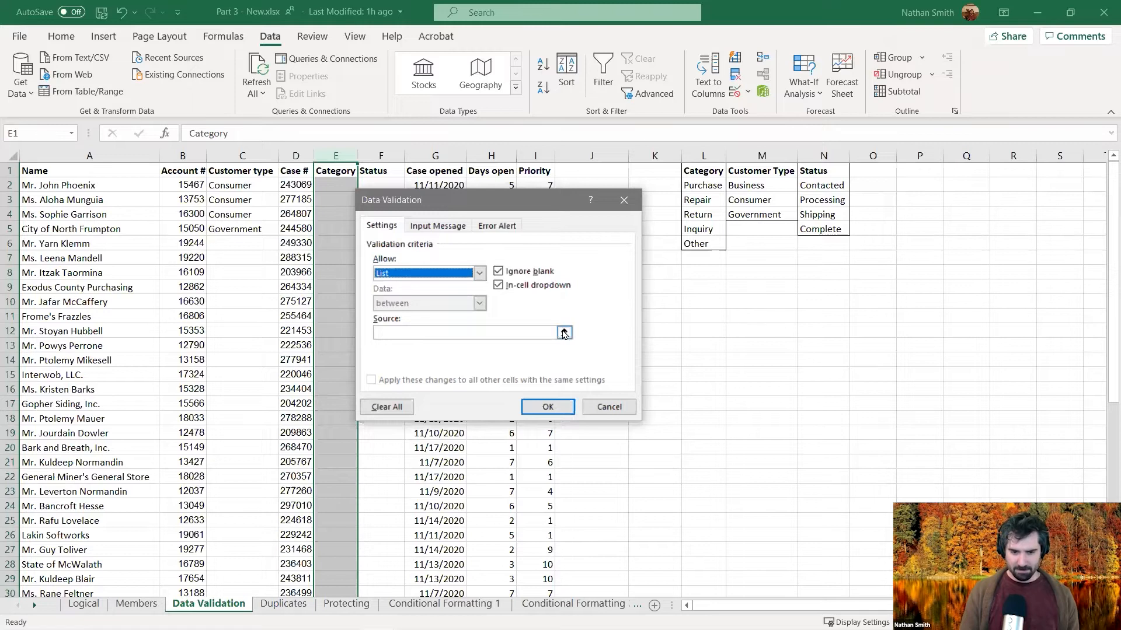
Step: Use the Category values in L2:L6 as the list source and apply the validation rule
left_click(563, 334)
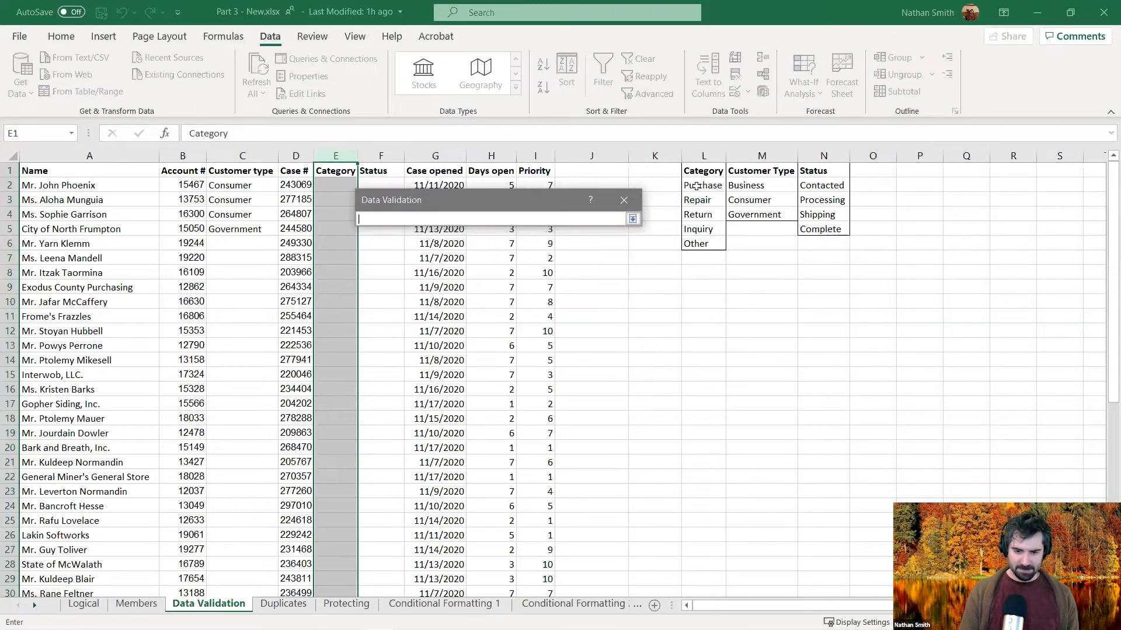
left_click_drag(696, 186, 701, 244)
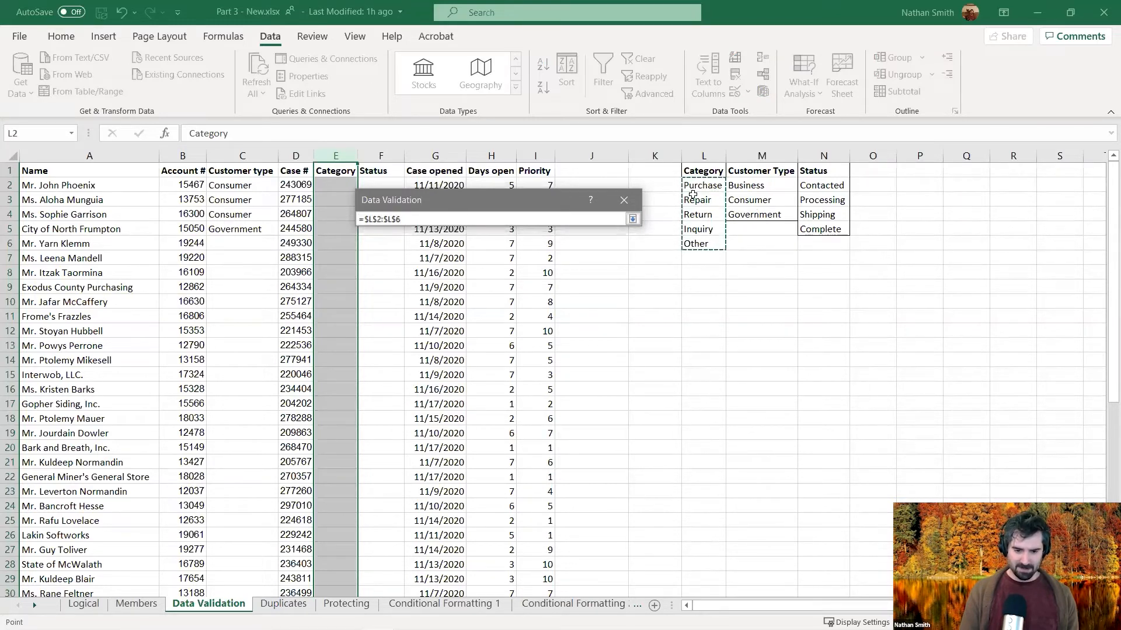
left_click(633, 220)
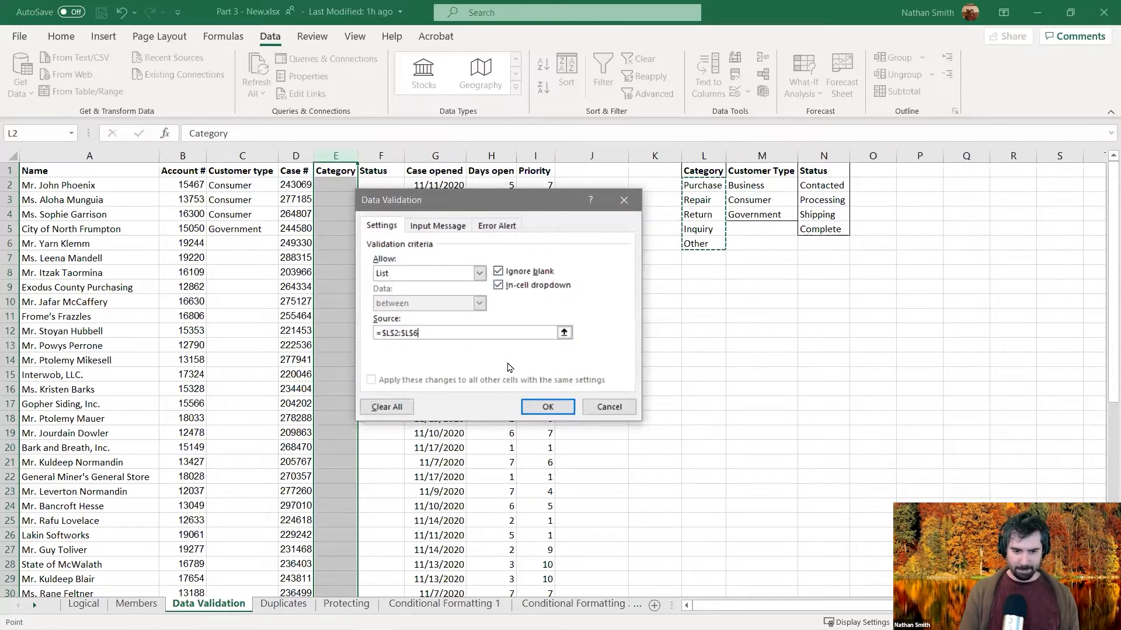
left_click(536, 404)
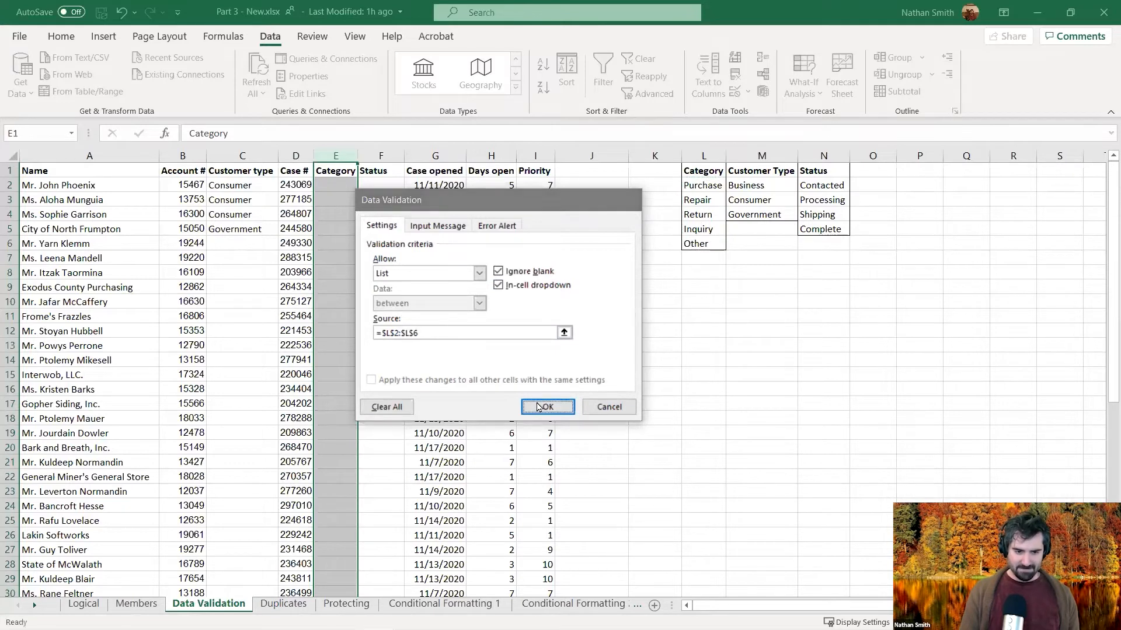
Step: Choose Repair from the in-cell dropdown of Category cell E2
left_click(354, 186)
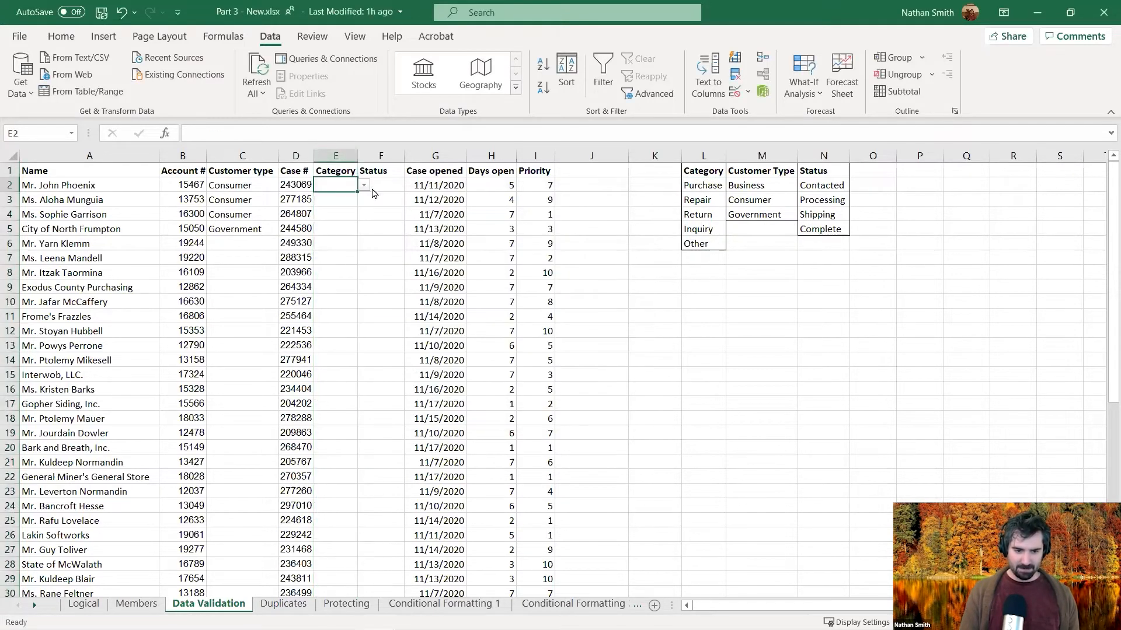
left_click(363, 187)
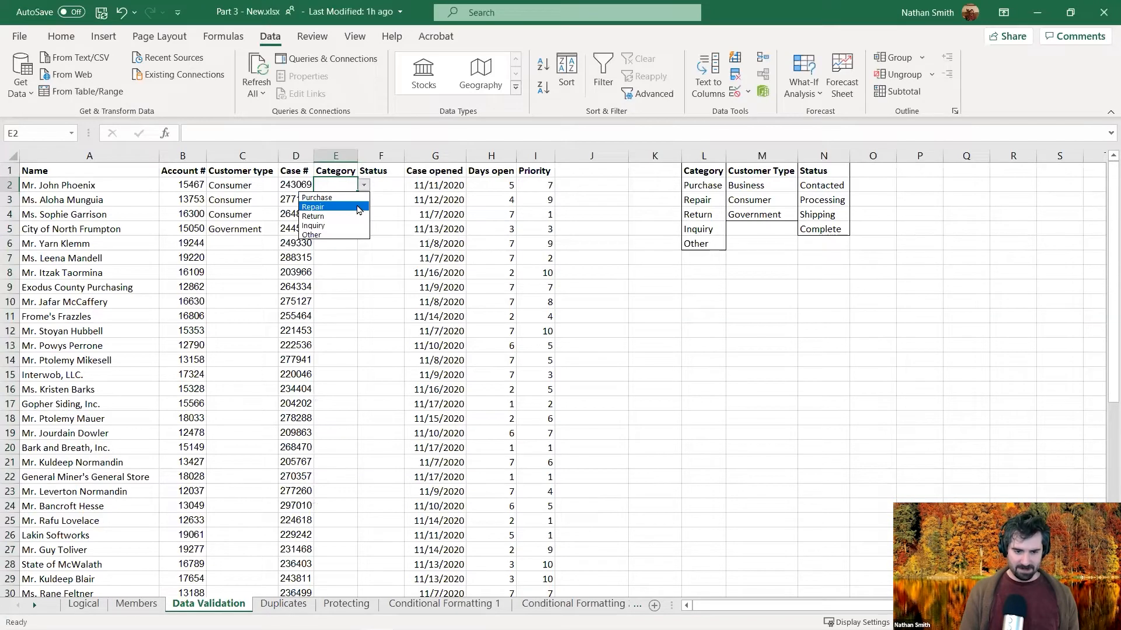
left_click(359, 207)
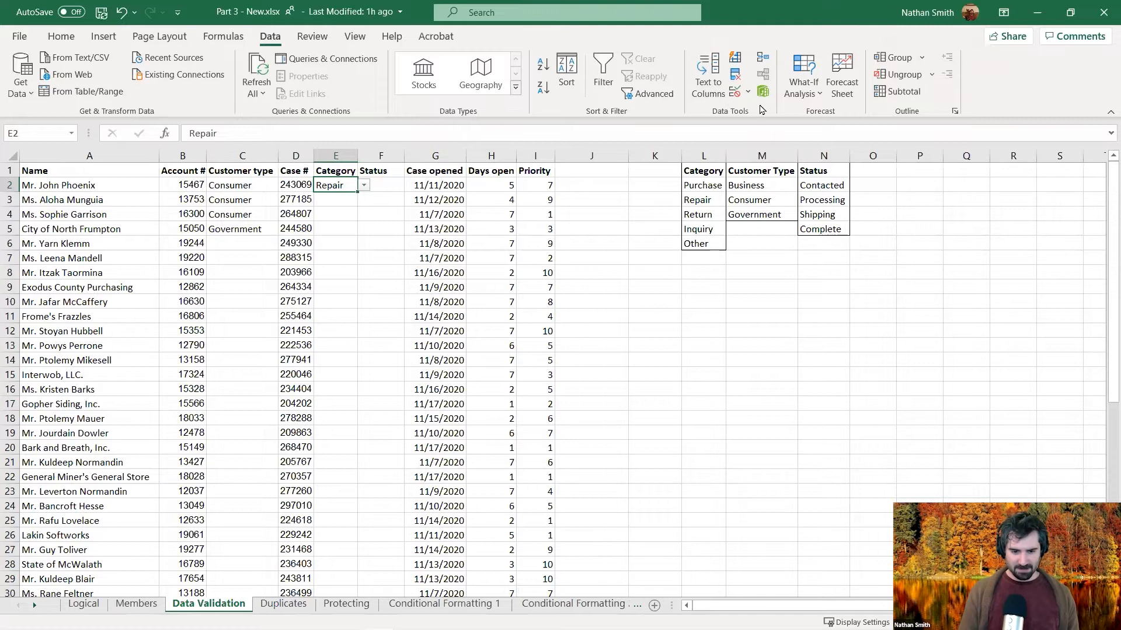
Step: Examine the kinds of values that the data validation settings of Category cell E2 can allow
left_click(735, 91)
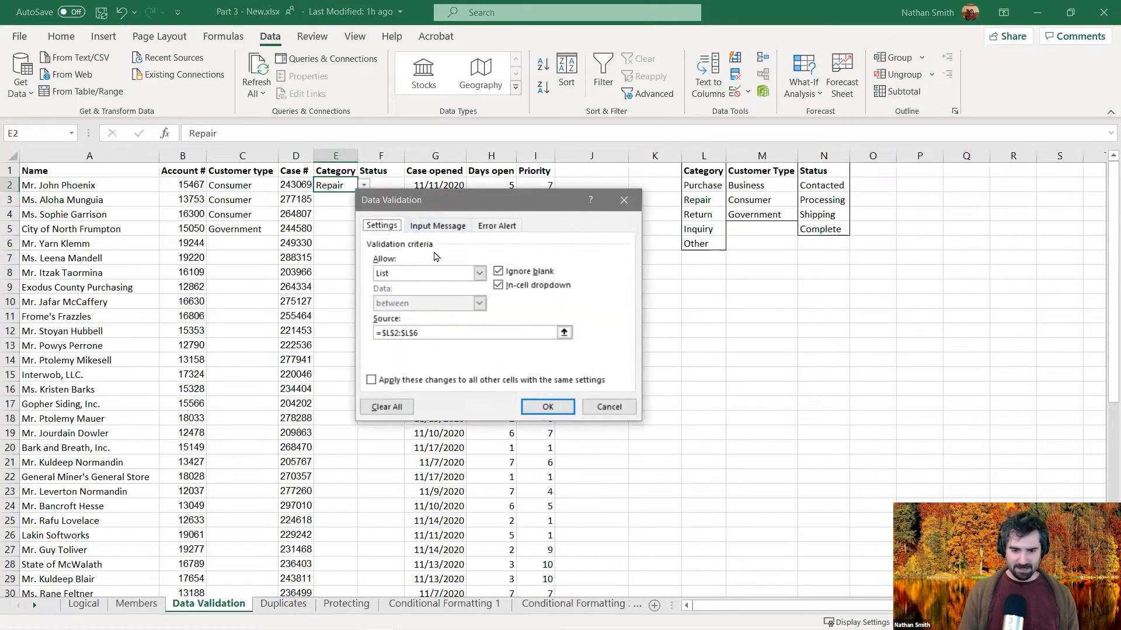
left_click(439, 273)
left_click(560, 248)
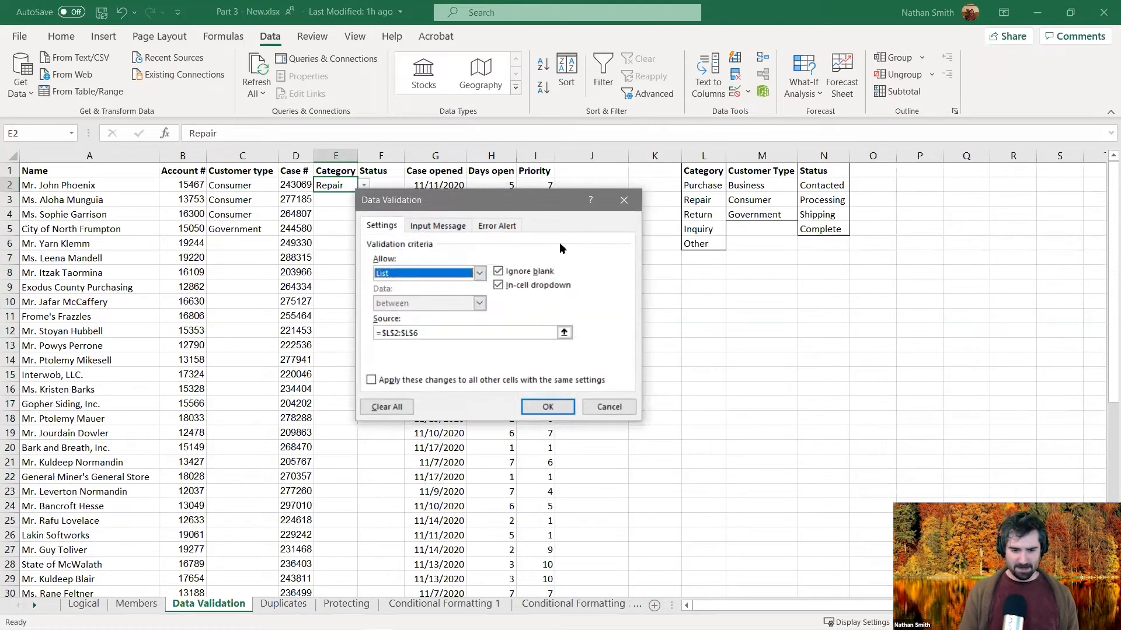
left_click(426, 273)
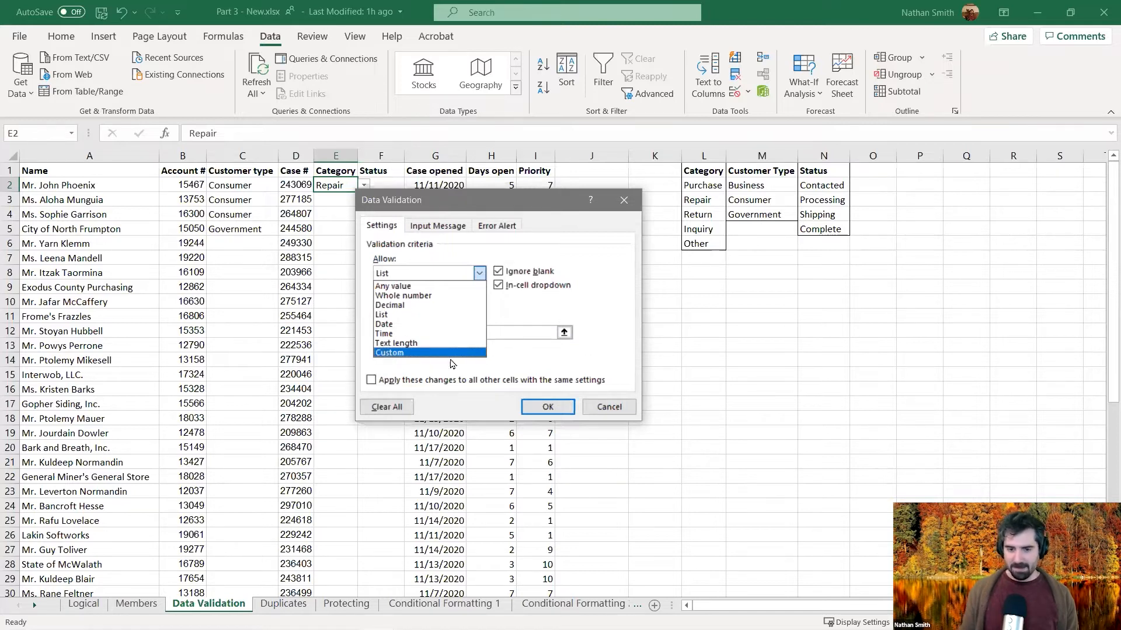
left_click(618, 304)
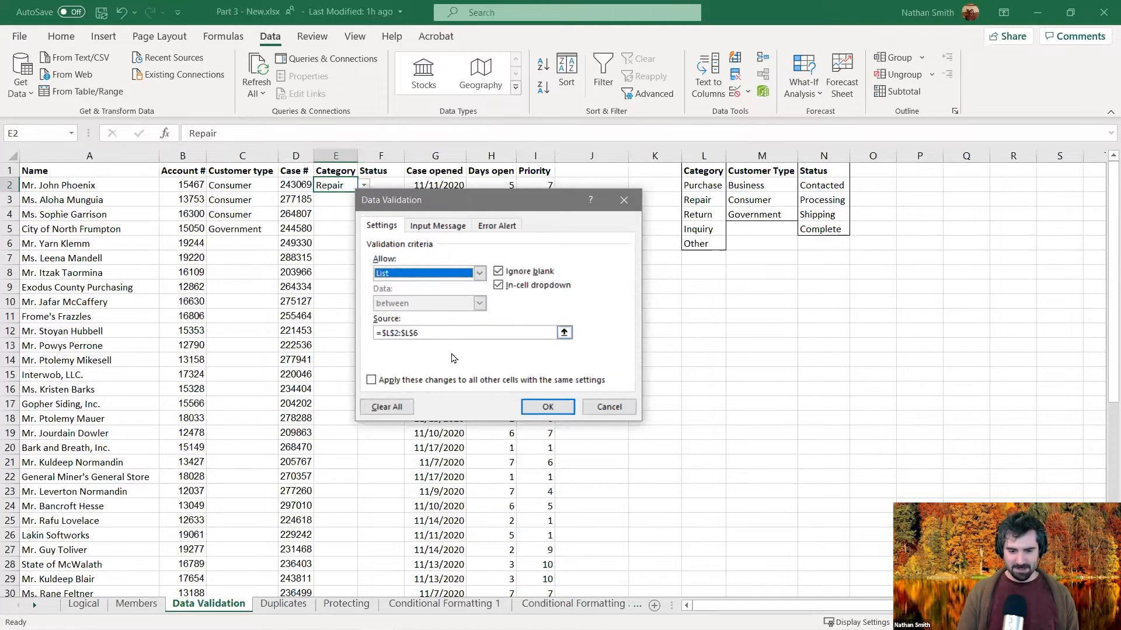
Step: Try allowing any value for all cells sharing the Category validation settings, and cancel the change
left_click(426, 382)
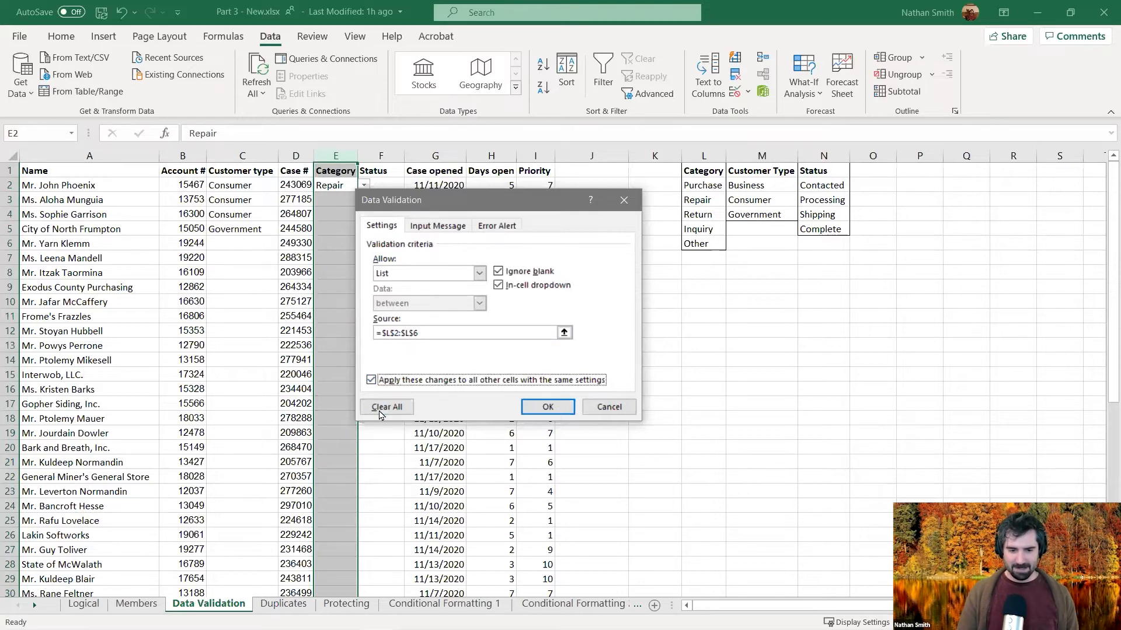
left_click(464, 274)
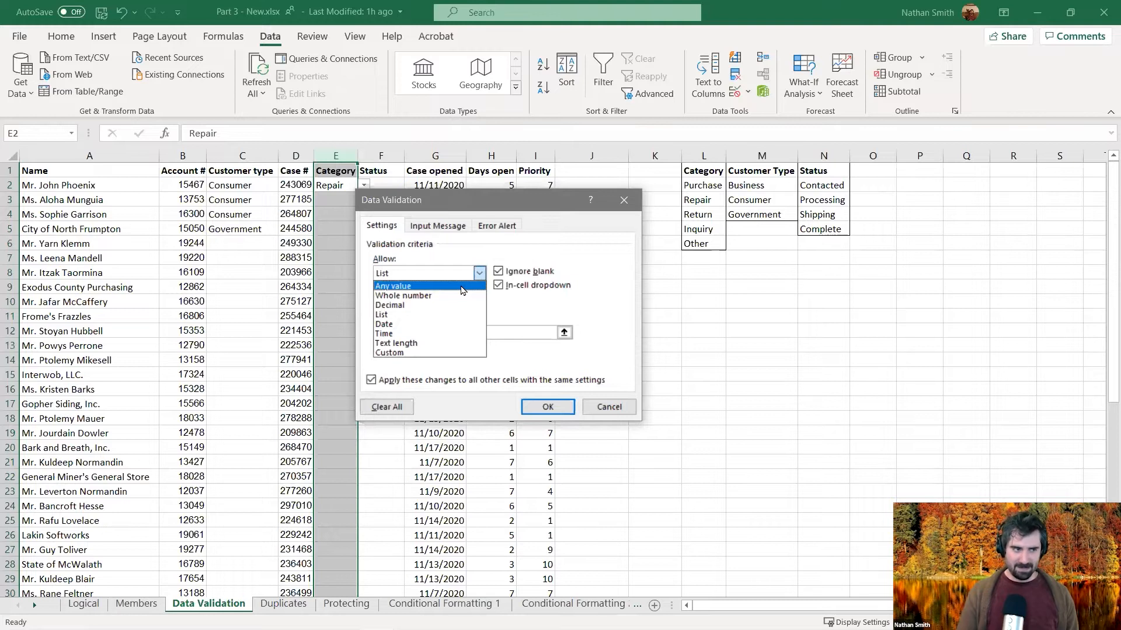
left_click(463, 290)
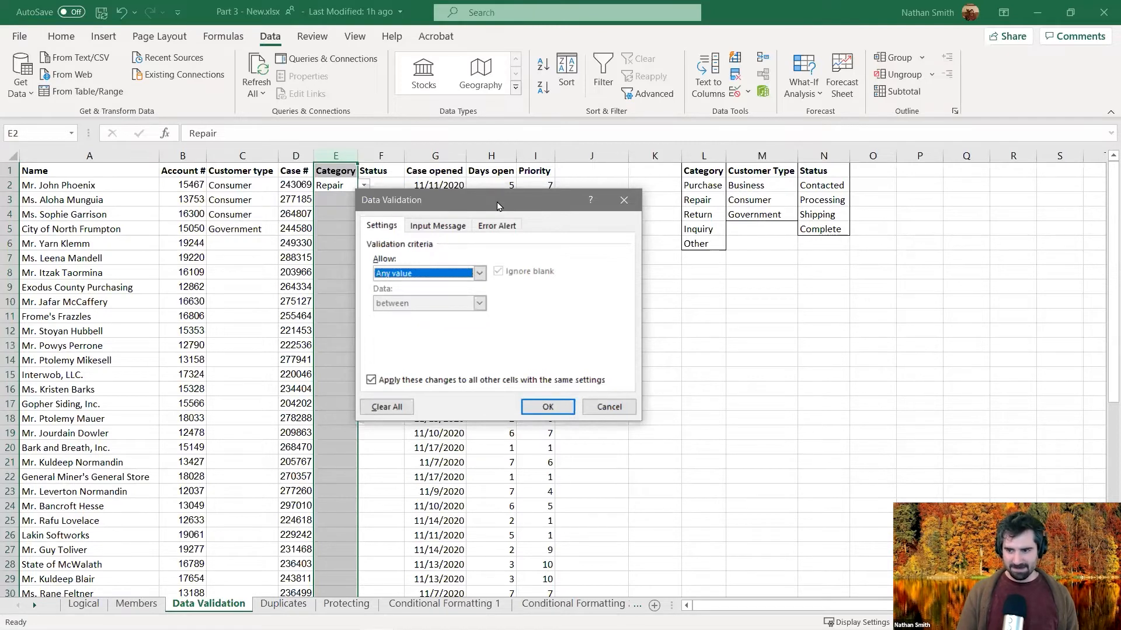
left_click_drag(498, 205, 656, 222)
left_click(766, 425)
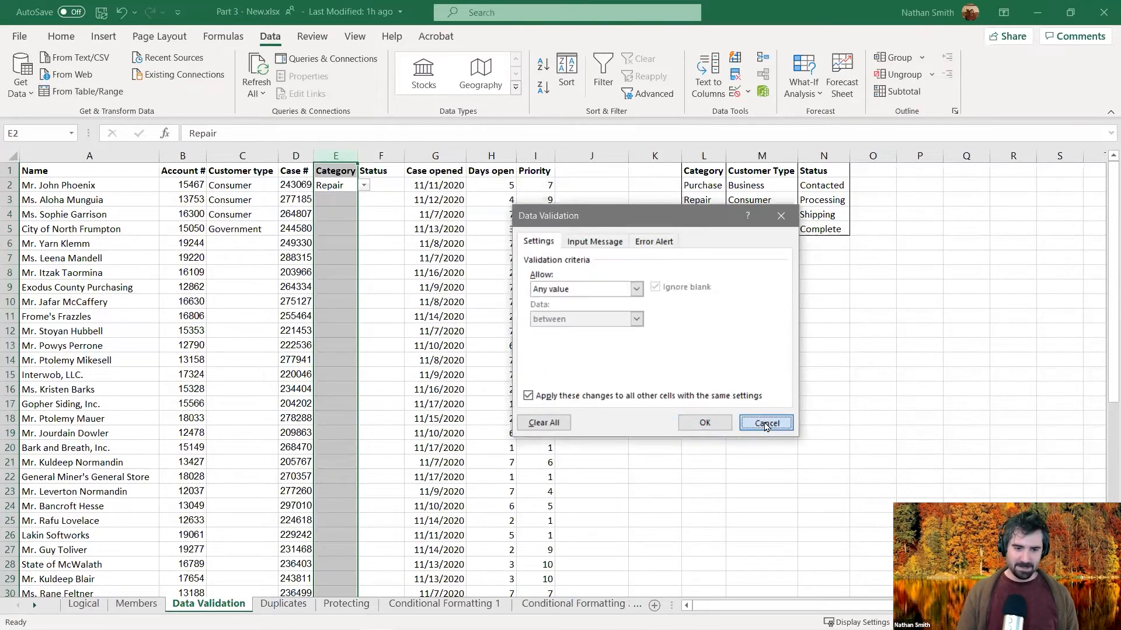
left_click(428, 319)
left_click(379, 291)
left_click(364, 205)
left_click(371, 185)
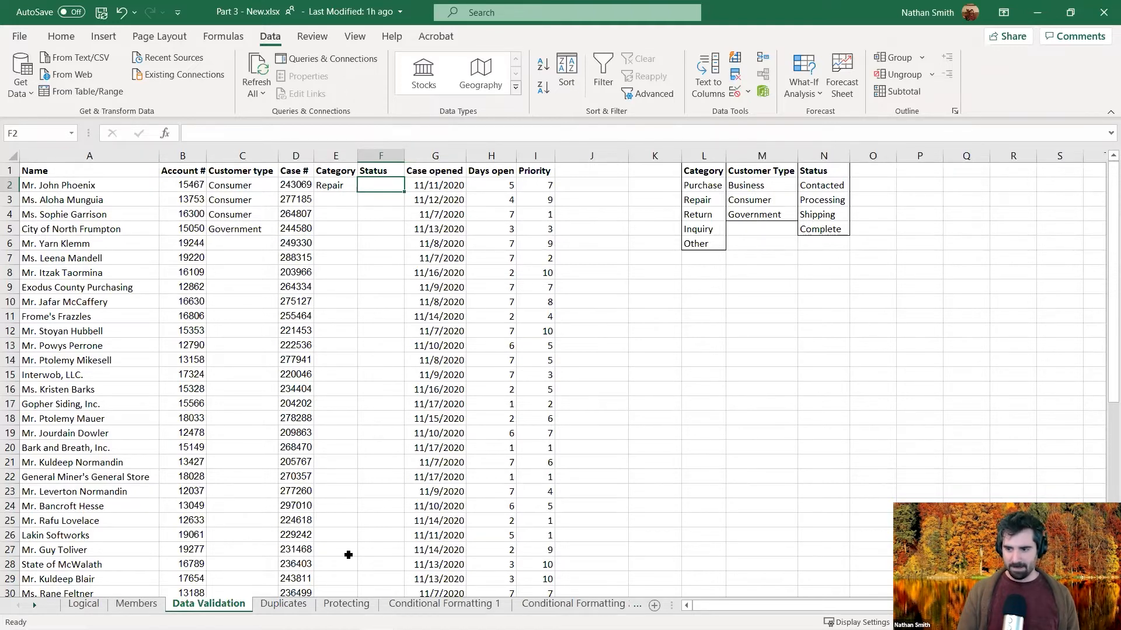
Step: Open the Duplicates sheet and look through its contact records for repeated entries
left_click(284, 604)
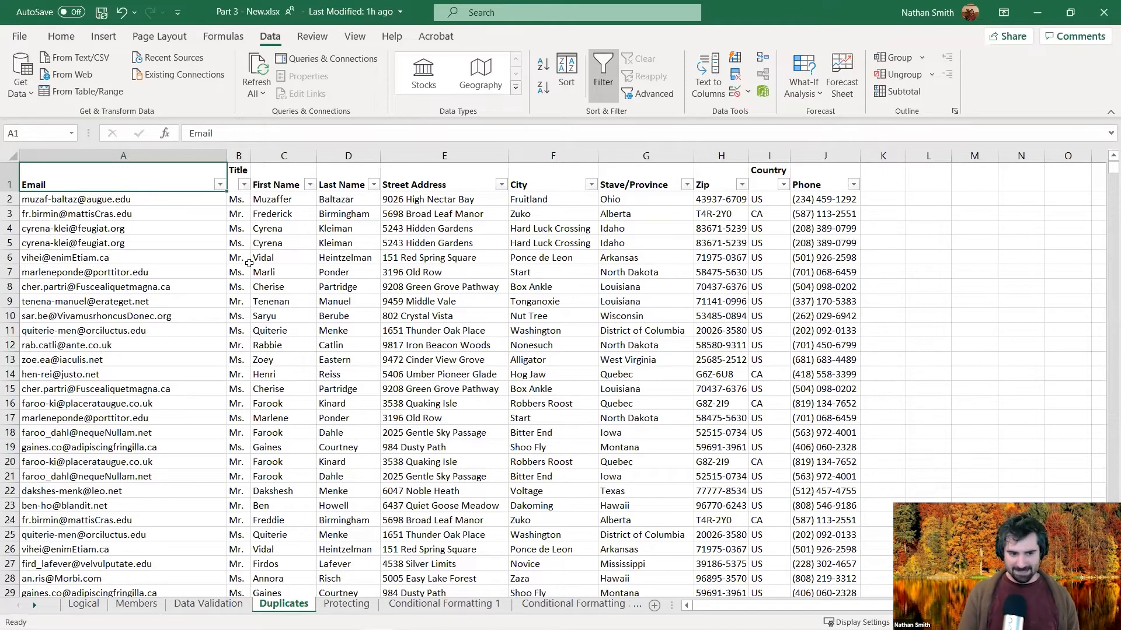
scroll(249, 263, "down", 8)
scroll(184, 266, "up", 8)
scroll(187, 281, "down", 10)
scroll(188, 290, "up", 10)
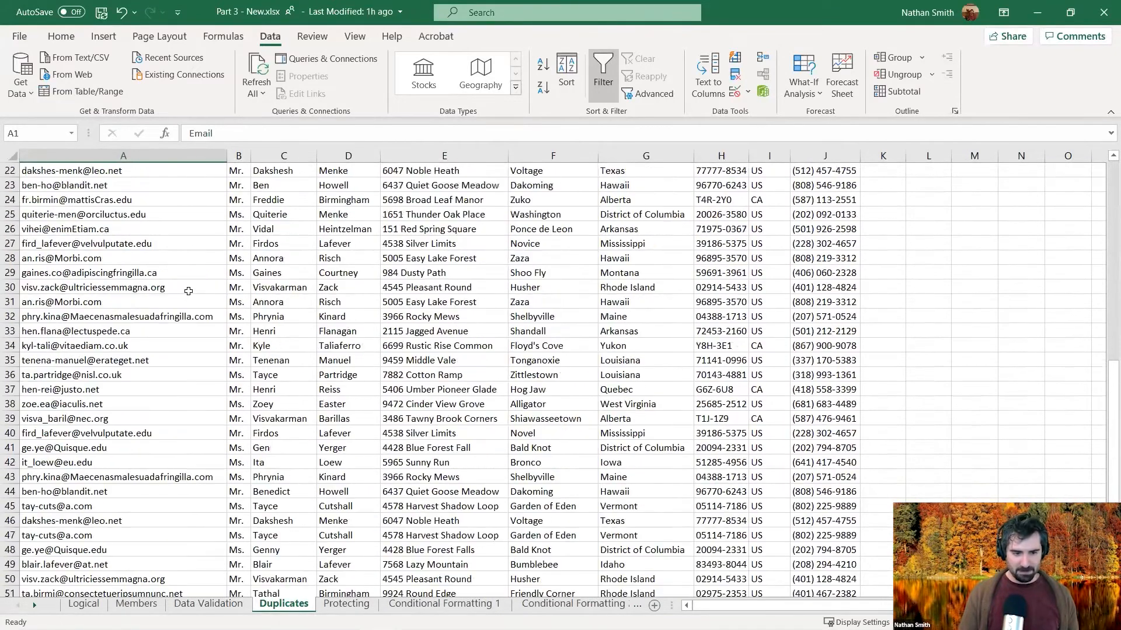
Step: Compare the contact rows from the first to the last record to spot entries with matching e-mail addresses
scroll(119, 288, "down", 9)
scroll(119, 288, "up", 9)
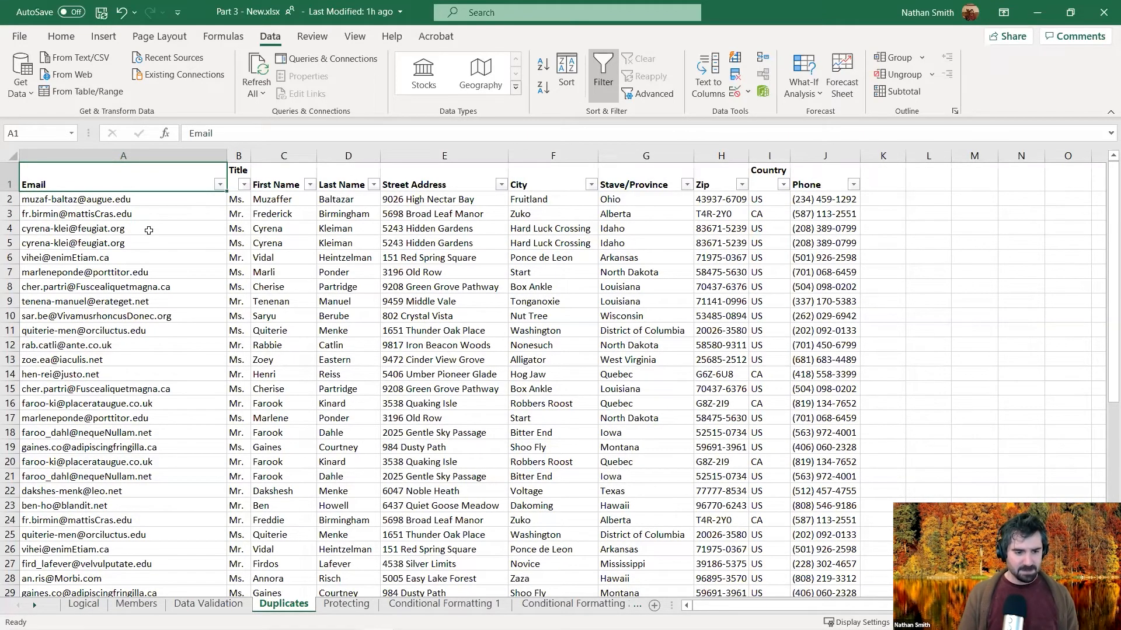
scroll(149, 230, "down", 20)
scroll(149, 230, "up", 13)
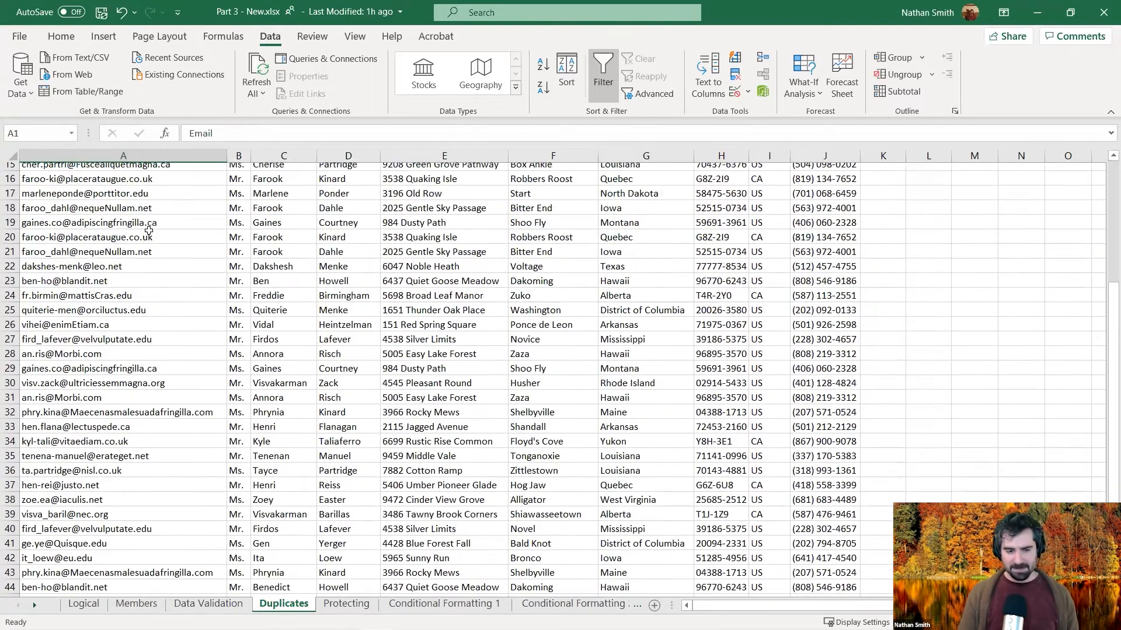
scroll(148, 231, "up", 5)
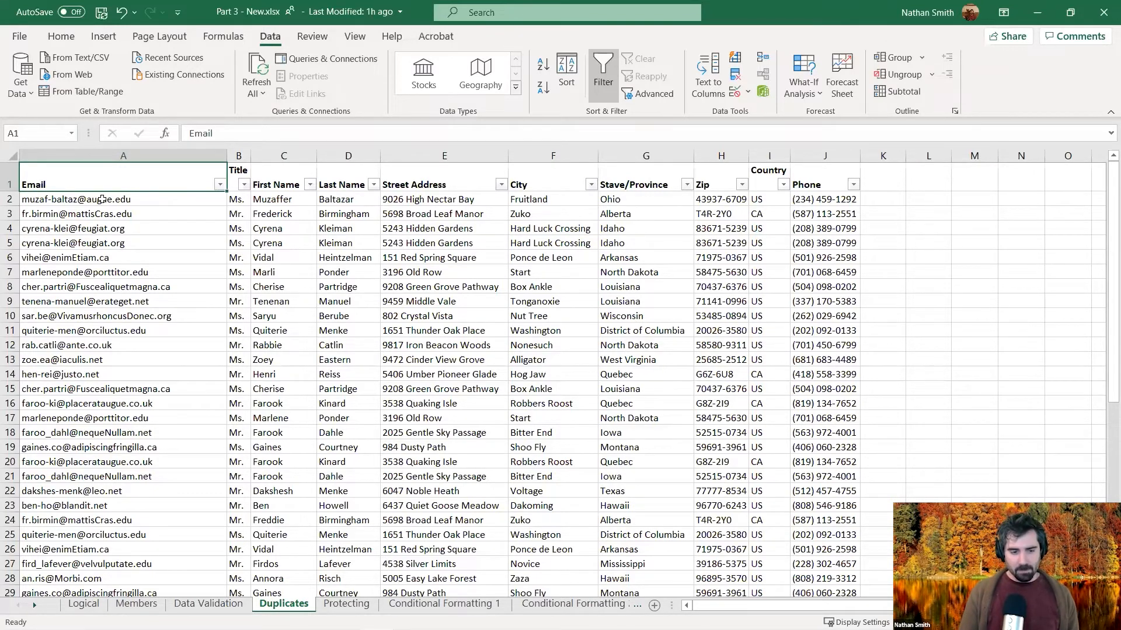
left_click(143, 198)
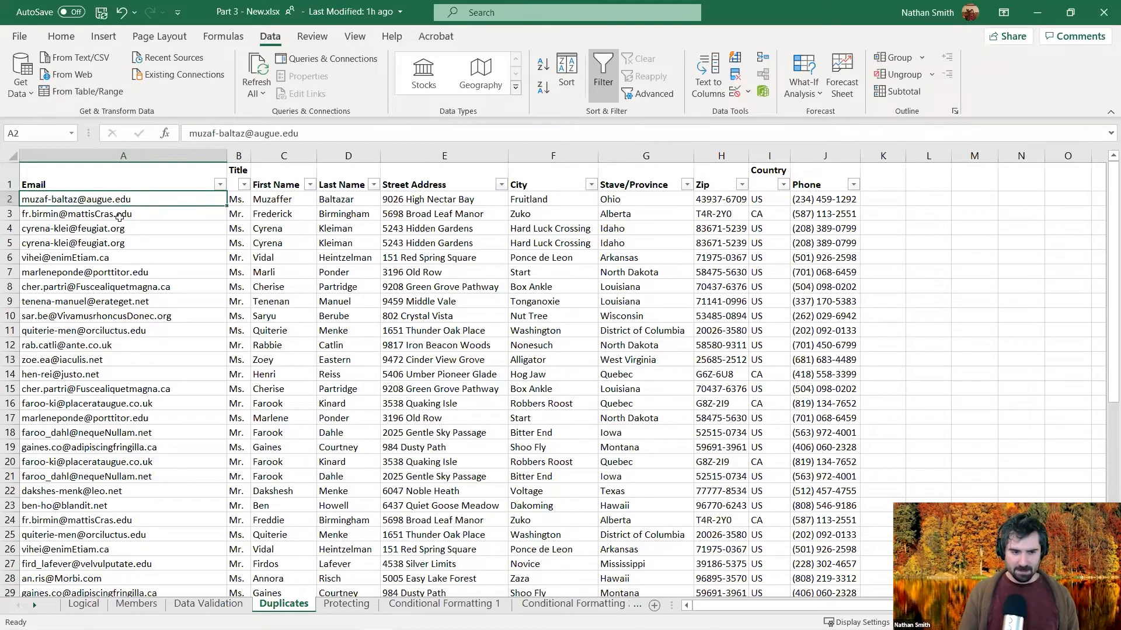
left_click(76, 174)
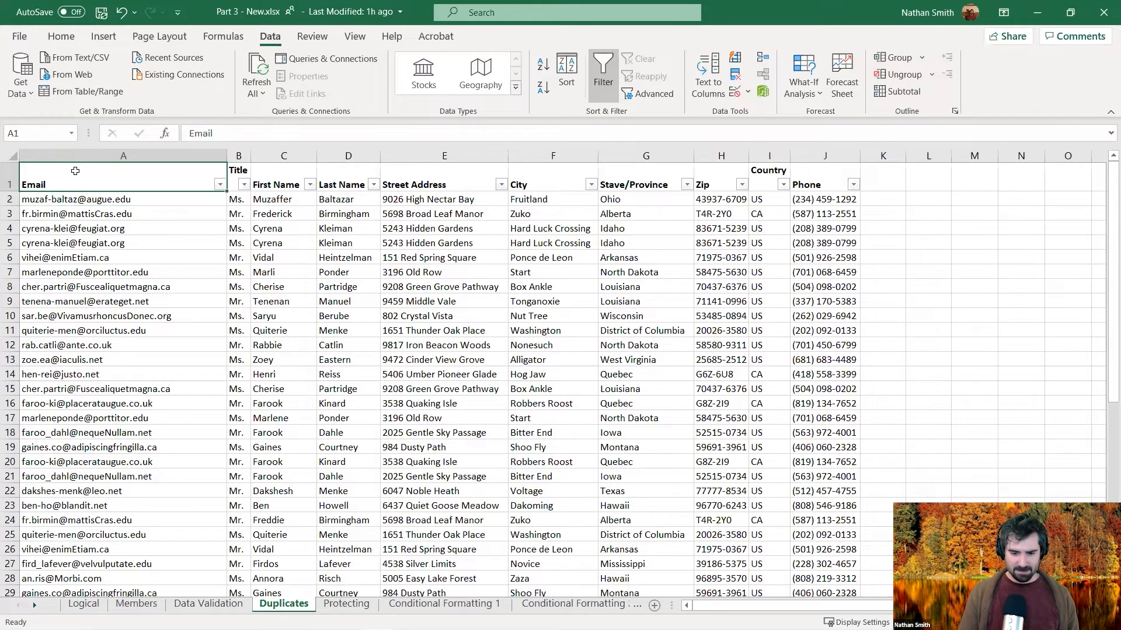
Step: Select the whole contact table including its header row, range A1:J51
left_click_drag(103, 178, 591, 547)
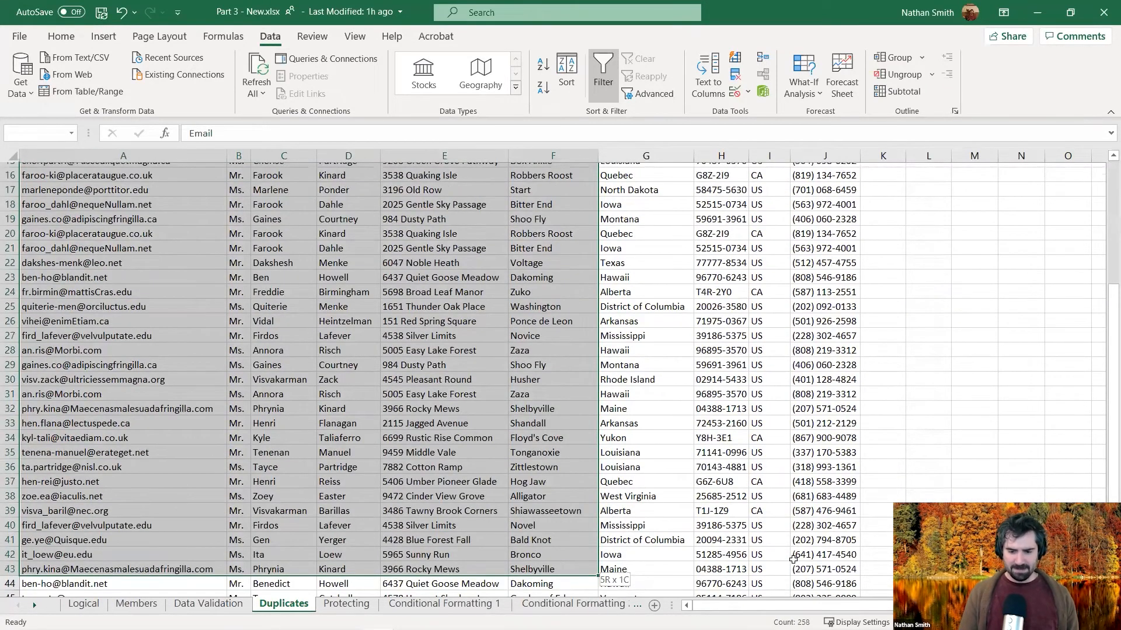
left_click_drag(792, 559, 862, 578)
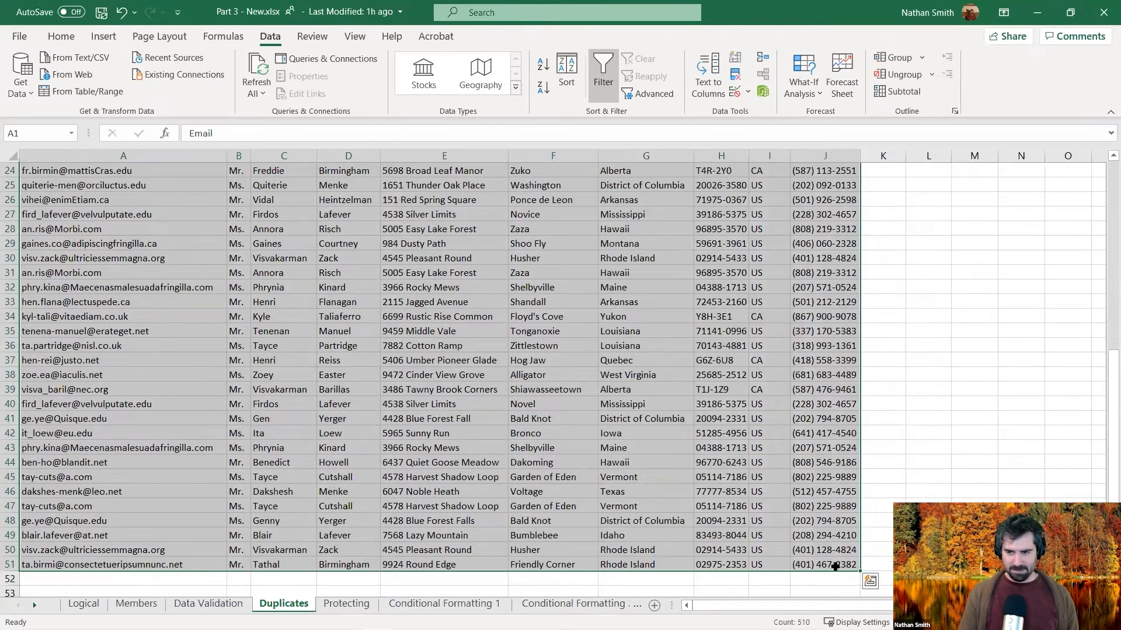
left_click(833, 533)
left_click(841, 565)
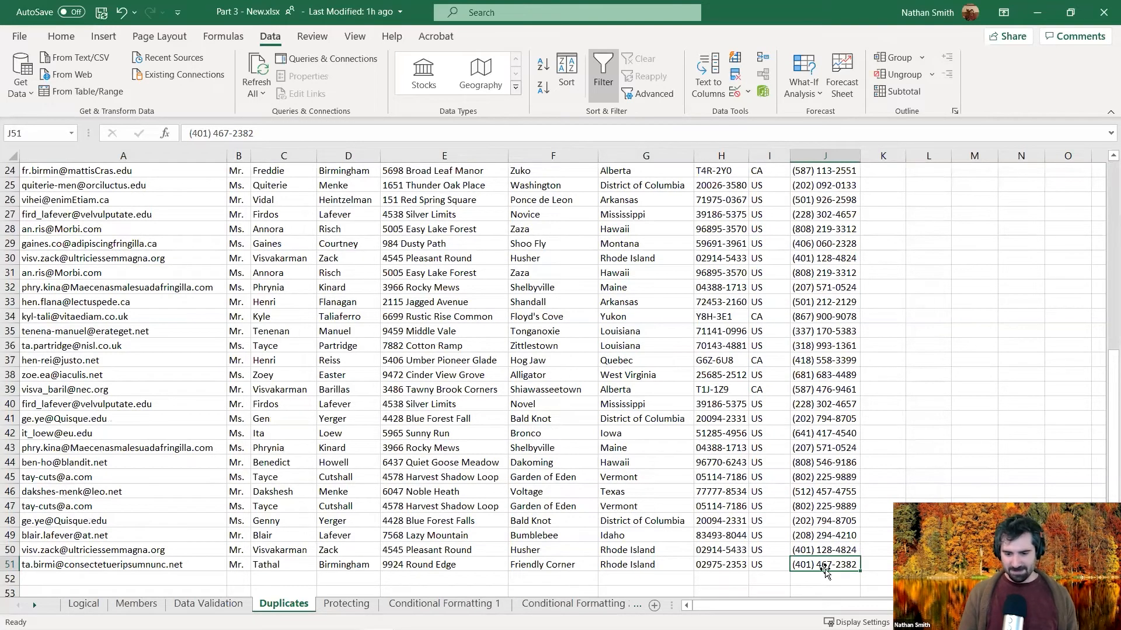
mouse_move(826, 564)
left_mouse_down()
mouse_move(514, 339)
mouse_move(182, 167)
mouse_move(51, 39)
left_mouse_up()
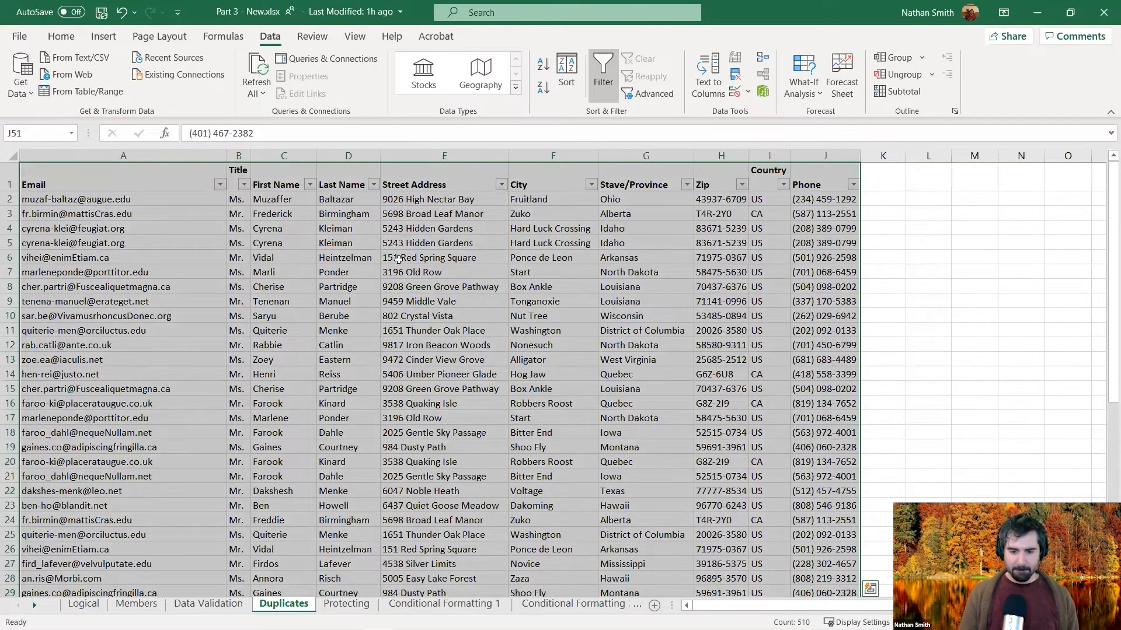
scroll(650, 355, "down", 5)
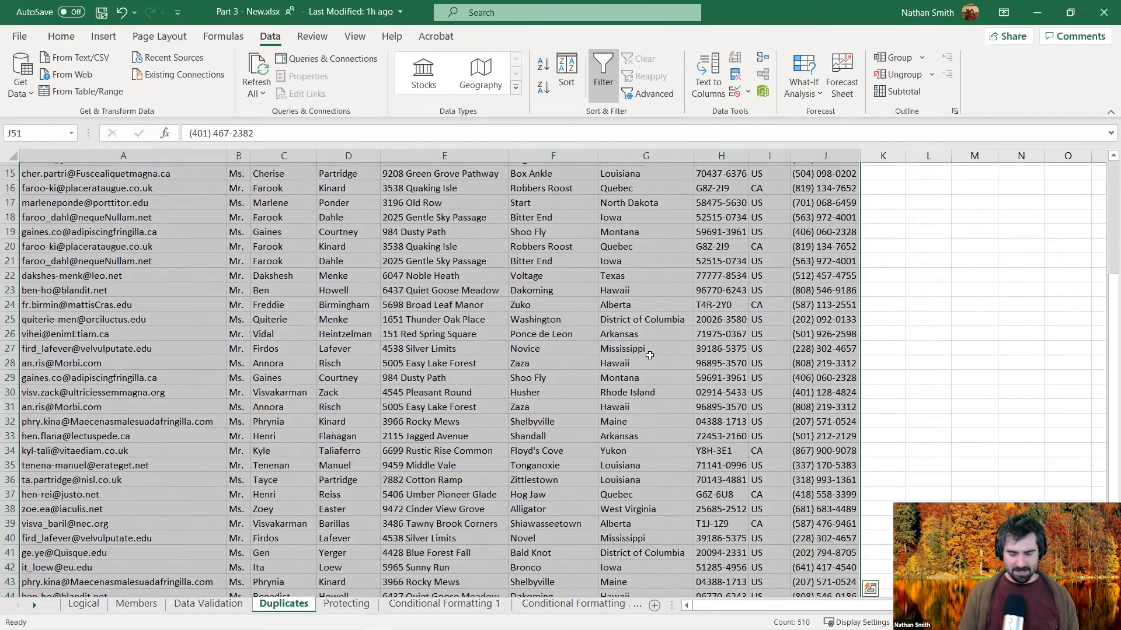
scroll(649, 355, "down", 4)
scroll(521, 288, "up", 9)
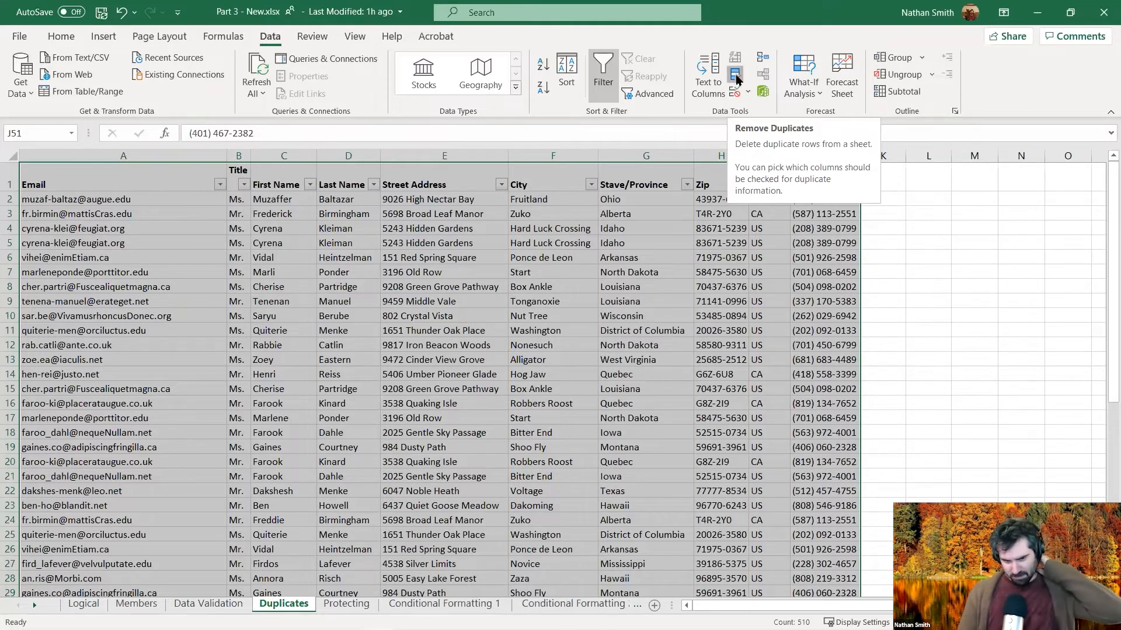
Step: Open Remove Duplicates for the selected table and switch the headers option off and back on to compare the column lists
left_click(736, 80)
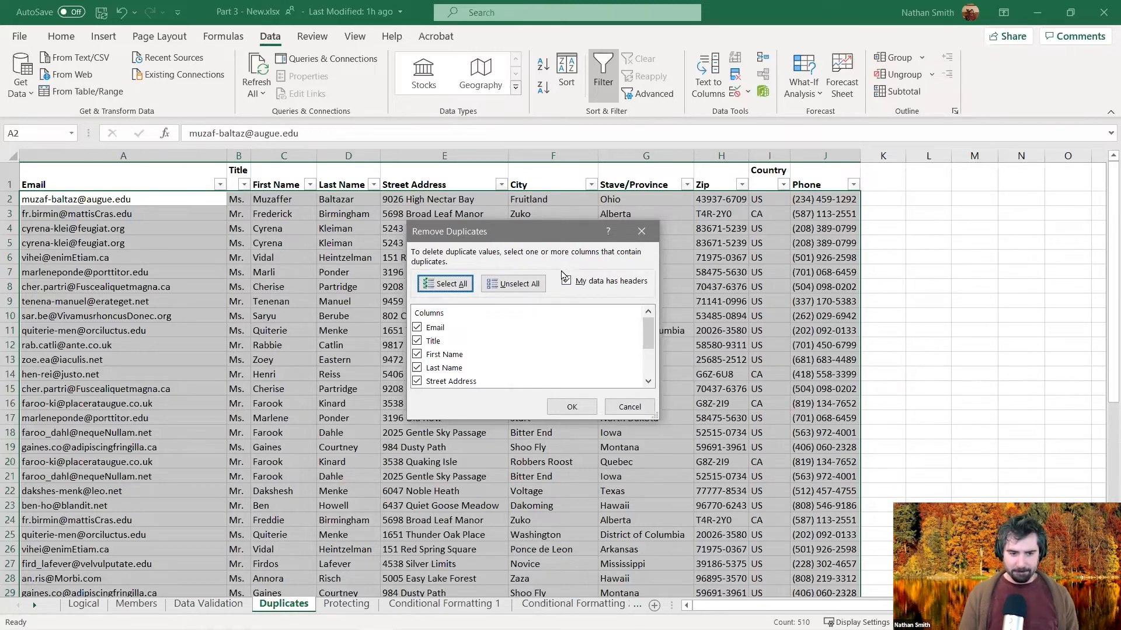
left_click(566, 281)
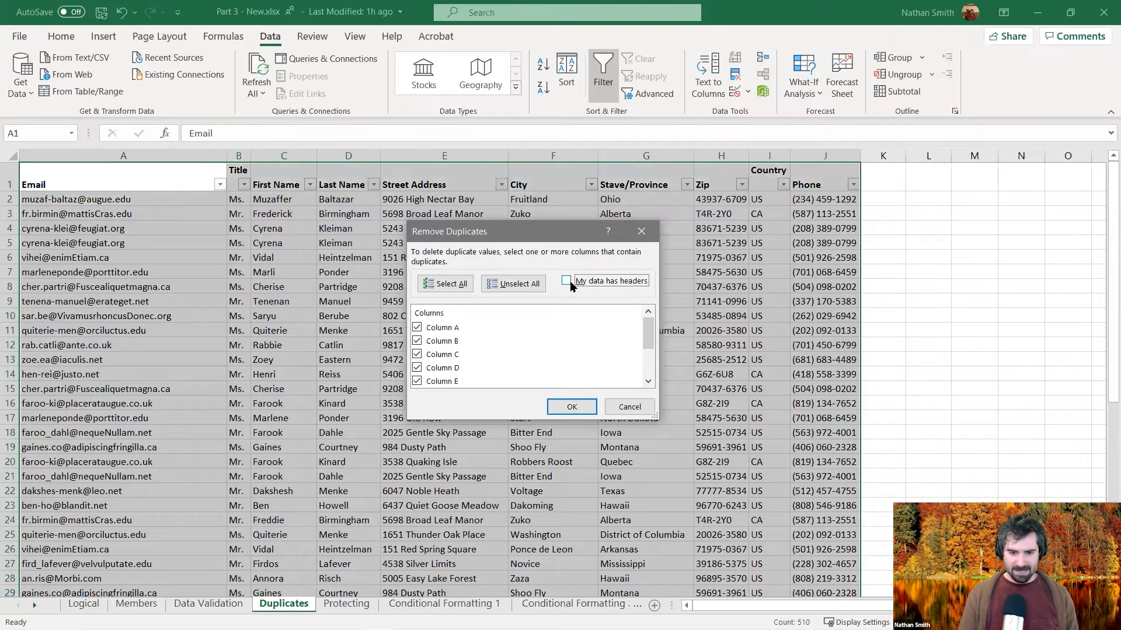
left_click(568, 281)
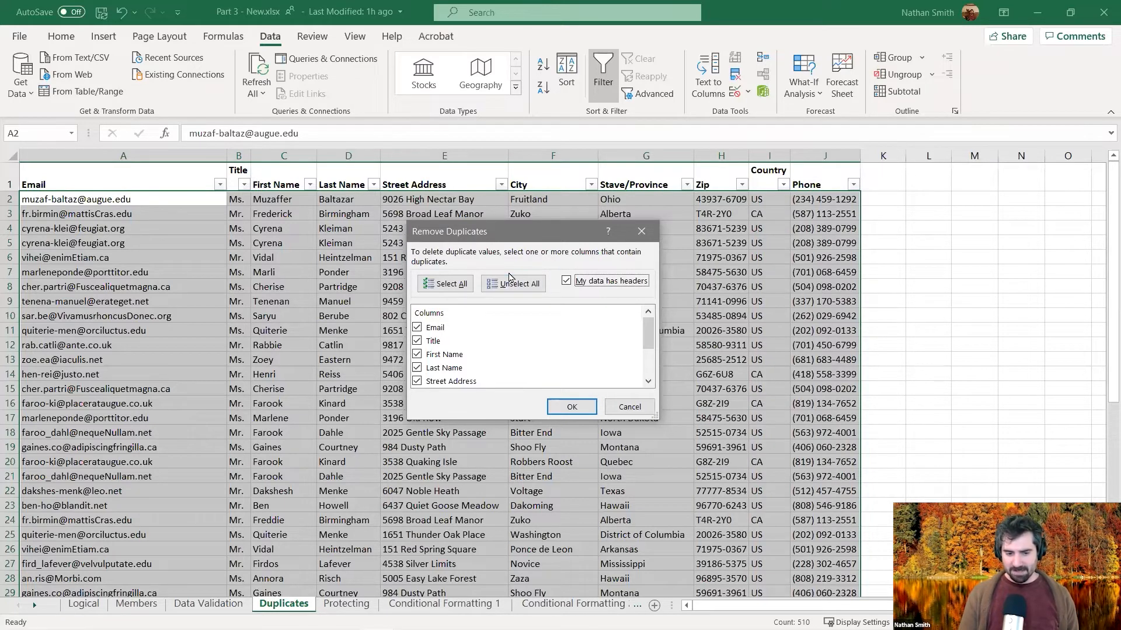
scroll(476, 328, "down", 3)
scroll(474, 336, "up", 3)
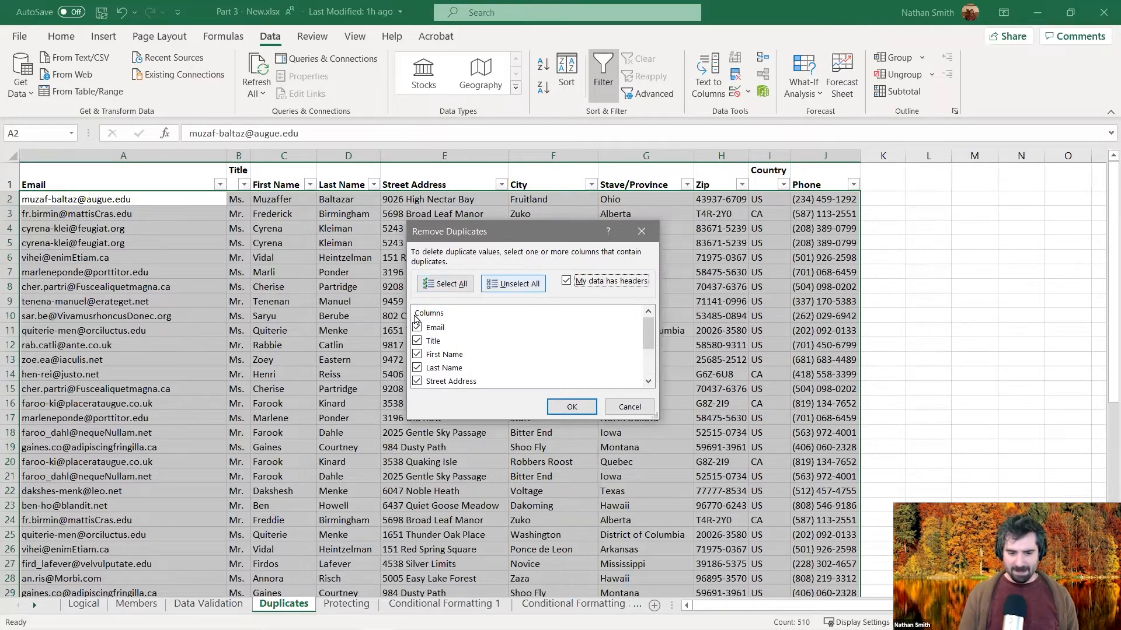
Step: Remove the contact rows that are duplicated across all columns, keeping every column from Email to Phone included
scroll(451, 350, "down", 2)
scroll(451, 368, "up", 2)
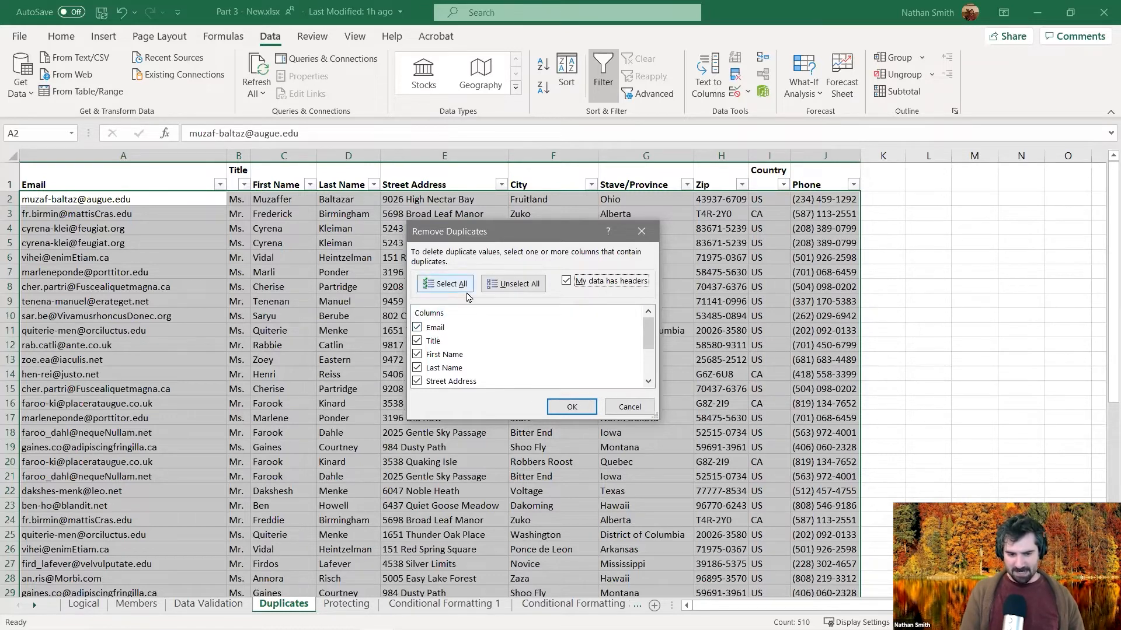
scroll(466, 340, "down", 2)
scroll(465, 350, "up", 2)
scroll(470, 362, "down", 2)
left_click(570, 417)
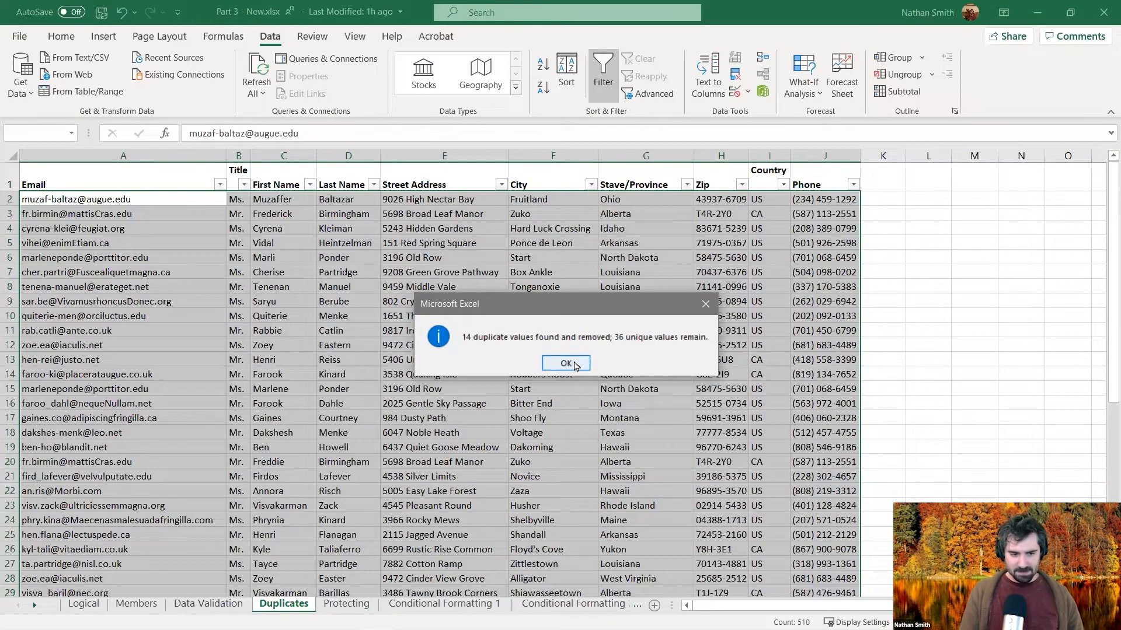
left_click(565, 363)
Step: Check the remaining contact rows for near-duplicates that share an e-mail but differ in other fields
scroll(357, 321, "up", 9)
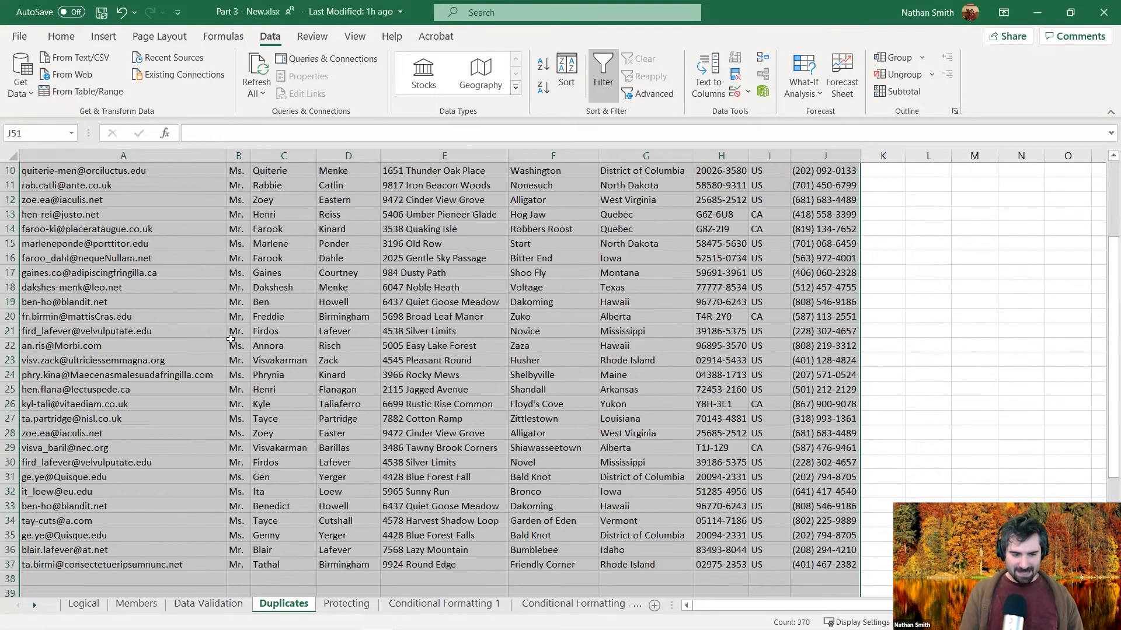
scroll(231, 339, "up", 3)
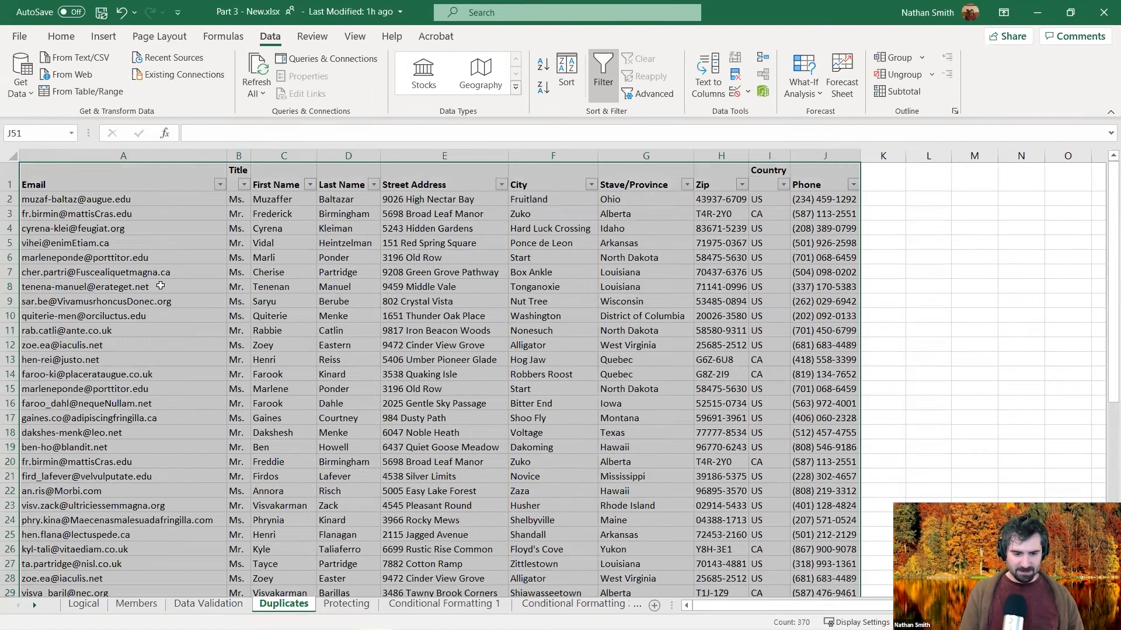
scroll(161, 285, "down", 2)
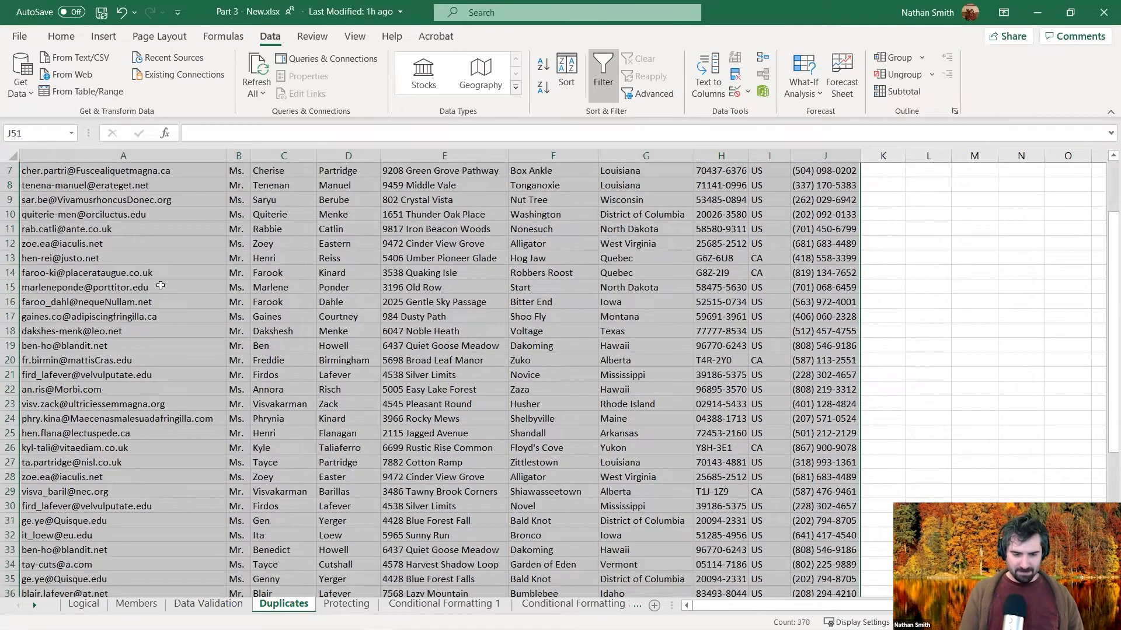
scroll(161, 286, "down", 2)
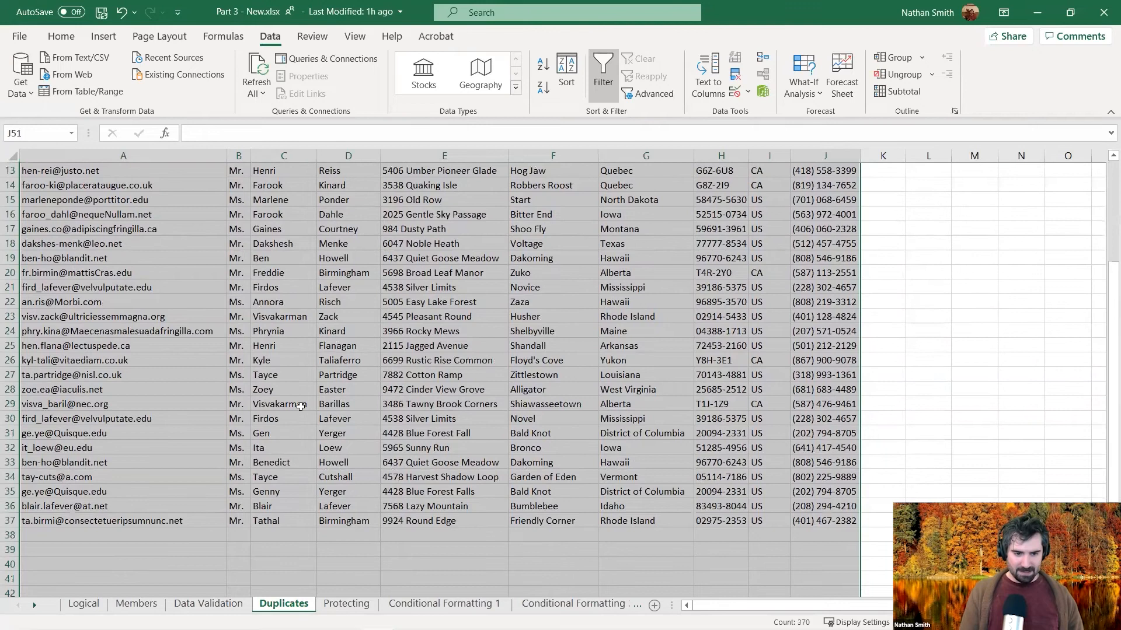
scroll(300, 406, "up", 4)
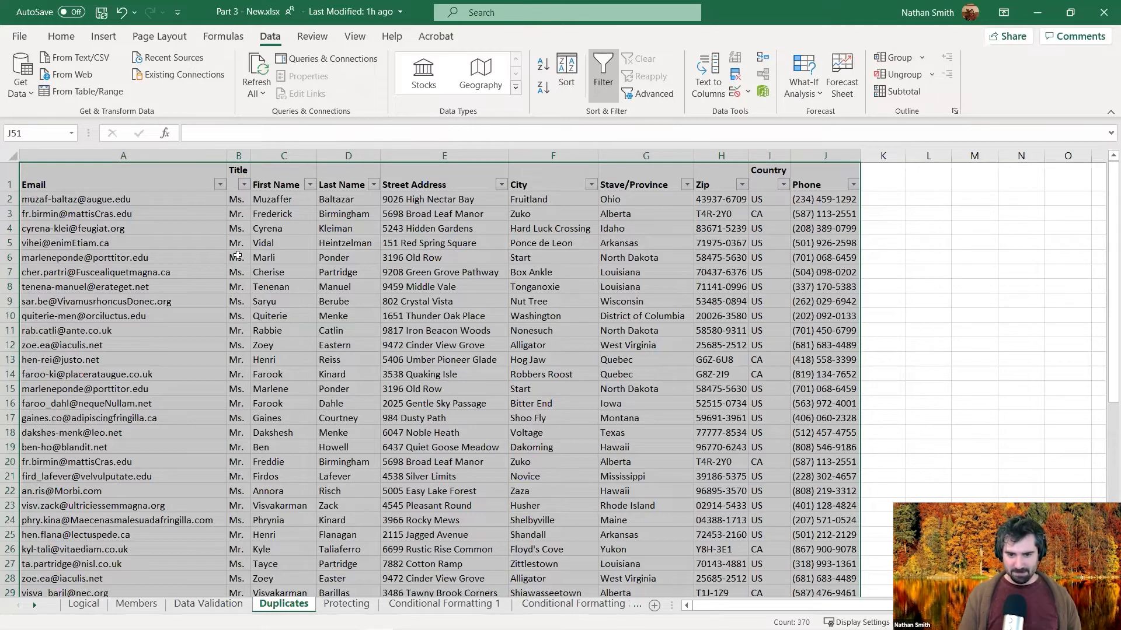
Step: Remove duplicate rows from the contact table again, comparing only the Email column
left_click(736, 75)
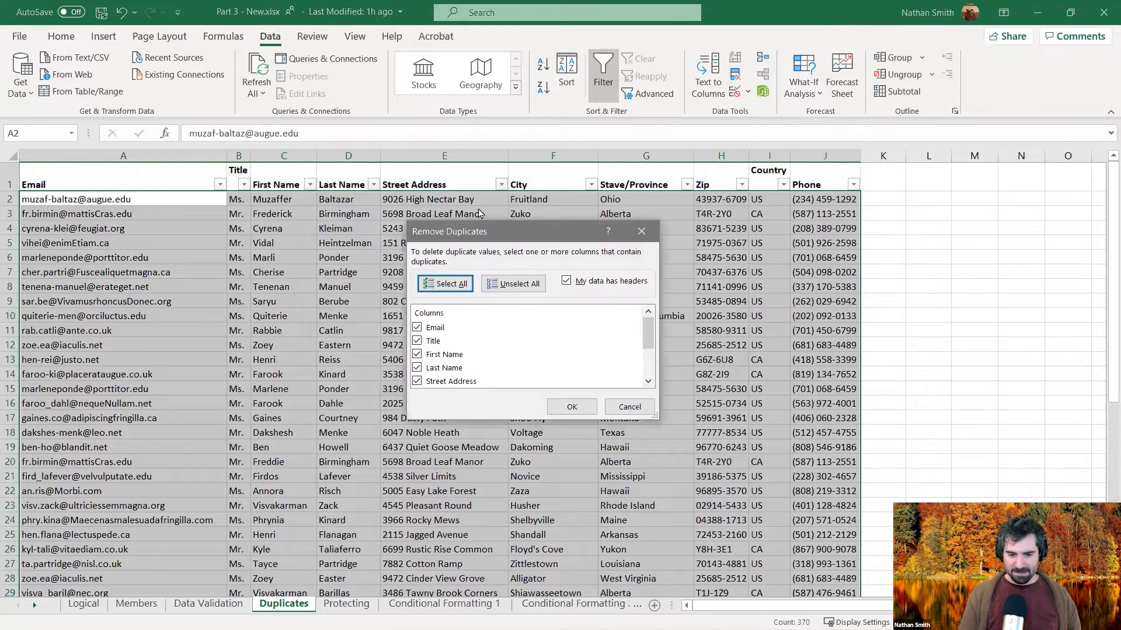
left_click(521, 290)
scroll(433, 341, "down", 2)
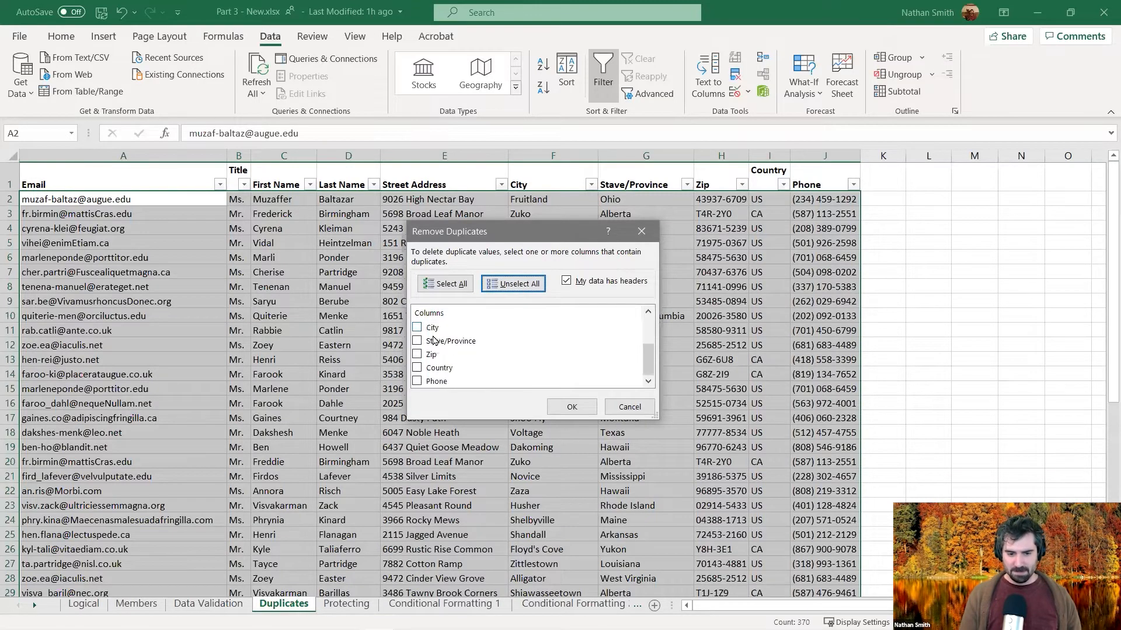
scroll(438, 376, "up", 2)
scroll(444, 357, "down", 1)
scroll(445, 355, "up", 1)
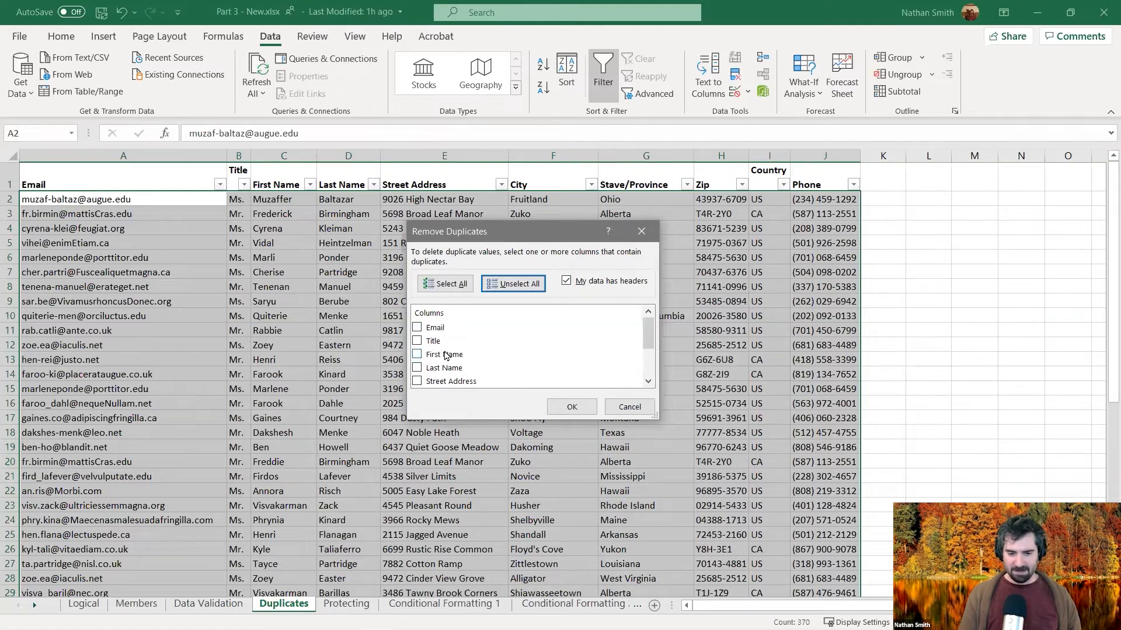
left_click(418, 328)
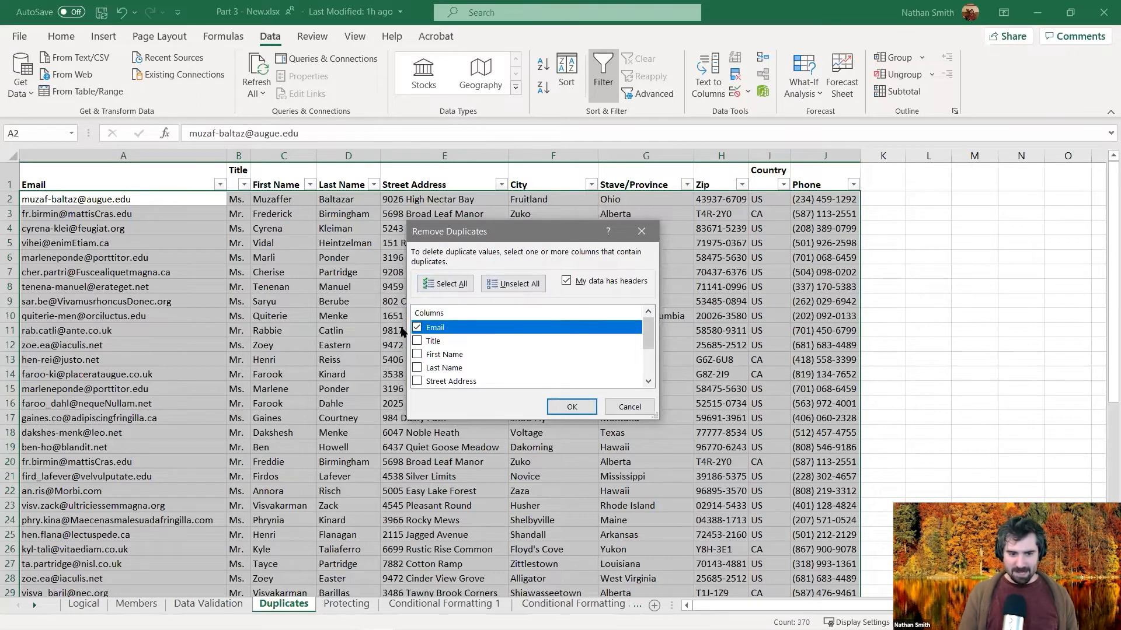
left_click(571, 408)
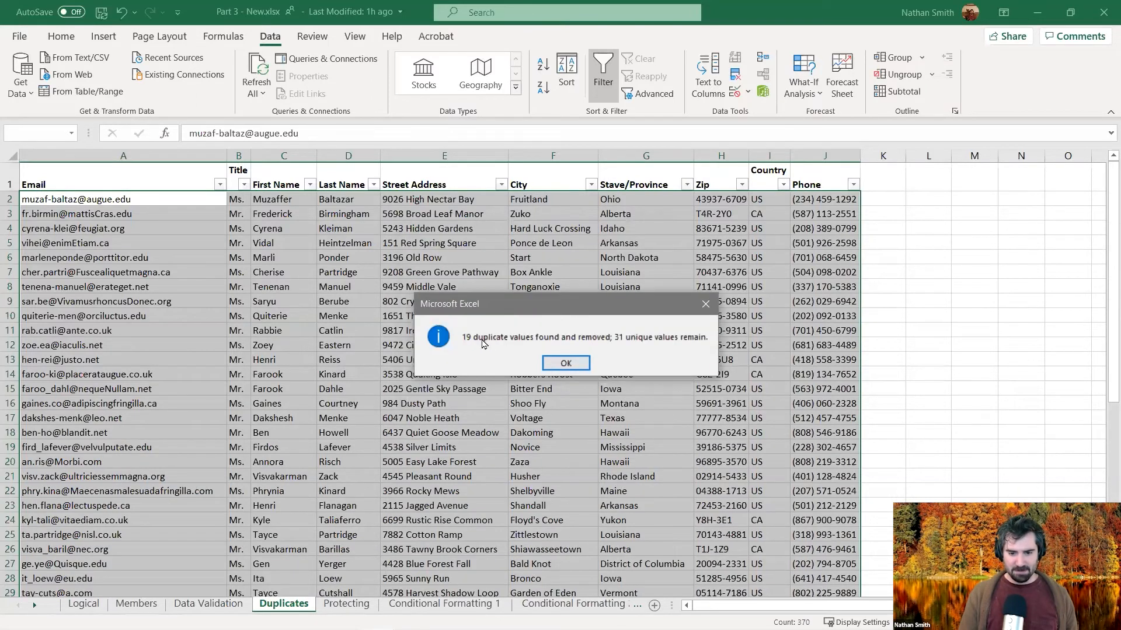
left_click(566, 366)
Step: Review the shortened contact list from top to bottom to verify that every e-mail address is unique
scroll(305, 359, "up", 8)
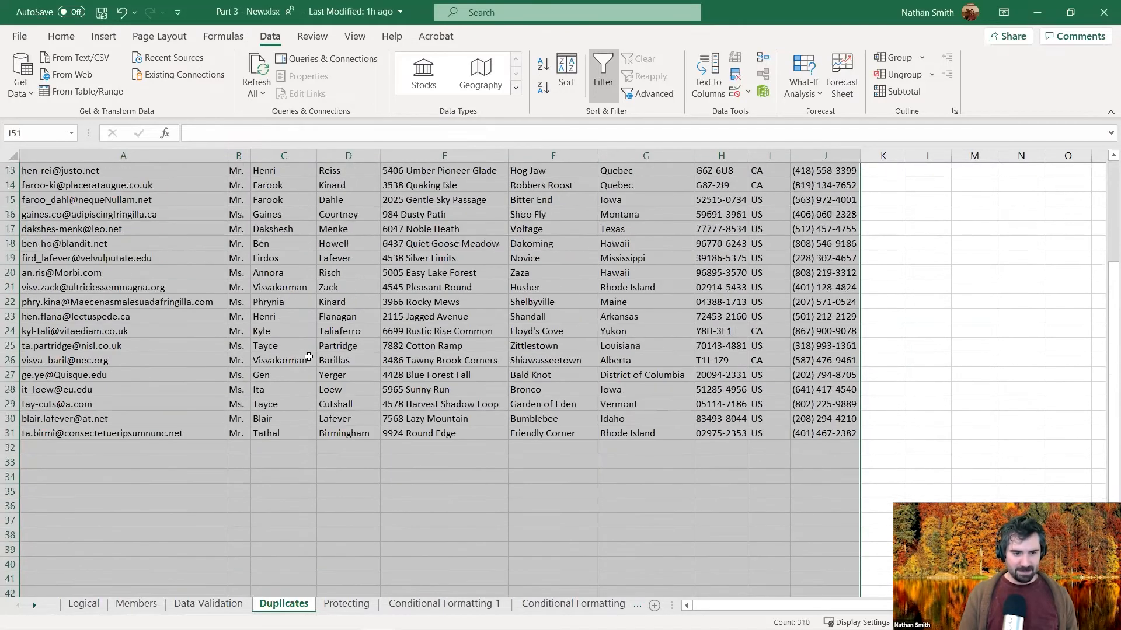
left_click(306, 357)
scroll(265, 408, "up", 4)
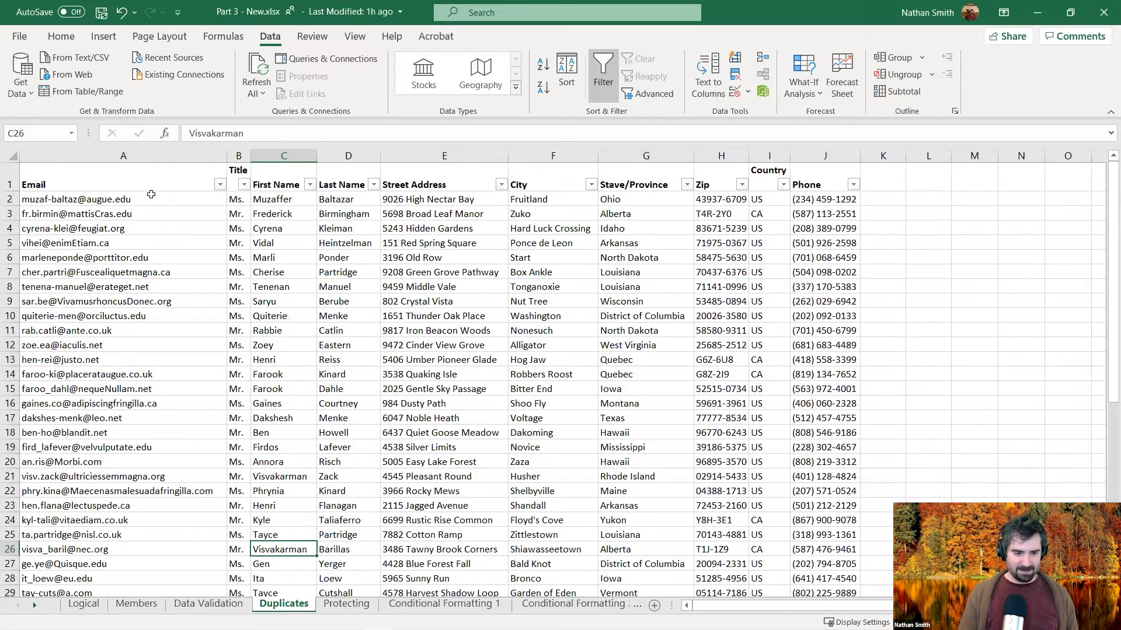
left_click(151, 196)
scroll(153, 224, "down", 6)
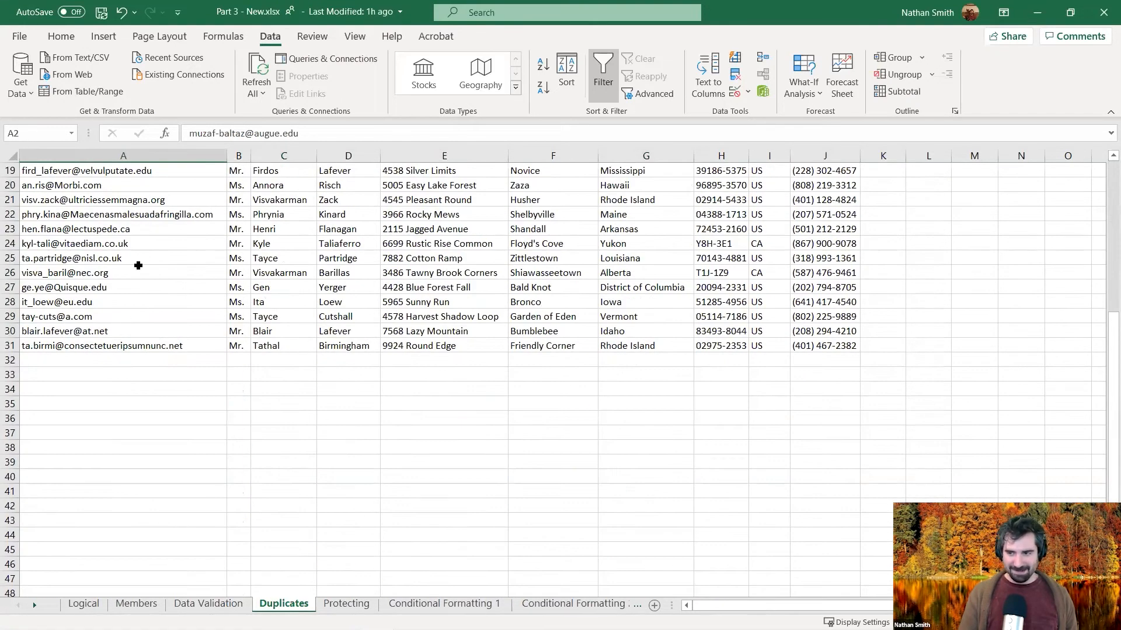
scroll(138, 266, "up", 6)
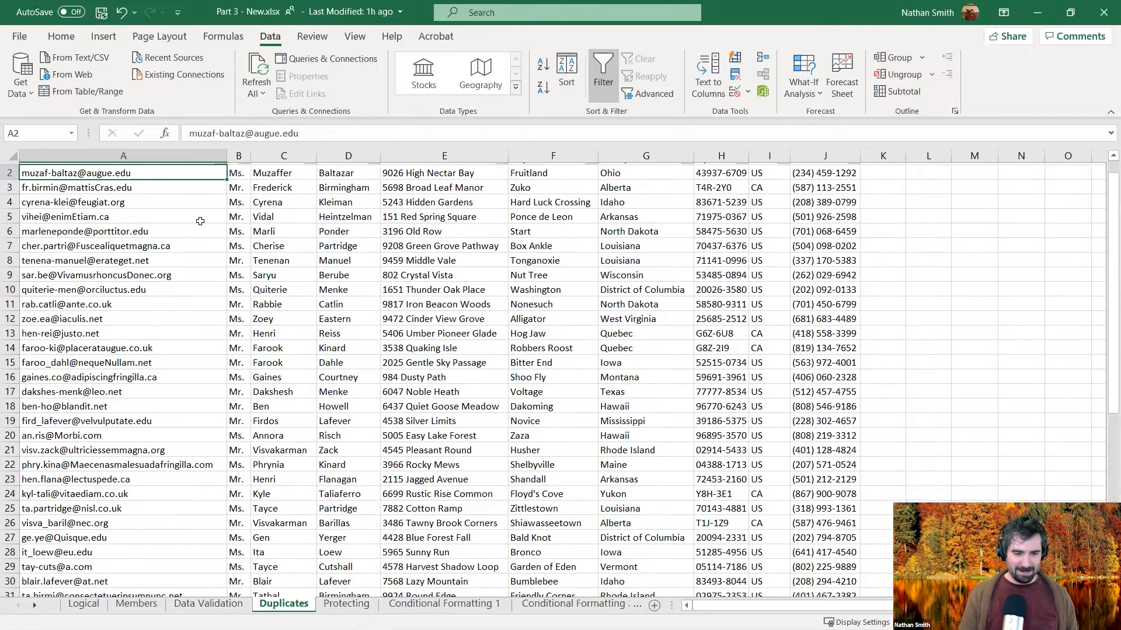
scroll(165, 199, "down", 4)
scroll(181, 356, "up", 4)
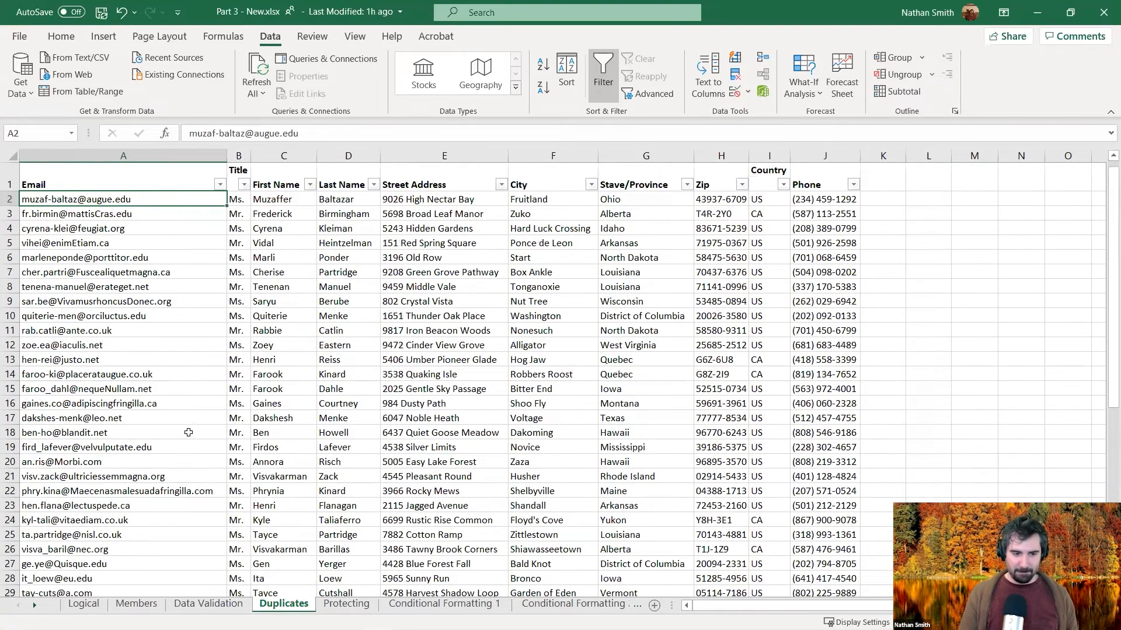
scroll(184, 349, "down", 1)
scroll(123, 234, "up", 3)
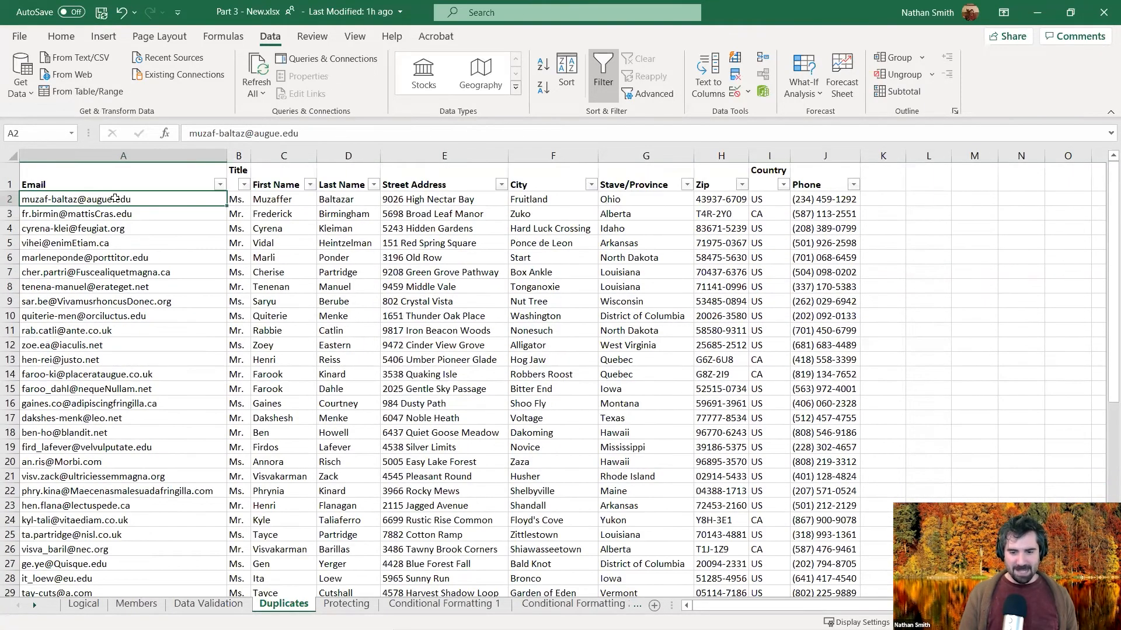
Step: Highlight the contact records starting at cell A2, clear the selection, and return to cell A1
left_click_drag(115, 200, 799, 607)
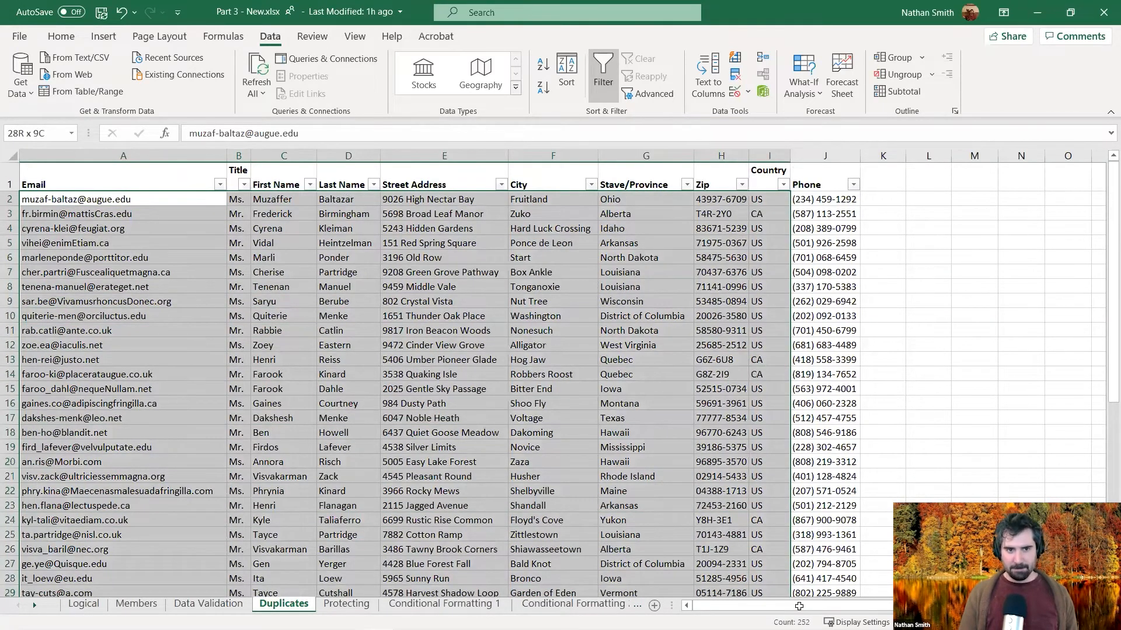
scroll(408, 350, "down", 2)
left_click(408, 347)
scroll(405, 327, "up", 2)
key("ctrl+Home")
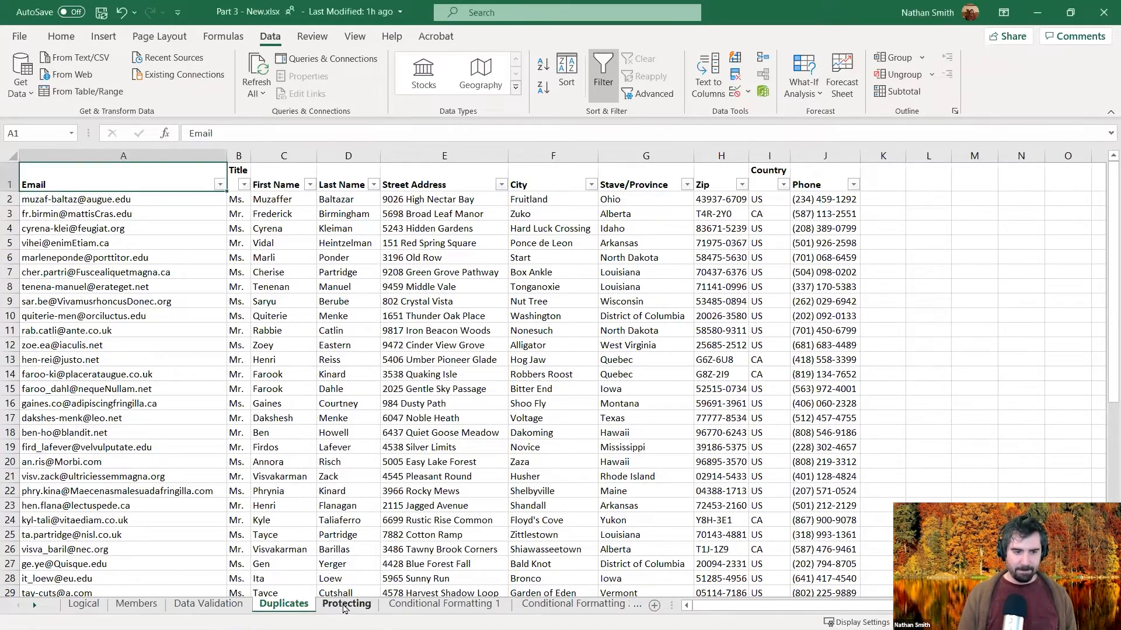
Step: Switch to the Protecting worksheet and look through its contact and payment records from top to bottom
left_click(347, 604)
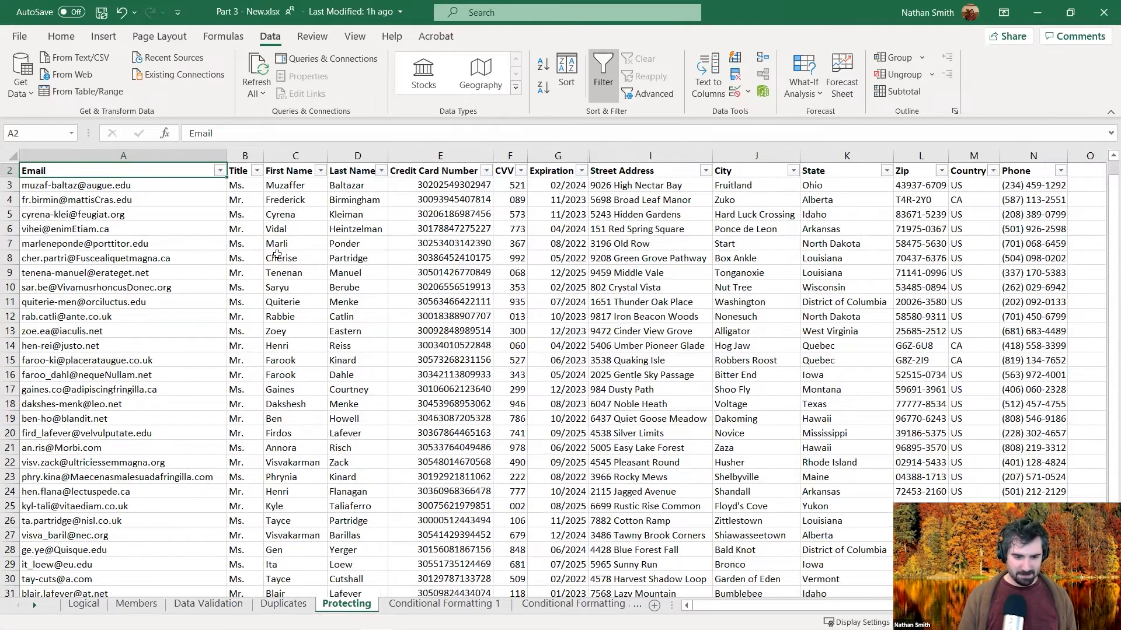
scroll(297, 283, "down", 4)
scroll(299, 284, "up", 4)
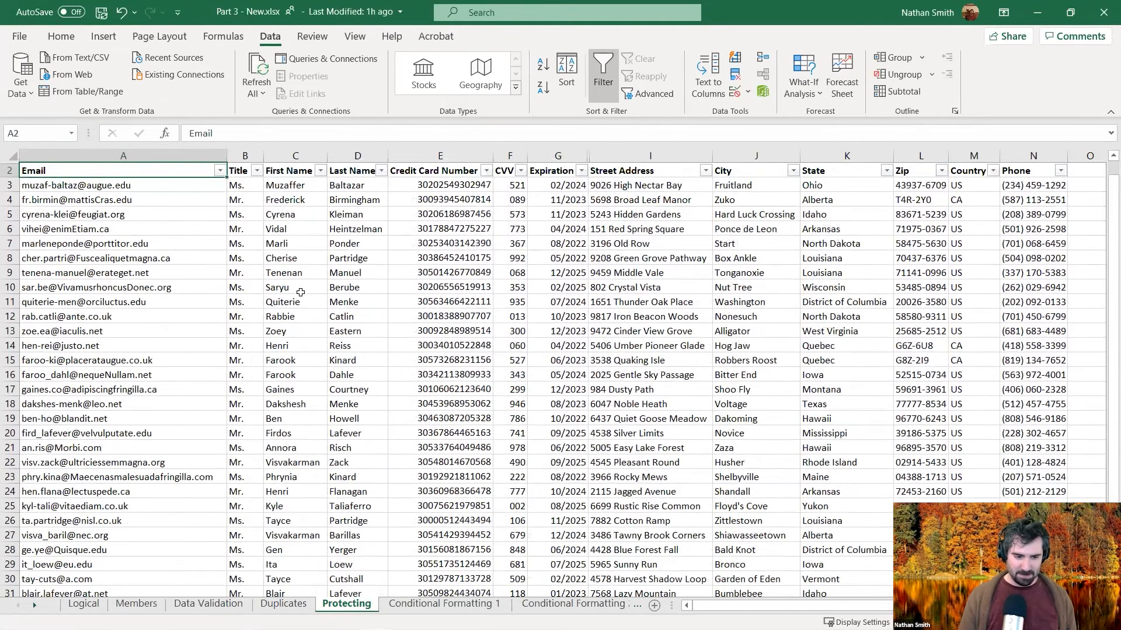
scroll(231, 272, "down", 2)
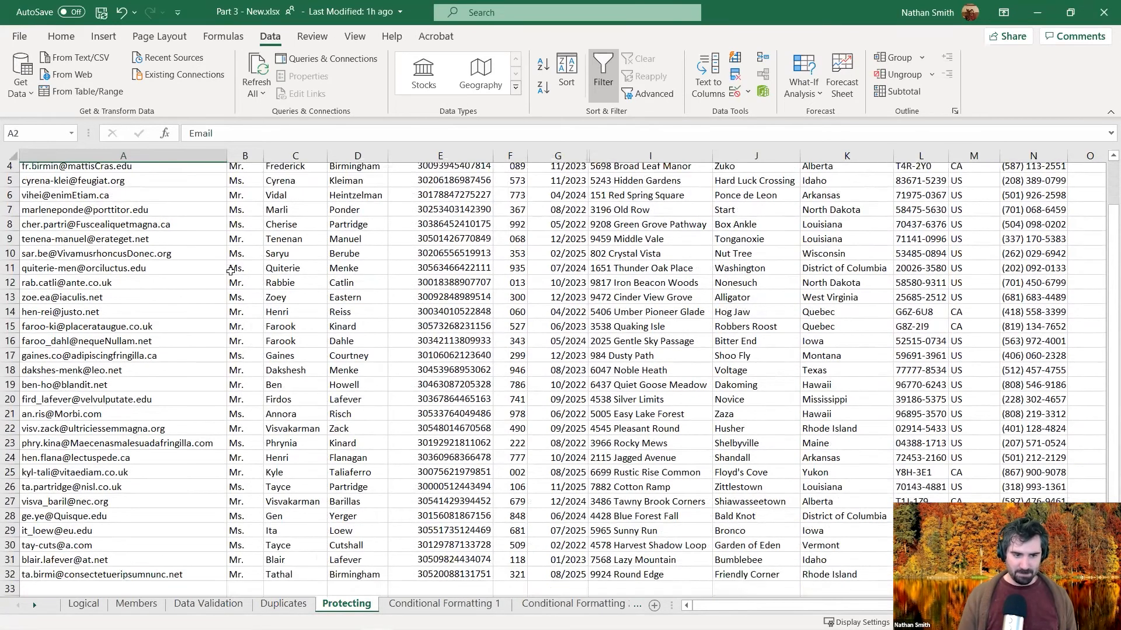
scroll(6, 320, "up", 2)
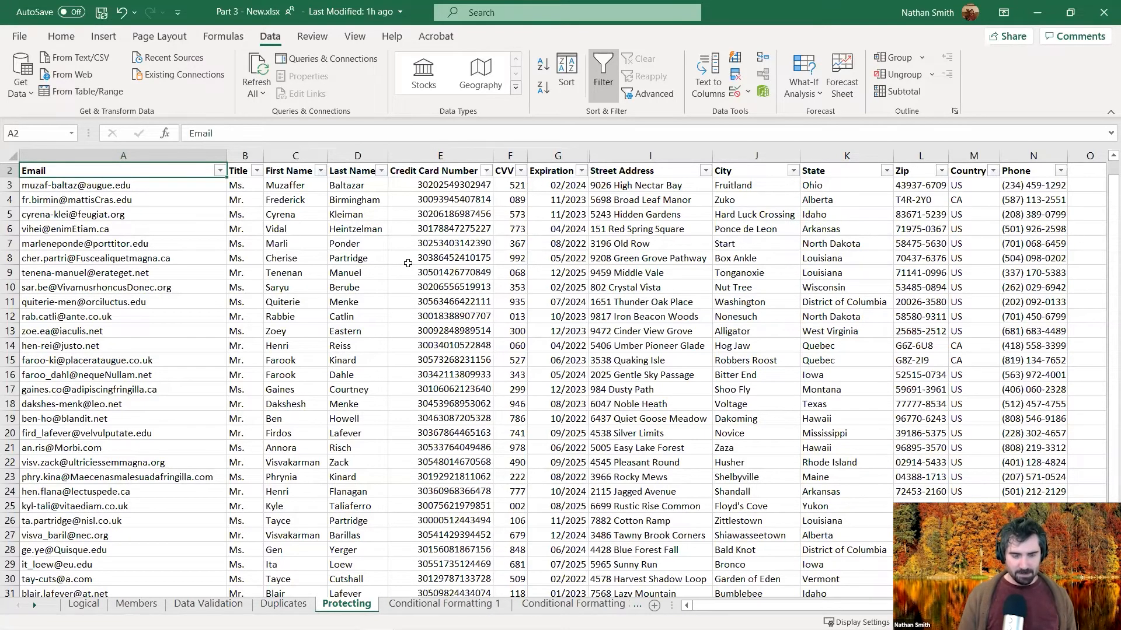
scroll(479, 259, "down", 2)
scroll(479, 259, "up", 2)
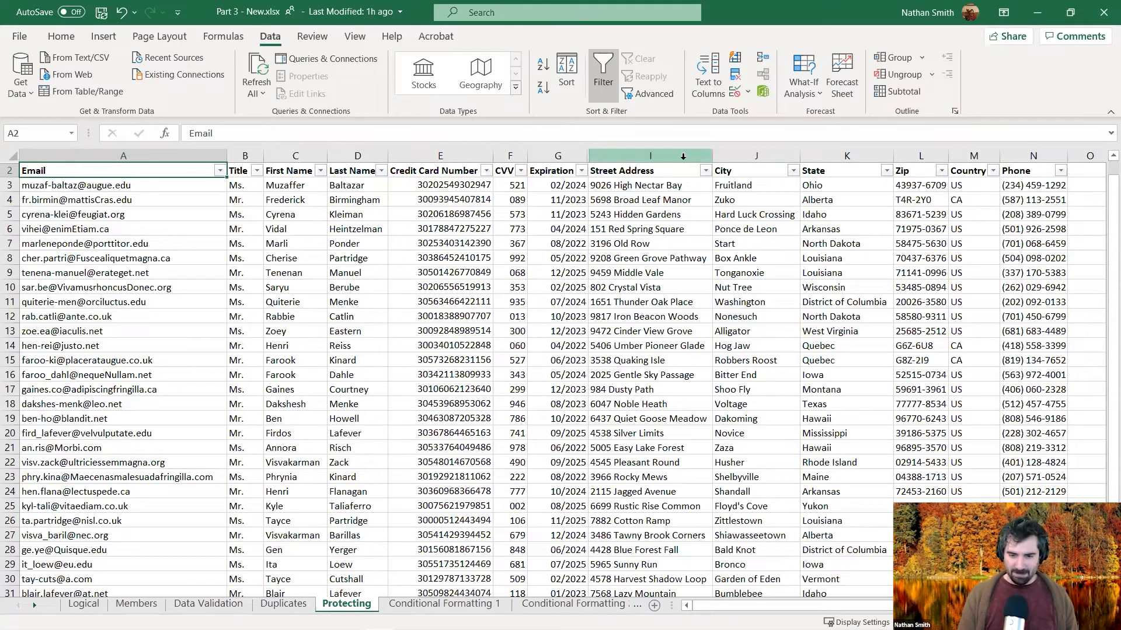
Step: Hide the Street Address column on the Protecting sheet
left_click(651, 156)
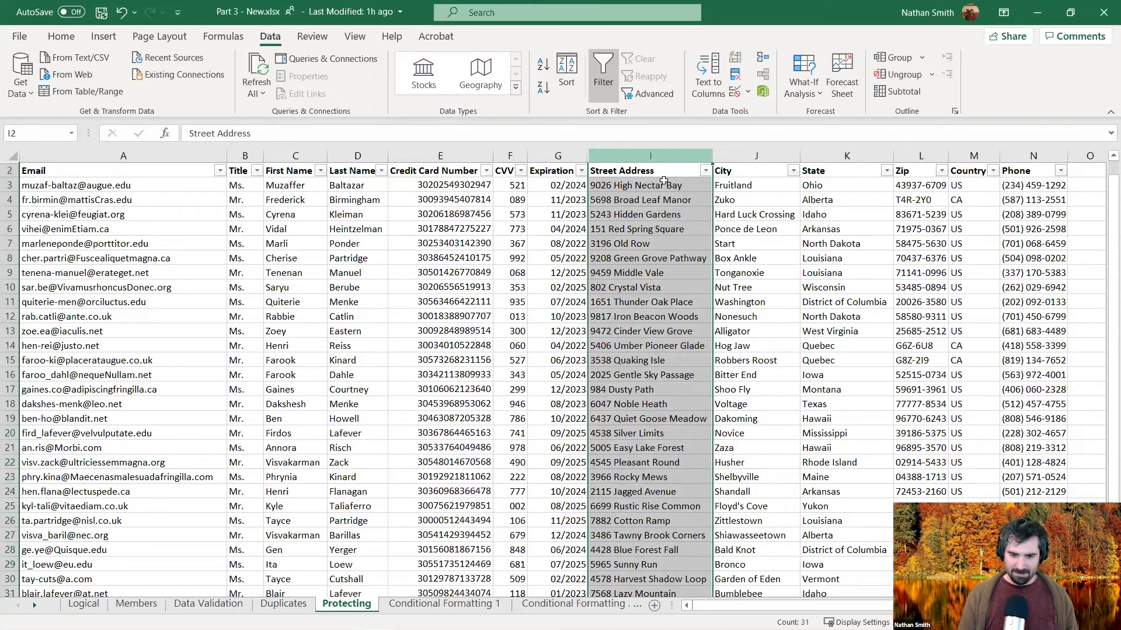
left_click(767, 229)
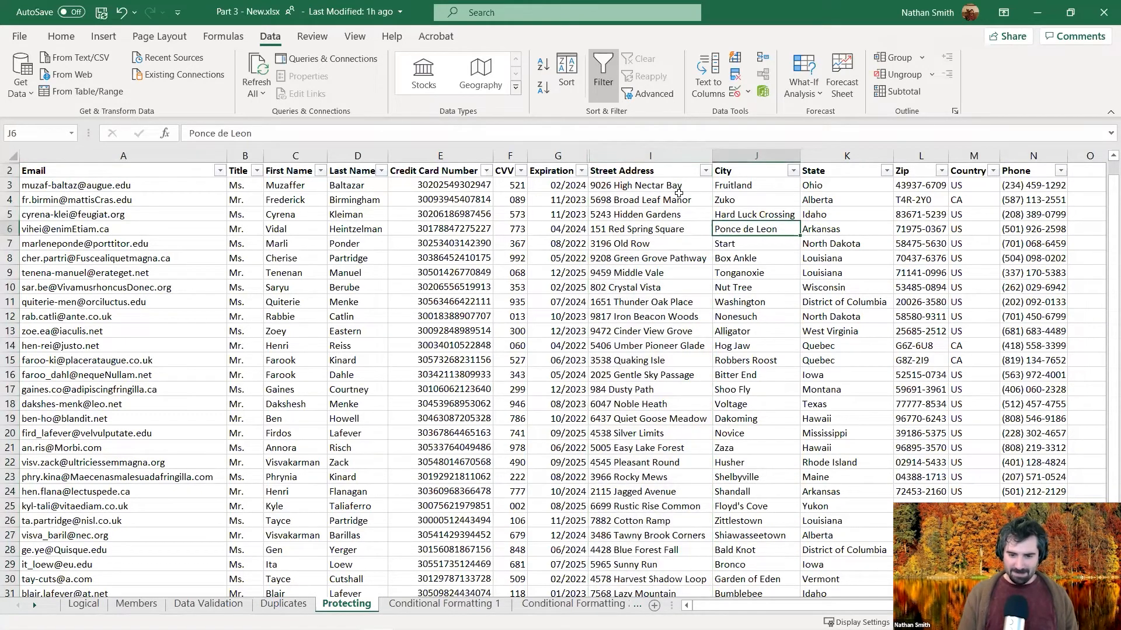
left_click(666, 153)
right_click(659, 156)
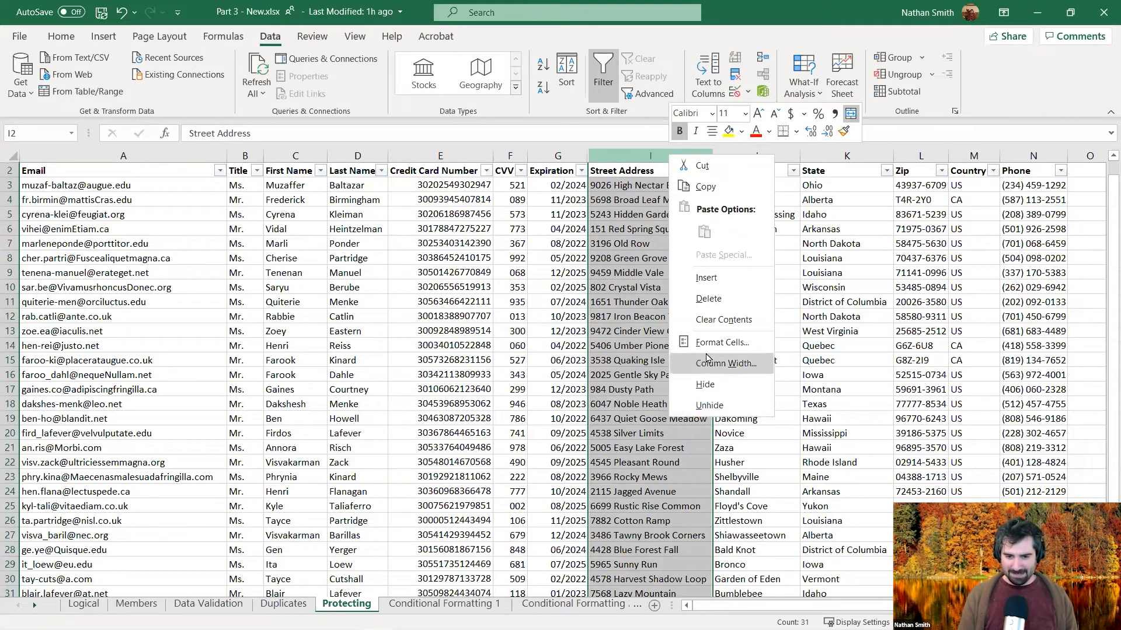
left_click(709, 387)
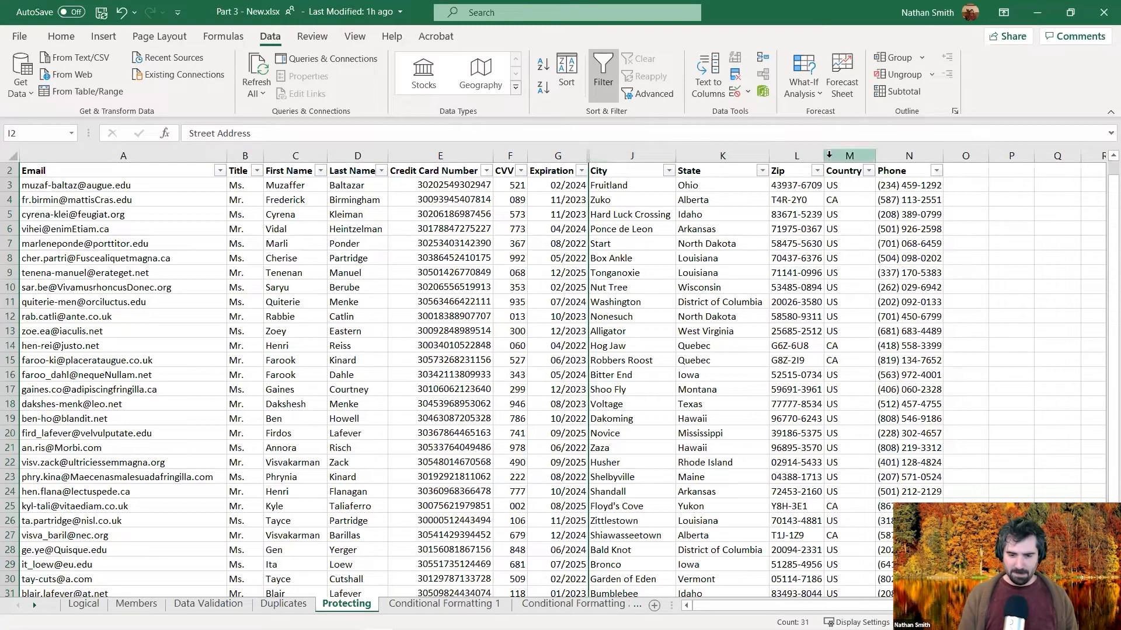
Step: Hide the City, State, Zip and Country columns together as one block
left_click(630, 155)
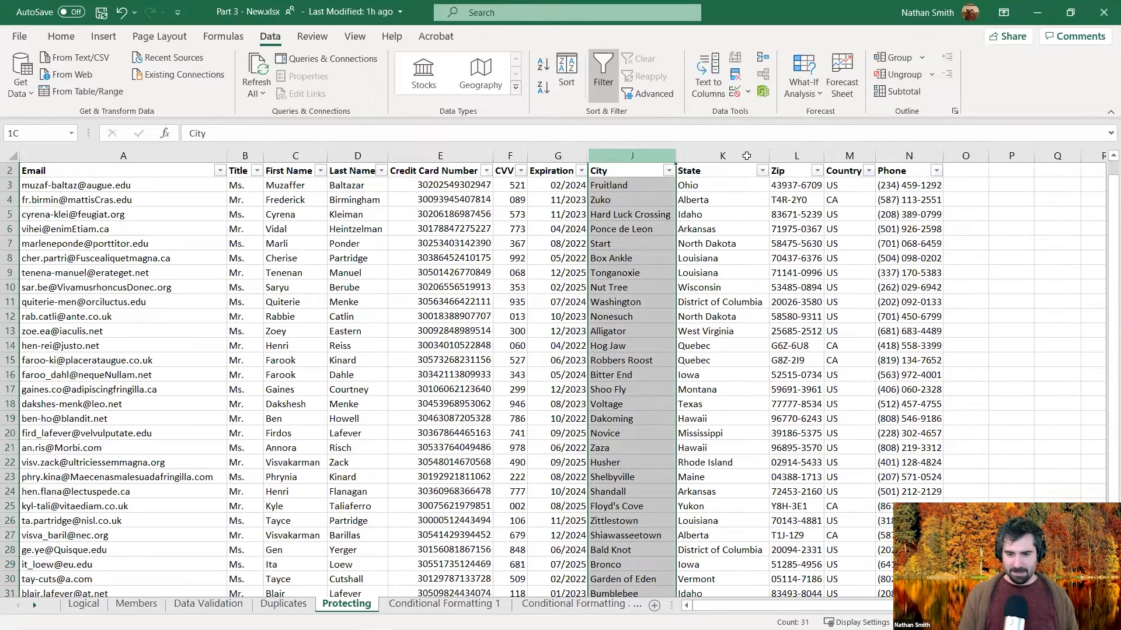
left_click(835, 150, "shift")
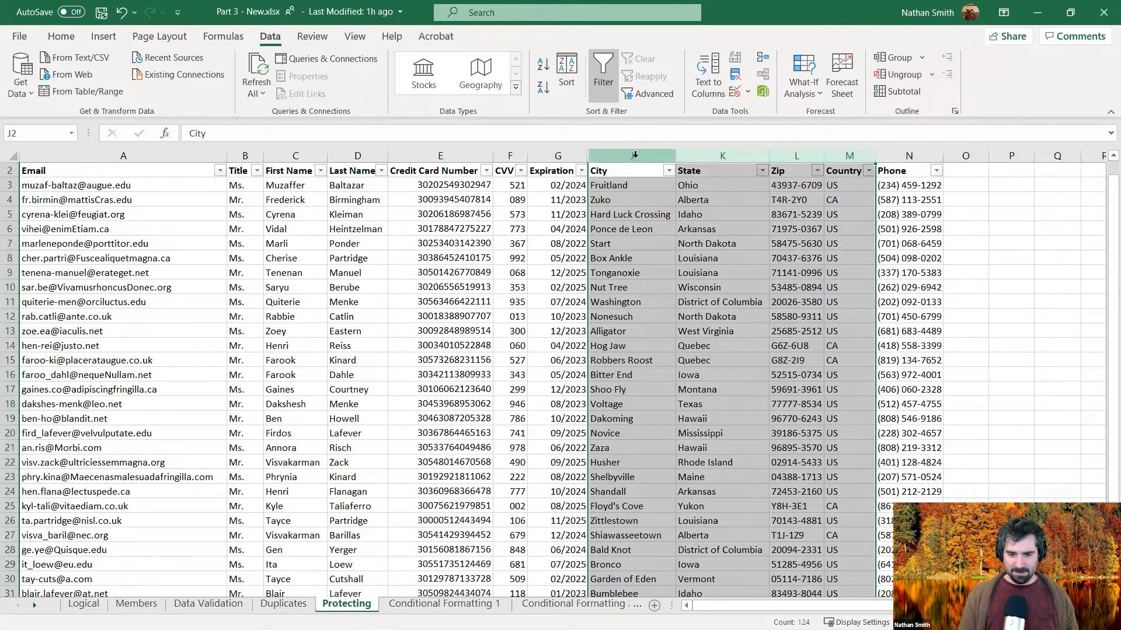
right_click(634, 154)
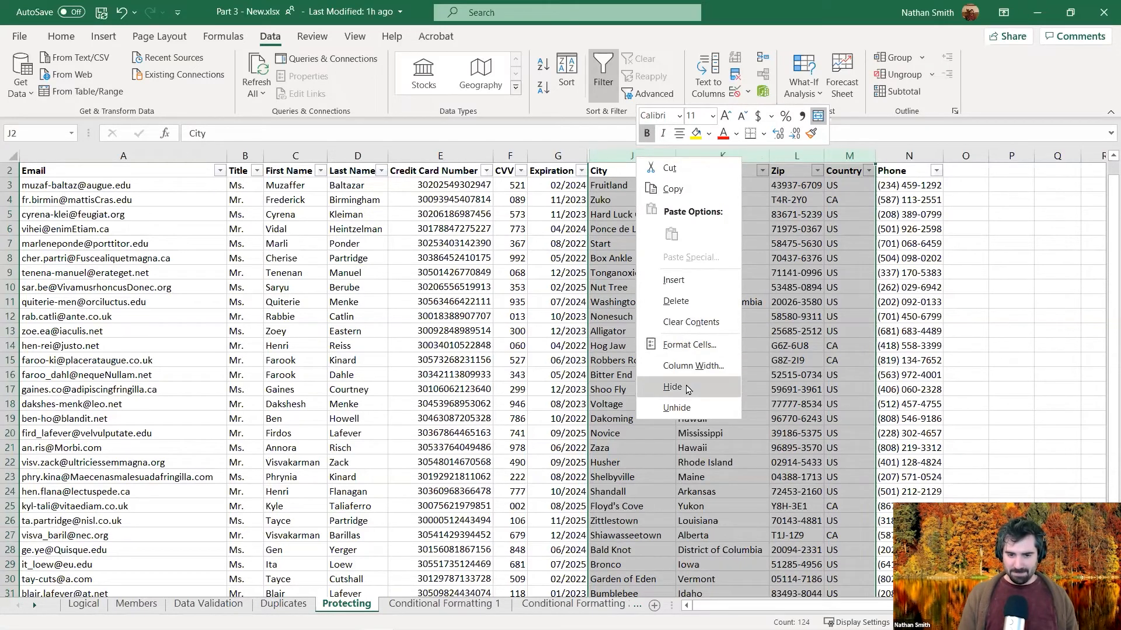
left_click(687, 390)
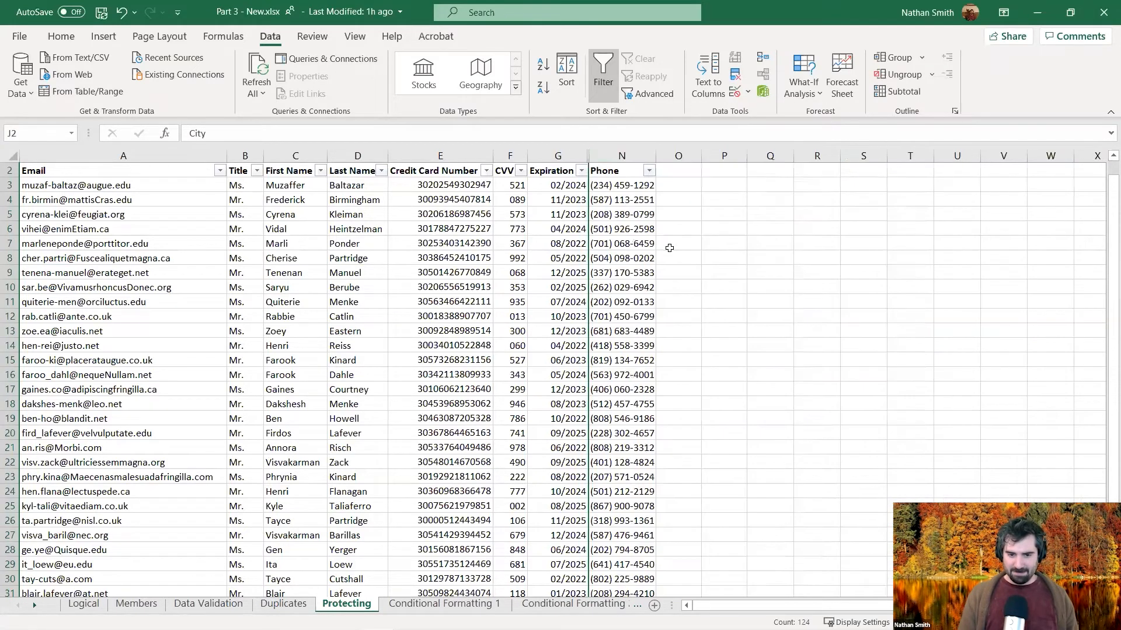
left_click(602, 155)
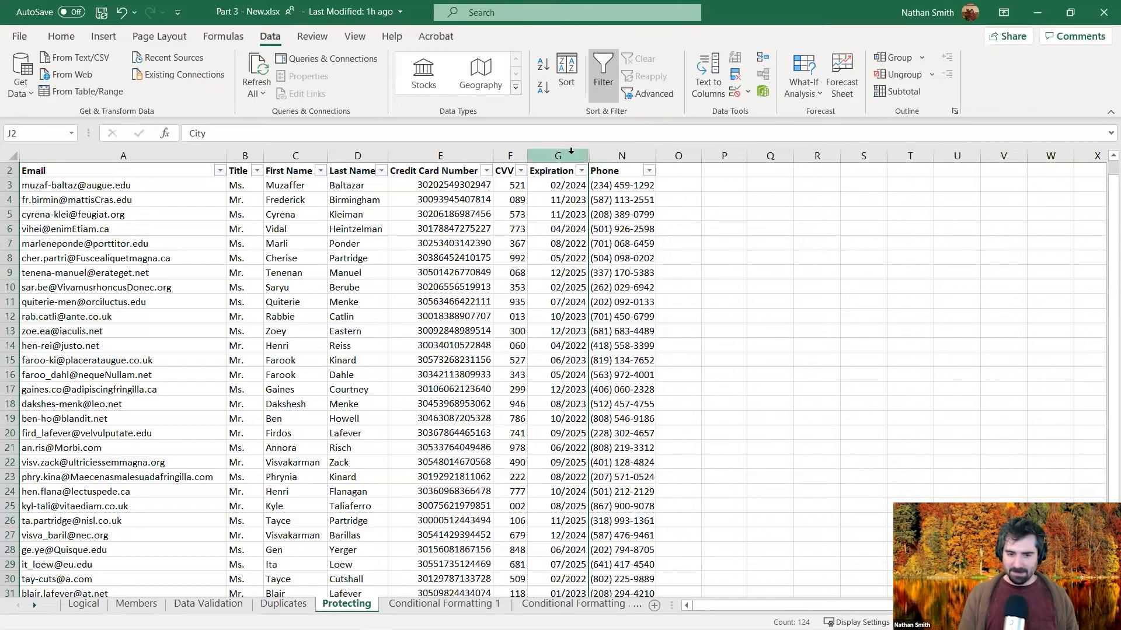
left_click(548, 248)
left_click(618, 242)
left_click(529, 254)
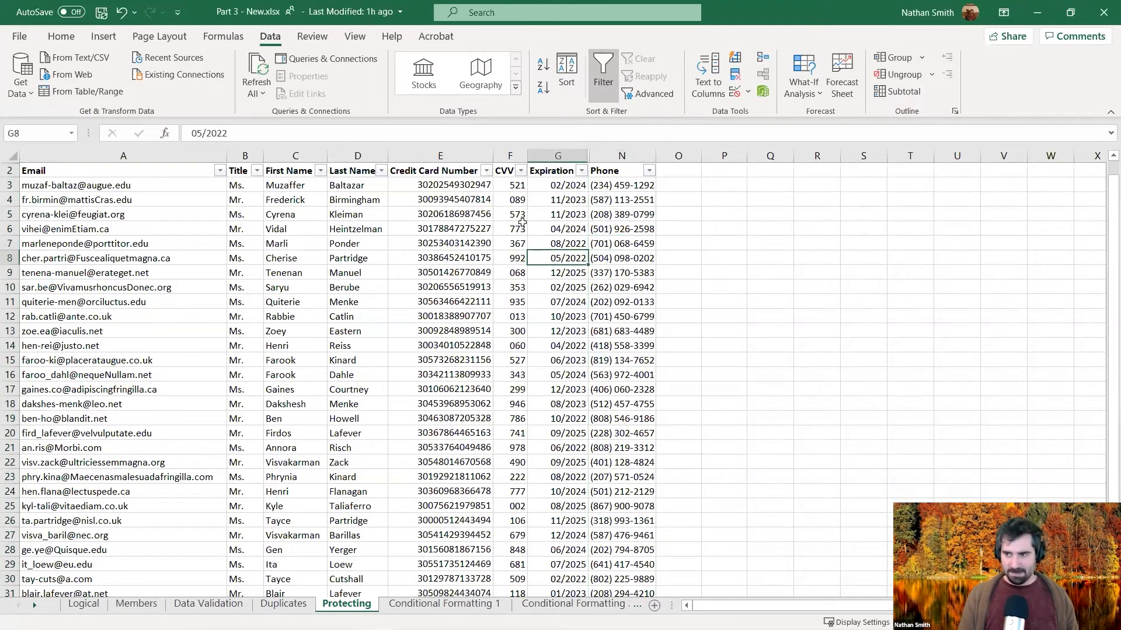
left_click(528, 232)
left_click(455, 238)
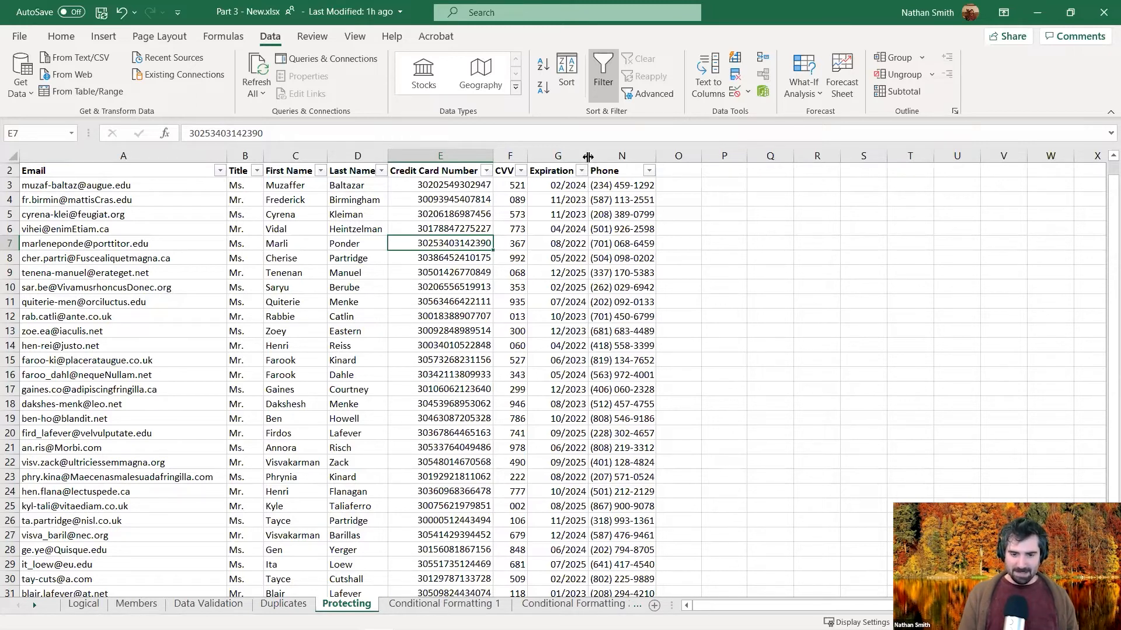
Step: Unhide the Country column and the Zip column from the column boundary right after Expiration
left_click(588, 156)
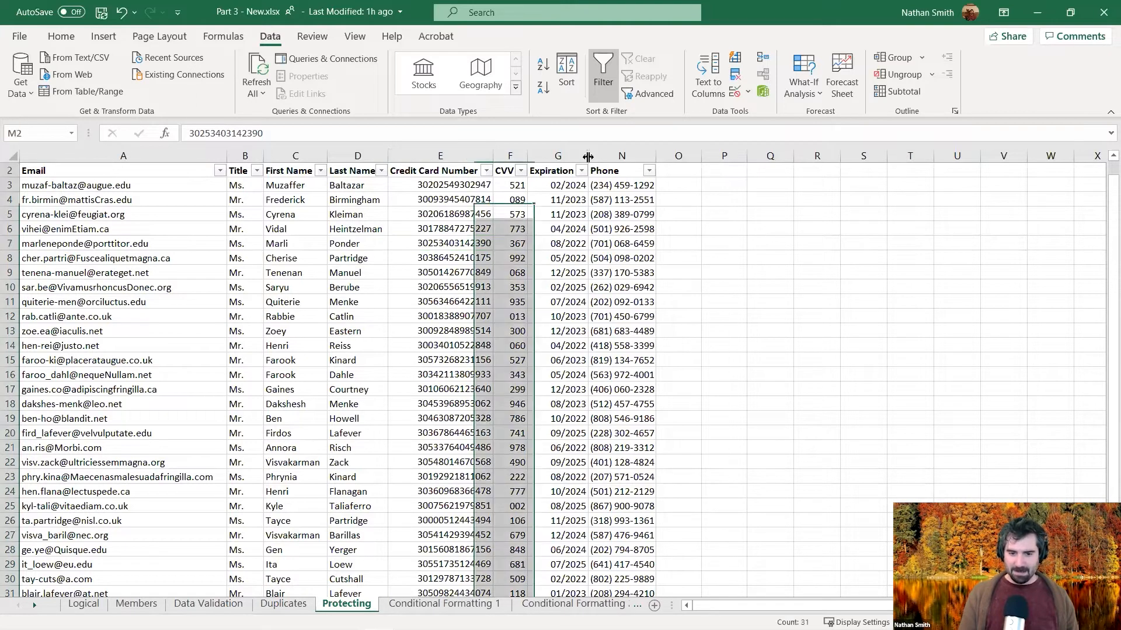
right_click(588, 156)
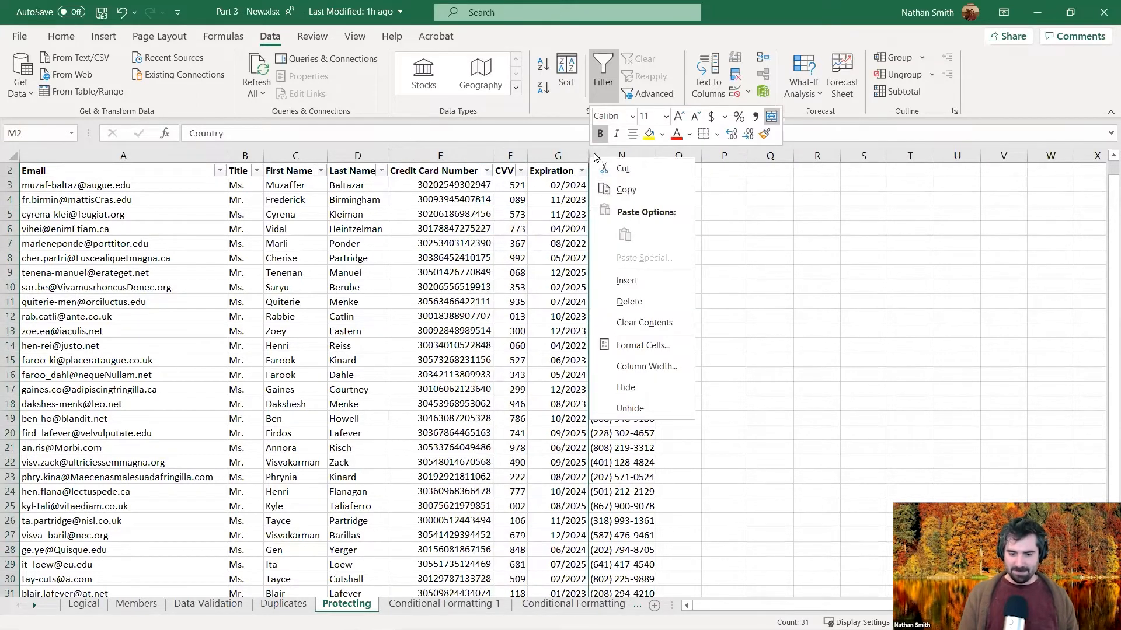
left_click(642, 413)
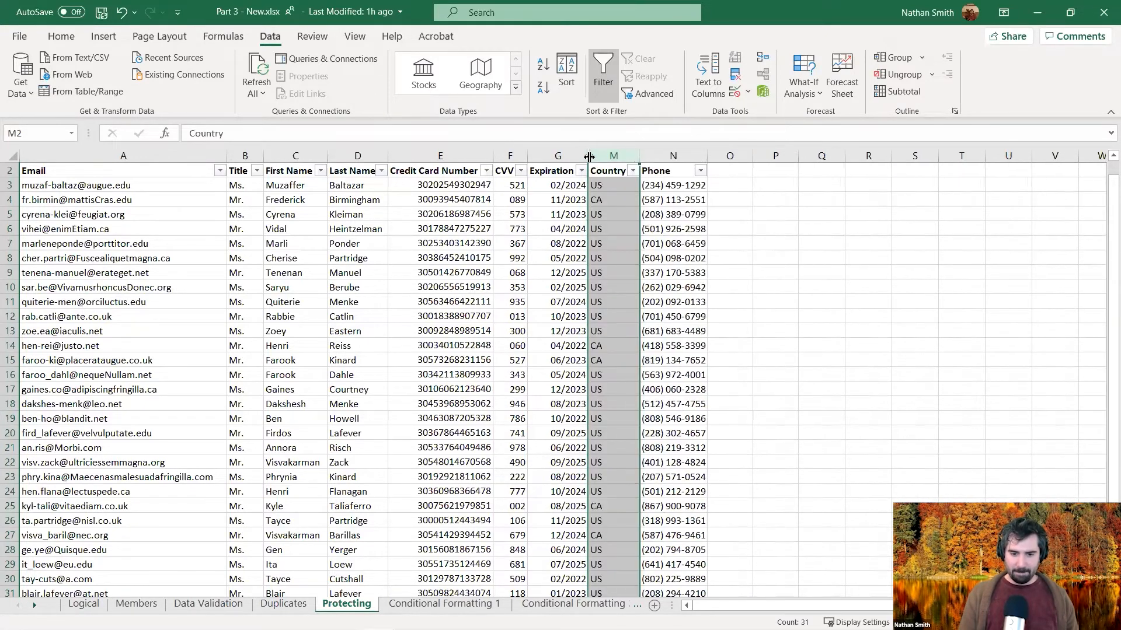
left_click_drag(586, 156, 586, 156)
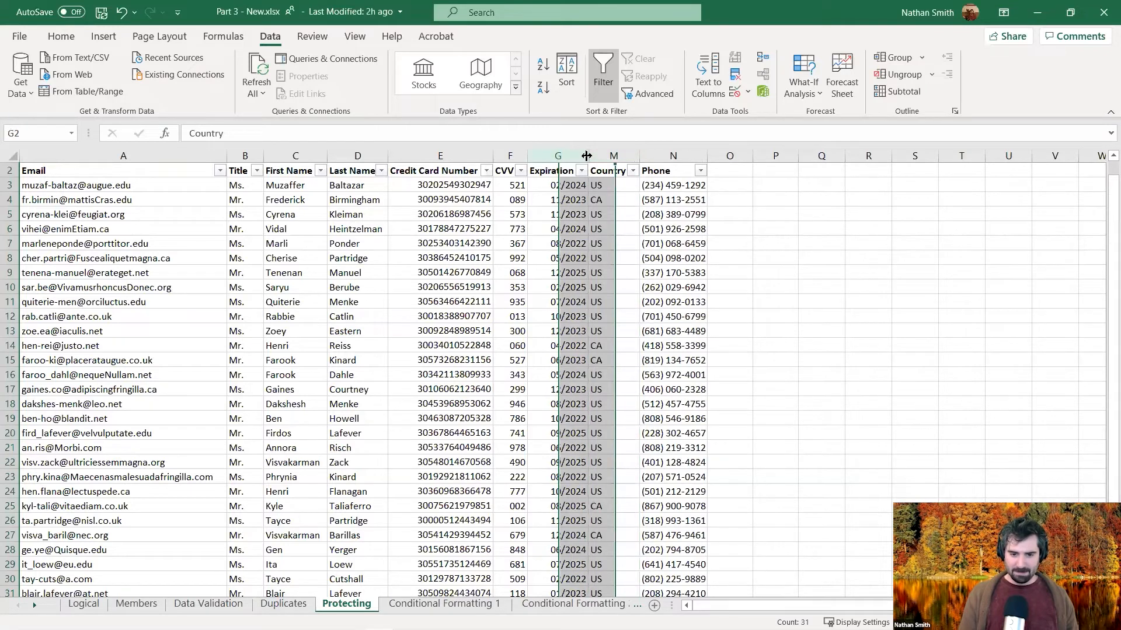
right_click(586, 156)
left_click(635, 409)
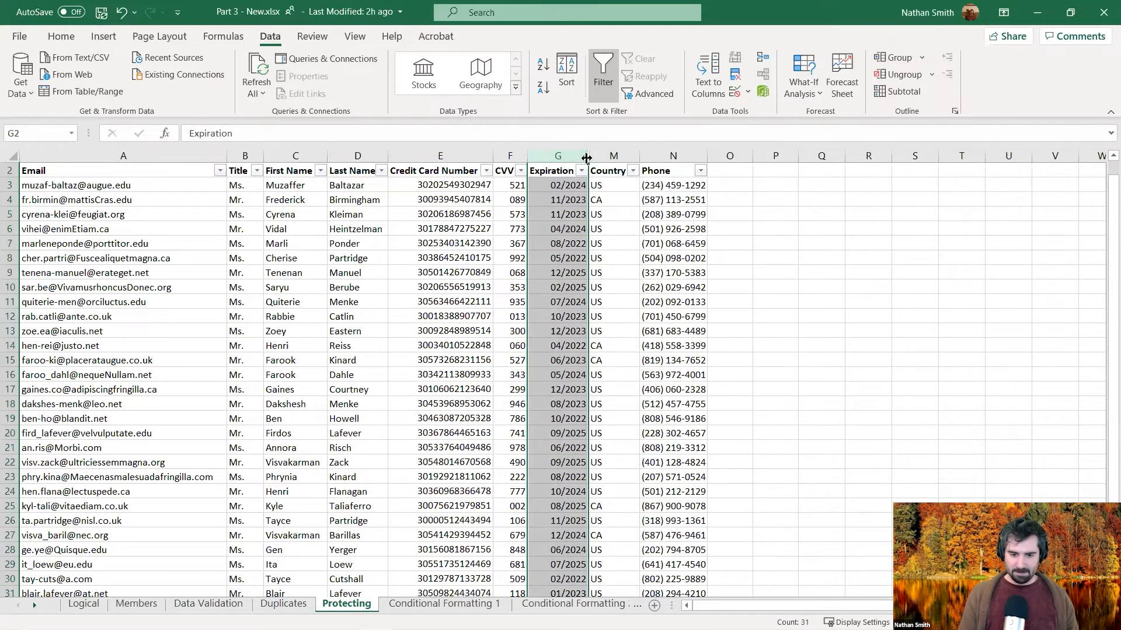
right_click(586, 159)
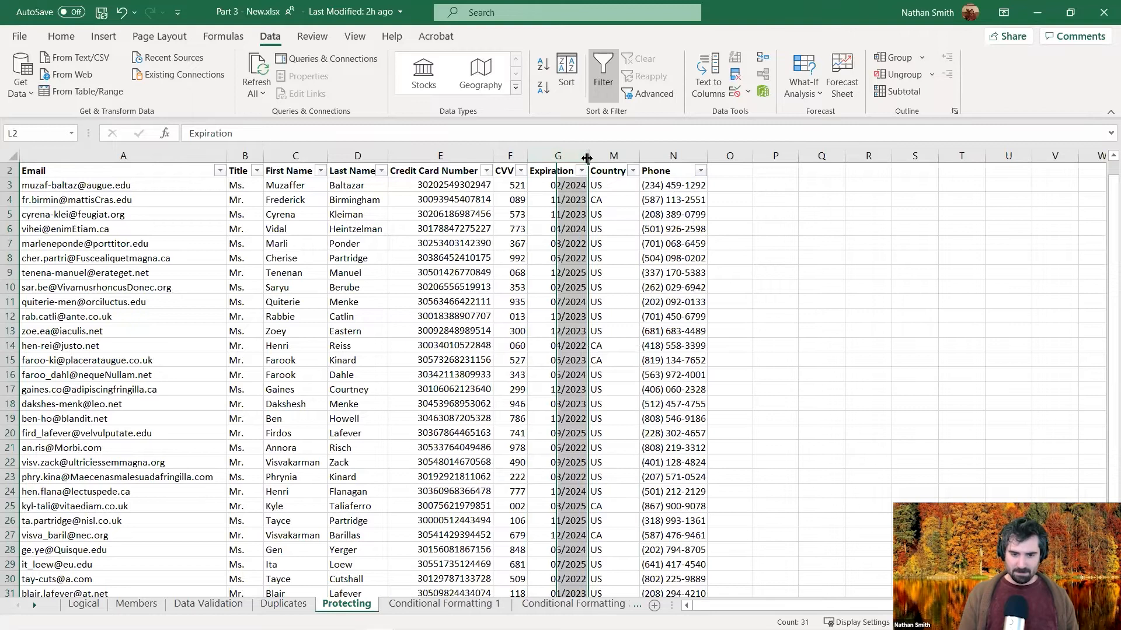
left_click(630, 409)
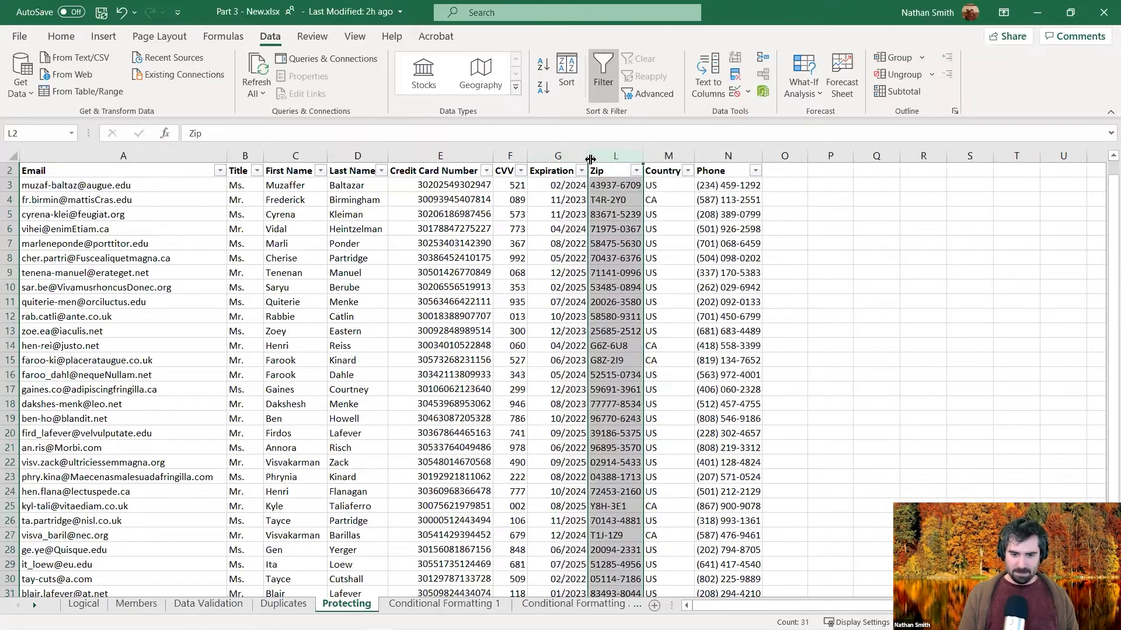
Step: Unhide the State, City and Street Address columns one by one from the boundary after Expiration
left_click(589, 156)
right_click(589, 157)
left_click(630, 408)
left_click(588, 153)
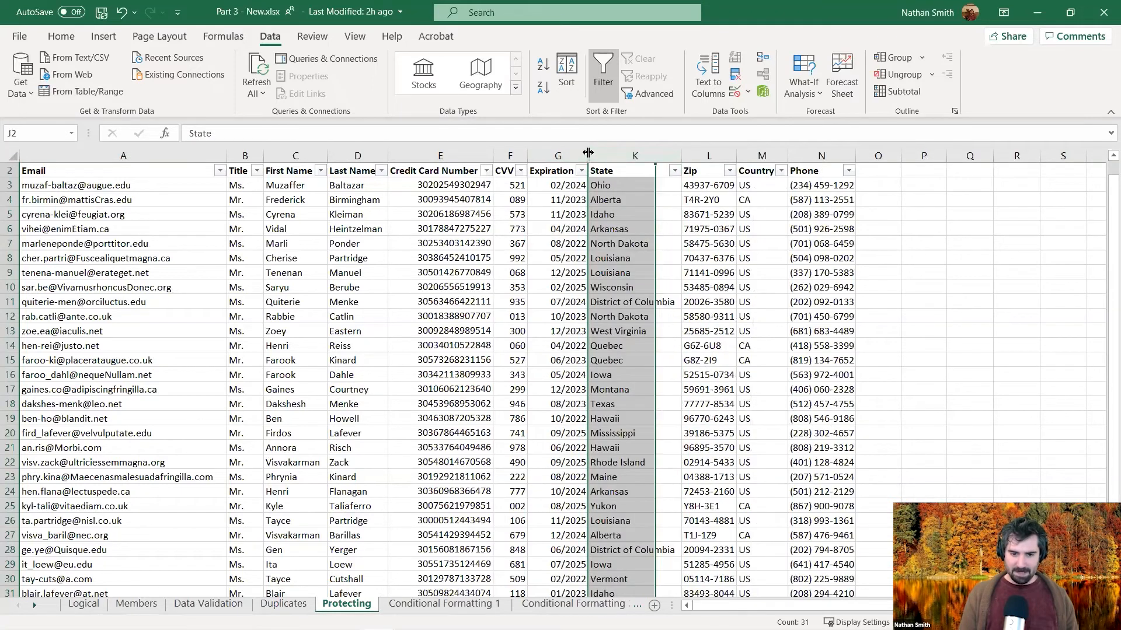
right_click(588, 153)
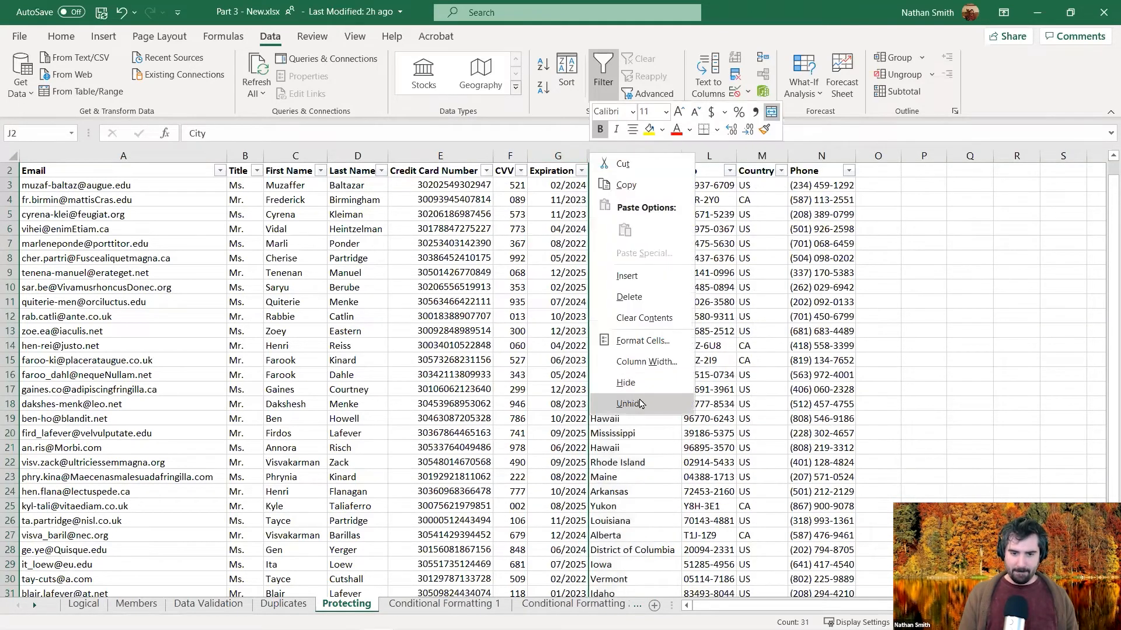
left_click(640, 404)
left_click(588, 154)
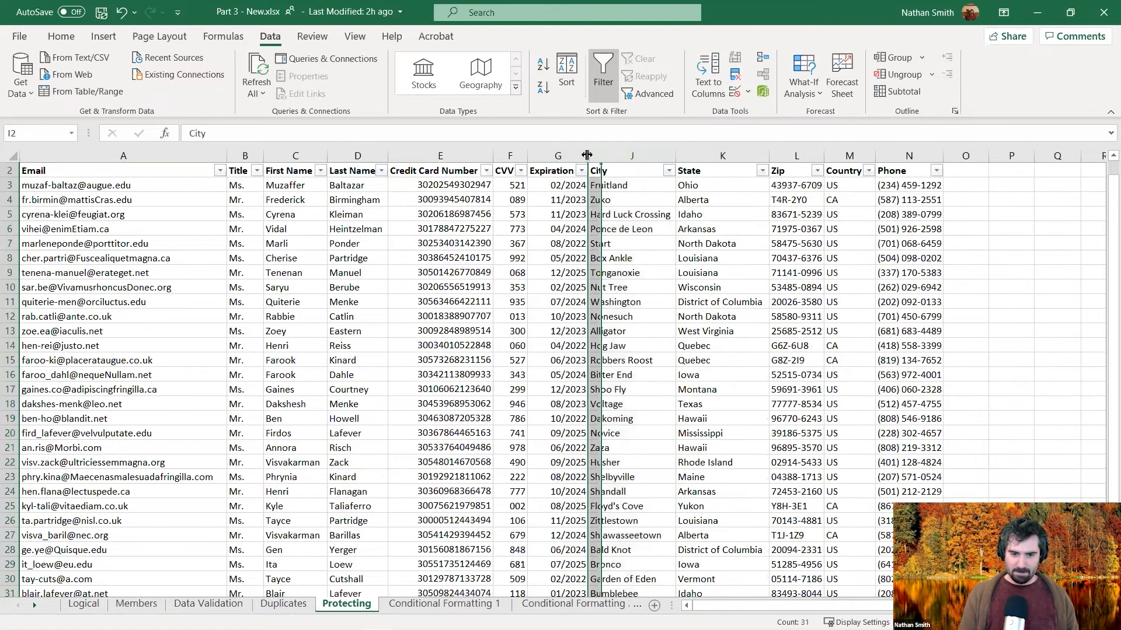
right_click(586, 154)
left_click(640, 406)
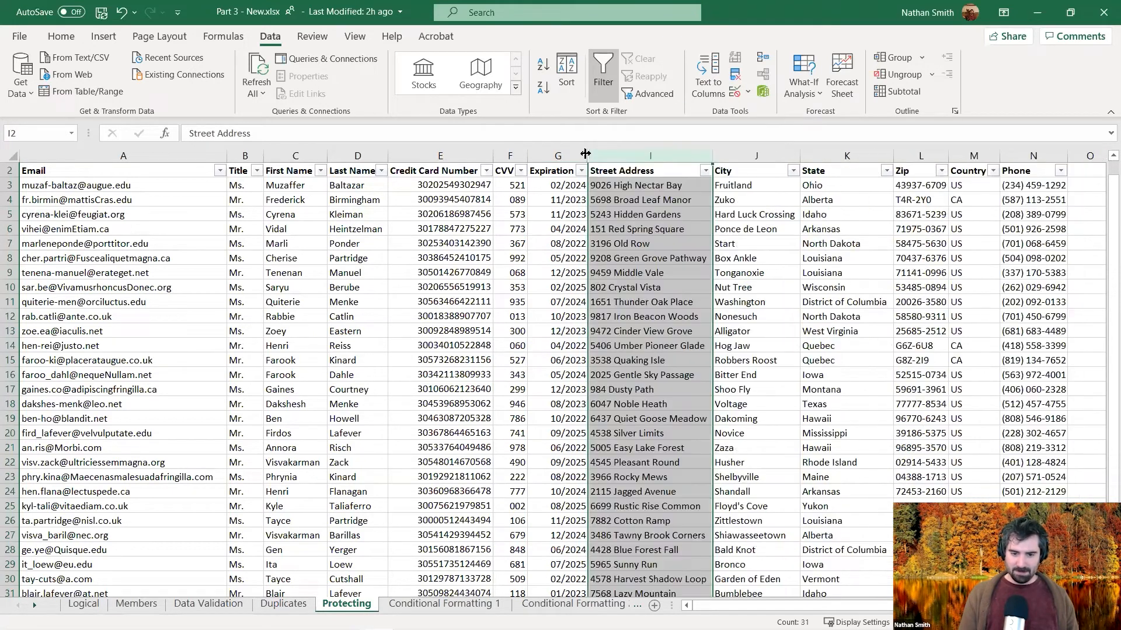
Step: Unhide the hidden column H between Expiration and Street Address and inspect its header and cells
left_click(589, 154)
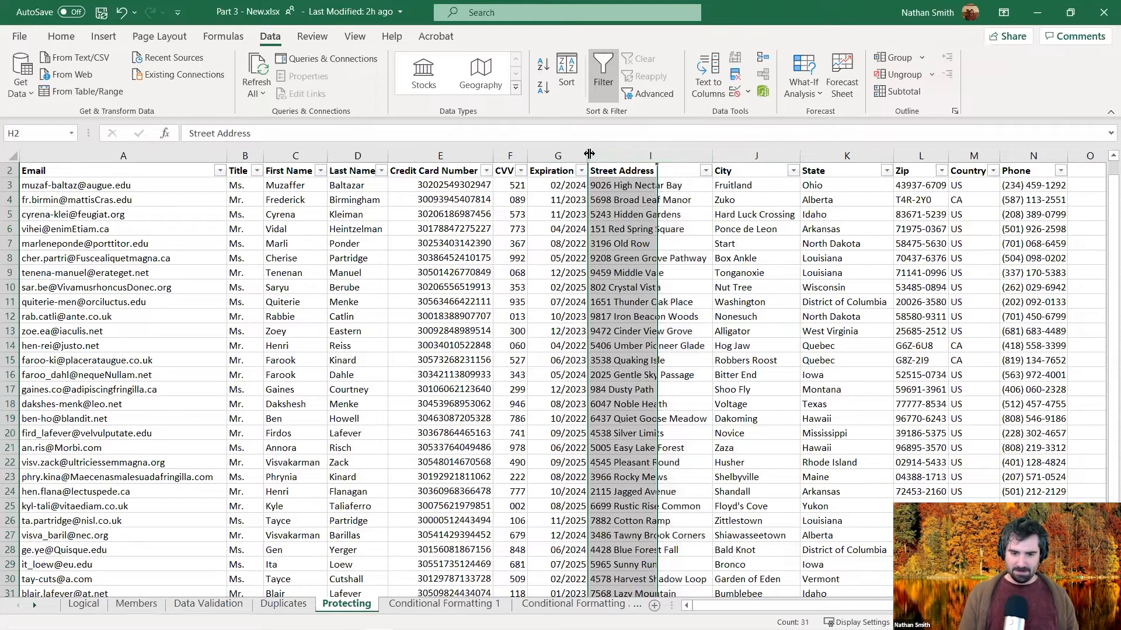
right_click(589, 154)
left_click(644, 408)
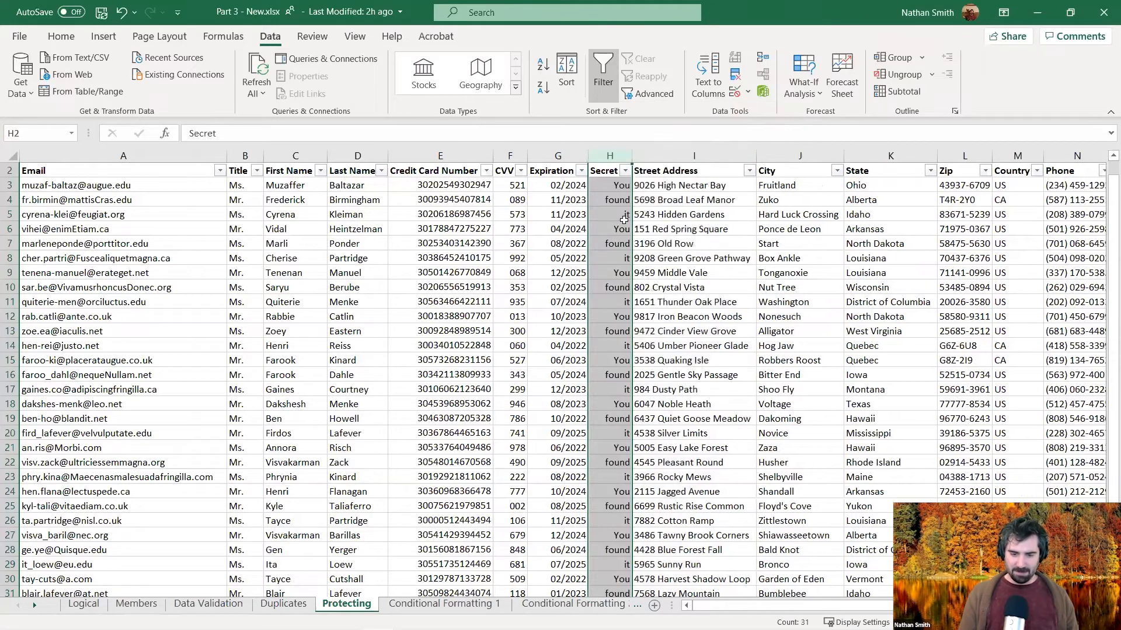
left_click(613, 241)
left_click(610, 182)
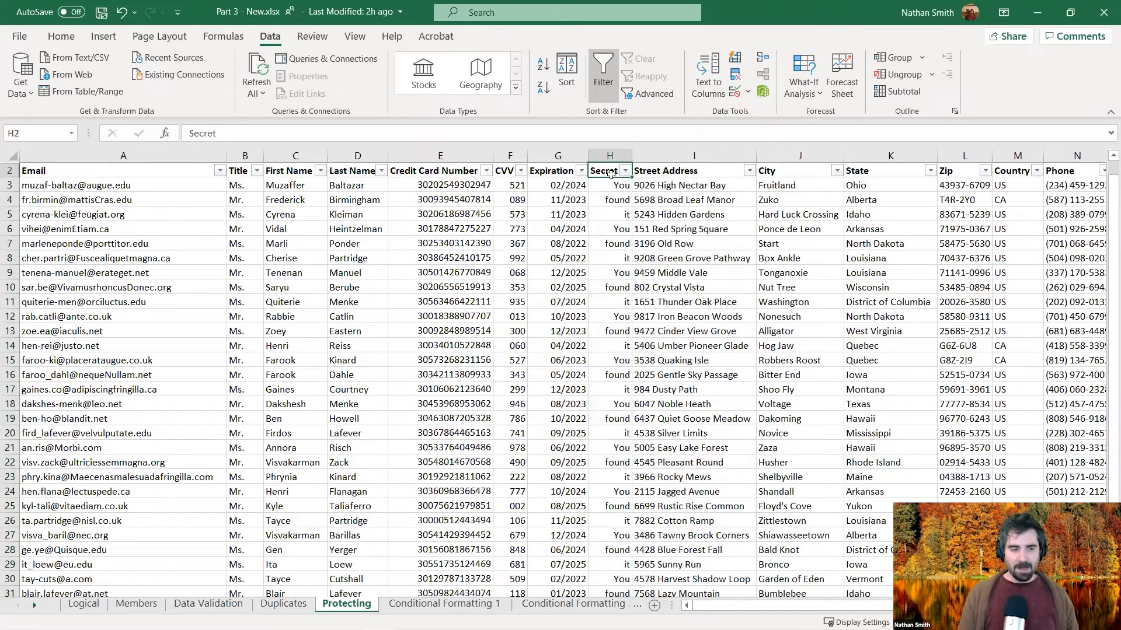
left_click(613, 258)
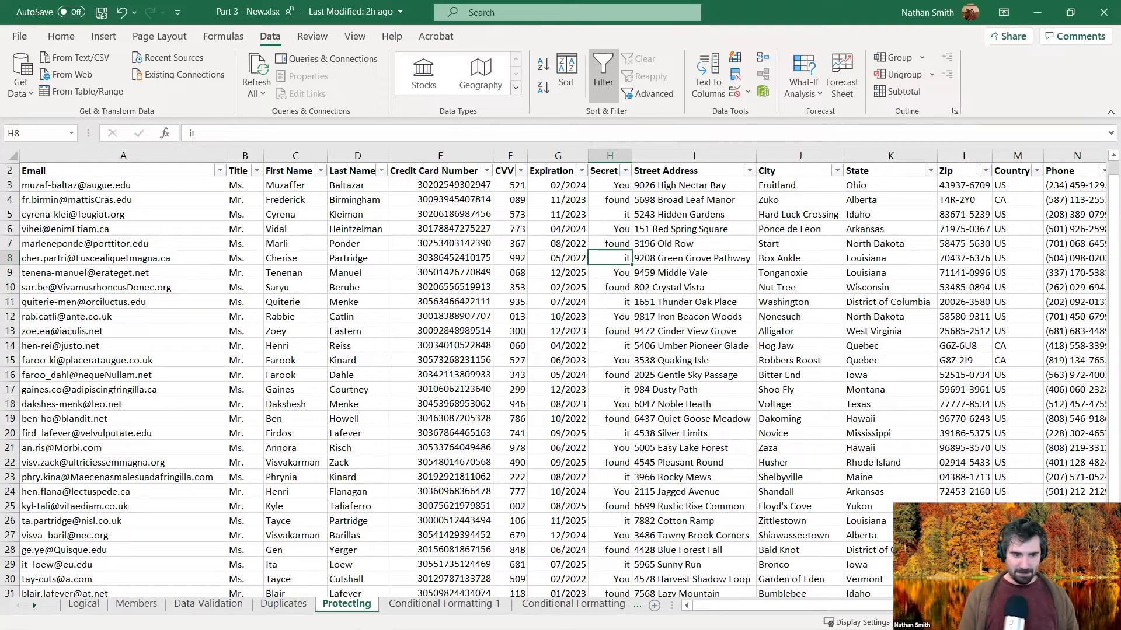
Step: Unhide the hidden row 1 above the table's header row
left_click(16, 164)
right_click(15, 164)
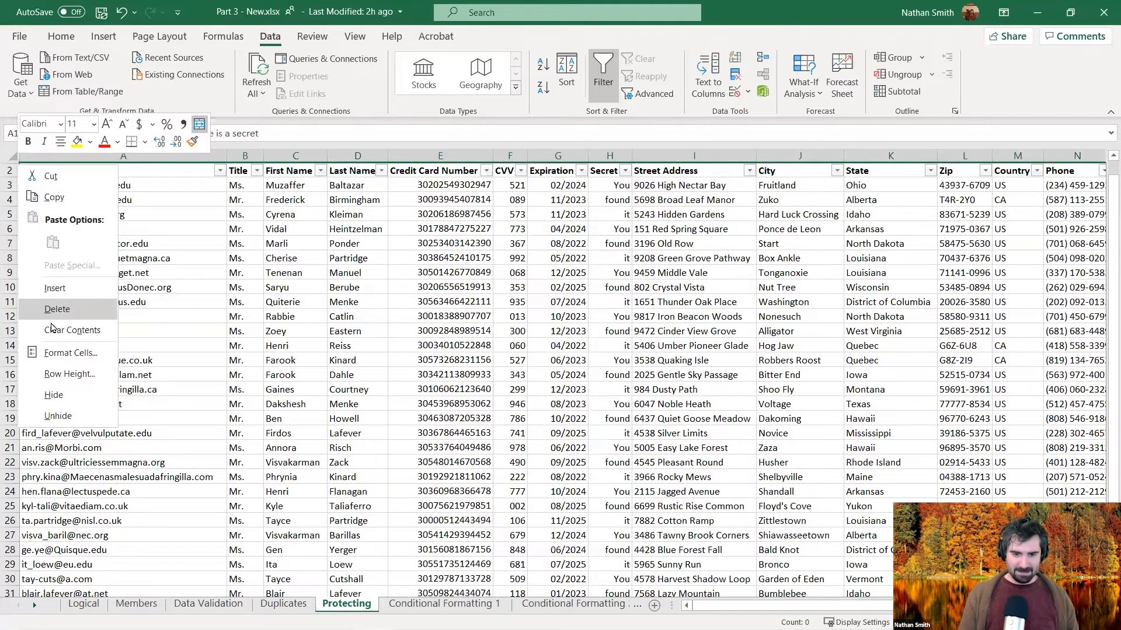
left_click(89, 417)
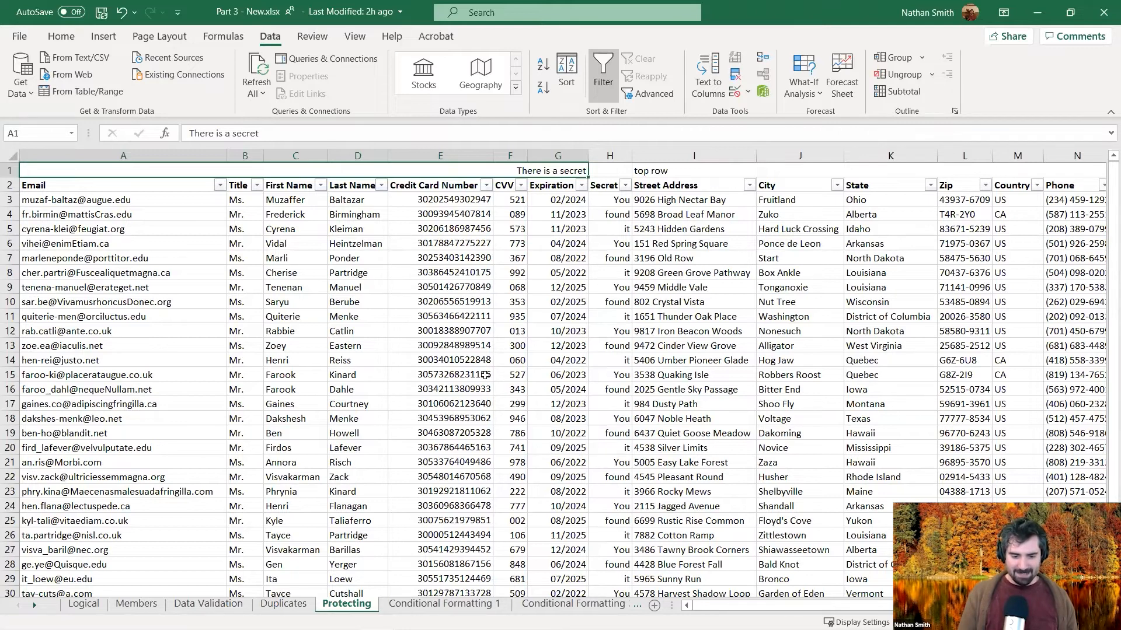
Step: Hide the whole Protecting worksheet from the workbook
right_click(346, 607)
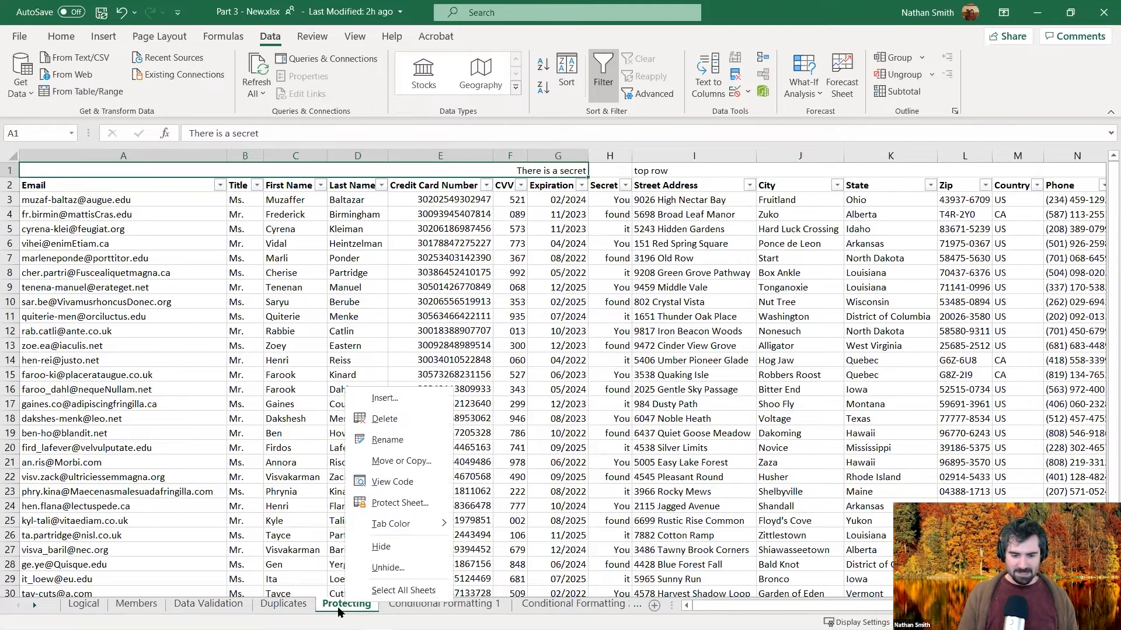
left_click(407, 552)
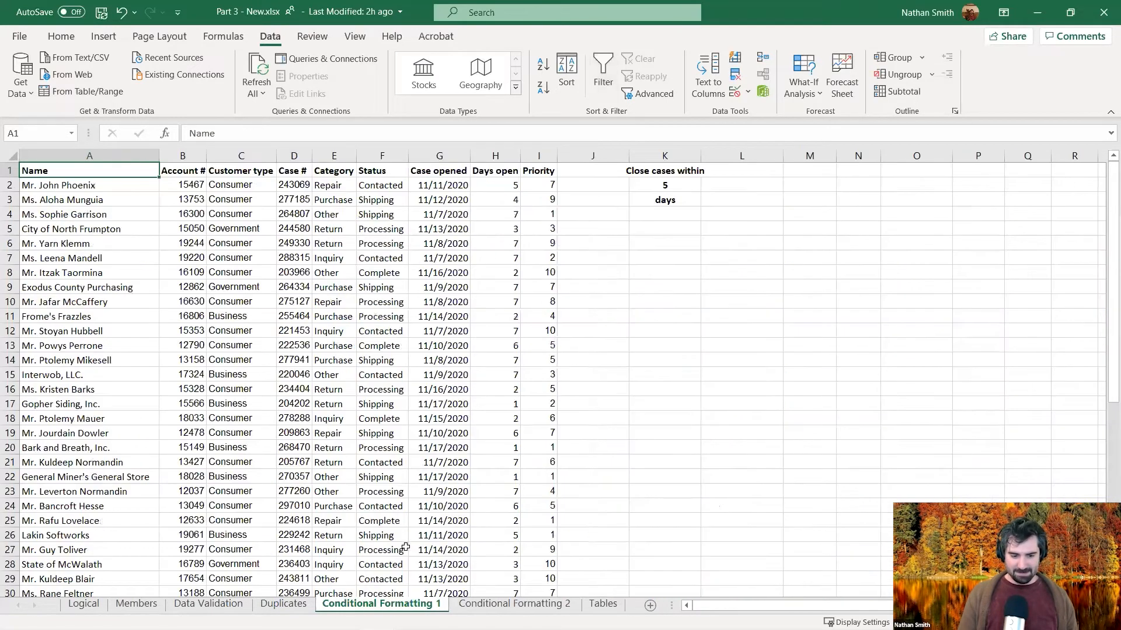
Step: Unhide the Protecting worksheet in the workbook
left_click(300, 606)
left_click(381, 604)
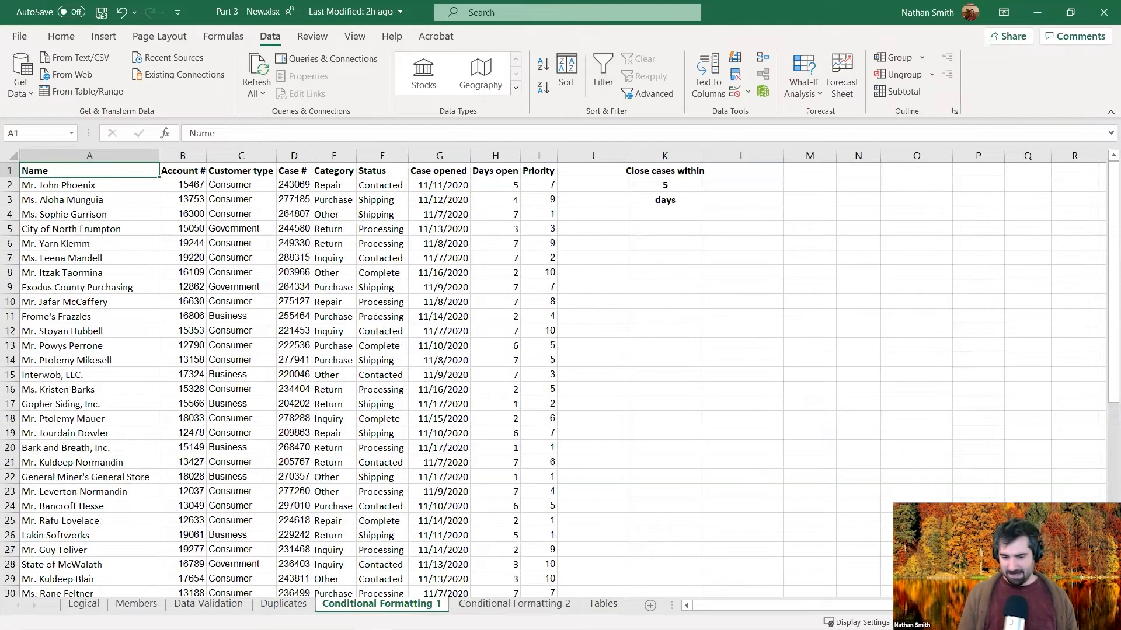
right_click(394, 607)
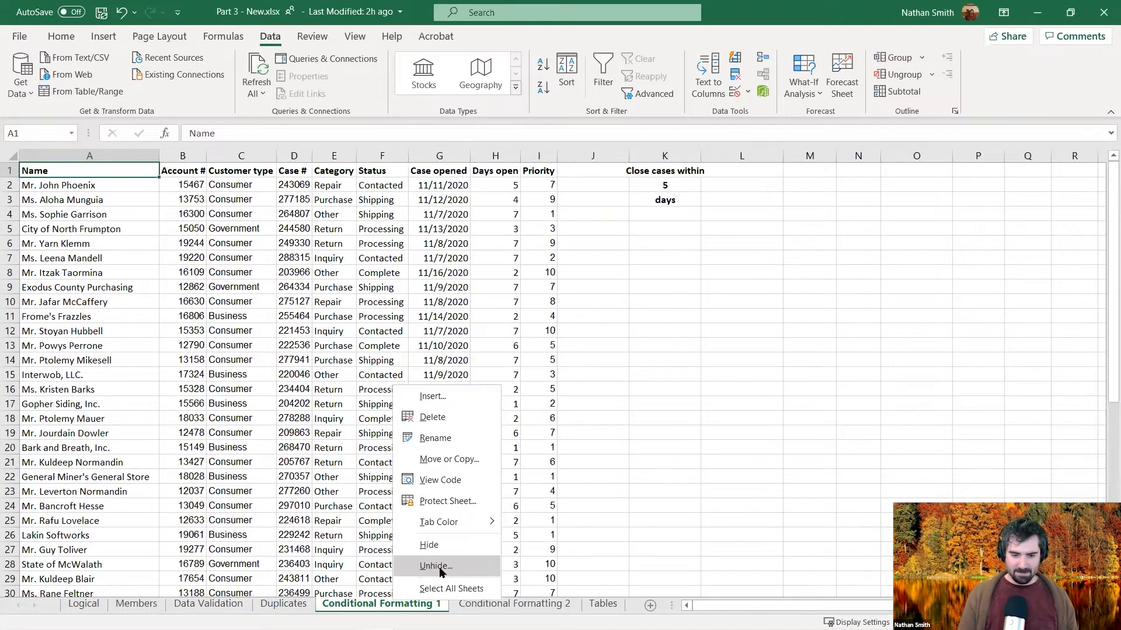
left_click(435, 565)
left_click_drag(537, 489, 515, 450)
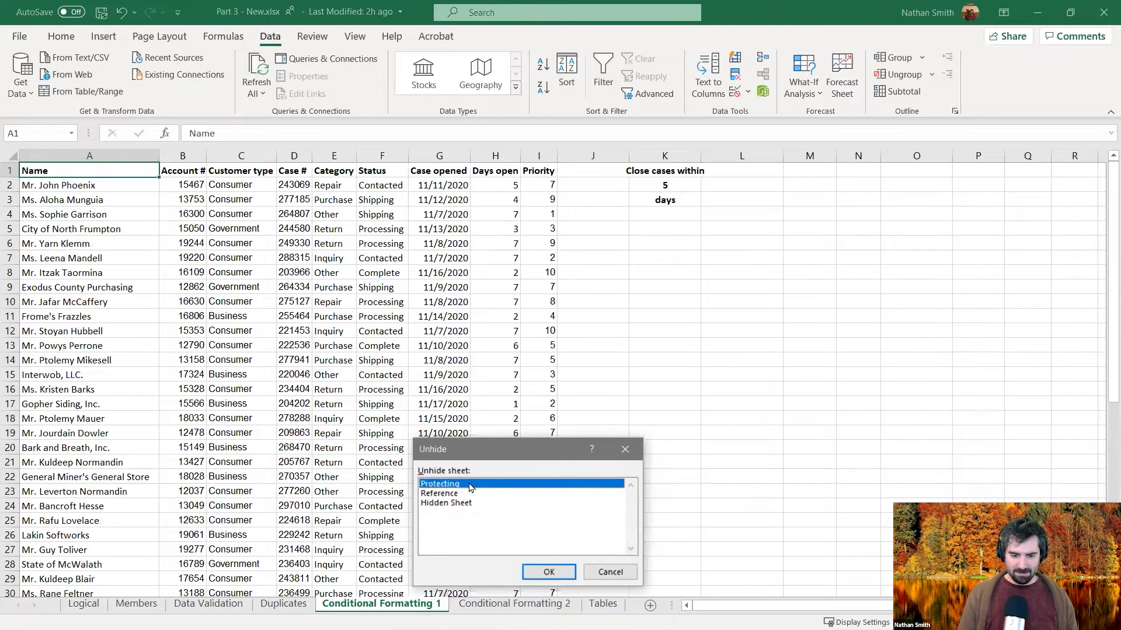
left_click(549, 573)
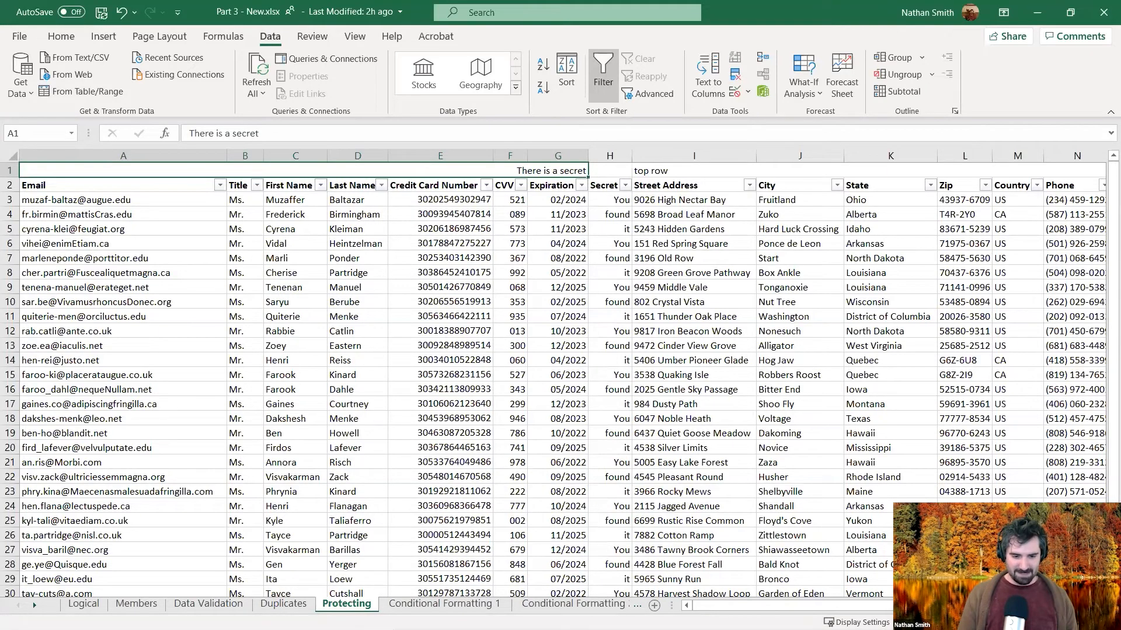
Step: Unhide the worksheet named Hidden Sheet and return to the Protecting worksheet
right_click(359, 604)
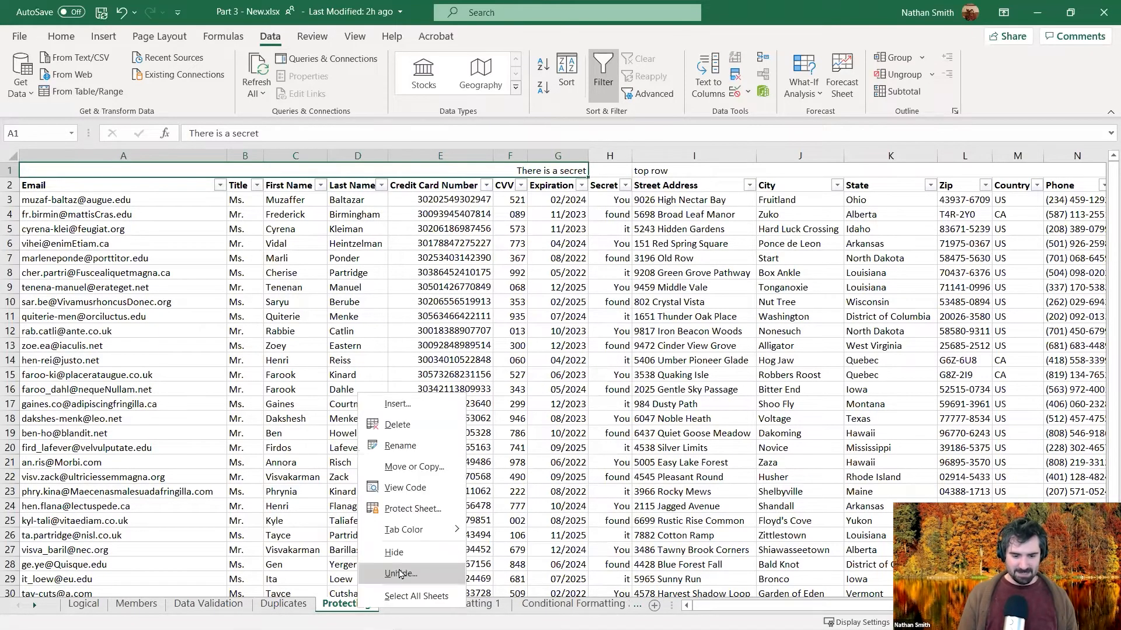
left_click(401, 573)
left_click(436, 532)
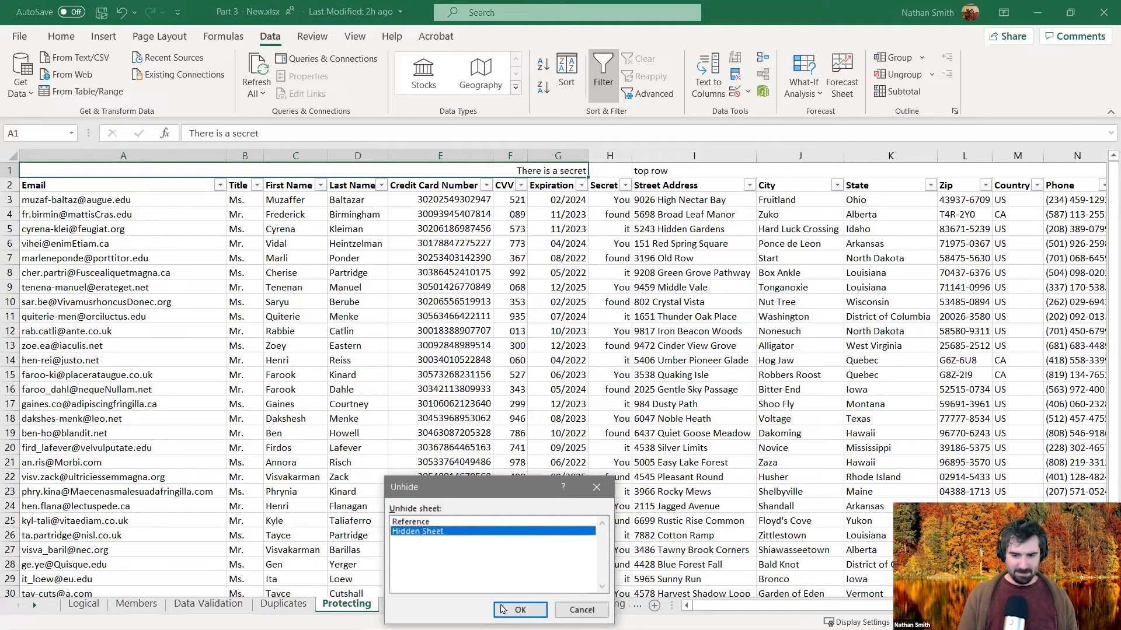
key("Return")
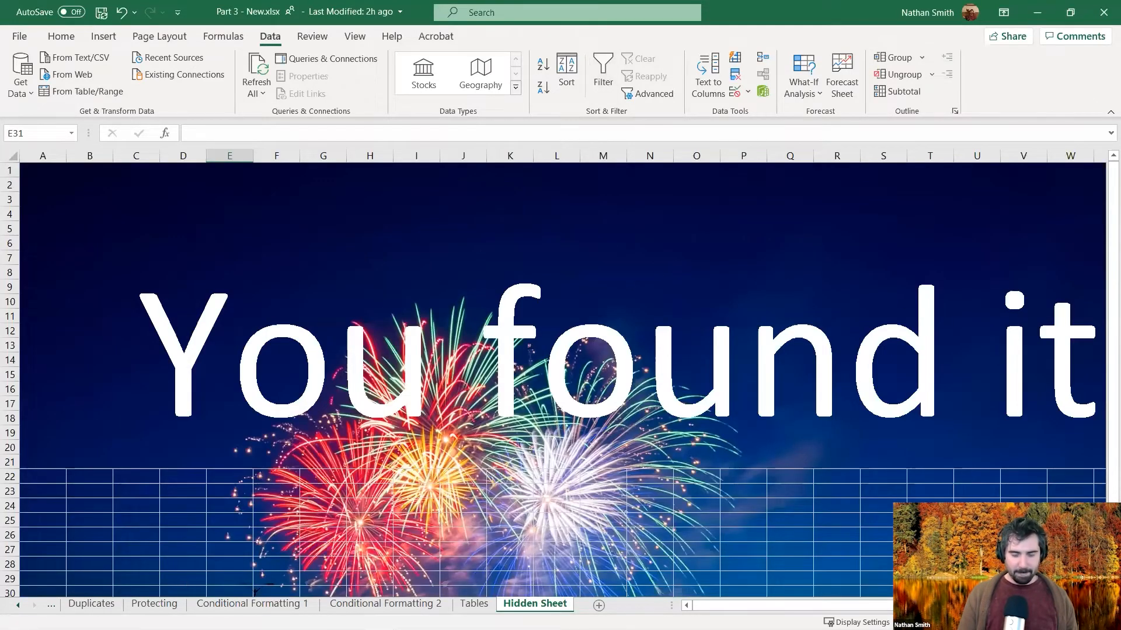
left_click(146, 599)
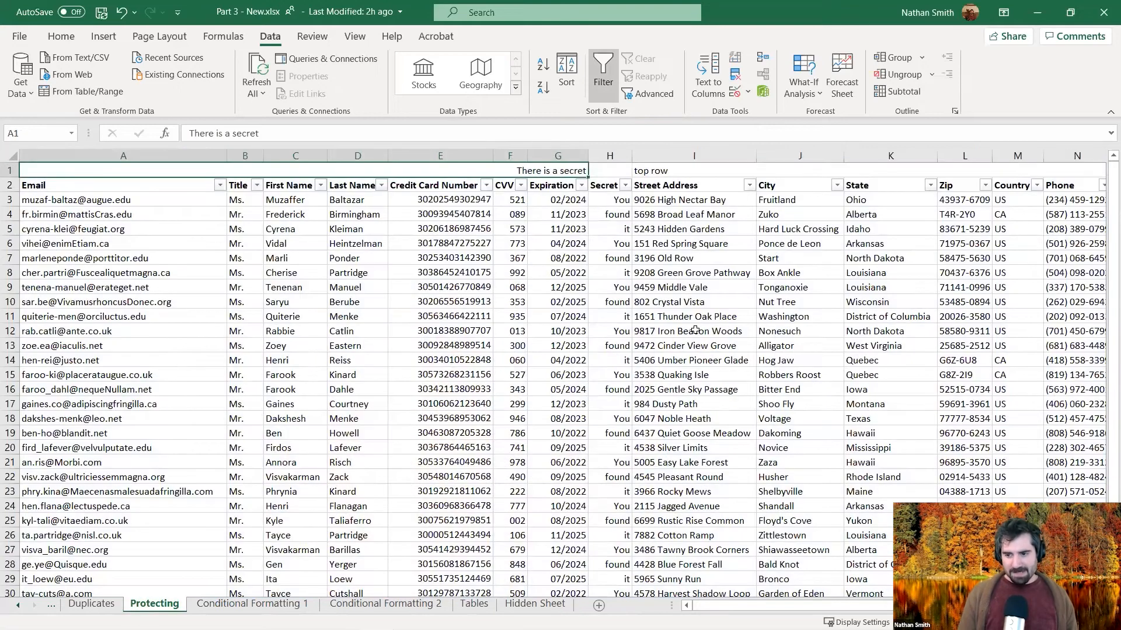
scroll(795, 274, "down", 2)
scroll(795, 275, "down", 2)
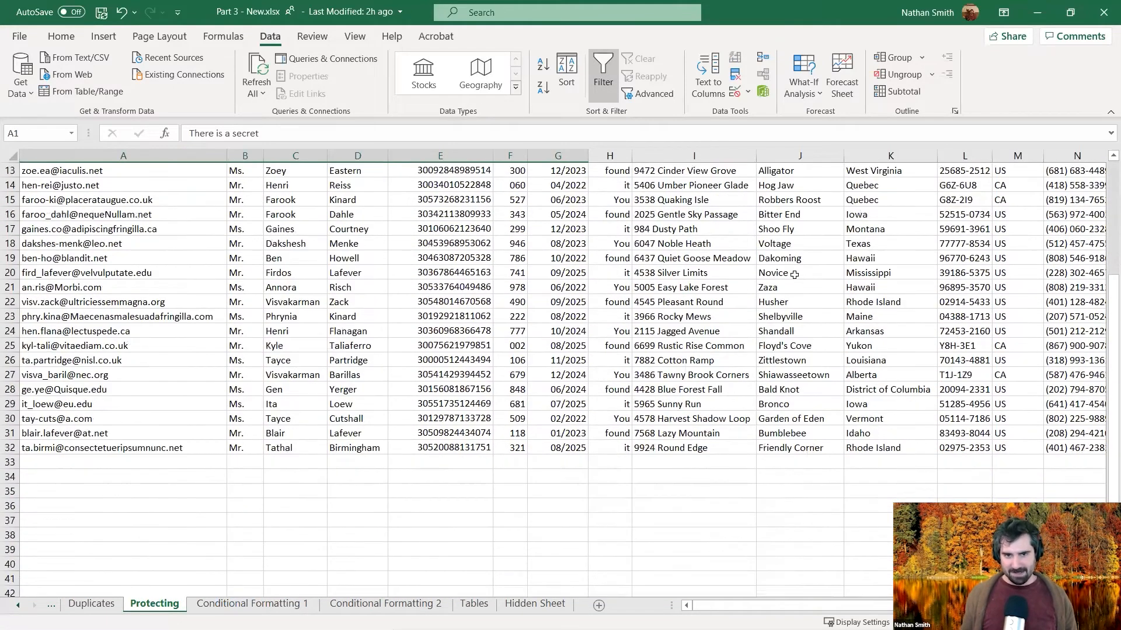
scroll(794, 275, "up", 4)
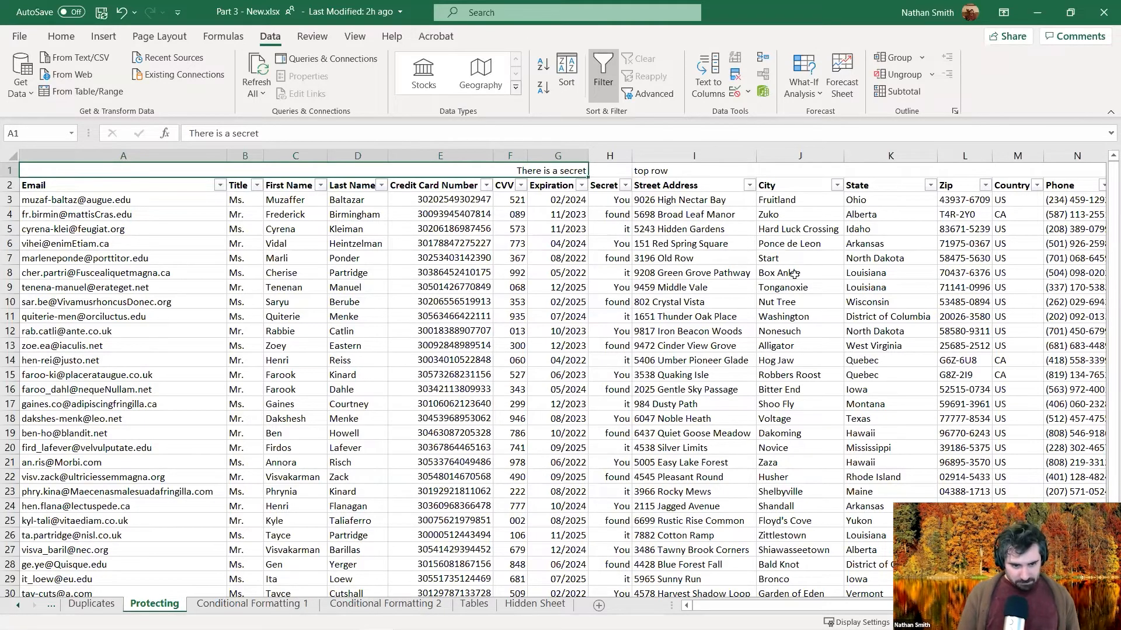
left_click(394, 222)
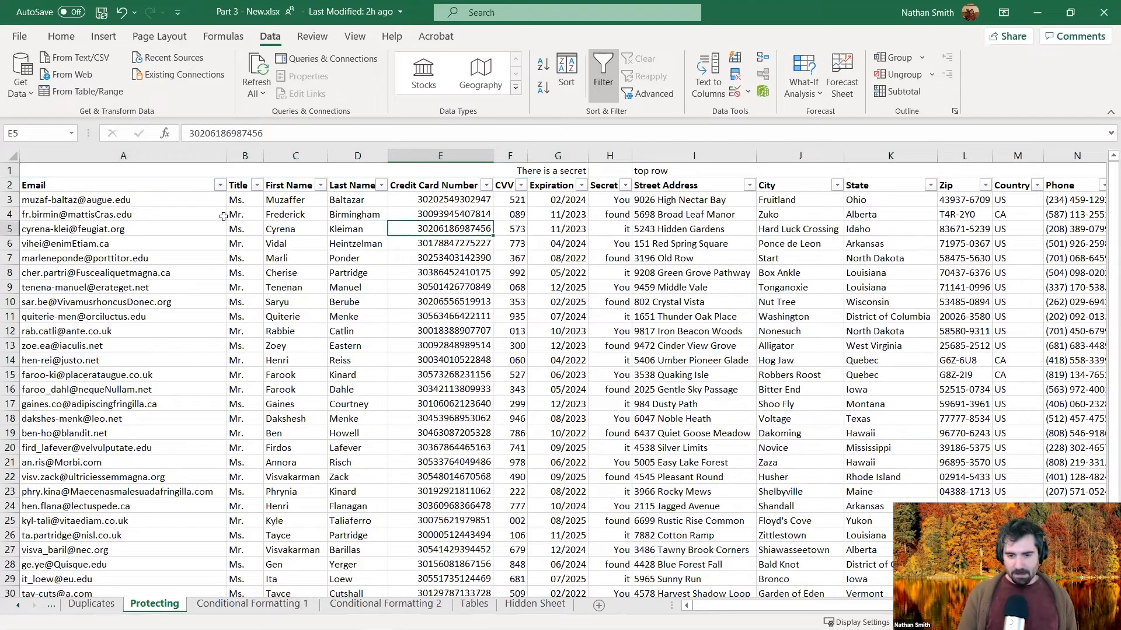
left_click(221, 214)
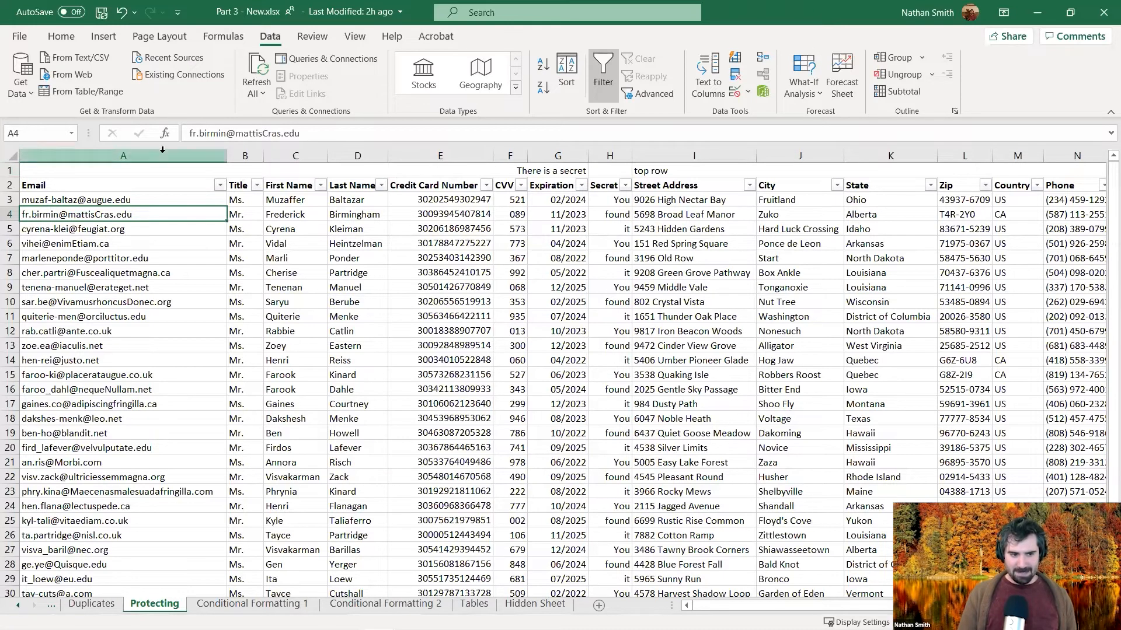
Step: Delete row 1, which holds the secret text above the table headers on the Protecting sheet
left_click(10, 170)
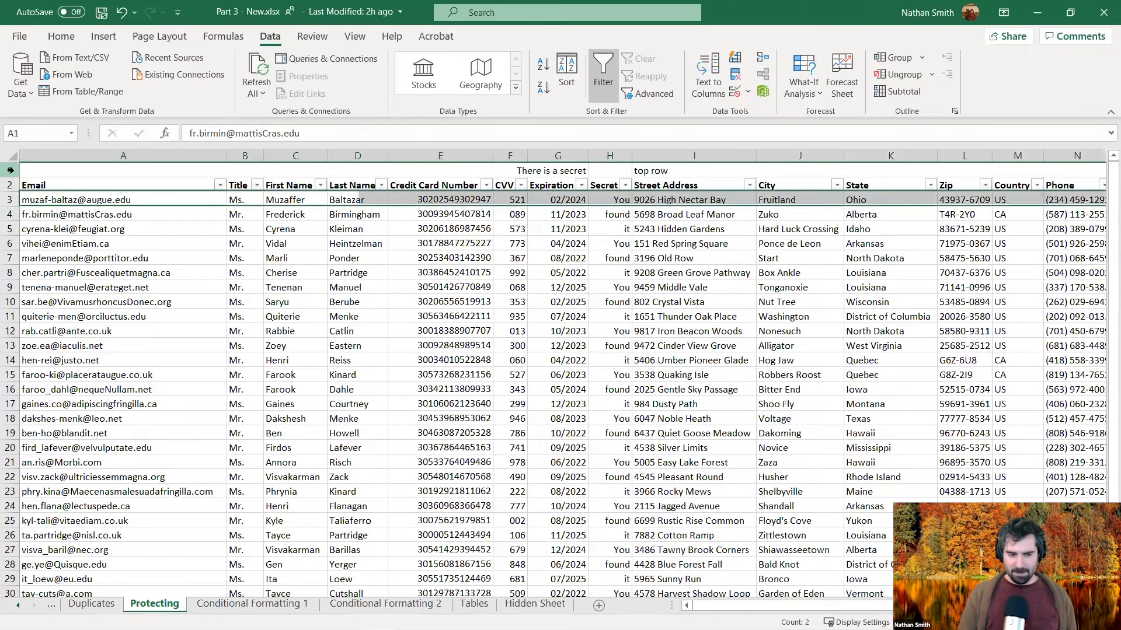
right_click(14, 173)
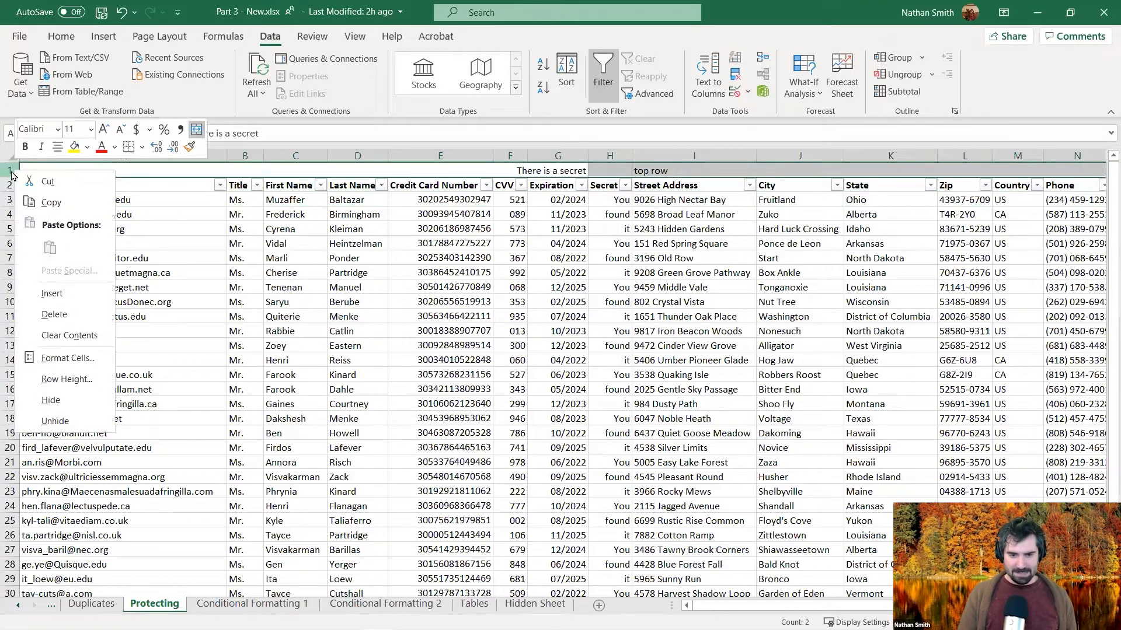
left_click(61, 325)
left_click(374, 211)
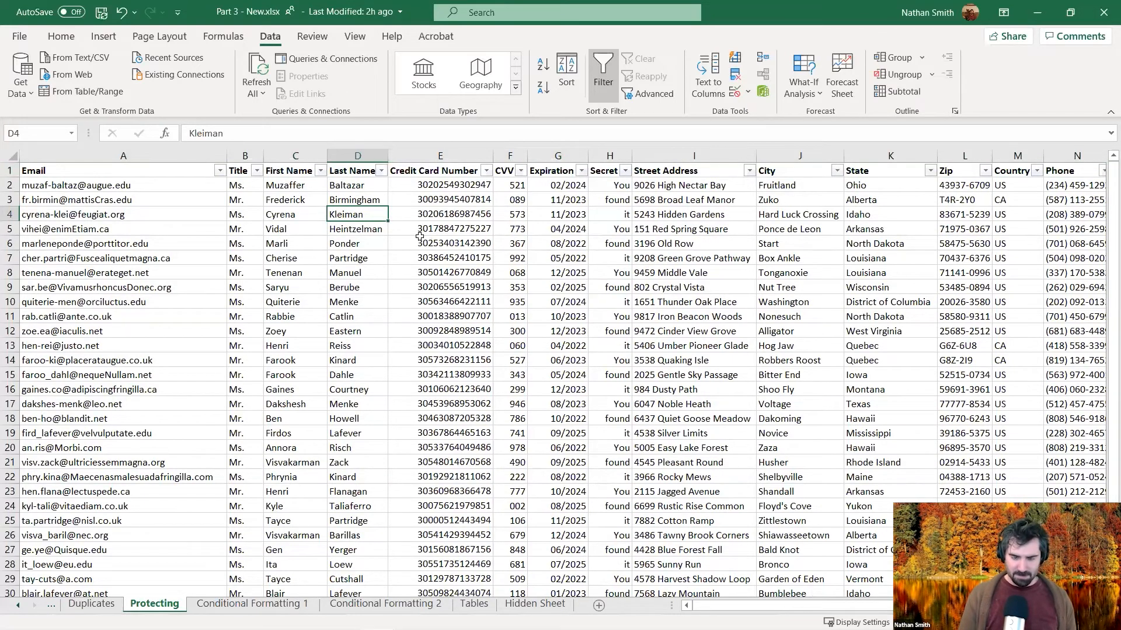
Step: Highlight the Credit Card Number, CVV and Expiration columns together, and select the Credit Card Number header cell
scroll(472, 313, "down", 4)
scroll(472, 313, "up", 3)
scroll(472, 313, "up", 1)
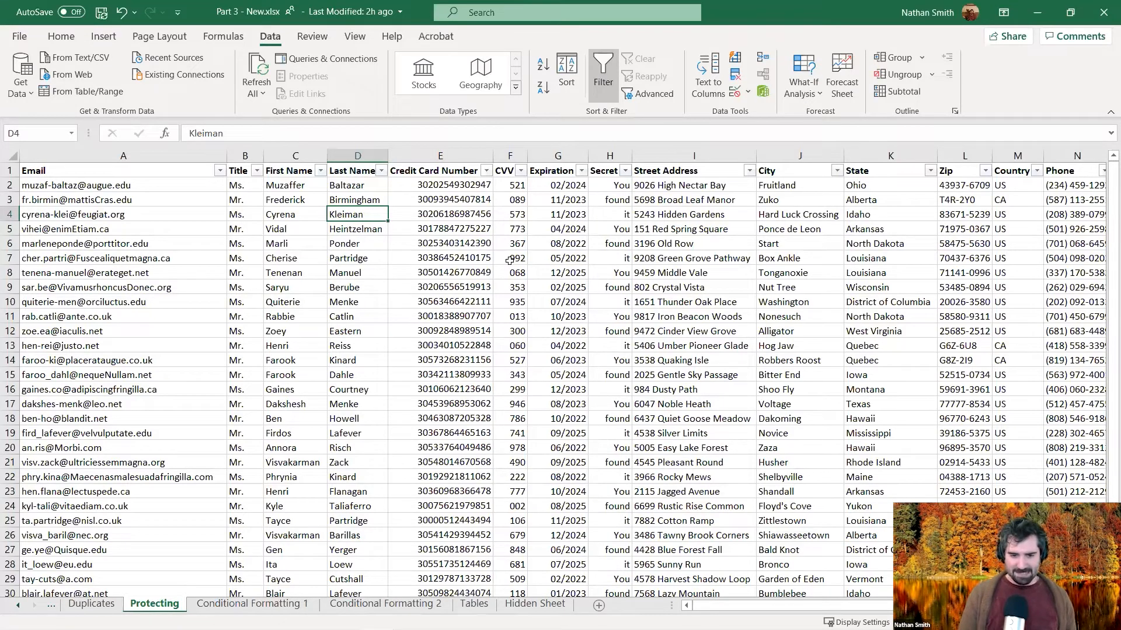
left_click(450, 155)
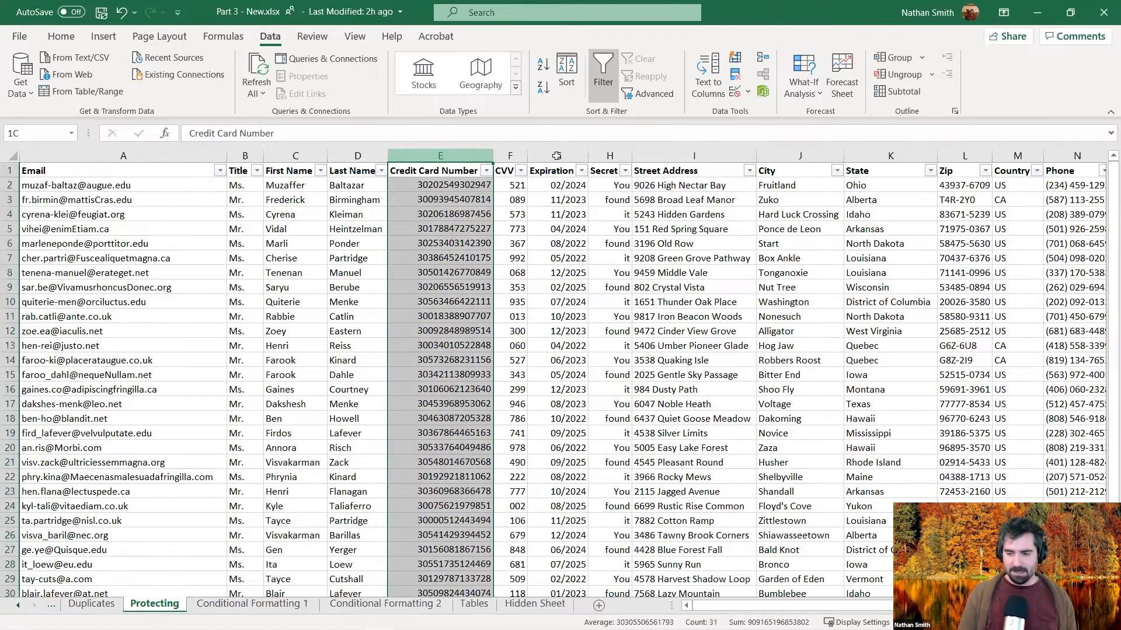
left_click_drag(557, 155, 557, 155)
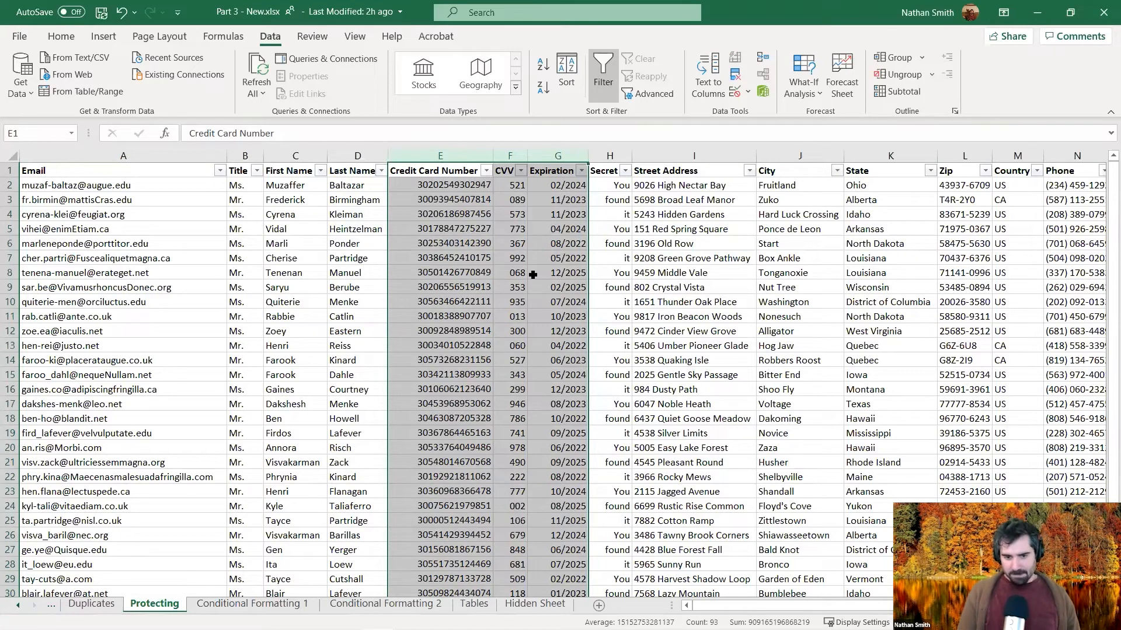
left_click(365, 210)
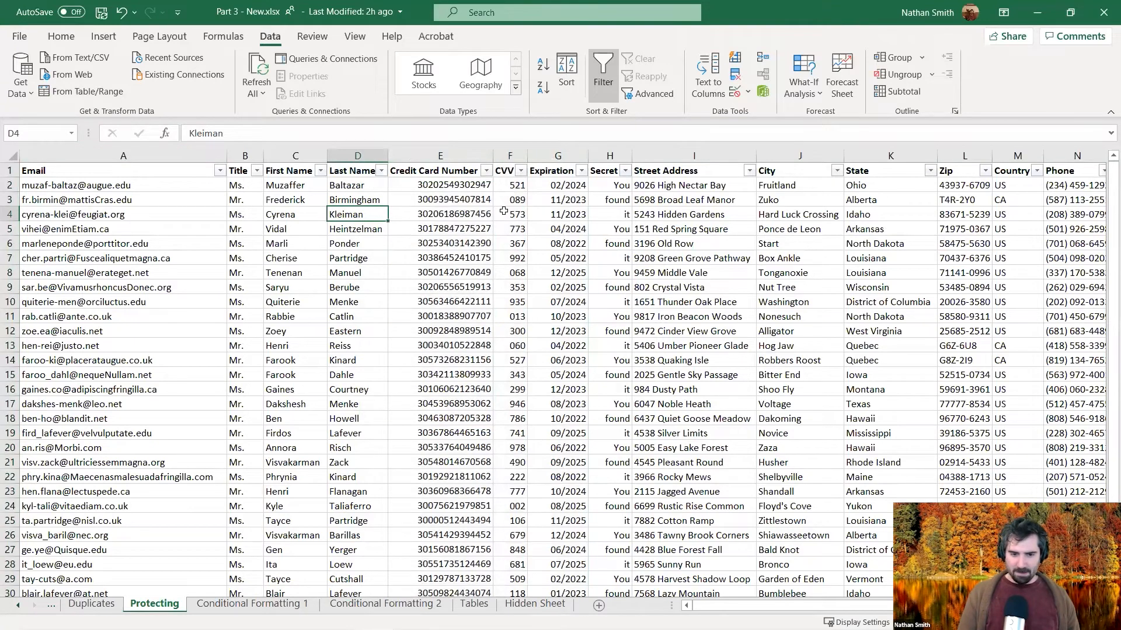
left_click(571, 214)
key("Left")
key("Left")
key("ctrl+Up")
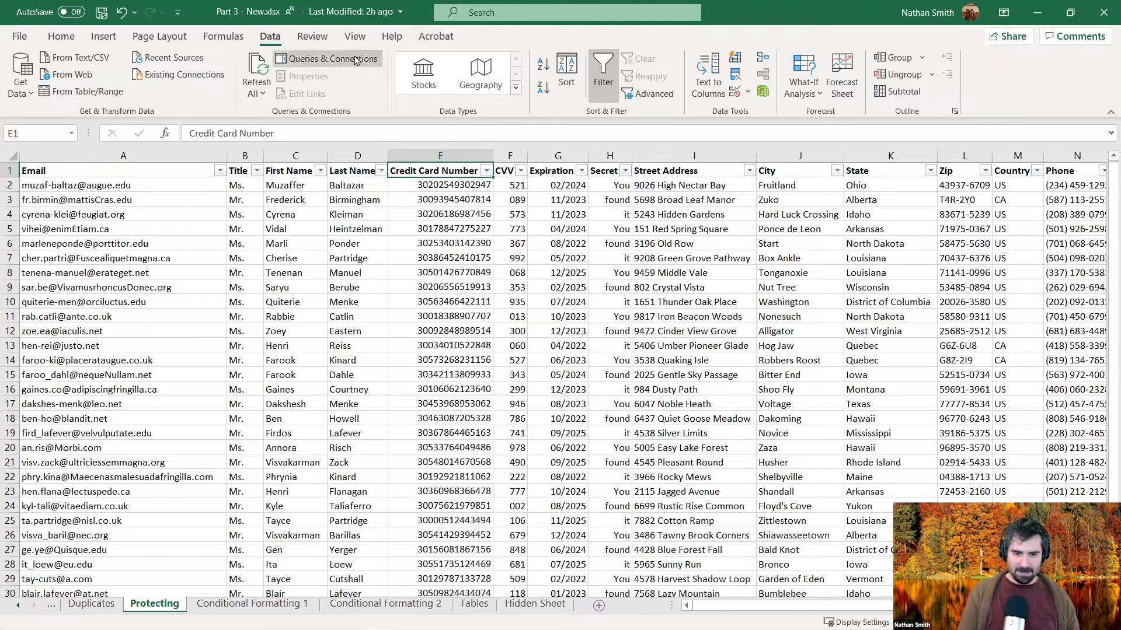
Step: Start Protect Sheet for the Protecting worksheet and enter a password for unprotecting it
left_click(312, 38)
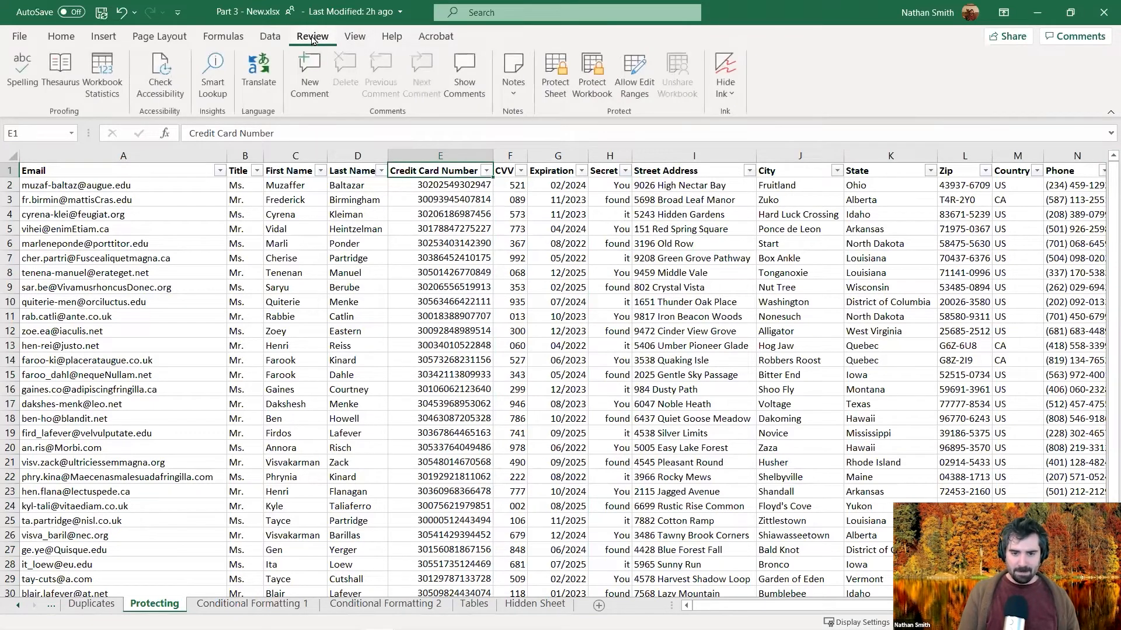
left_click(557, 90)
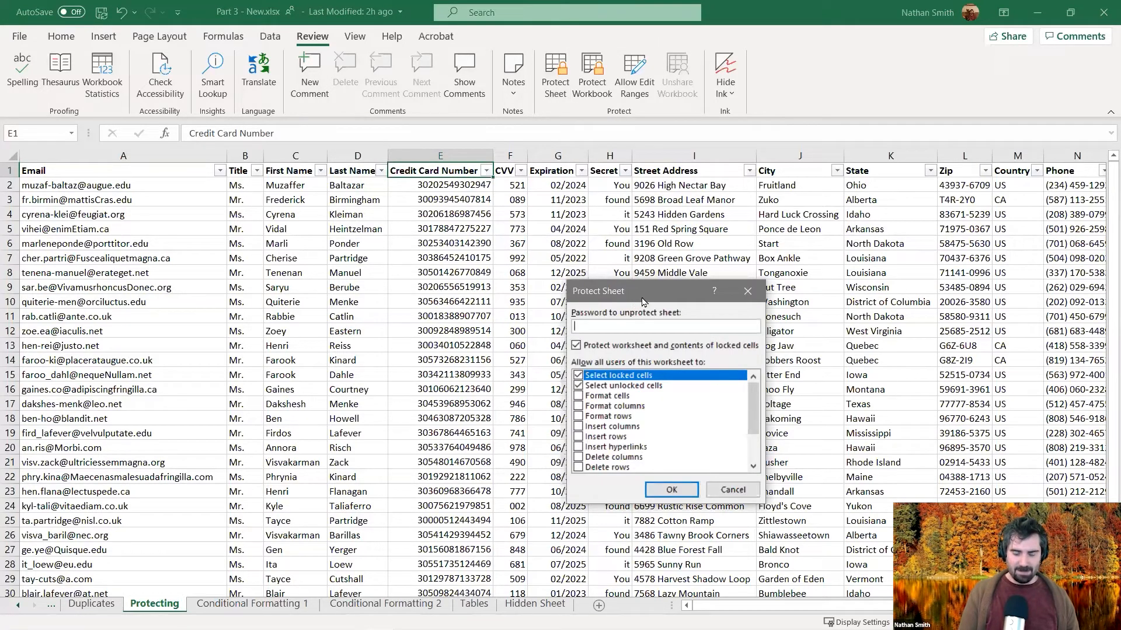
left_click_drag(643, 301, 624, 225)
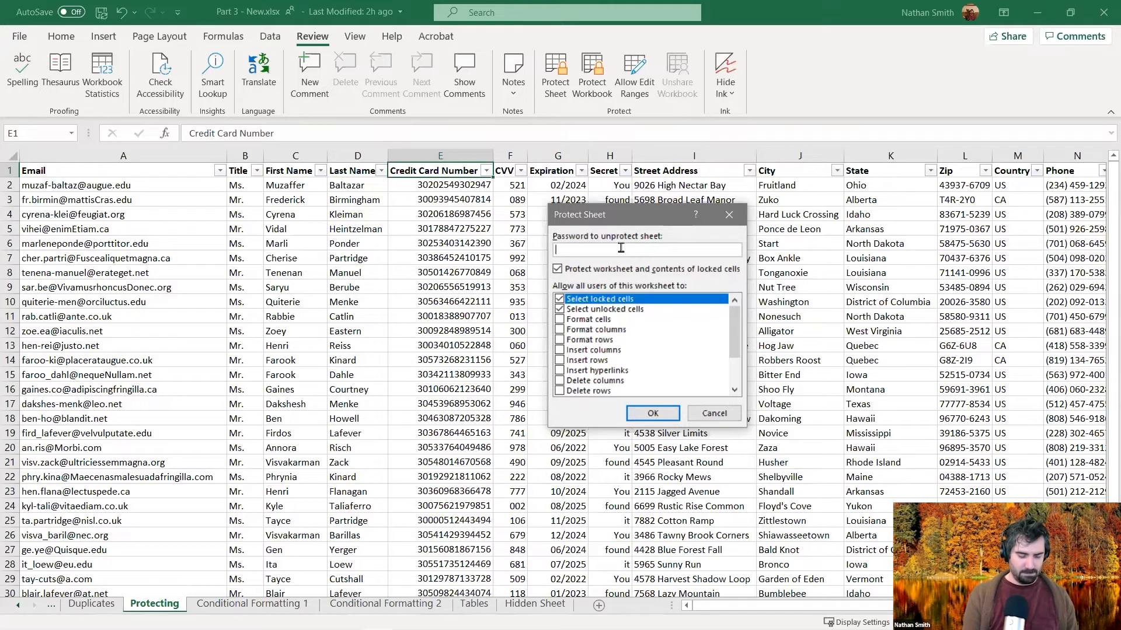
type("••••••")
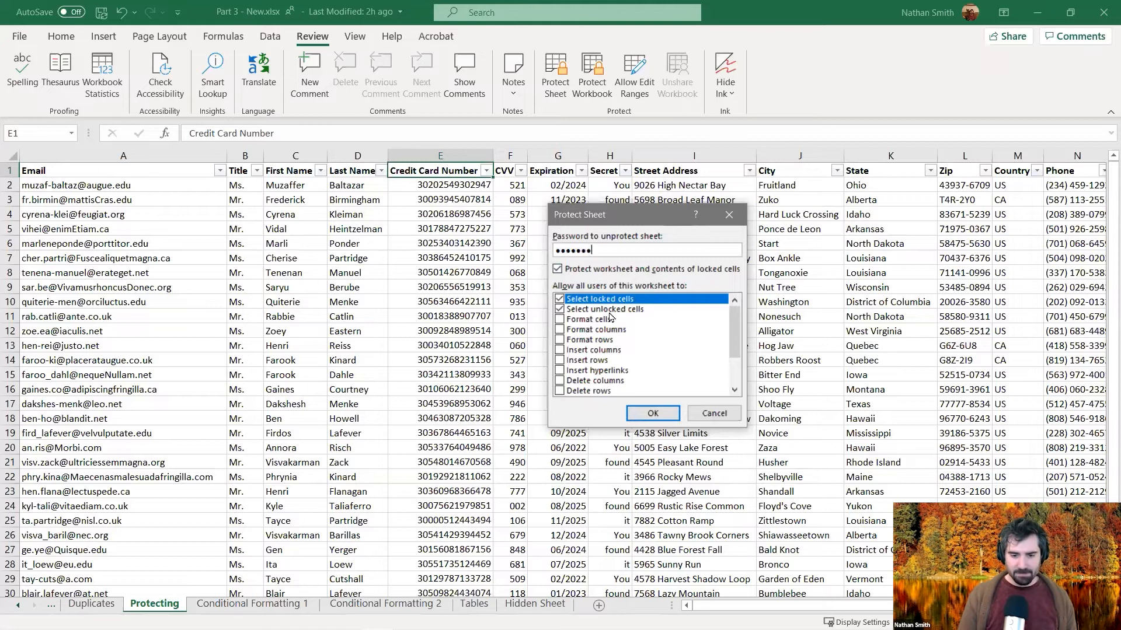
Step: Examine the full list of actions that users can be allowed to perform on the protected worksheet
scroll(636, 339, "down", 1)
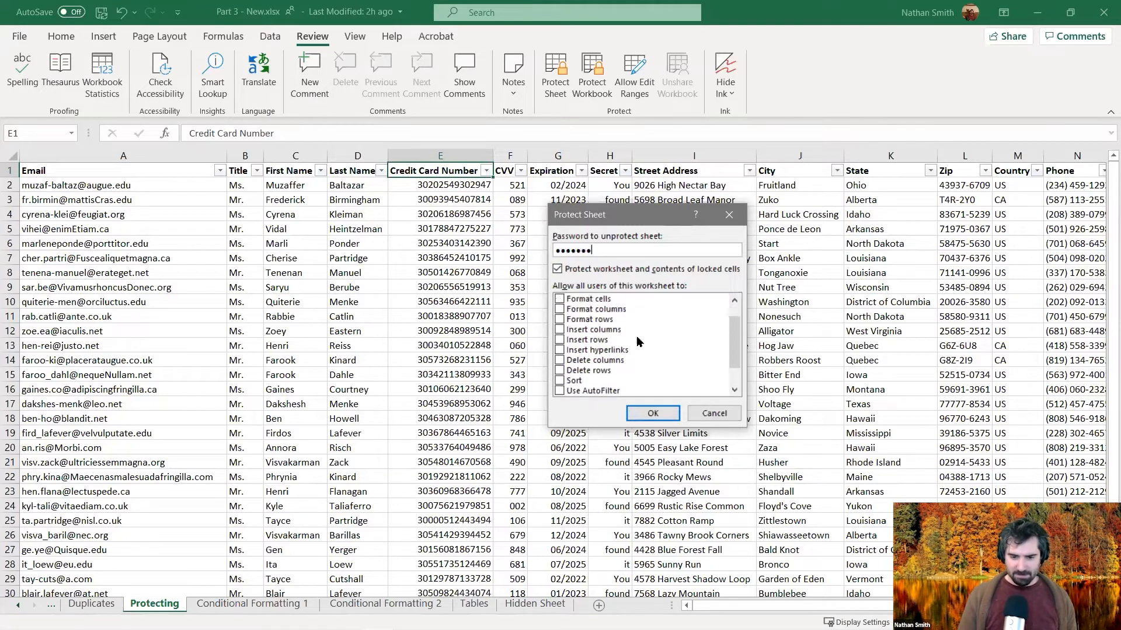
scroll(636, 335, "up", 1)
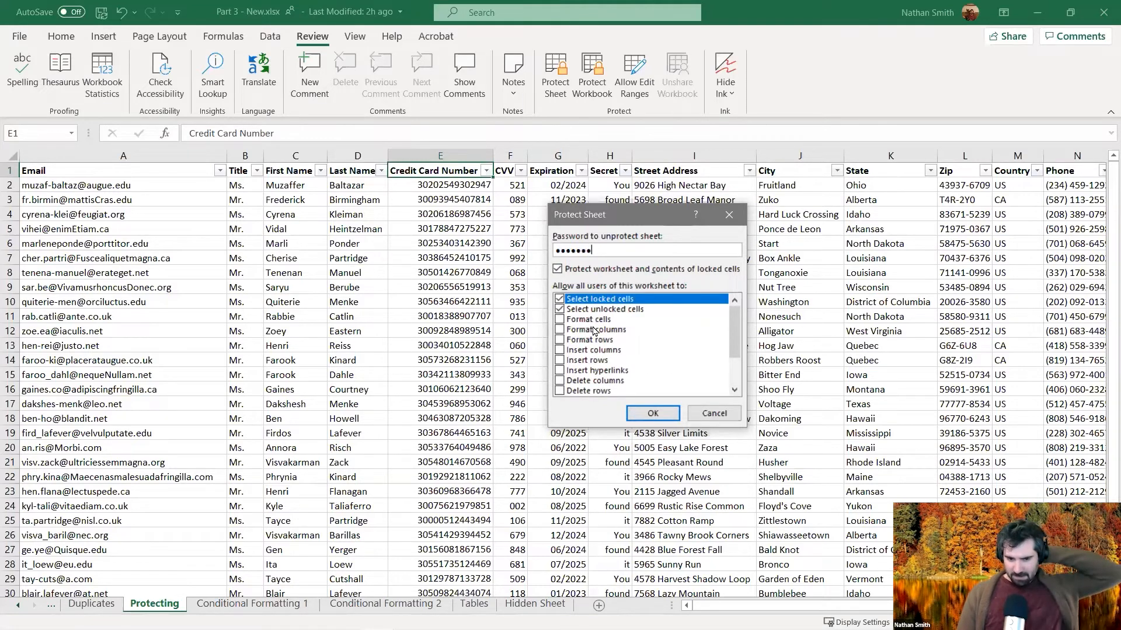
scroll(594, 331, "down", 1)
scroll(602, 336, "up", 1)
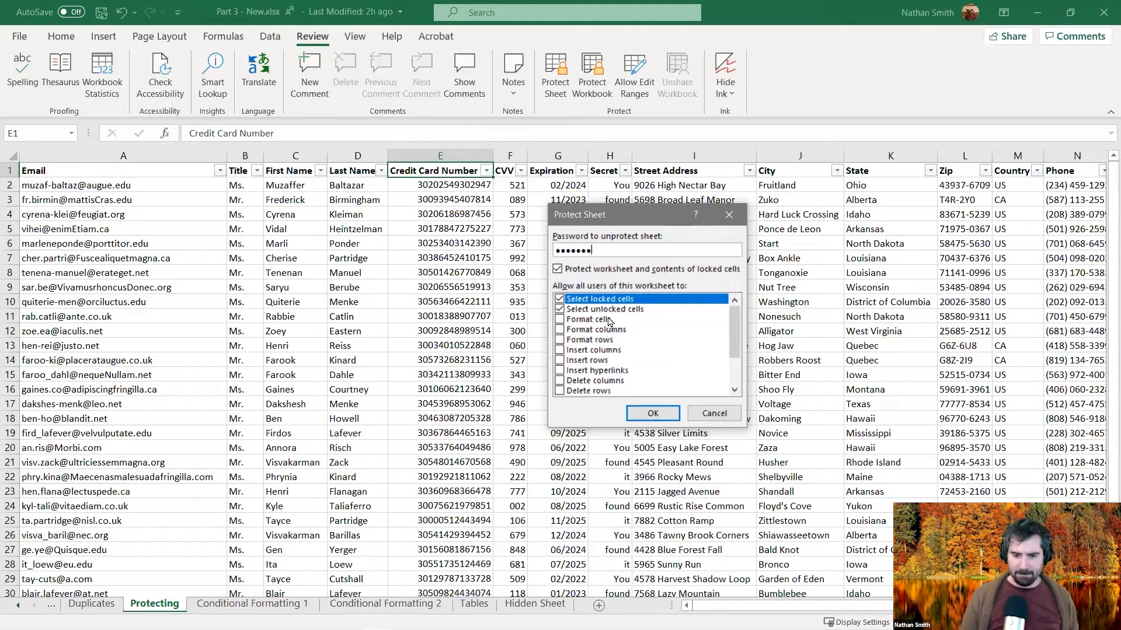
scroll(617, 335, "down", 1)
scroll(620, 332, "down", 1)
scroll(617, 331, "up", 2)
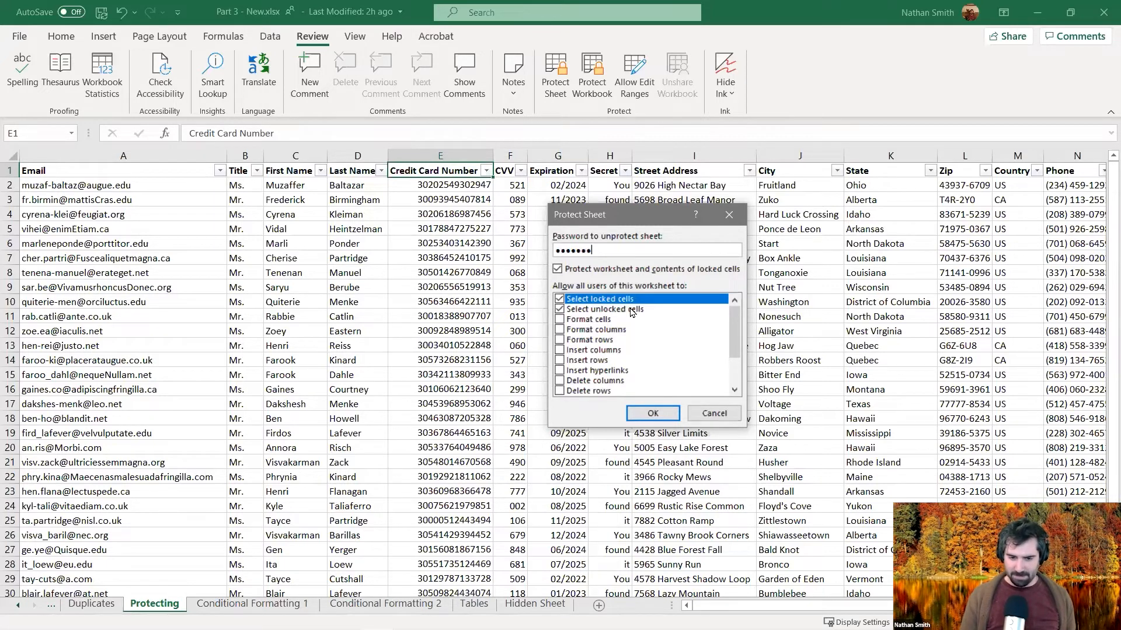
scroll(614, 332, "down", 2)
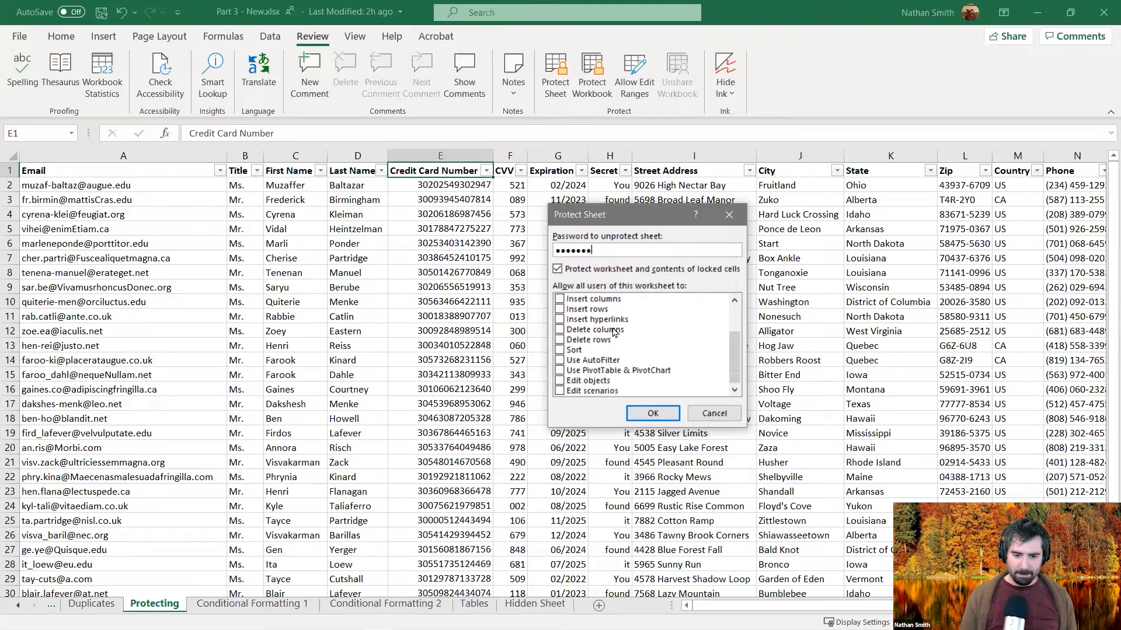
scroll(614, 332, "up", 2)
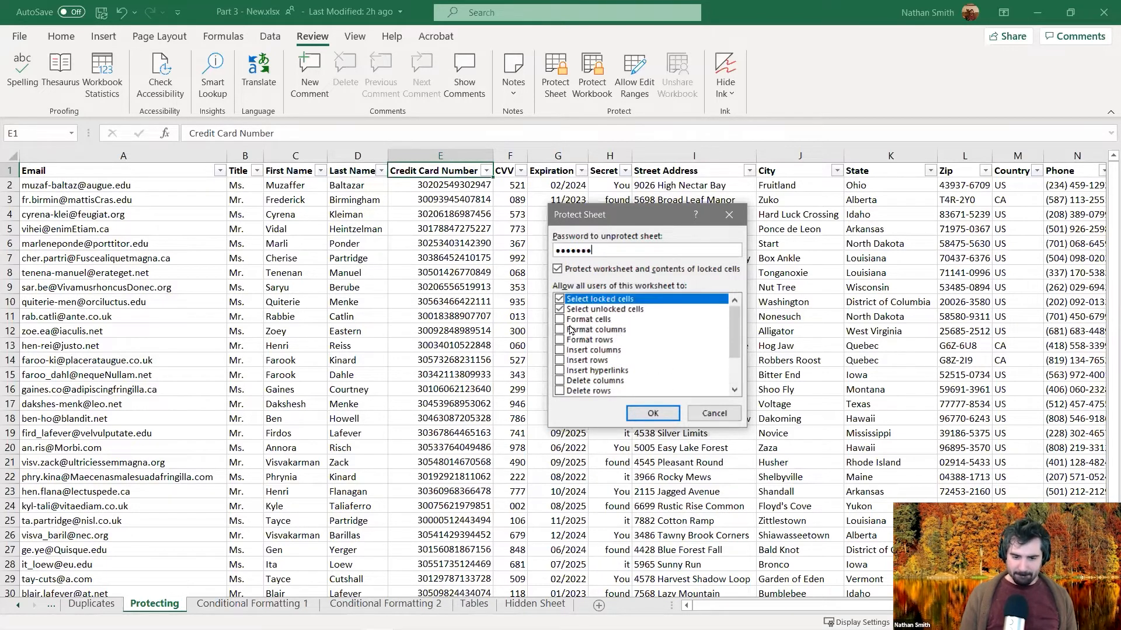
scroll(602, 340, "down", 2)
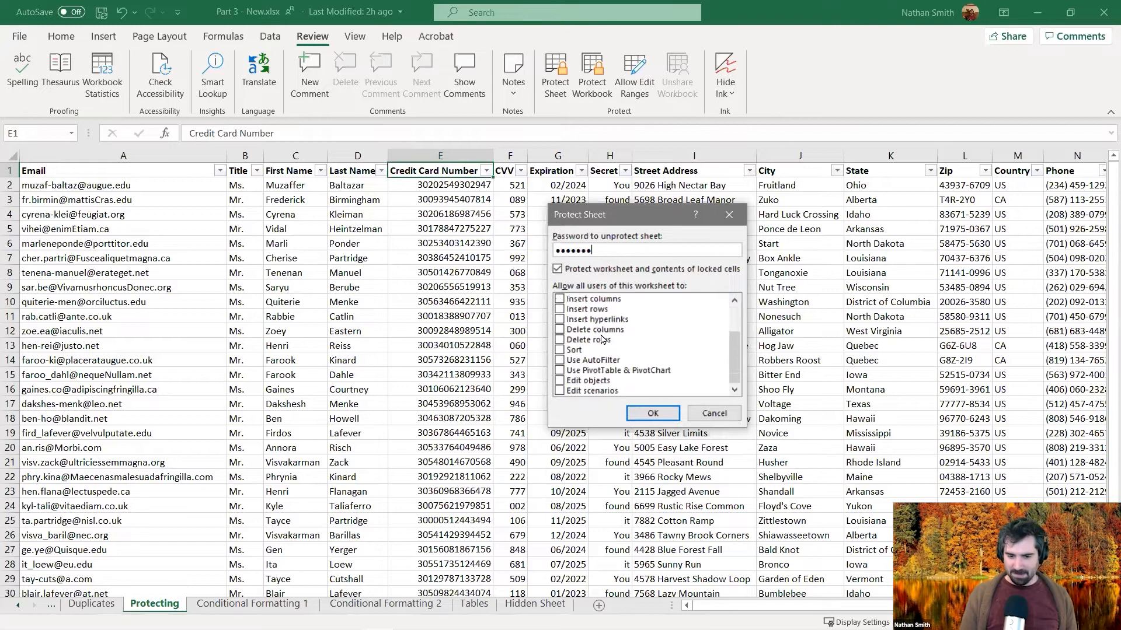
scroll(602, 340, "up", 2)
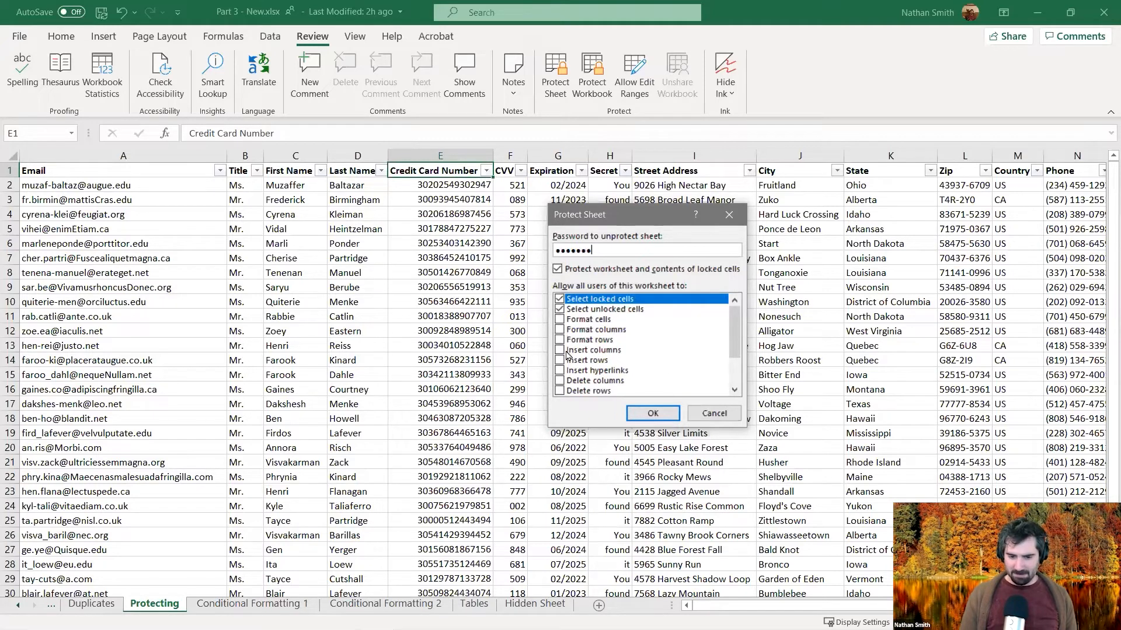
scroll(577, 369, "down", 2)
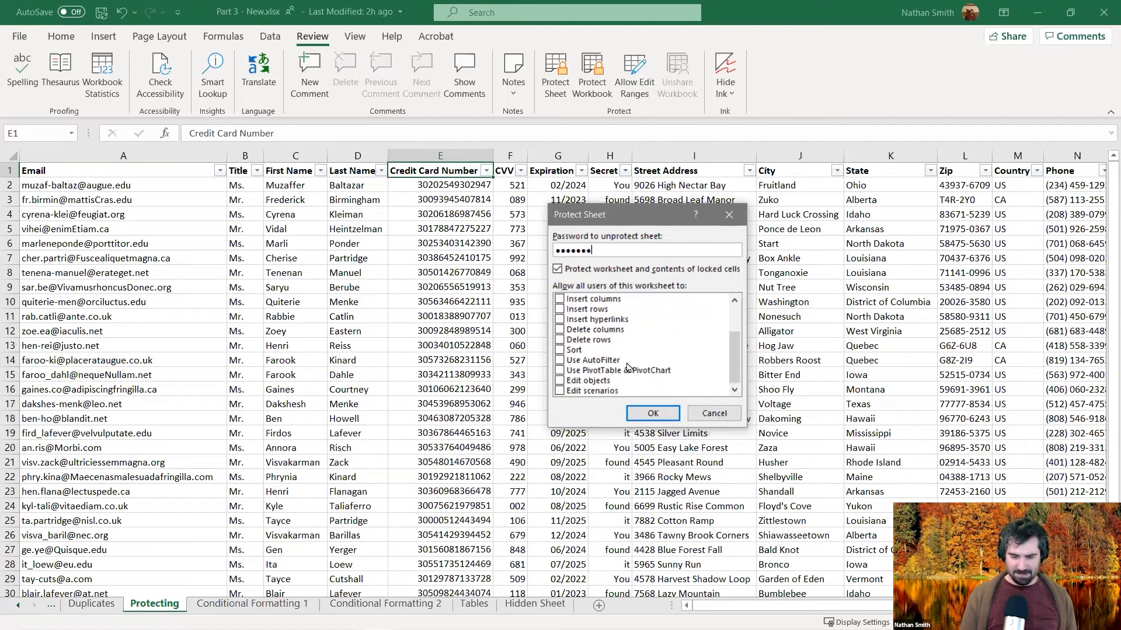
scroll(607, 342, "up", 2)
scroll(604, 340, "down", 2)
scroll(607, 344, "up", 2)
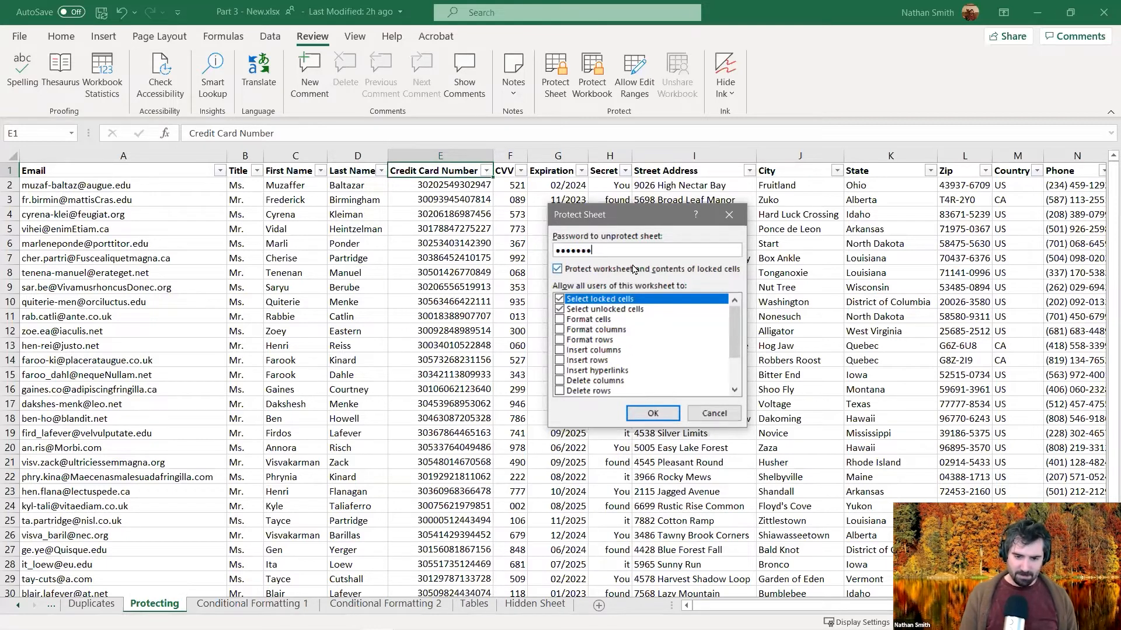
Step: Re-enter the password for unprotecting the sheet and apply the protection to the Protecting worksheet
left_click(644, 414)
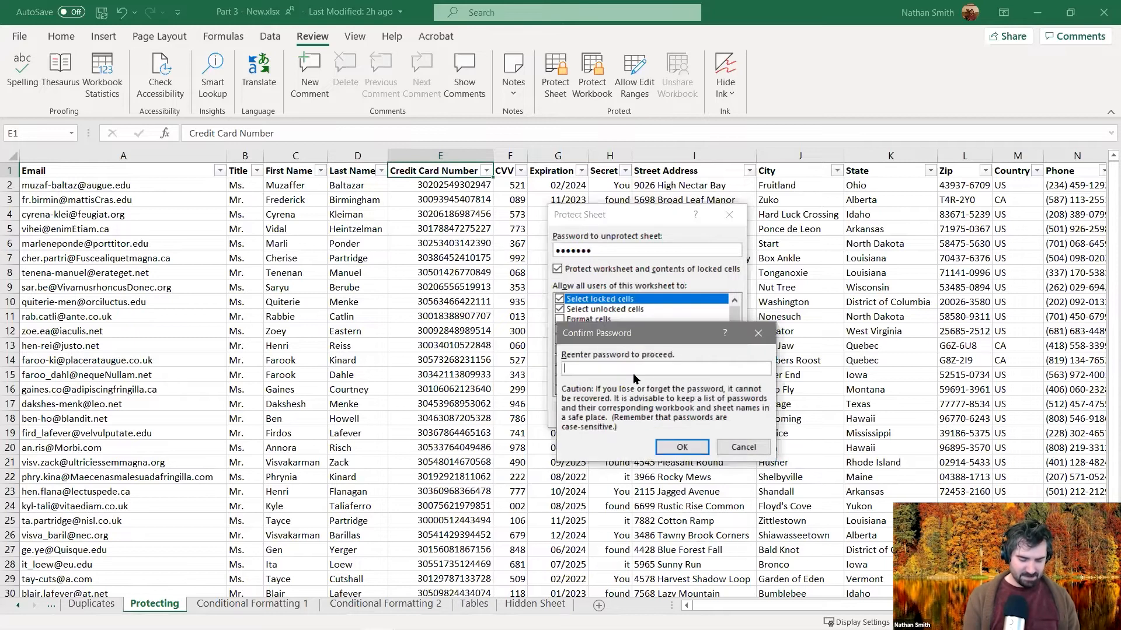
type("•••")
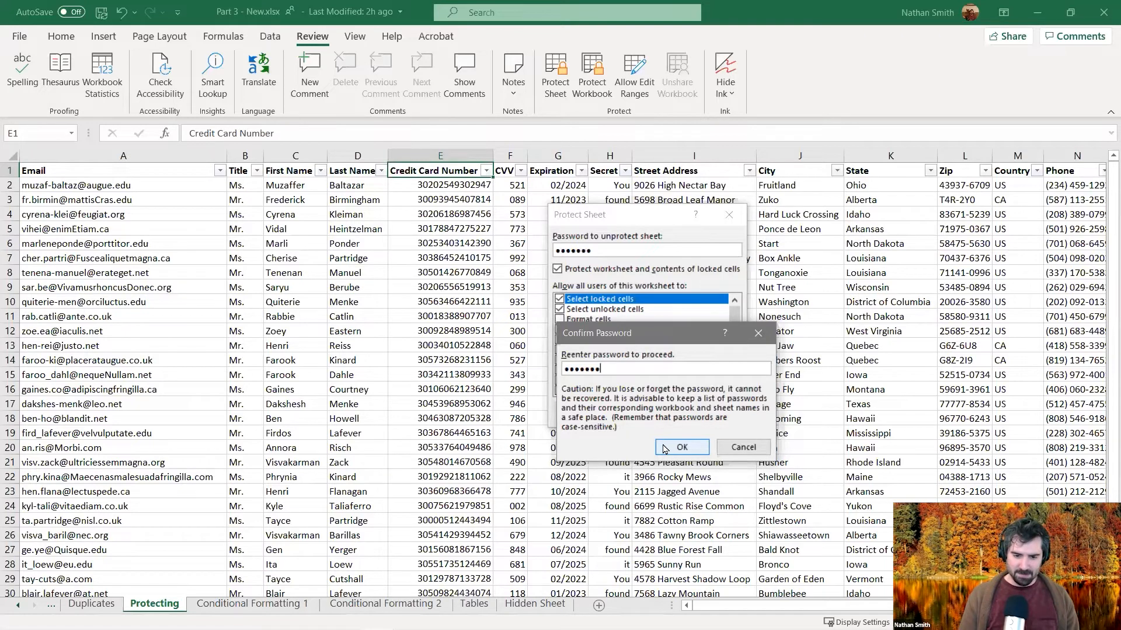
left_click(665, 448)
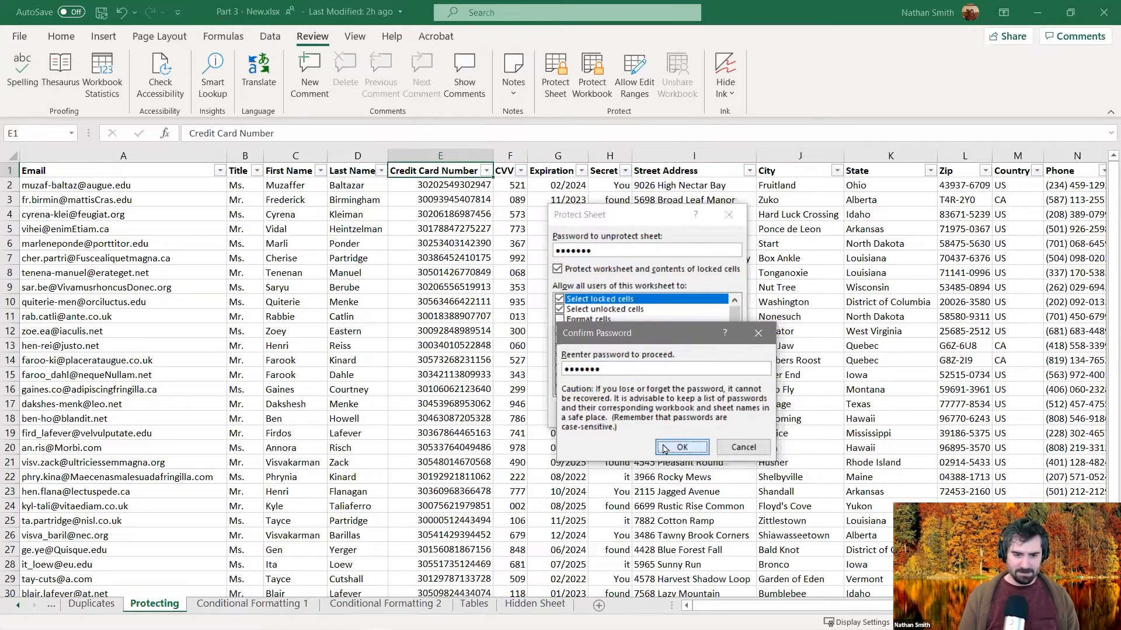
left_click(664, 448)
Step: Check whether cells in the Last Name, CVV, Street Address and Expiration columns can still be selected on the protected sheet
left_click(350, 295)
left_click(367, 224)
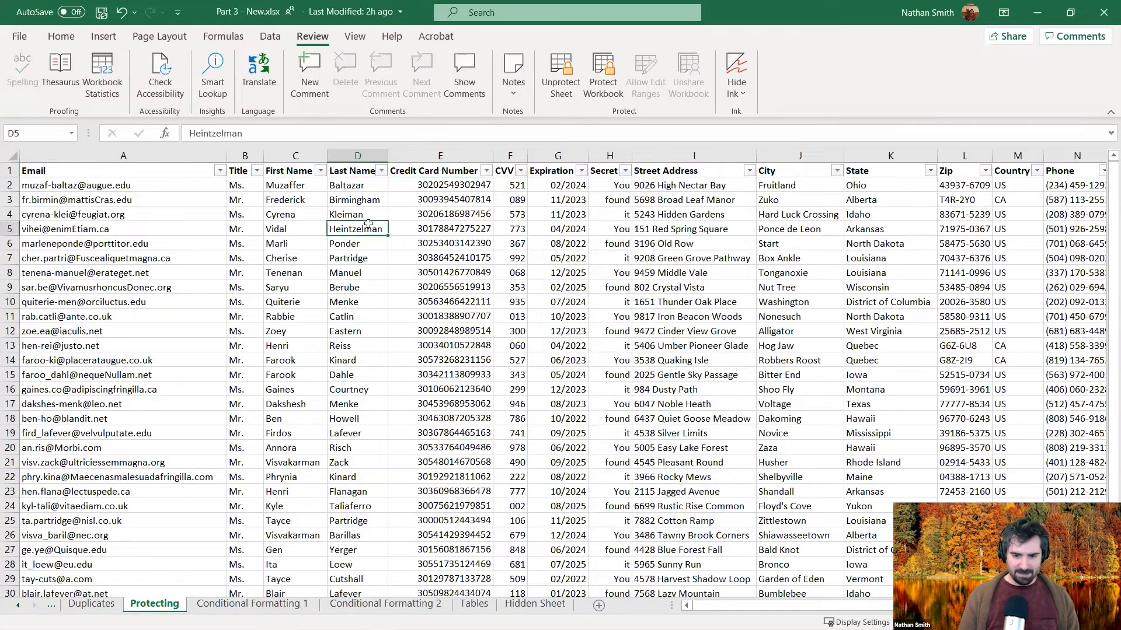
left_click(509, 286)
left_click(694, 287)
left_click(703, 356)
left_click(580, 350)
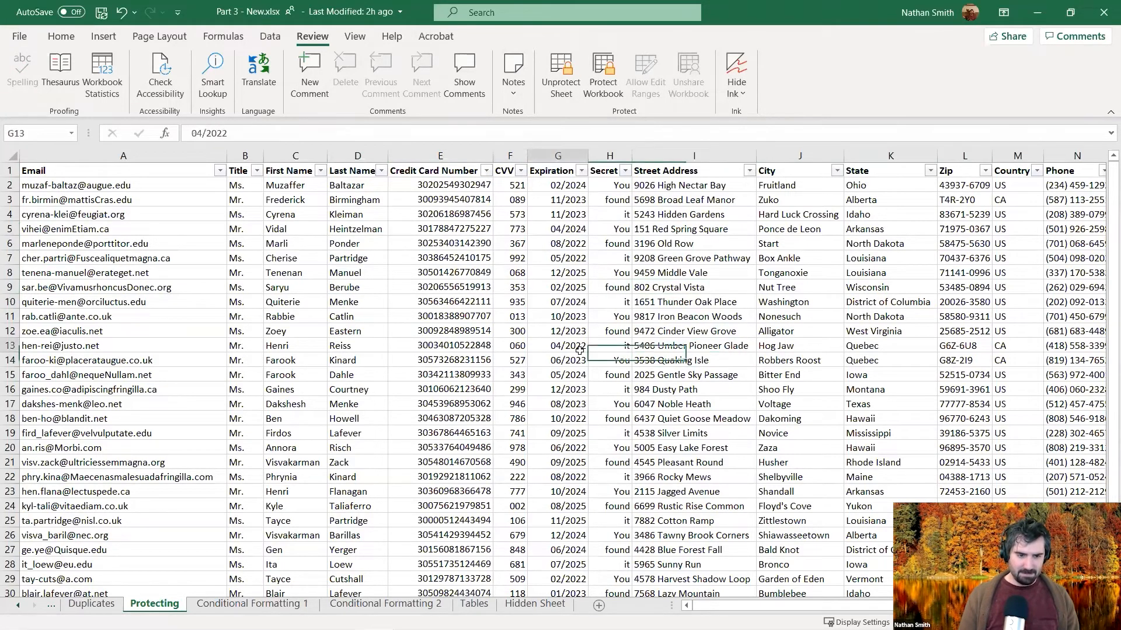
Step: Remove the last letter of the last name in cell D14 and undo that edit
left_click(343, 360)
left_click(345, 134)
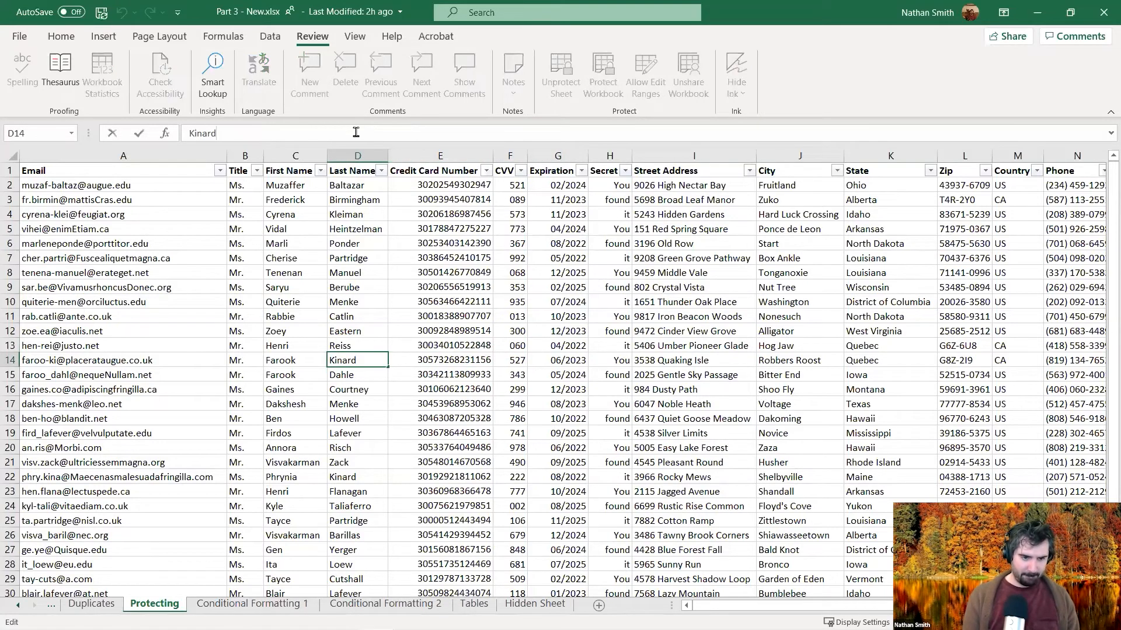
key("Delete")
key("Return")
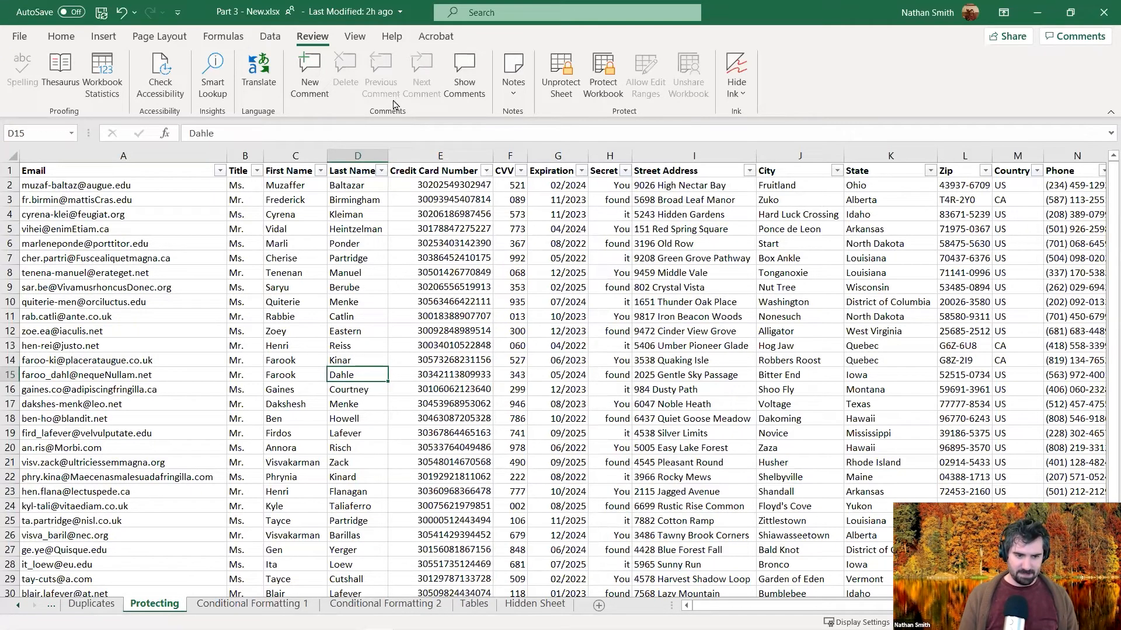
key("ctrl+z")
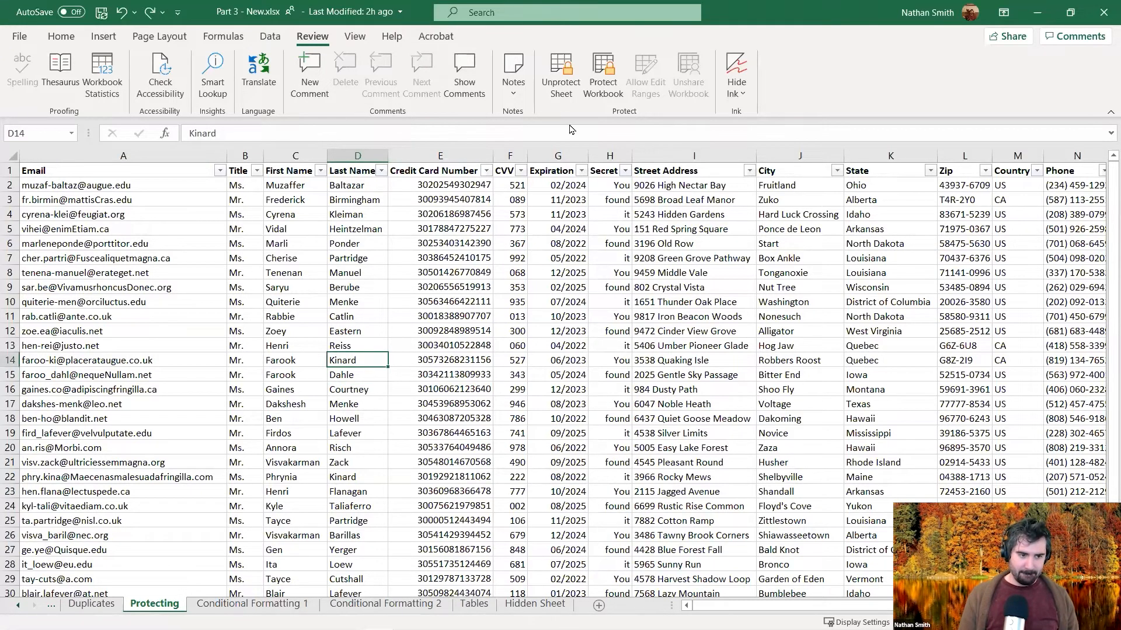
Step: Examine which commands are available for the whole sheet and for the full Email through Phone columns under protection
left_click(12, 156)
right_click(183, 262)
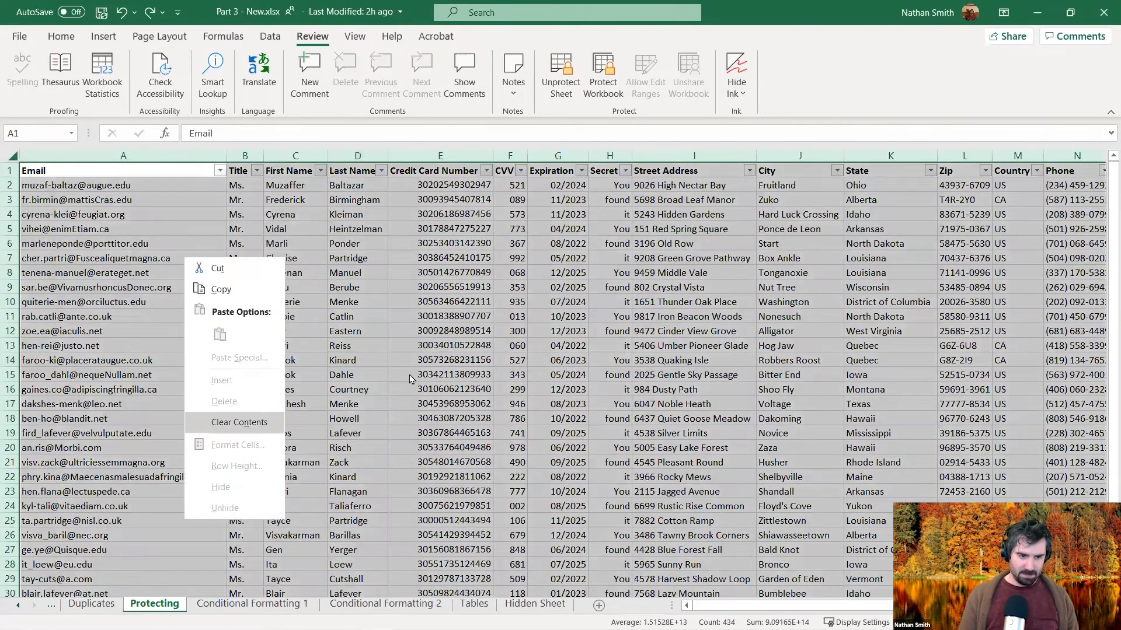
key("Escape")
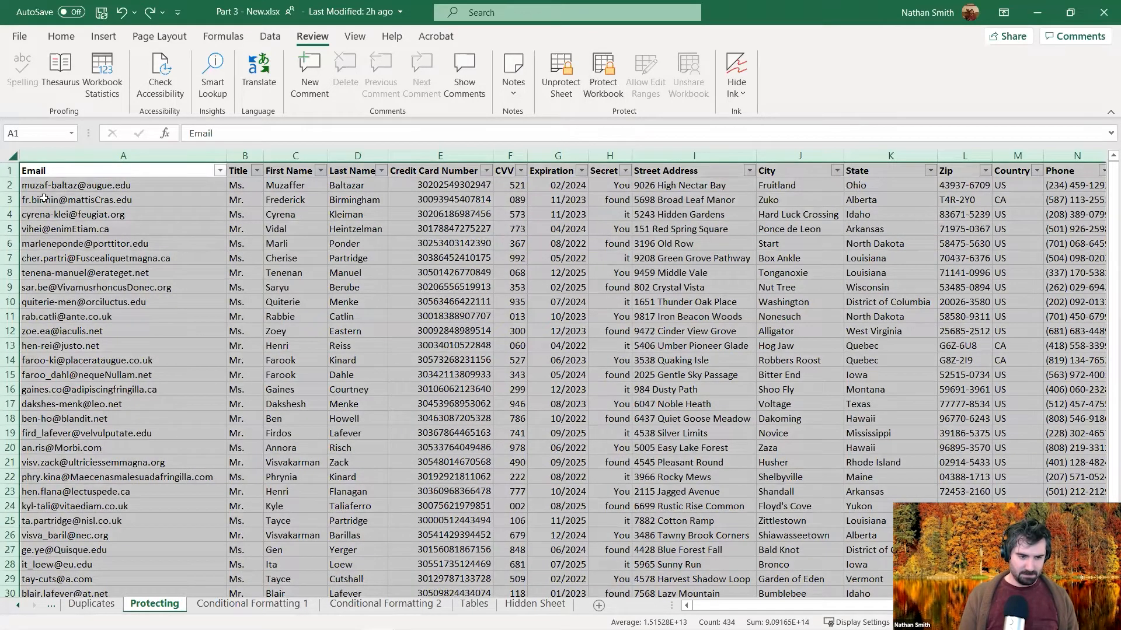
right_click(80, 227)
key("Escape")
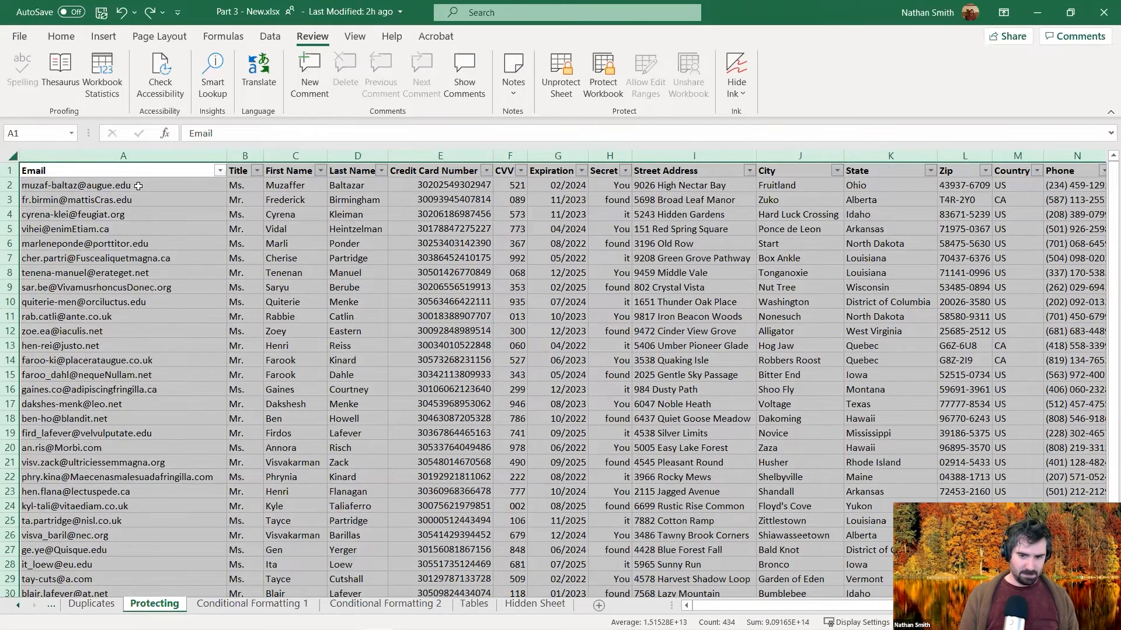
left_click(136, 156)
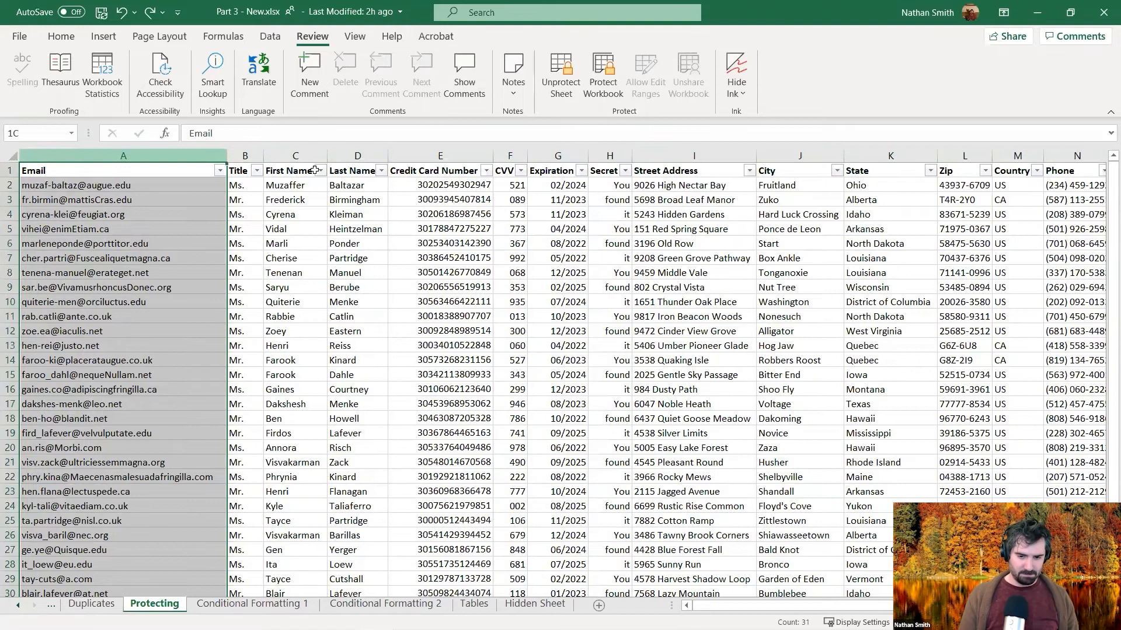
left_click_drag(315, 170, 833, 156)
right_click(765, 243)
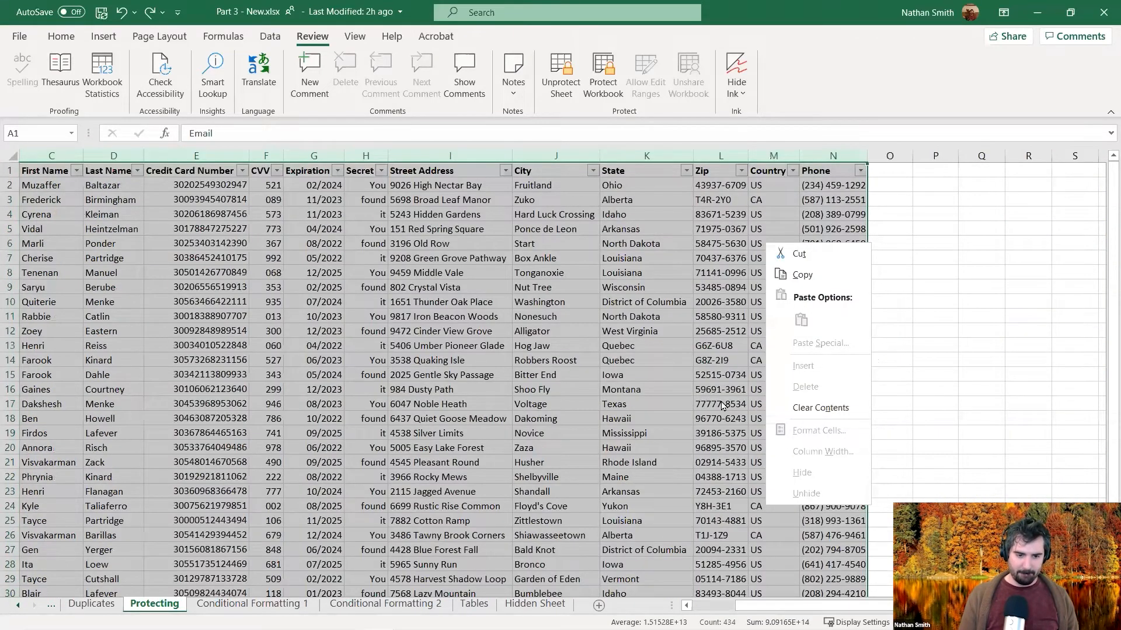
key("Escape")
scroll(503, 374, "left", 2)
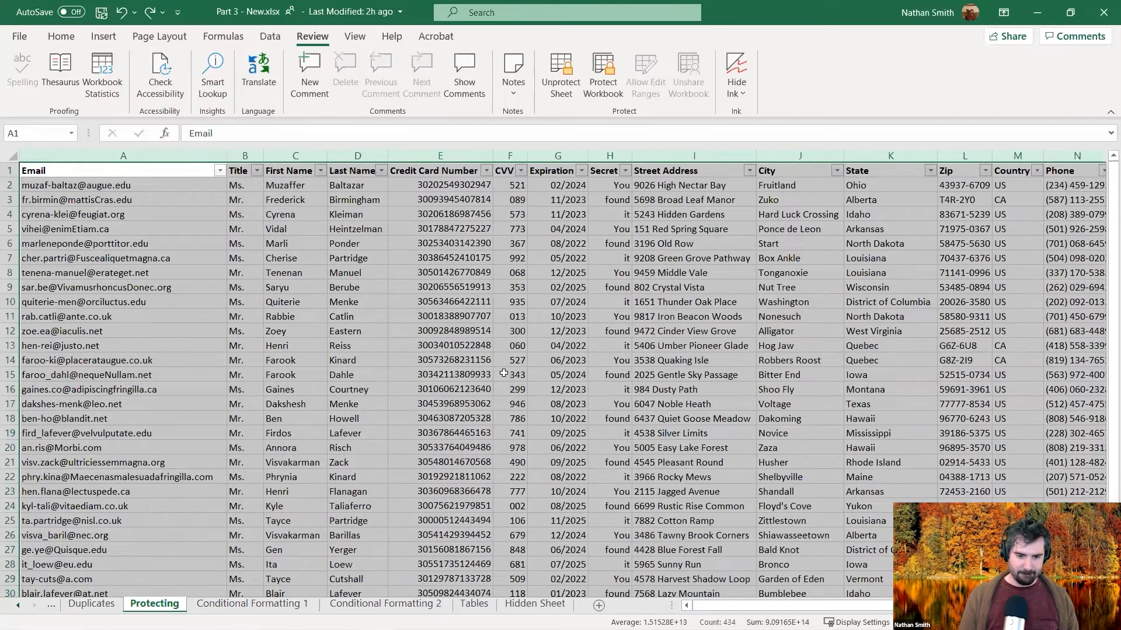
Step: Try to edit the credit card number in cell E12 on the protected sheet
left_click(453, 278)
left_click_drag(434, 341, 430, 335)
left_click(432, 332)
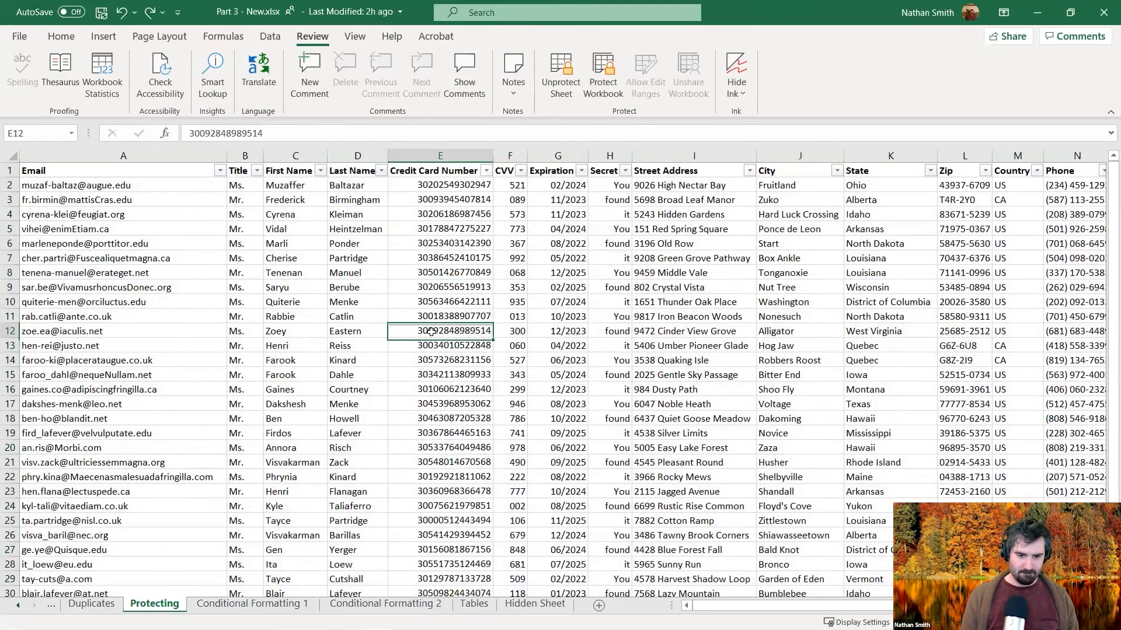
left_click(438, 139)
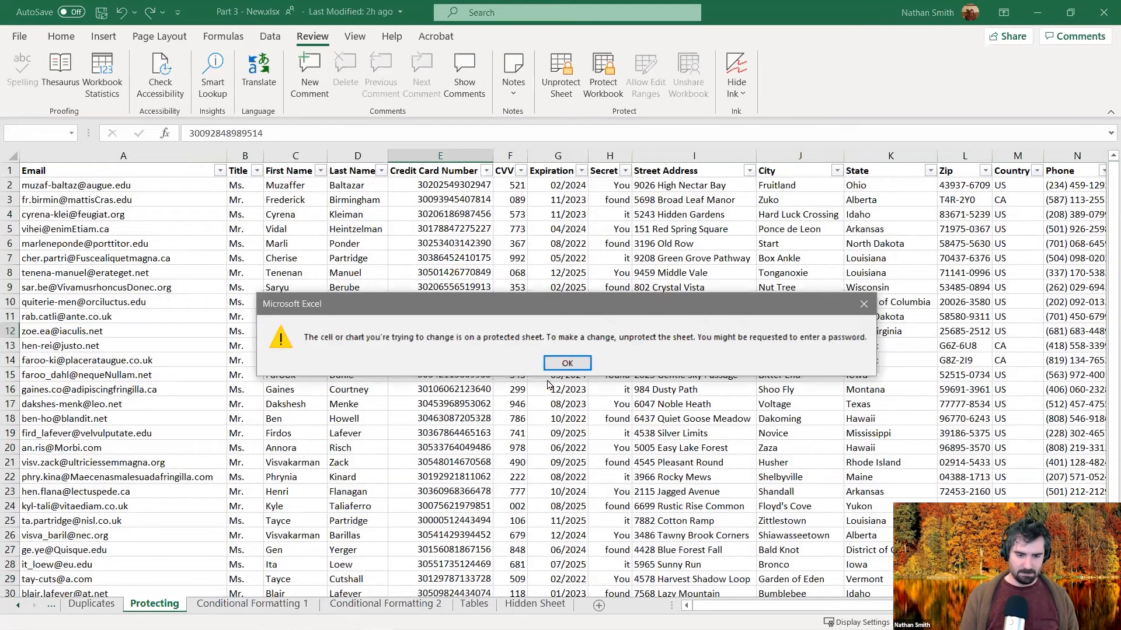
left_click(566, 365)
Step: Try to edit the credit card number in cell E10 and dismiss the alert
left_click(360, 372)
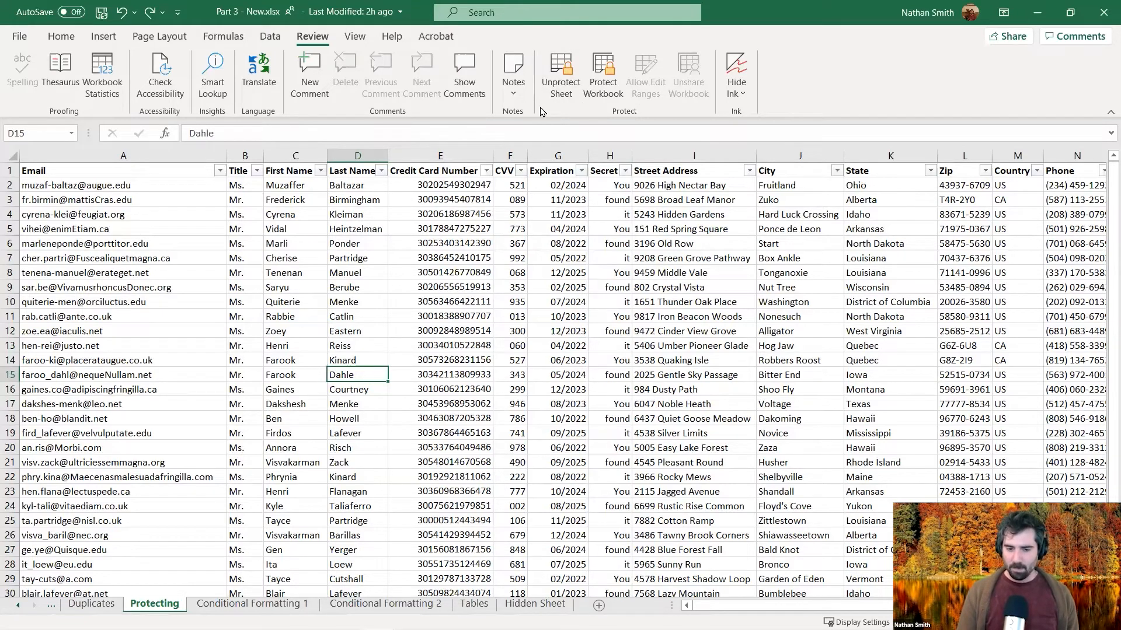
left_click(473, 230)
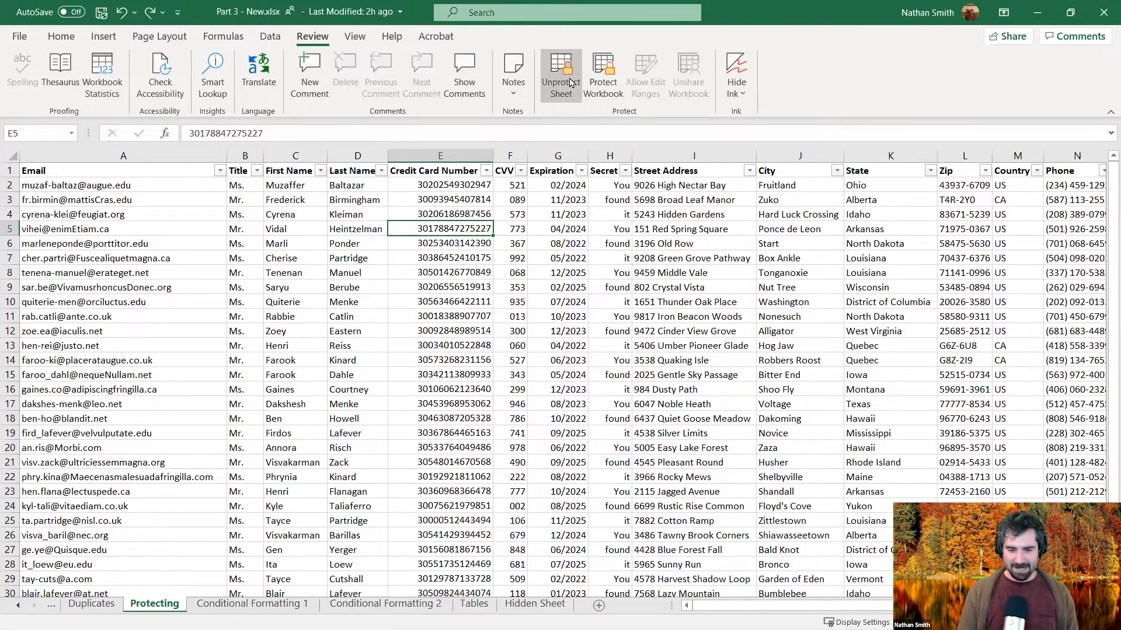
left_click(455, 302)
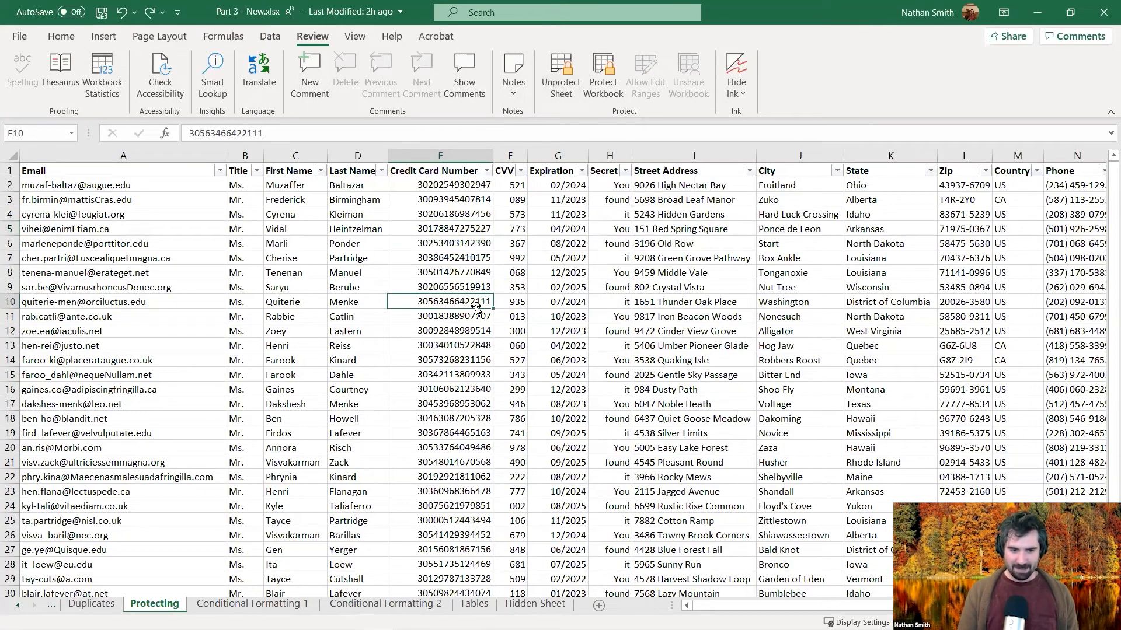
left_click(460, 139)
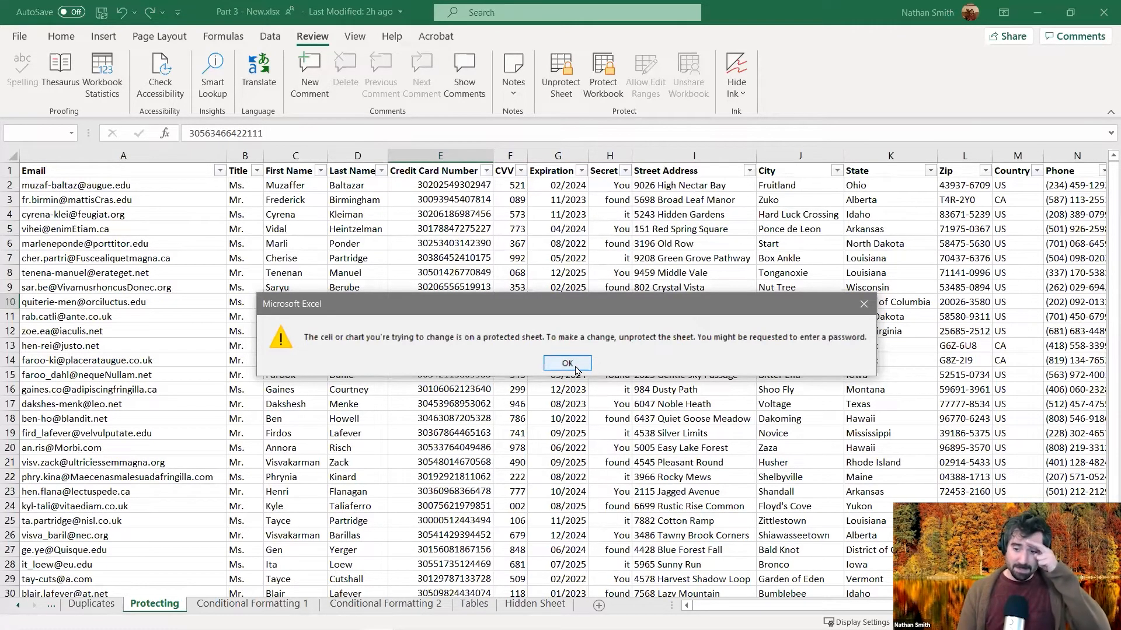
left_click(575, 369)
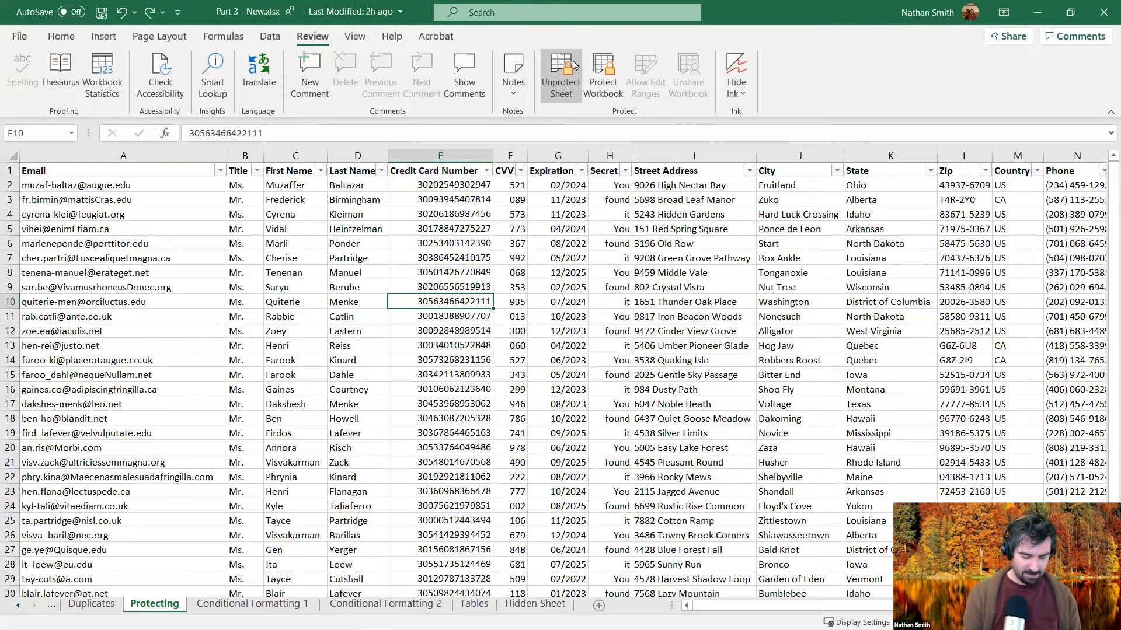
Step: Unprotect the Protecting worksheet by entering its sheet password
left_click(562, 74)
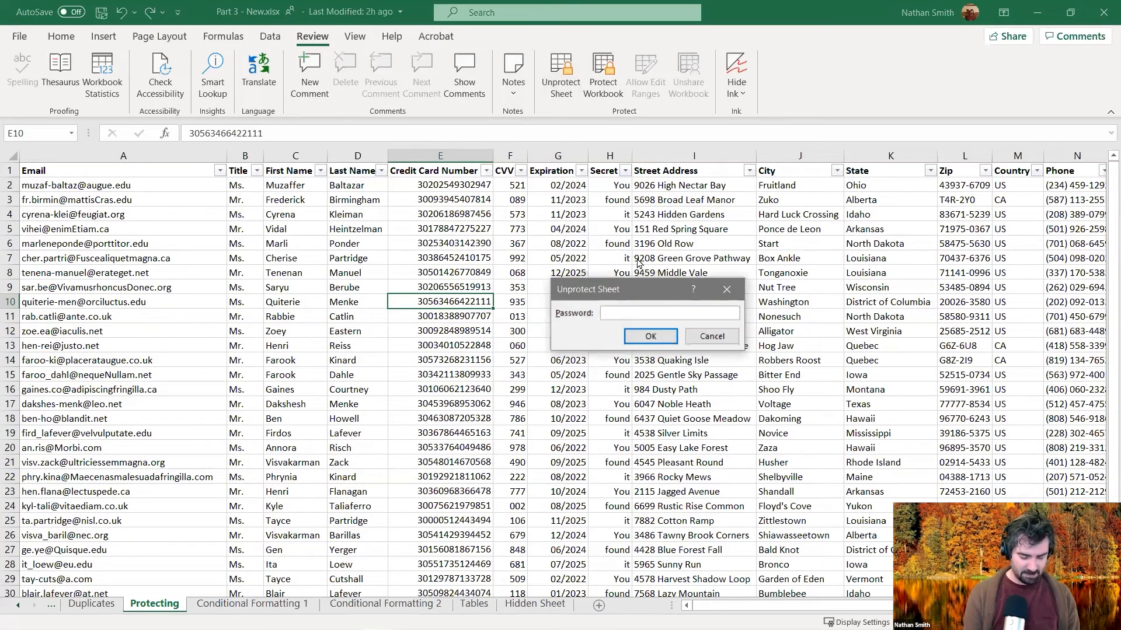
type("••••••")
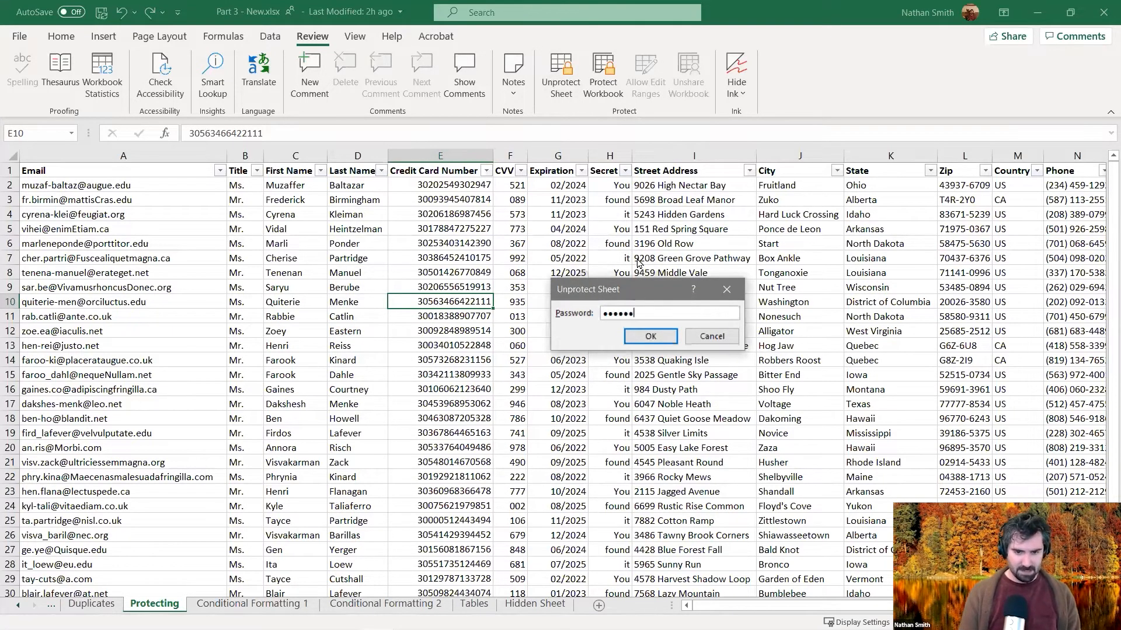
key("Return")
Step: Replace the last digit of the credit card number in cell E11 and reopen that cell to check it can be edited
left_click(464, 255)
left_click(453, 314)
left_click(481, 138)
key("BackSpace")
type("8")
key("Return")
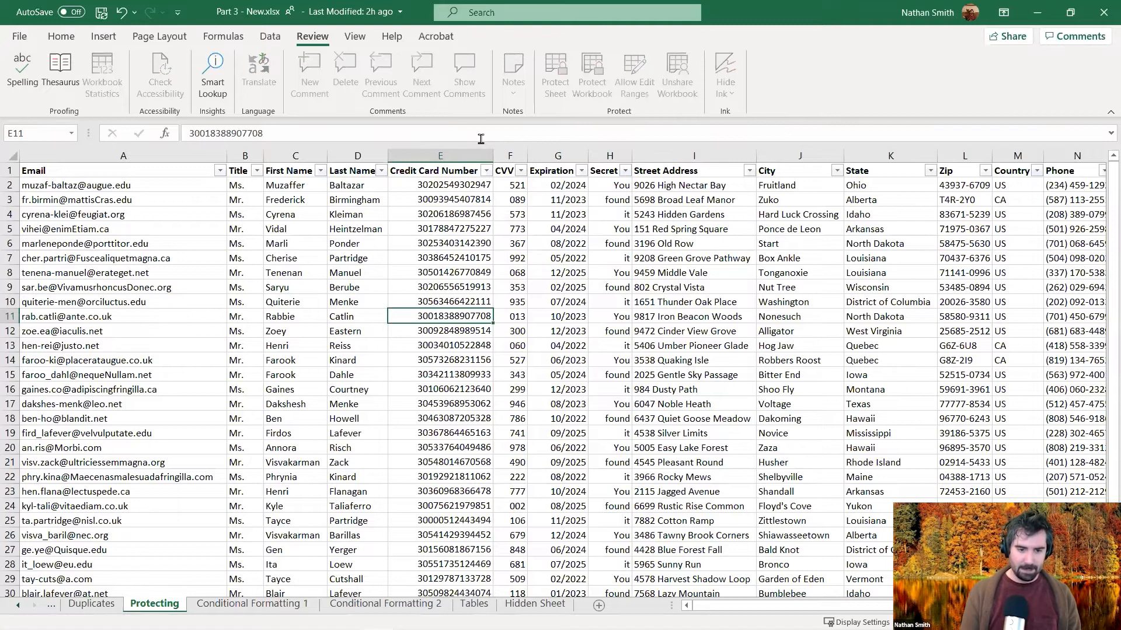
left_click(493, 311)
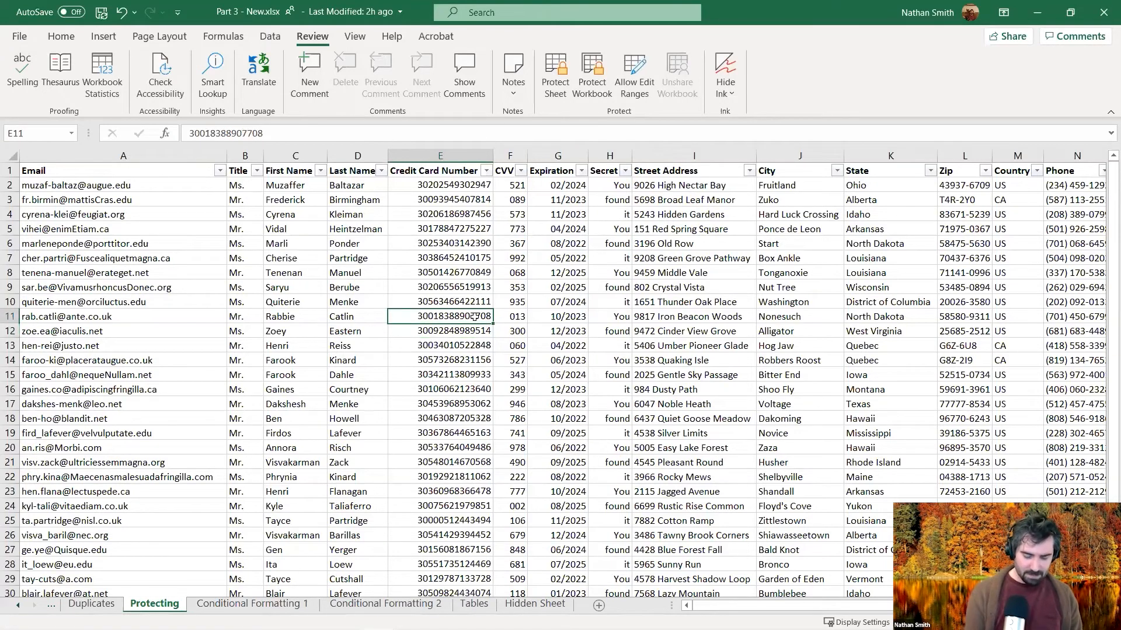
left_click(530, 139)
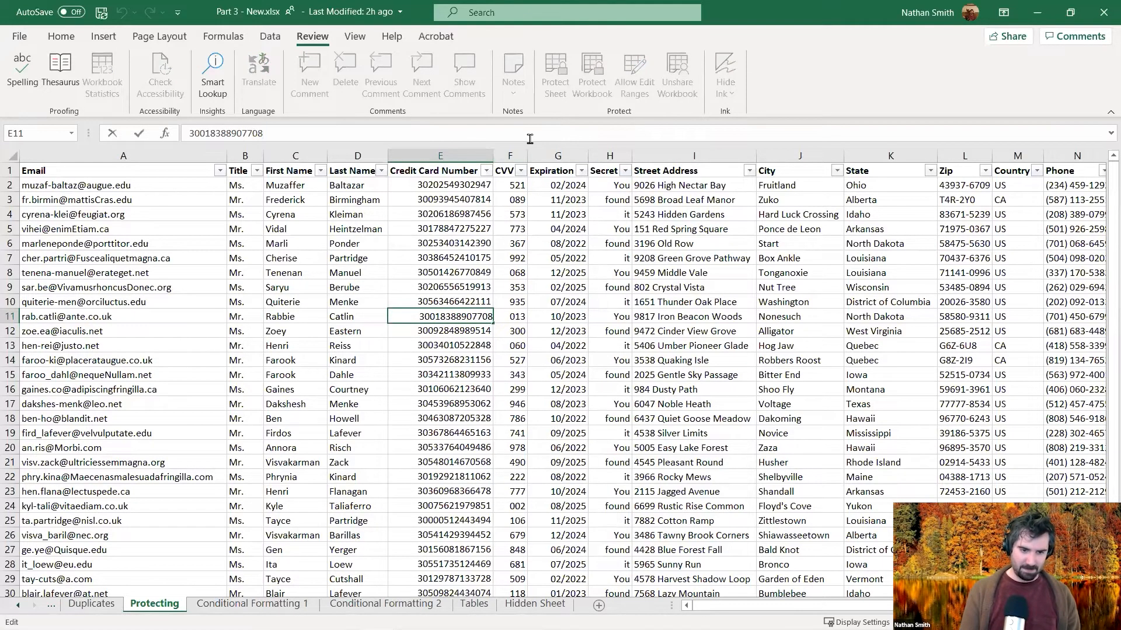
left_click(160, 262)
Step: Turn on the Locked protection attribute for all cells in the Email through Phone columns
left_click(123, 155)
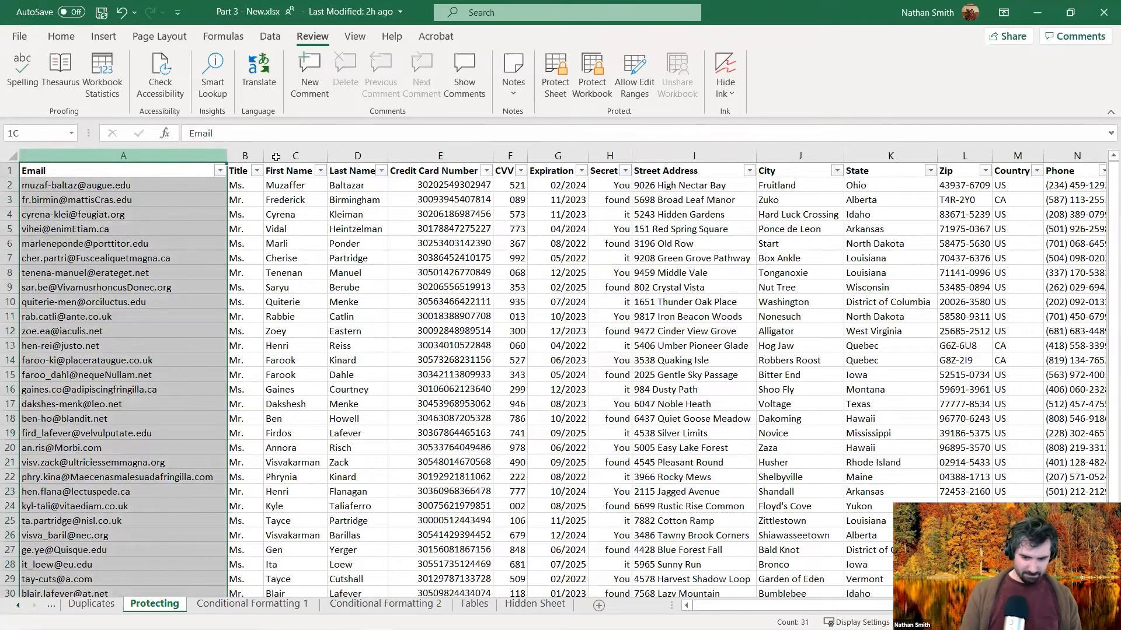
key("ctrl+shift+Right")
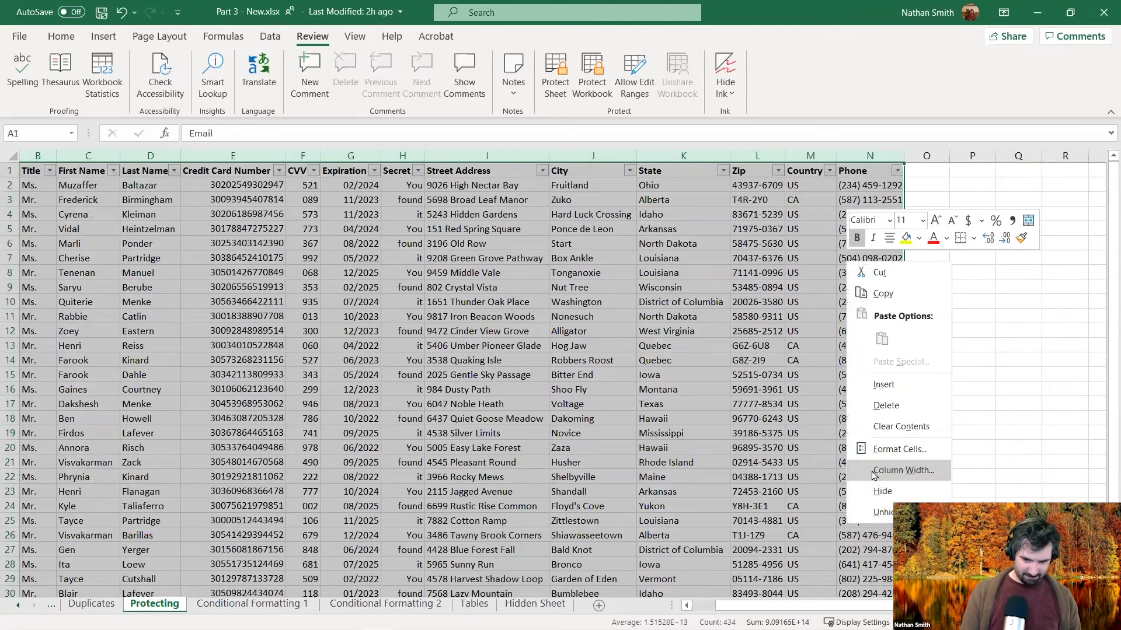
right_click(845, 261)
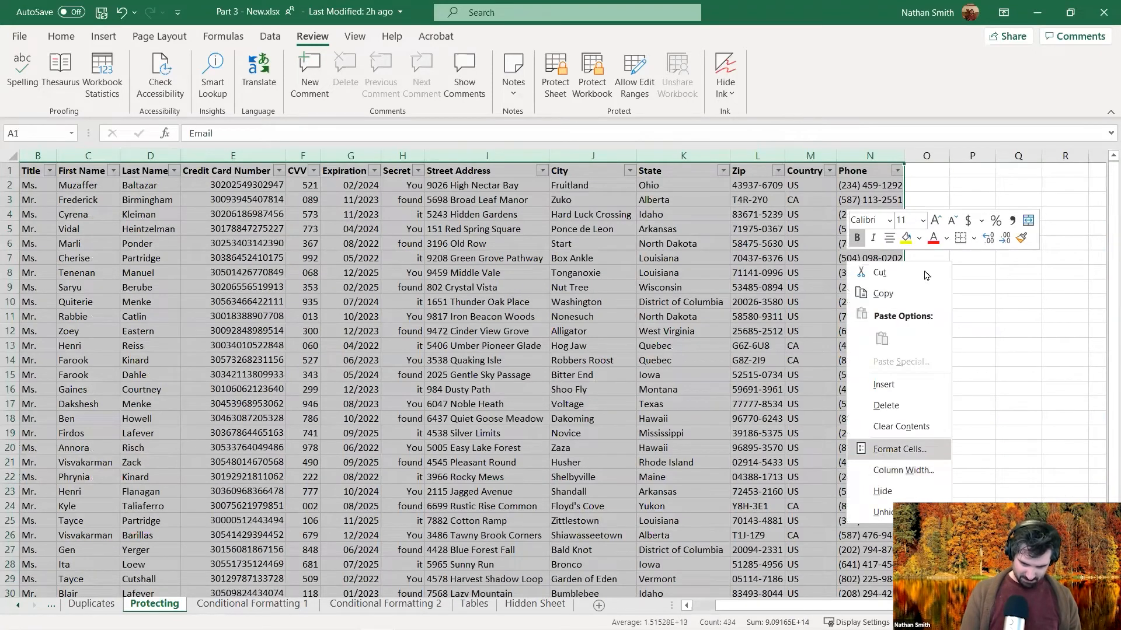
left_click(899, 449)
left_click(990, 246)
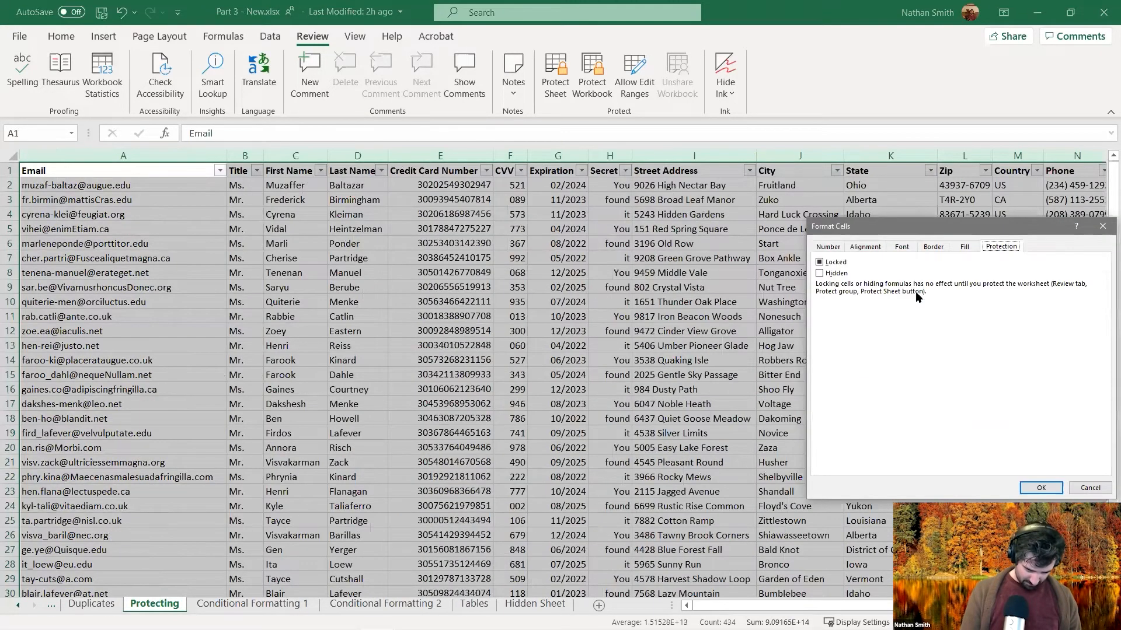
left_click(839, 263)
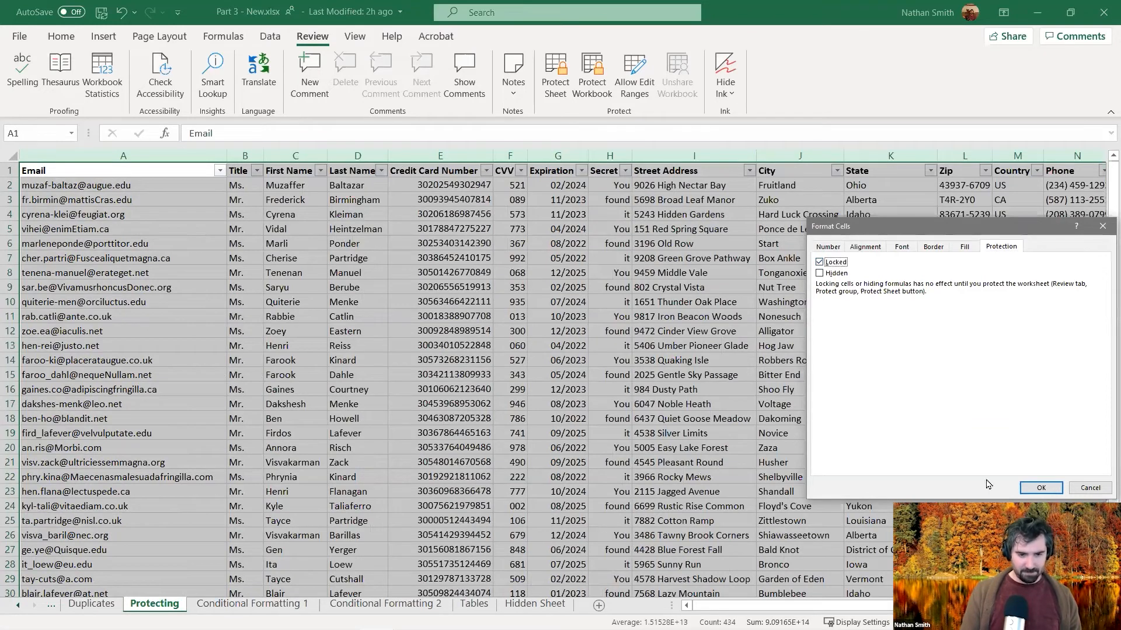
left_click(1040, 488)
left_click(143, 255)
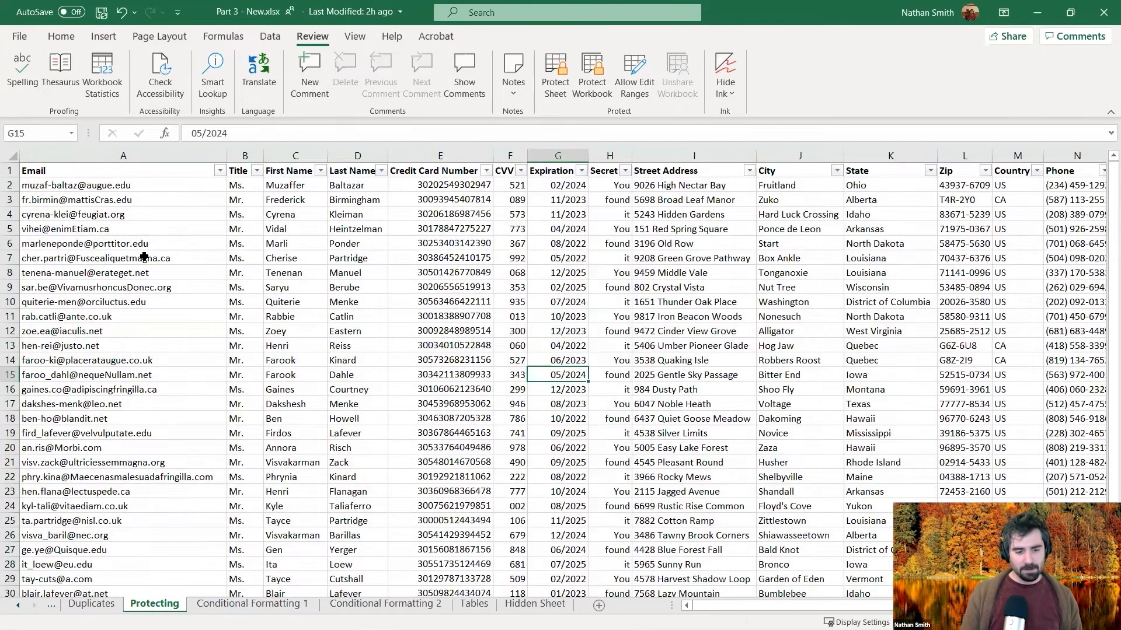
left_click(96, 170)
left_click(264, 254)
left_click(165, 302)
left_click(183, 350)
Step: Open the Format Cells settings for cell A8 and review the Number, Alignment, Font and Border options
left_click(148, 272)
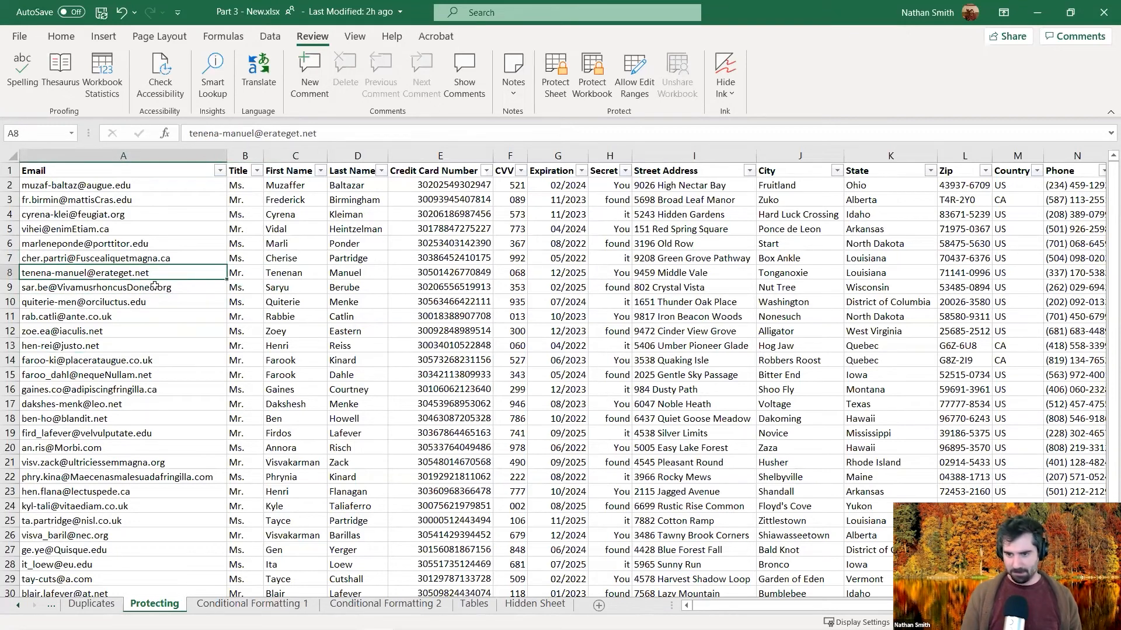
right_click(151, 273)
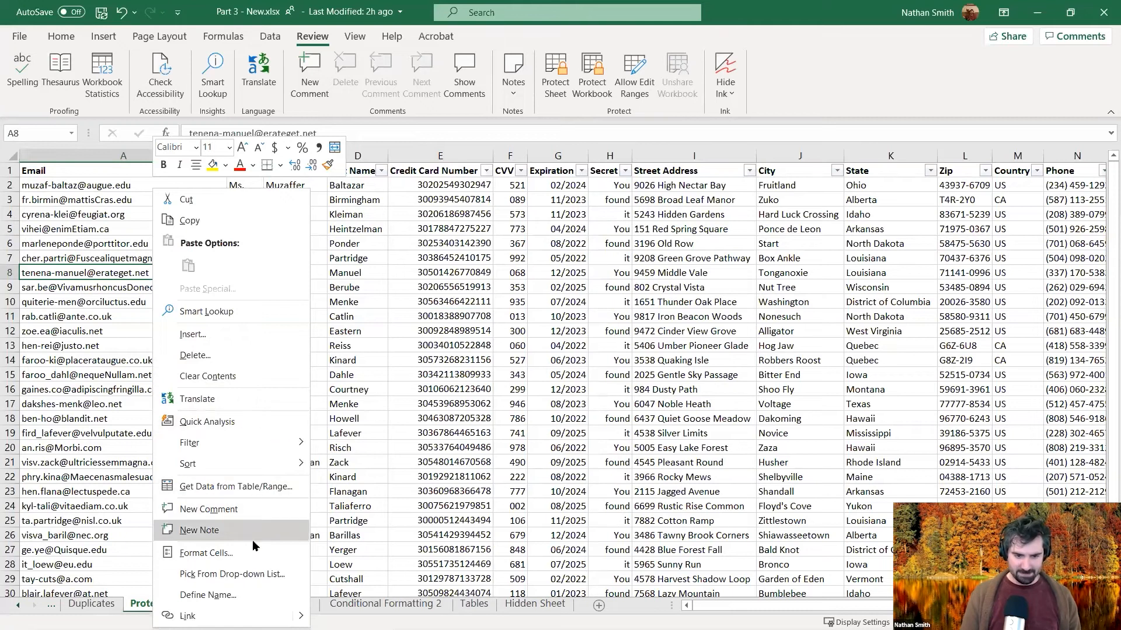
left_click(238, 554)
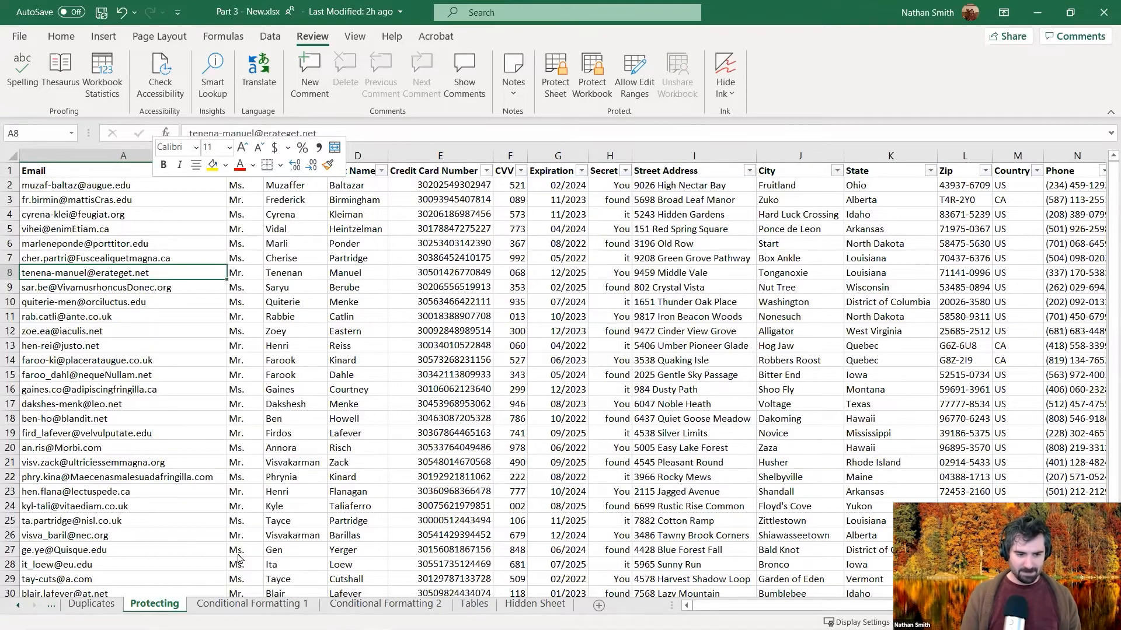
left_click(132, 309)
left_click(167, 314)
left_click(222, 309)
left_click(268, 314)
left_click(124, 309)
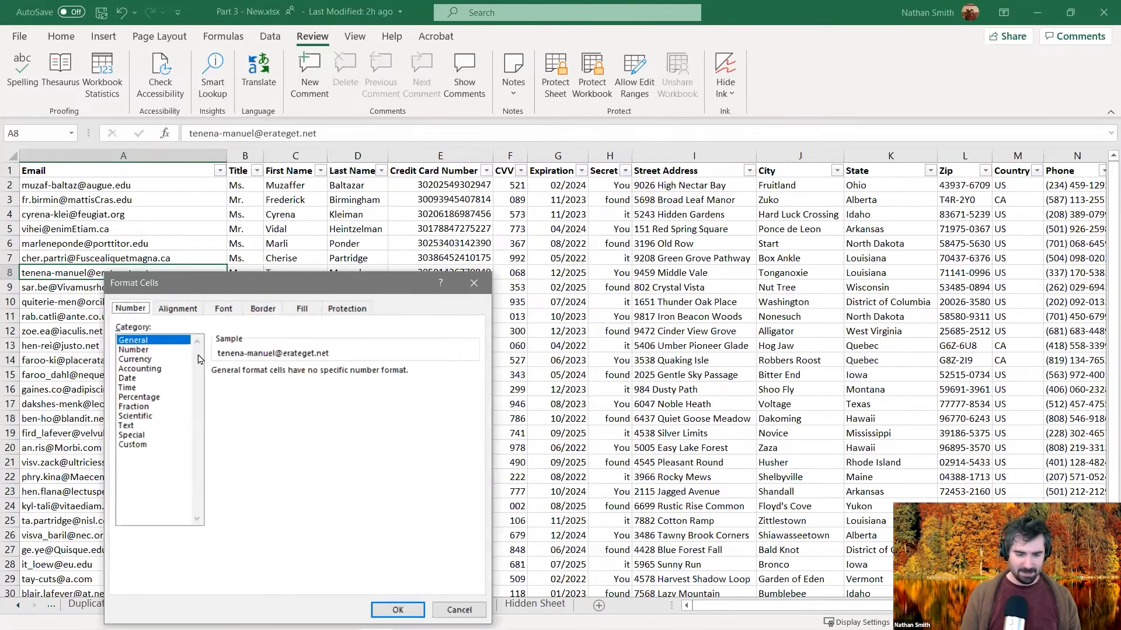
left_click_drag(209, 280, 335, 168)
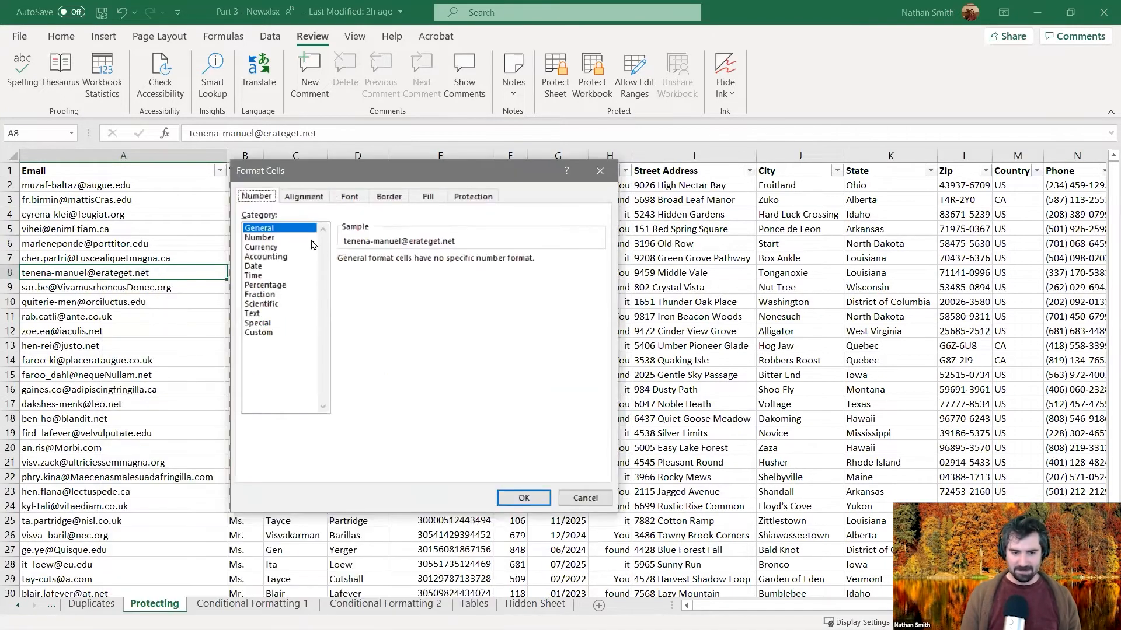
left_click(301, 199)
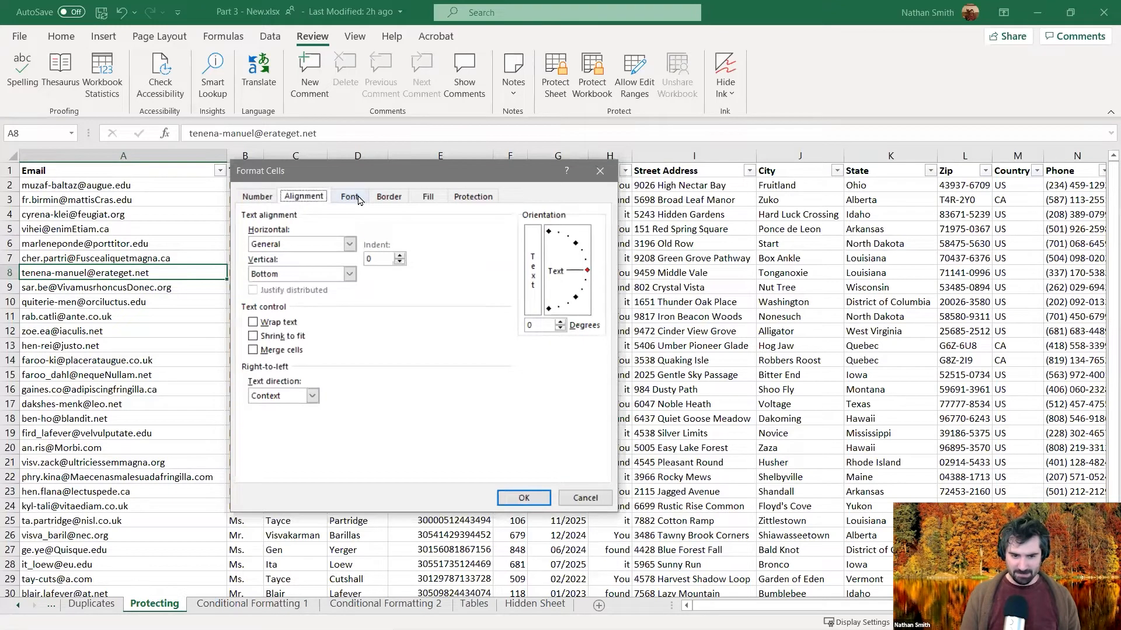
left_click(357, 198)
left_click(401, 201)
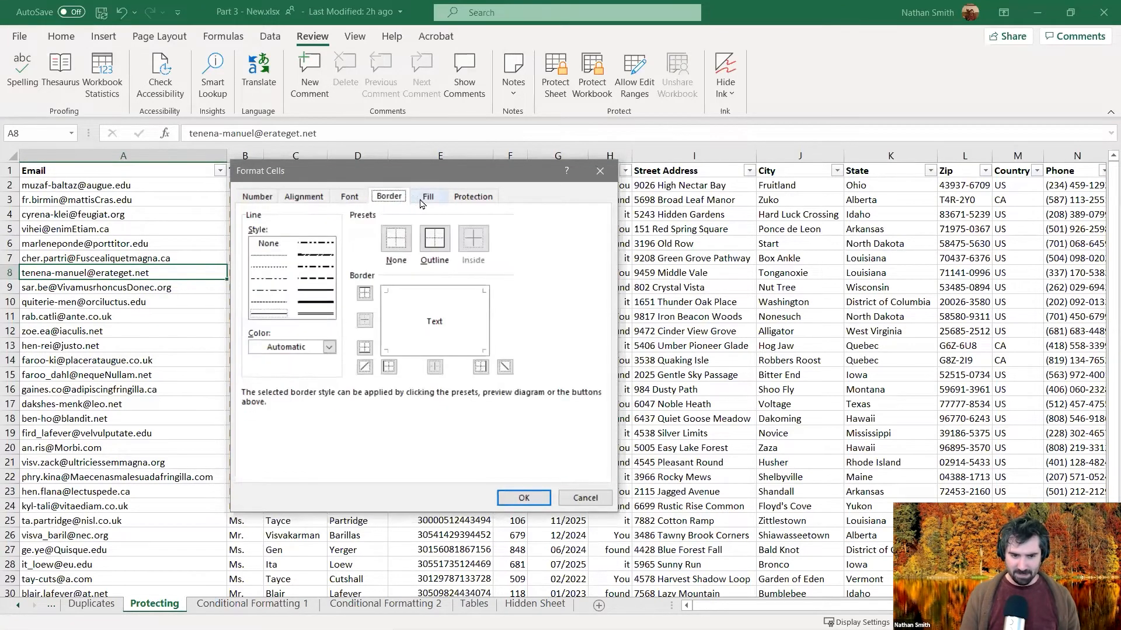
Step: Review the fill and protection settings for cell A8, close them without changes, and return to cell A1
left_click(428, 201)
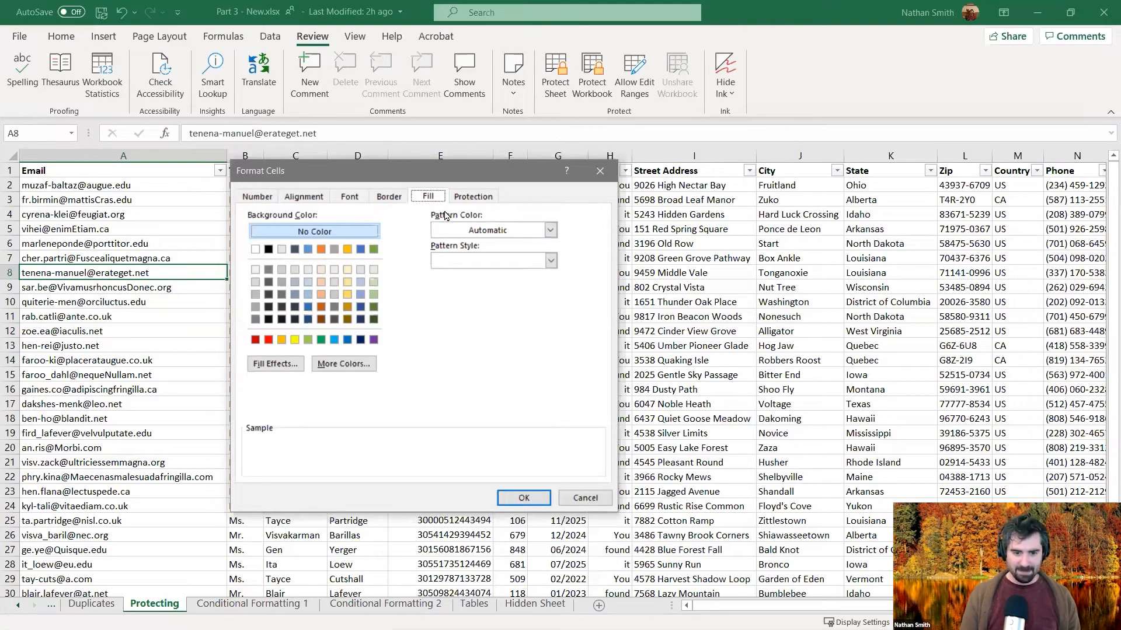
left_click(471, 199)
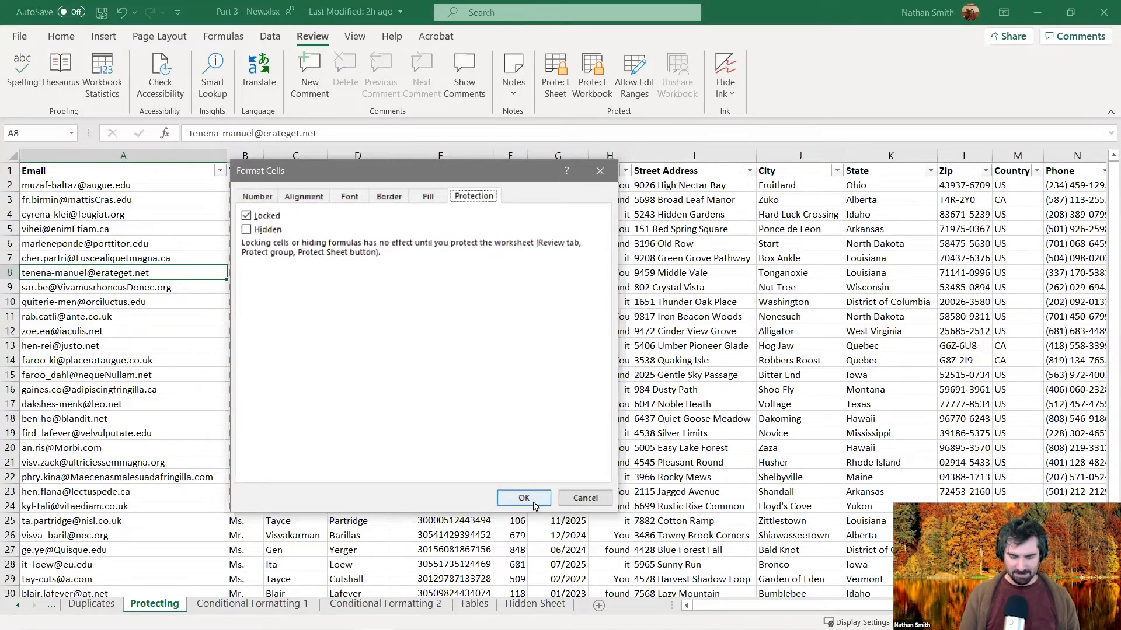
left_click(586, 501)
left_click(115, 212)
key("ctrl+Home")
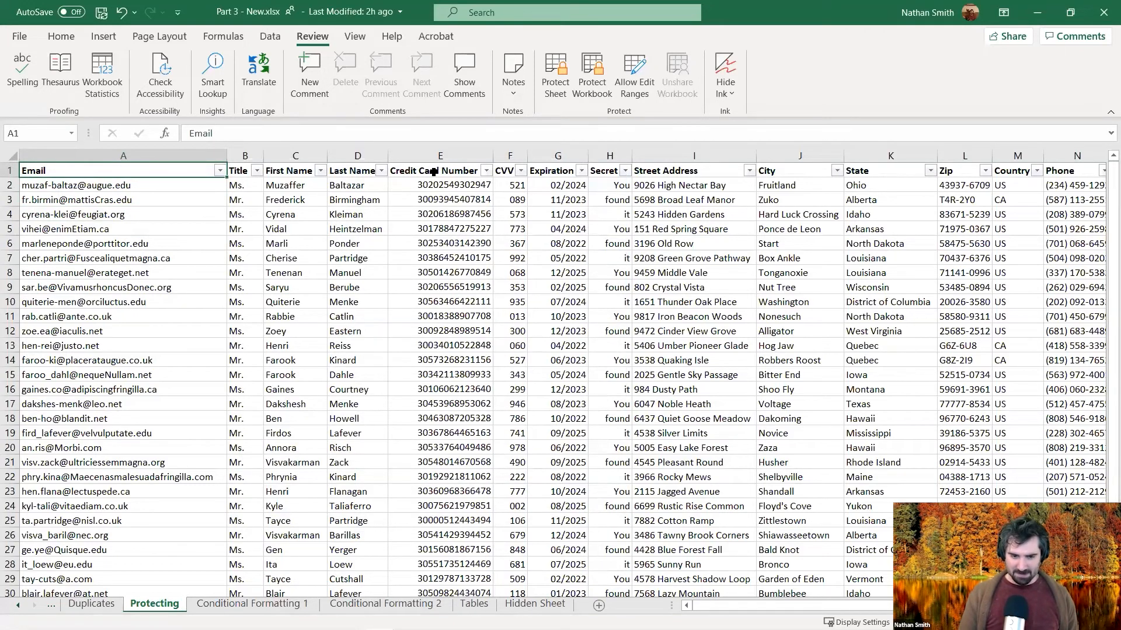
left_click_drag(452, 169, 555, 170)
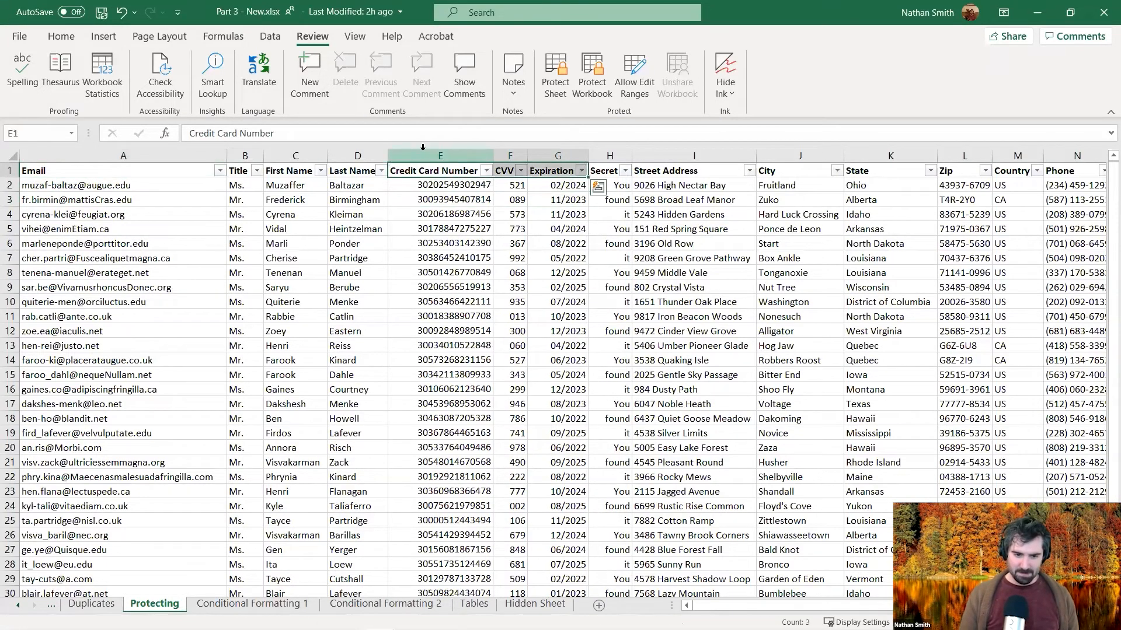
left_click(433, 156)
left_click(439, 227)
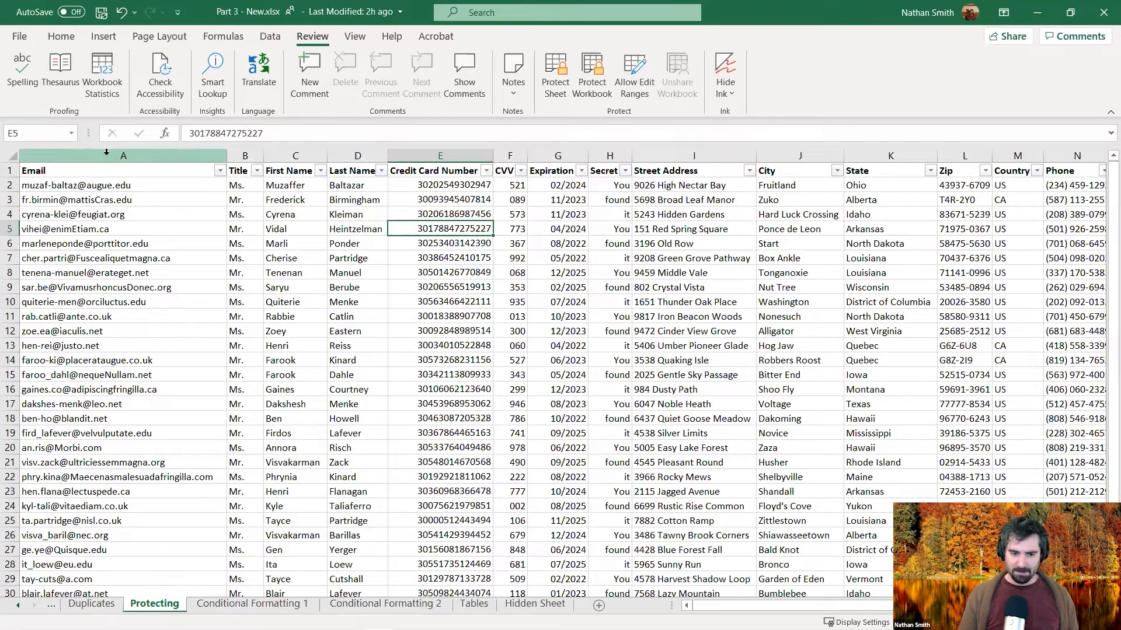
Step: Remove the Locked protection setting from columns A through D, Email to Last Name
left_click(106, 153)
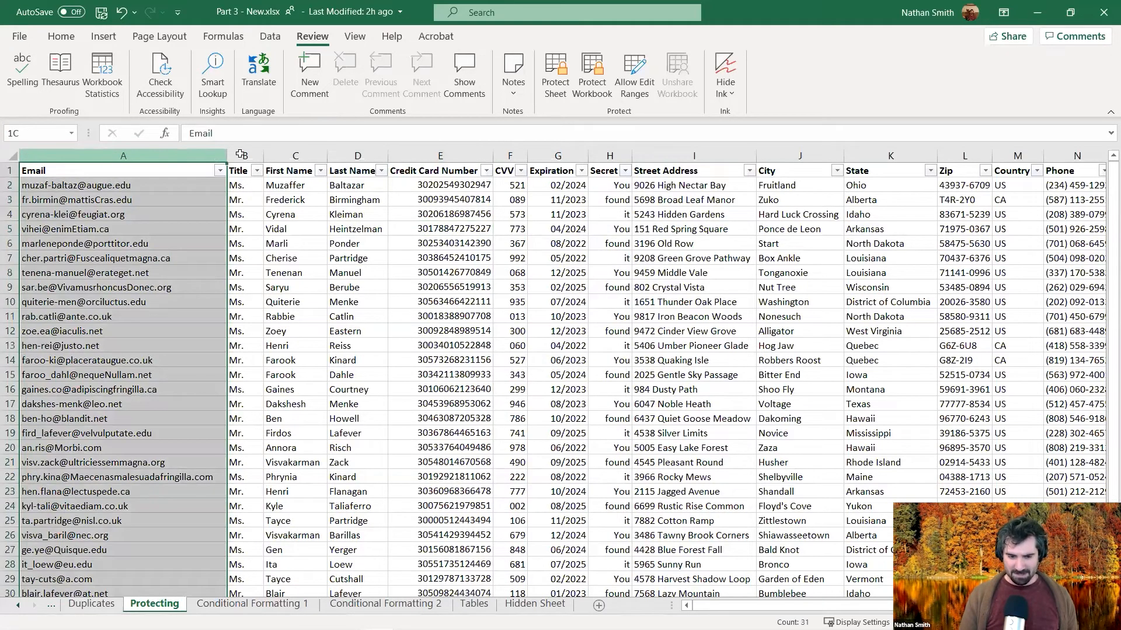
left_click_drag(241, 154, 357, 155)
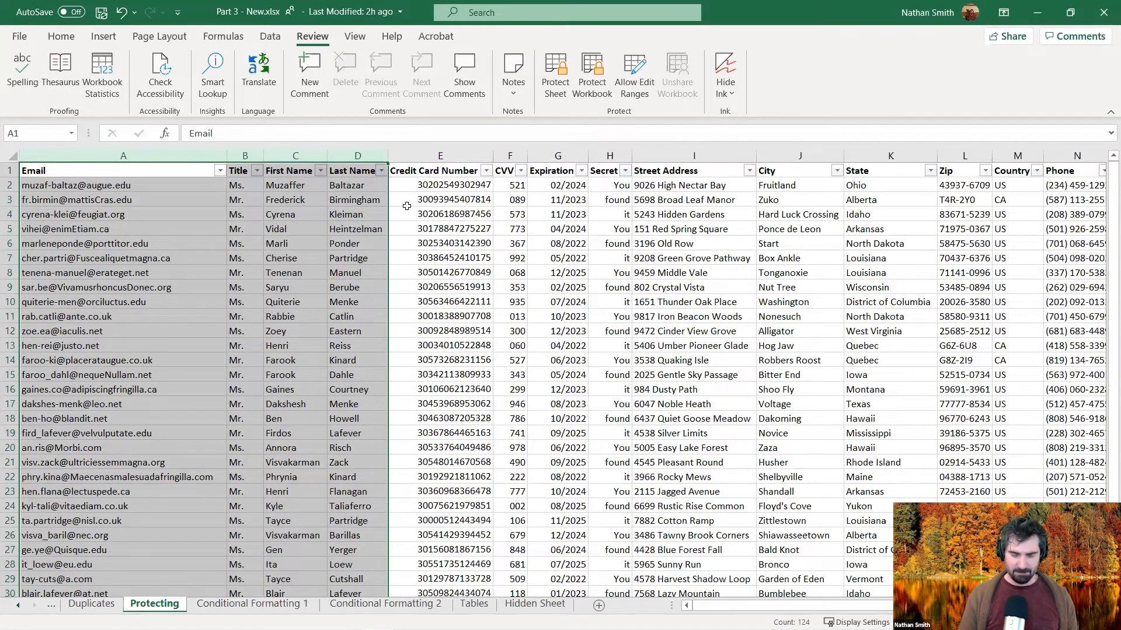
right_click(142, 250)
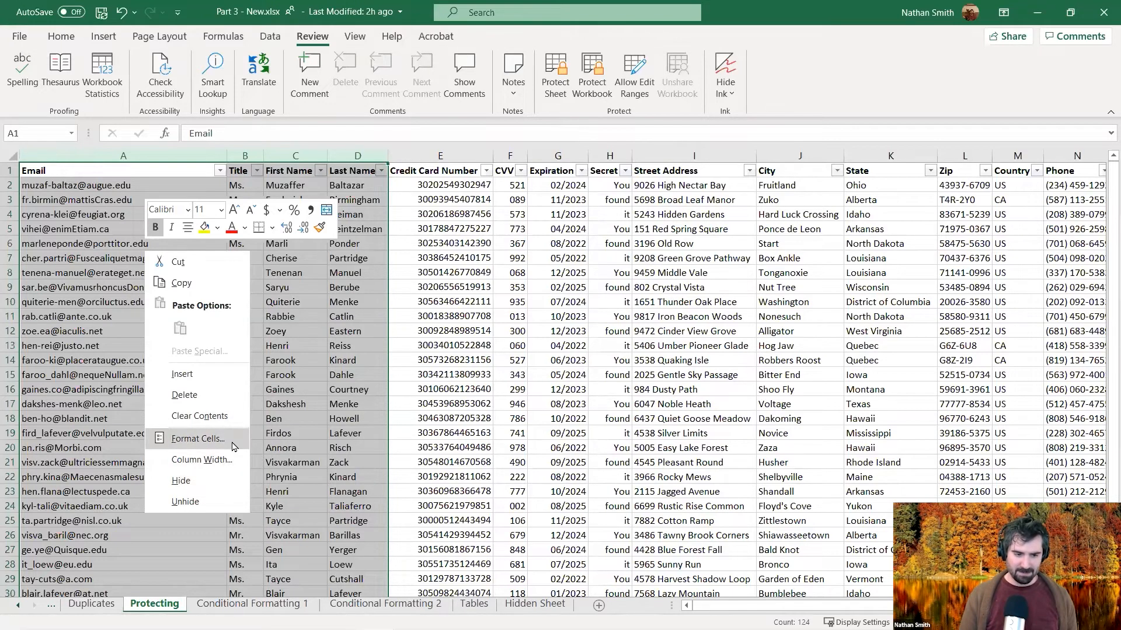
left_click(232, 447)
left_click(132, 330)
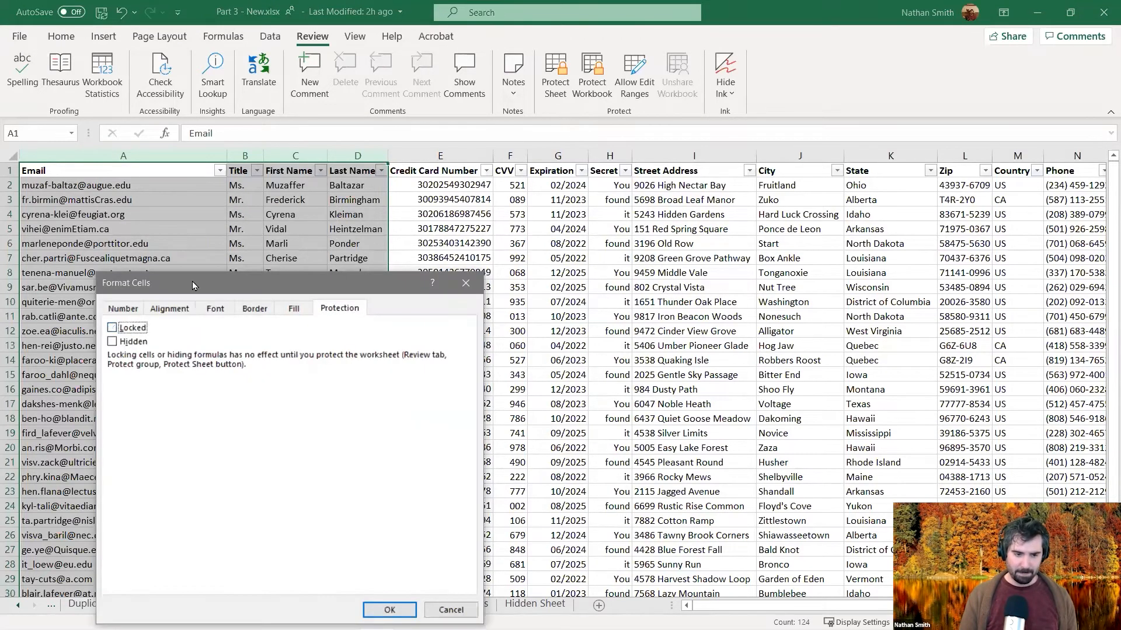
left_click_drag(192, 285, 201, 197)
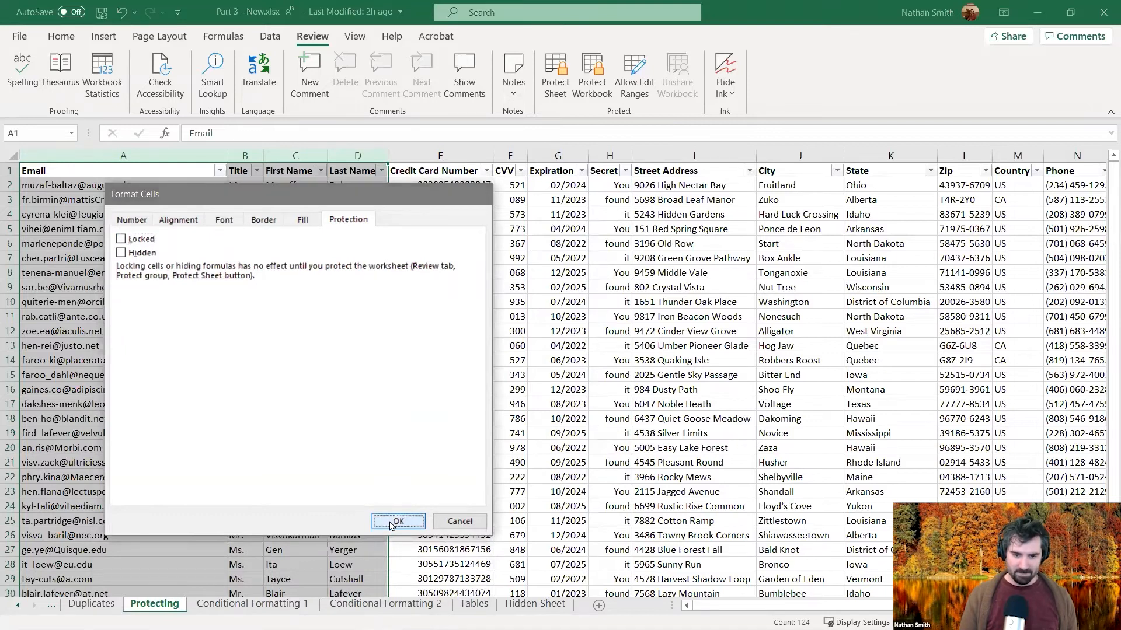
key("Return")
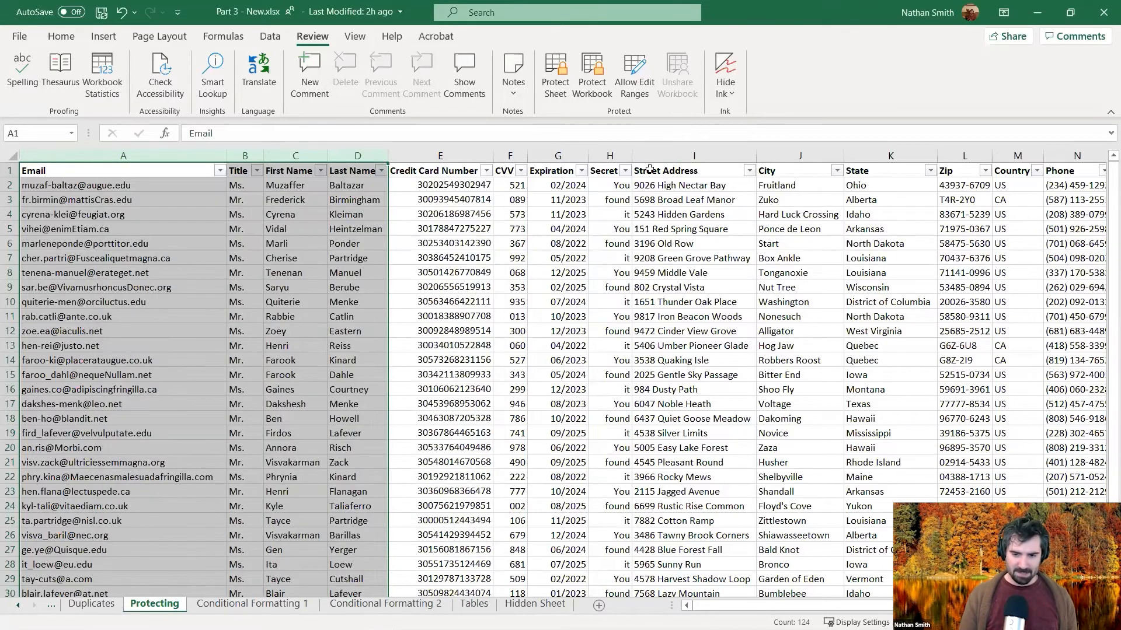
Step: Remove the Locked protection setting from columns H through N, Secret to Phone
left_click(610, 153)
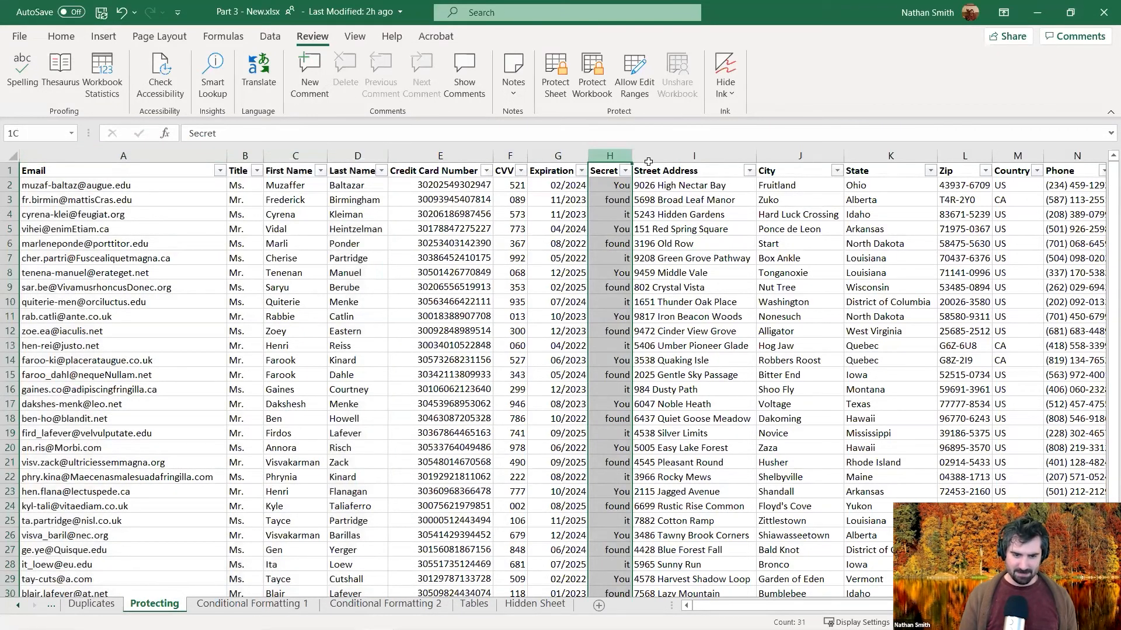
key("ctrl+shift+Right")
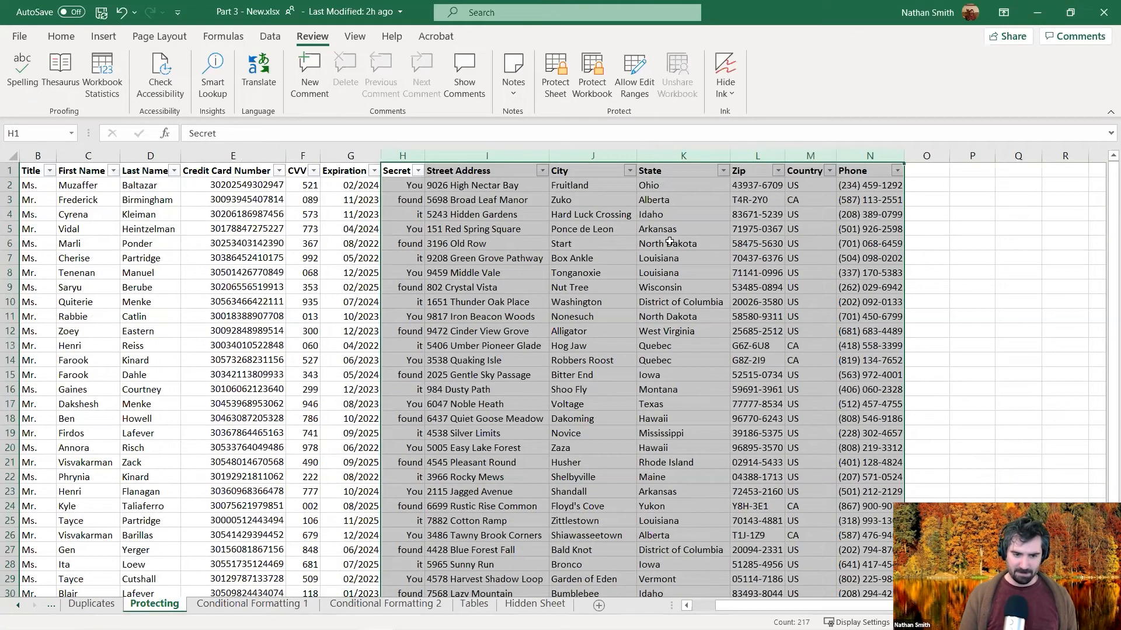
right_click(527, 257)
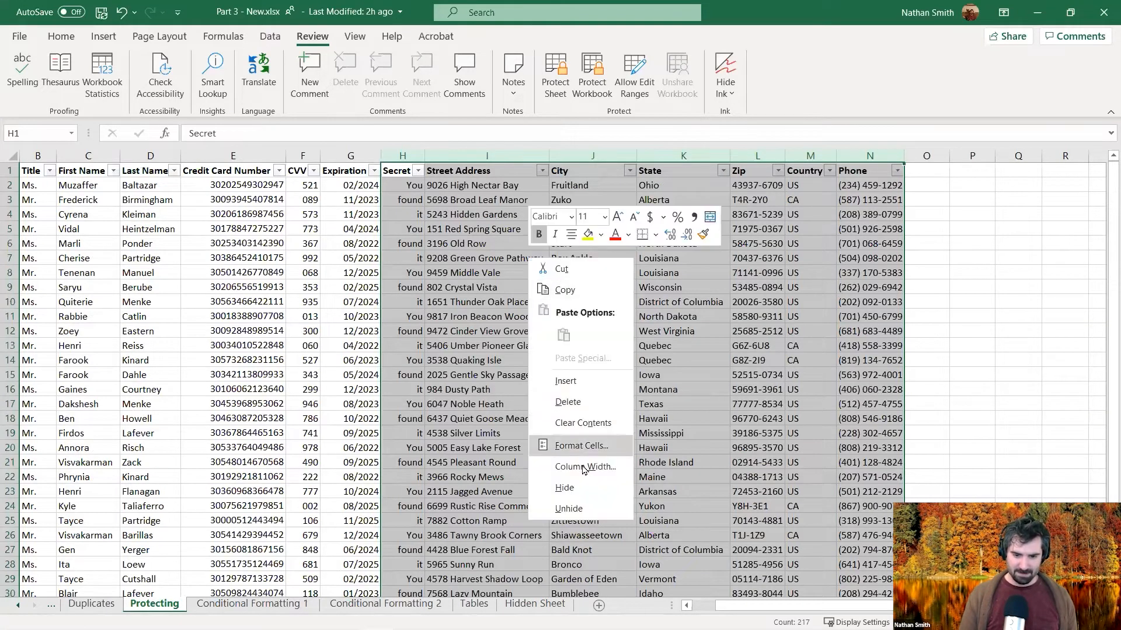
left_click(582, 446)
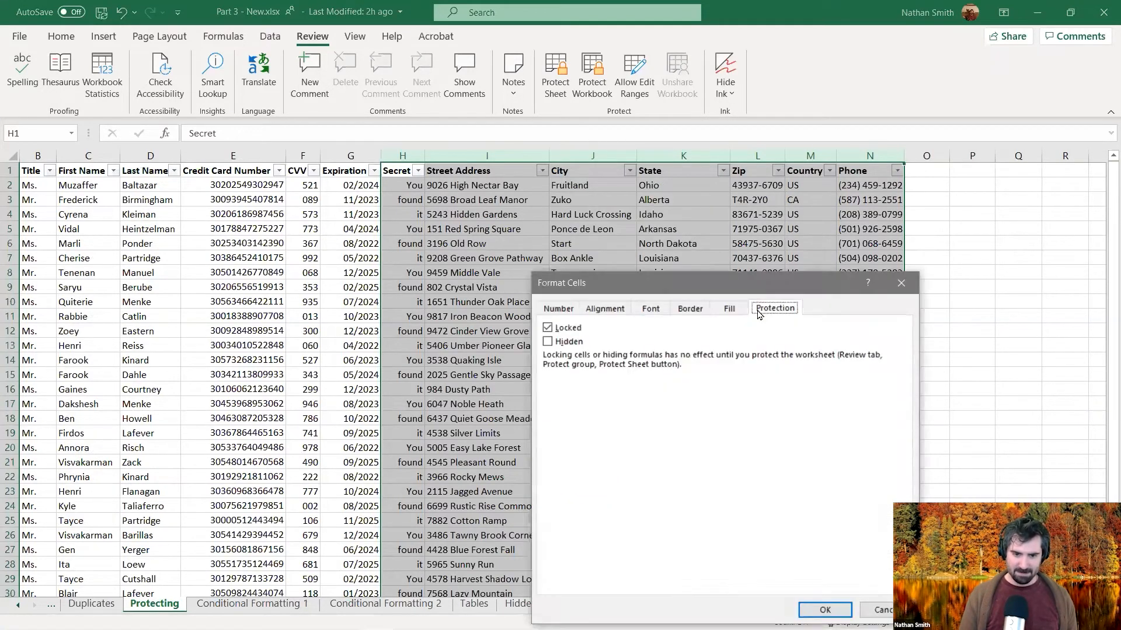
left_click_drag(762, 282, 715, 168)
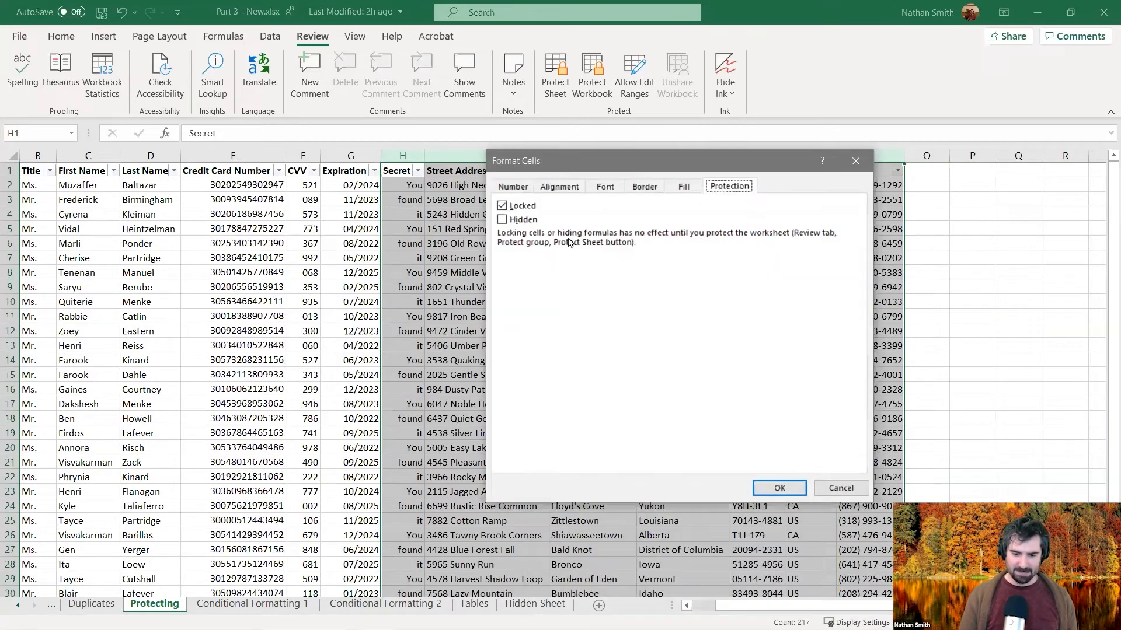
left_click(522, 209)
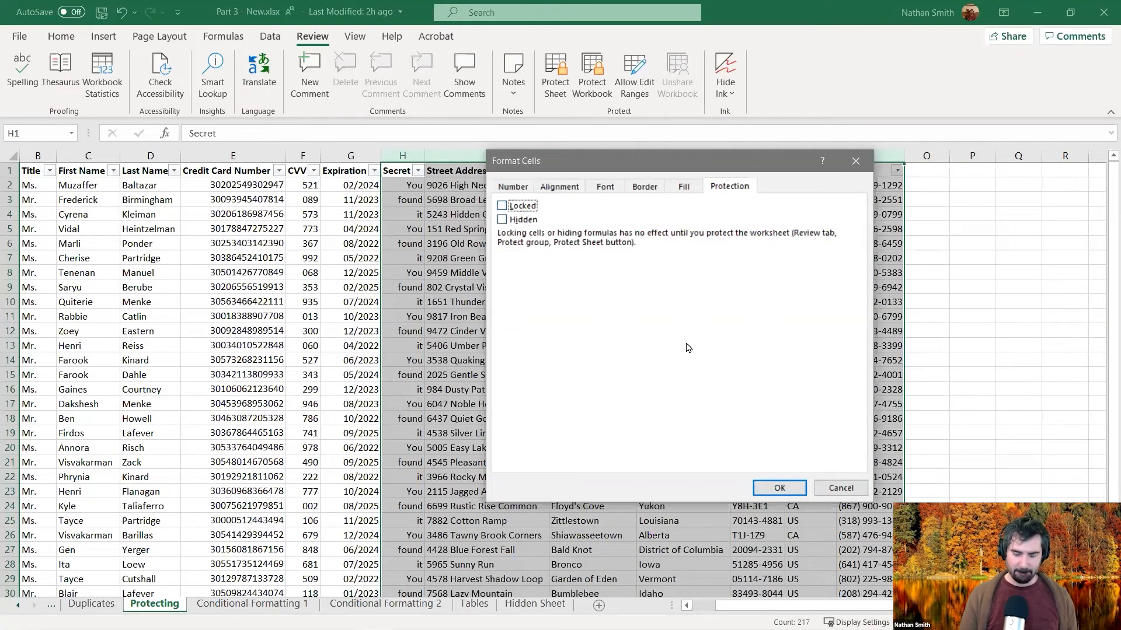
left_click(778, 488)
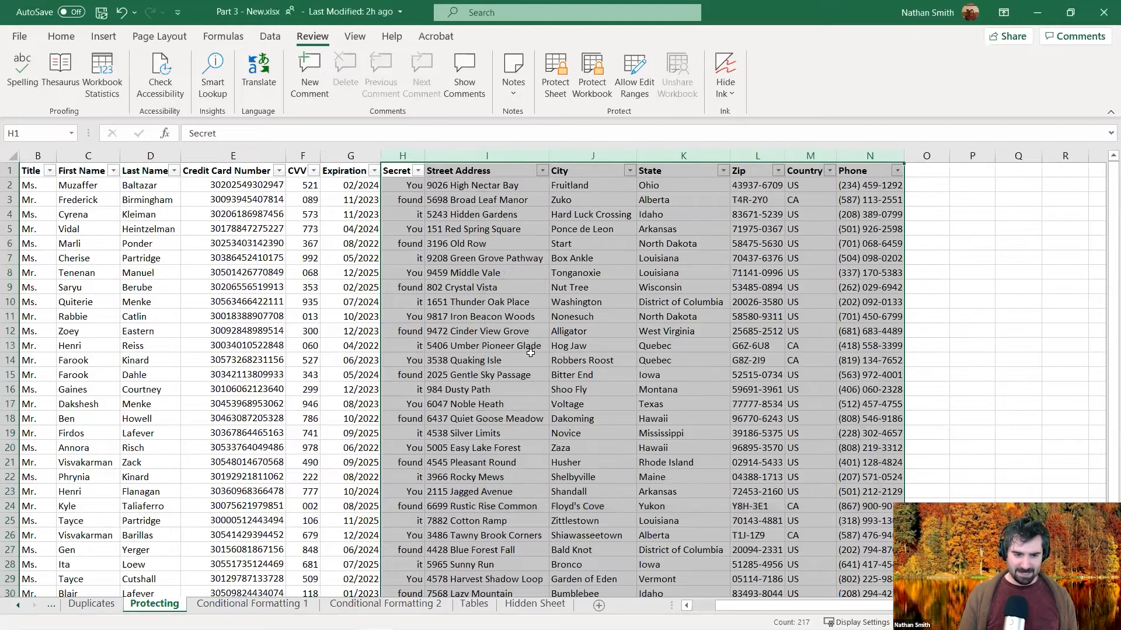
Step: Check the protection setting of cell E9 in the Credit Card Number column without changing it
left_click(530, 357)
left_click(352, 333)
left_click(281, 288)
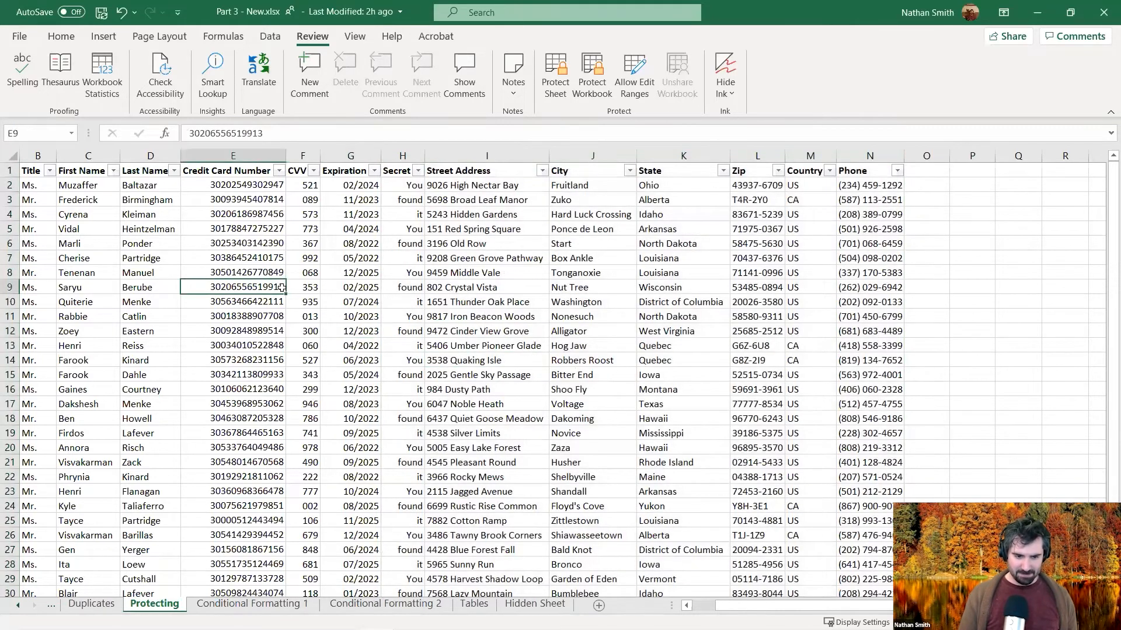
right_click(261, 286)
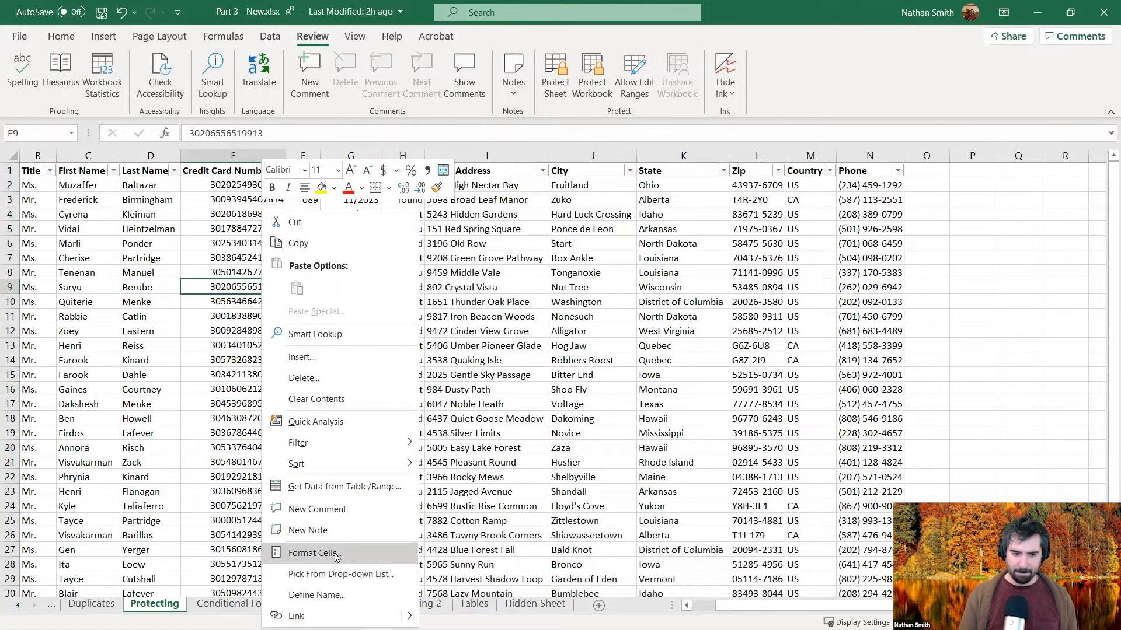
left_click(336, 555)
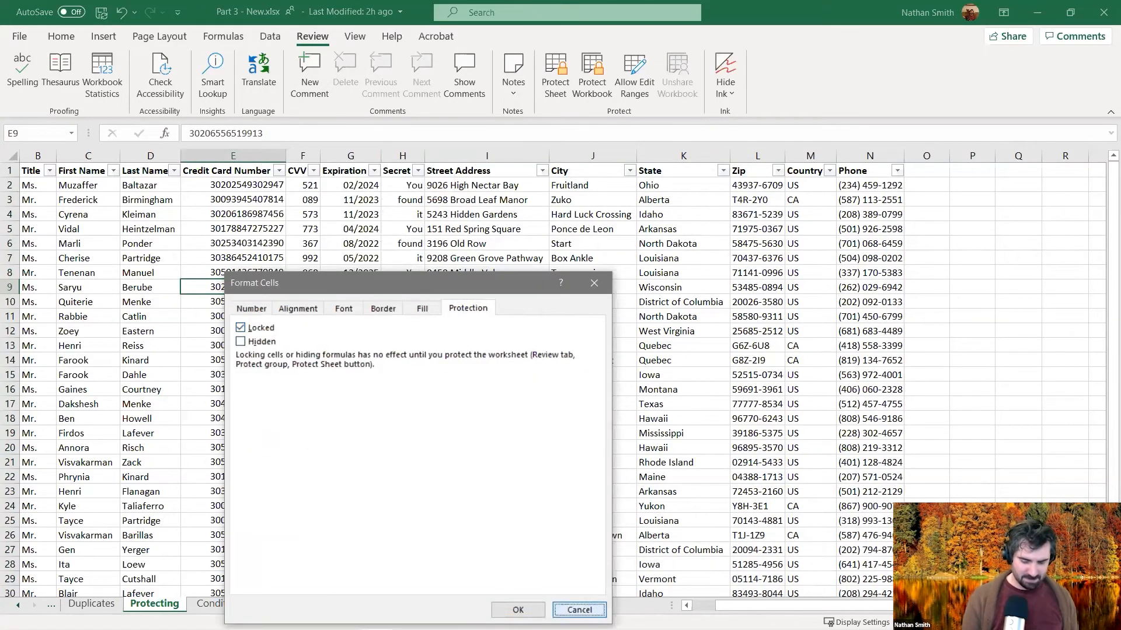
key("Escape")
Step: Test editing the credit card number in E9 by replacing its last digit, and restore the original number
left_click(298, 129)
key("BackSpace")
type("0")
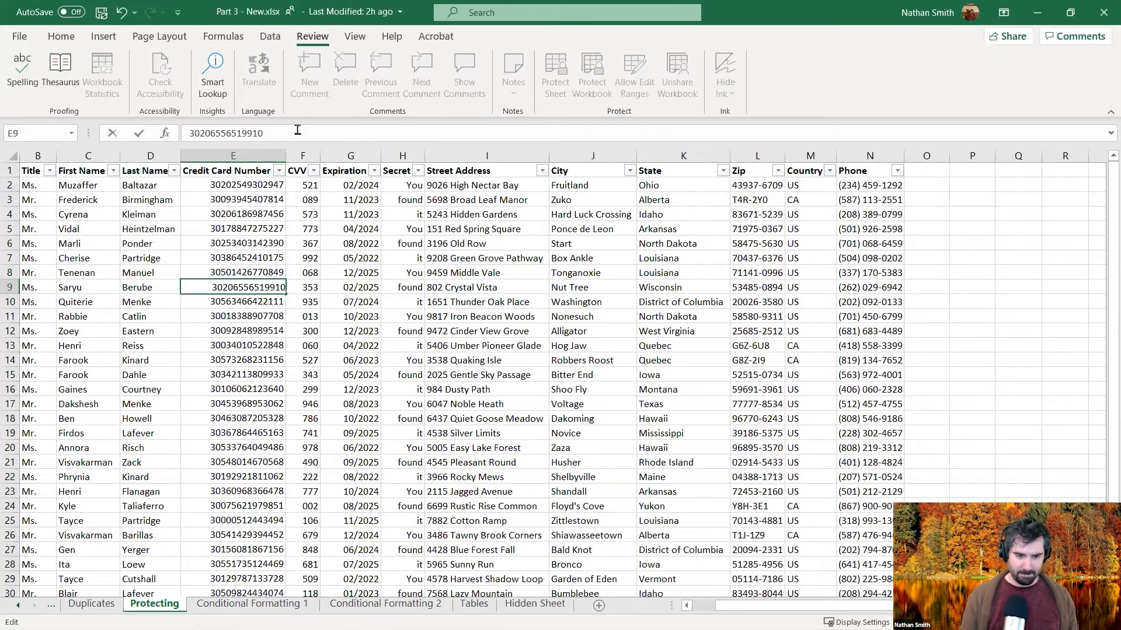
key("Return")
left_click(243, 288)
left_click(276, 136)
key("BackSpace")
type("3")
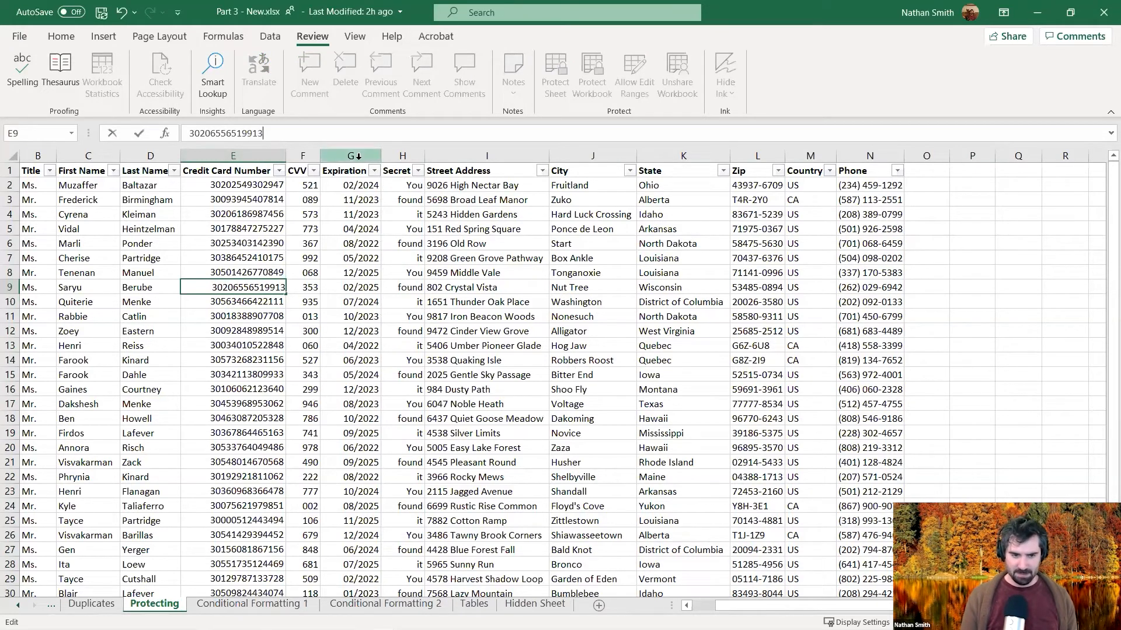
key("Return")
Step: Test editing the street address in I10 by deleting its last letter, and restore the letter
left_click(485, 302)
left_click(444, 133)
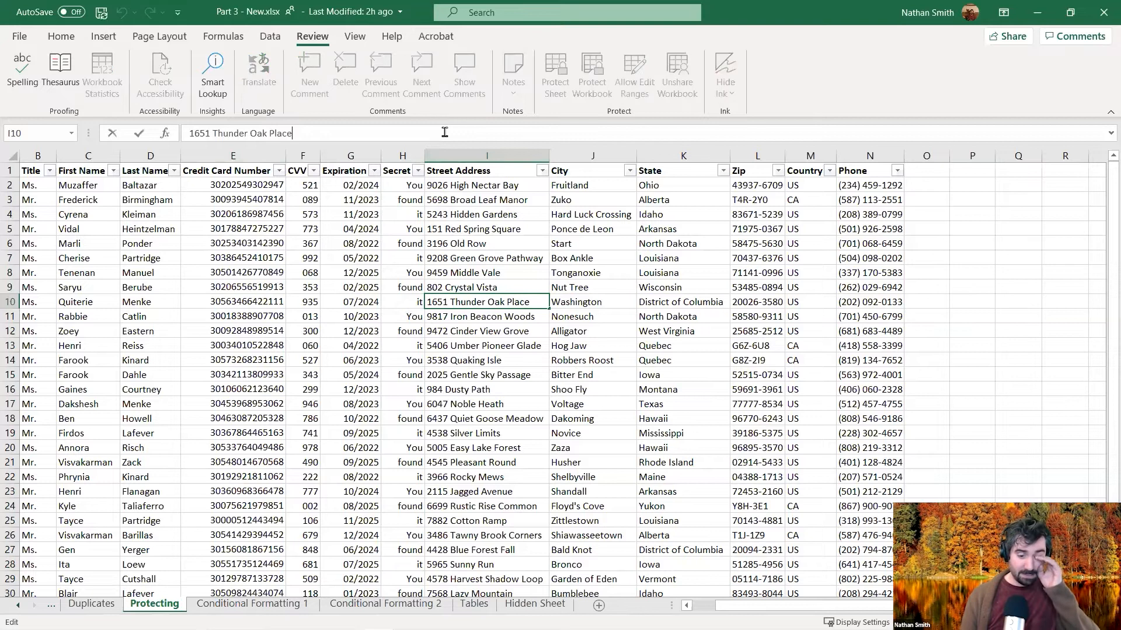
key("BackSpace")
key("Return")
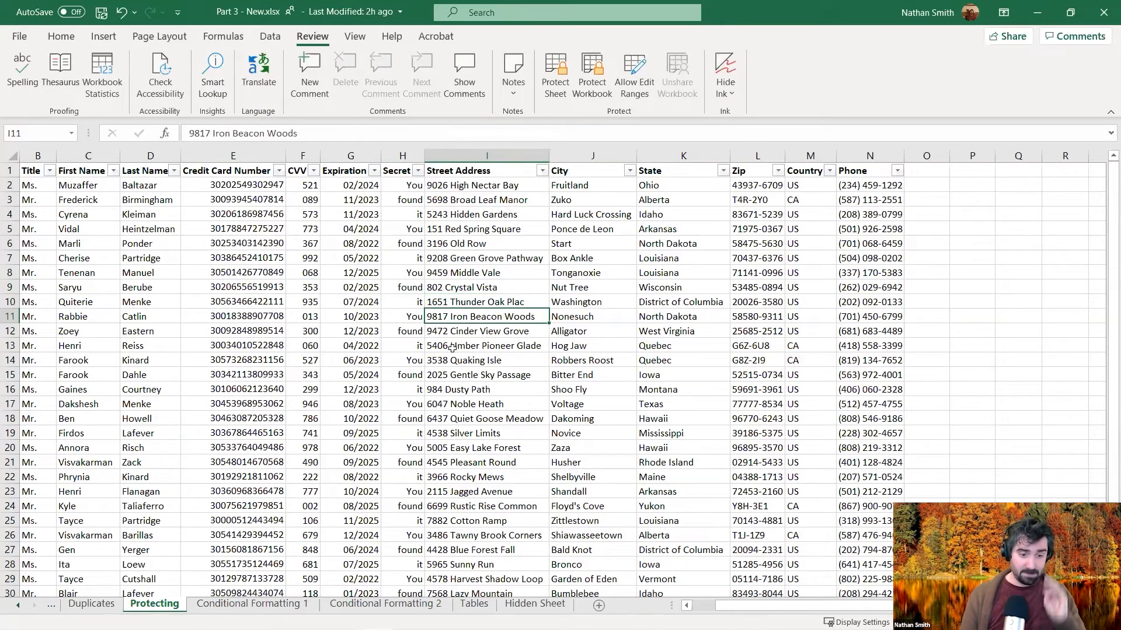
left_click(480, 302)
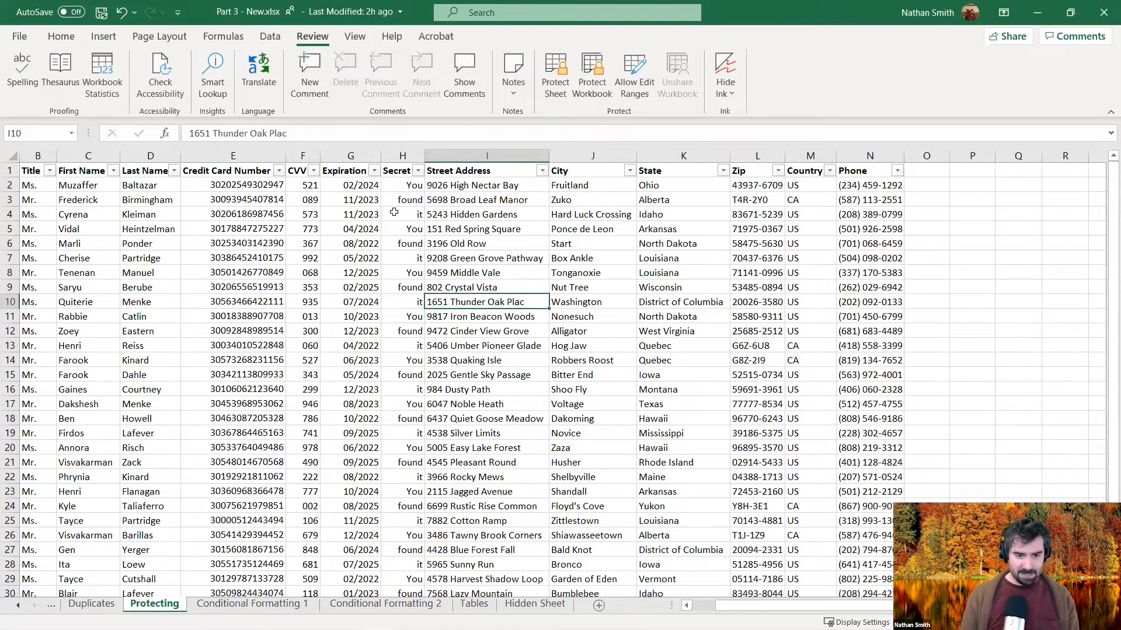
left_click(397, 134)
type("e")
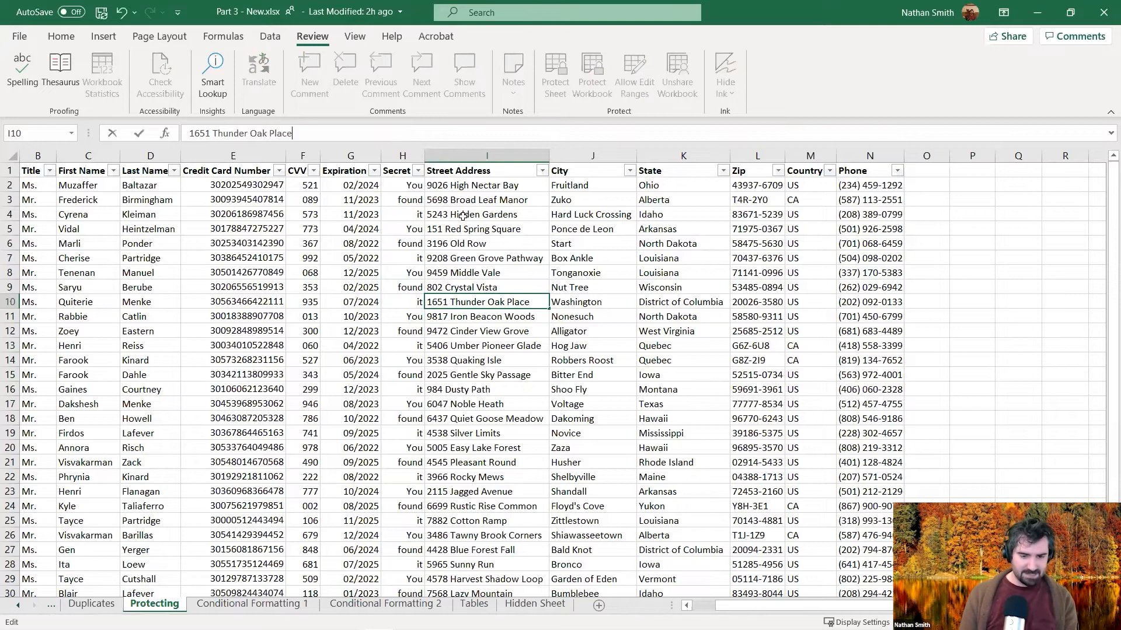
key("Return")
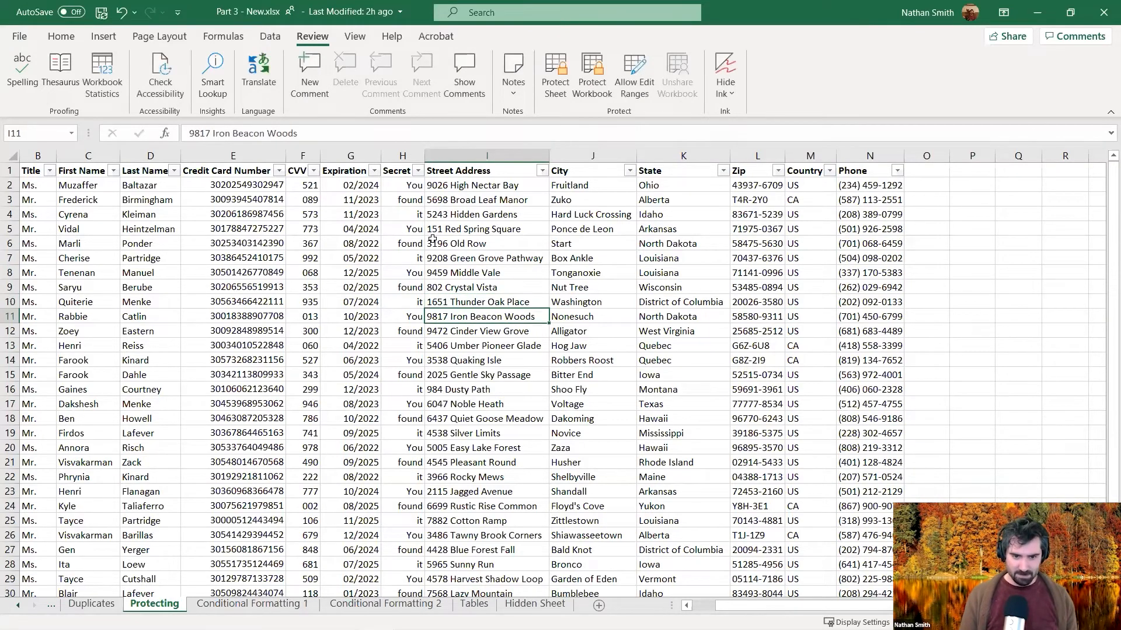
Step: Protect the Protecting sheet with a password, allowing only selection of locked and unlocked cells, and confirm the password
left_click(275, 200)
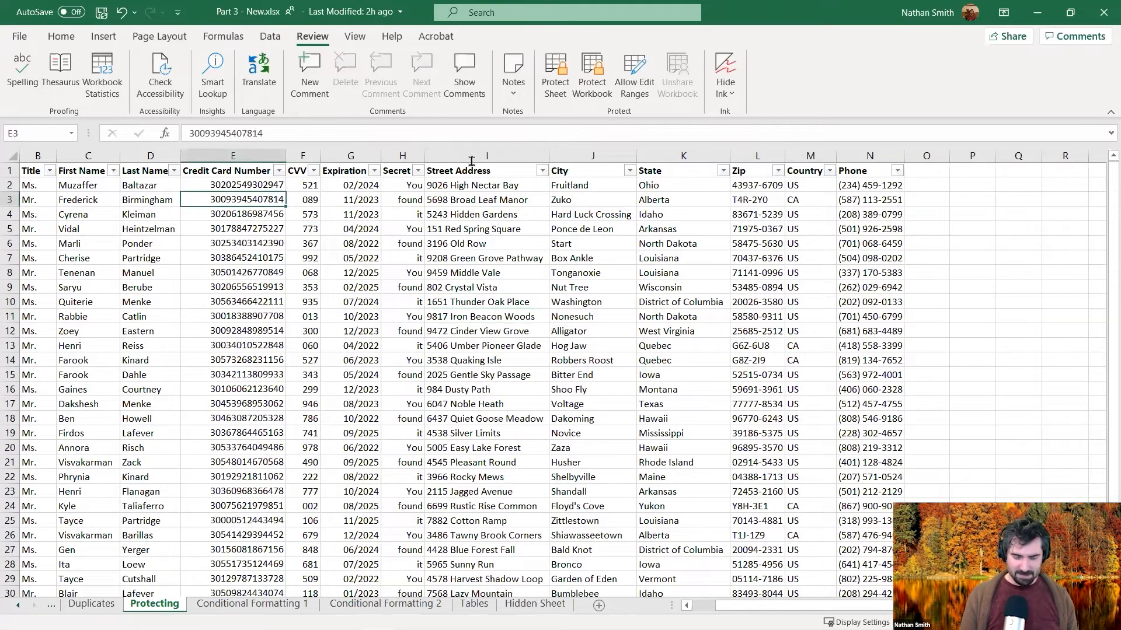
left_click(552, 95)
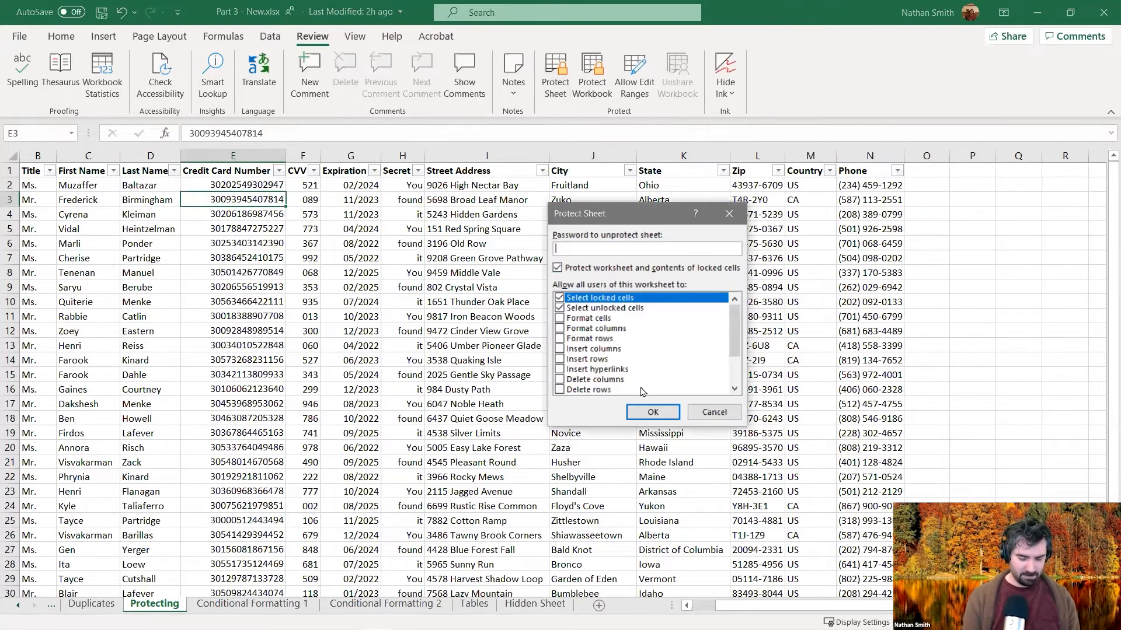
type("•••••••")
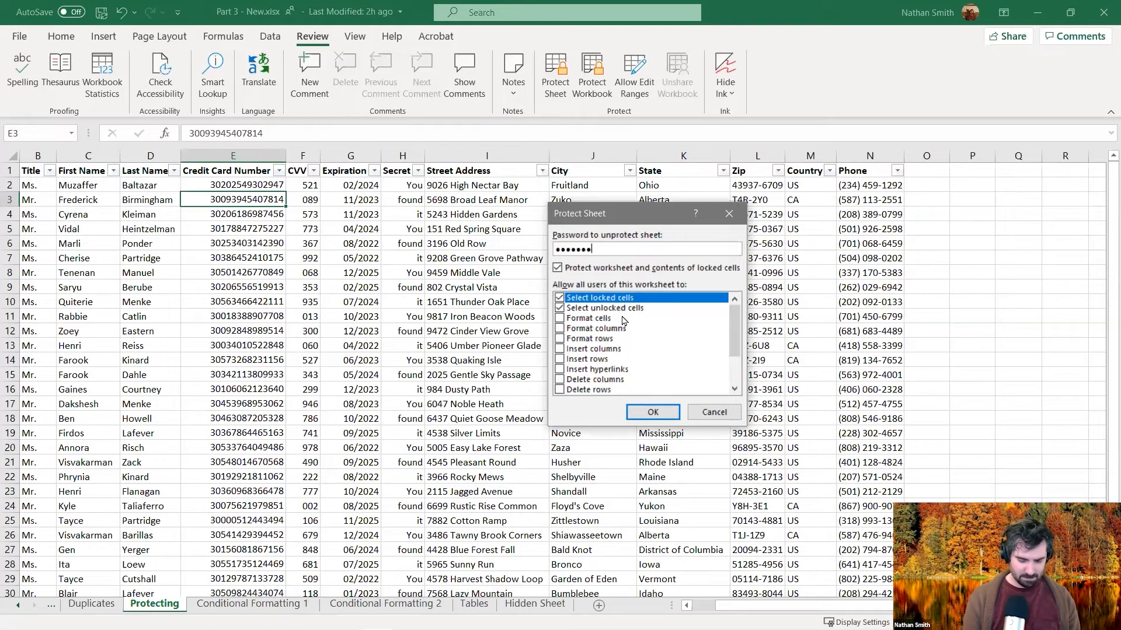
left_click(653, 412)
type("••••••")
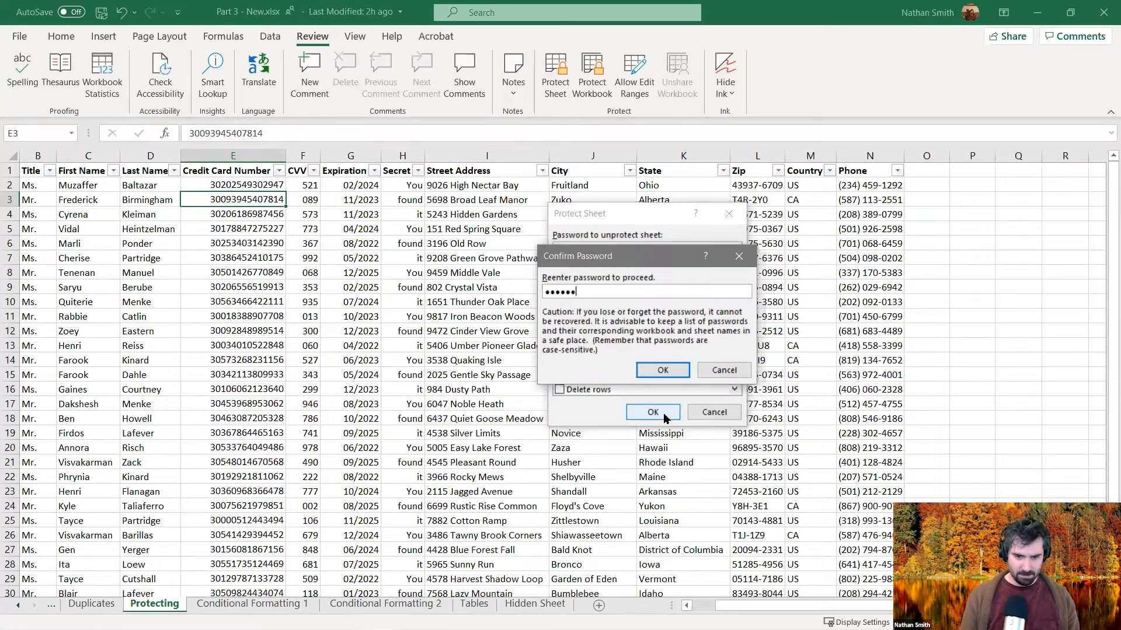
key("Tab")
key("Return")
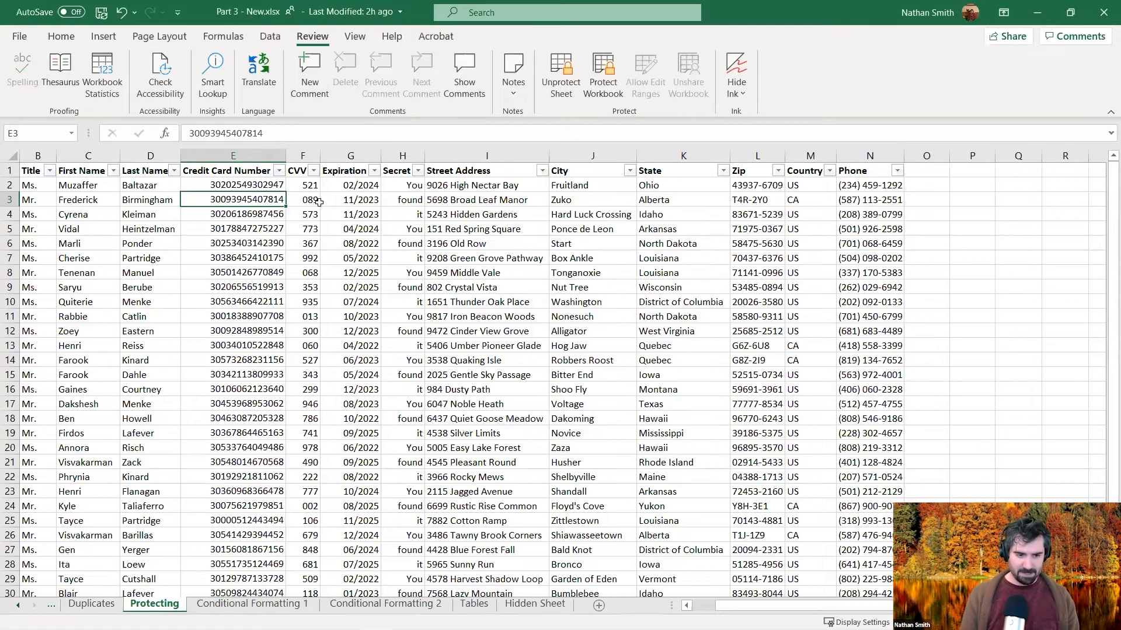
Step: Test editing the last name in unlocked cell D6 by deleting its final letter, and restore the letter
left_click(139, 252)
left_click(157, 244)
left_click(264, 133)
key("BackSpace")
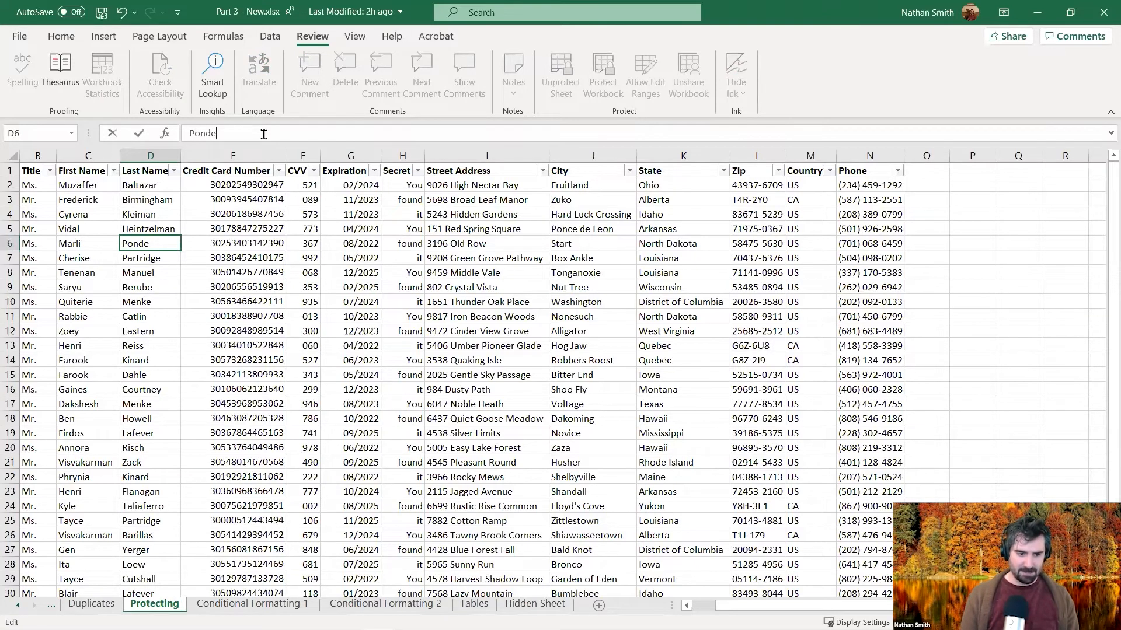
key("Return")
left_click(151, 243)
left_click(248, 134)
type("r")
left_click(262, 232)
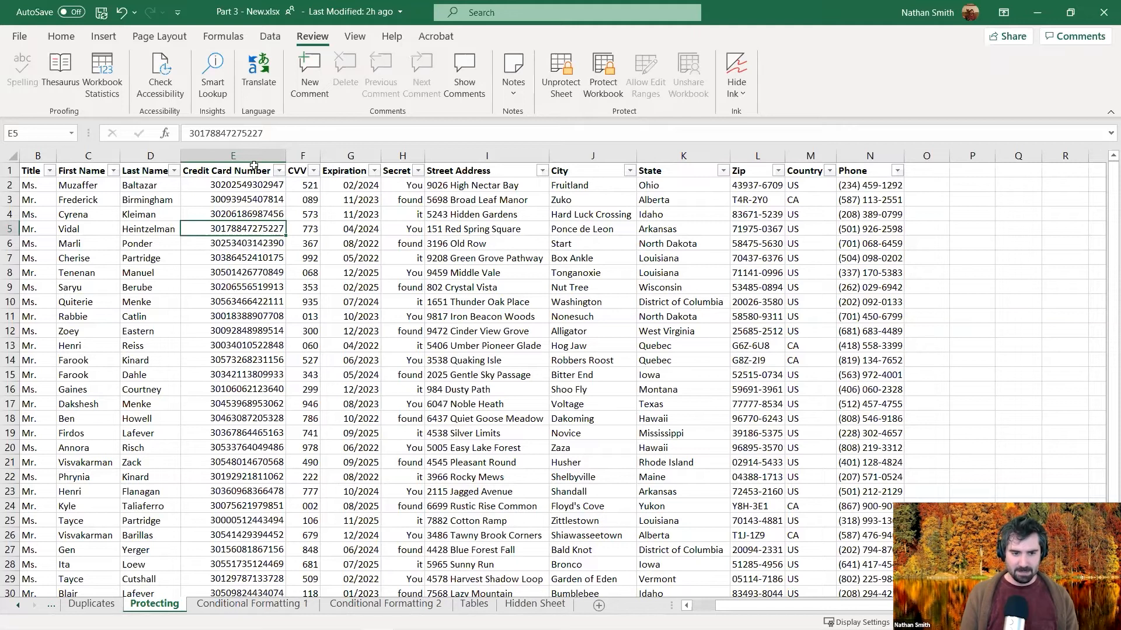
Step: Try to edit the locked credit card number in E5, and check which cell commands are available for city cell J7
left_click(302, 134)
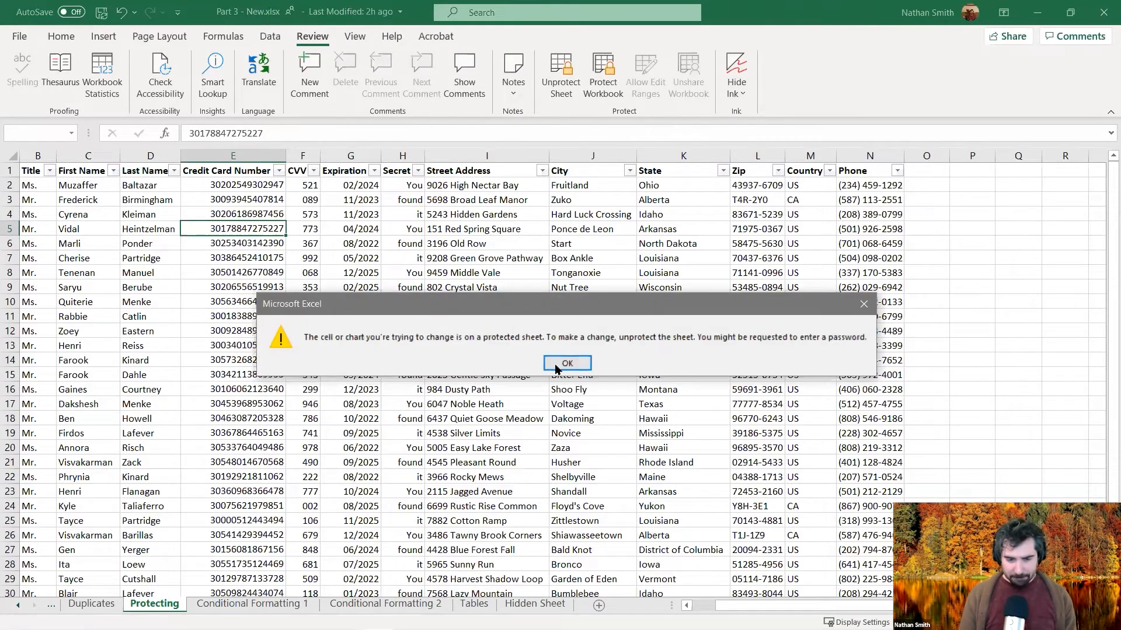
left_click(557, 362)
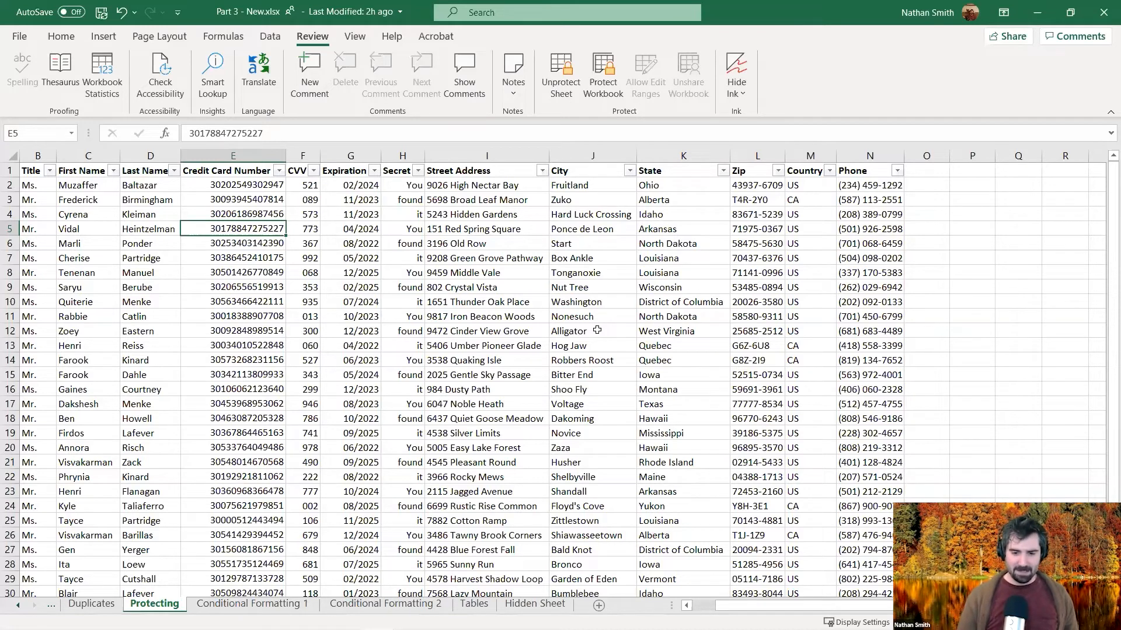
left_click(632, 258)
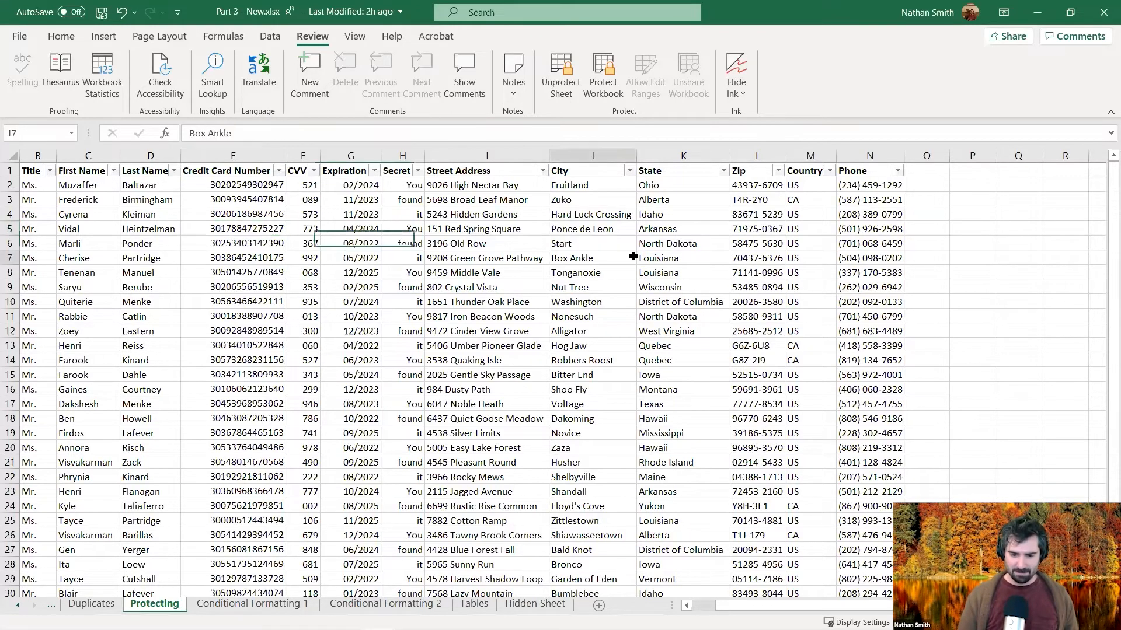
right_click(633, 257)
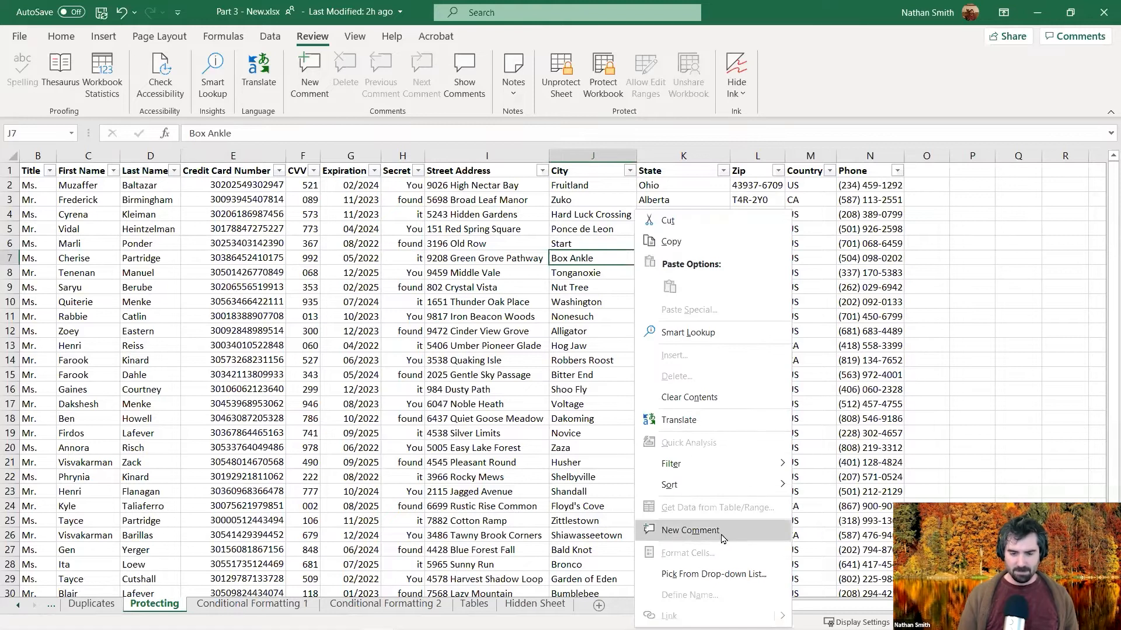
key("Escape")
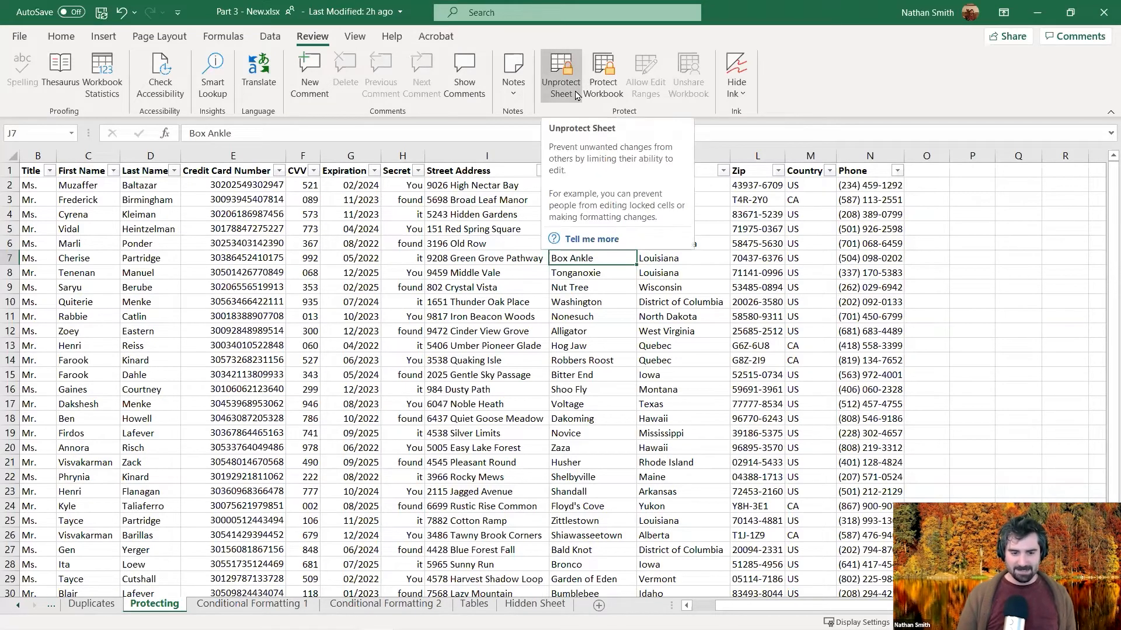
Step: Try to edit the locked expiration date in G4
left_click(324, 289)
left_click(324, 261)
left_click(355, 210)
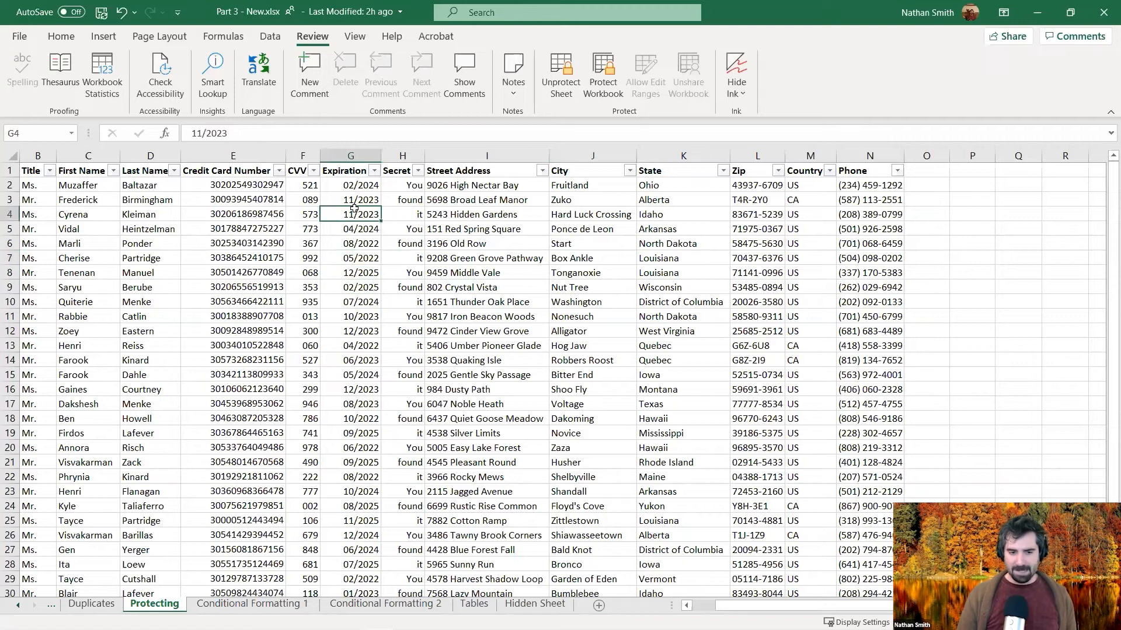
left_click(379, 132)
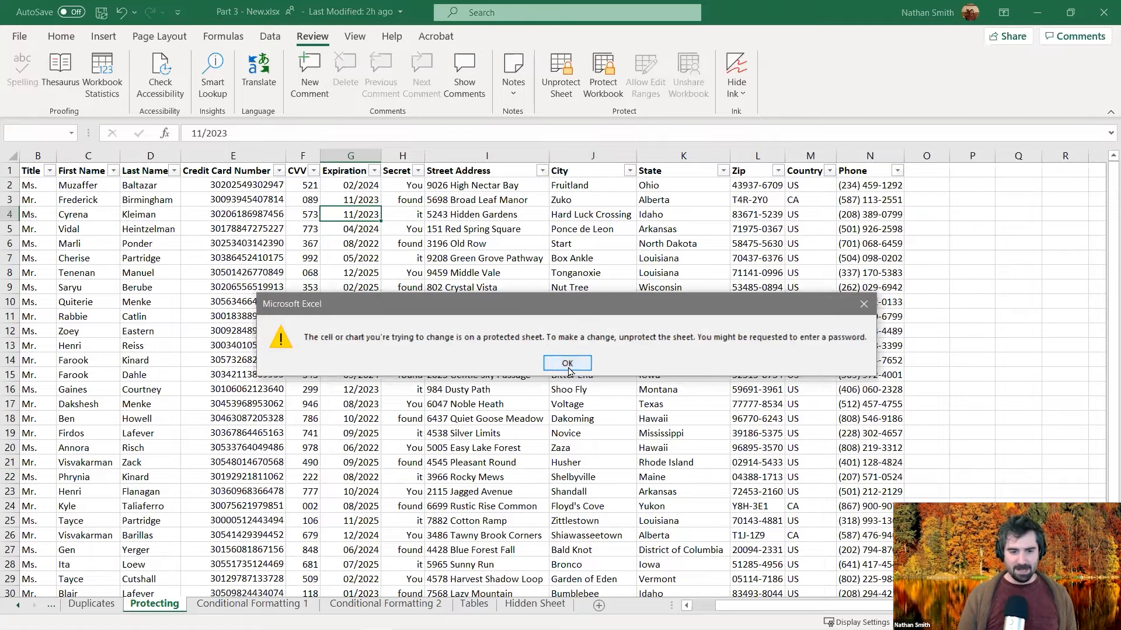
key("Return")
left_click(339, 304)
left_click(248, 346)
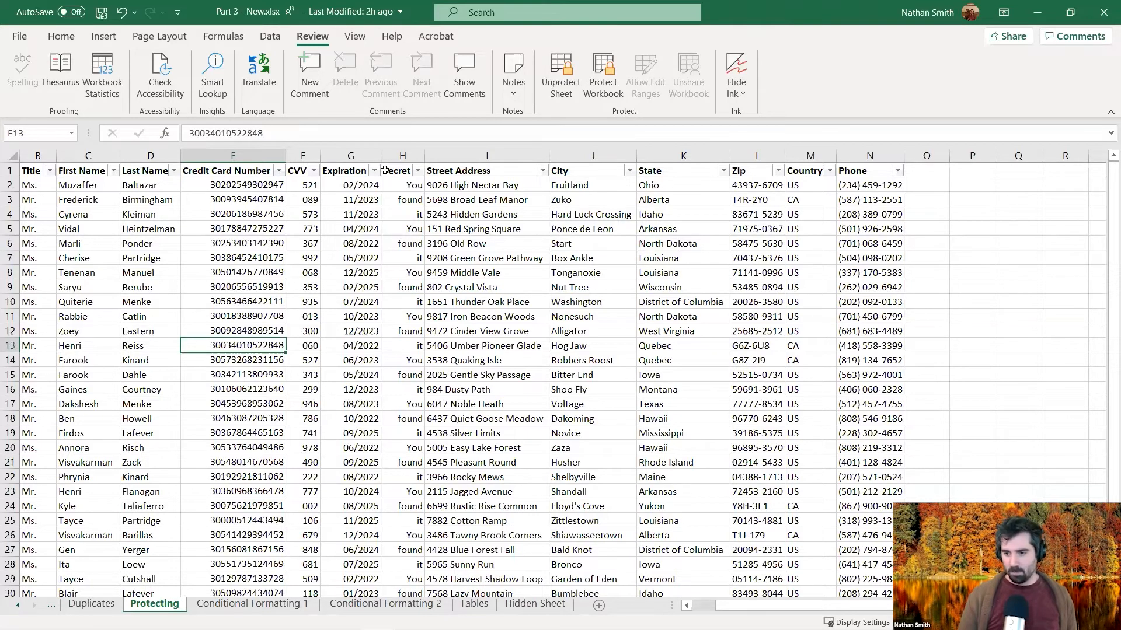
Step: Protect the workbook structure with a password, and re-enter the password to confirm it
left_click(618, 97)
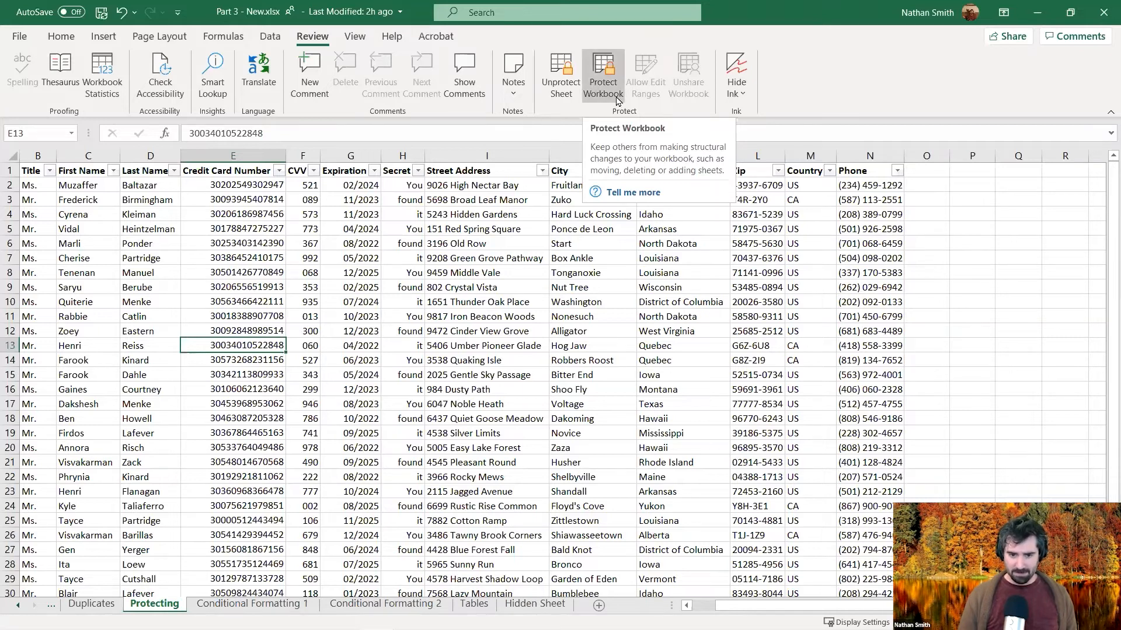
left_click(617, 96)
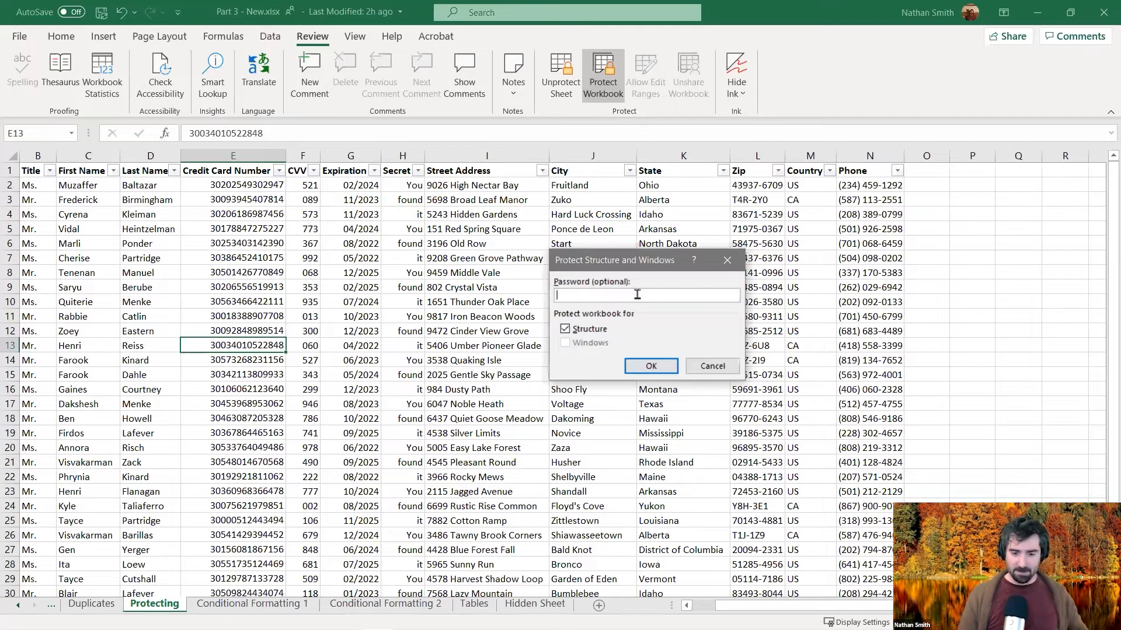
left_click_drag(620, 269, 602, 250)
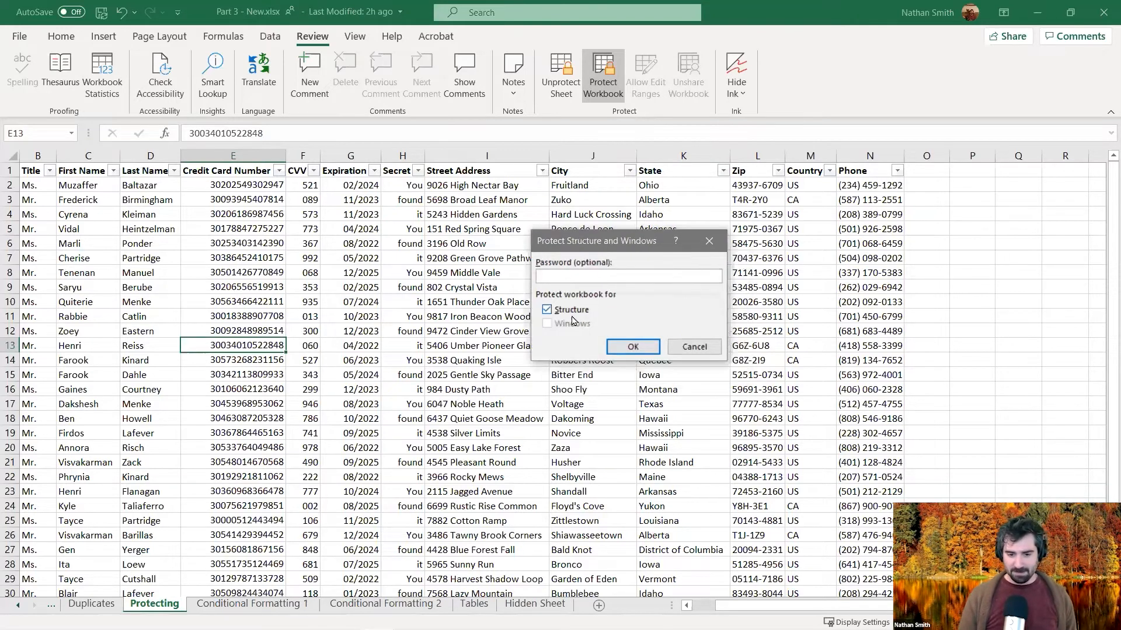
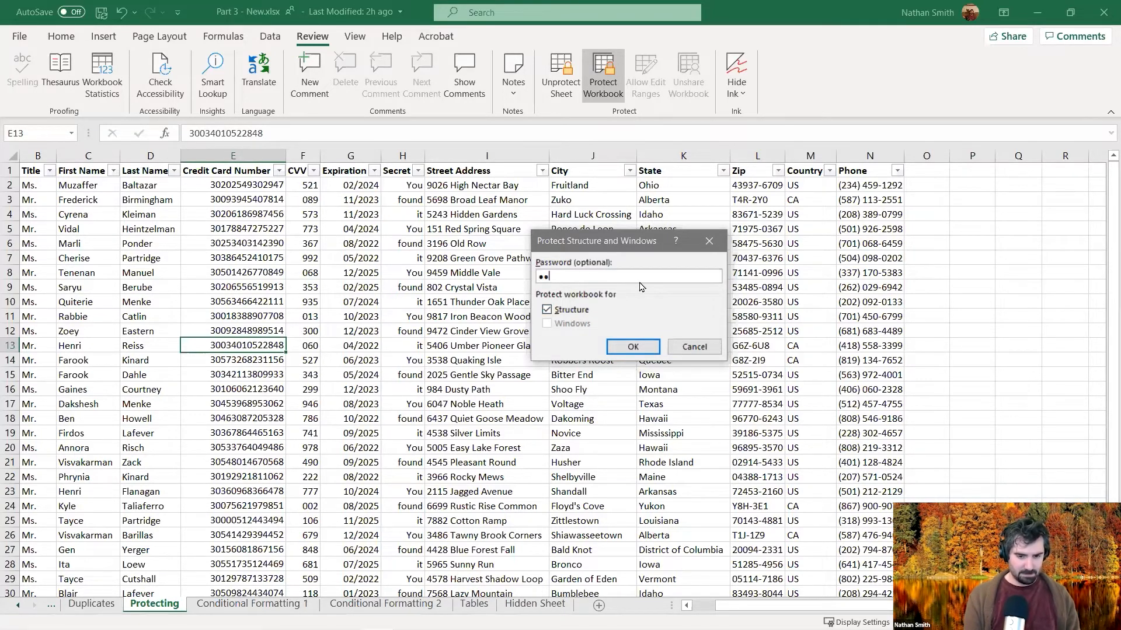
type("•••")
key("Return")
type("••••••")
key("Return")
key("Return")
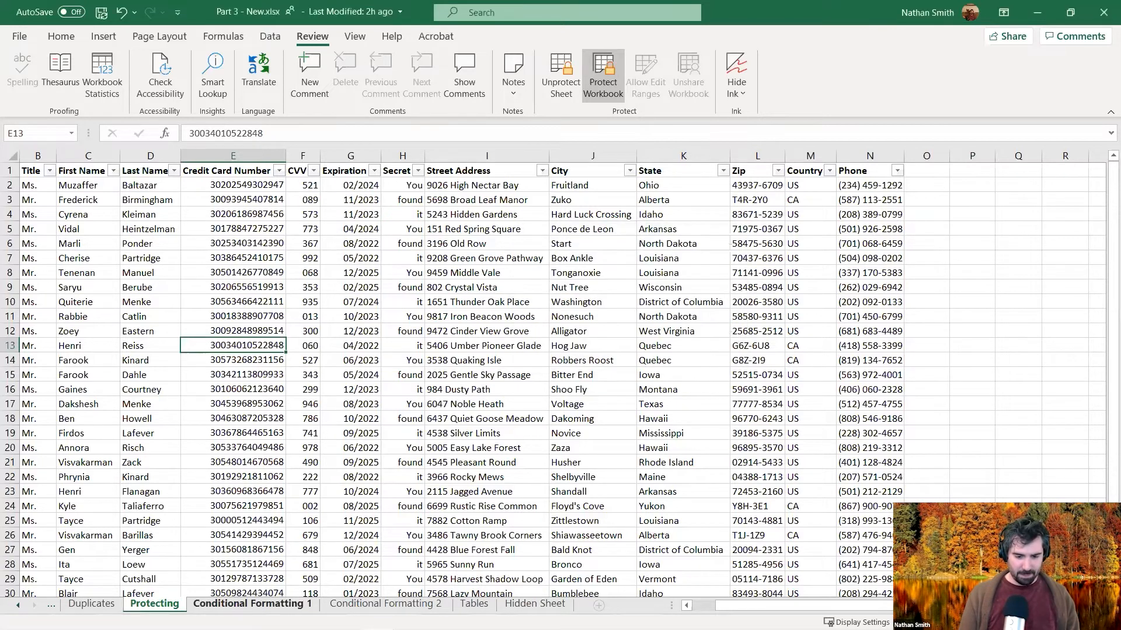
Step: Try to rename Hidden Sheet, and check which sheet commands are available for the Tables sheet
double_click(548, 605)
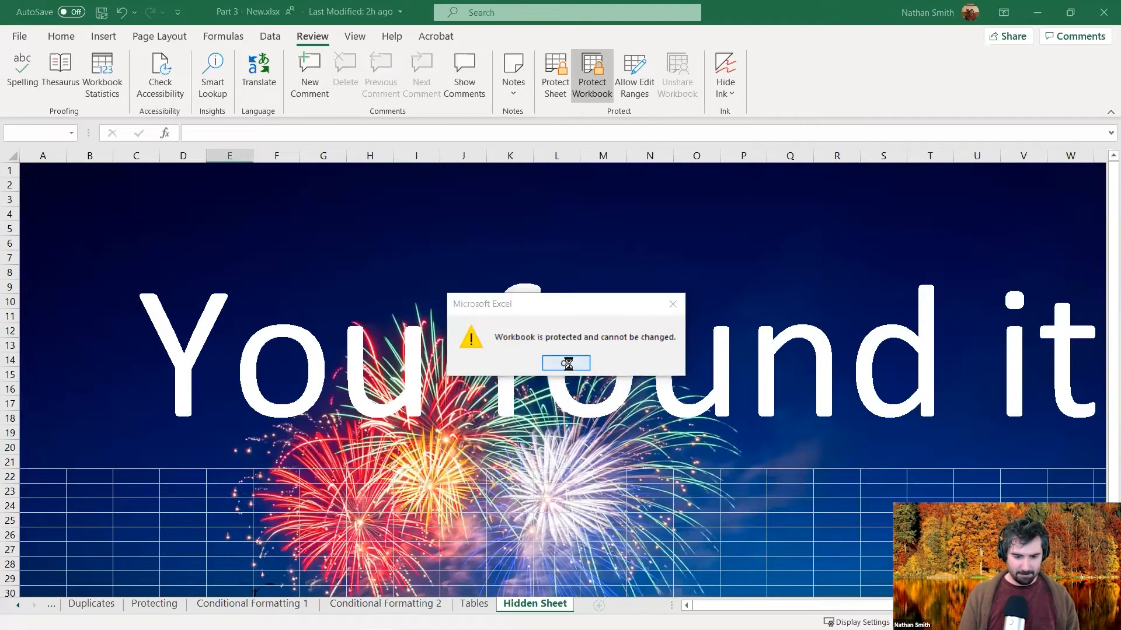
left_click(566, 364)
left_click(474, 605)
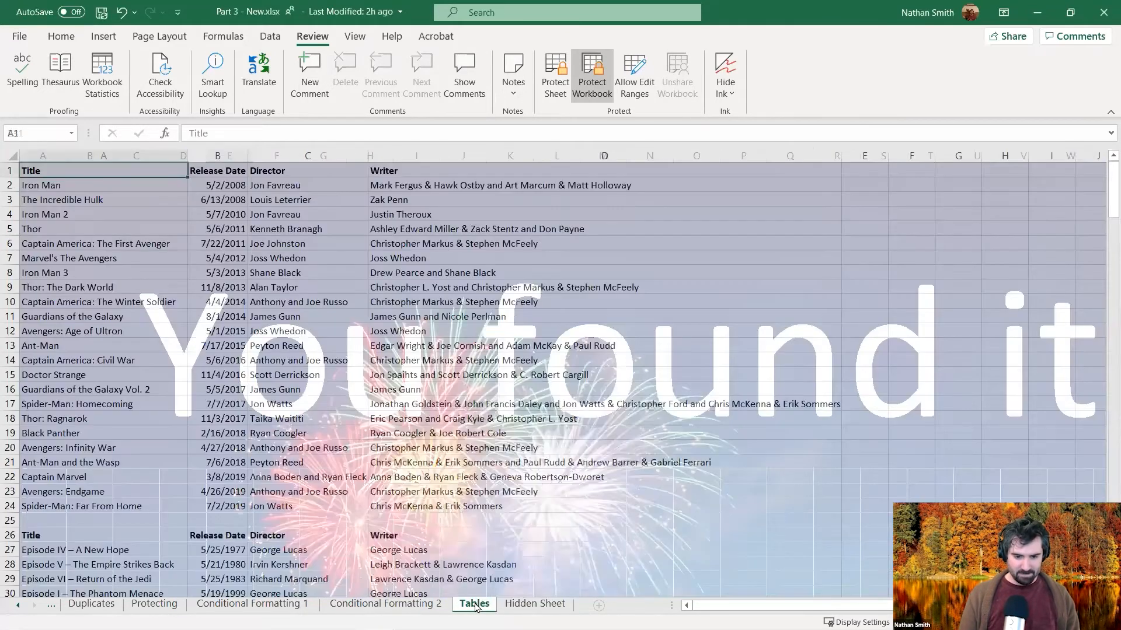
right_click(476, 607)
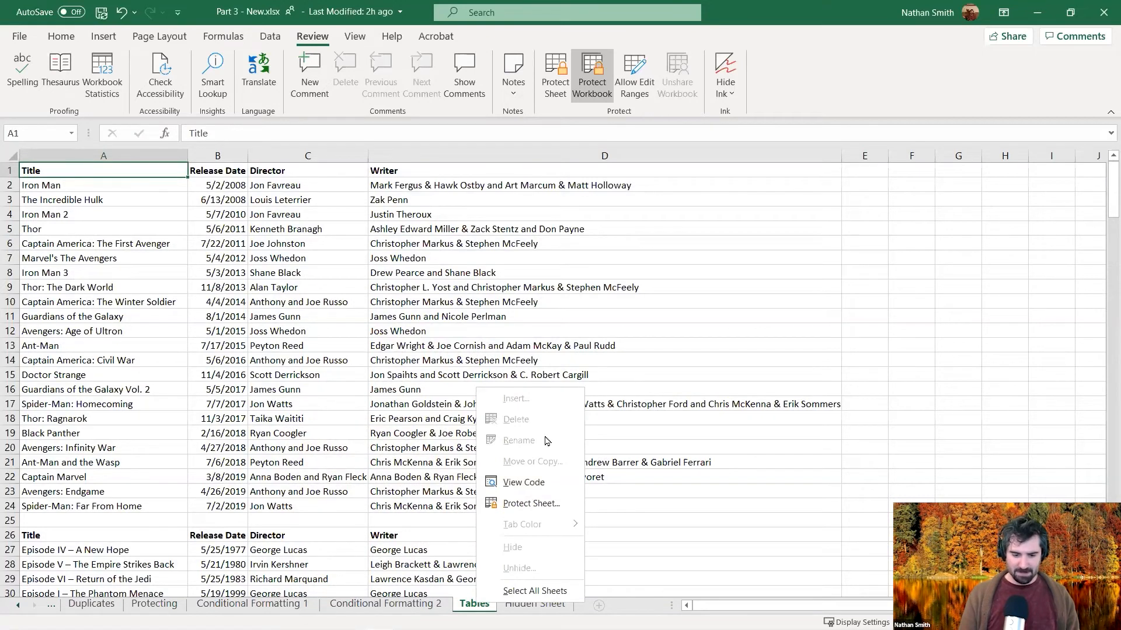
left_click(621, 612)
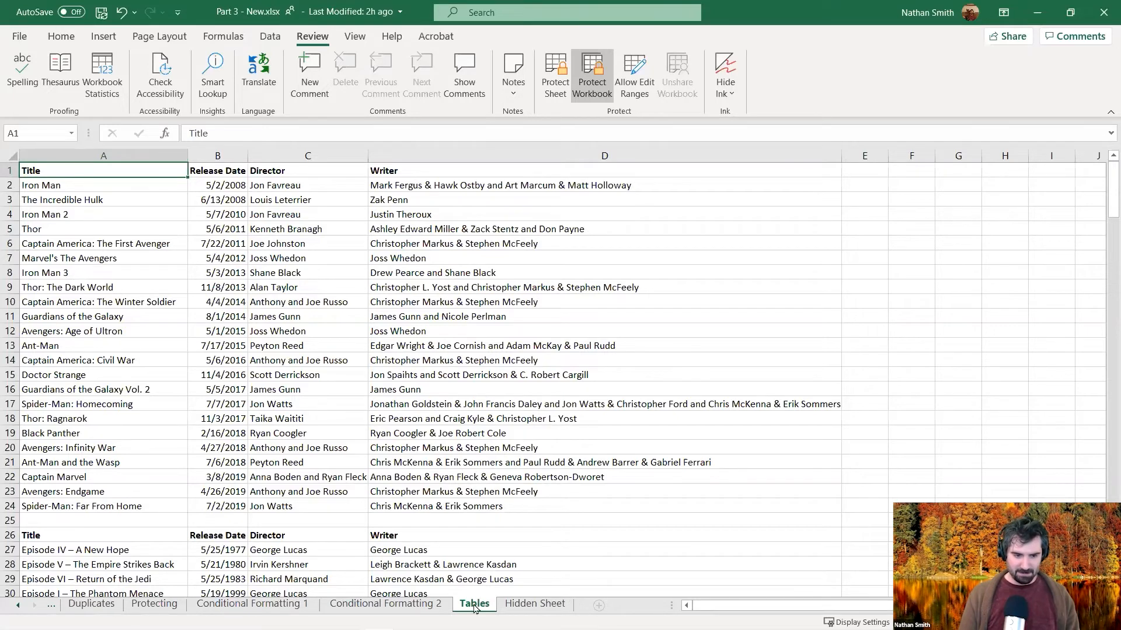
Step: Test clearing the status in F12 on the Conditional Formatting 1 sheet, and undo the deletion
left_click(150, 604)
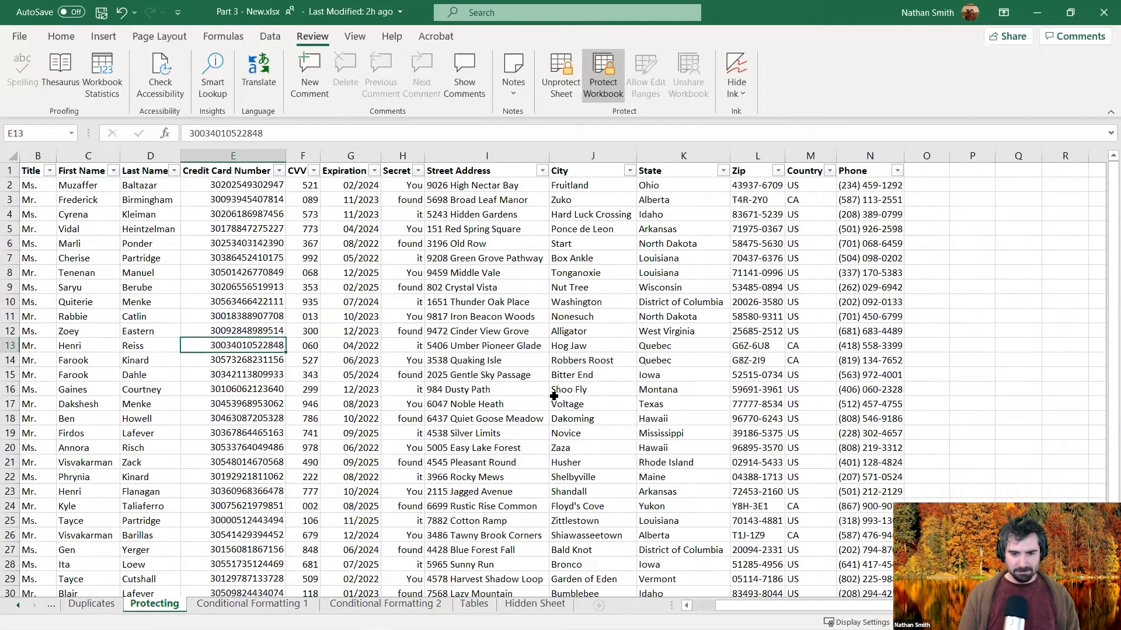
left_click(244, 604)
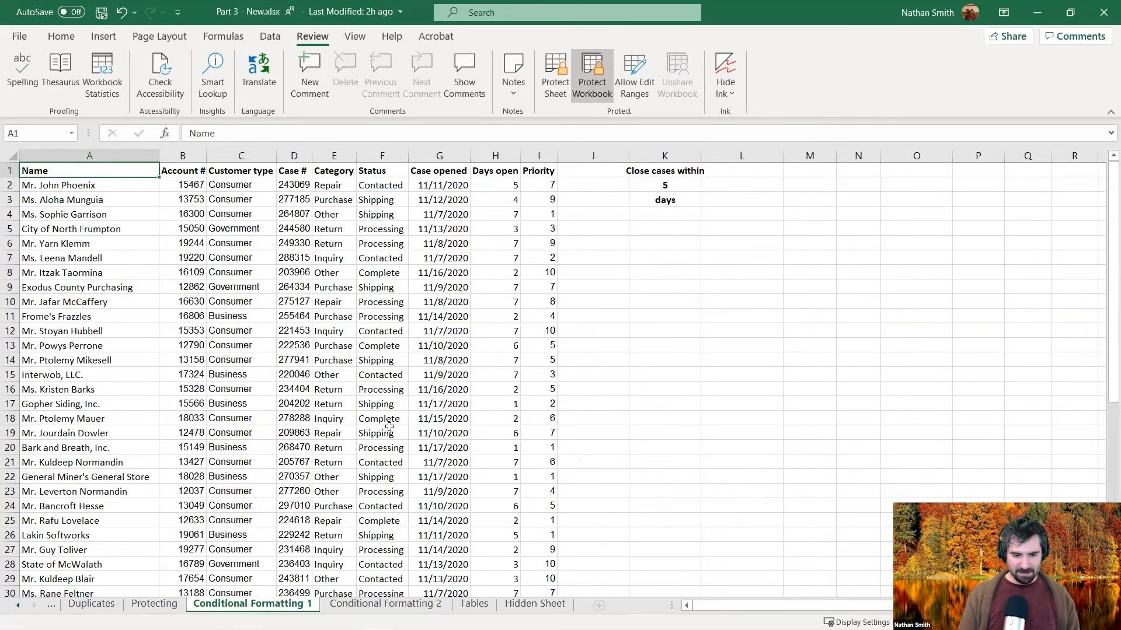
left_click(339, 288)
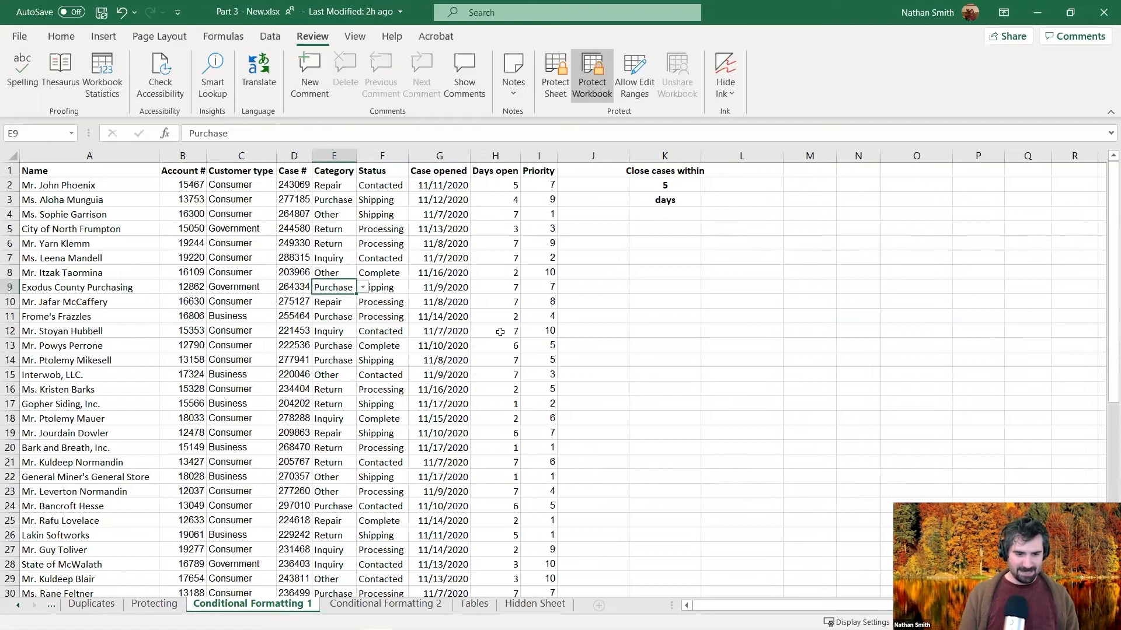
left_click(389, 328)
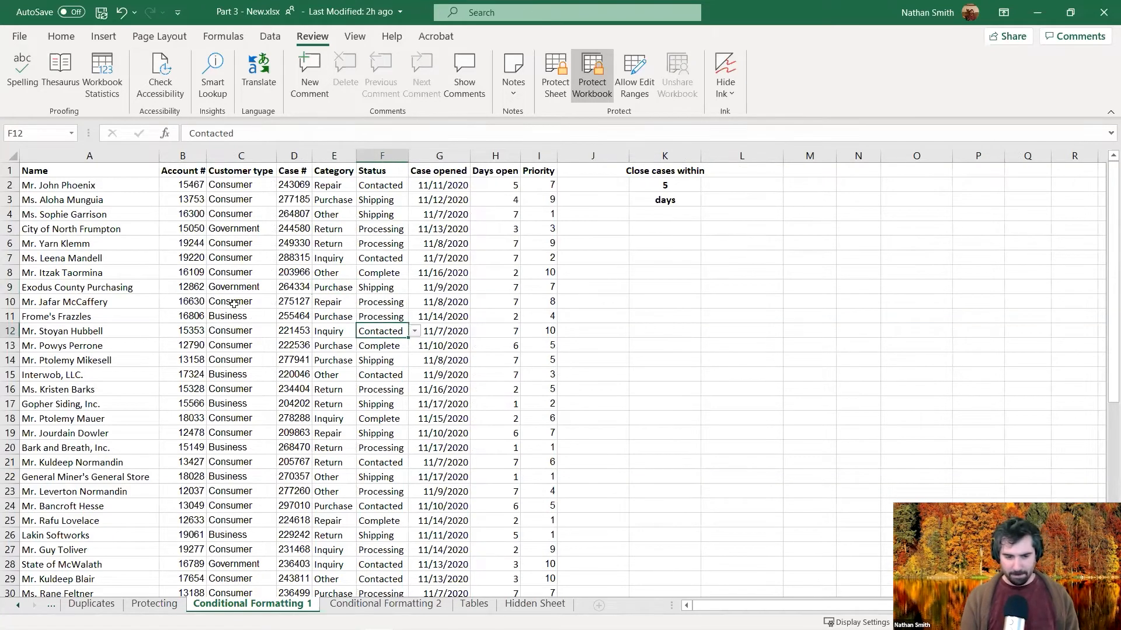
key("Delete")
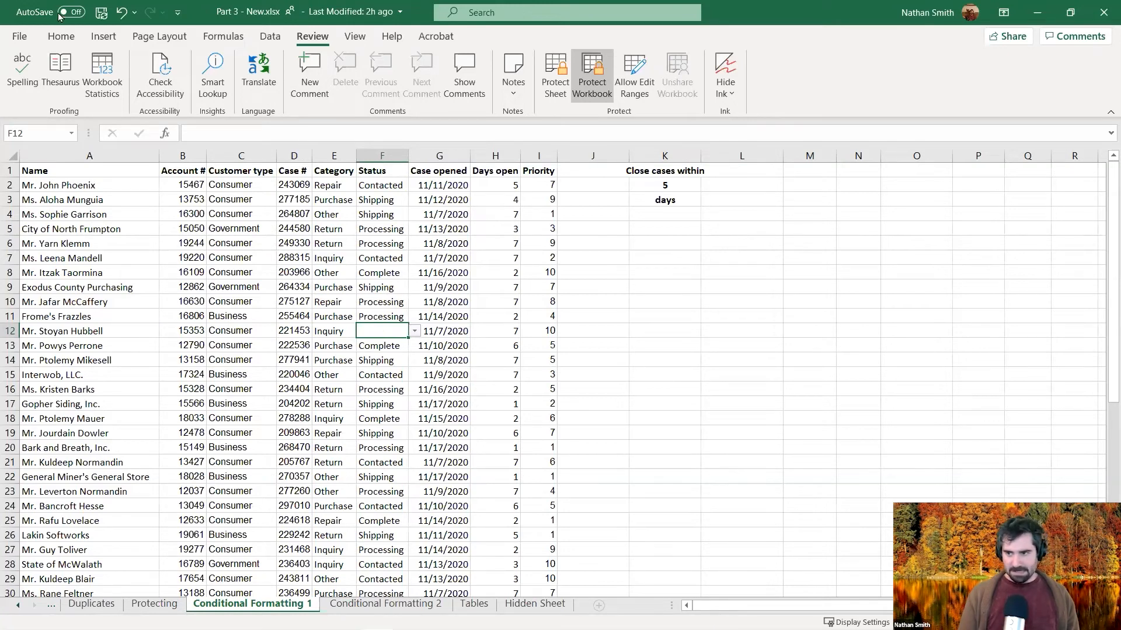
left_click(121, 11)
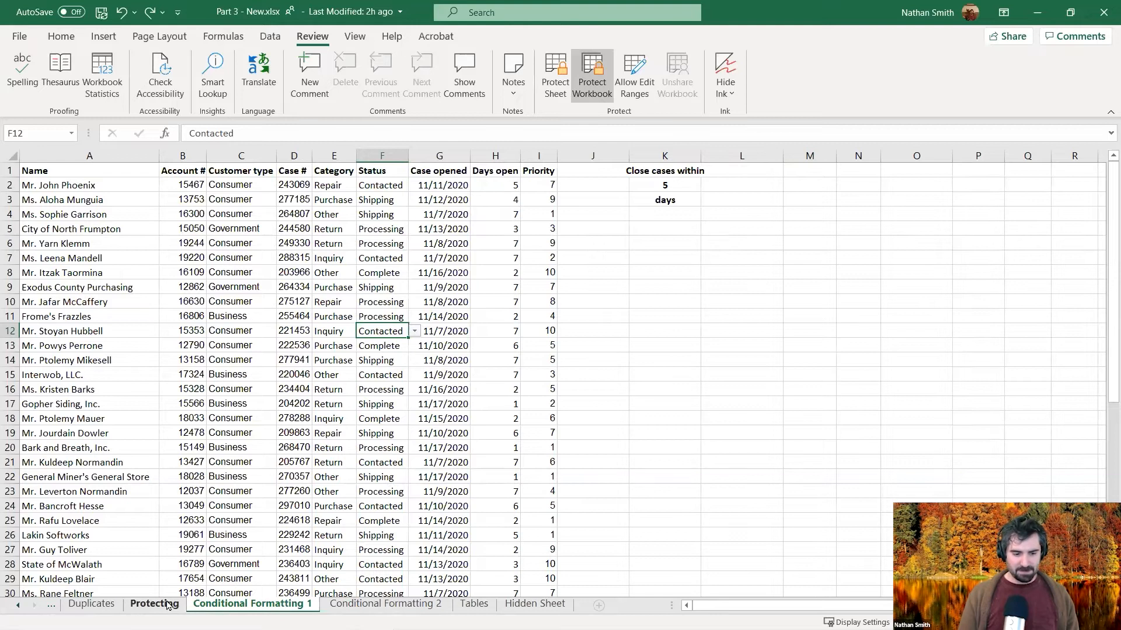
Step: Look through the Duplicates and Protecting sheets, and check which sheet commands are available for Hidden Sheet
left_click(102, 604)
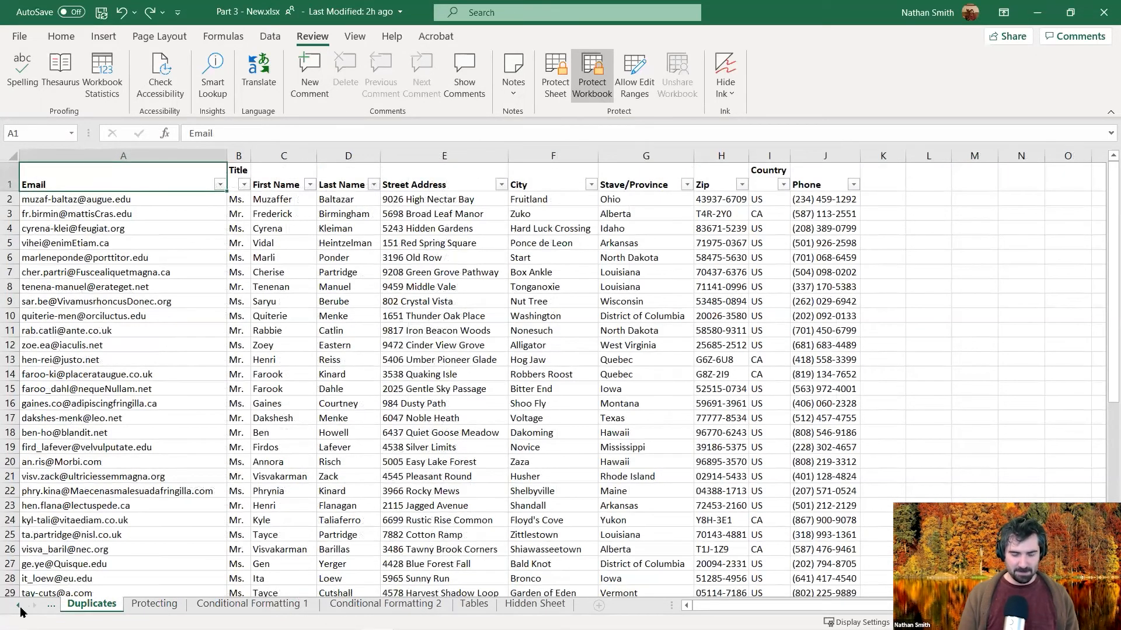
left_click(19, 606)
left_click(241, 604)
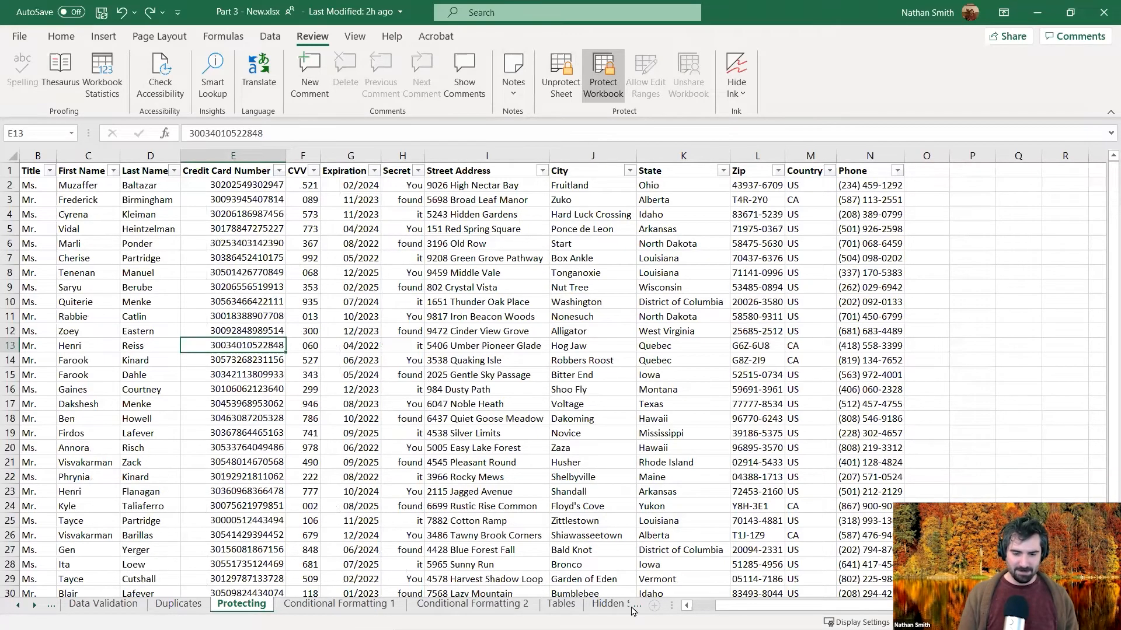
left_click(604, 610)
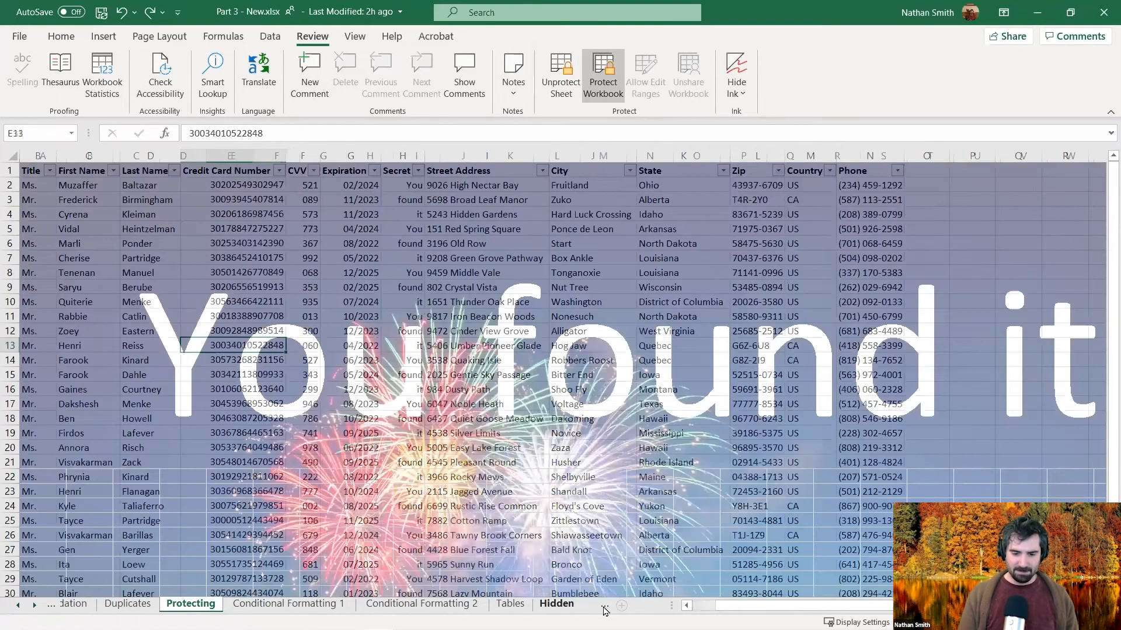
right_click(604, 610)
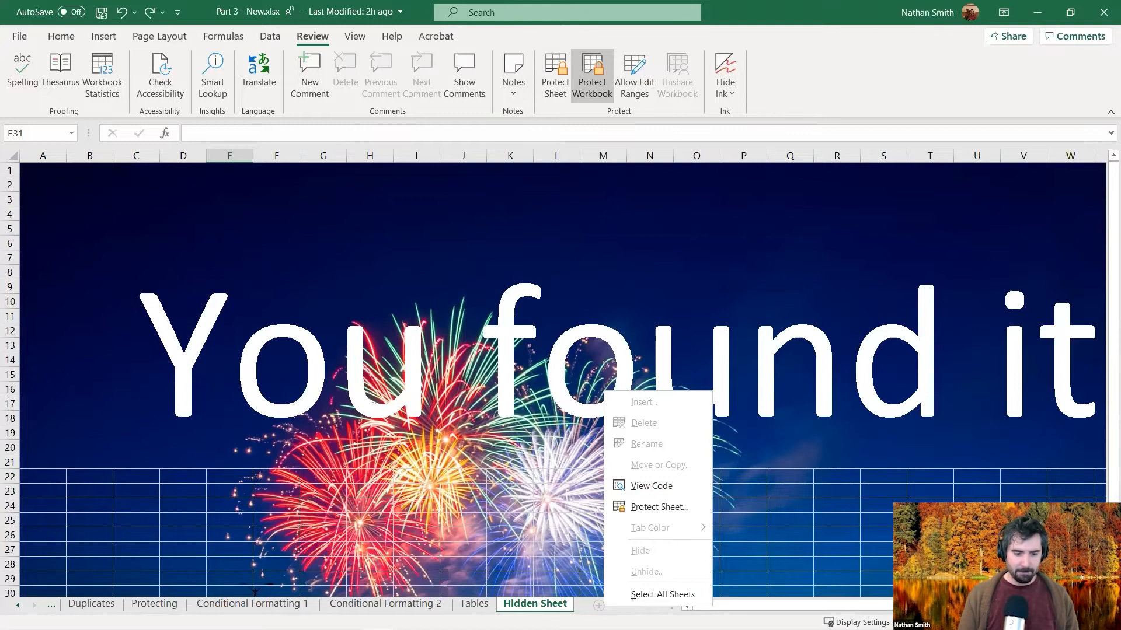
key("Escape")
left_click(91, 604)
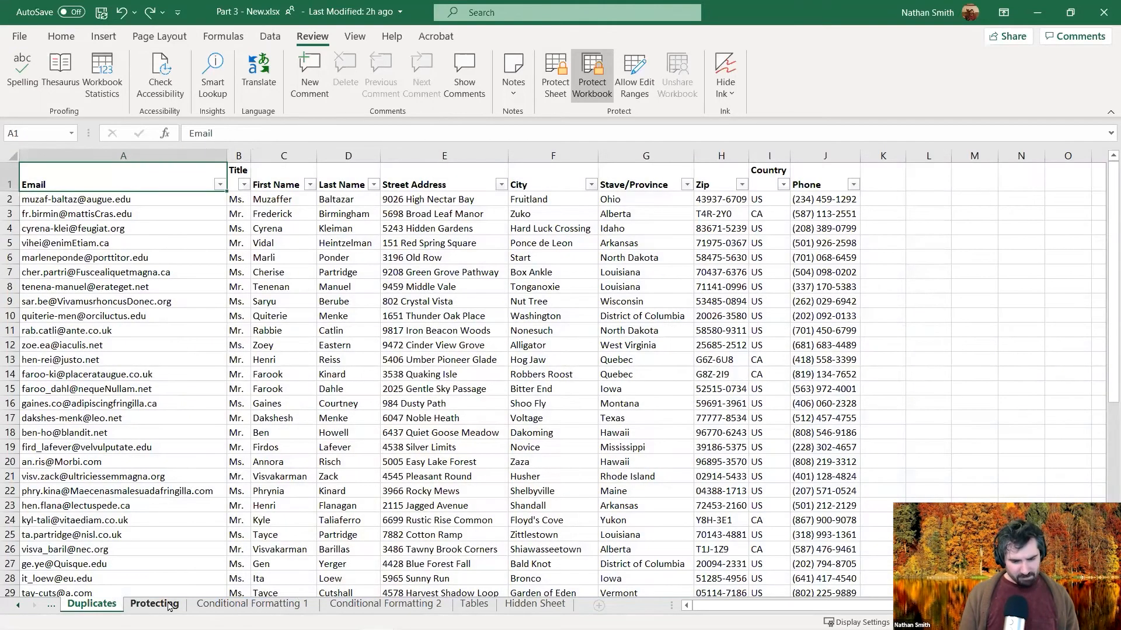
Step: Remove the workbook structure protection from the Protecting sheet by entering the workbook password
left_click(170, 605)
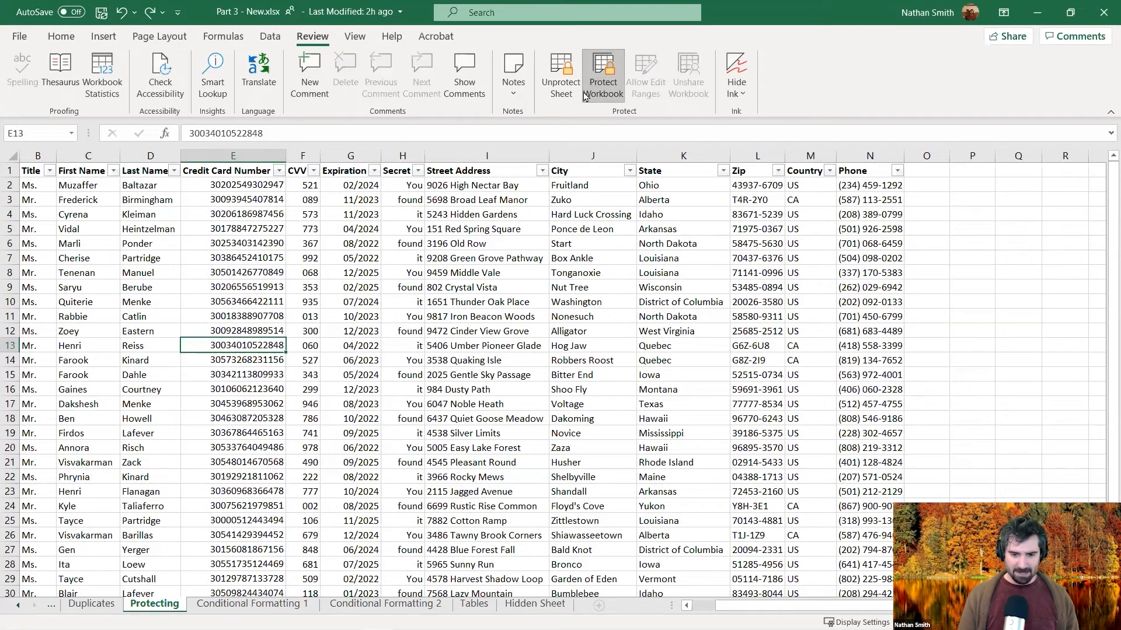
left_click(607, 76)
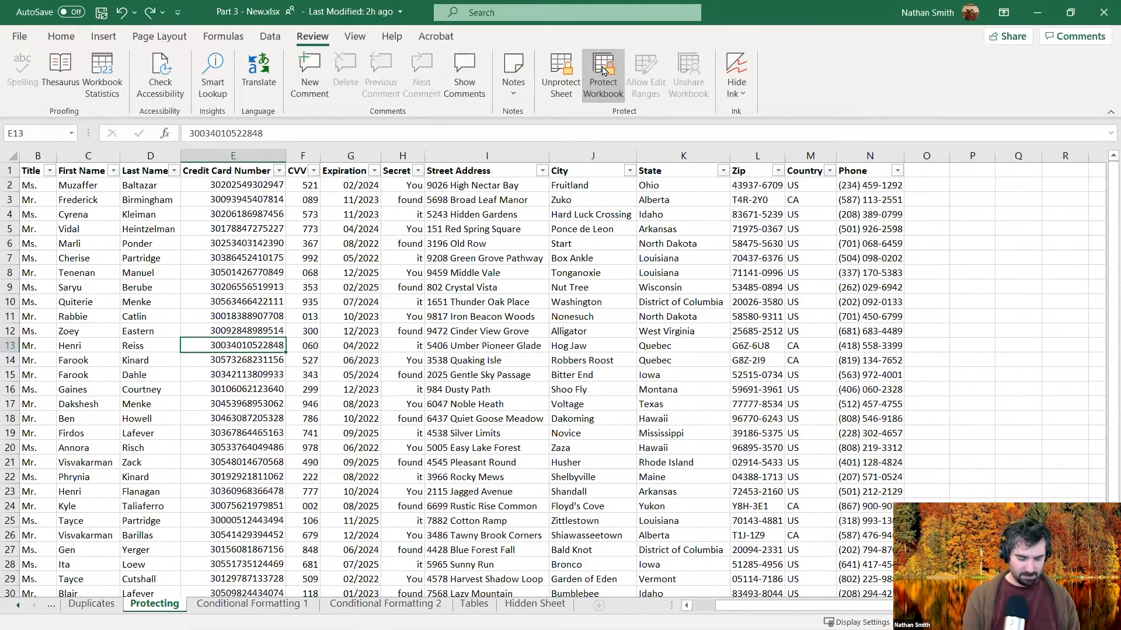
type("•••••••")
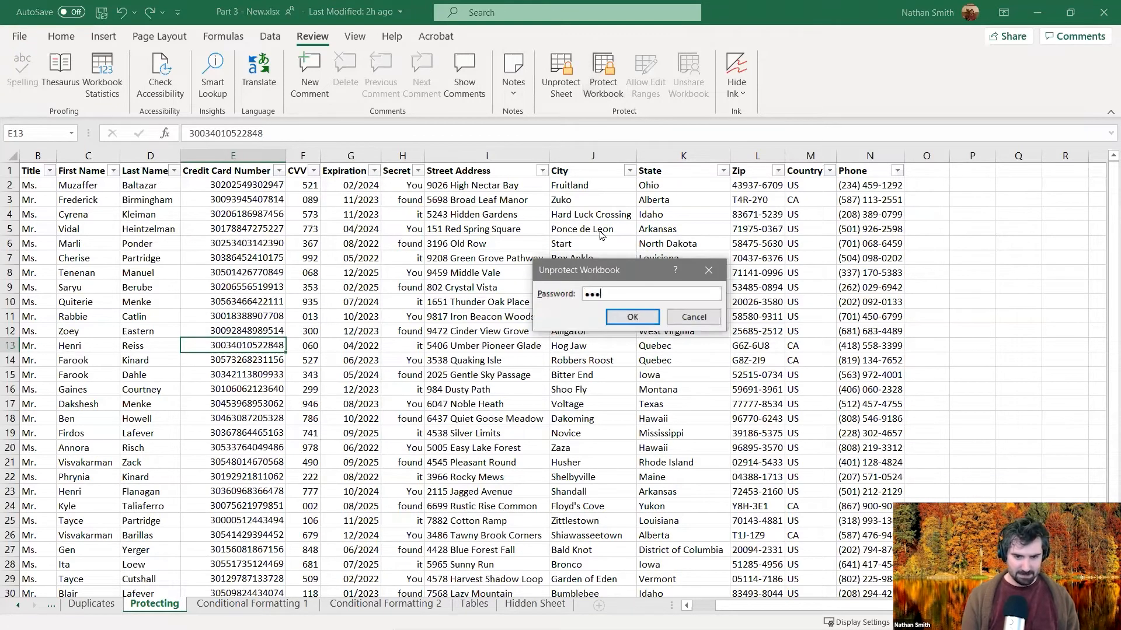
key("Return")
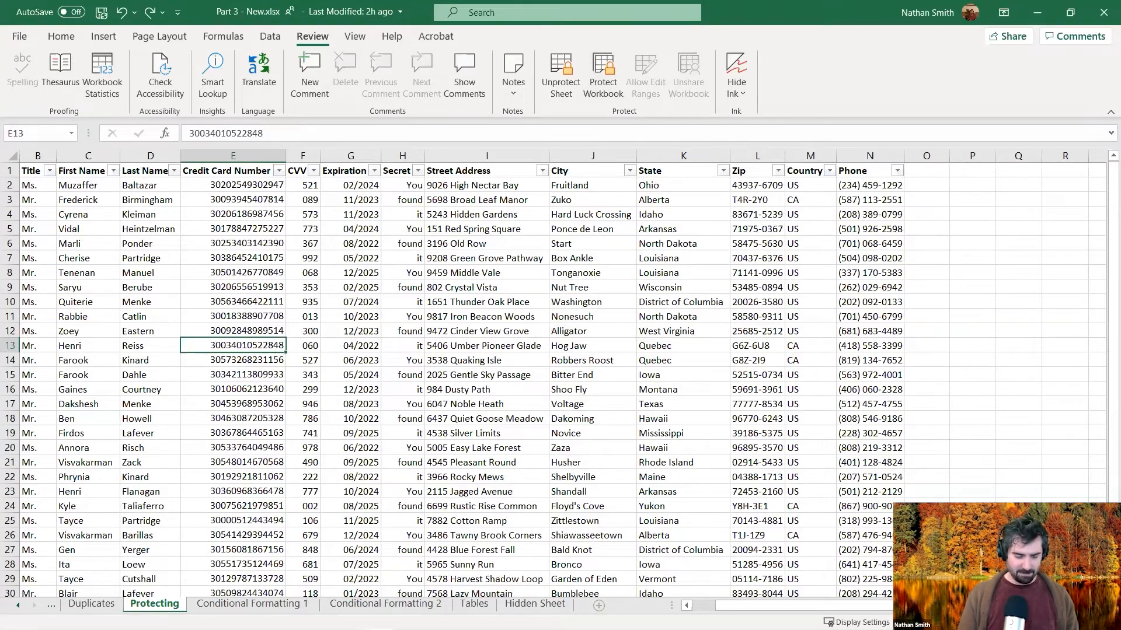
Step: Insert a new blank worksheet after the Protecting sheet, and undo and redo the last-name edit in D6
left_click(598, 606)
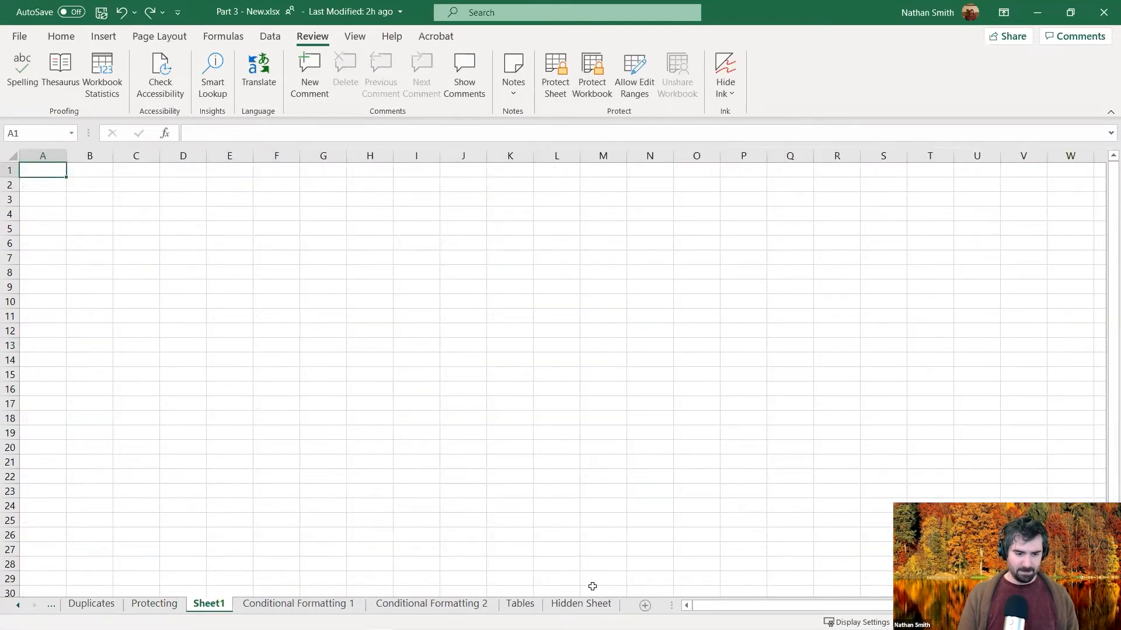
left_click(121, 12)
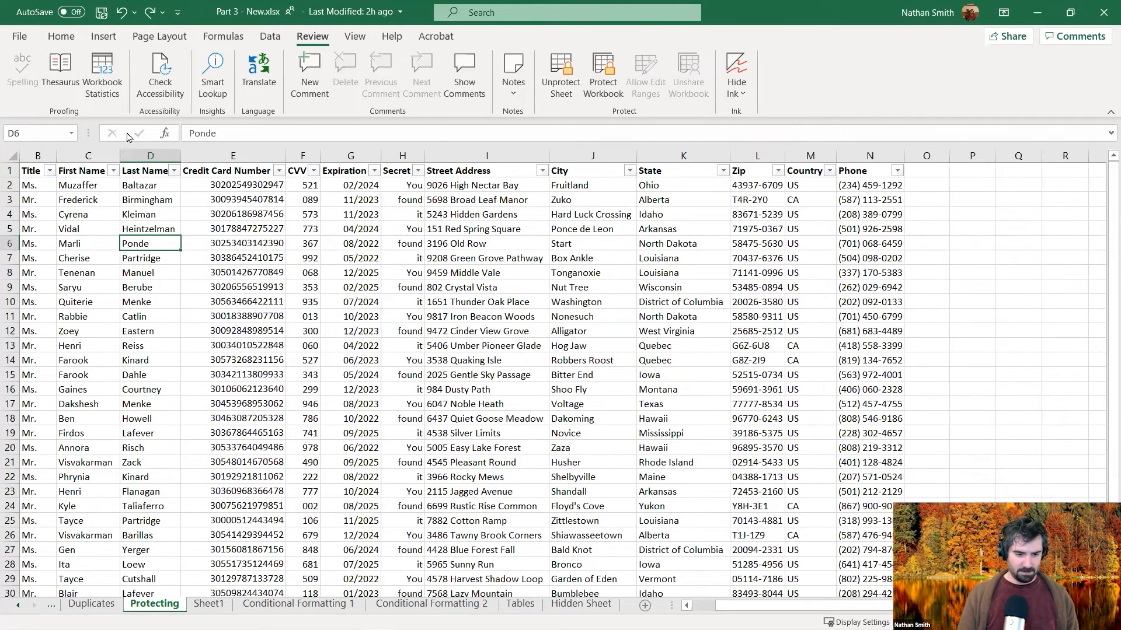
left_click(150, 12)
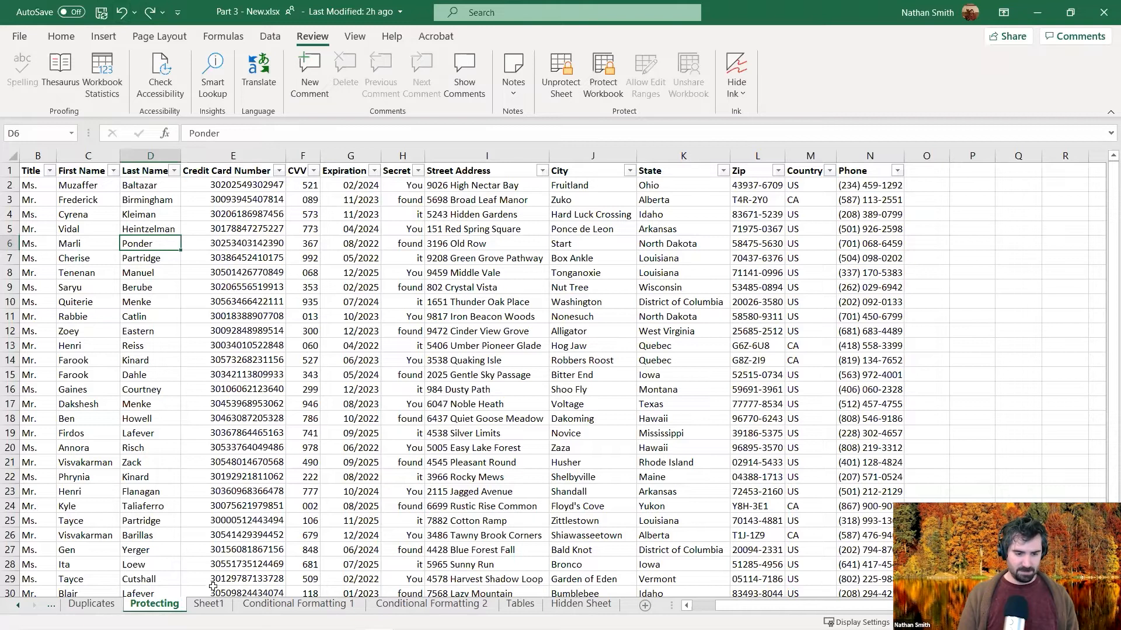
Step: Delete the blank worksheet Sheet1 and return to the Protecting sheet
left_click(209, 604)
right_click(216, 606)
left_click(234, 416)
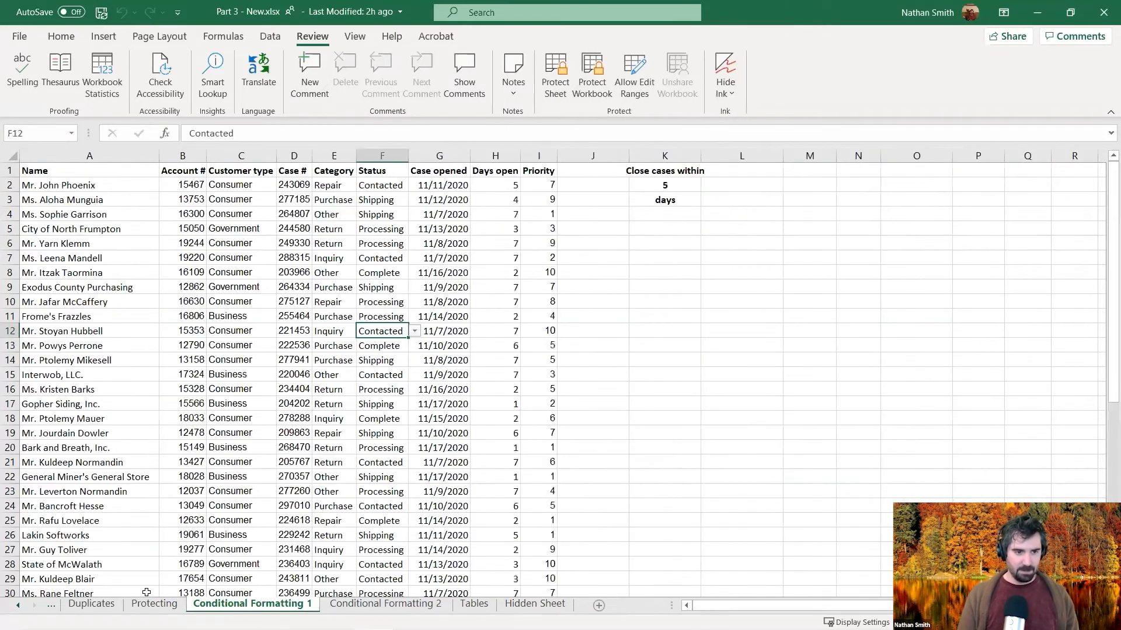
left_click(153, 604)
left_click(222, 606)
left_click(170, 604)
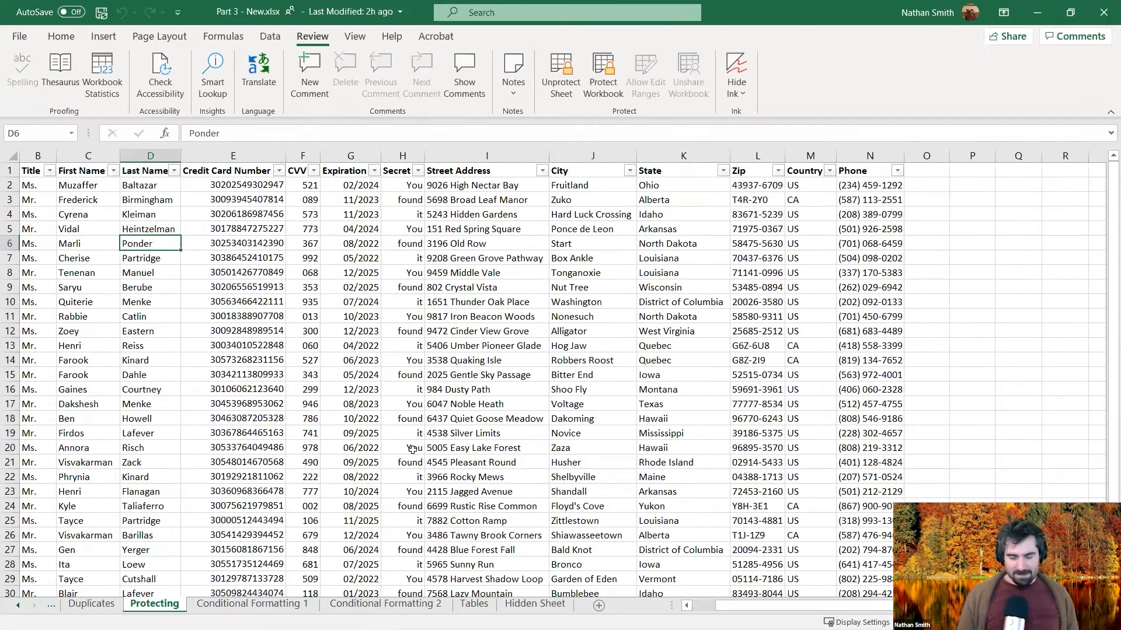
scroll(540, 424, "down", 3)
scroll(561, 412, "up", 2)
scroll(560, 412, "down", 1)
scroll(561, 412, "up", 1)
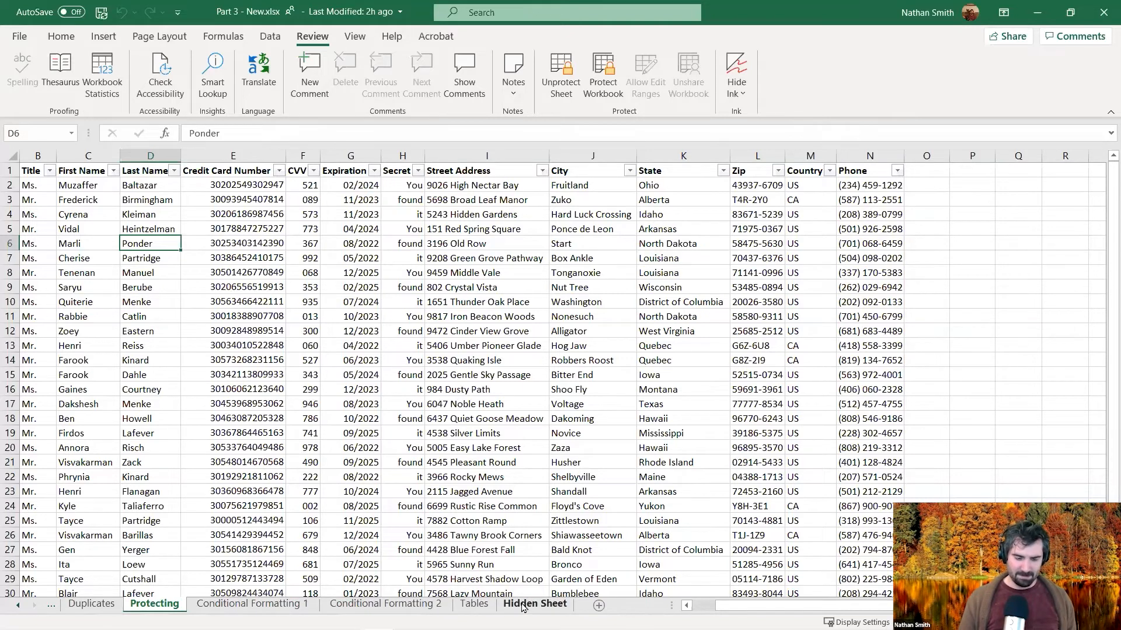
Step: Open the Conditional Formatting 1 sheet and look over its case list, including the customer type choices available in C8
left_click(255, 607)
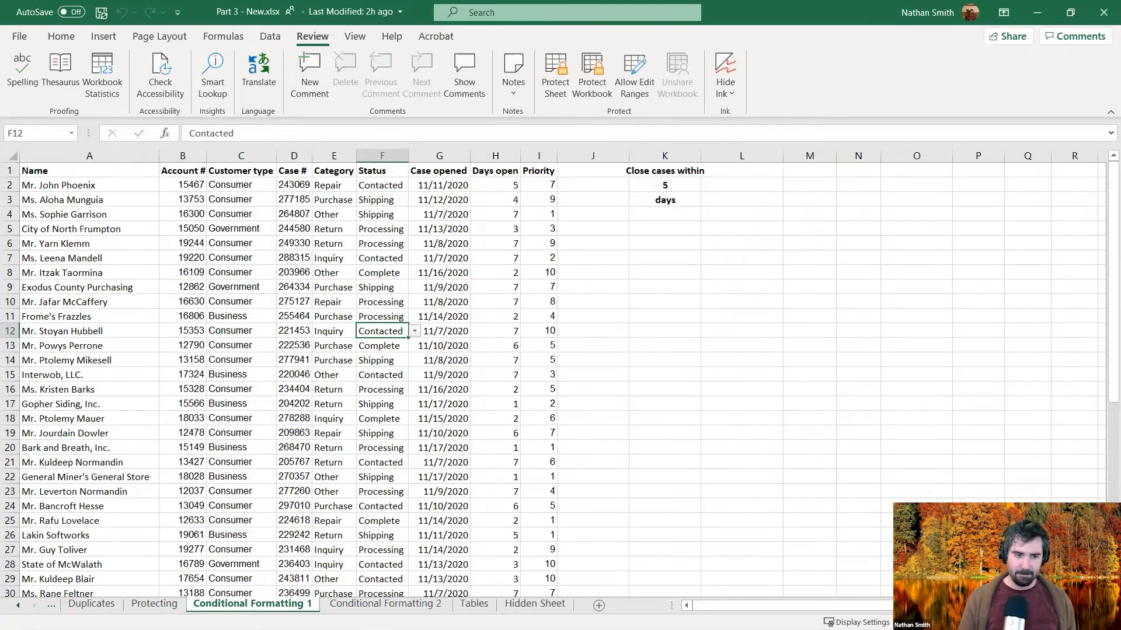
left_click(119, 173)
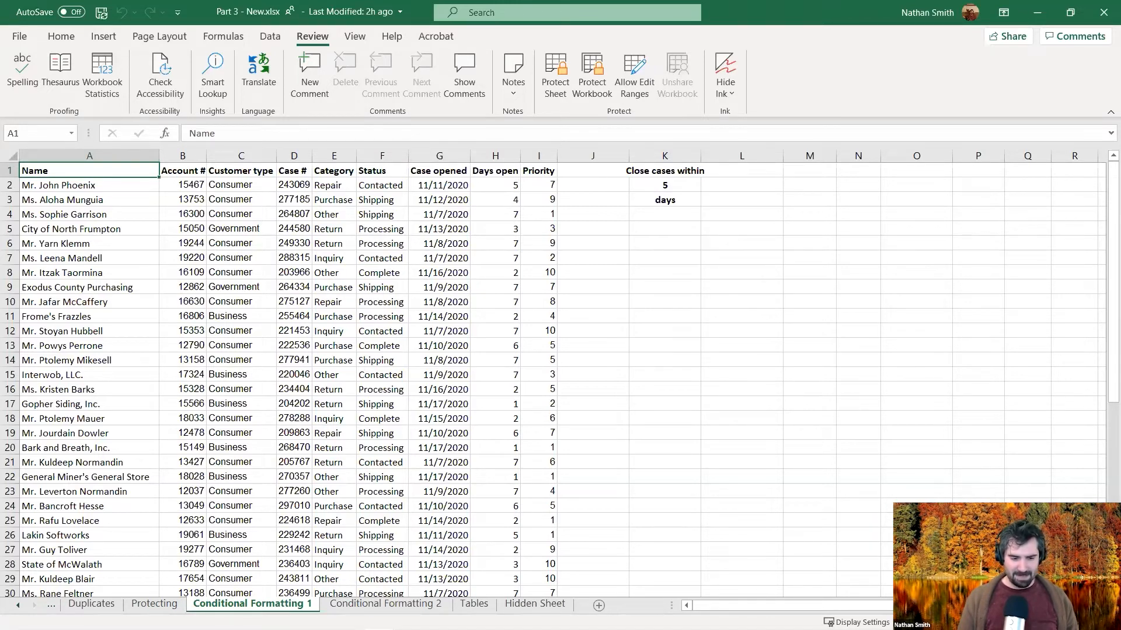
left_click(18, 605)
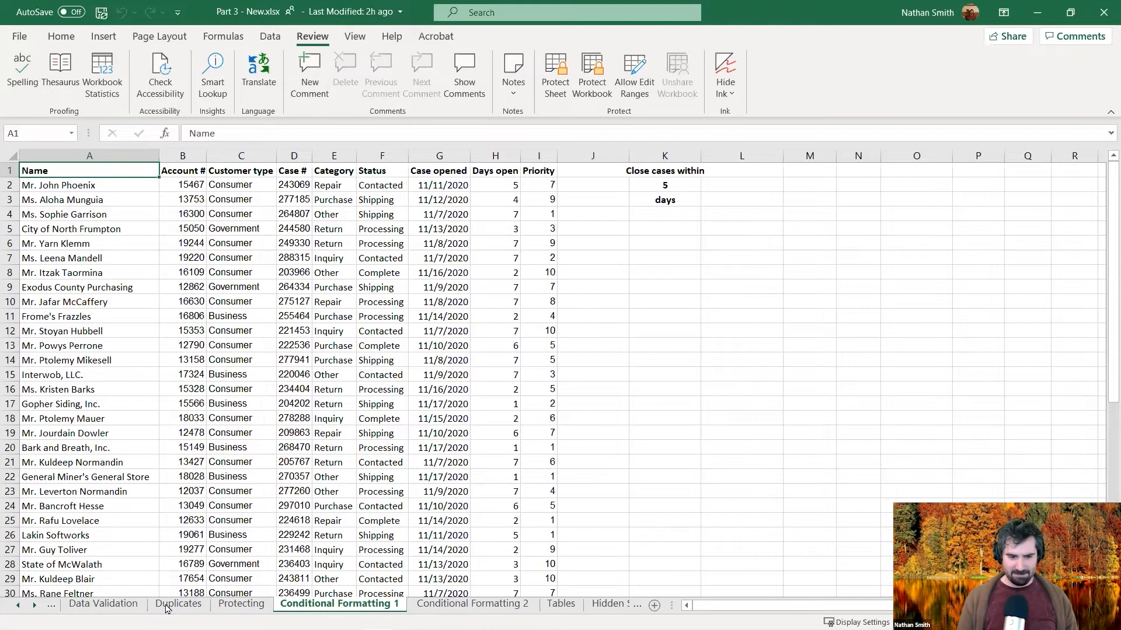
left_click(345, 247)
left_click(403, 250)
left_click(383, 274)
left_click(342, 286)
left_click(243, 272)
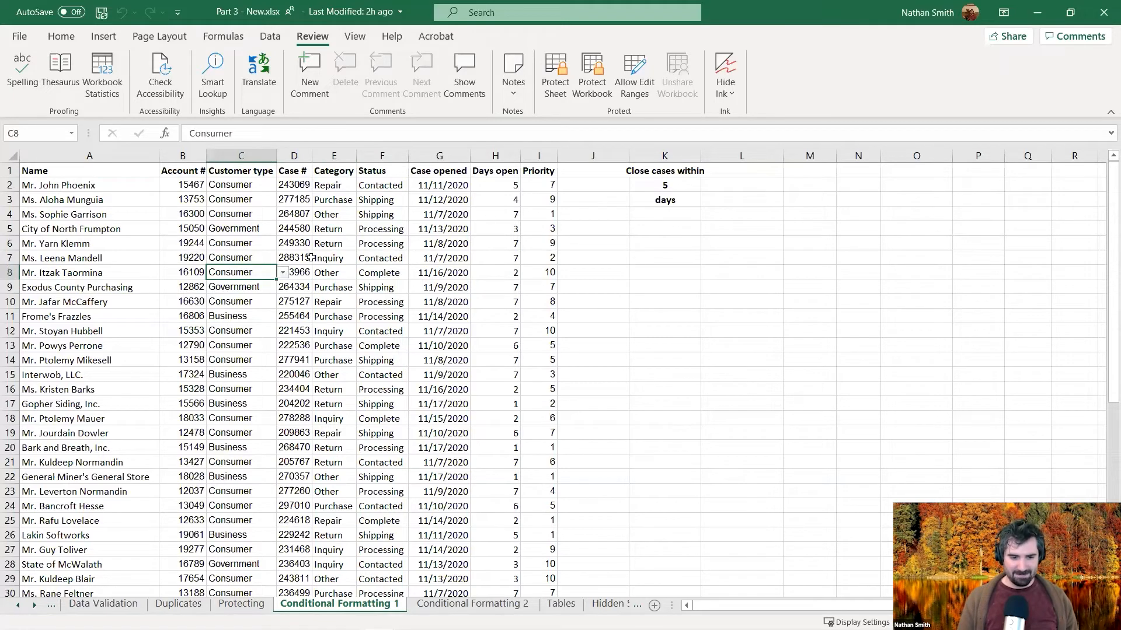
left_click(283, 273)
left_click(283, 273)
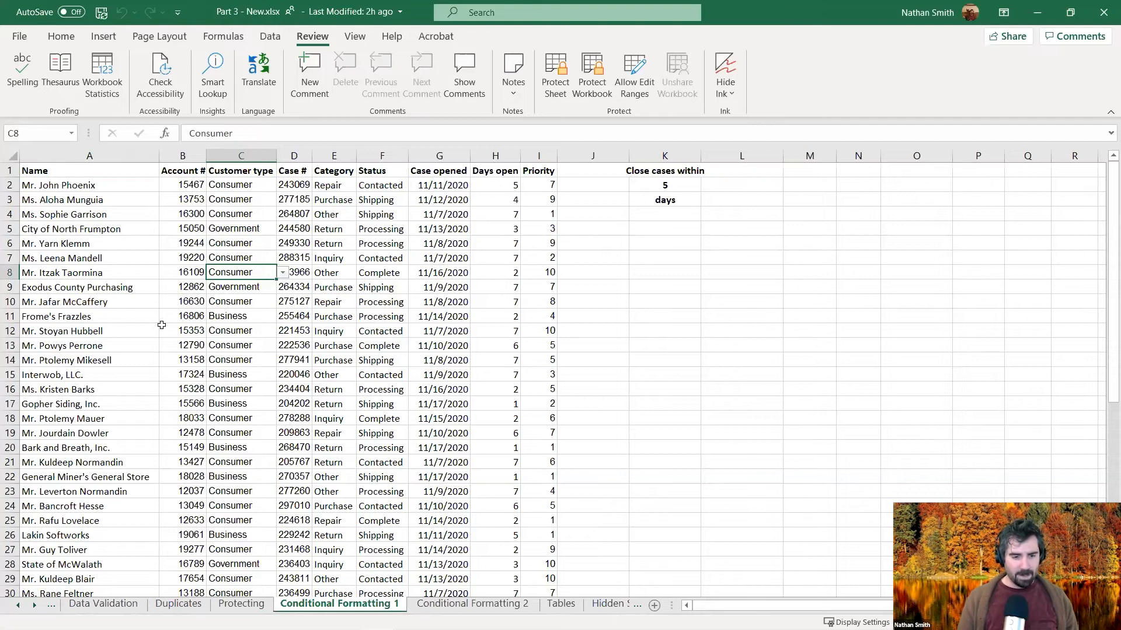
scroll(190, 326, "down", 3)
scroll(359, 268, "up", 3)
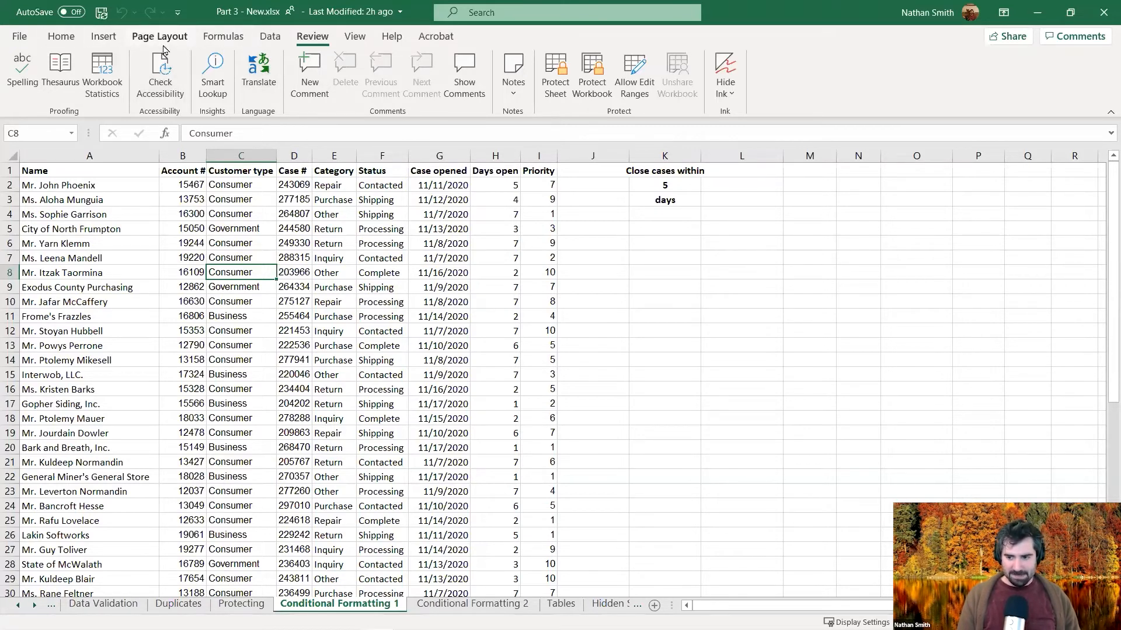
Step: Apply the Red - Yellow - Green color scale conditional formatting to the entire Priority column
left_click(61, 37)
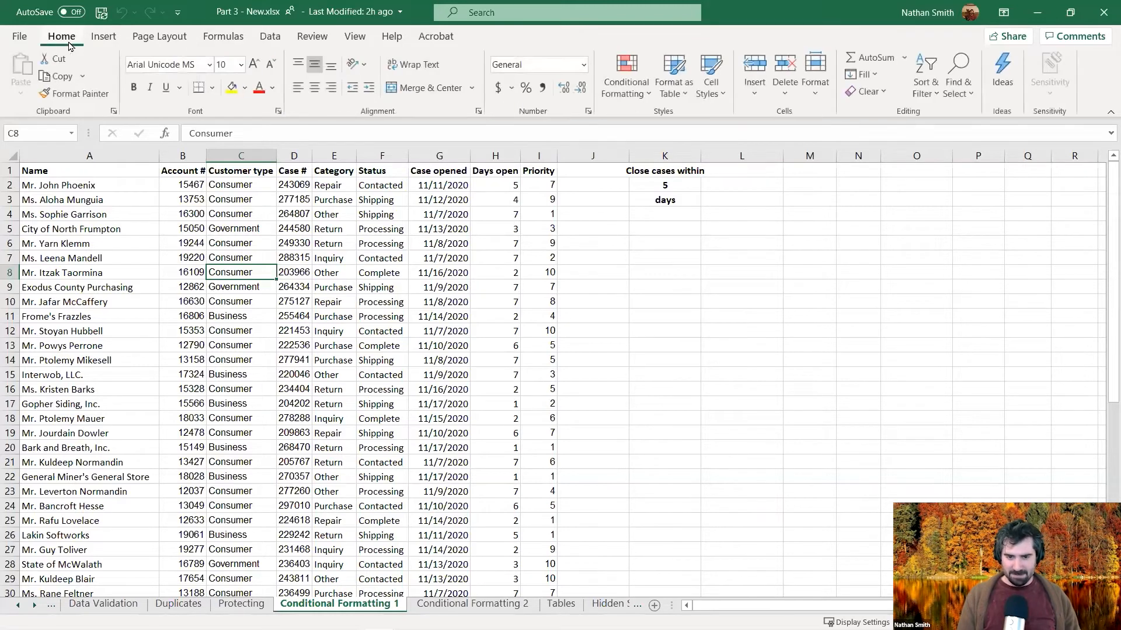
left_click(639, 89)
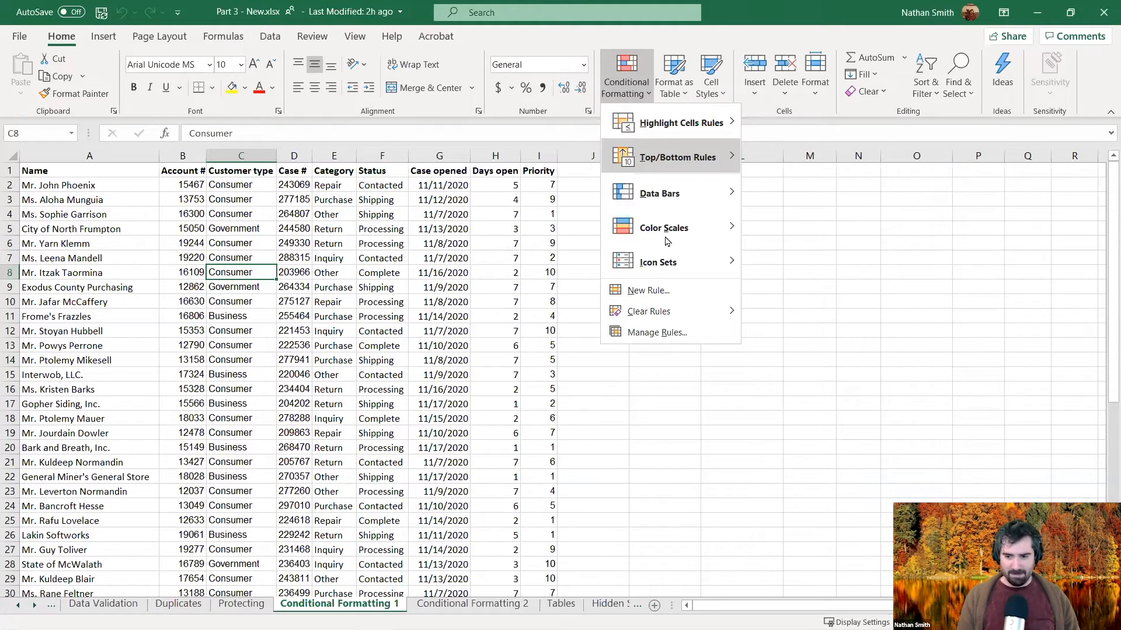
left_click(635, 92)
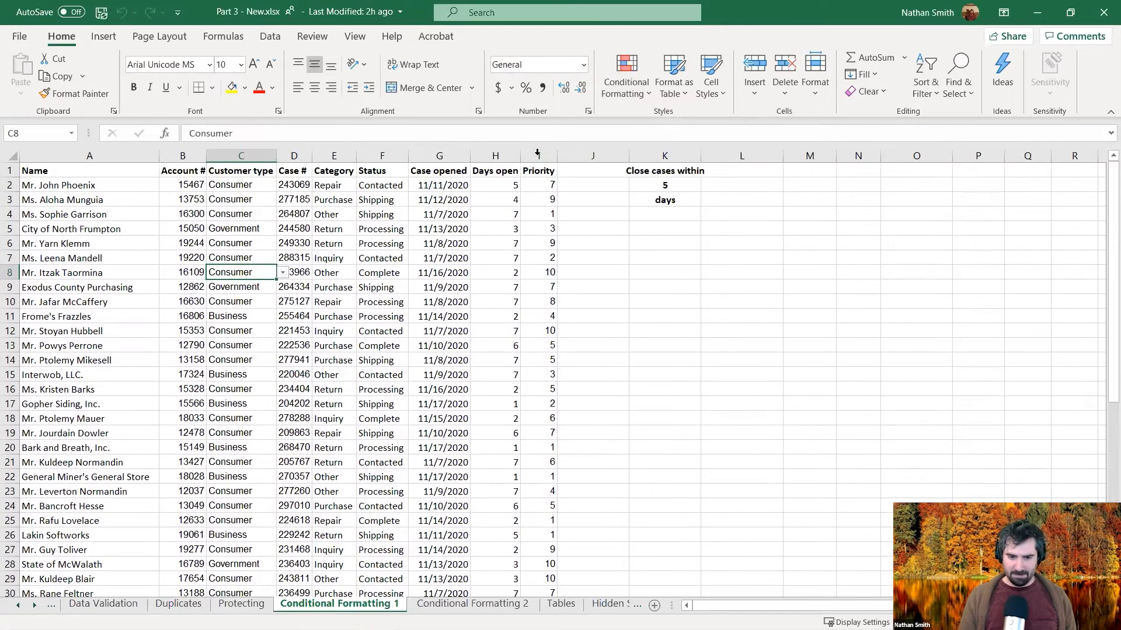
left_click(550, 170)
key("ctrl+shift+Down")
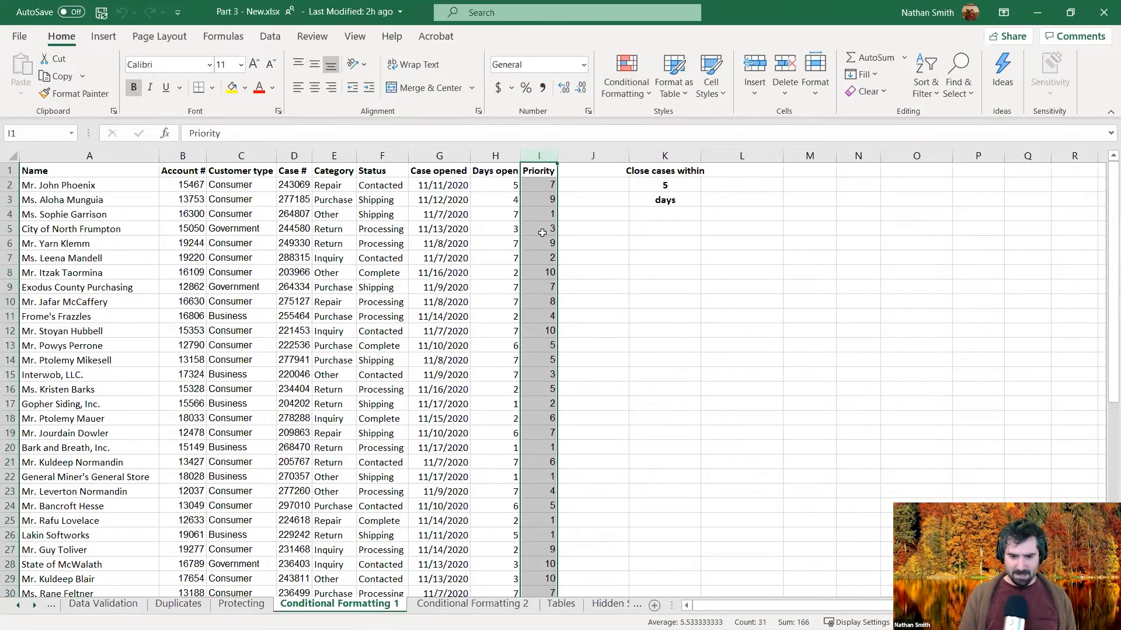
scroll(537, 355, "down", 2)
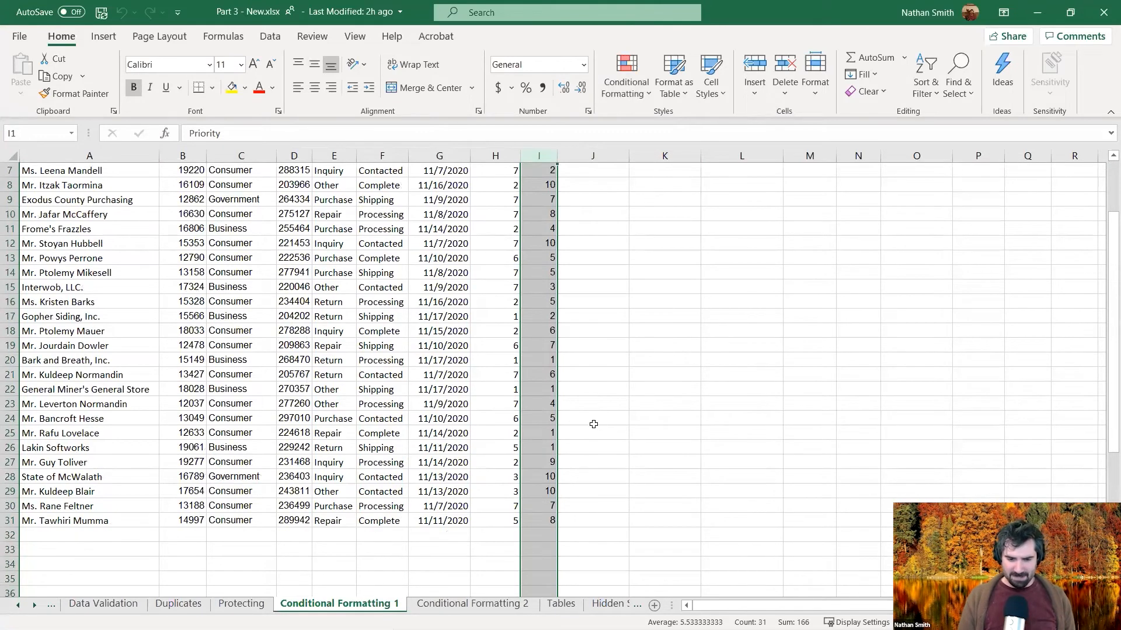
scroll(542, 405, "up", 2)
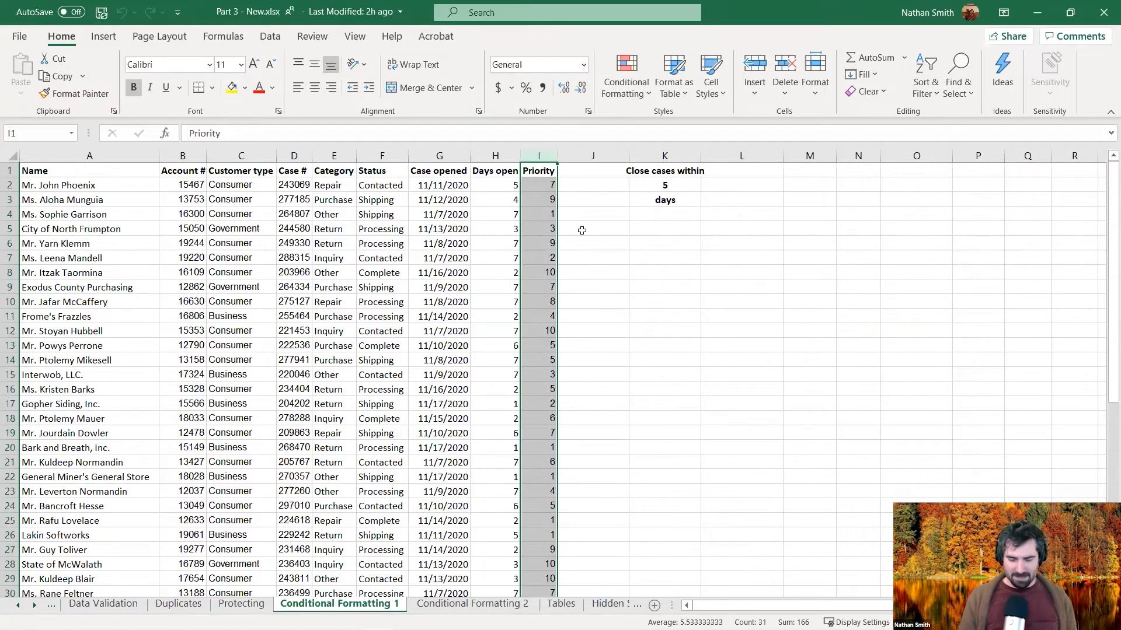
left_click(617, 93)
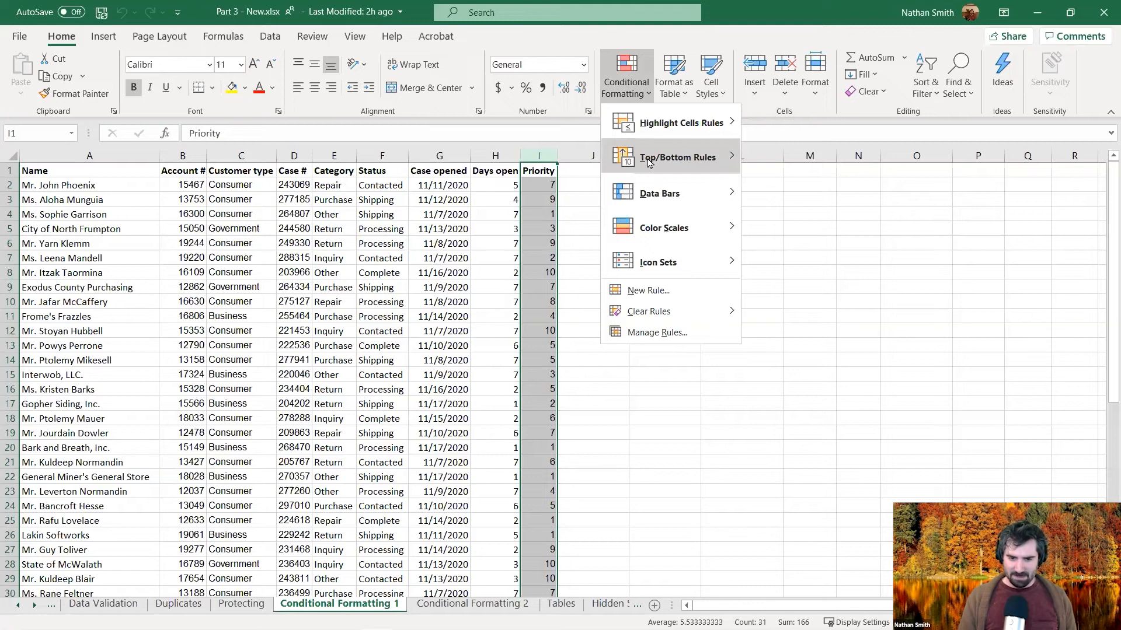
mouse_move(692, 232)
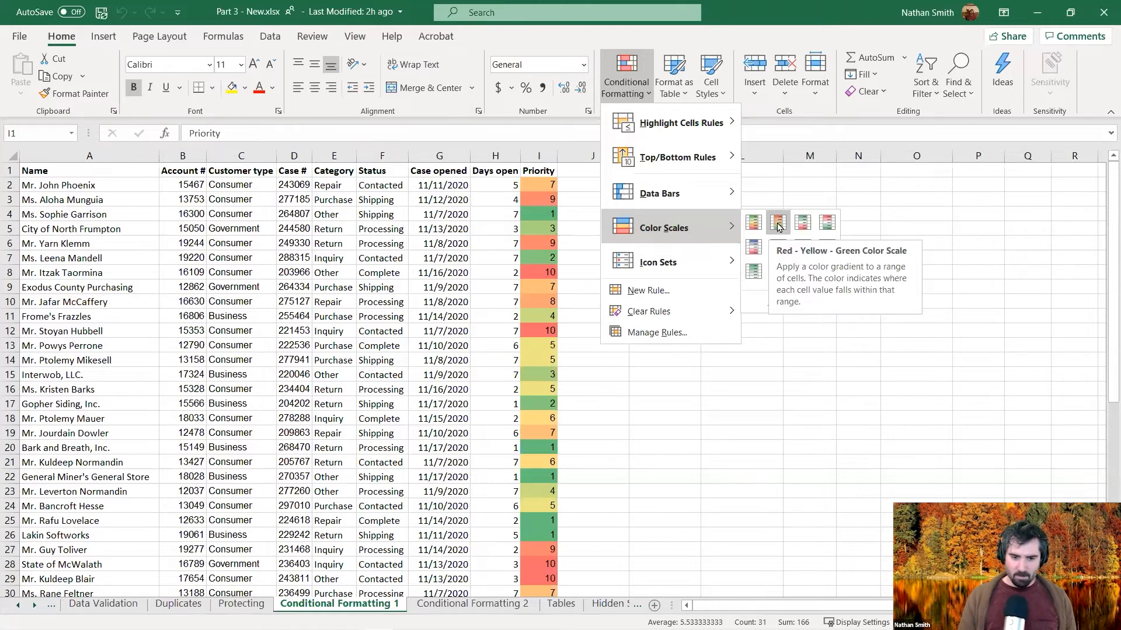
left_click(778, 227)
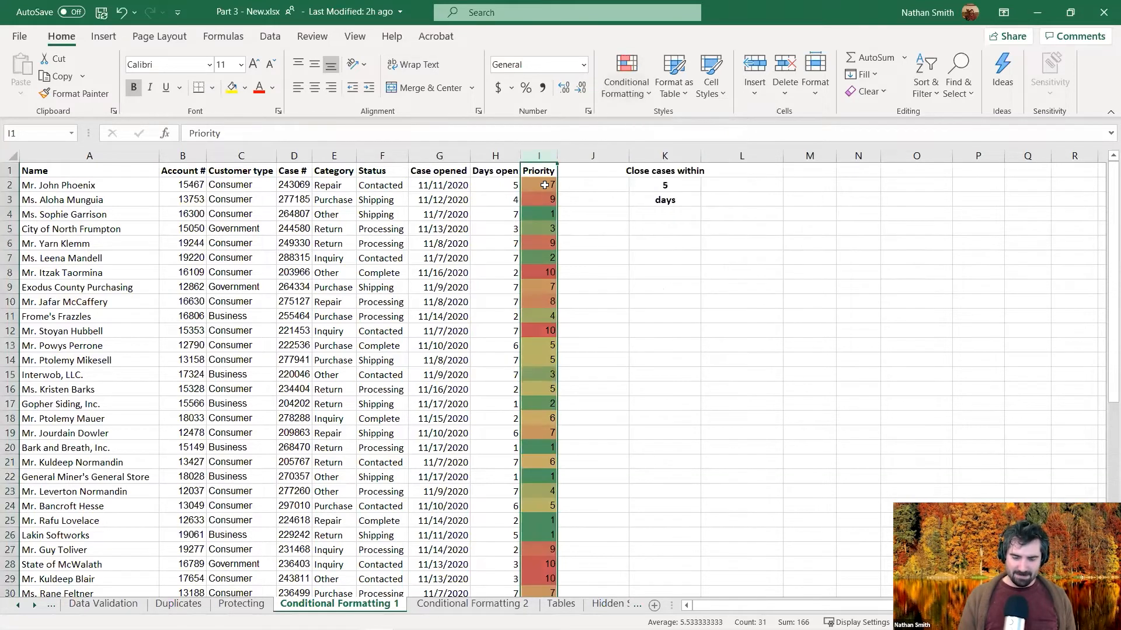
Step: Examine how the color scale shades the low, middle and high values throughout the Priority column
left_click(540, 187)
left_click_drag(536, 185, 547, 594)
scroll(540, 436, "up", 1)
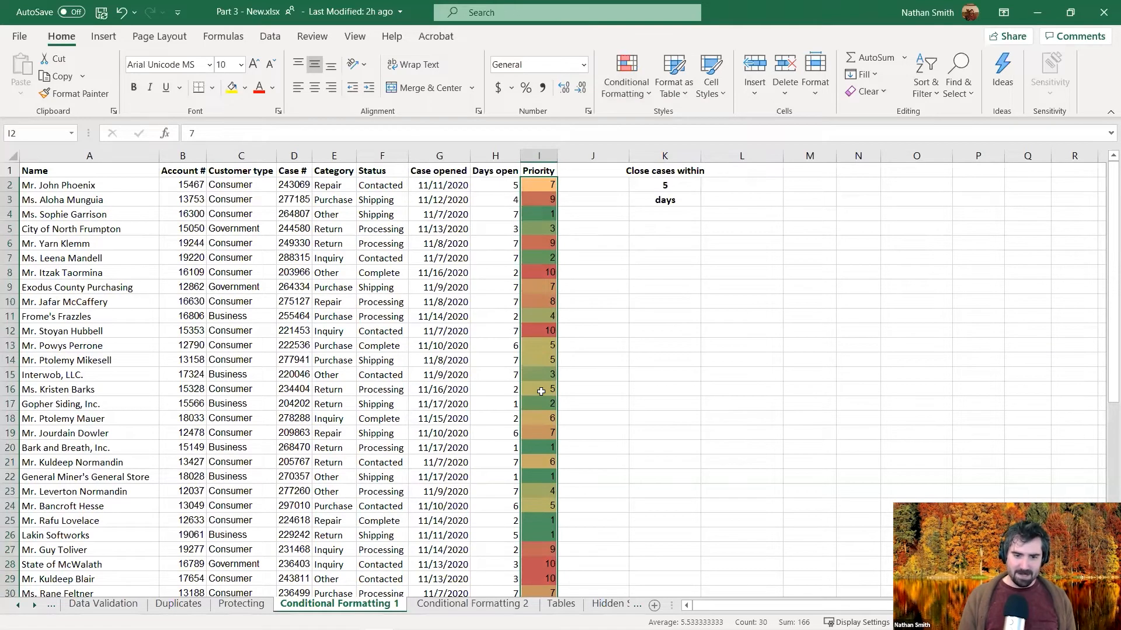
left_click(543, 289)
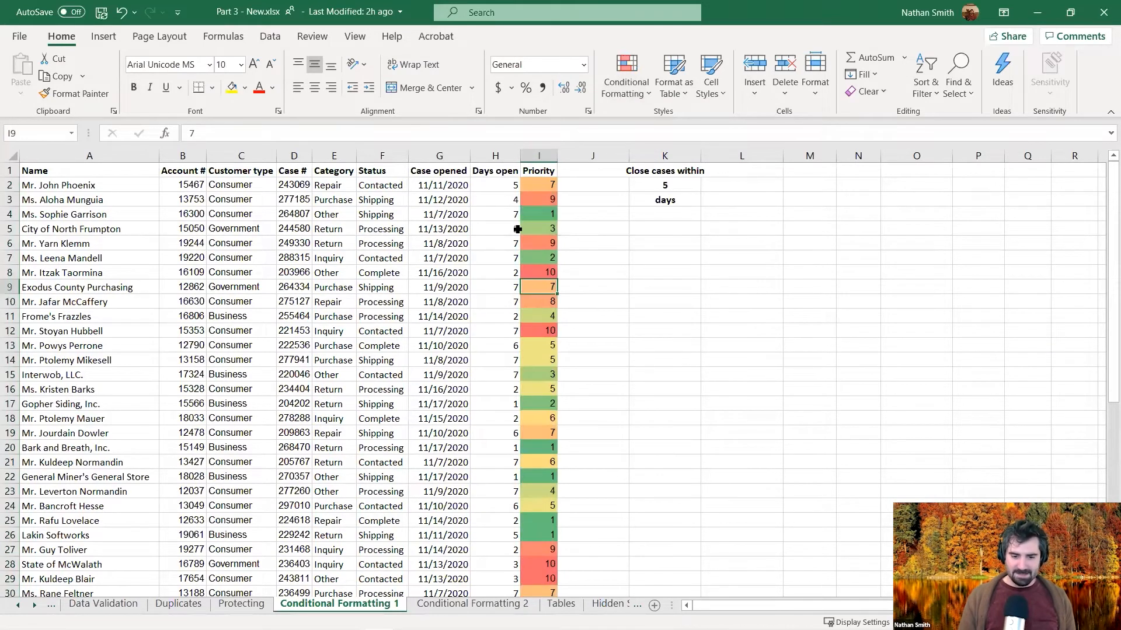
left_click(548, 197)
left_click(540, 390)
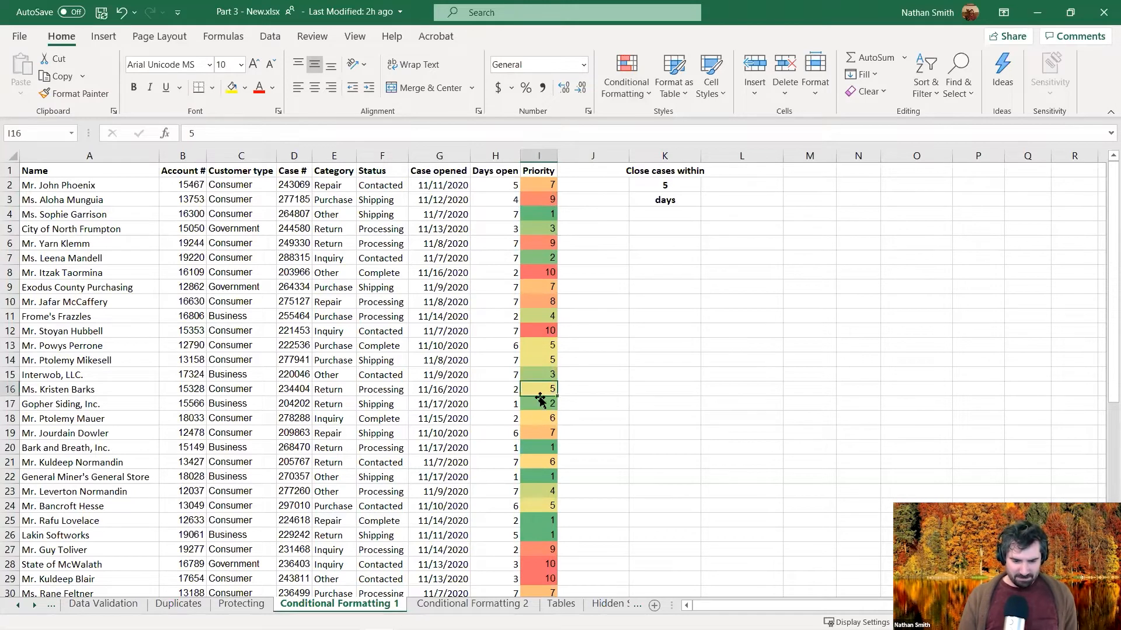
left_click(538, 433)
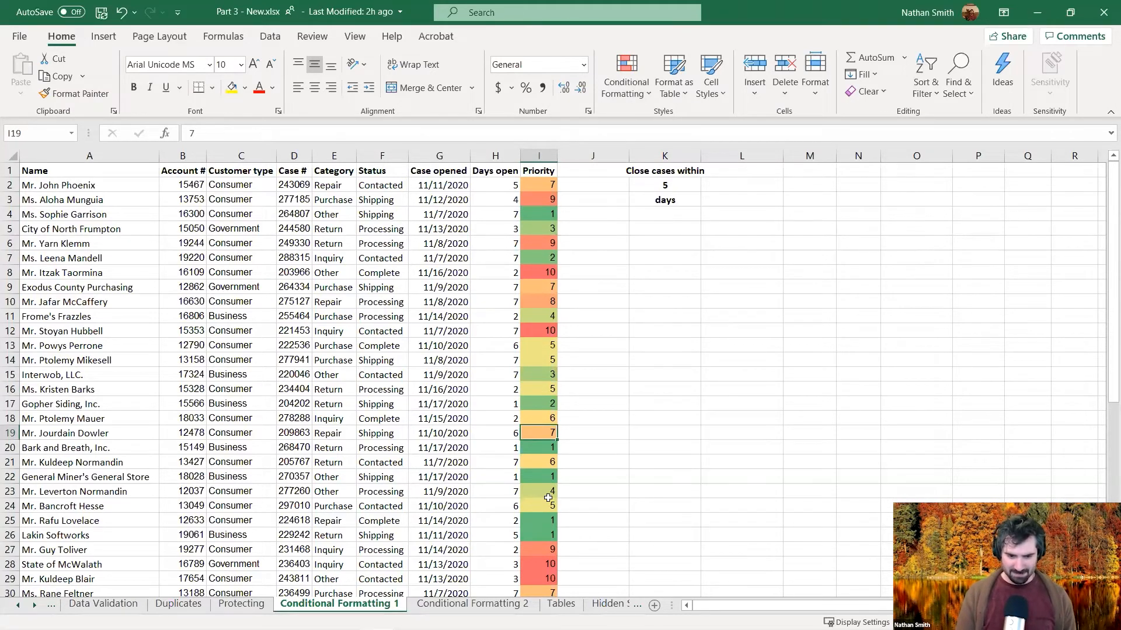
left_click(547, 345)
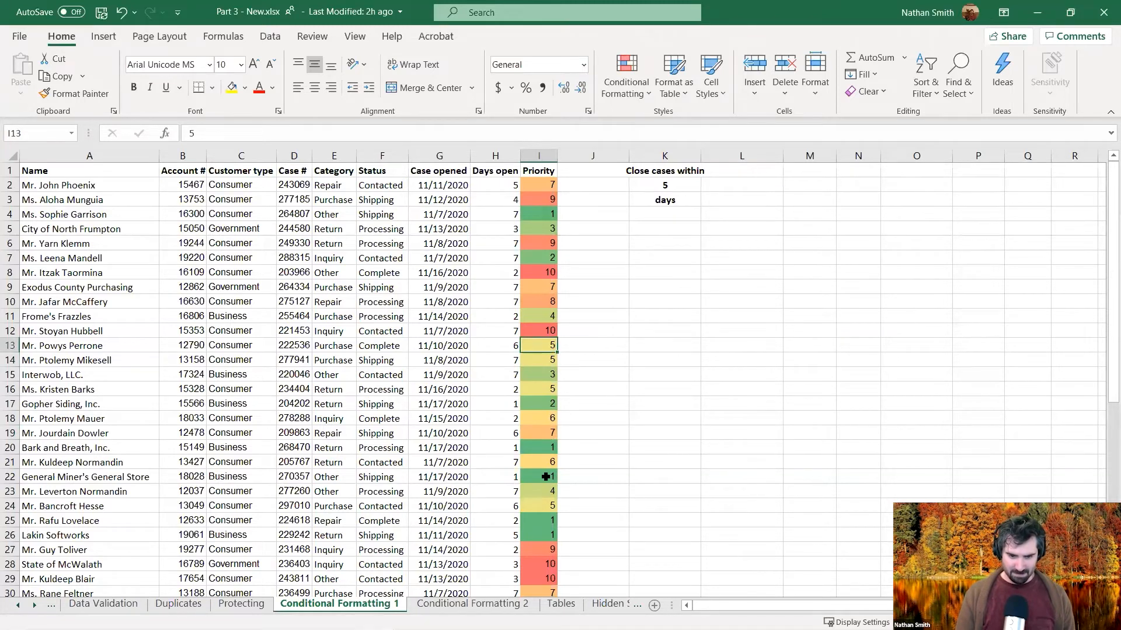
scroll(545, 467, "down", 2)
scroll(542, 471, "up", 2)
left_click(543, 316)
left_click(535, 361)
left_click(540, 397)
left_click(540, 418)
left_click(544, 356)
left_click(538, 421)
left_click(538, 383)
left_click(538, 359)
left_click(541, 349)
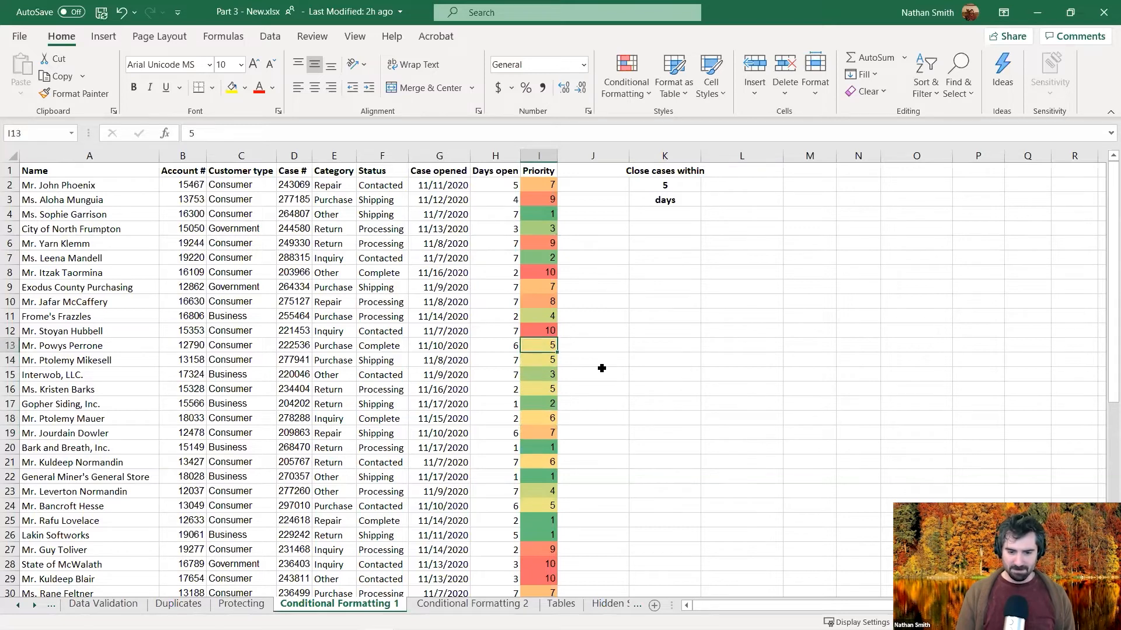
left_click(544, 449)
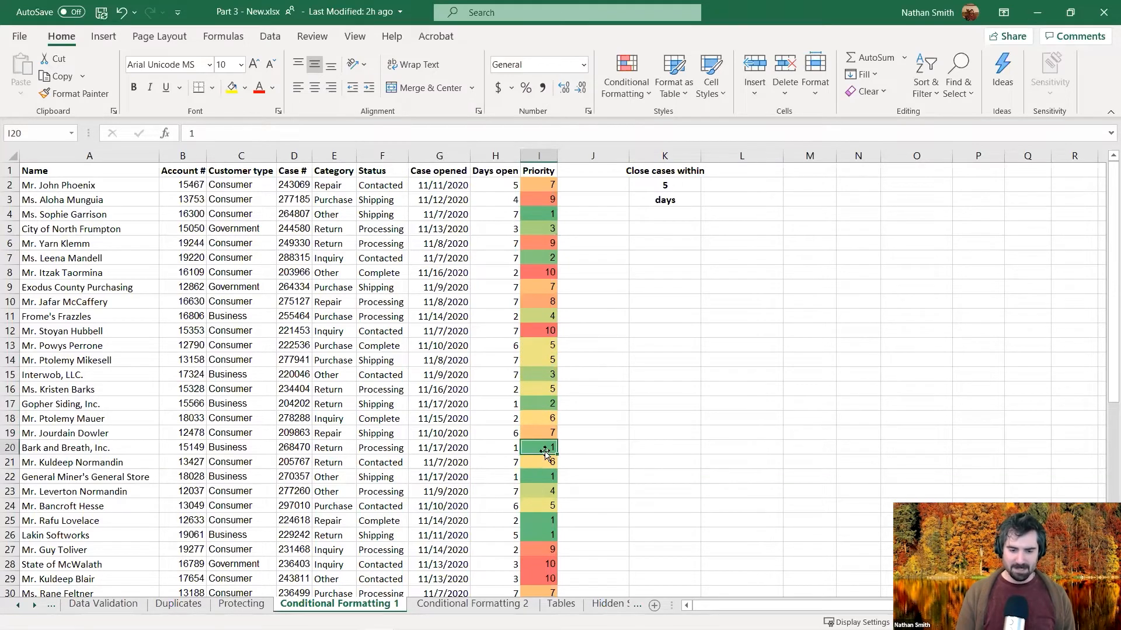
left_click(546, 491)
left_click(544, 477)
left_click(544, 519)
left_click(544, 535)
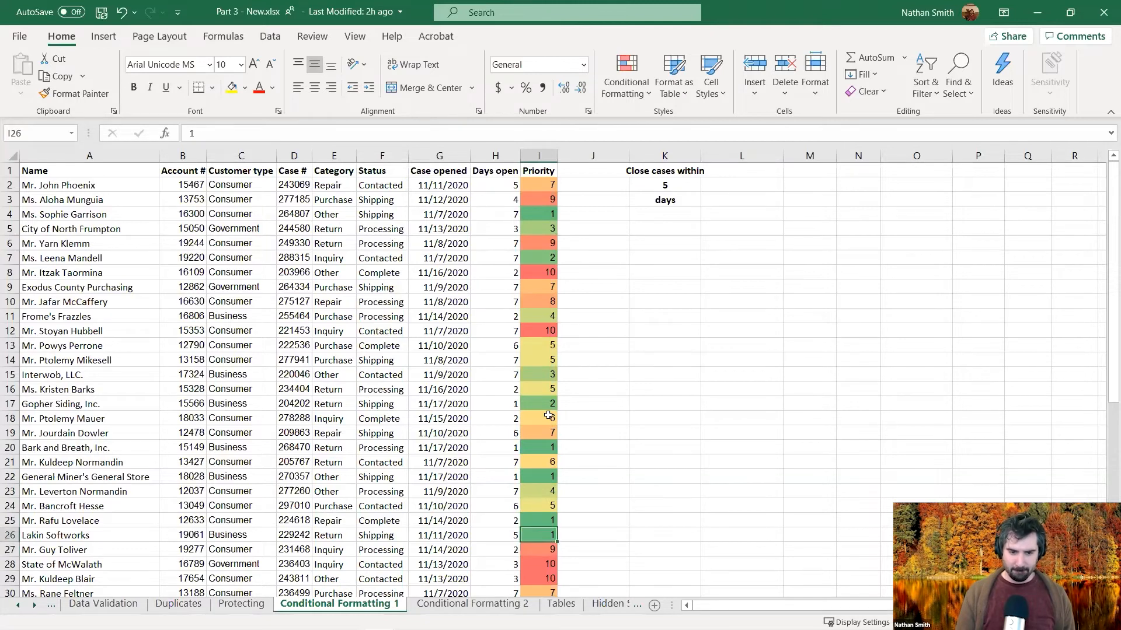
scroll(549, 416, "down", 1)
scroll(544, 327, "up", 1)
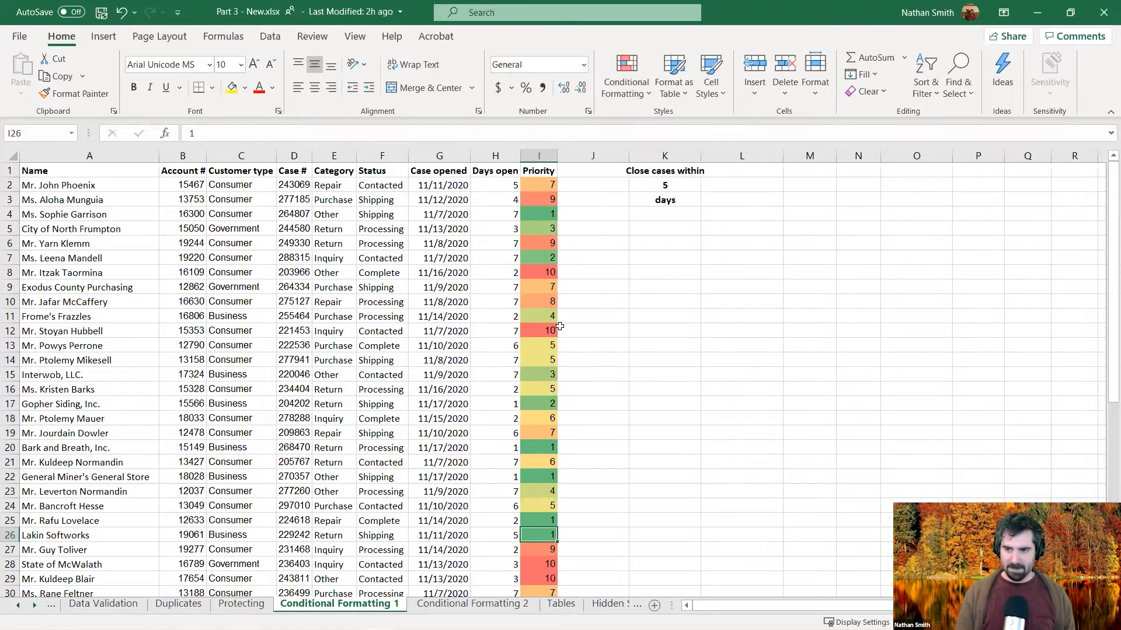
scroll(562, 359, "down", 2)
scroll(564, 365, "up", 2)
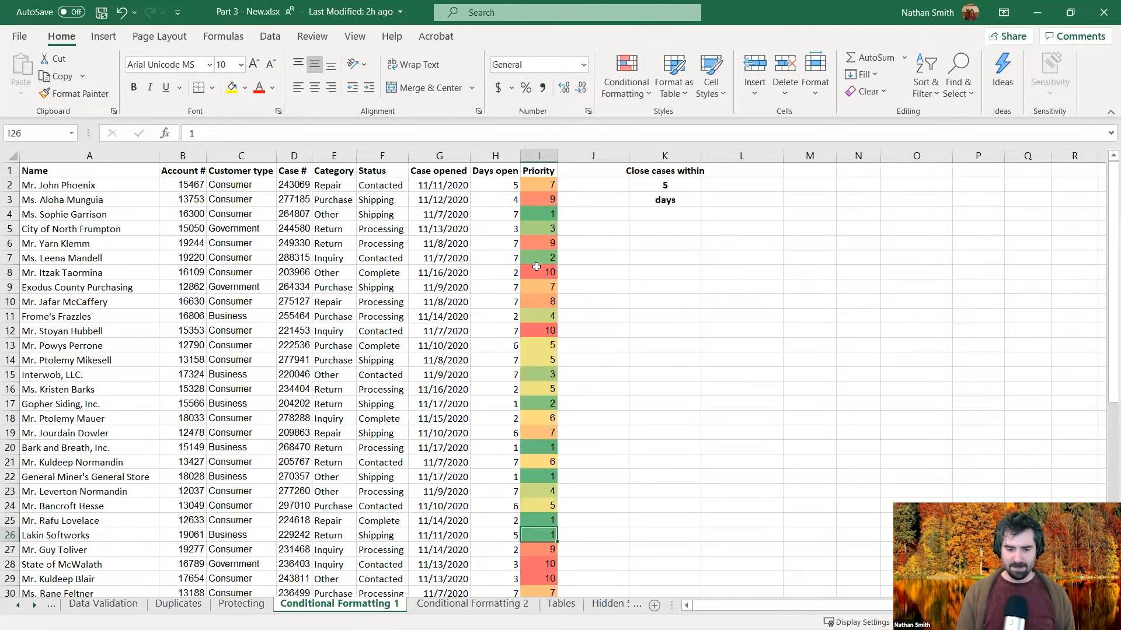
scroll(534, 383, "down", 1)
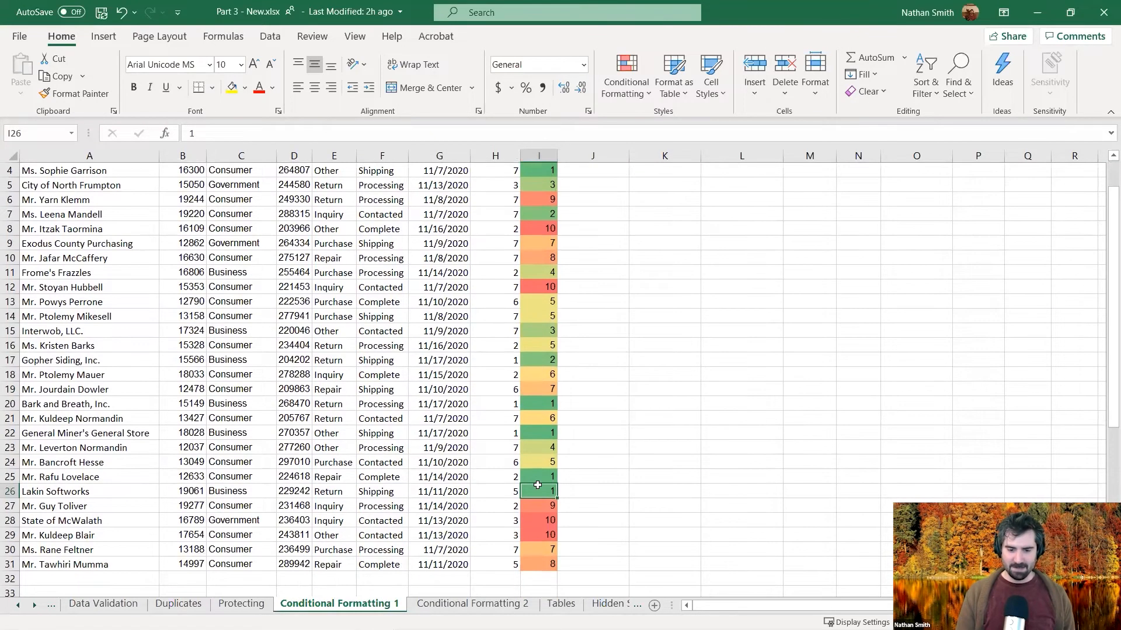
scroll(549, 262, "up", 1)
left_click(552, 564)
left_click(552, 579)
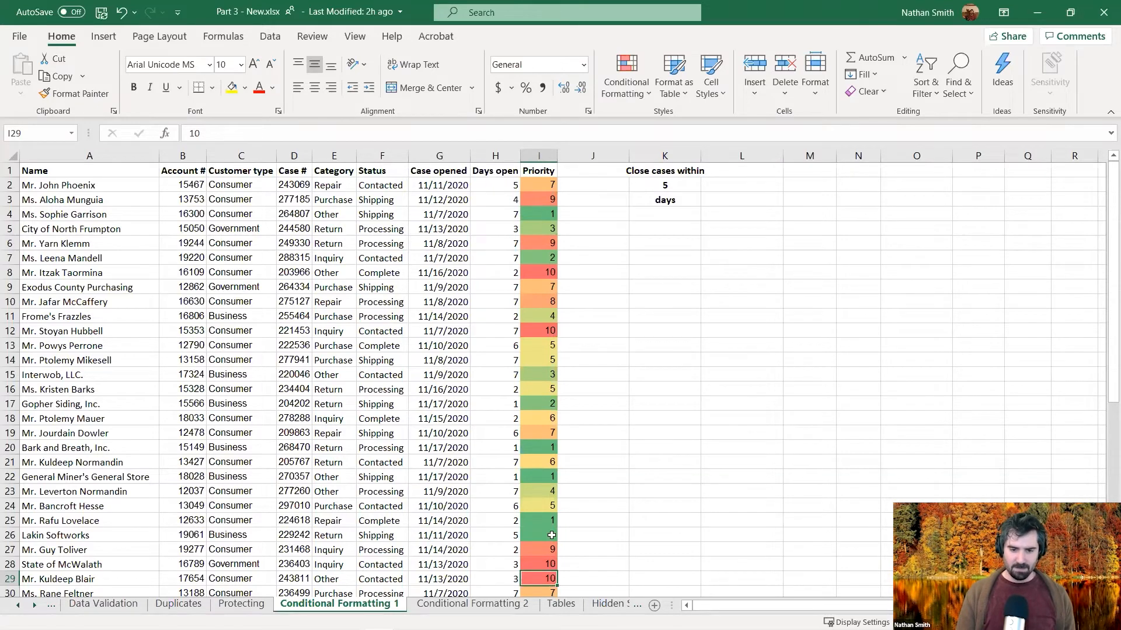
scroll(547, 525, "down", 2)
scroll(544, 503, "up", 2)
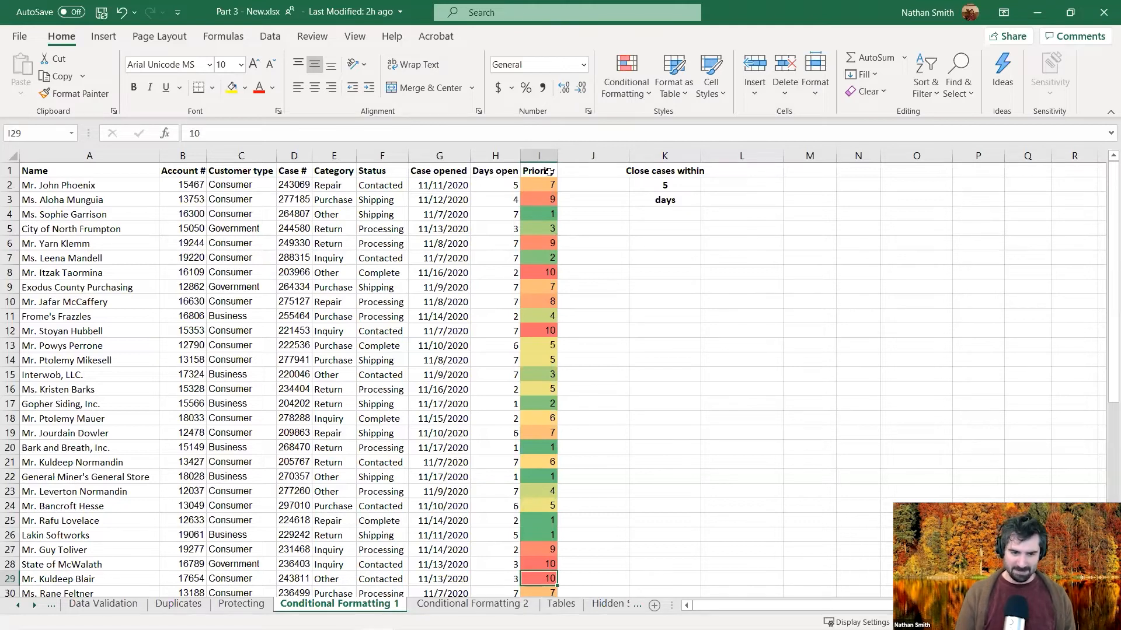
Step: Add filters to the headers in A1:I1 and sort the cases by Priority, smallest to largest and finally largest to smallest
left_click_drag(549, 170, 25, 170)
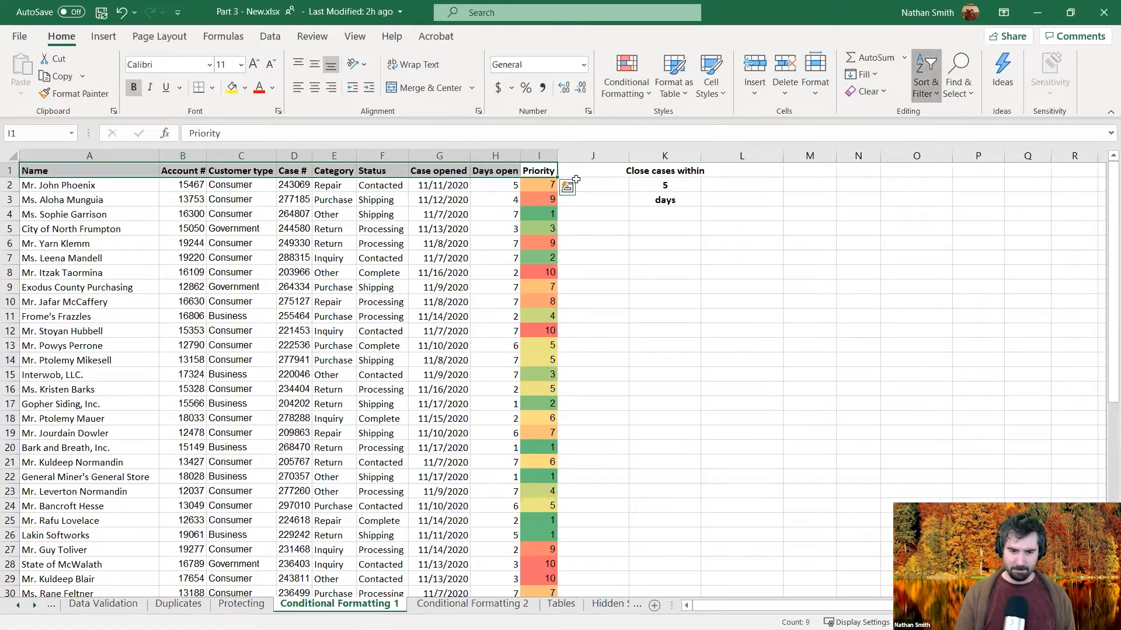
left_click(549, 170)
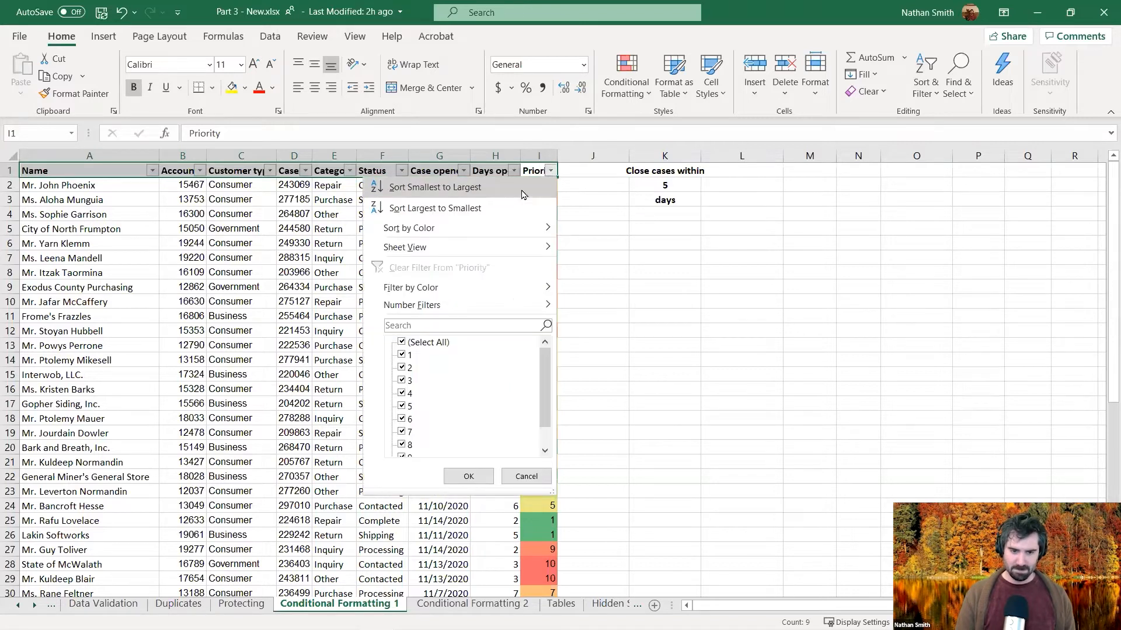
left_click(522, 188)
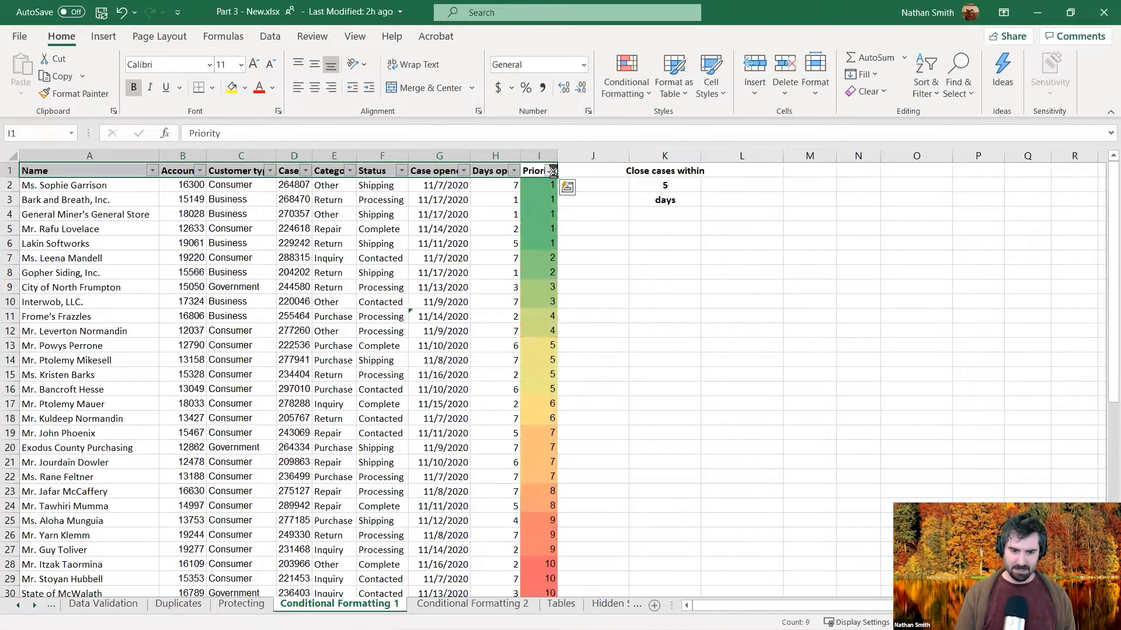
left_click(532, 204)
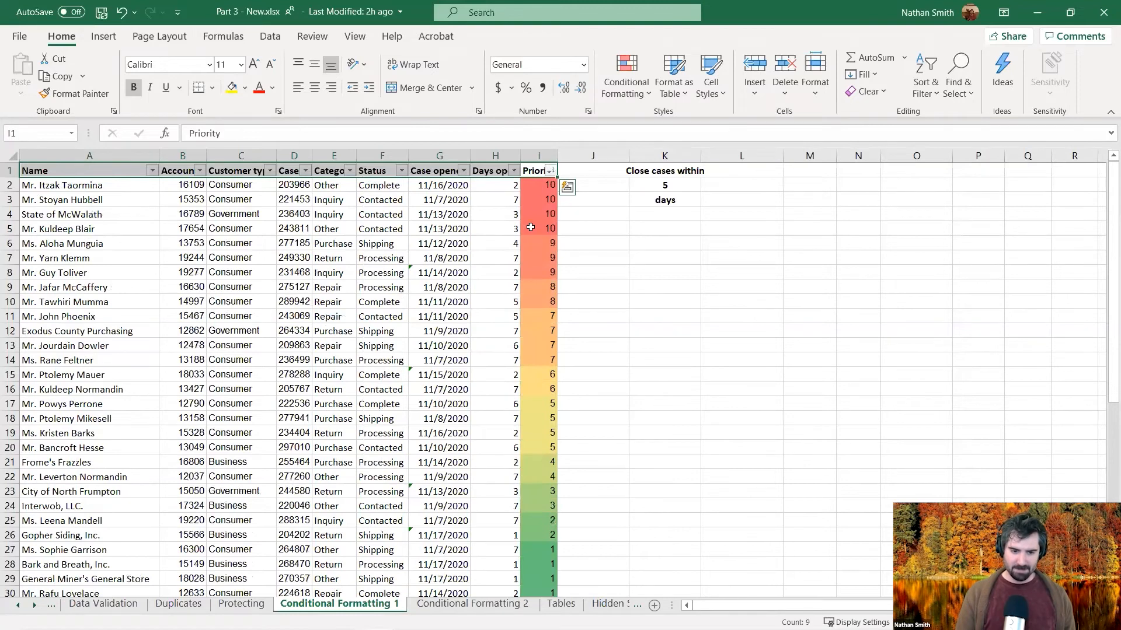
Step: Look over the case list sorted by descending Priority and undo both Priority sorts
scroll(528, 248, "down", 3)
scroll(513, 250, "up", 3)
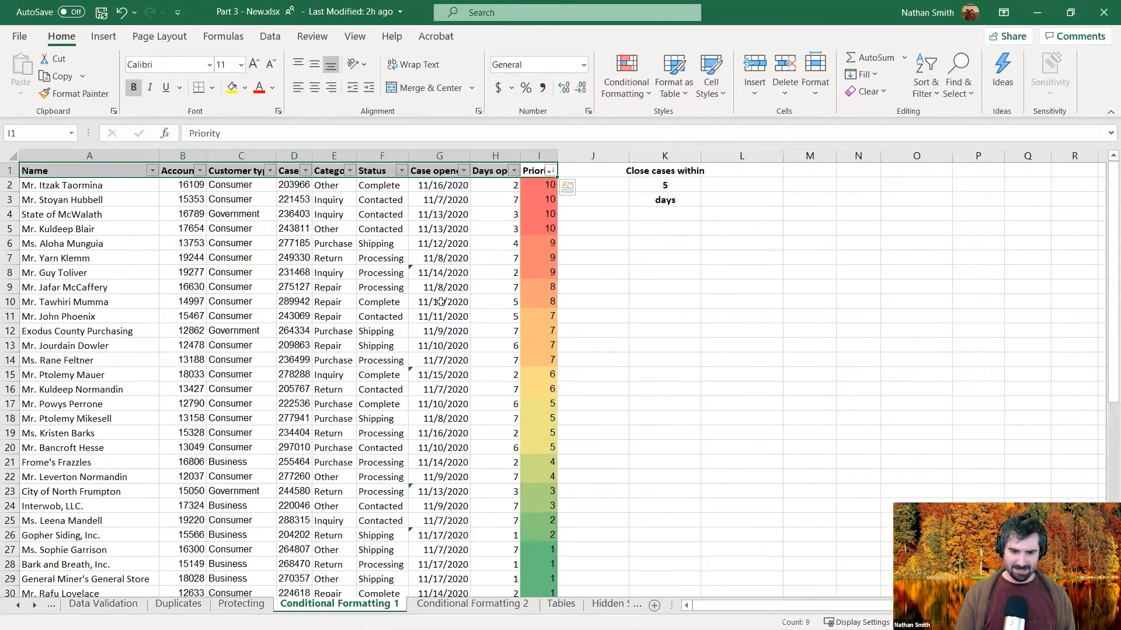
scroll(440, 302, "down", 3)
scroll(443, 253, "up", 2)
scroll(441, 257, "up", 1)
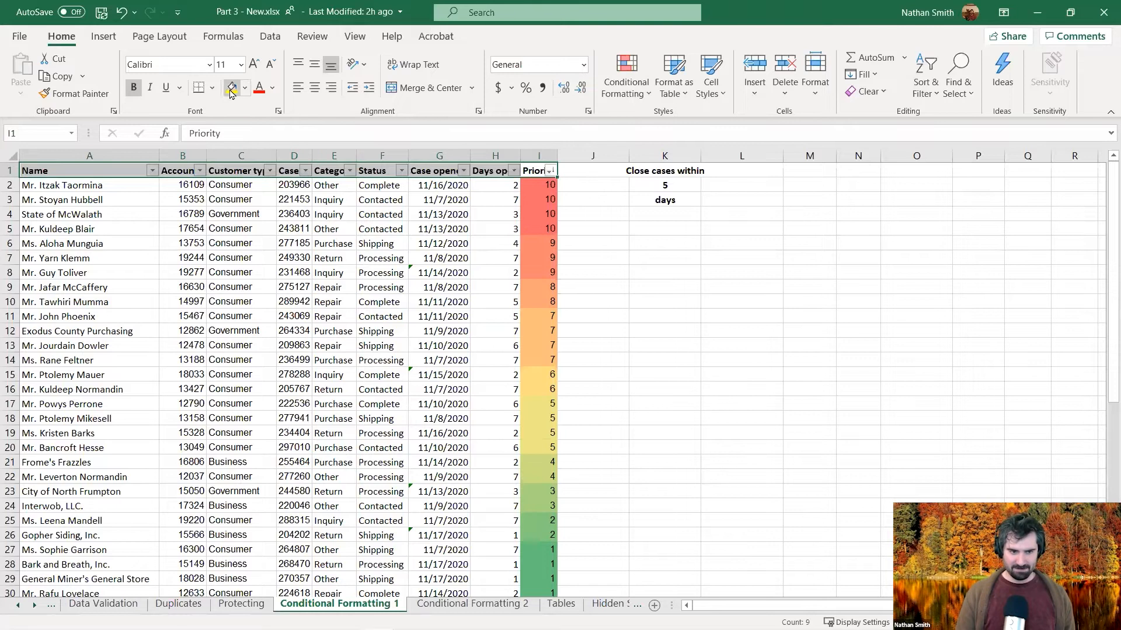
left_click(122, 12)
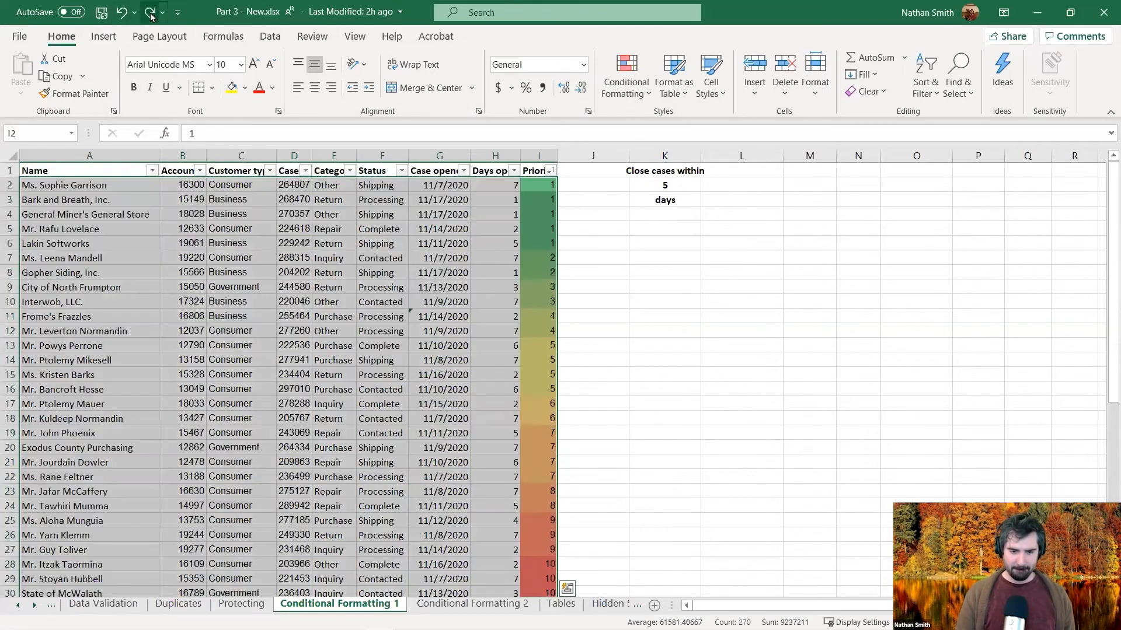
left_click(126, 11)
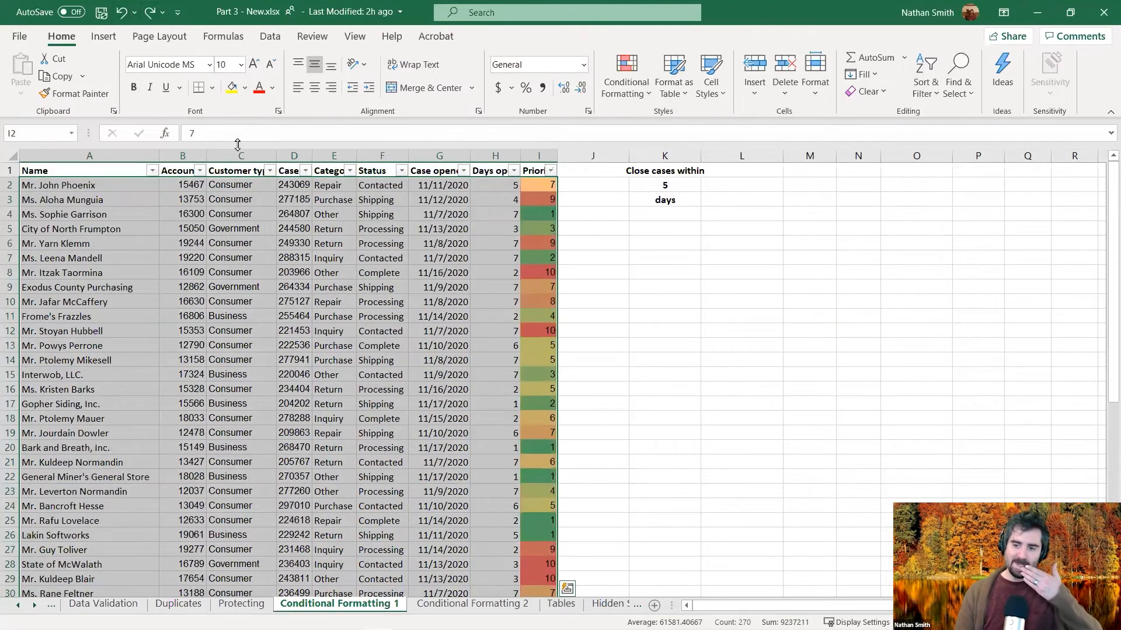
left_click(329, 271)
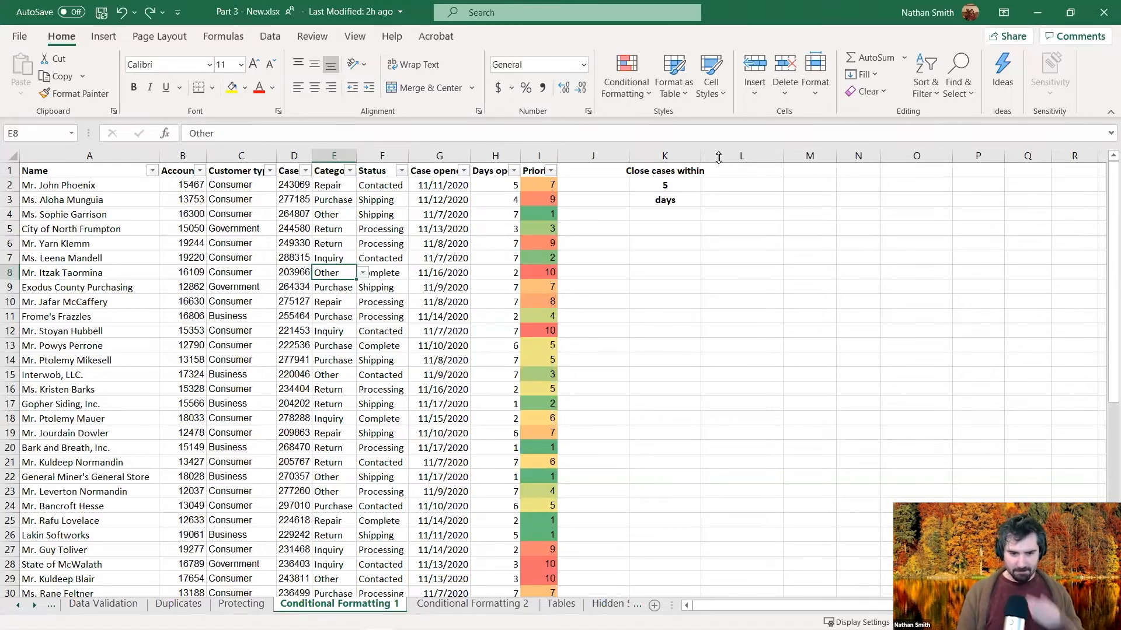
Step: Inspect the Days open formula in H2 and the values down that column
left_click(497, 185)
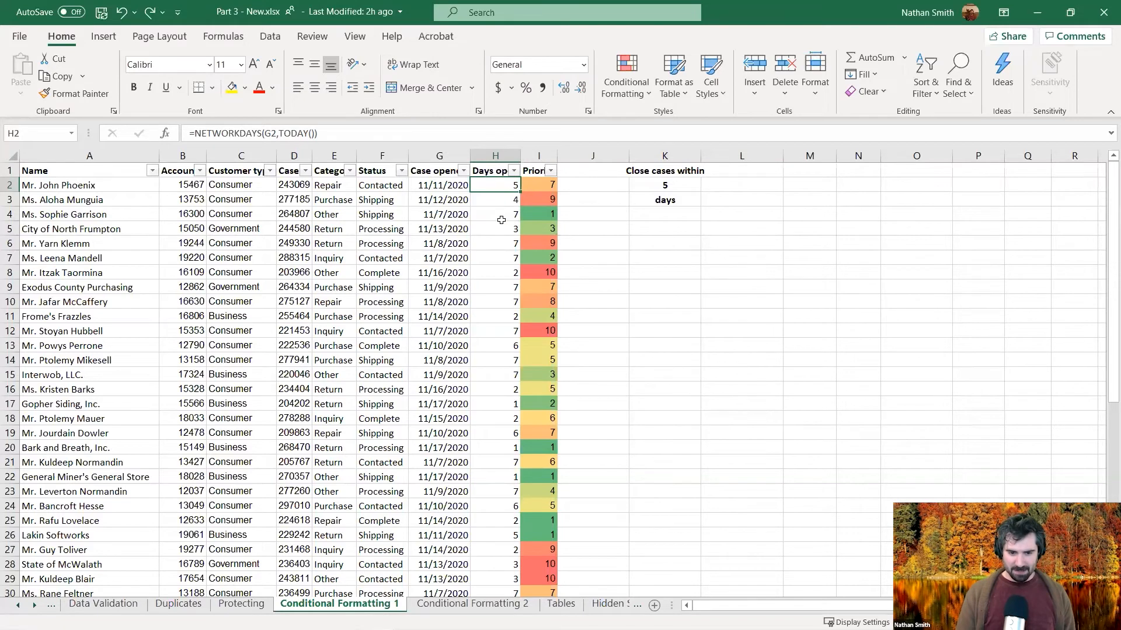
scroll(506, 216, "down", 3)
scroll(505, 216, "up", 3)
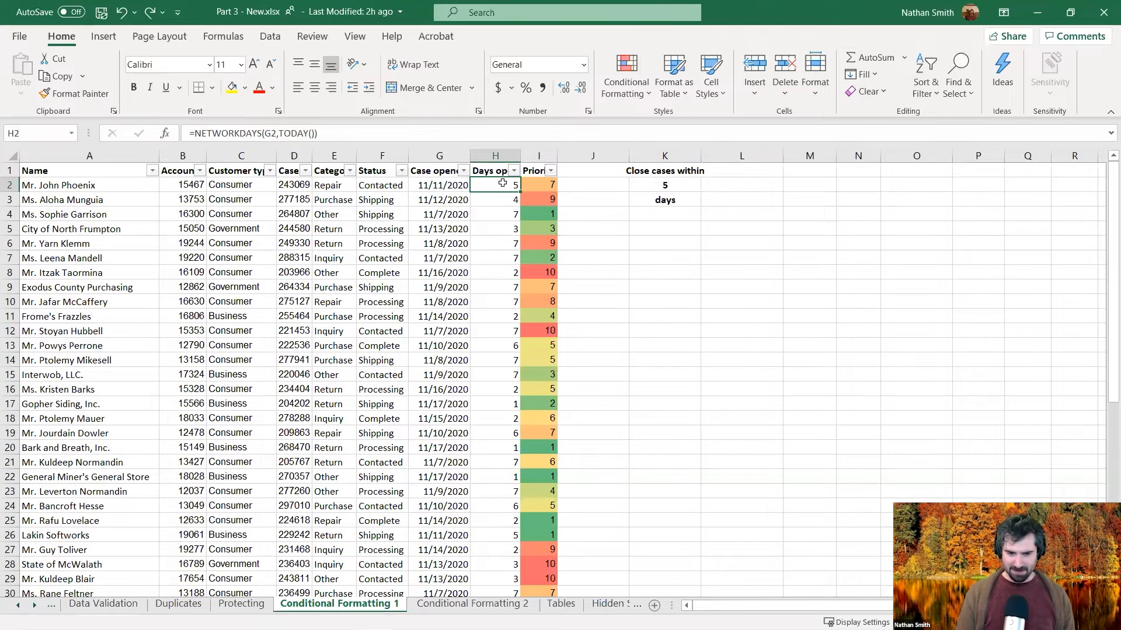
left_click_drag(503, 182, 500, 227)
scroll(500, 227, "up", 1)
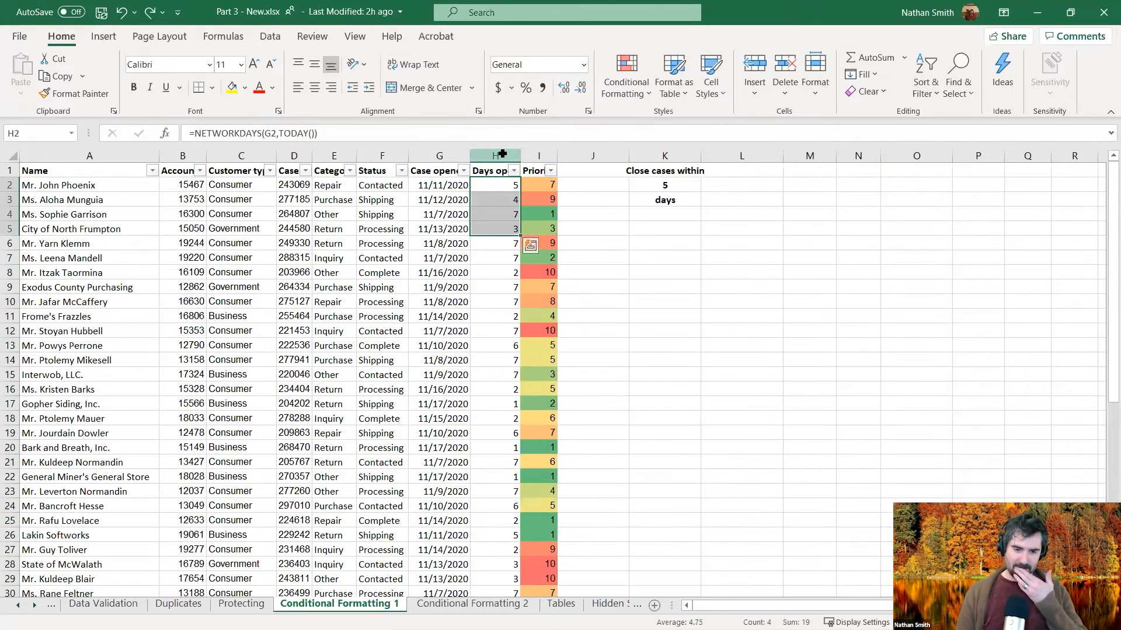
Step: Apply a Greater Than highlight rule to the entire Days open column, comparing against =$K$2, with Light Red Fill with Dark Red Text
left_click(502, 154)
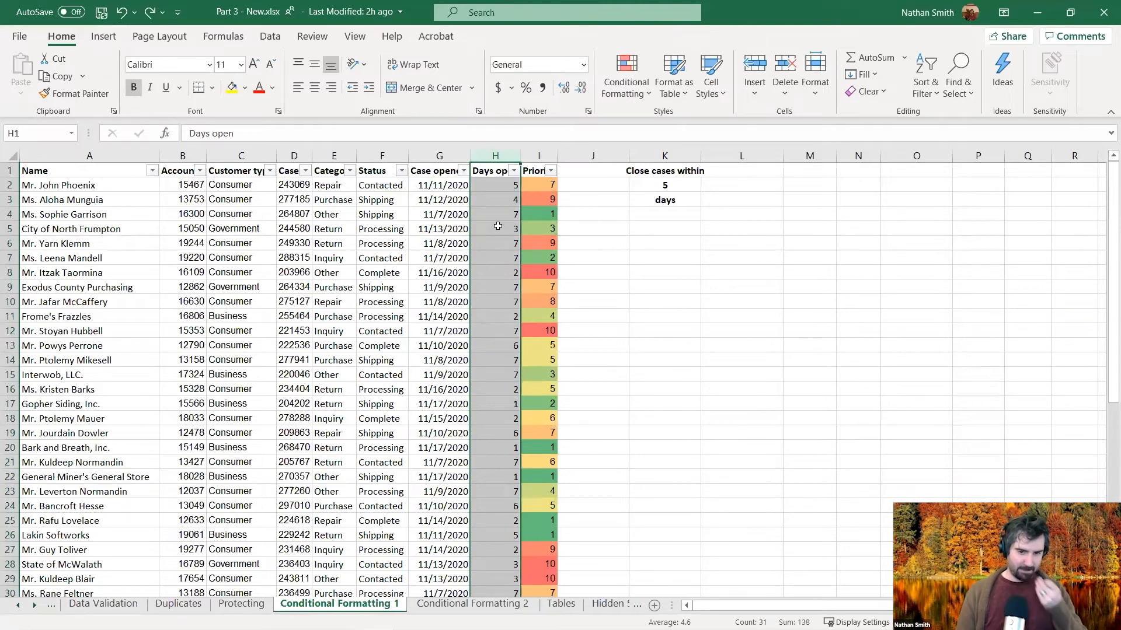
left_click(635, 94)
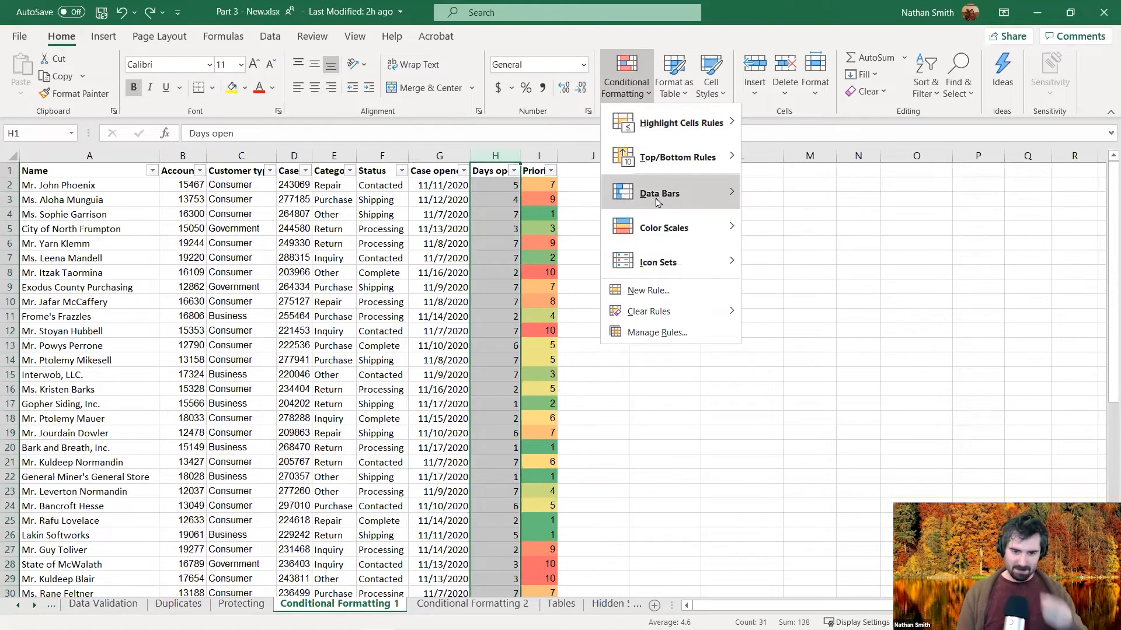
left_click(657, 202)
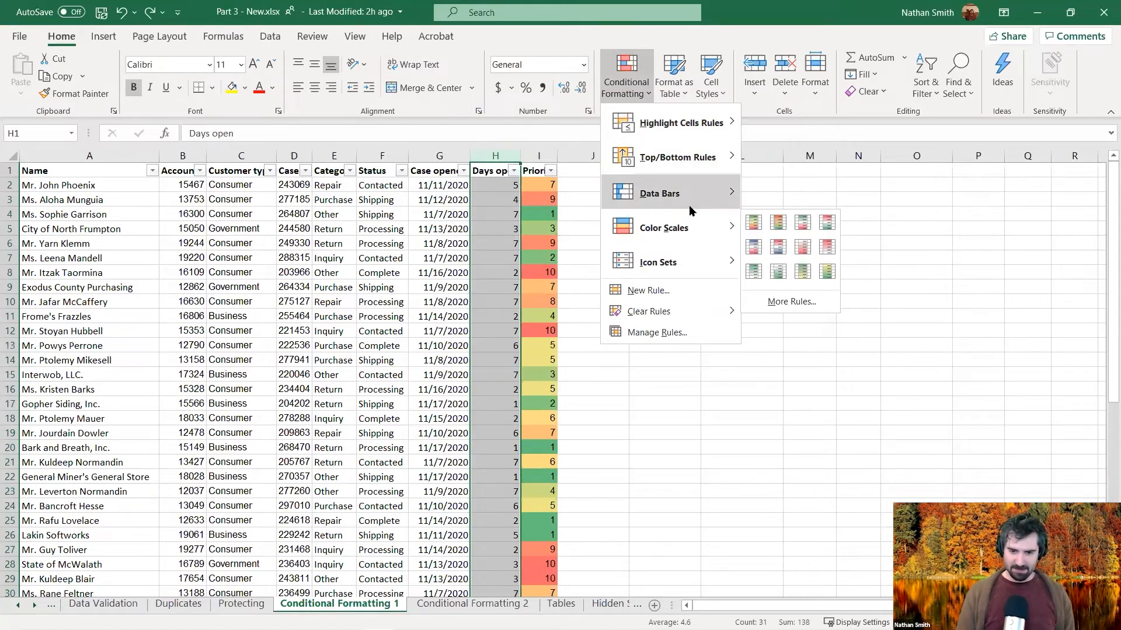
mouse_move(711, 130)
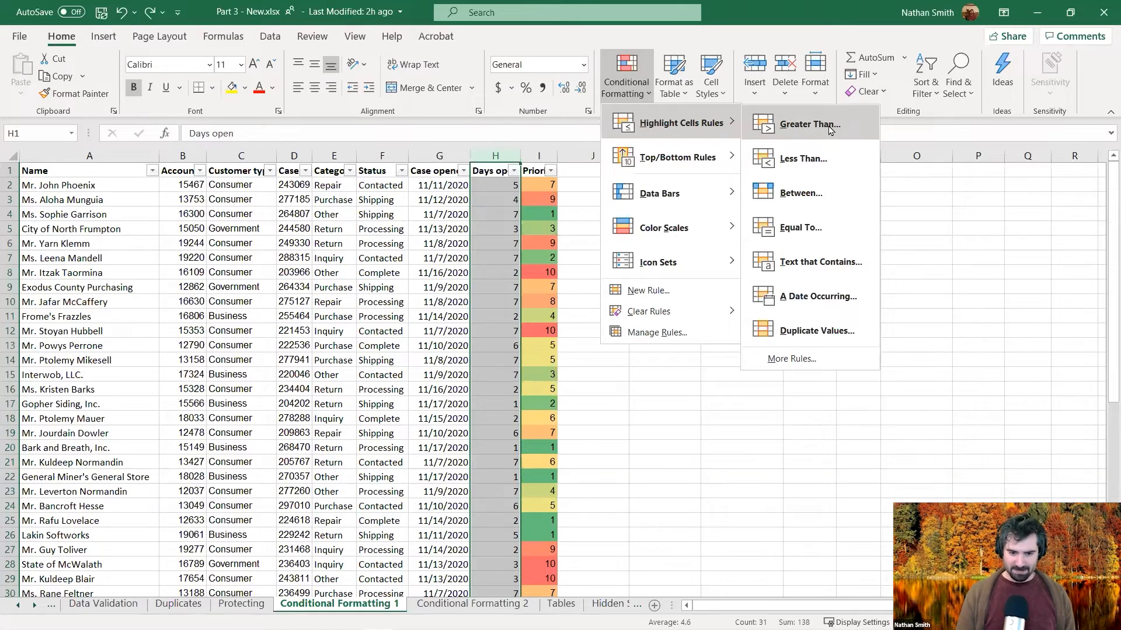
left_click(830, 128)
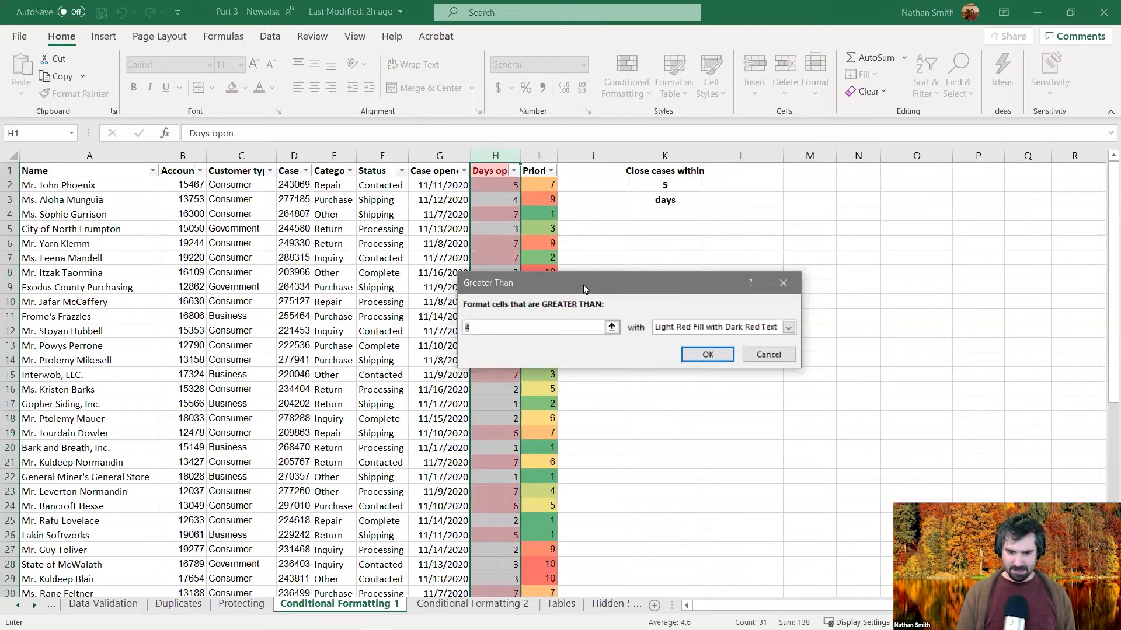
left_click_drag(583, 288, 771, 284)
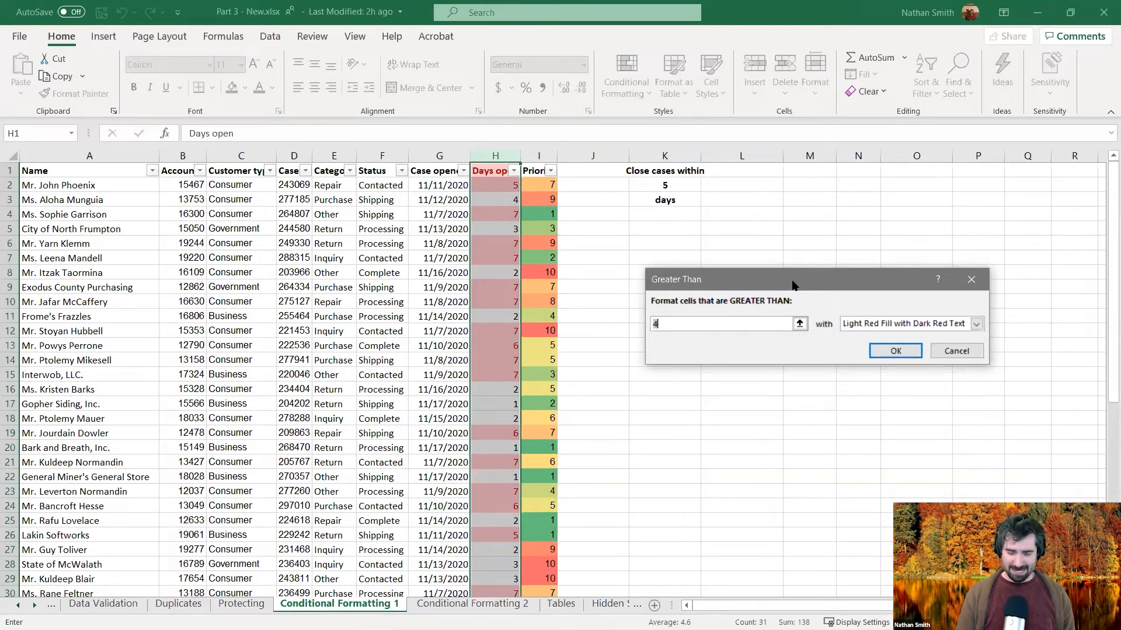
left_click_drag(794, 285, 796, 217)
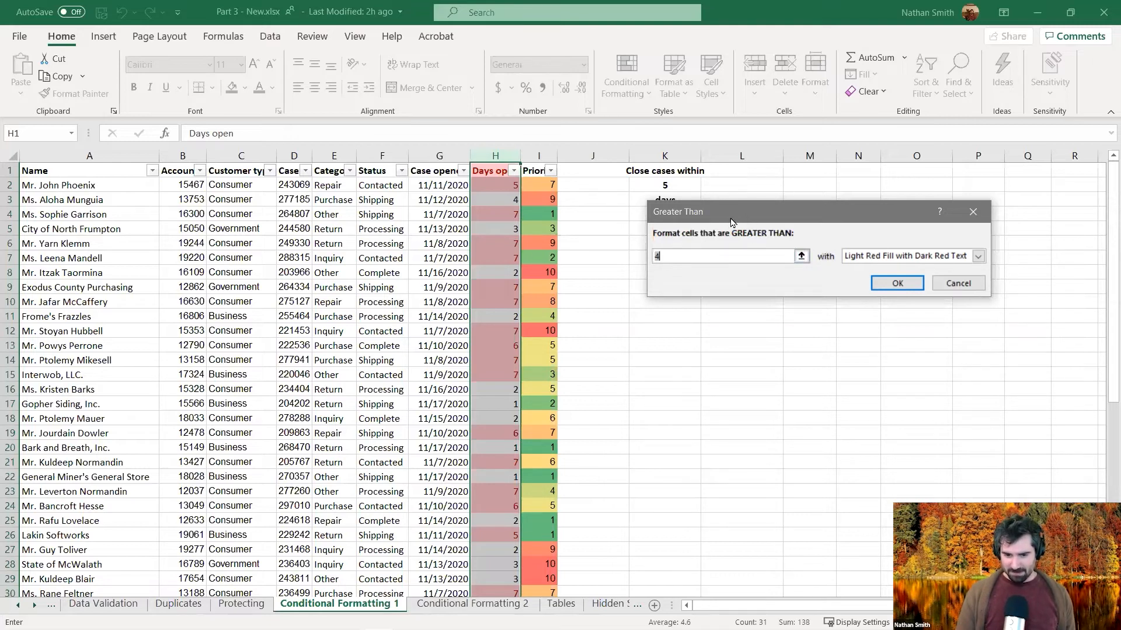
left_click_drag(736, 220, 740, 244)
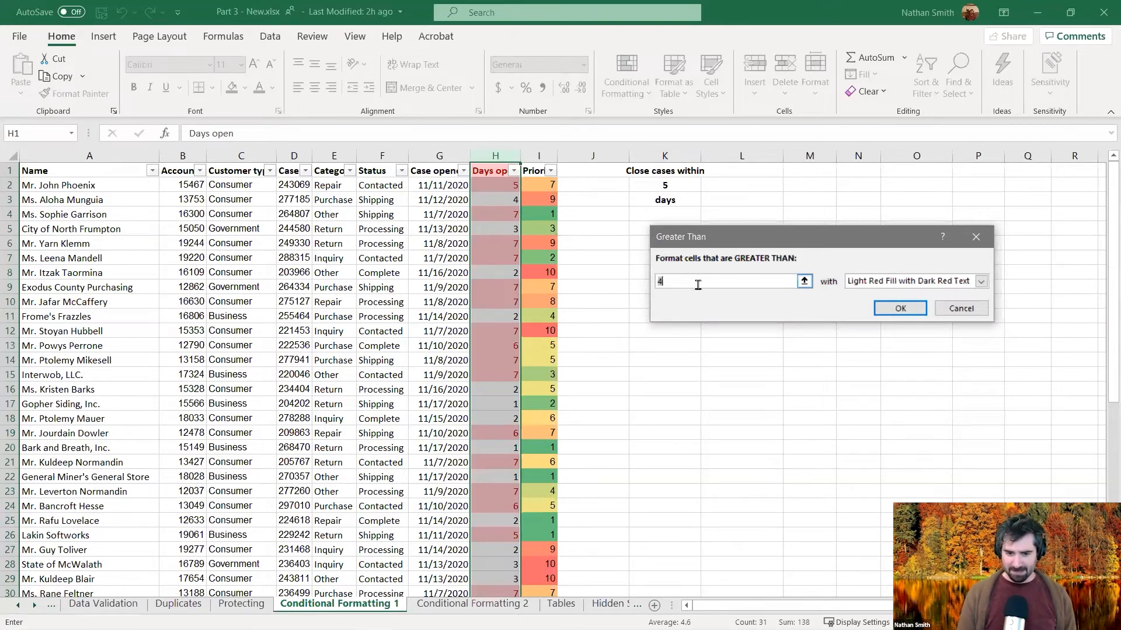
left_click(805, 282)
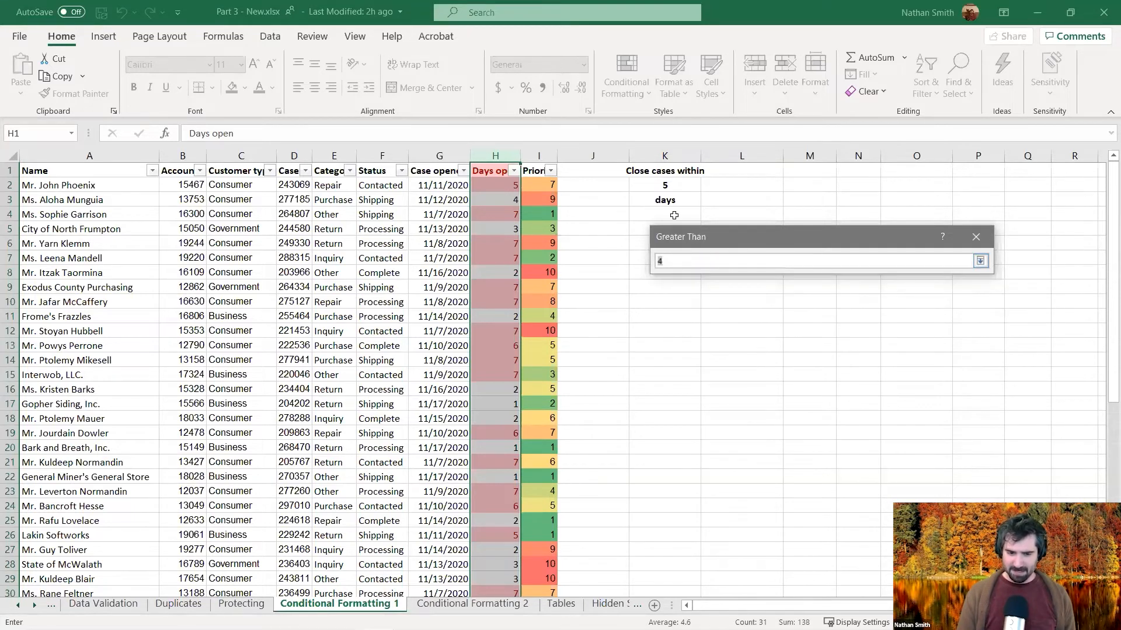
left_click(675, 186)
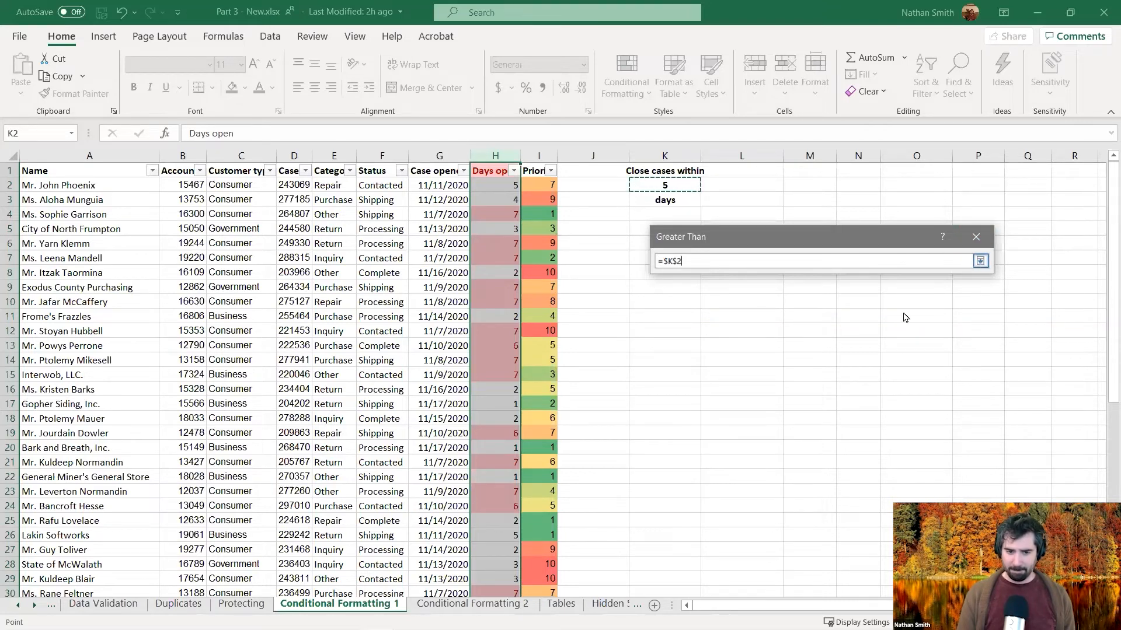
key("Return")
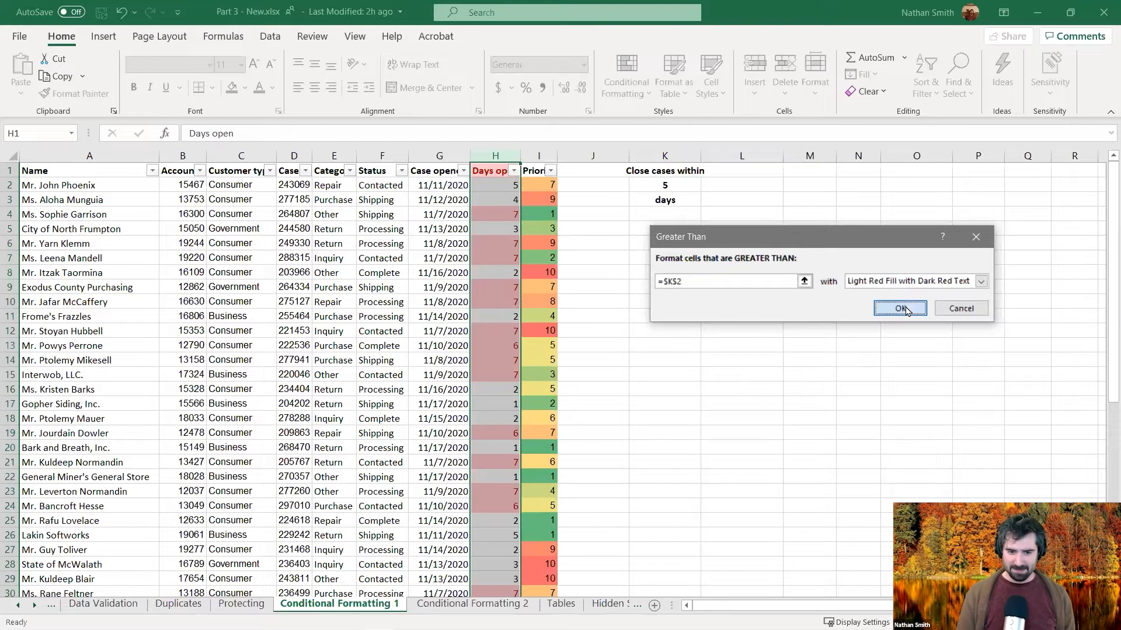
left_click(899, 308)
Step: Examine which Days open values are highlighted in red and which are left plain by the K2 rule
left_click(500, 222)
left_click(502, 245)
left_click(500, 300)
left_click(516, 315)
left_click(504, 349)
left_click(506, 376)
left_click(506, 405)
left_click(508, 392)
left_click(507, 322)
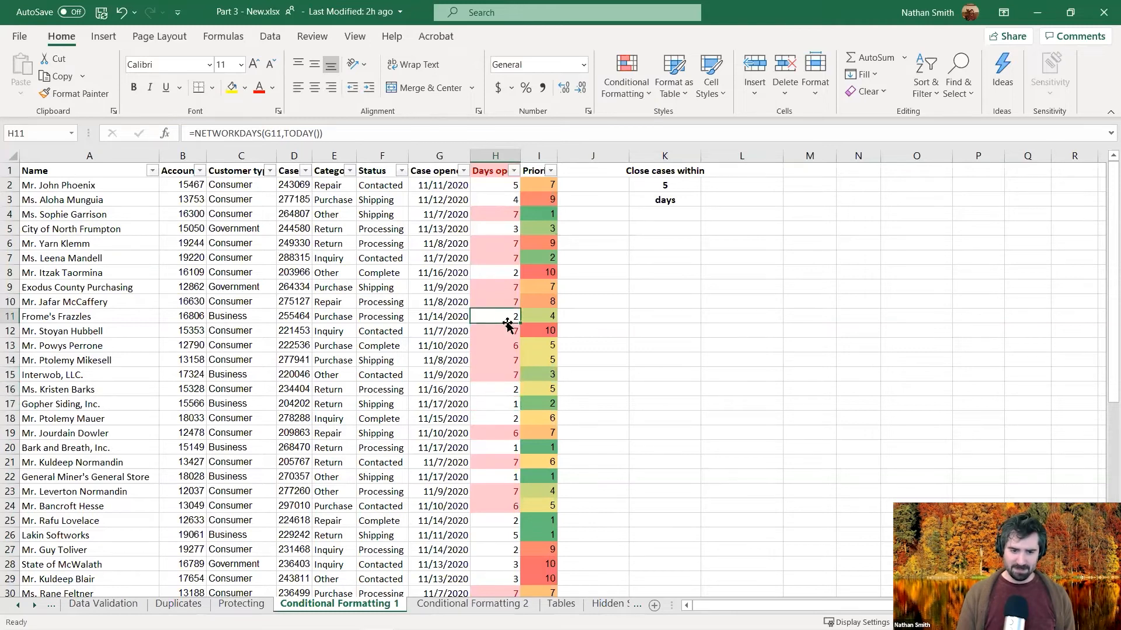
left_click(505, 287)
left_click(499, 244)
left_click(498, 228)
left_click(501, 182)
left_click(508, 199)
Step: Clear the conditional formatting rules from the Days open header cell H1 only
left_click(493, 169)
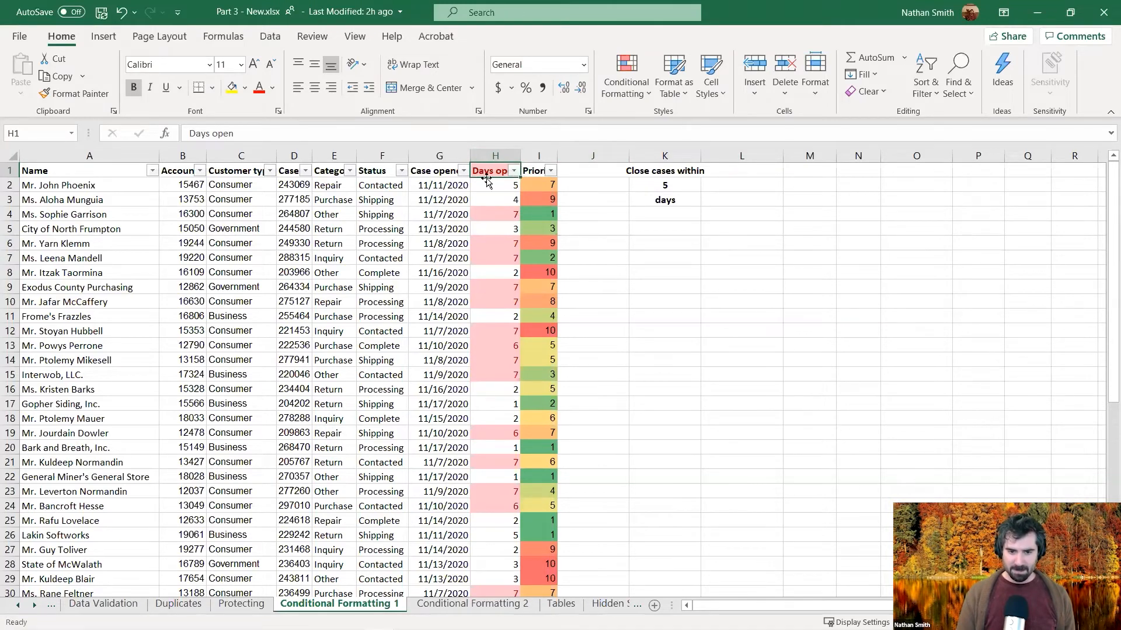
left_click(628, 95)
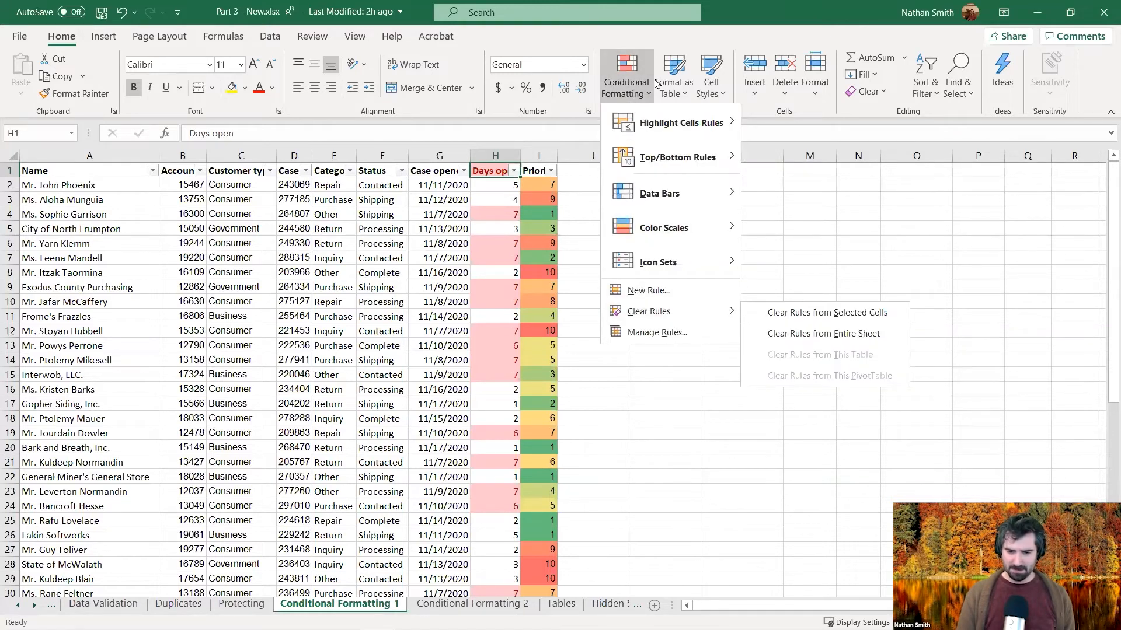
mouse_move(756, 315)
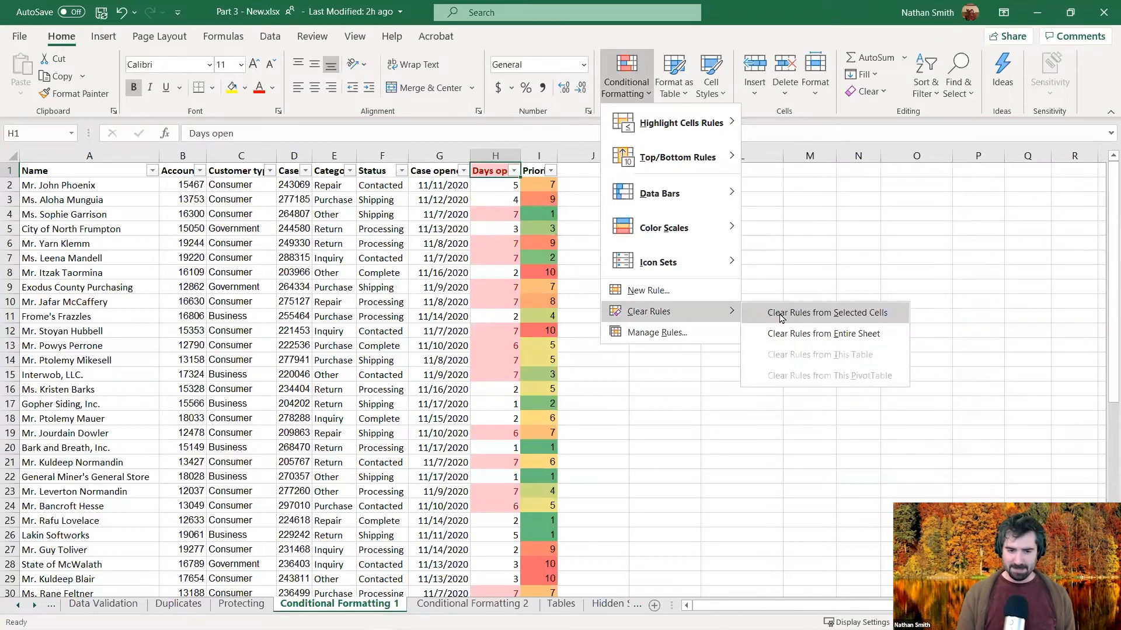
left_click(782, 316)
Step: Check the highlighting of the Days open header and the values below it after the header's rule is cleared
left_click(495, 185)
left_click(496, 200)
left_click(495, 243)
left_click(495, 289)
scroll(496, 289, "down", 4)
scroll(494, 187, "up", 4)
left_click(492, 170)
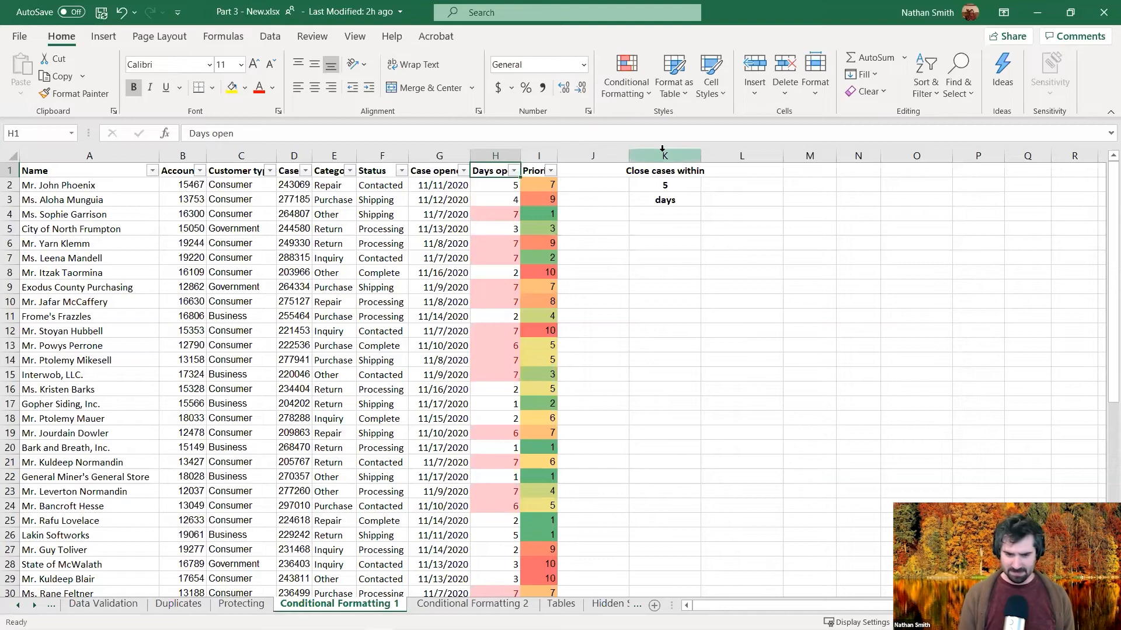
Step: Test the Days open rule by setting the Close cases within value in K2 to 4 and finally to 6
left_click(663, 185)
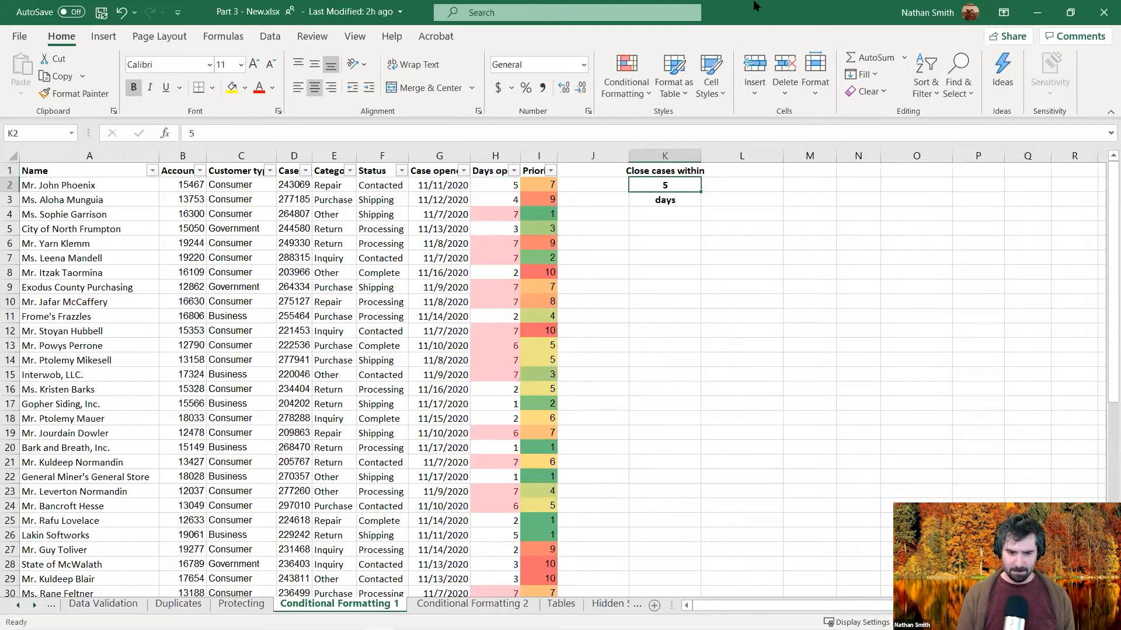
type("4")
key("Return")
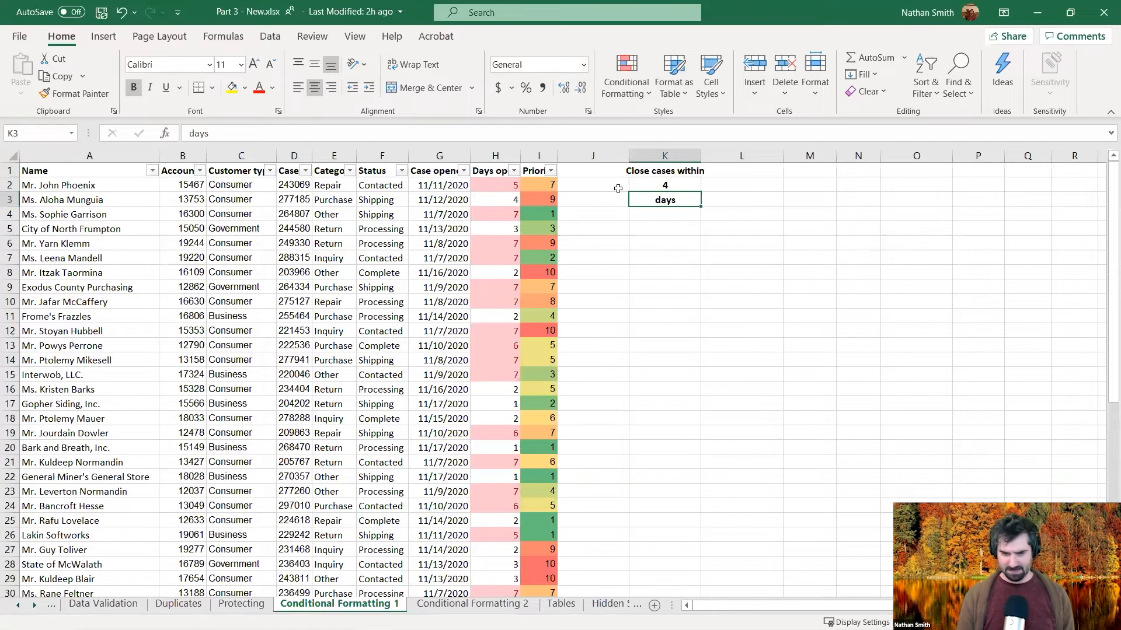
left_click(649, 184)
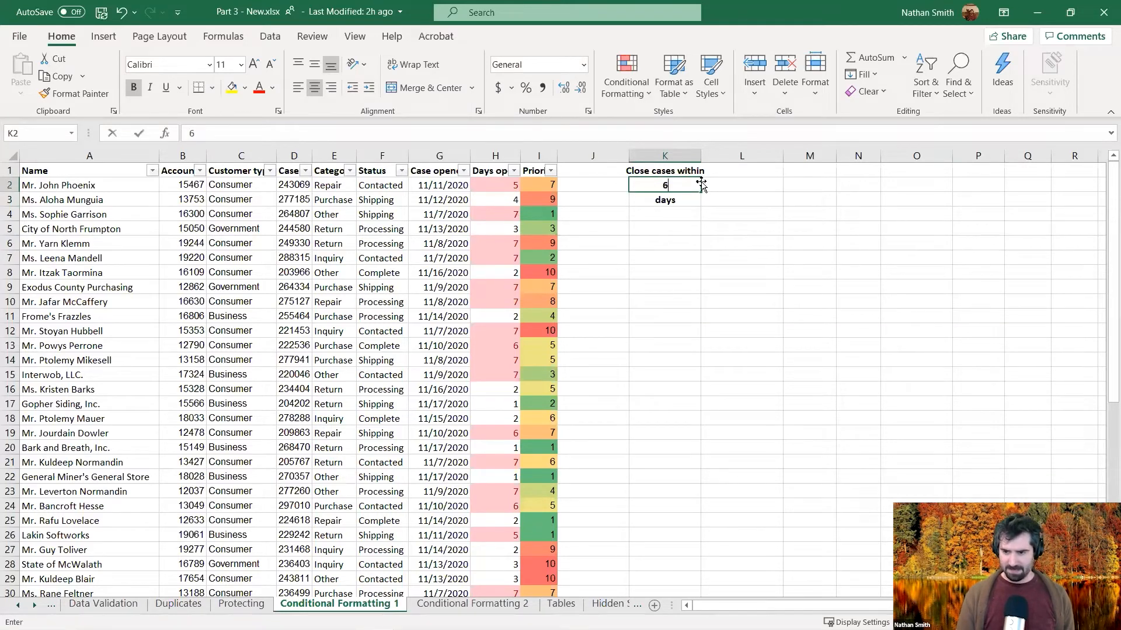
type("6")
key("Return")
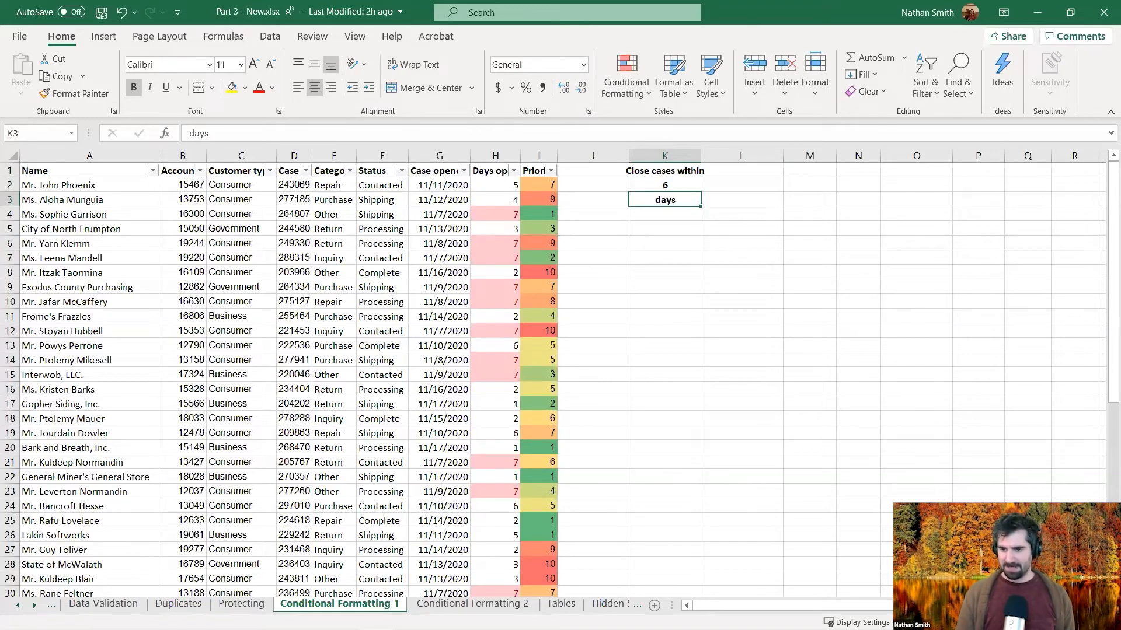
key("alt+Tab")
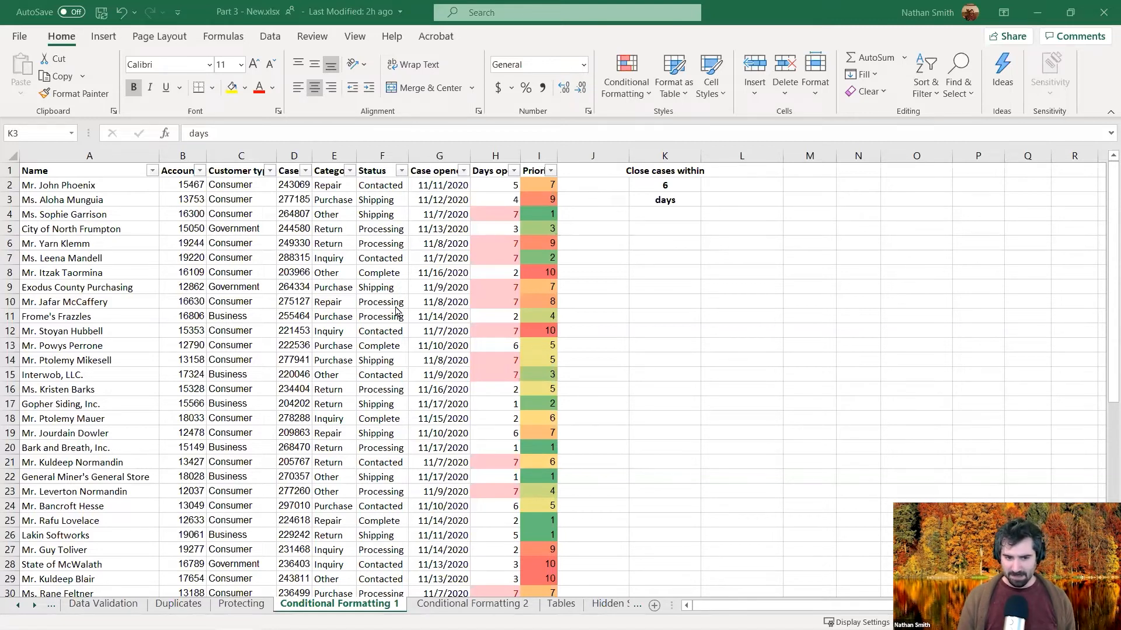
left_click(244, 200)
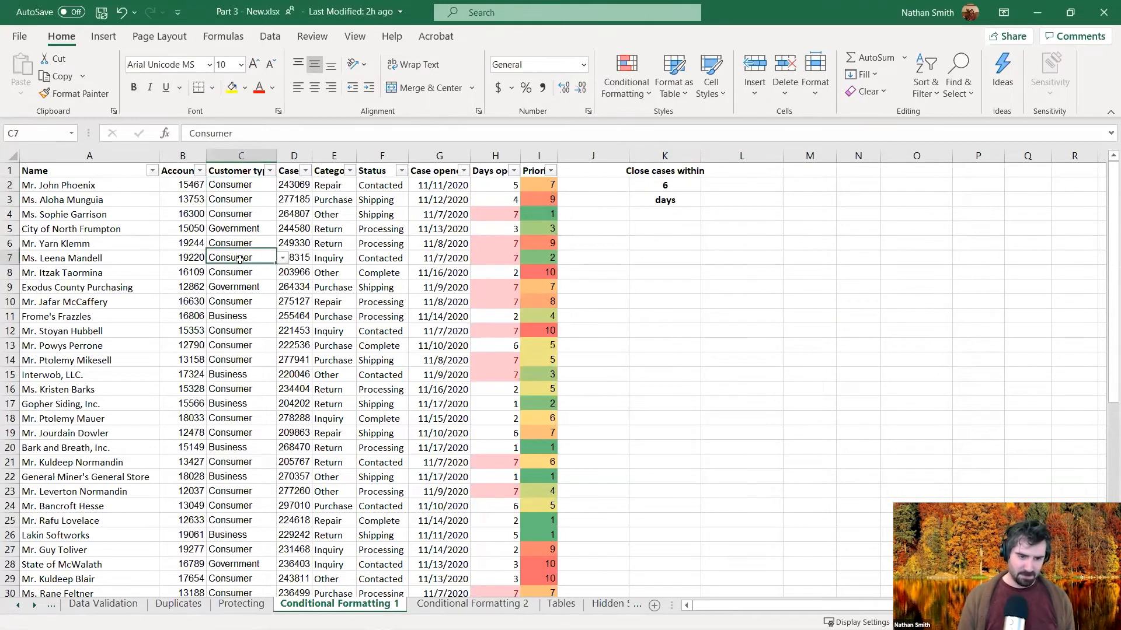
left_click(242, 187)
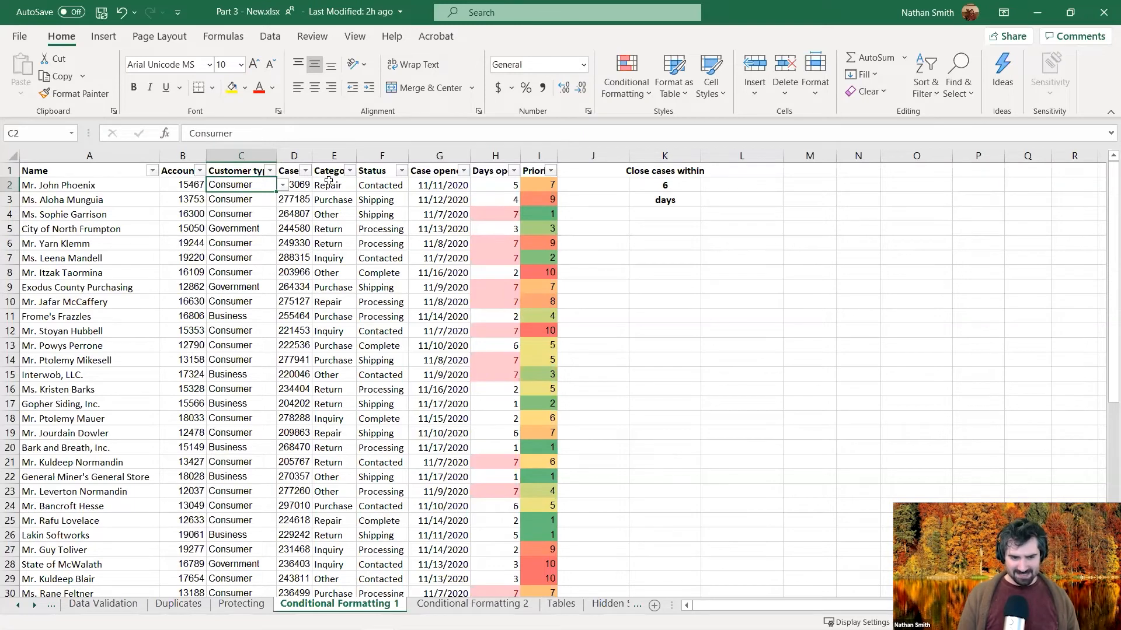
Step: Start a new conditional formatting rule for columns A:G that uses a formula to determine which cells to format
left_click(118, 155)
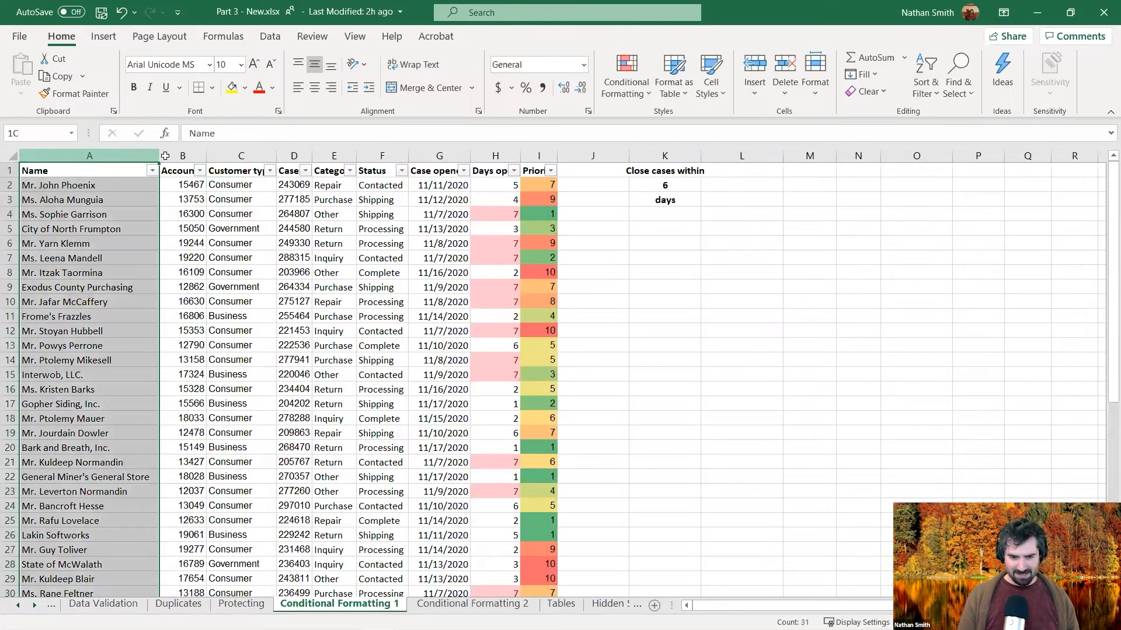
left_click_drag(165, 156, 452, 169)
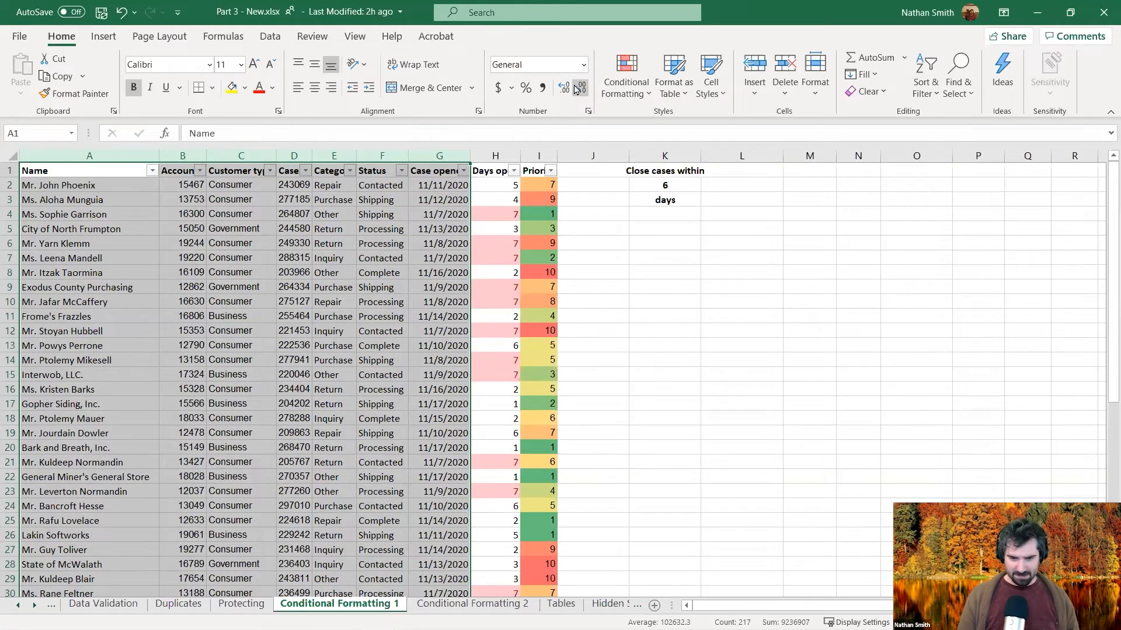
left_click(633, 86)
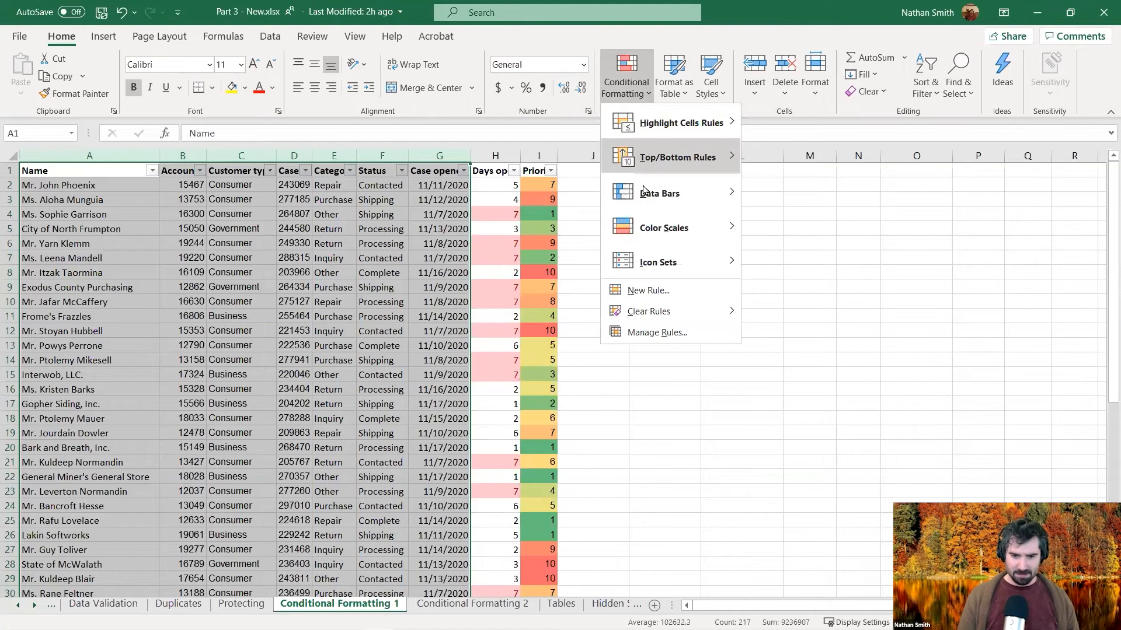
mouse_move(648, 194)
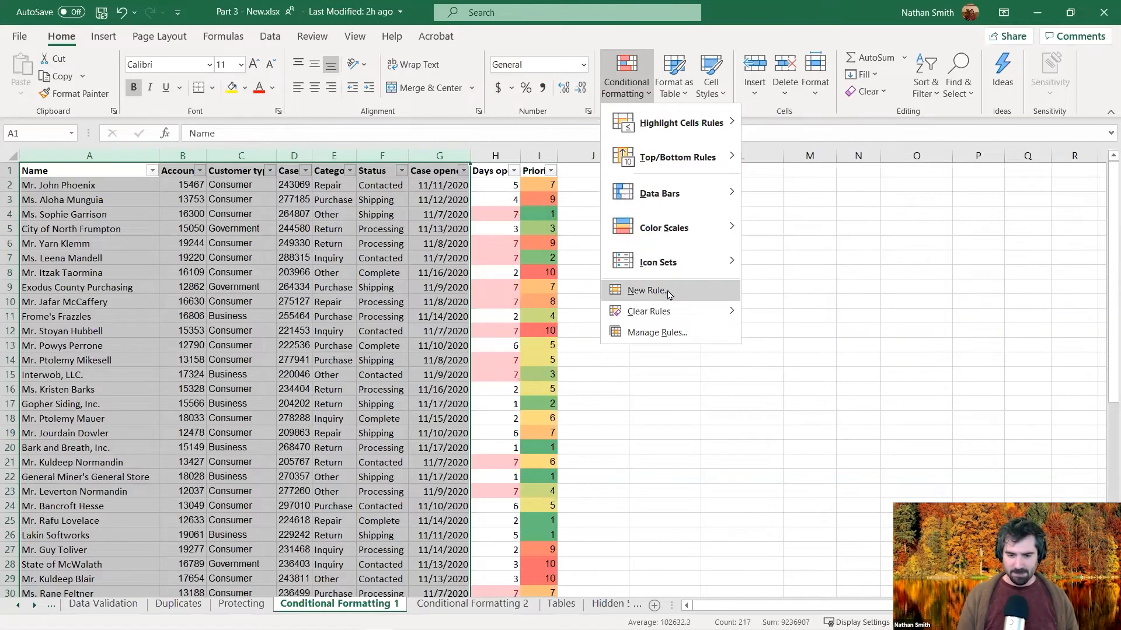
left_click(688, 337)
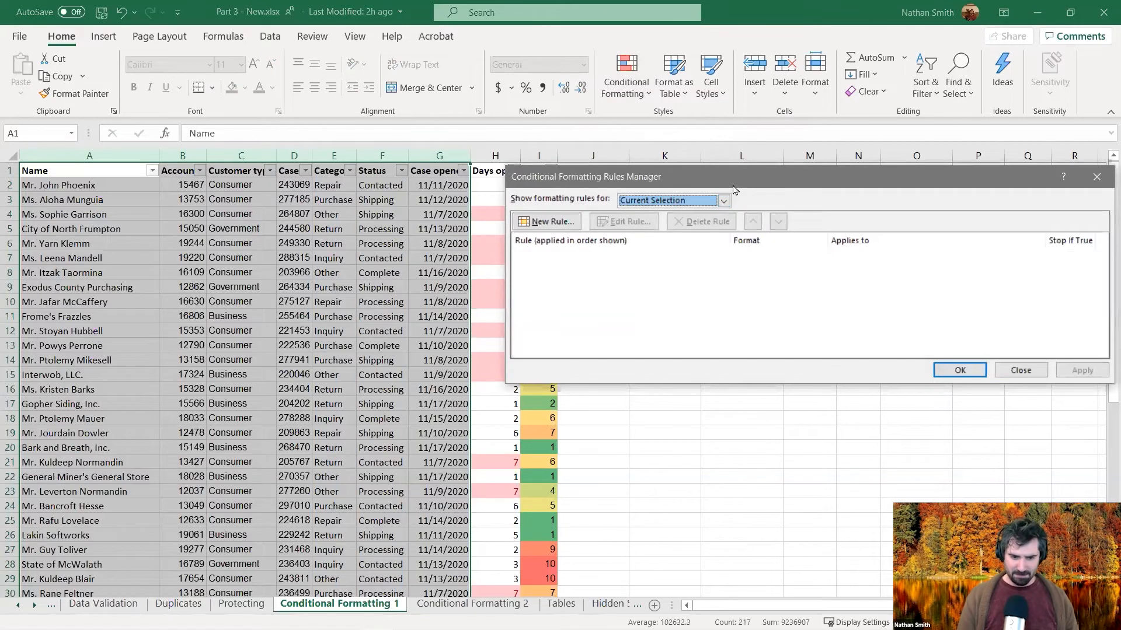
left_click_drag(736, 187, 498, 192)
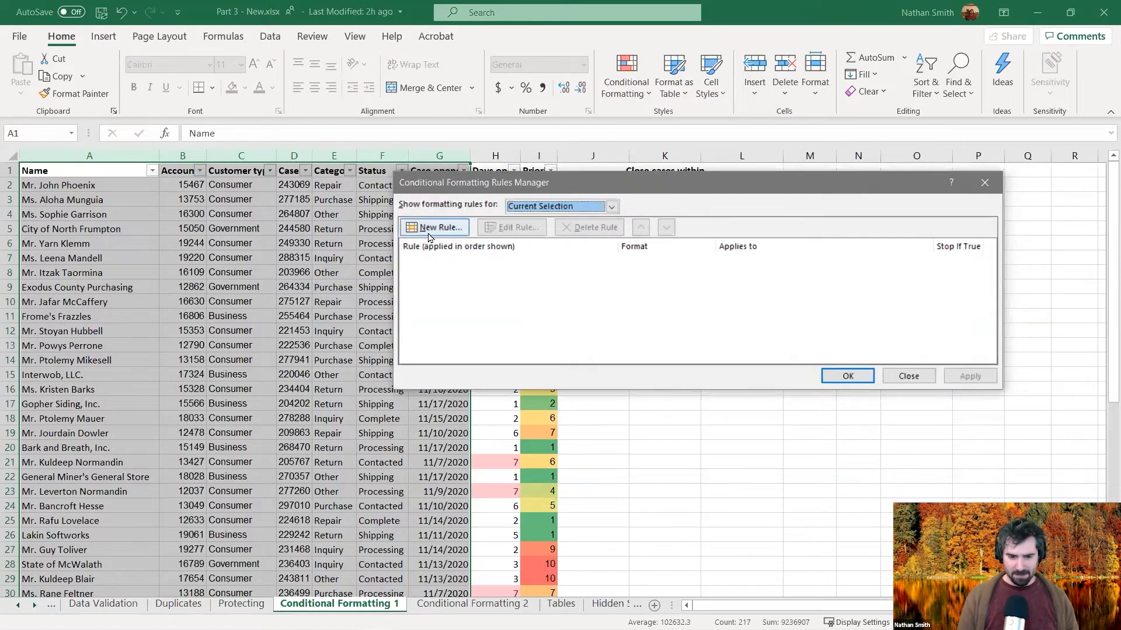
left_click_drag(470, 187, 534, 194)
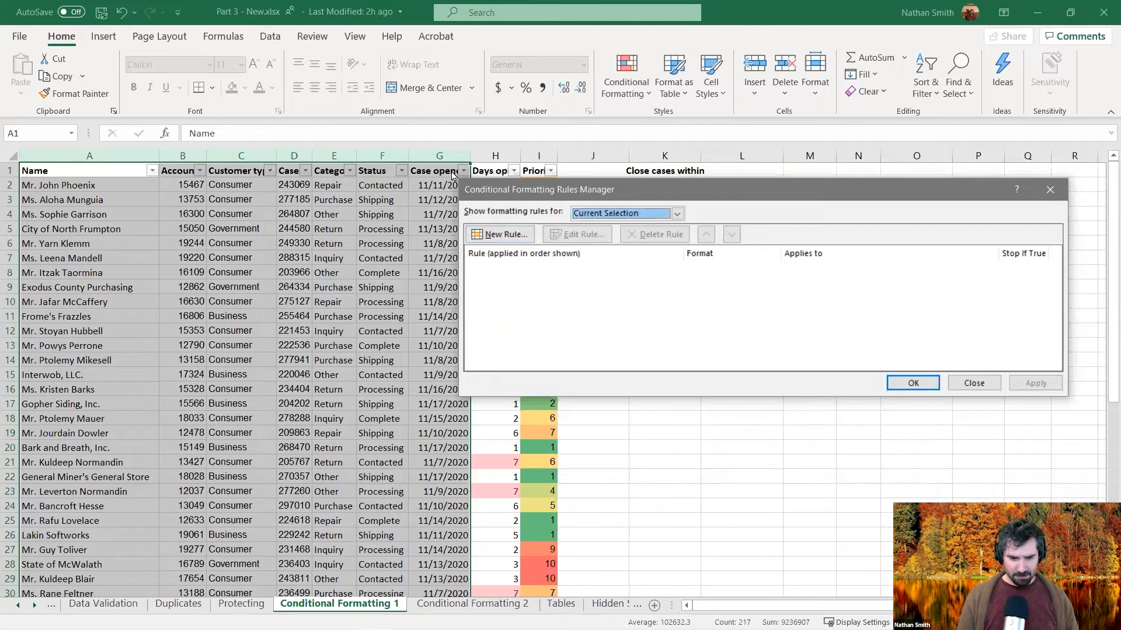
left_click(519, 236)
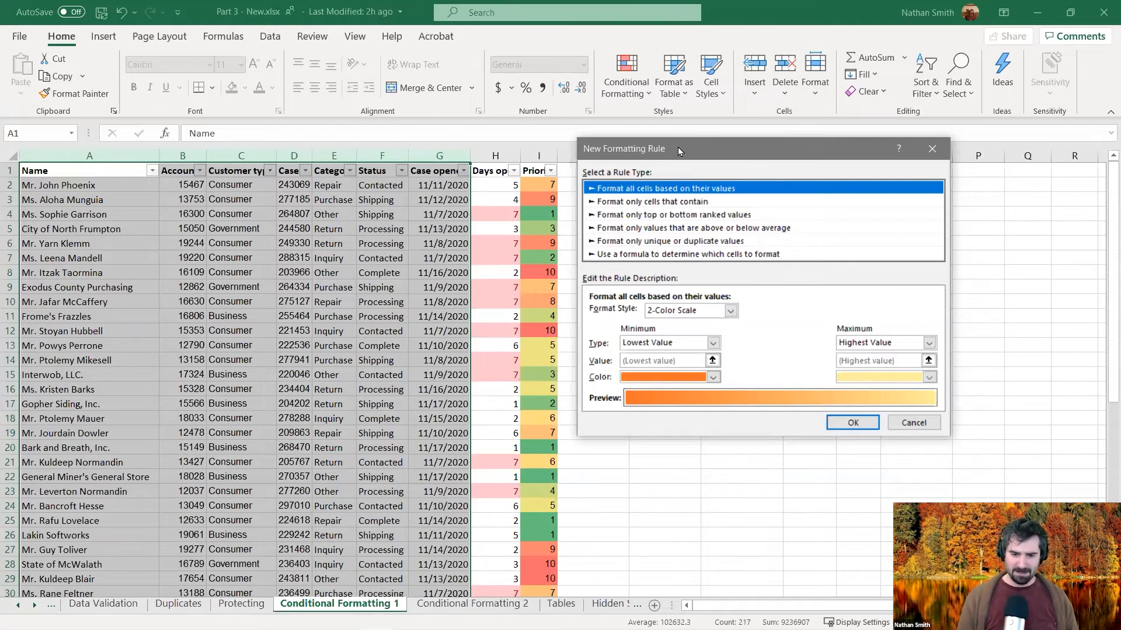
left_click(659, 255)
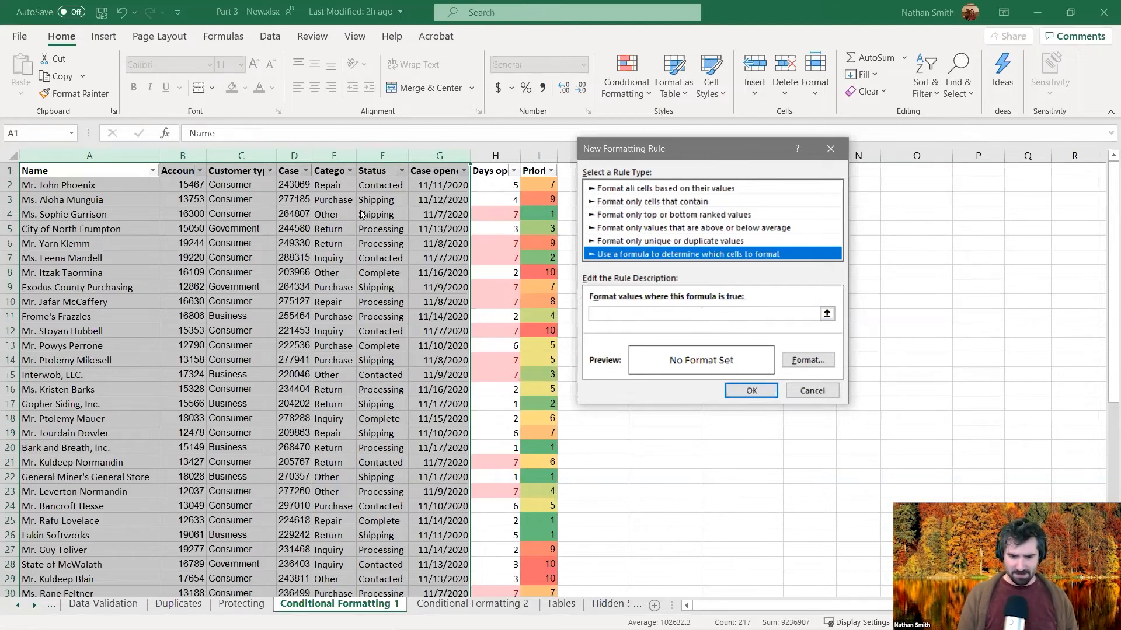
Step: Enter the rule formula =IF($C1="Consumer",TRUE,FALSE), locking only the column of the C1 reference
left_click(767, 314)
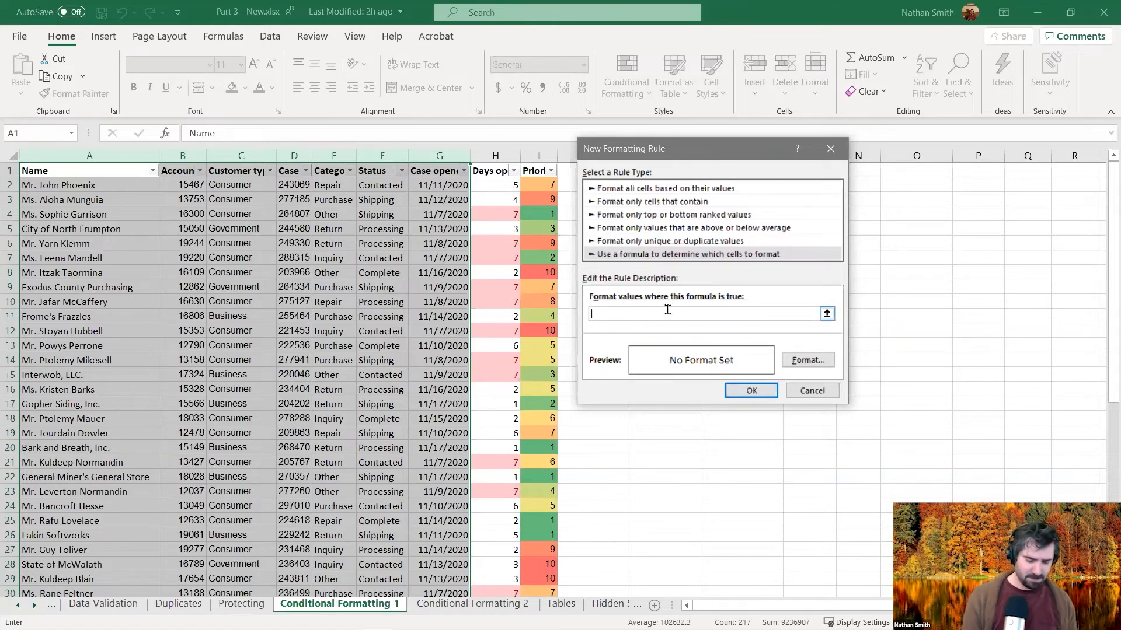
type("=")
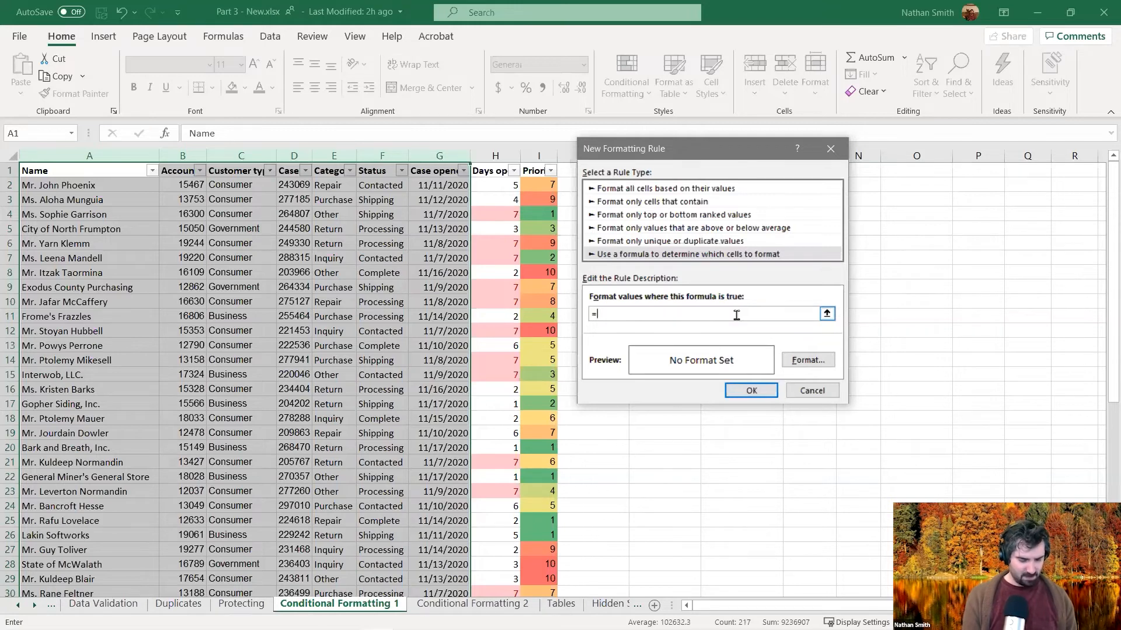
type("C1")
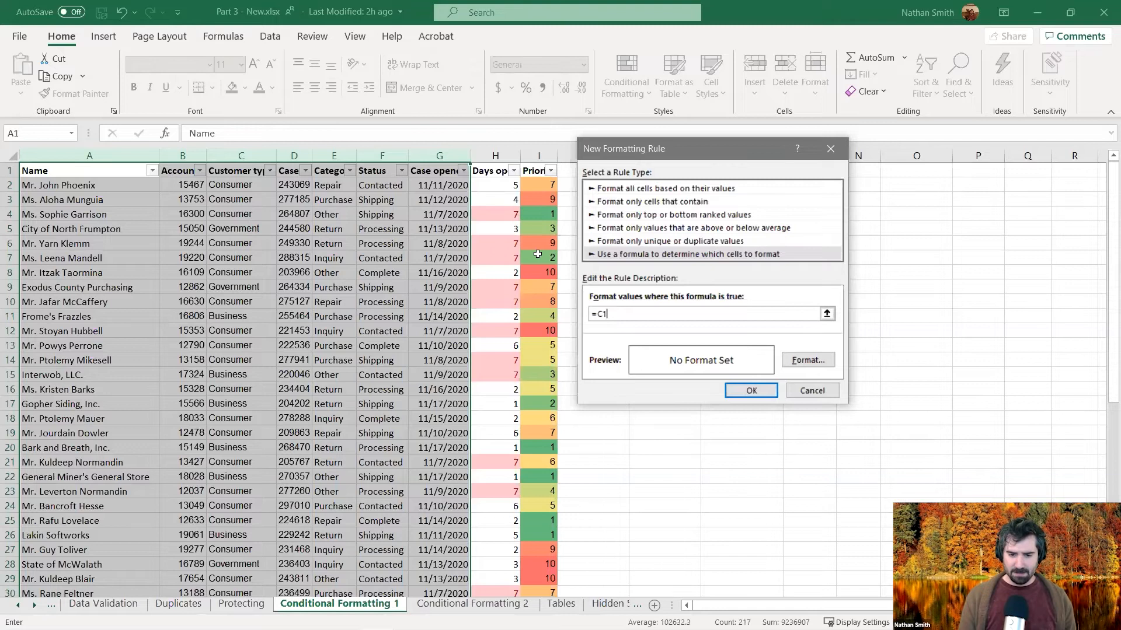
left_click(598, 314)
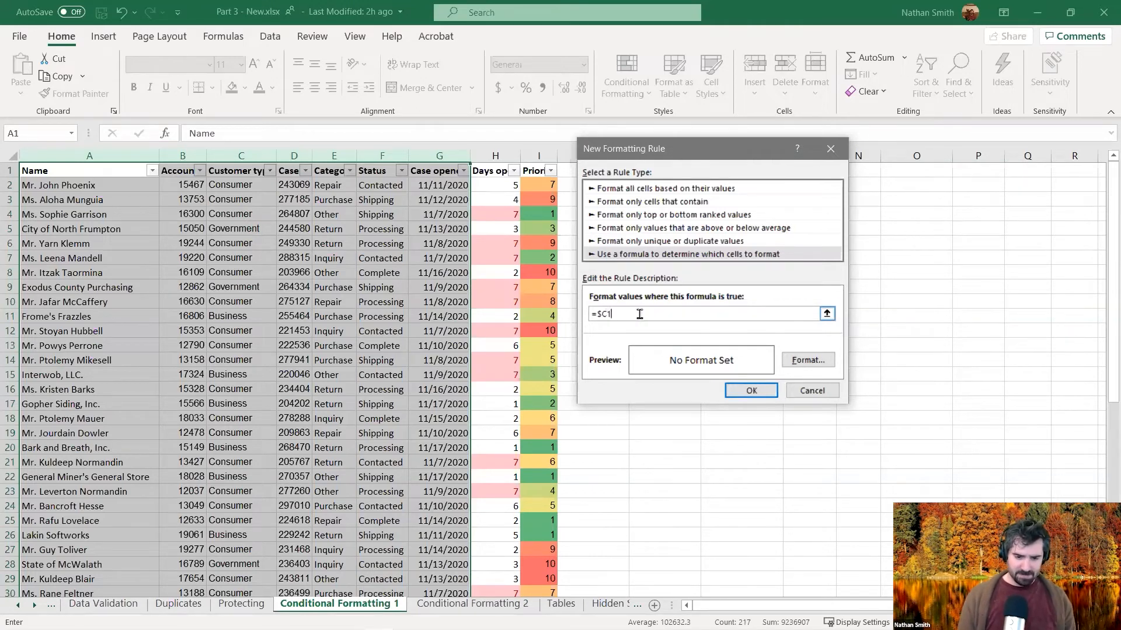
left_click(597, 314)
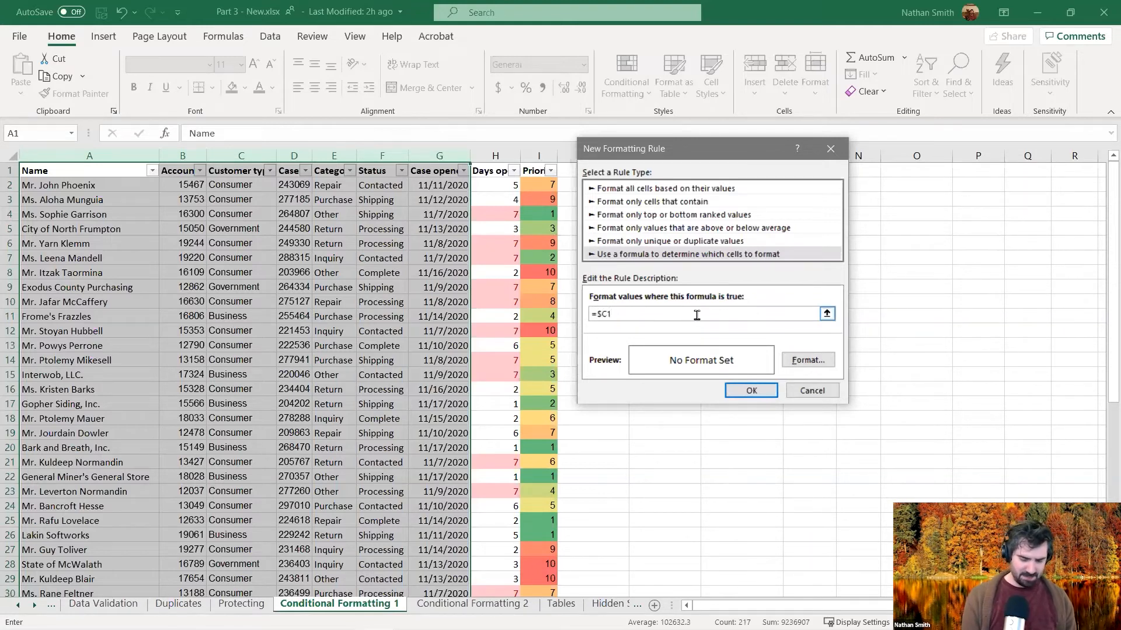
type("IF(")
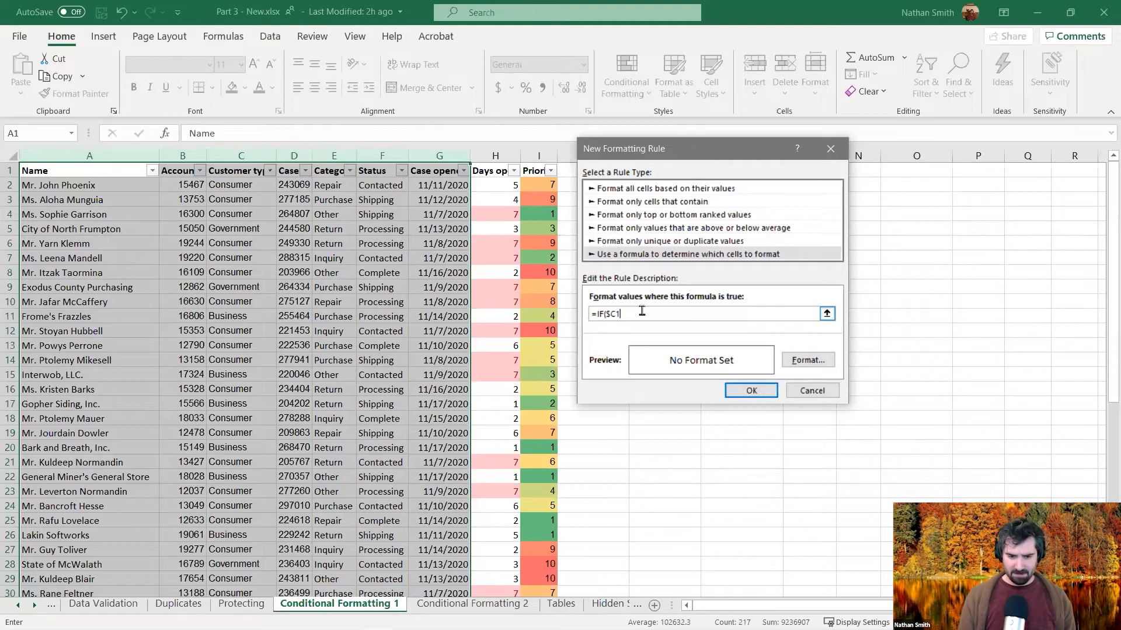
type("C1")
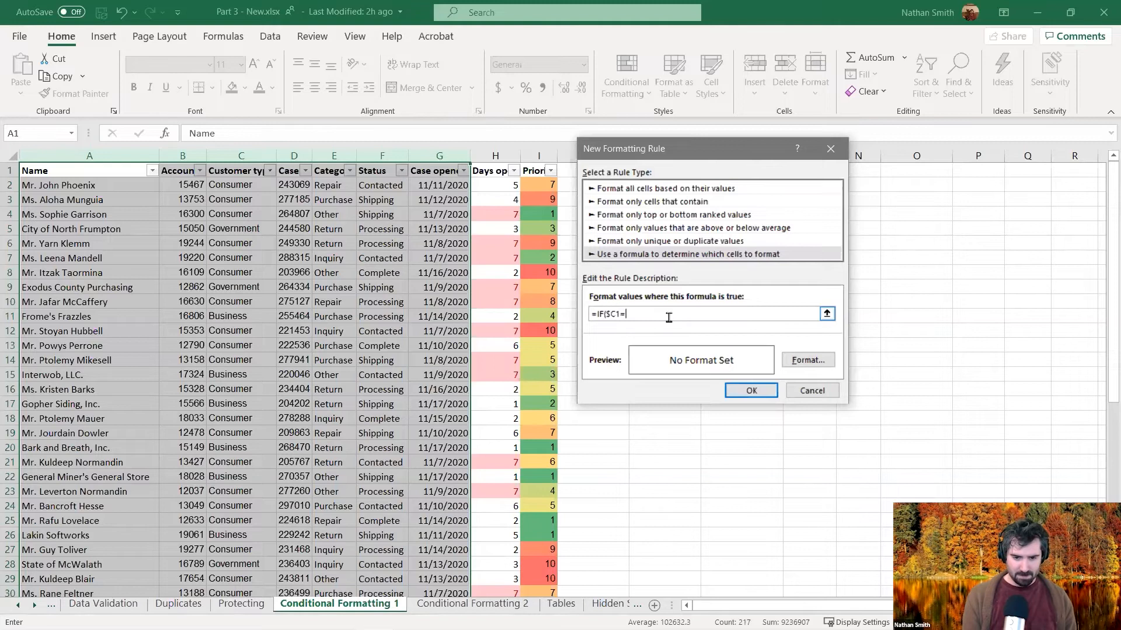
type("onsumer")
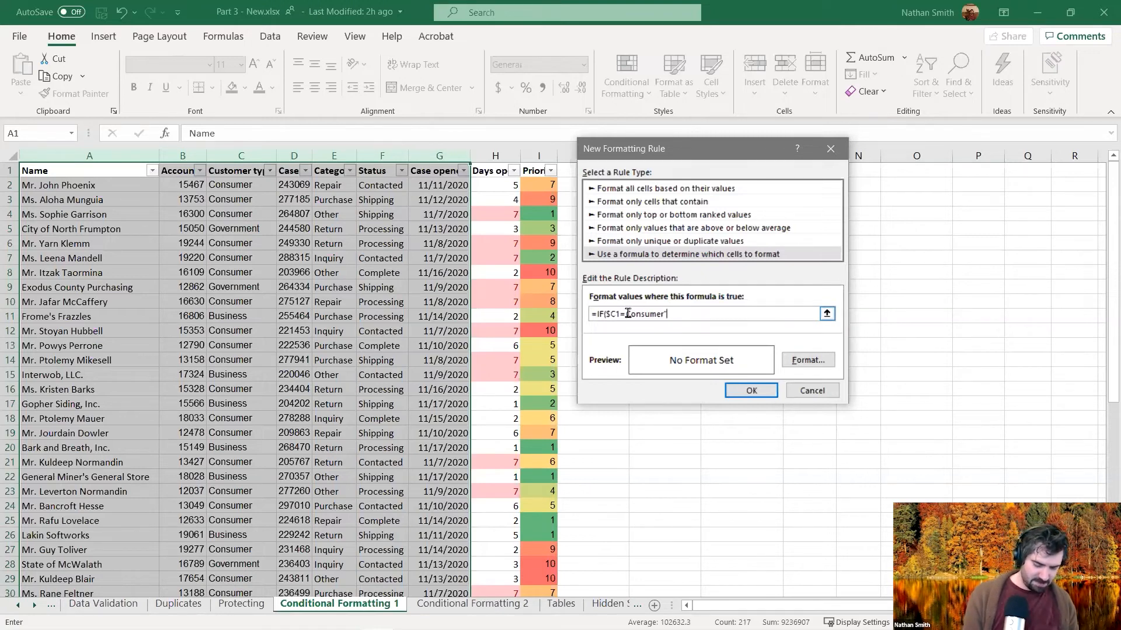
type("\"")
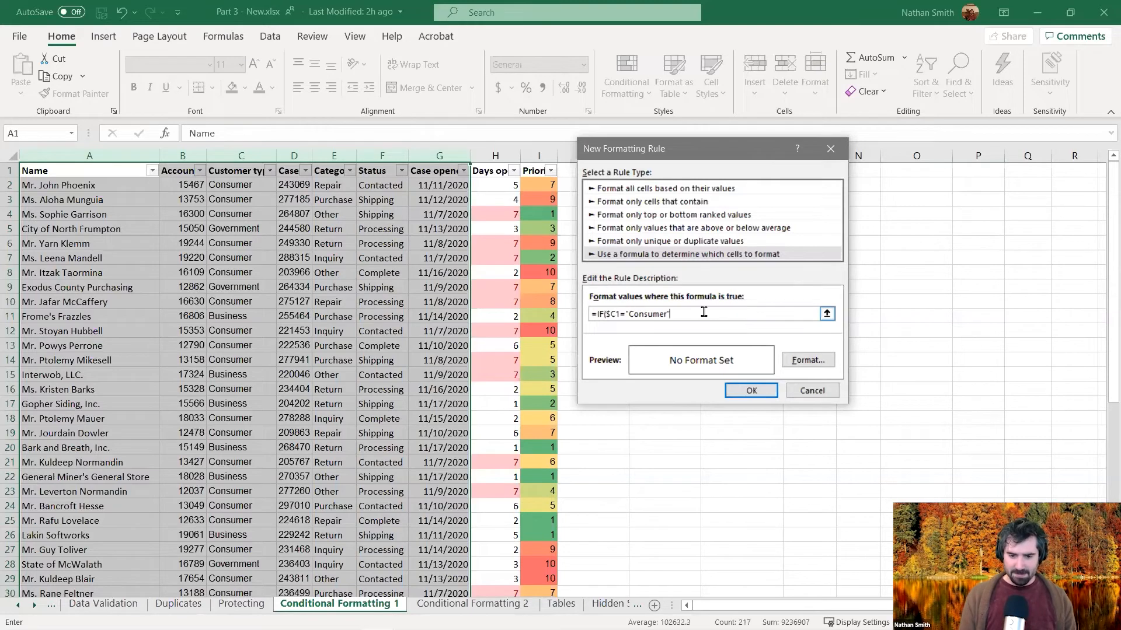
left_click(626, 313)
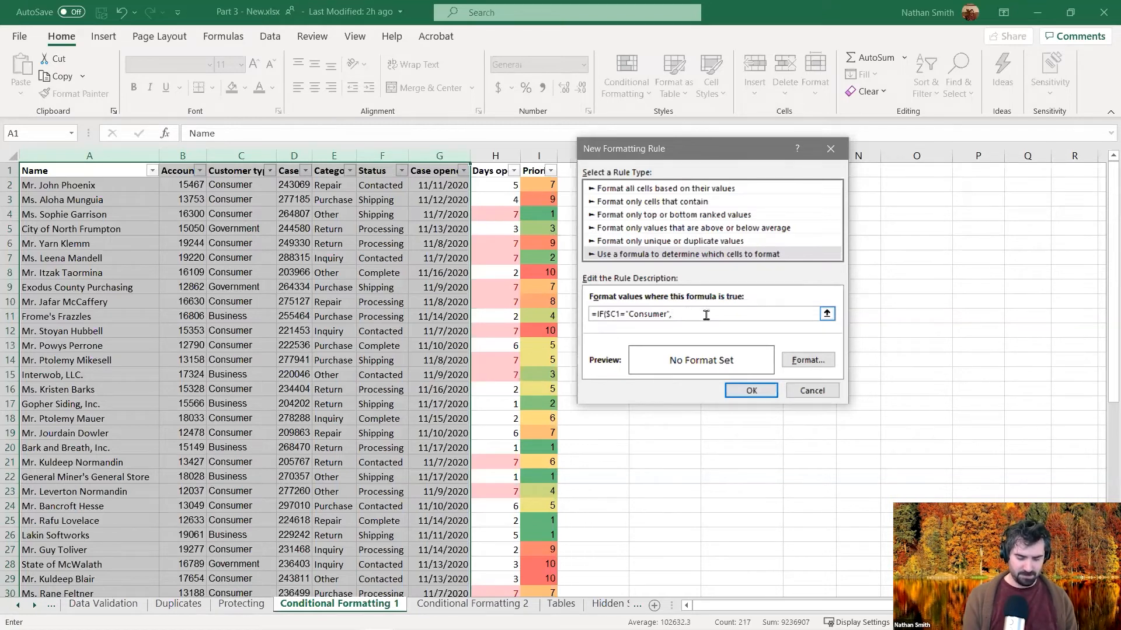
type("TRUE,FALSE")
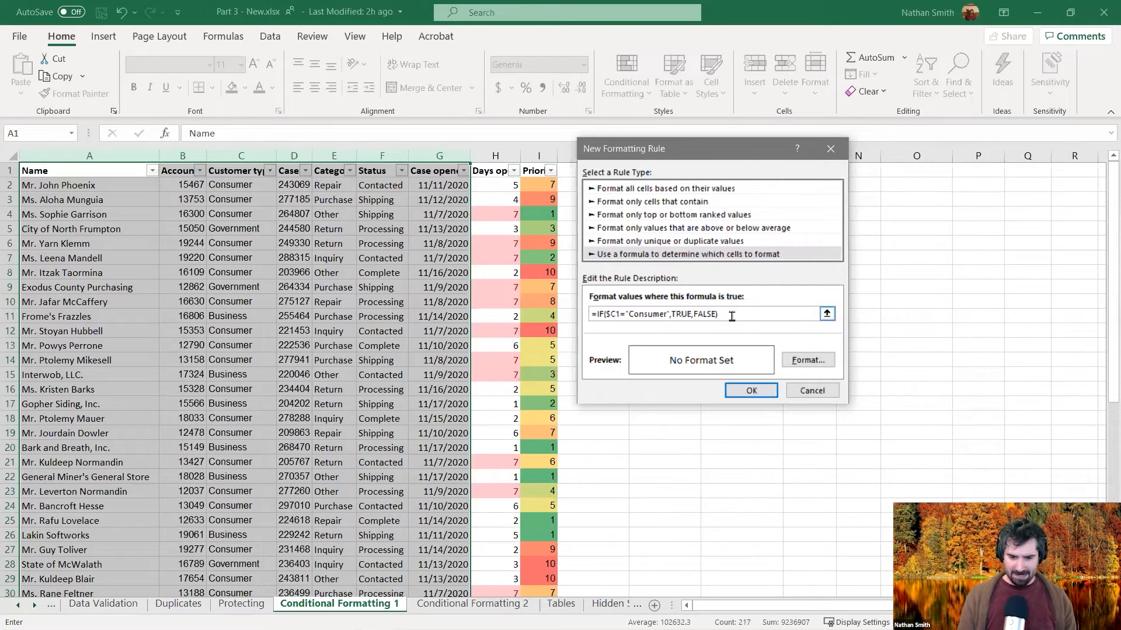
Step: Copy the complete Consumer rule formula for reuse
triple_click(603, 318)
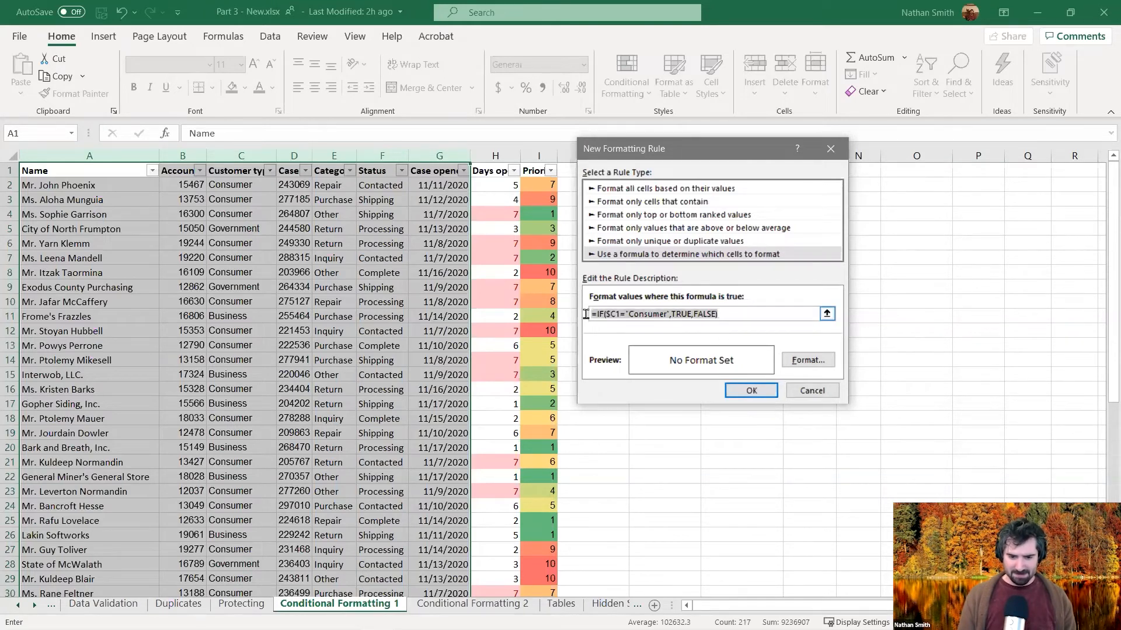
right_click(626, 316)
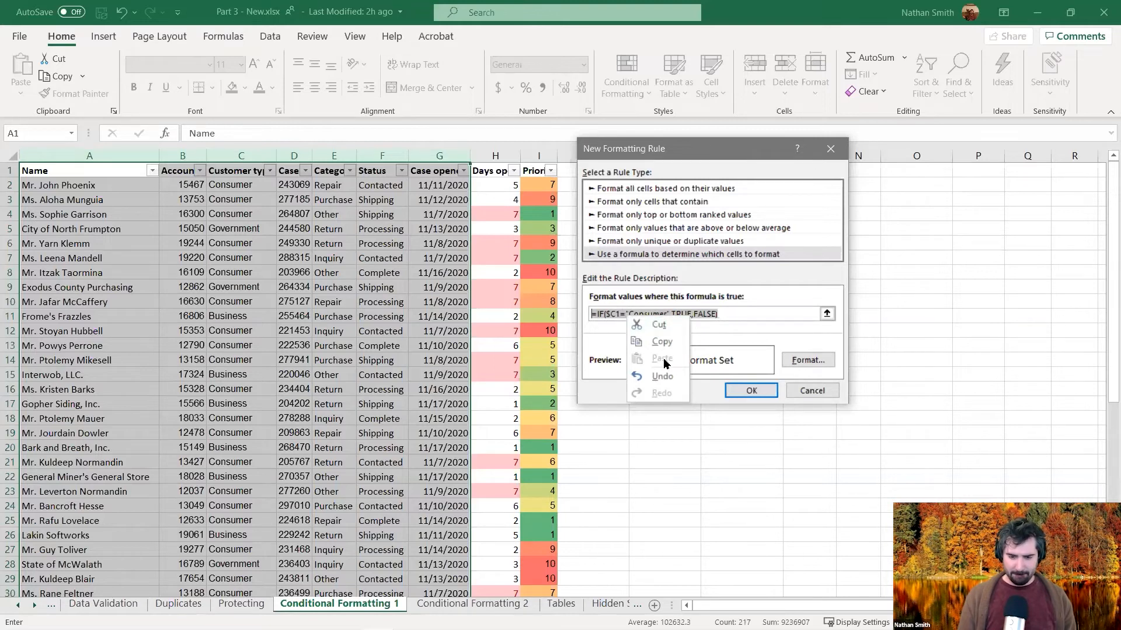
left_click(663, 343)
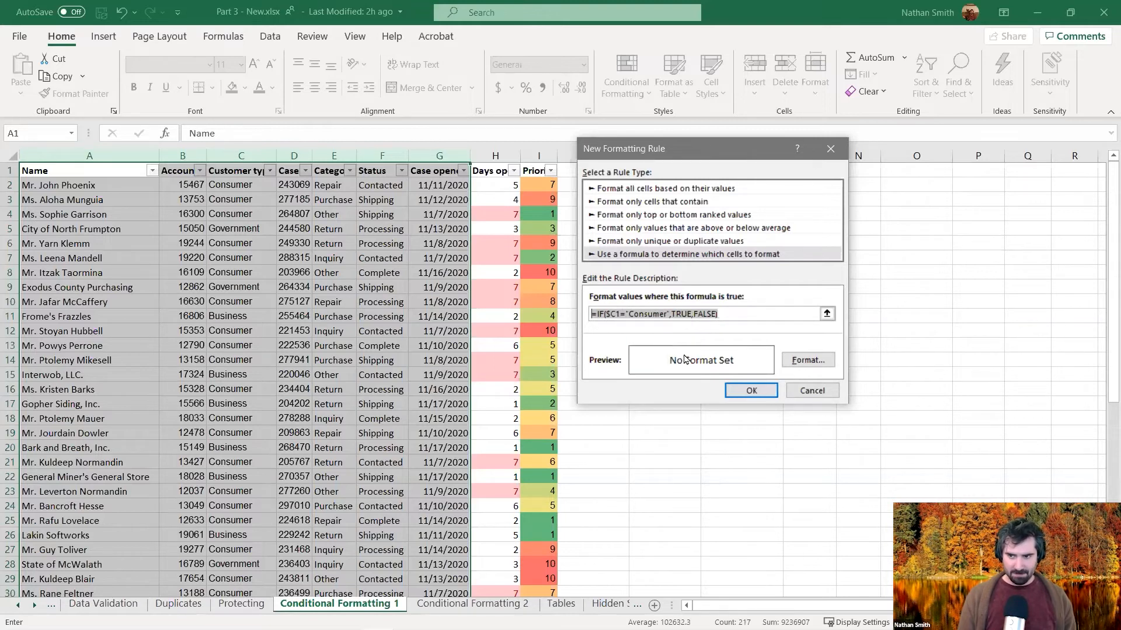
Step: Give the Consumer rule a light gold background fill and apply it to columns A:G
left_click(808, 360)
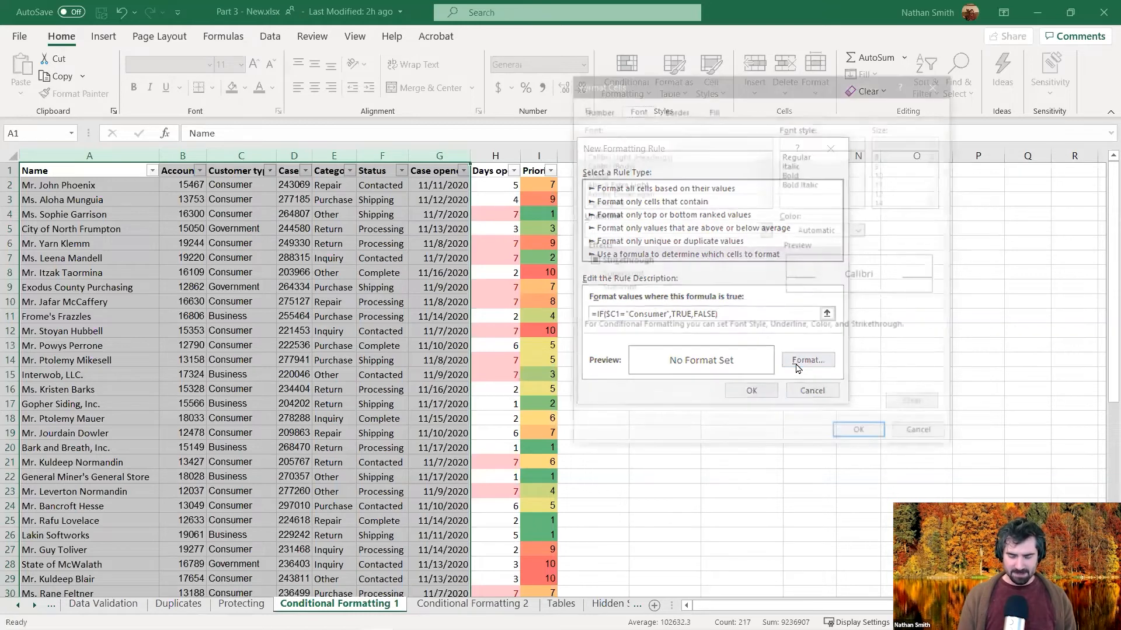
left_click(596, 110)
left_click(636, 109)
left_click(674, 111)
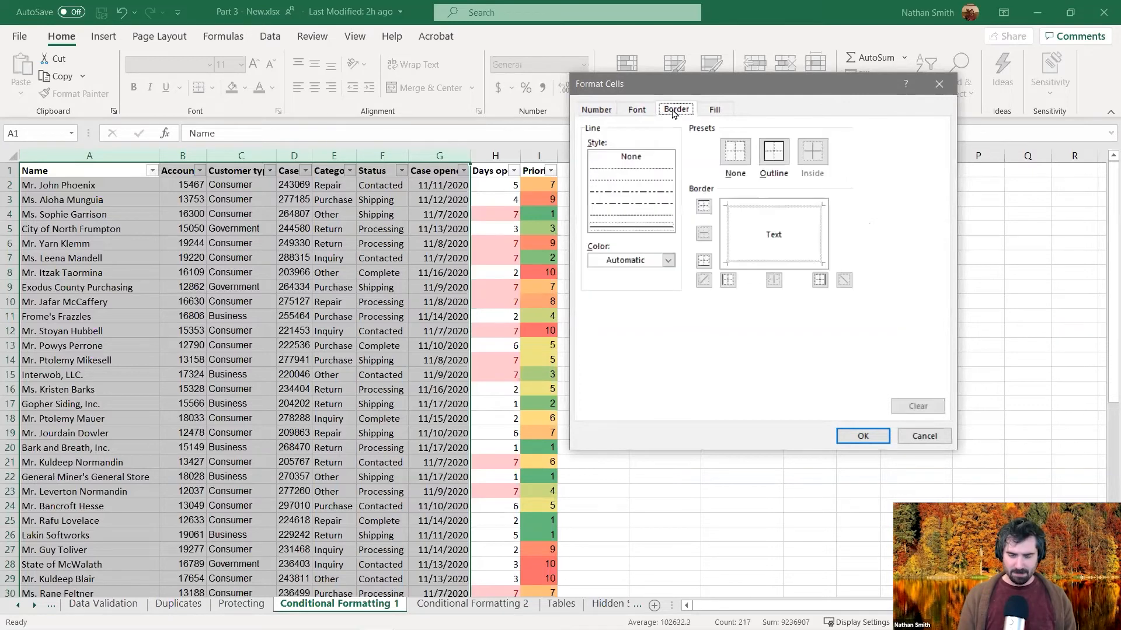
left_click(641, 110)
left_click(611, 111)
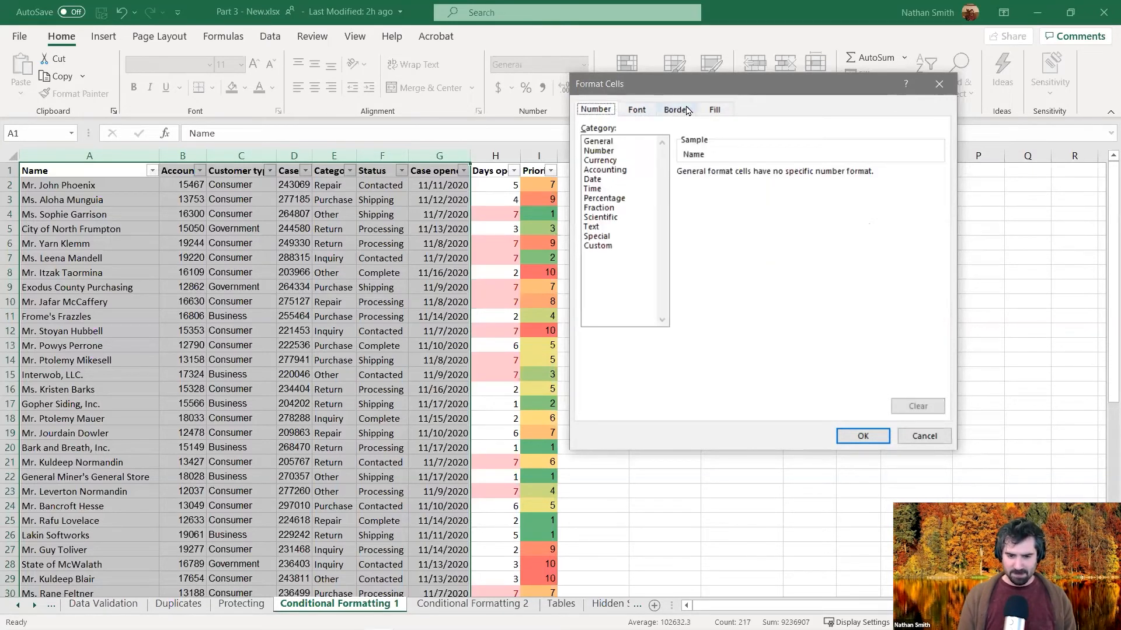
left_click(714, 110)
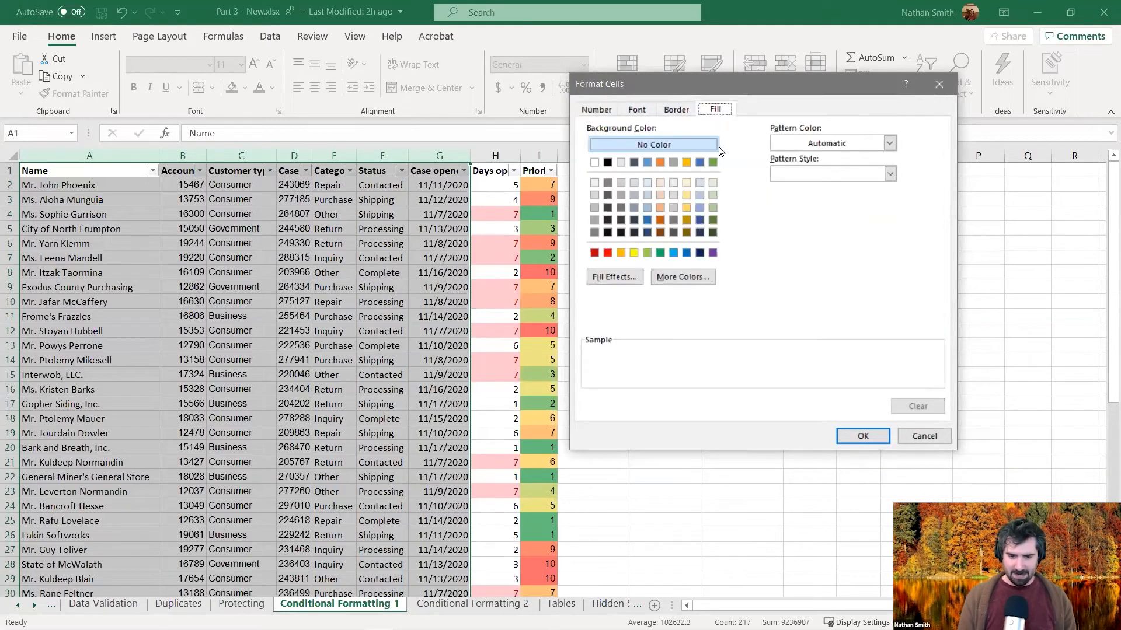
left_click(685, 187)
left_click(713, 113)
left_click(688, 185)
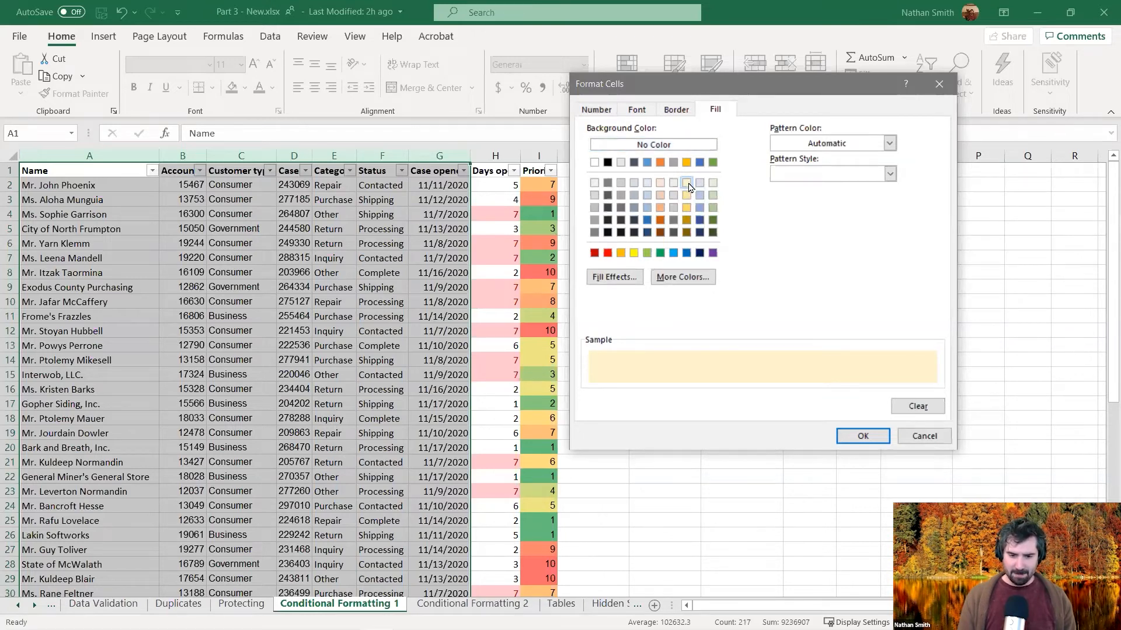
left_click(863, 436)
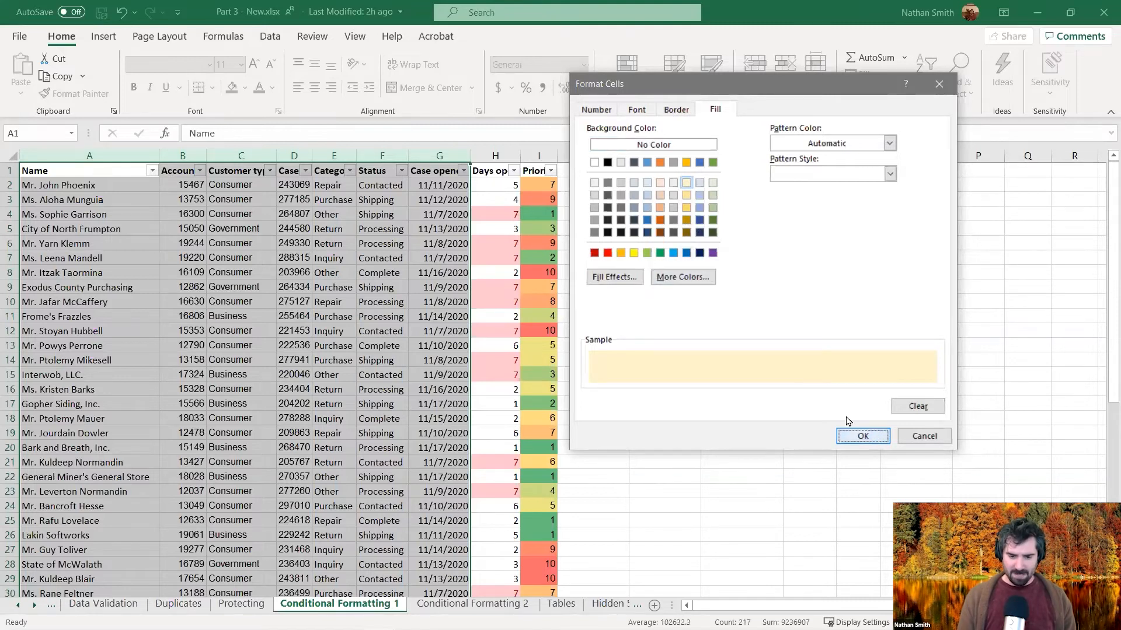
left_click(769, 394)
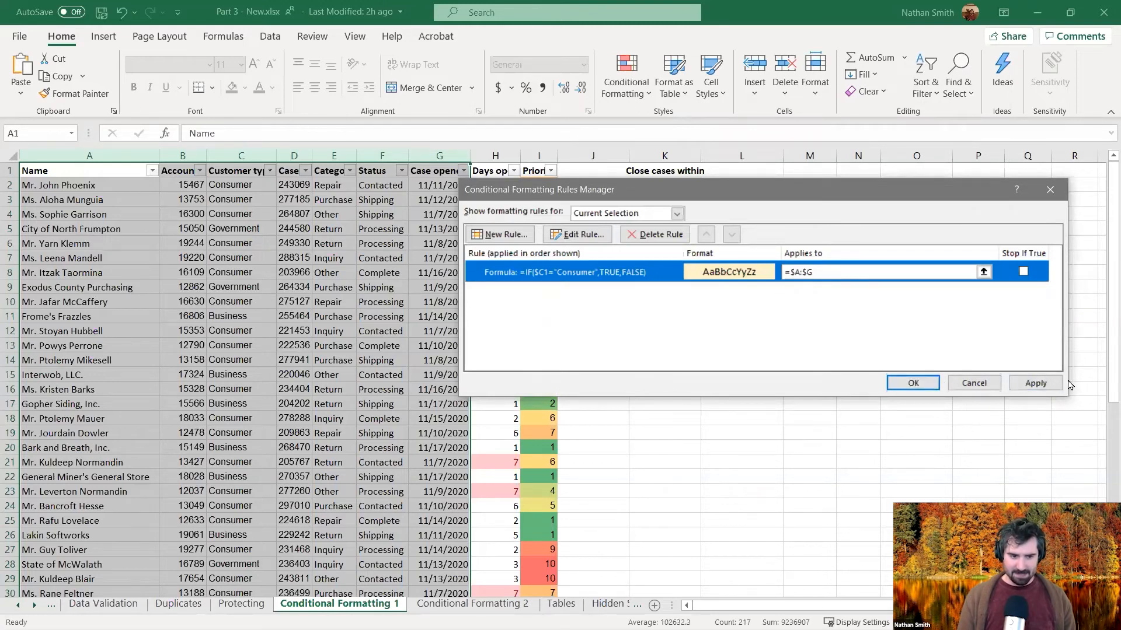
left_click(1033, 383)
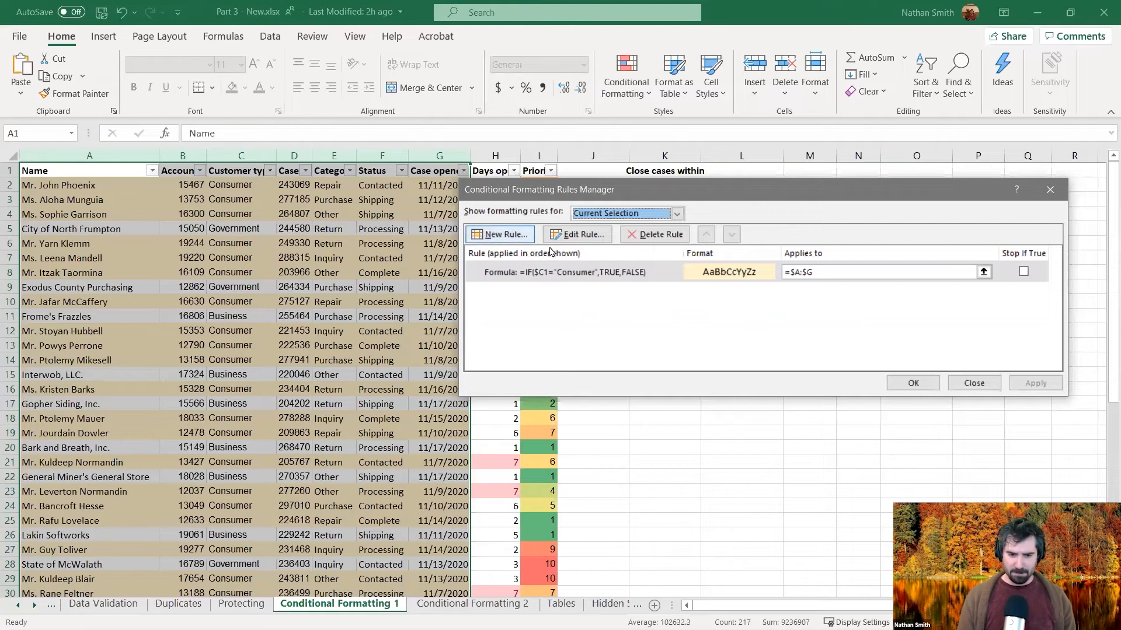
Step: Start another formula-based formatting rule for columns A:G and paste in the copied Consumer formula
left_click(515, 234)
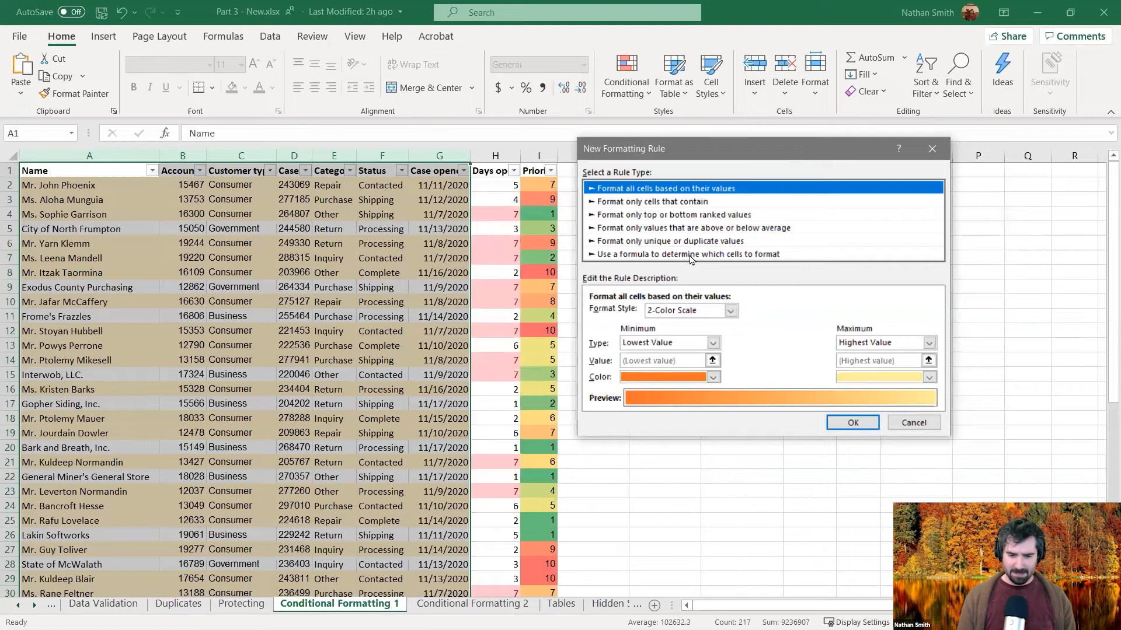
left_click(690, 255)
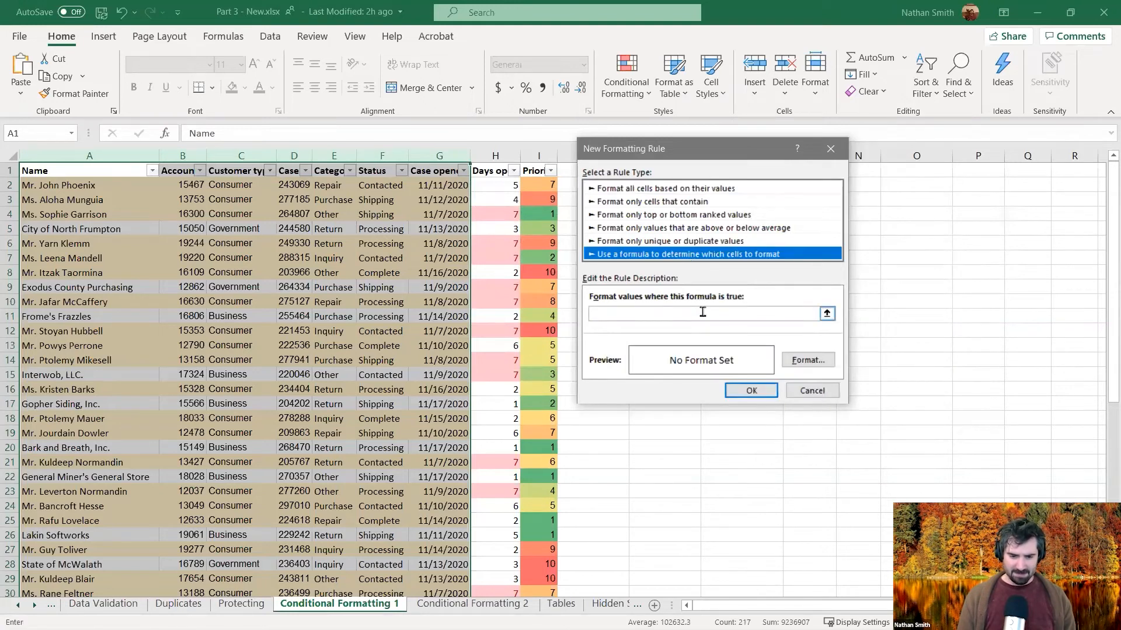
left_click(664, 312)
right_click(642, 315)
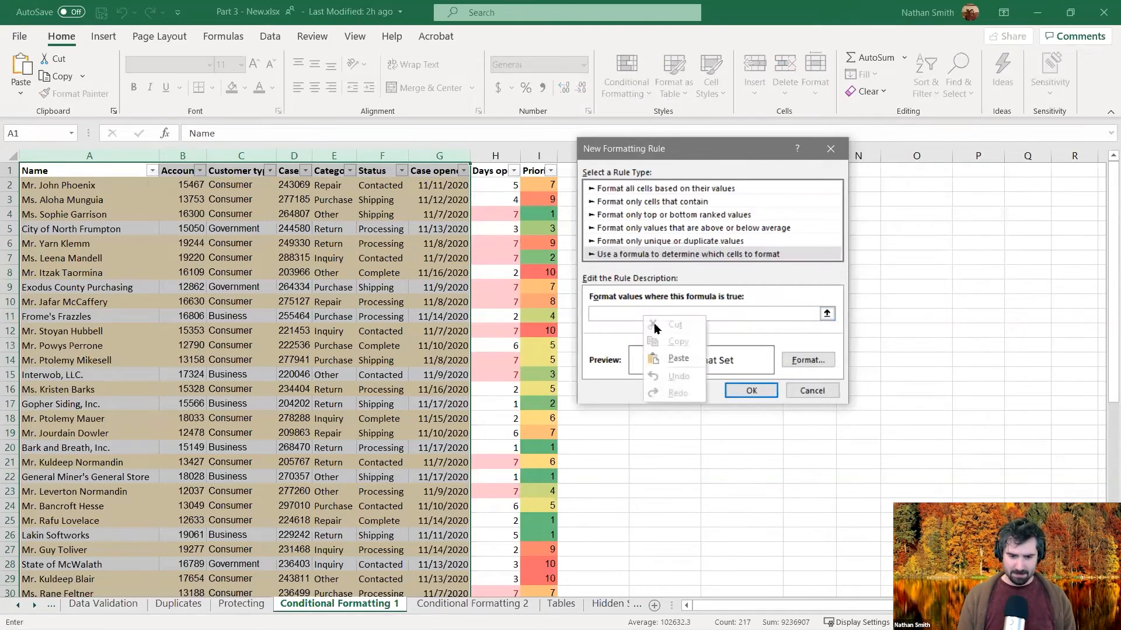
left_click(656, 359)
Step: Change the customer type in the pasted rule formula so it reads =IF($C1="Government",TRUE,FALSE)
left_click(658, 314)
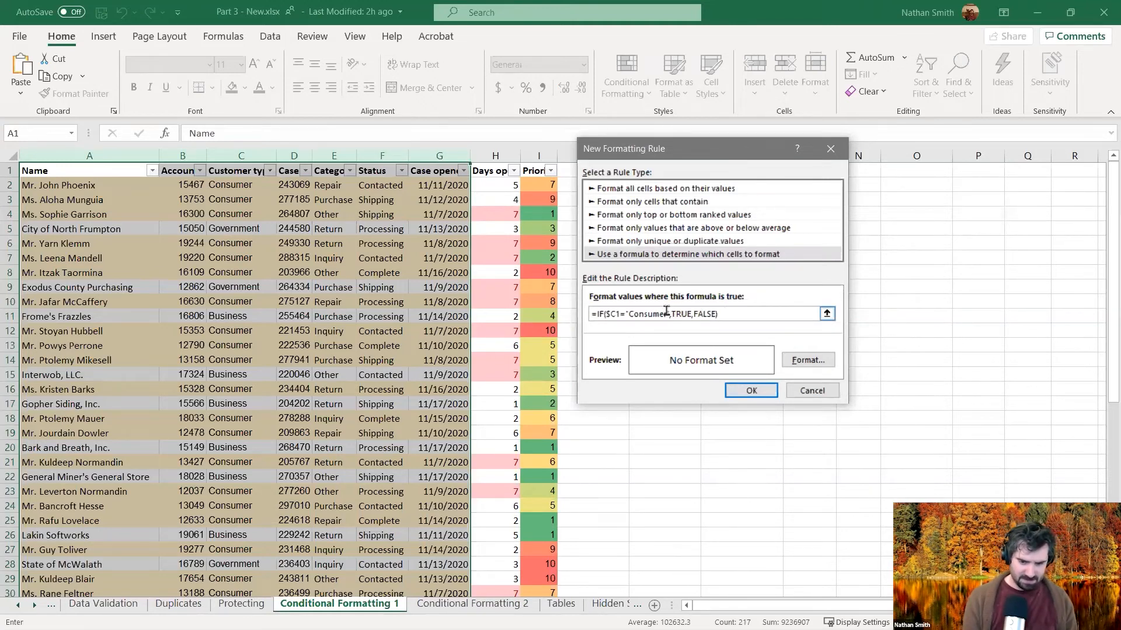
key("BackSpace")
key("BackSpace")
key("BackSpace")
key("BackSpace")
key("BackSpace")
key("BackSpace")
key("BackSpace")
key("BackSpace")
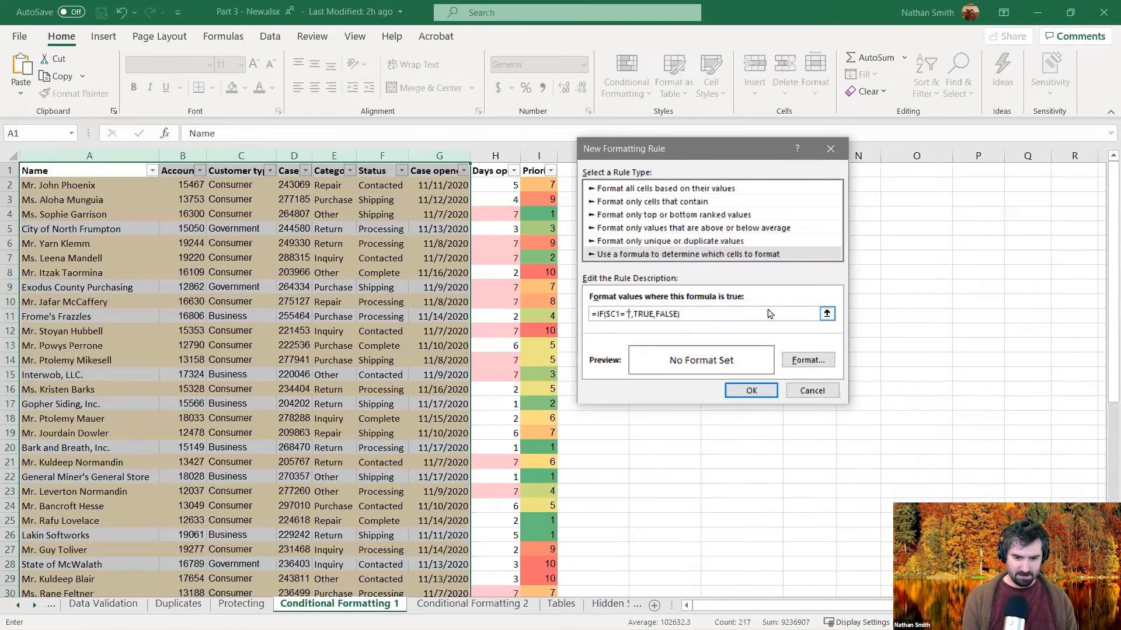
type("Governm")
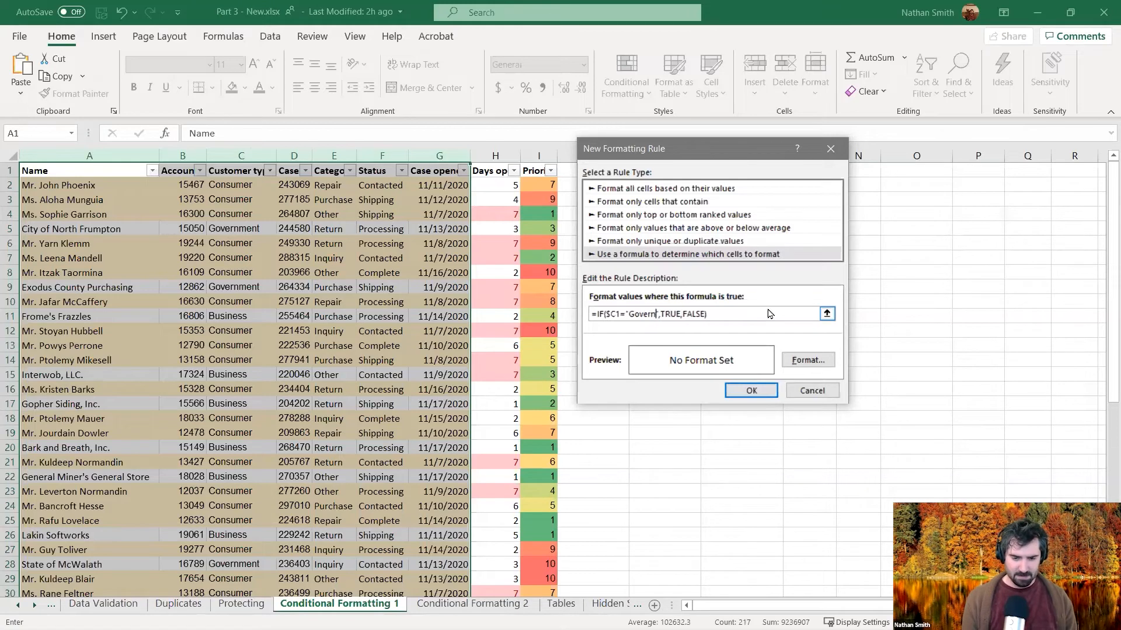
type("ent")
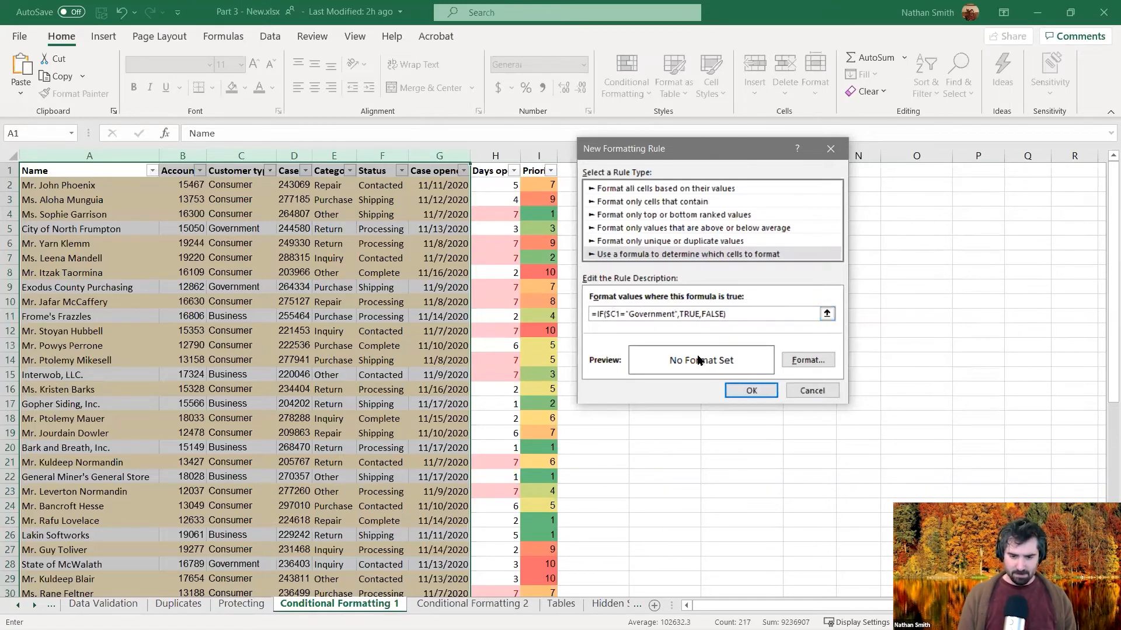
Step: Give the Government rule the lightest blue background fill and apply it to columns A:G
left_click(808, 362)
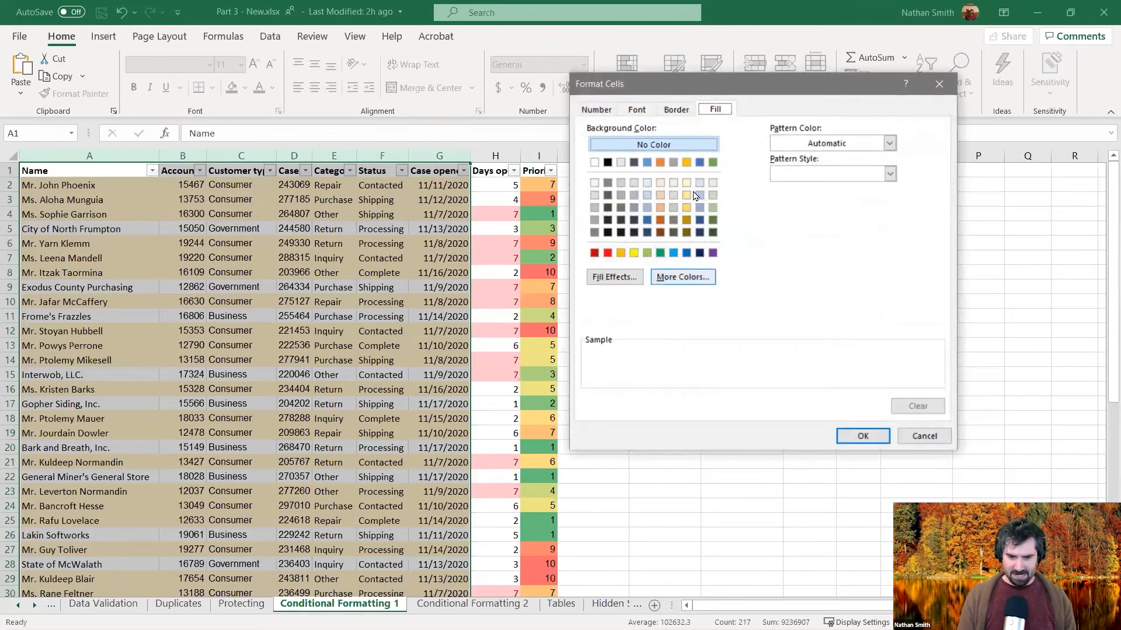
left_click(648, 196)
left_click(647, 183)
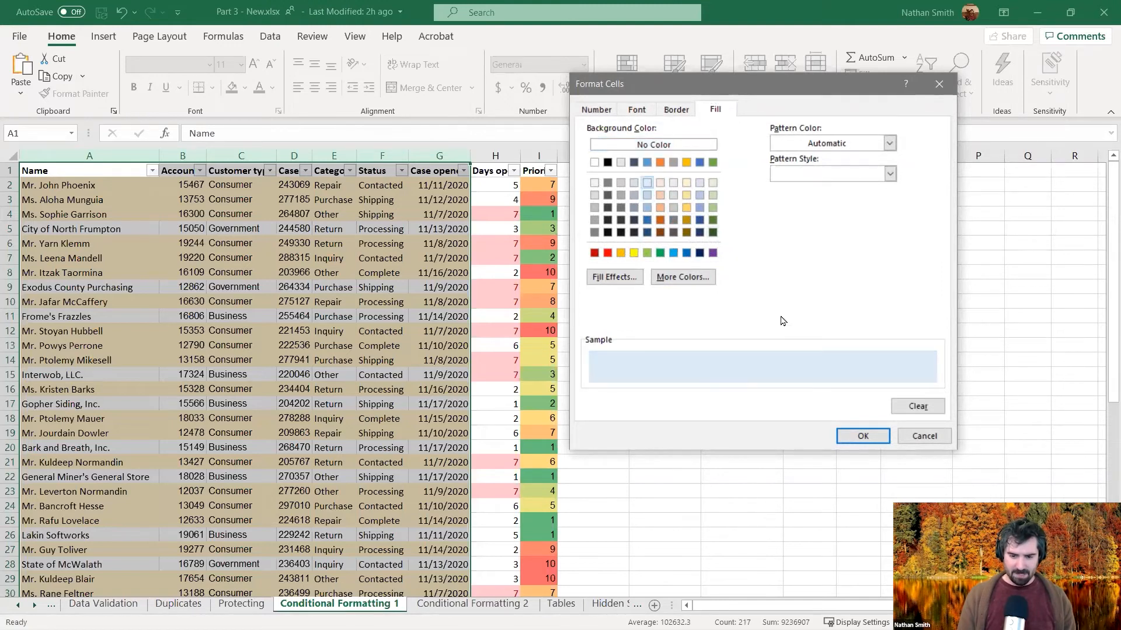
left_click(876, 435)
left_click(752, 391)
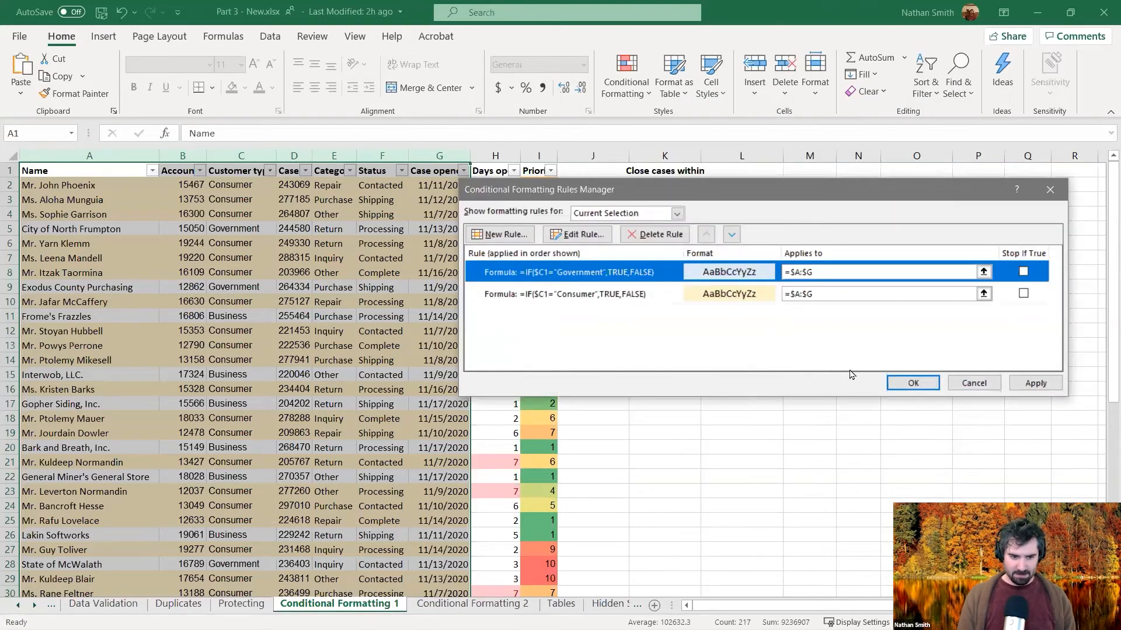
left_click(1035, 383)
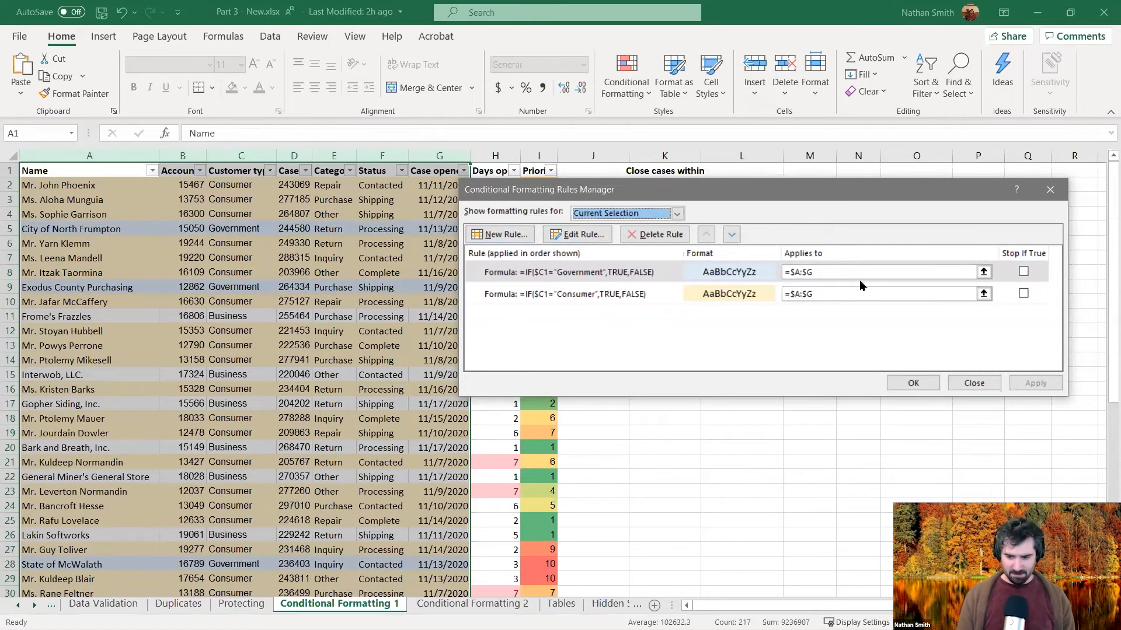
Step: Add a third formula-based formatting rule for columns A:G, pasting the copied Consumer formula as its starting point
left_click(522, 239)
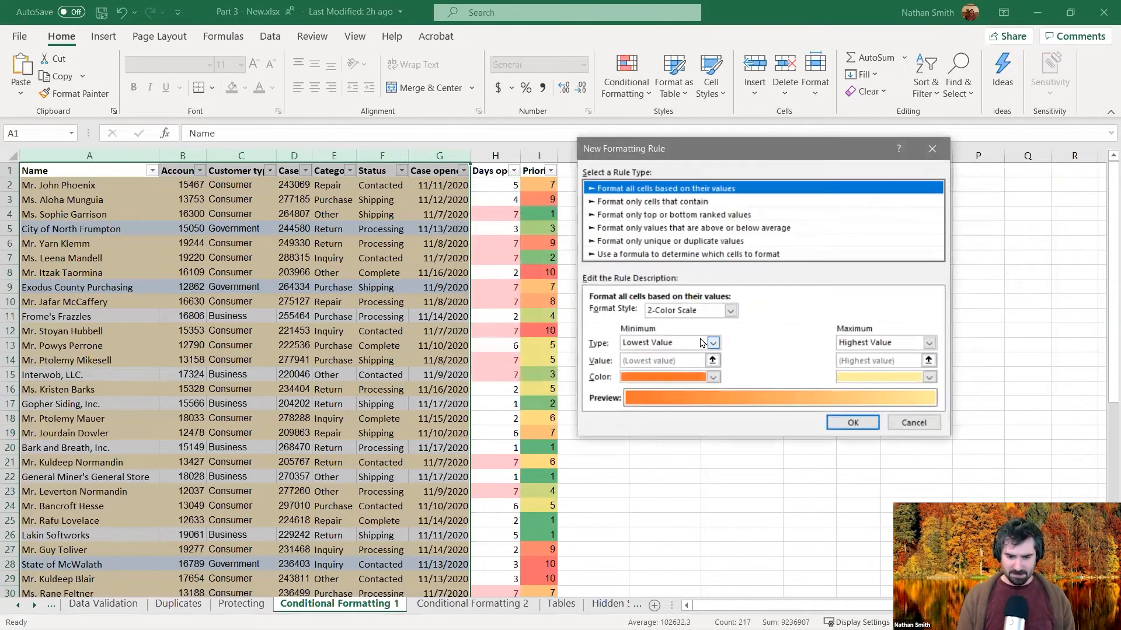
left_click(712, 255)
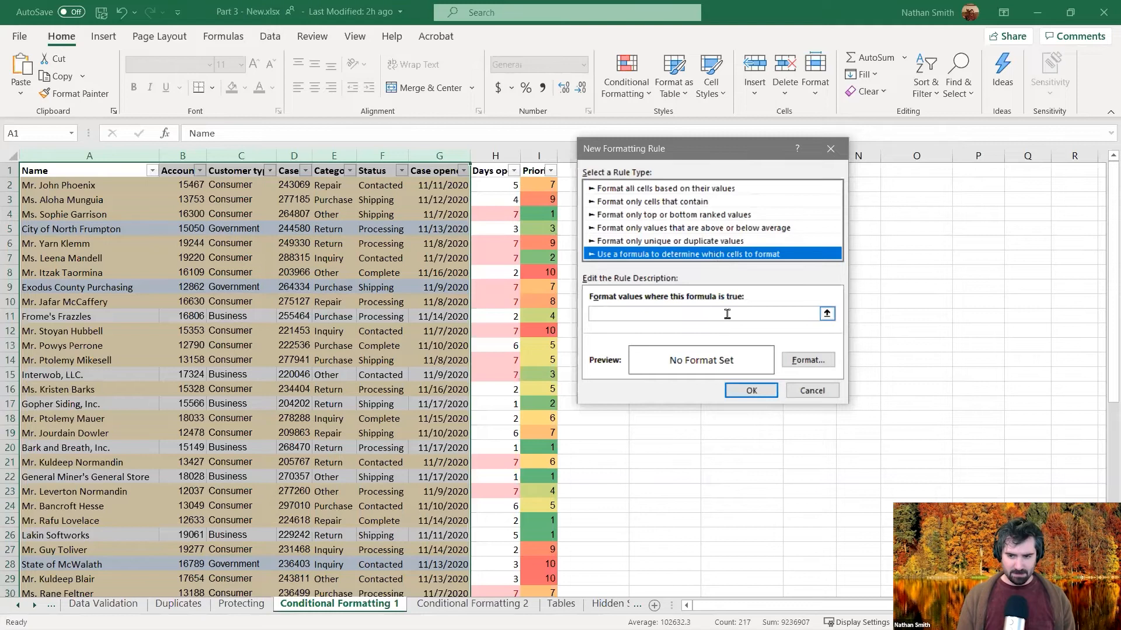
left_click(726, 314)
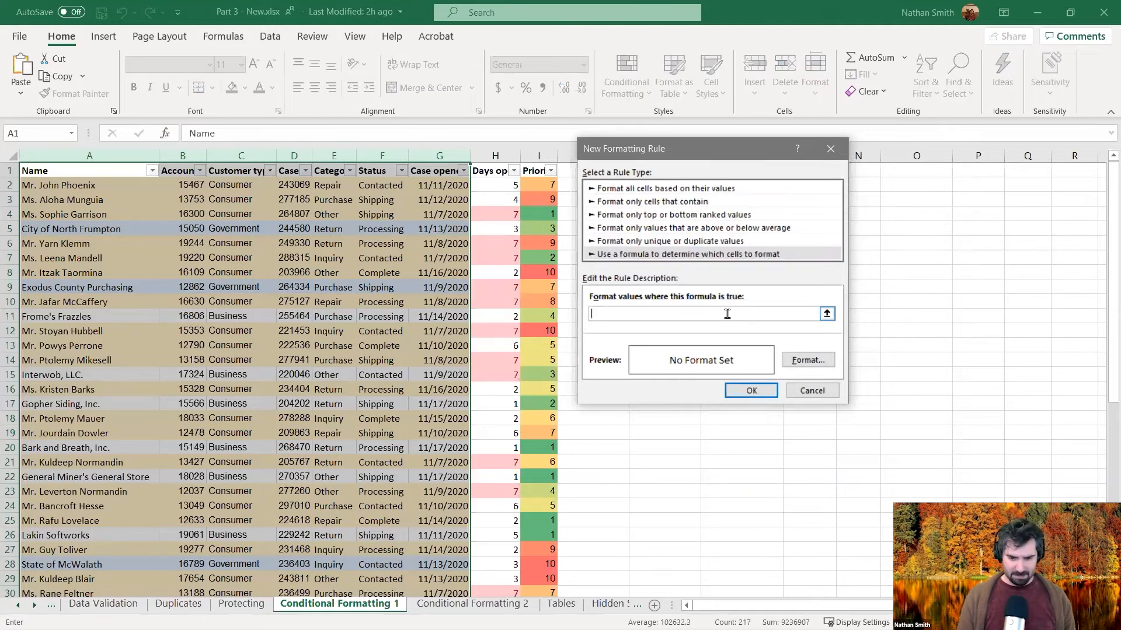
right_click(680, 313)
left_click(703, 357)
left_click(656, 316)
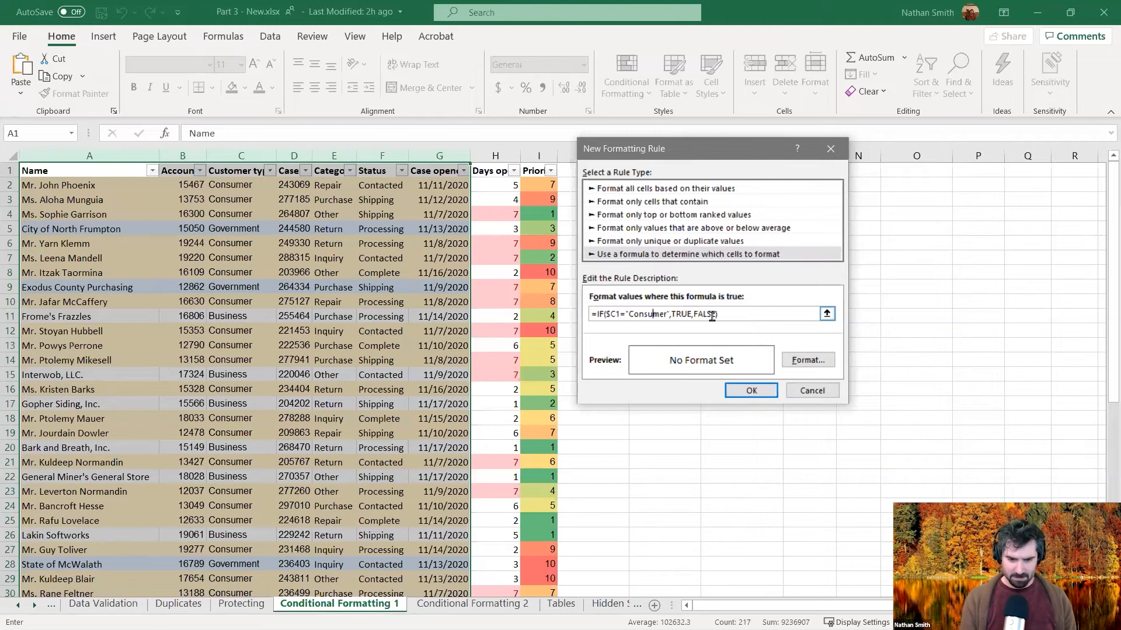
key("Delete")
key("Delete")
key("Delete")
key("BackSpace")
key("BackSpace")
key("BackSpace")
key("BackSpace")
key("BackSpace")
type("Govern")
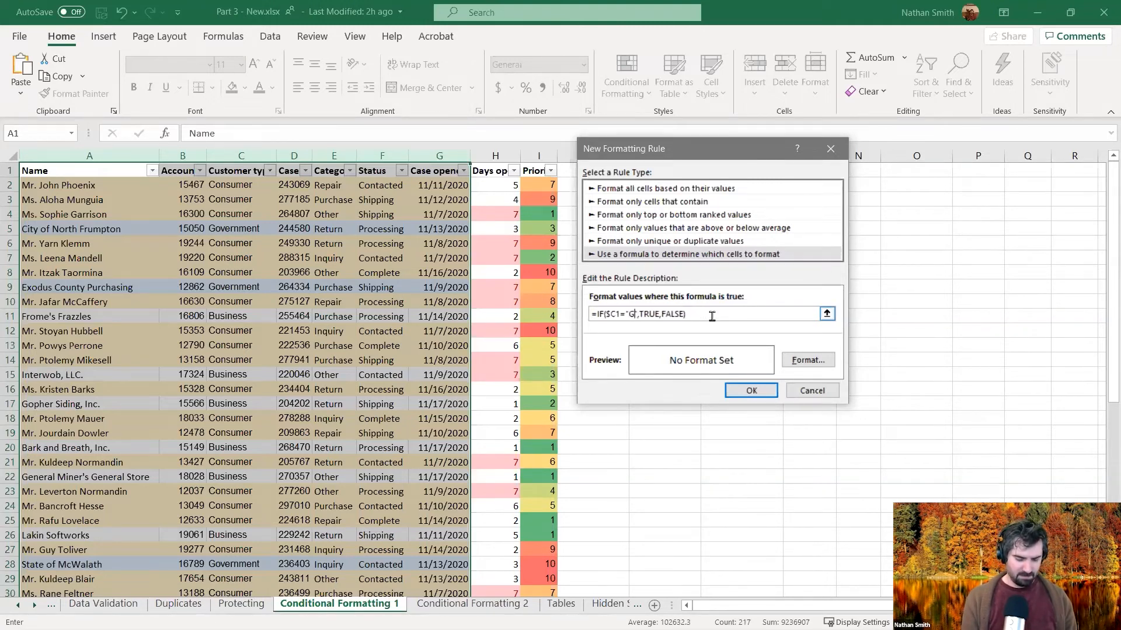
type("ment")
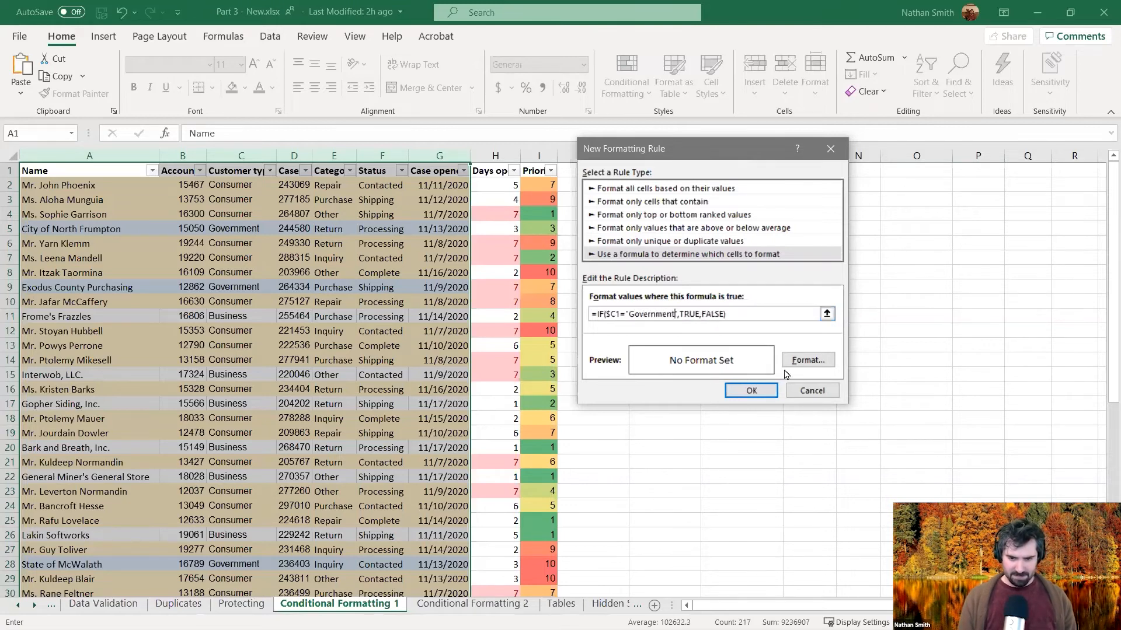
left_click(808, 360)
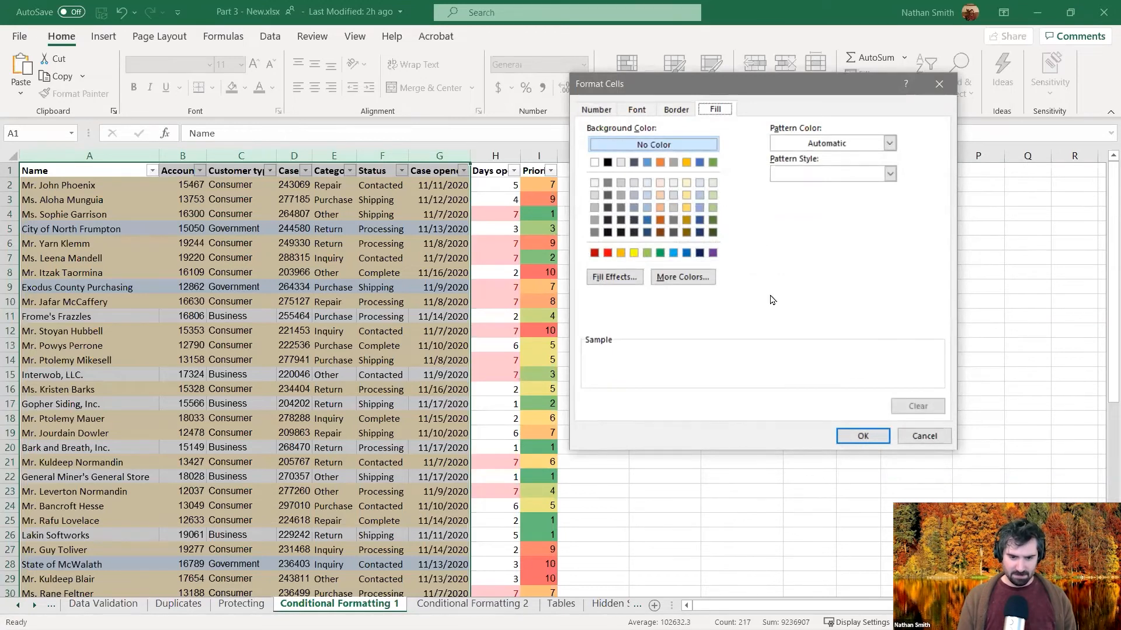
left_click(924, 435)
Step: Change the customer type in the third rule's formula so it reads =IF($C1="Business",TRUE,FALSE)
left_click(738, 316)
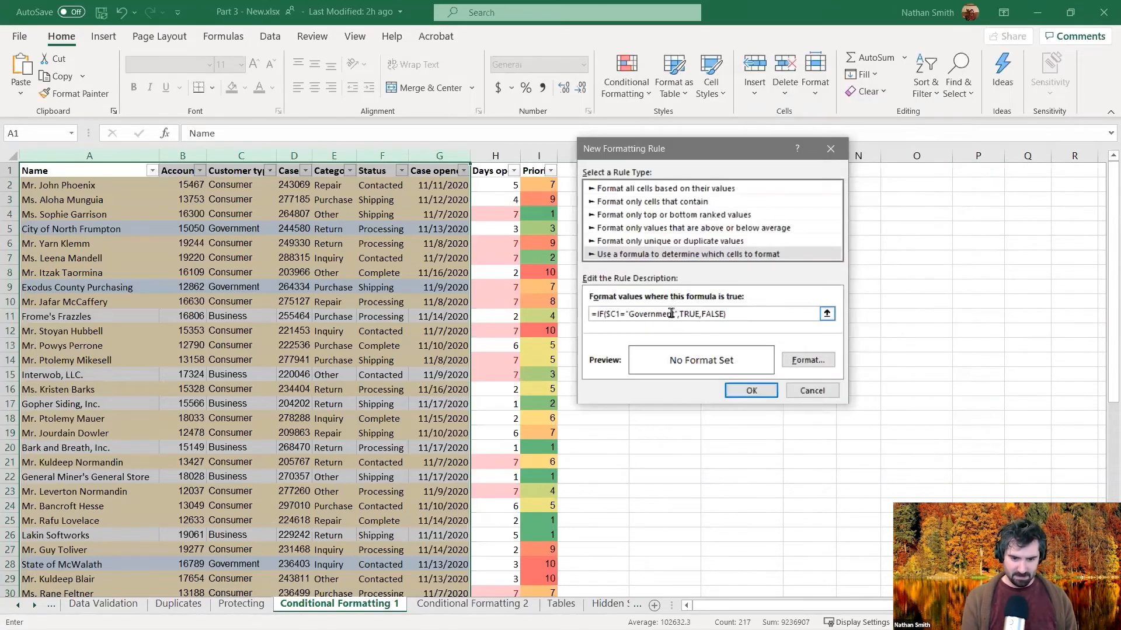
key("BackSpace")
key("BackSpace")
key("BackSpace")
key("BackSpace")
key("BackSpace")
key("BackSpace")
key("BackSpace")
key("BackSpace")
key("BackSpace")
key("BackSpace")
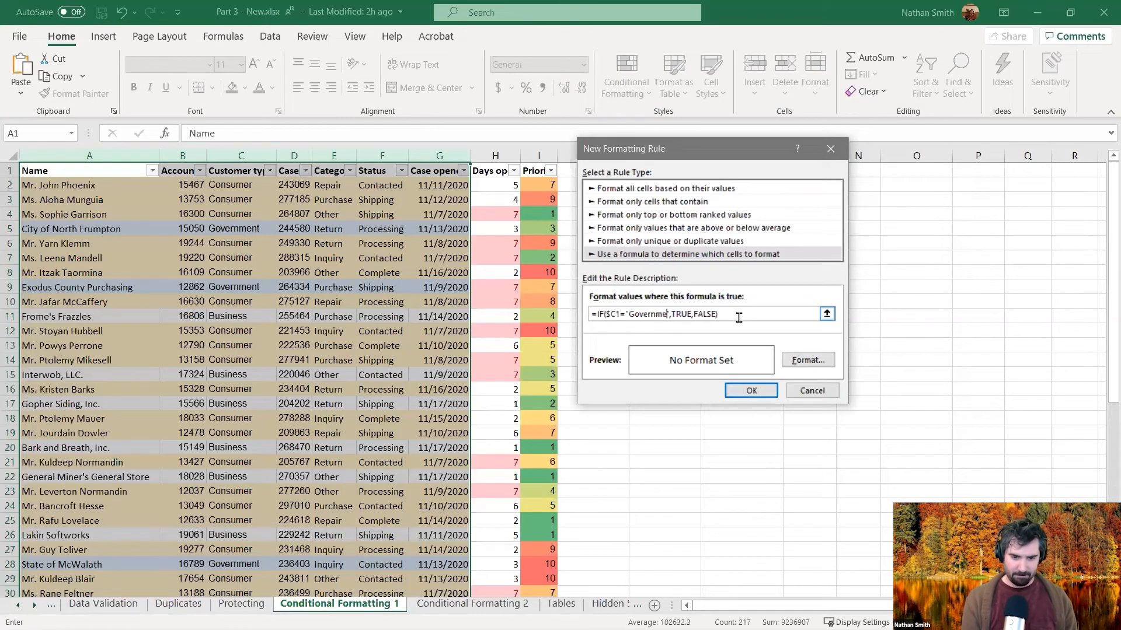
type("B")
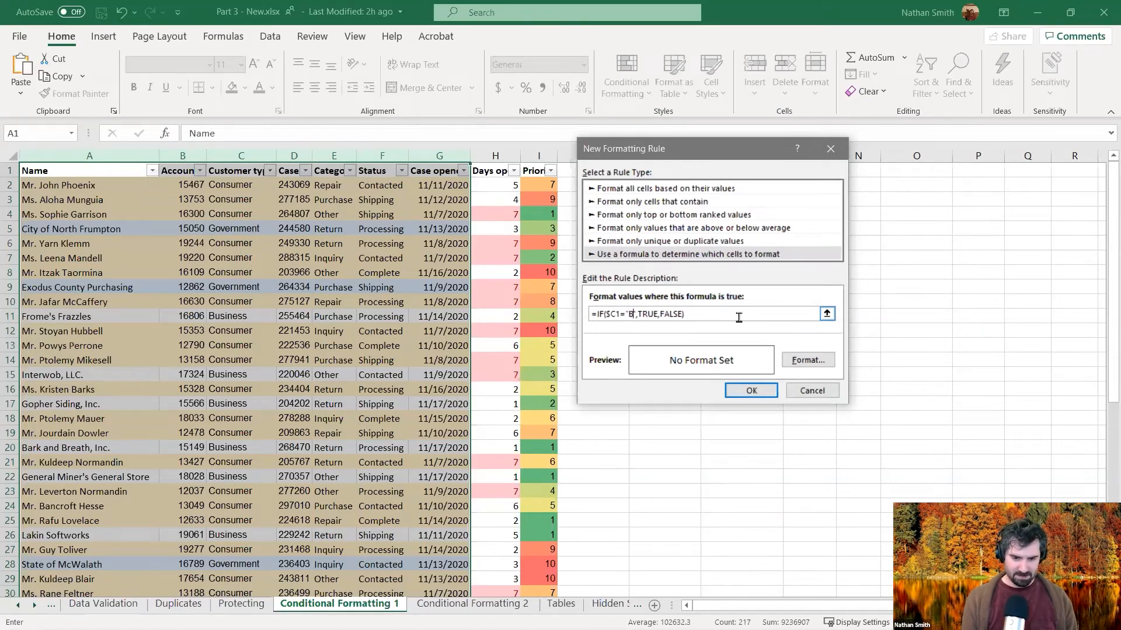
type("usiness")
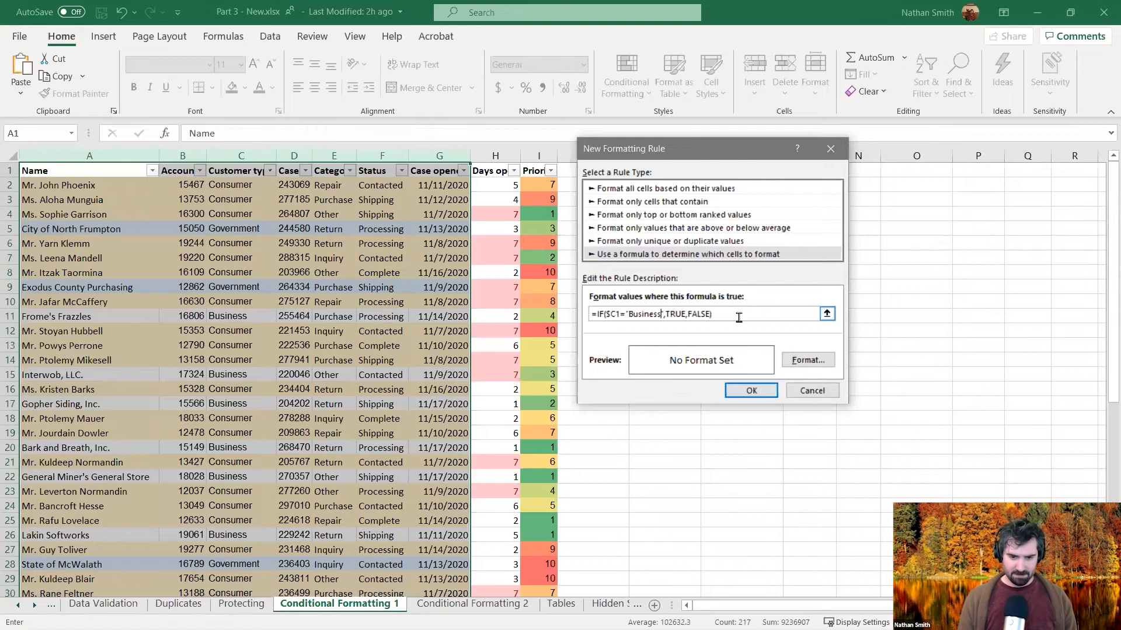
Step: Give the Business rule the lightest green background fill, apply it to columns A:G, and close the rules manager
left_click(808, 361)
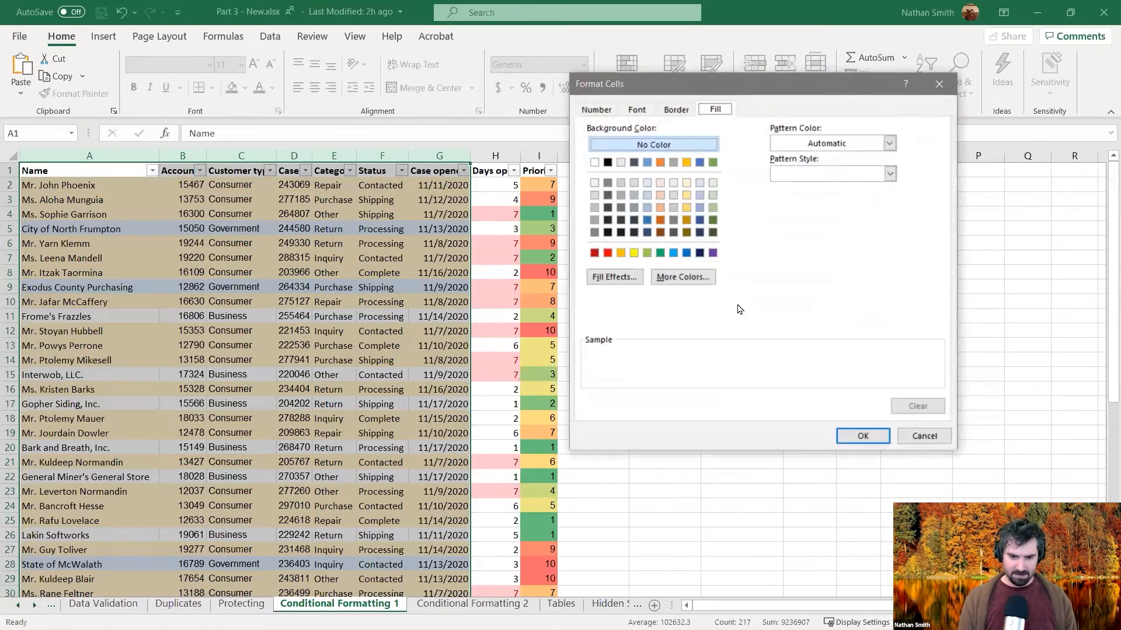
left_click(714, 183)
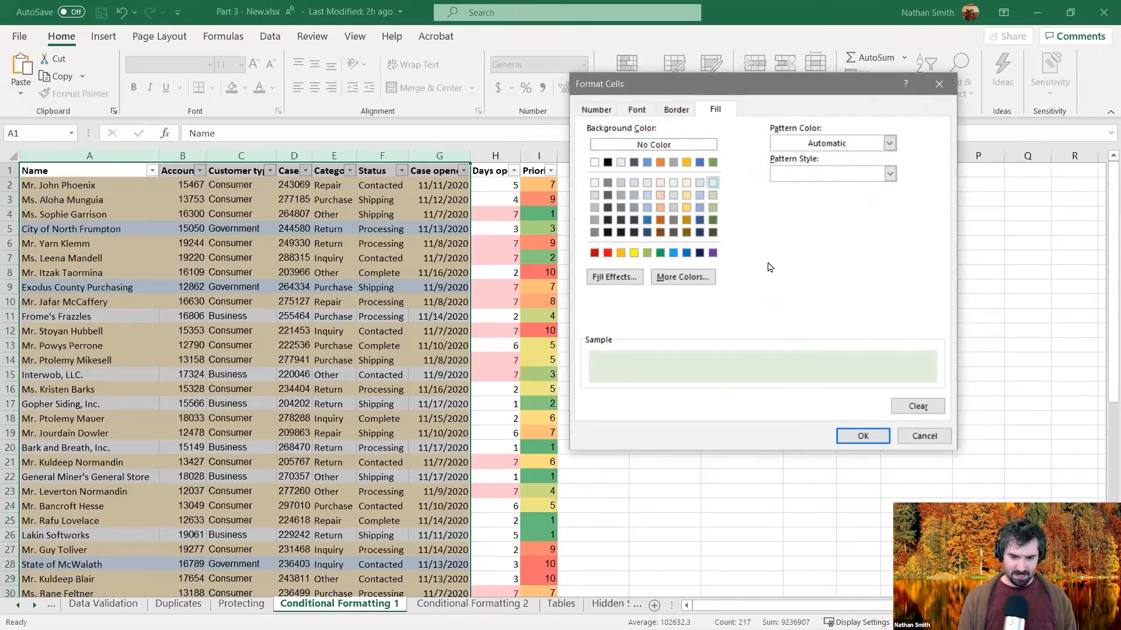
left_click(874, 435)
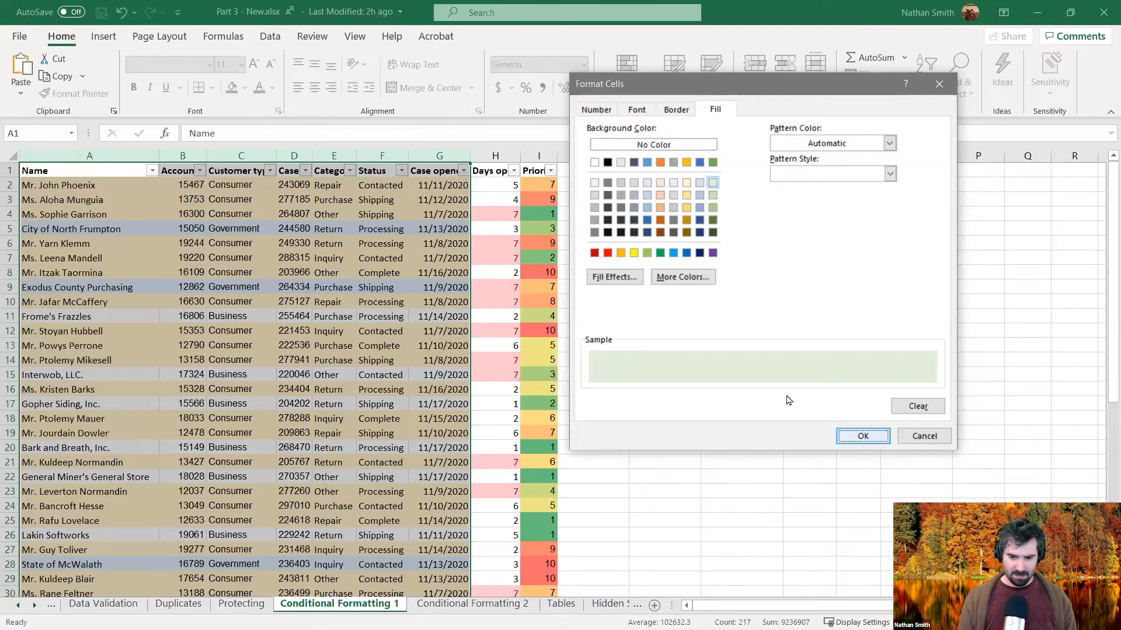
left_click(762, 394)
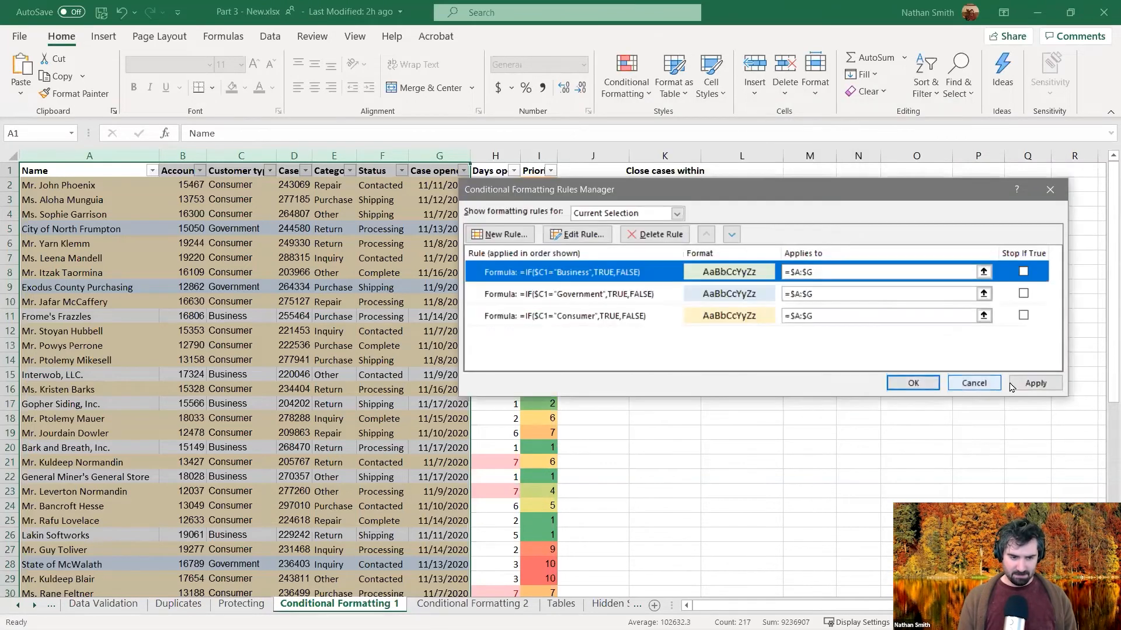
left_click(1041, 389)
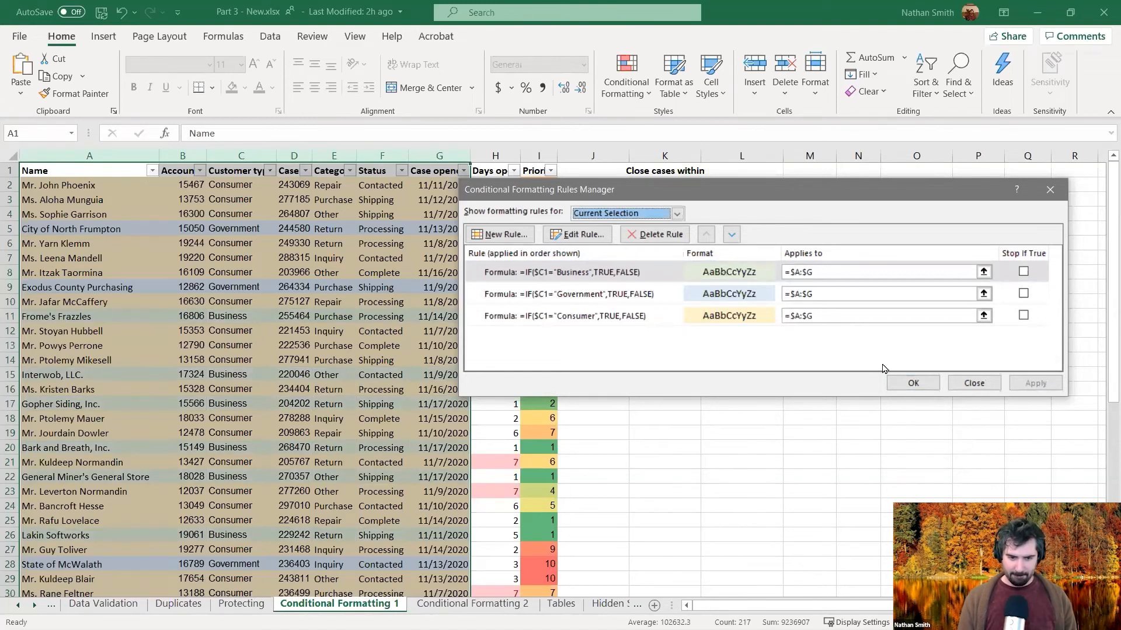
left_click(912, 383)
left_click(336, 332)
left_click(334, 284)
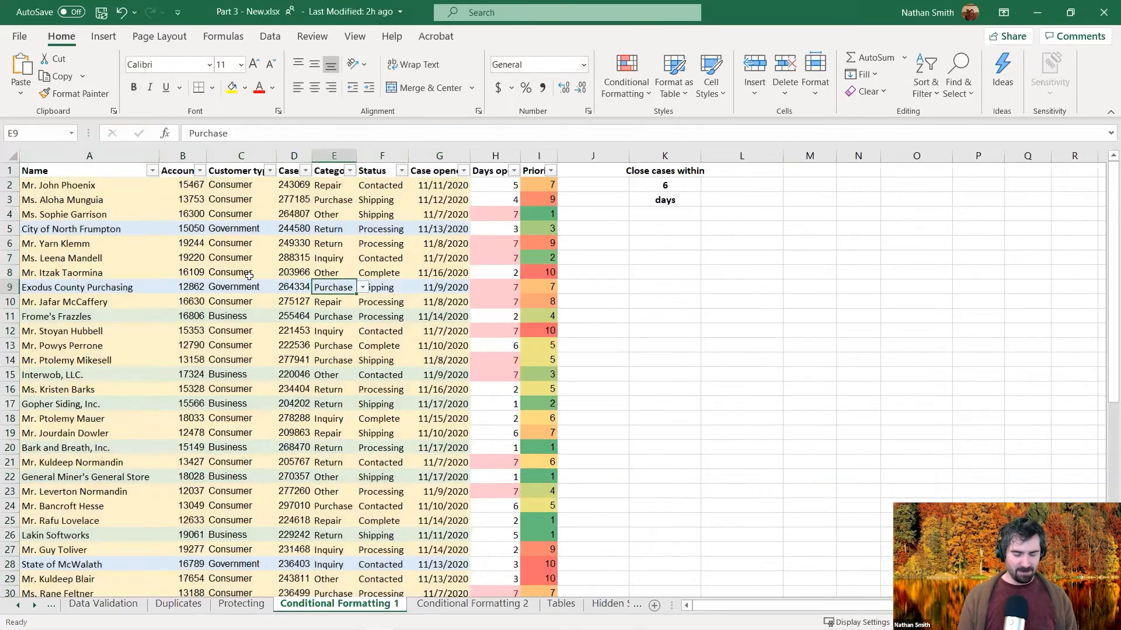
left_click(249, 275)
left_click(209, 224)
left_click(171, 202)
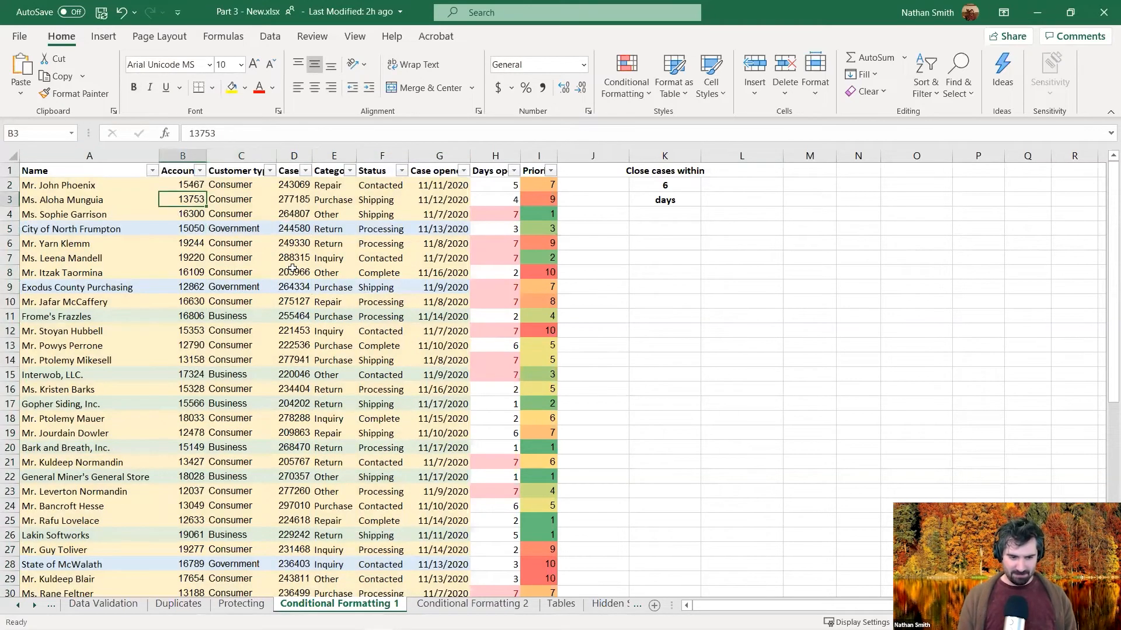
Step: Set the customer type in cell C12 to Government to test the row coloring
left_click(251, 333)
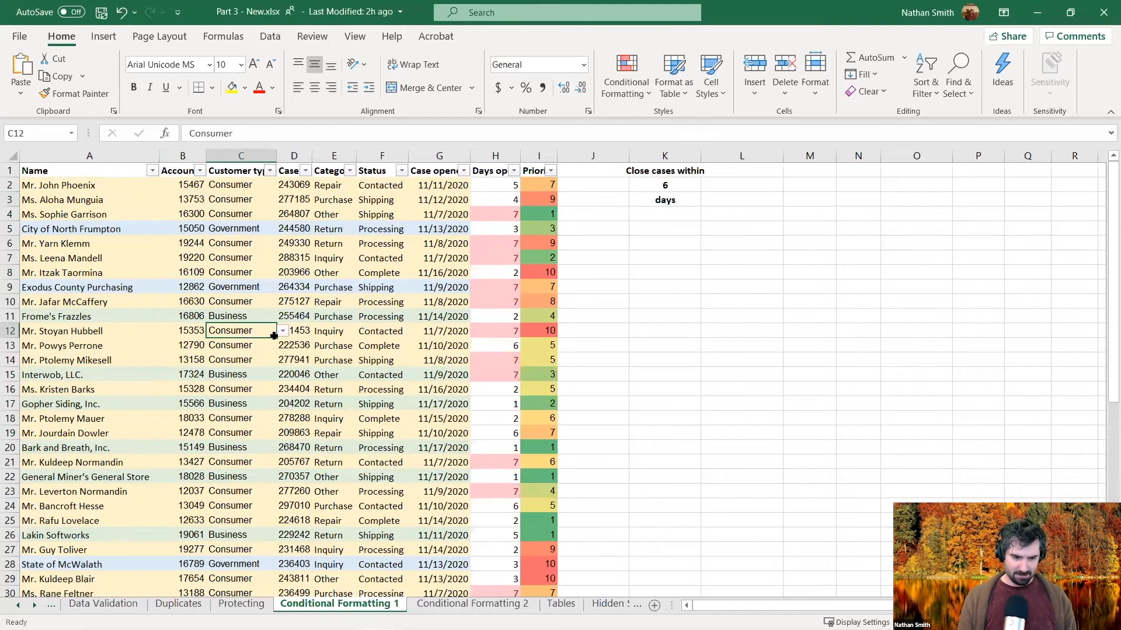
left_click(283, 331)
left_click(257, 363)
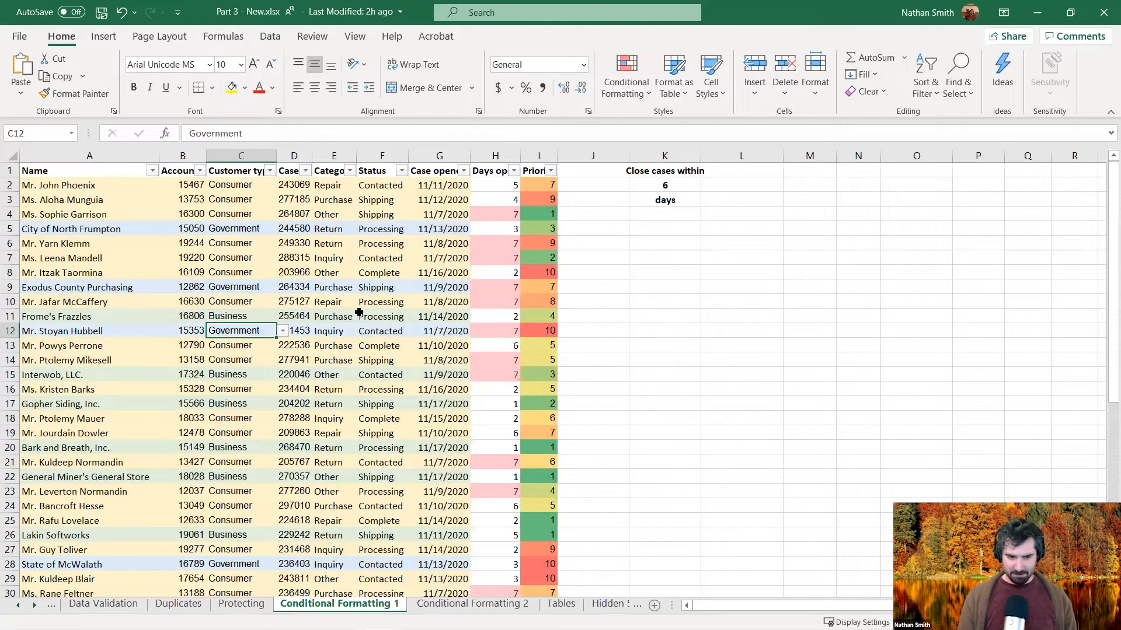
Step: Review the customer-type formatting rules that apply to header cell C1 in the rules manager, then close it
left_click(240, 258)
left_click(237, 214)
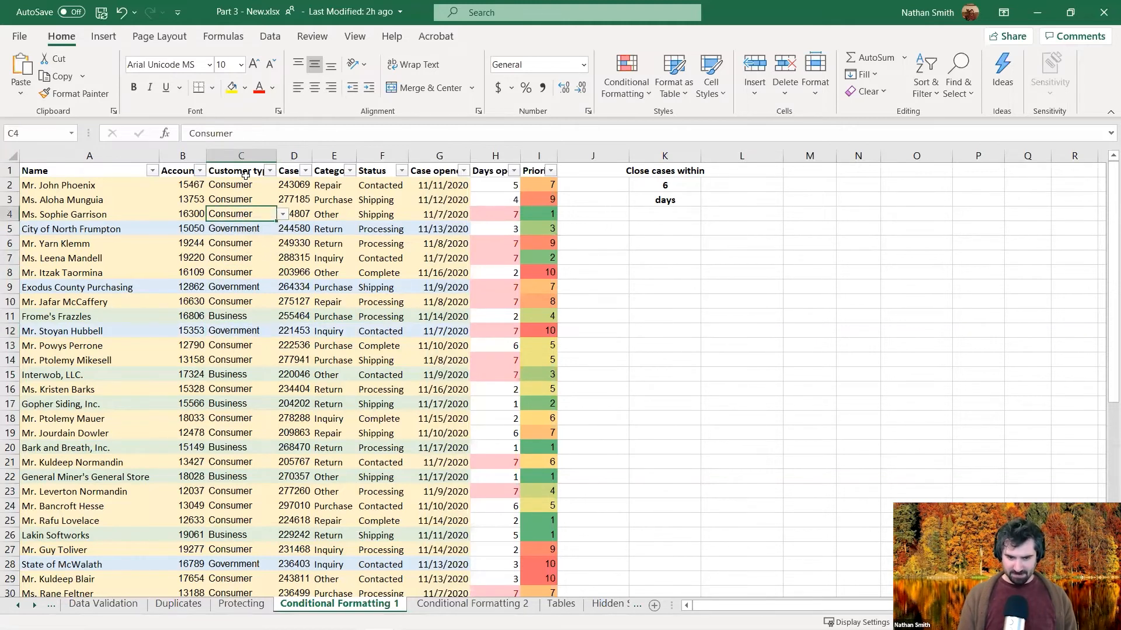
left_click(245, 175)
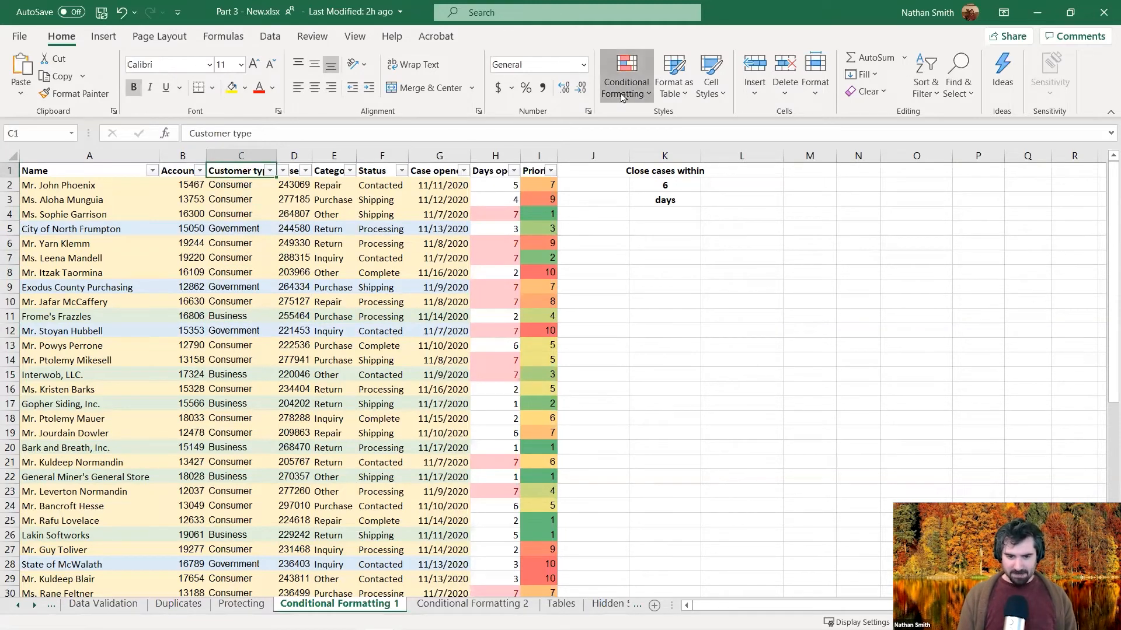
left_click(656, 304)
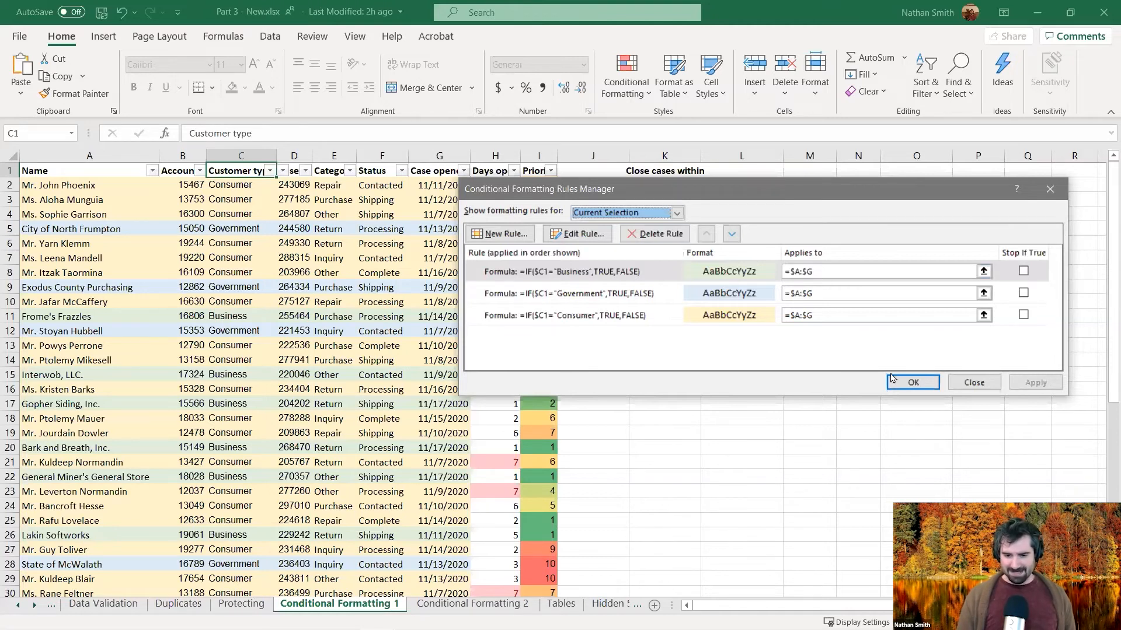
left_click(914, 384)
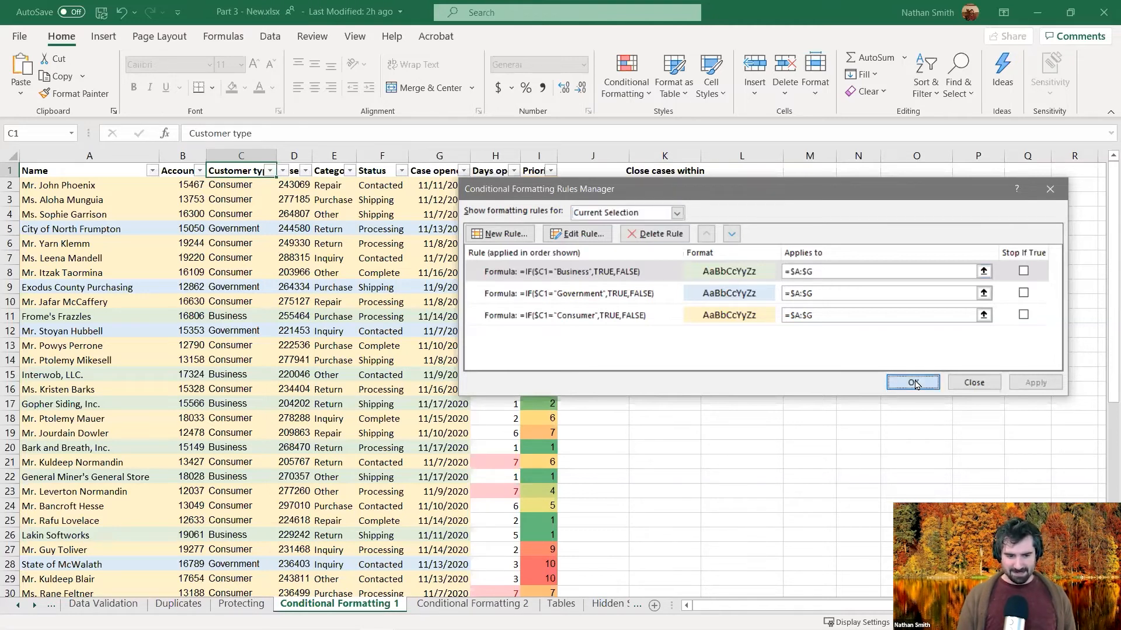
Step: Examine the row coloring by customer type down the case list and the customer type choices for cell C3
left_click(238, 372)
left_click(241, 390)
left_click(242, 418)
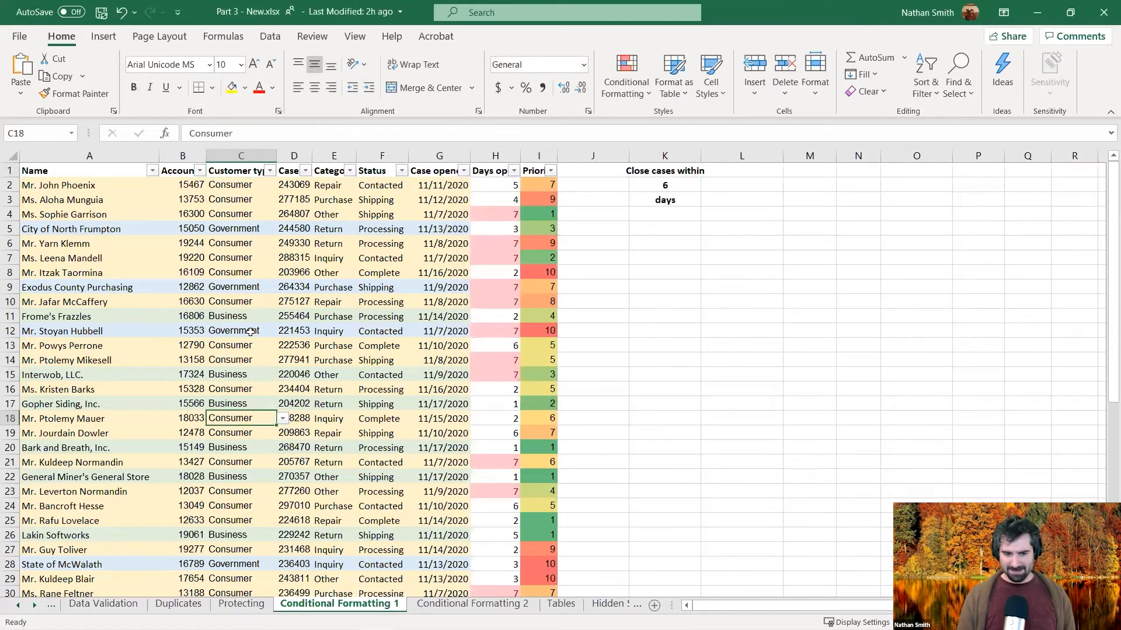
scroll(260, 396, "down", 2)
scroll(261, 396, "up", 2)
left_click(256, 199)
left_click(282, 200)
left_click(265, 277)
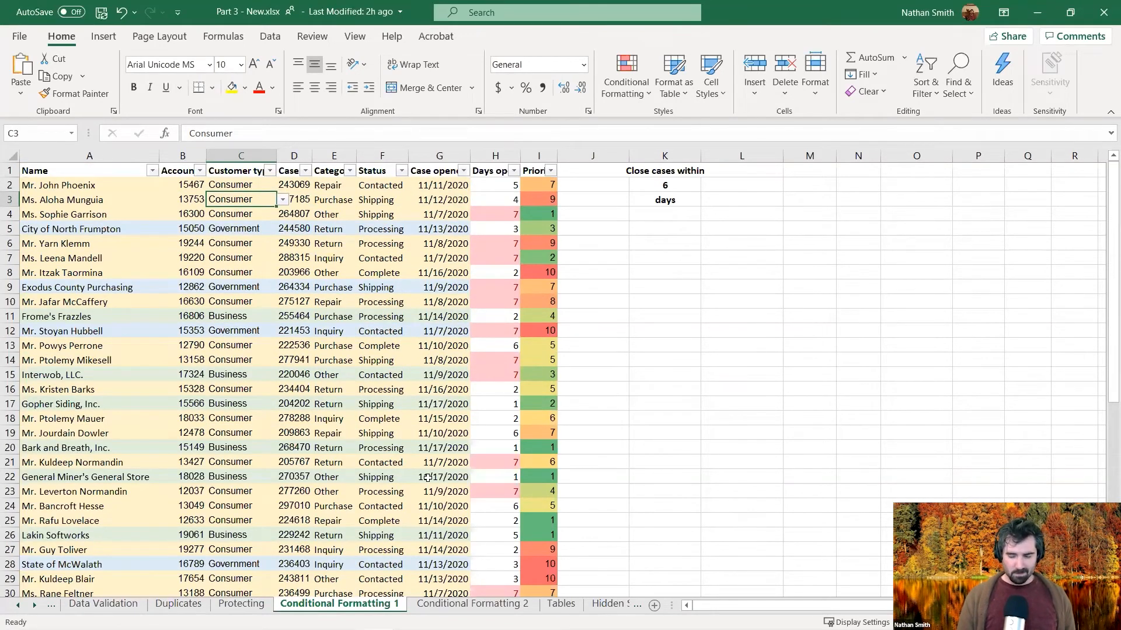
Step: Go to the Conditional Formatting 2 sheet to view its quarterly figures
left_click(490, 607)
left_click(369, 609)
left_click(443, 607)
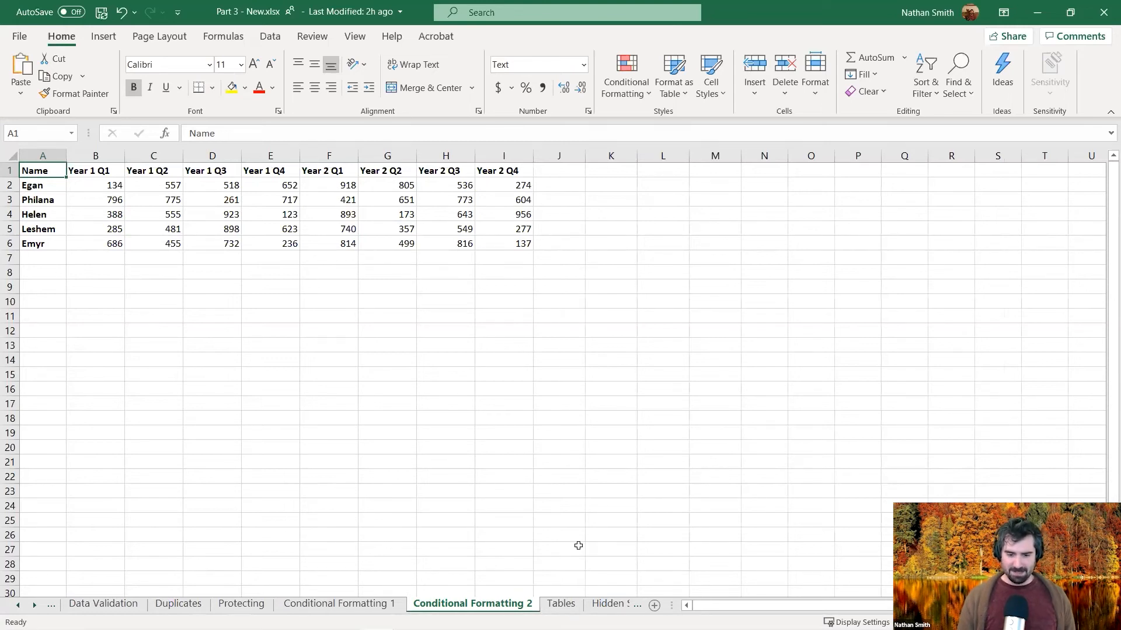
Step: Open the Tables sheet and examine its two stacked film lists, Marvel above and Star Wars below
left_click(545, 606)
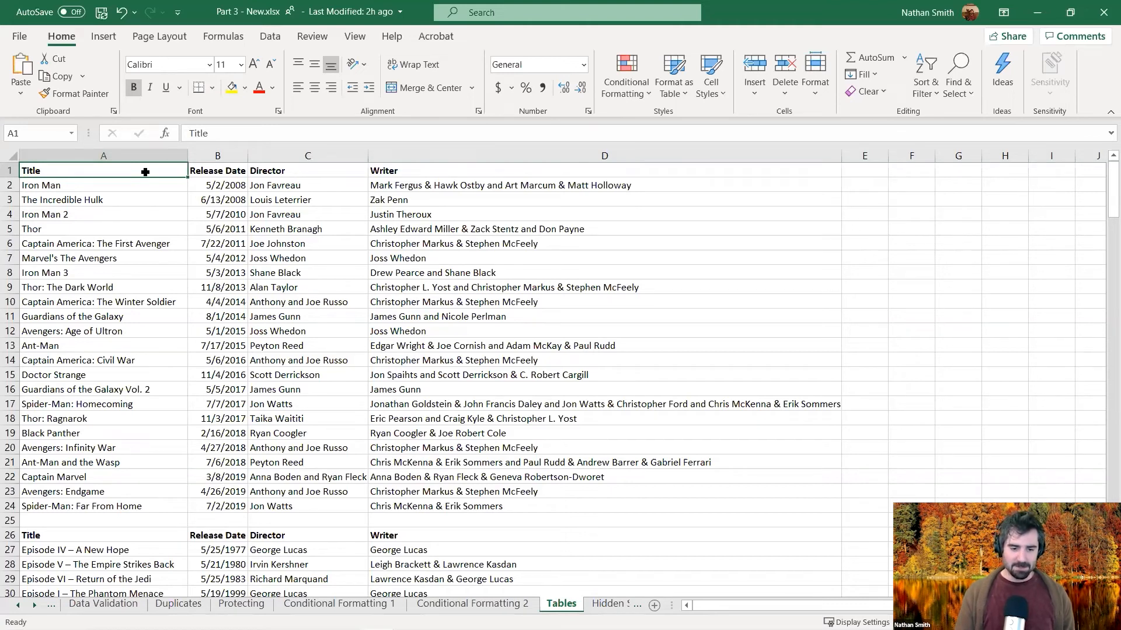
scroll(286, 286, "down", 7)
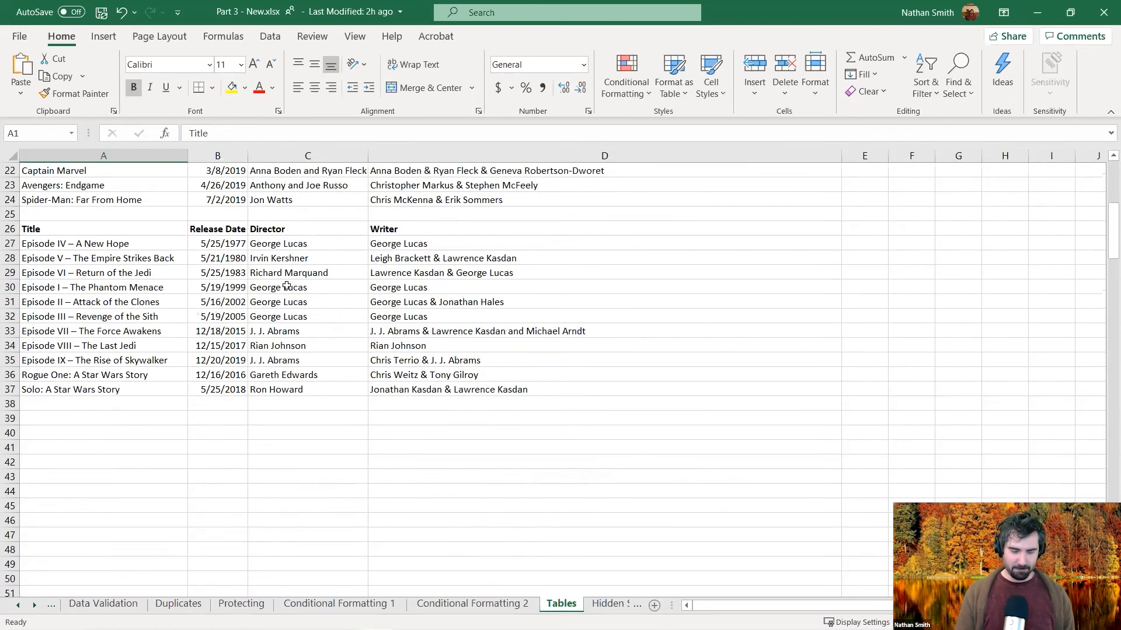
scroll(287, 286, "up", 7)
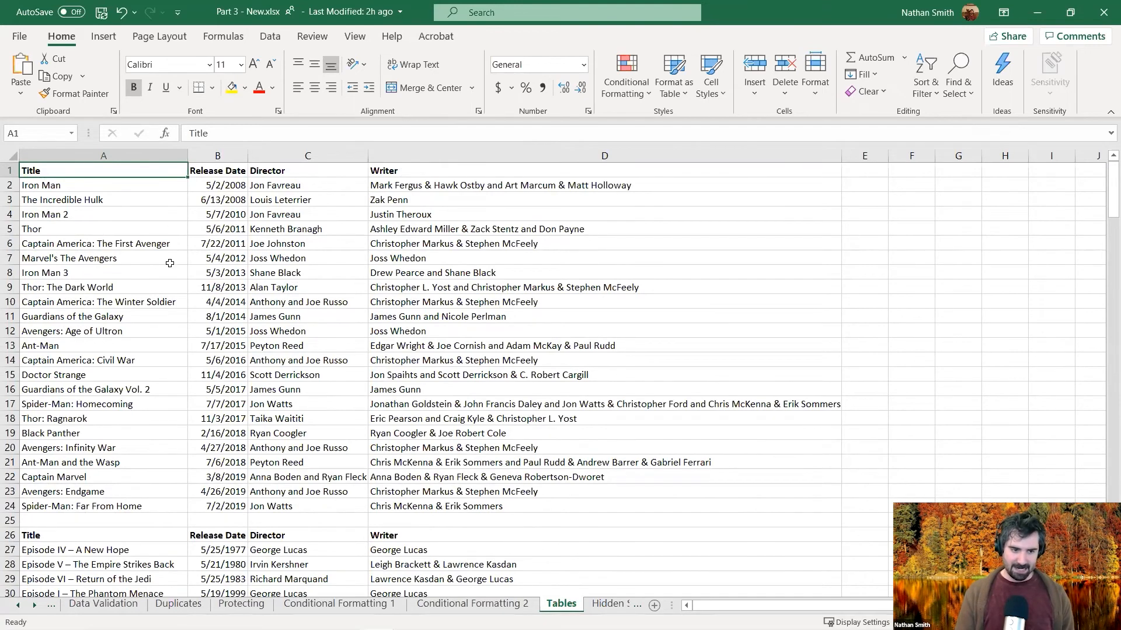
scroll(170, 263, "down", 6)
scroll(133, 243, "up", 6)
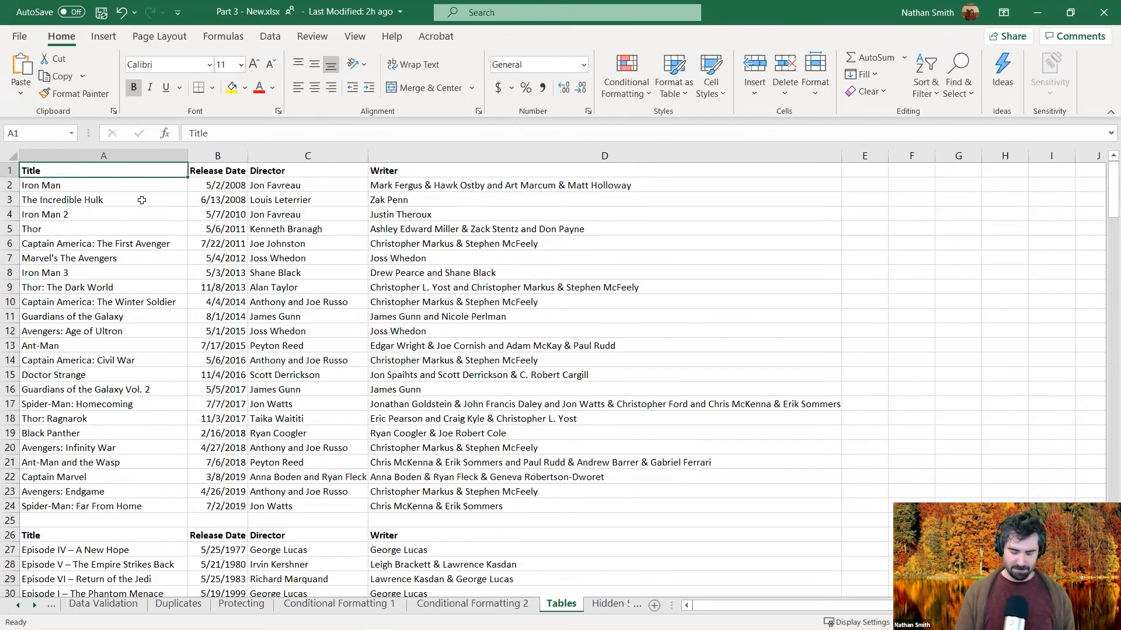
scroll(124, 196, "down", 5)
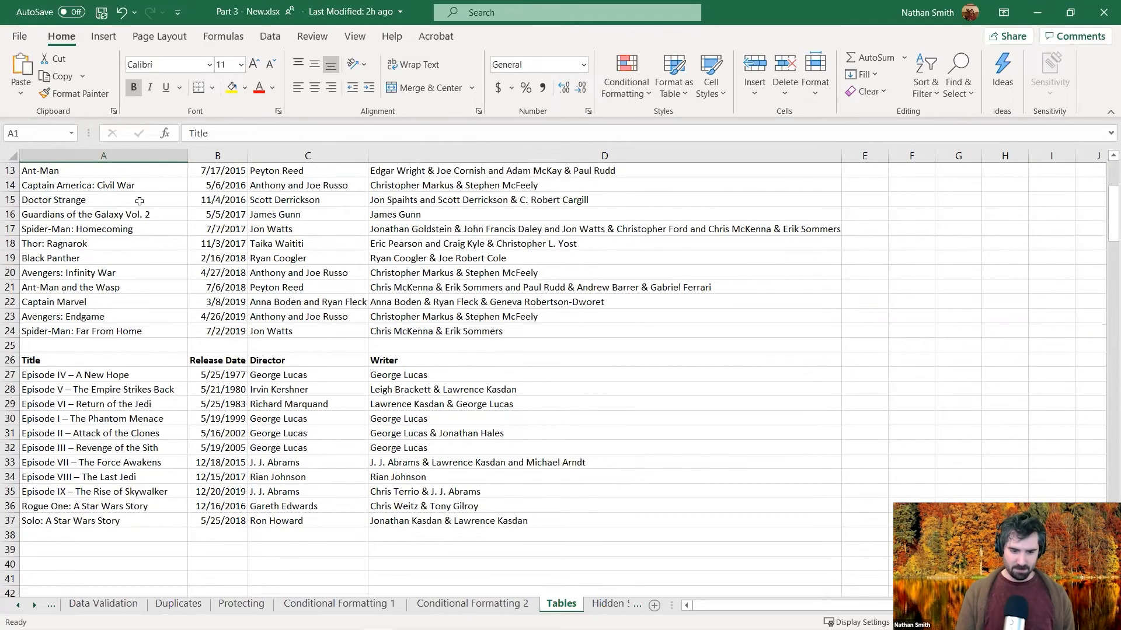
scroll(121, 236, "down", 1)
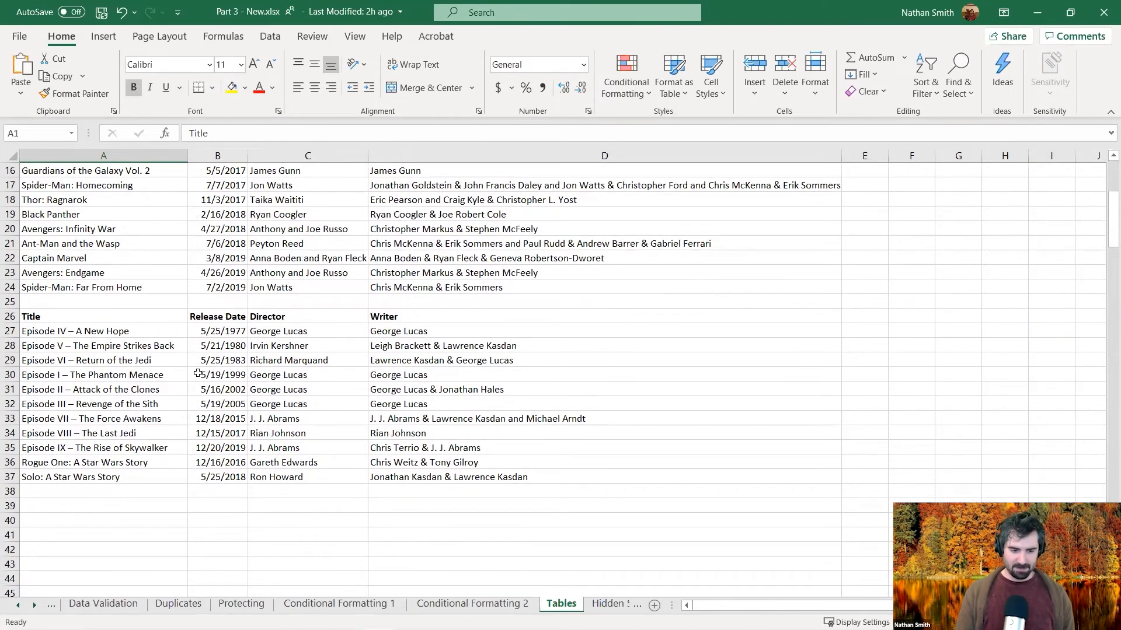
scroll(198, 373, "up", 5)
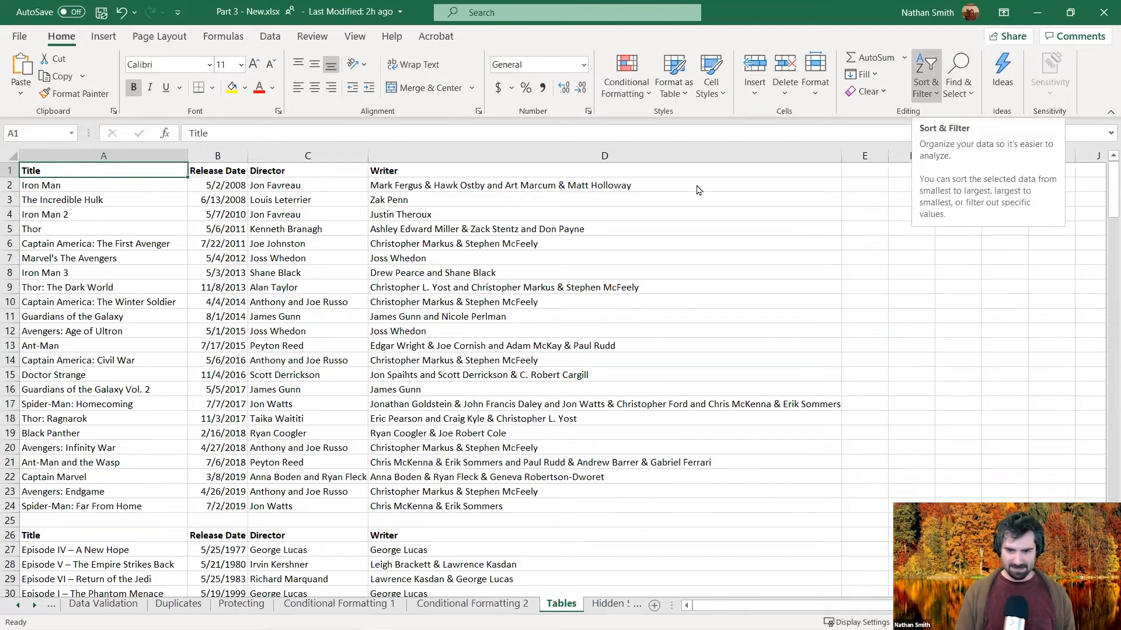
Step: Add filters to the Marvel film list and sort it by Title from A to Z
left_click(58, 229)
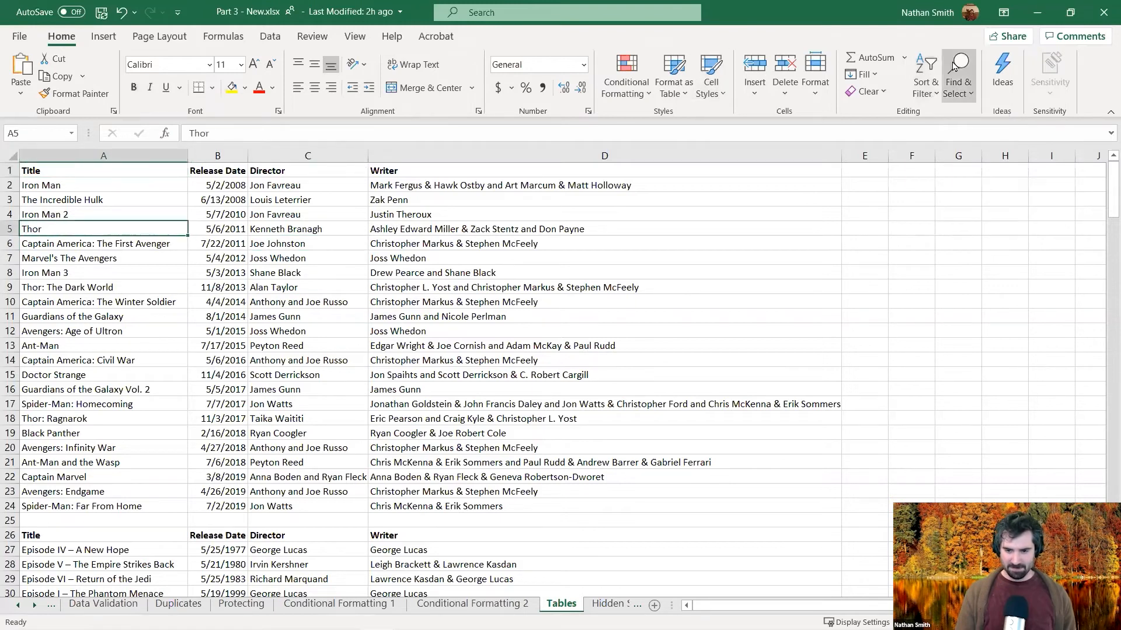
left_click(926, 91)
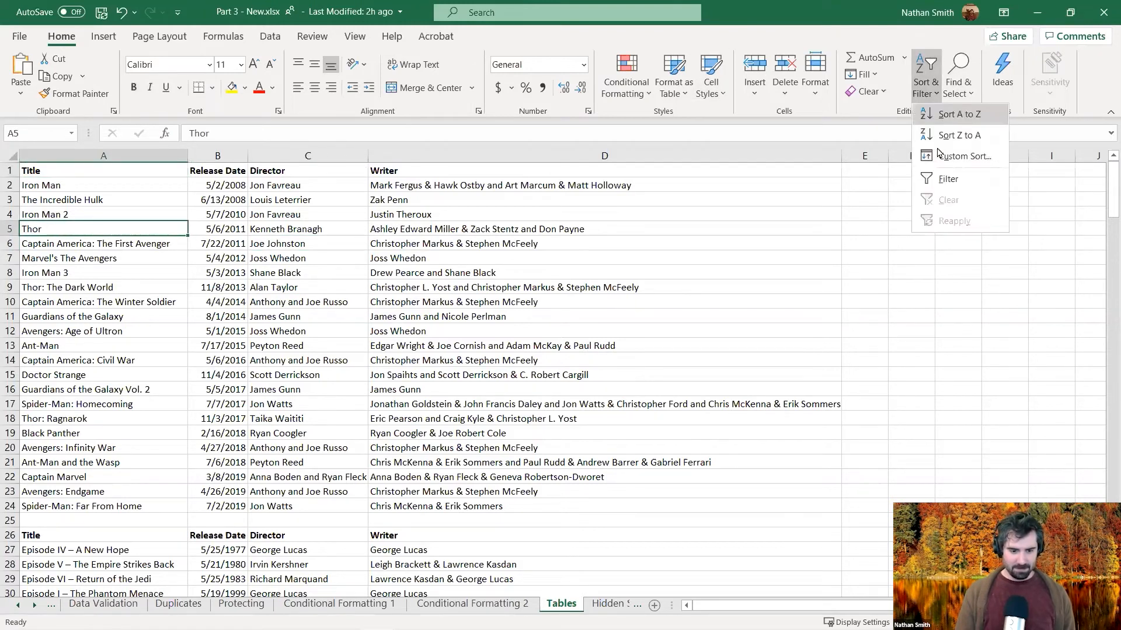
left_click(947, 181)
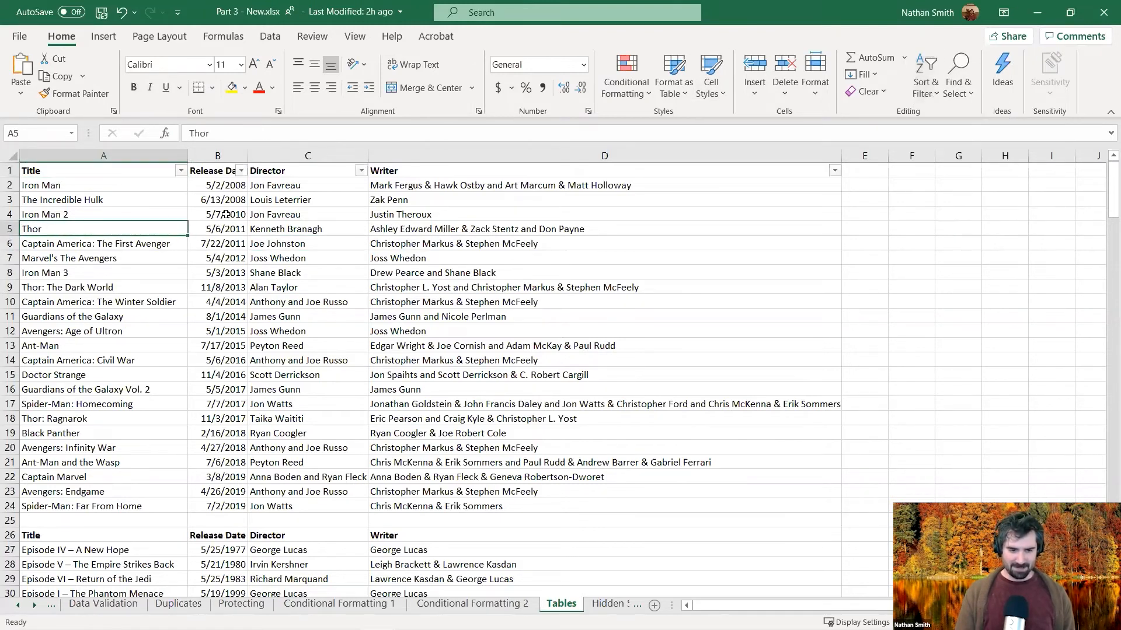
left_click(180, 172)
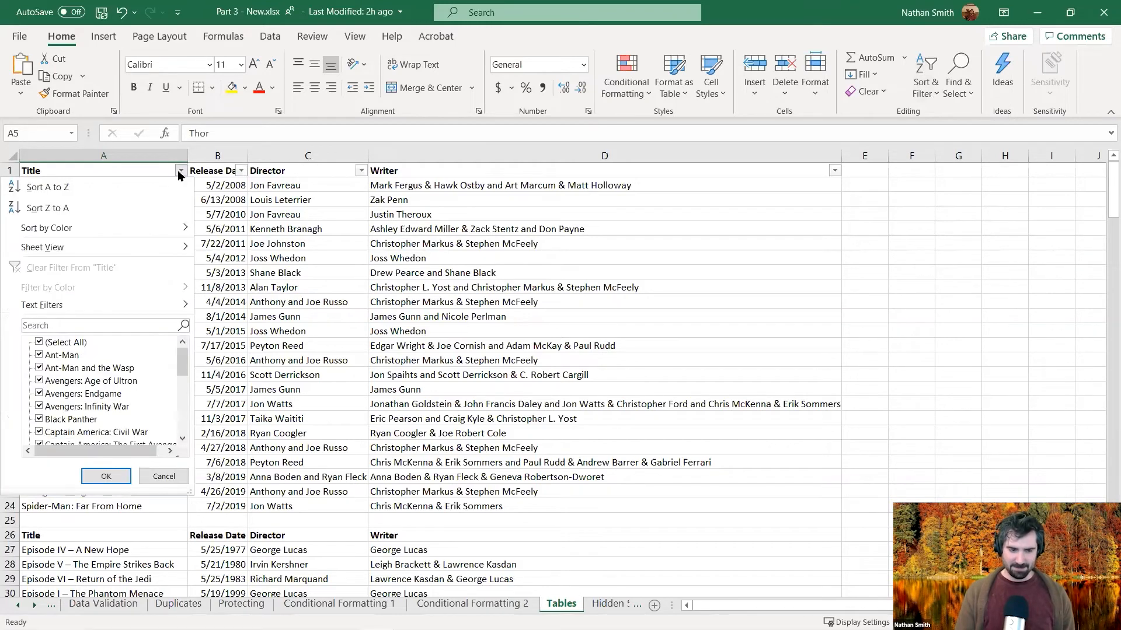
left_click(133, 186)
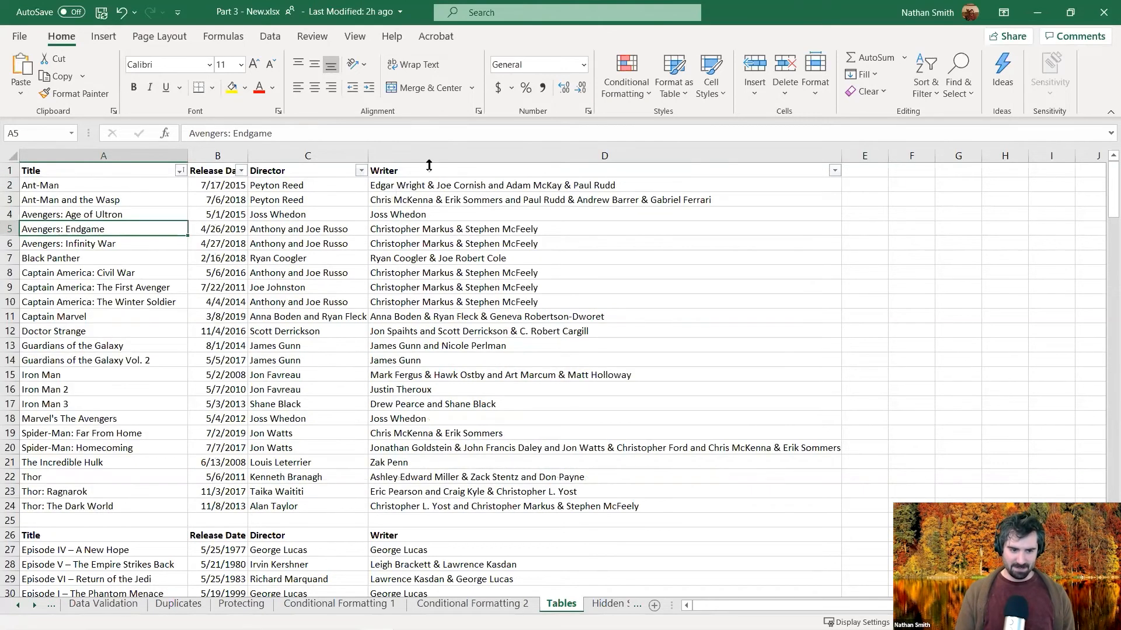
Step: Undo the Title sort and remove the filters from the Marvel list's header row
left_click(125, 14)
left_click(170, 198)
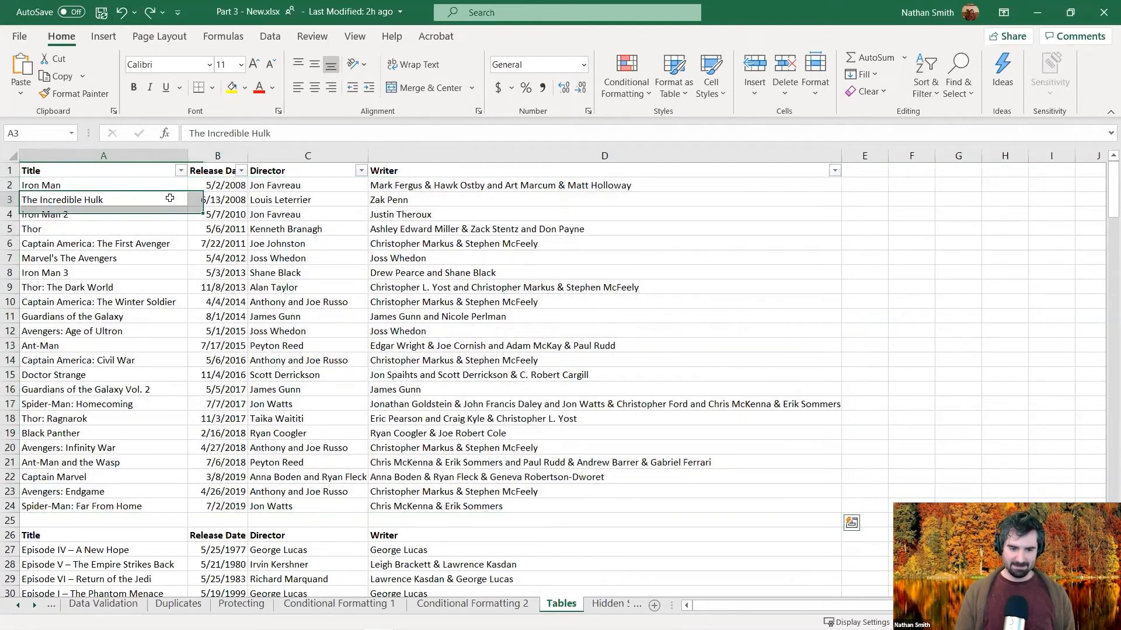
left_click(133, 169)
left_click_drag(144, 172, 474, 464)
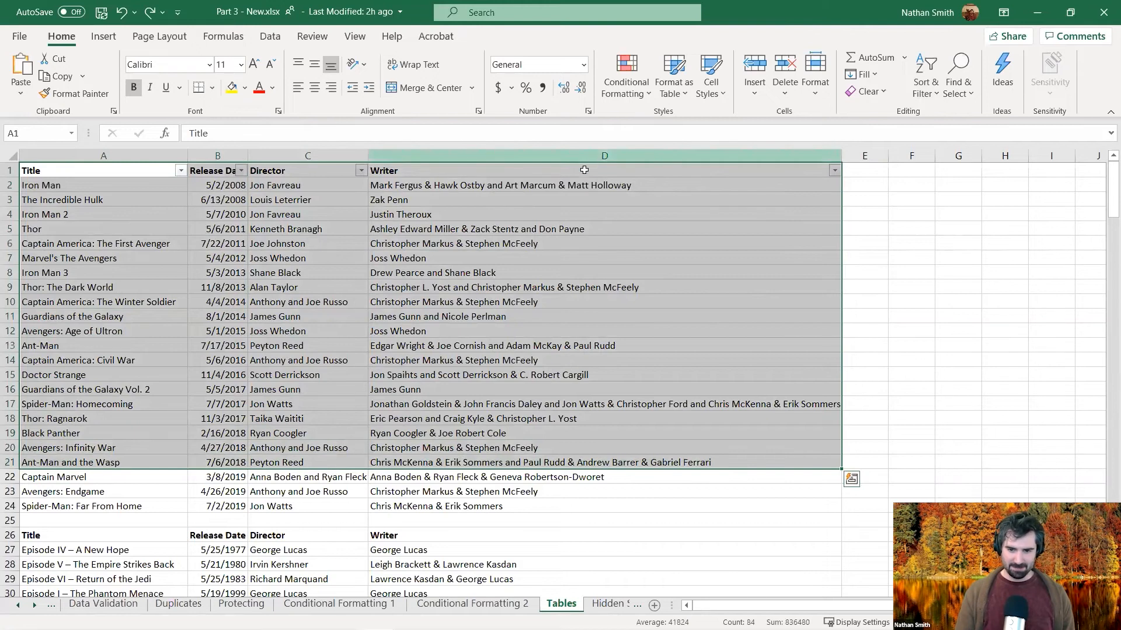
left_click(584, 170)
left_click(138, 169)
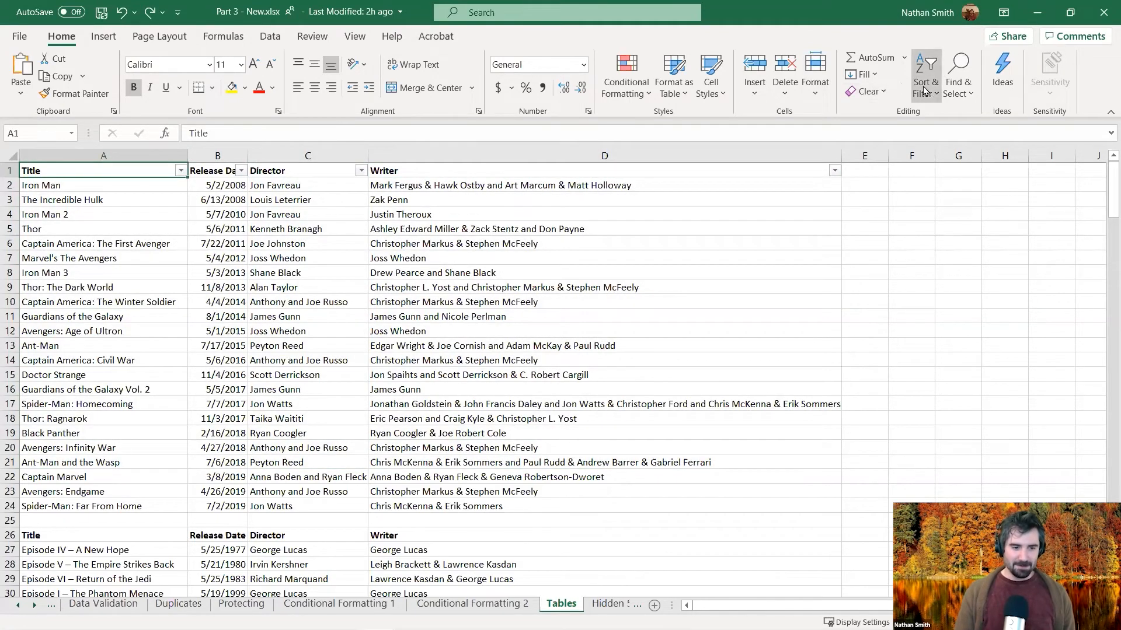
key("ctrl+shift+l")
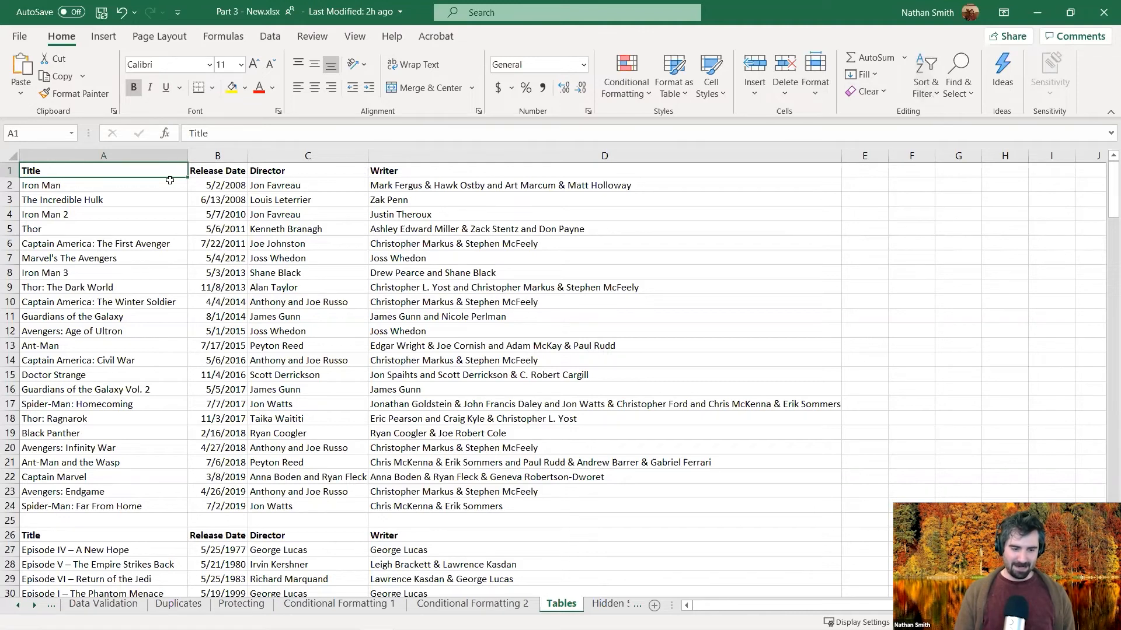
Step: Delete the blank row 25 that separates the two film lists
left_click(9, 520)
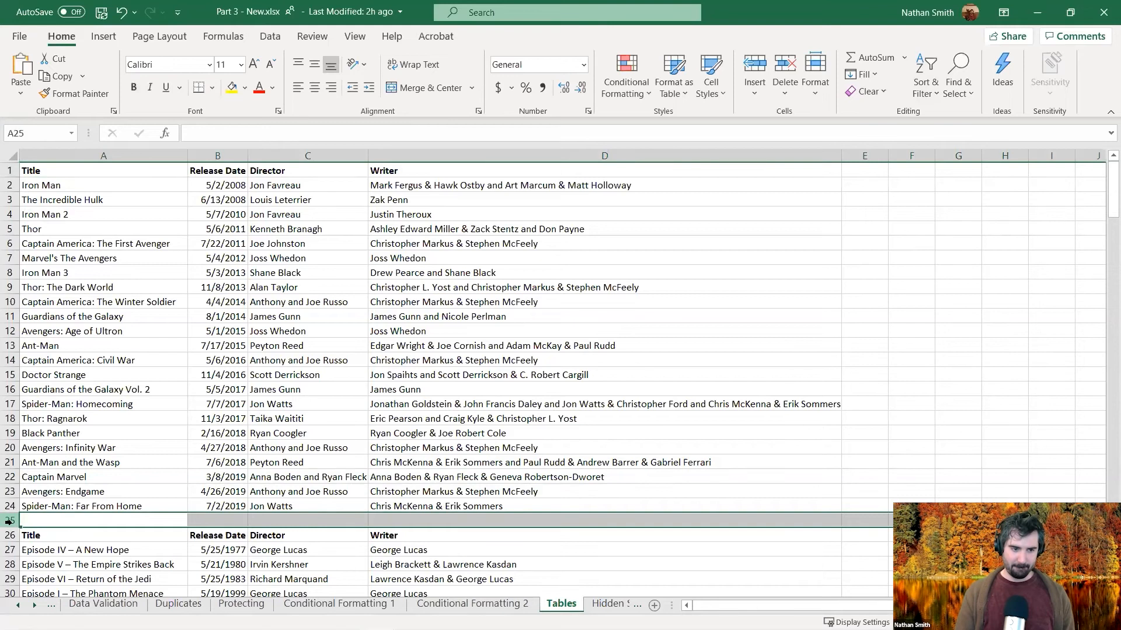
right_click(8, 520)
left_click(48, 404)
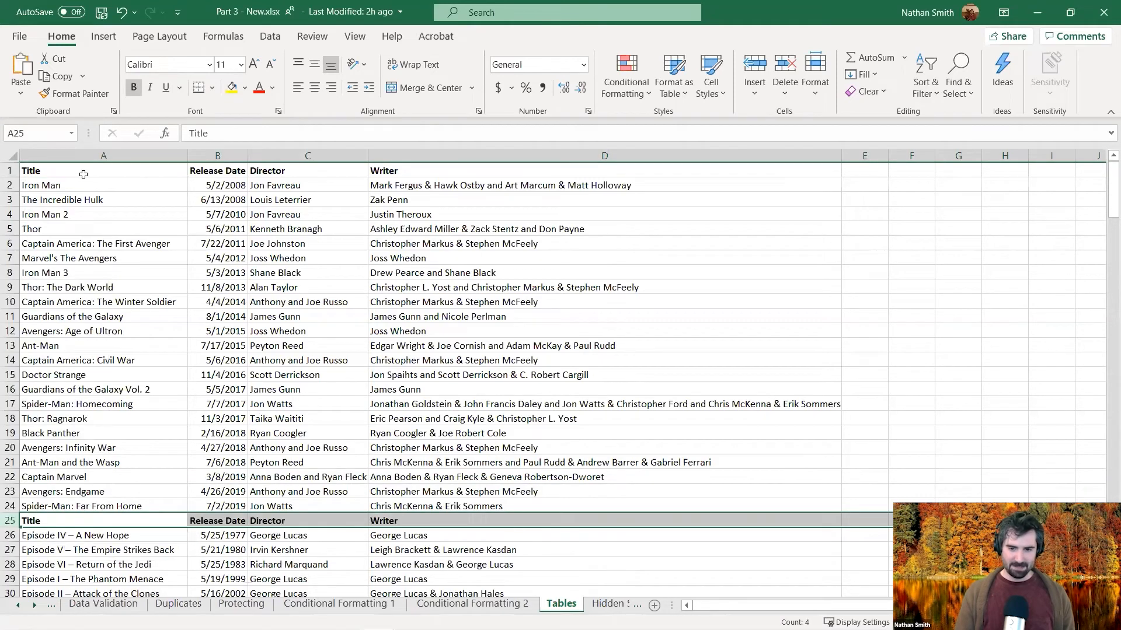
Step: Add filters to the header row of the joined film list and sort it by Title from A to Z
left_click(83, 174)
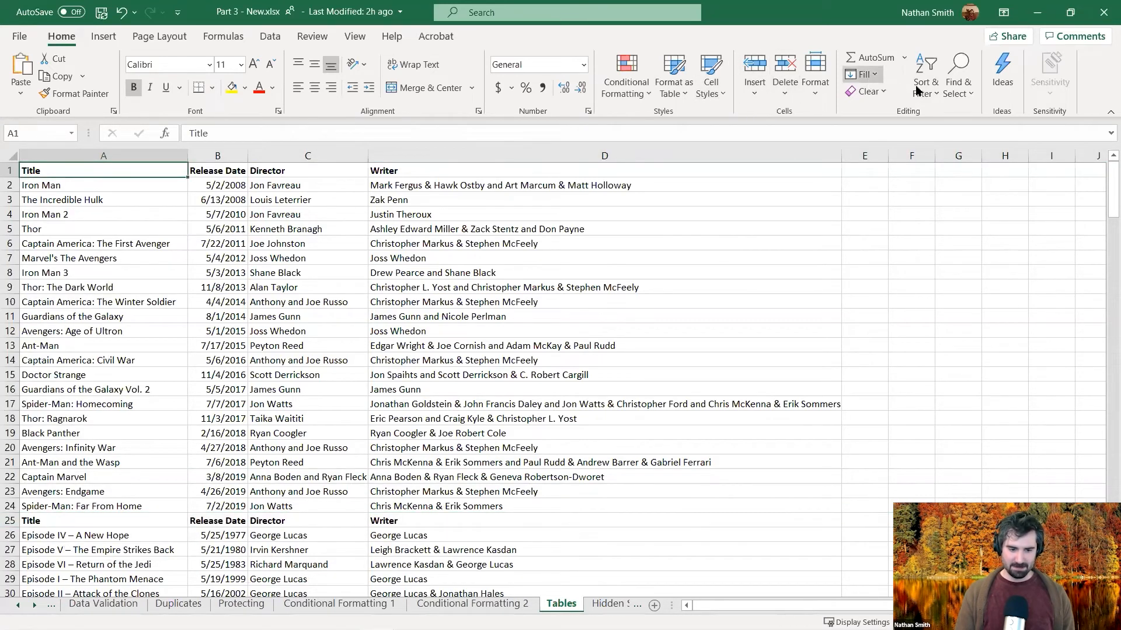
left_click(934, 179)
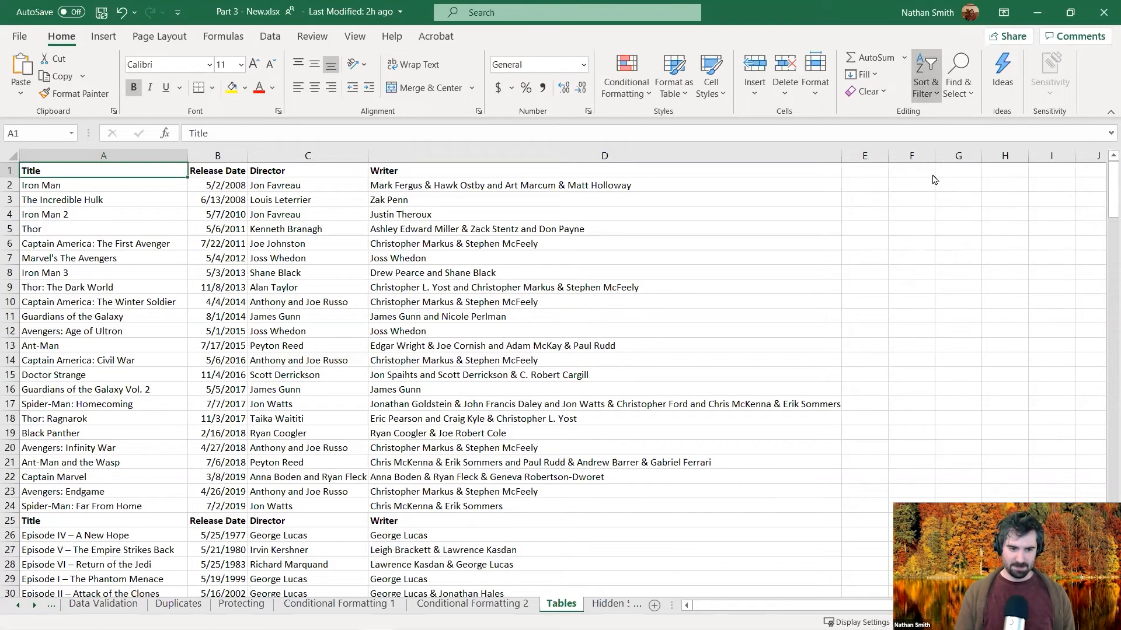
left_click(182, 170)
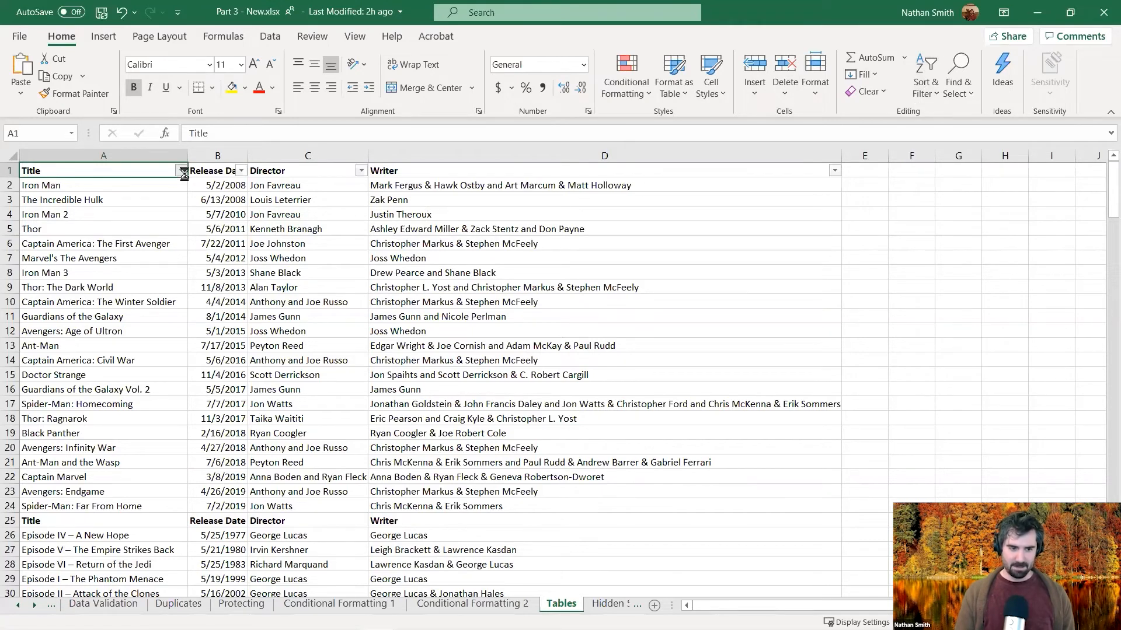
left_click(181, 198)
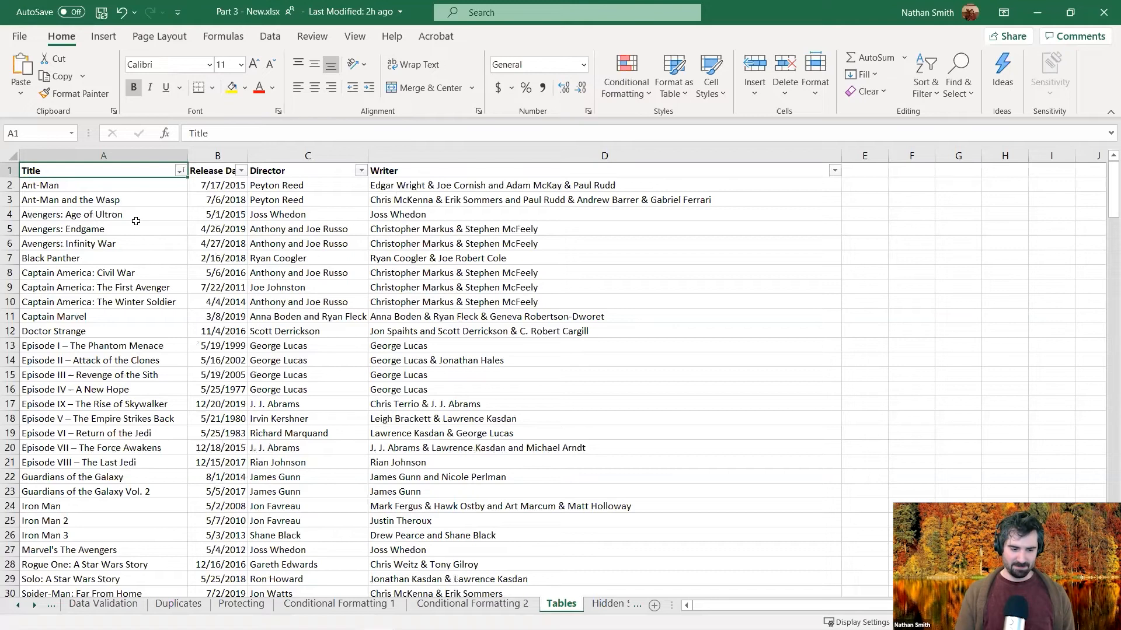
Step: Examine how the Marvel films, Star Wars films and the second header row are ordered in the sorted list
scroll(131, 243, "down", 4)
scroll(108, 269, "up", 3)
scroll(96, 331, "down", 2)
scroll(96, 331, "up", 3)
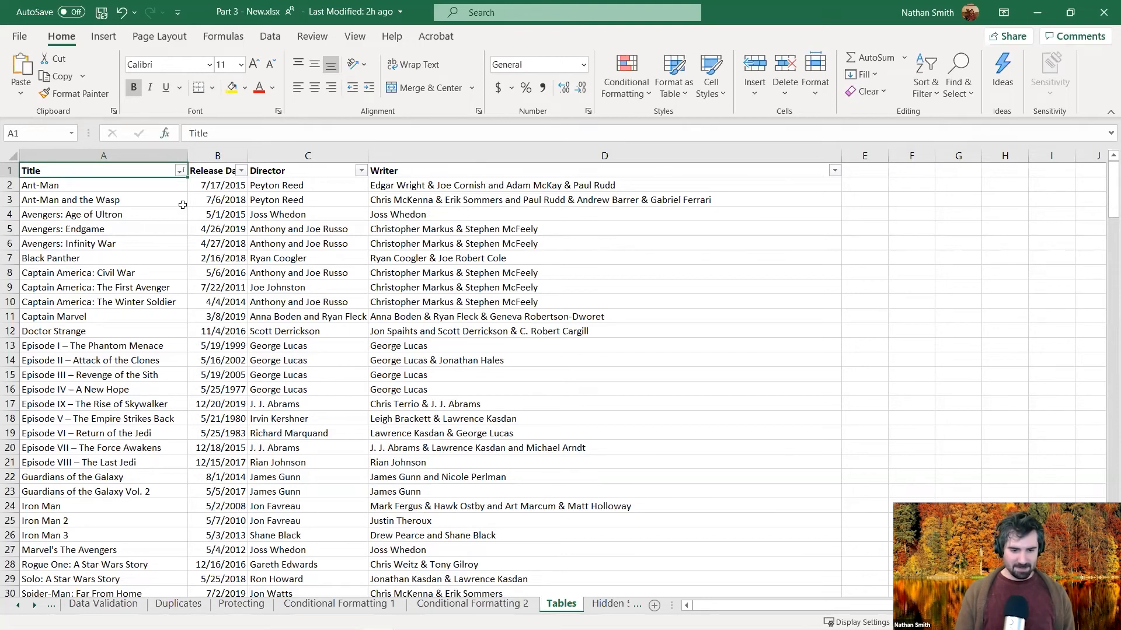
scroll(186, 324, "down", 4)
scroll(181, 338, "up", 4)
scroll(175, 356, "down", 6)
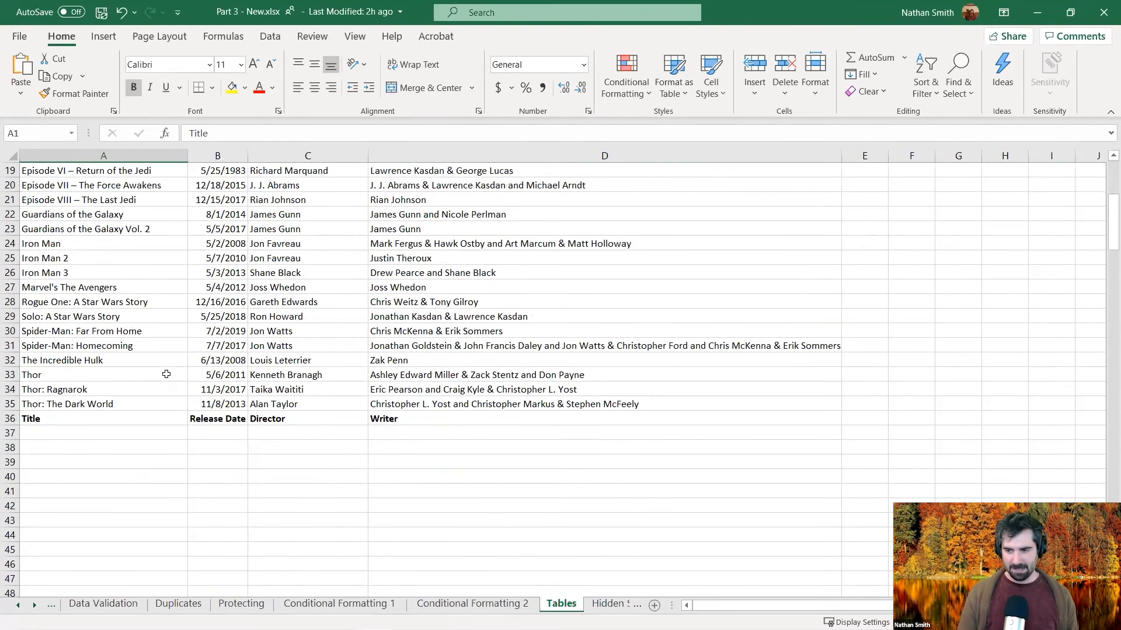
scroll(166, 374, "up", 6)
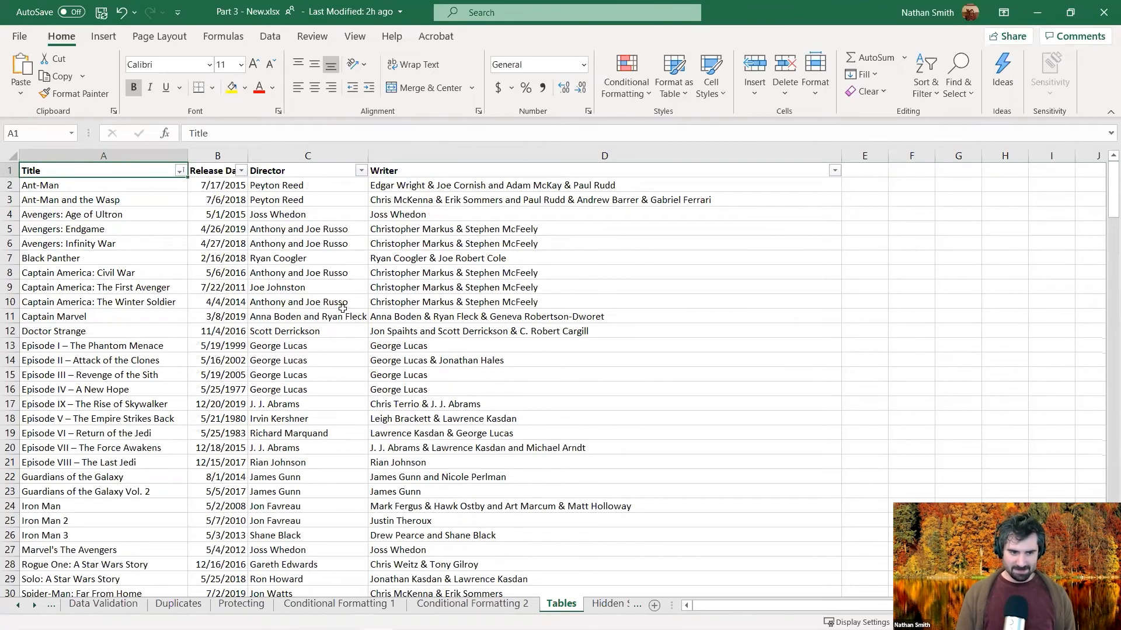
Step: Undo the Title sort of the joined list and review the second header row at cell A25
left_click(122, 12)
scroll(87, 409, "down", 2)
left_click(86, 431)
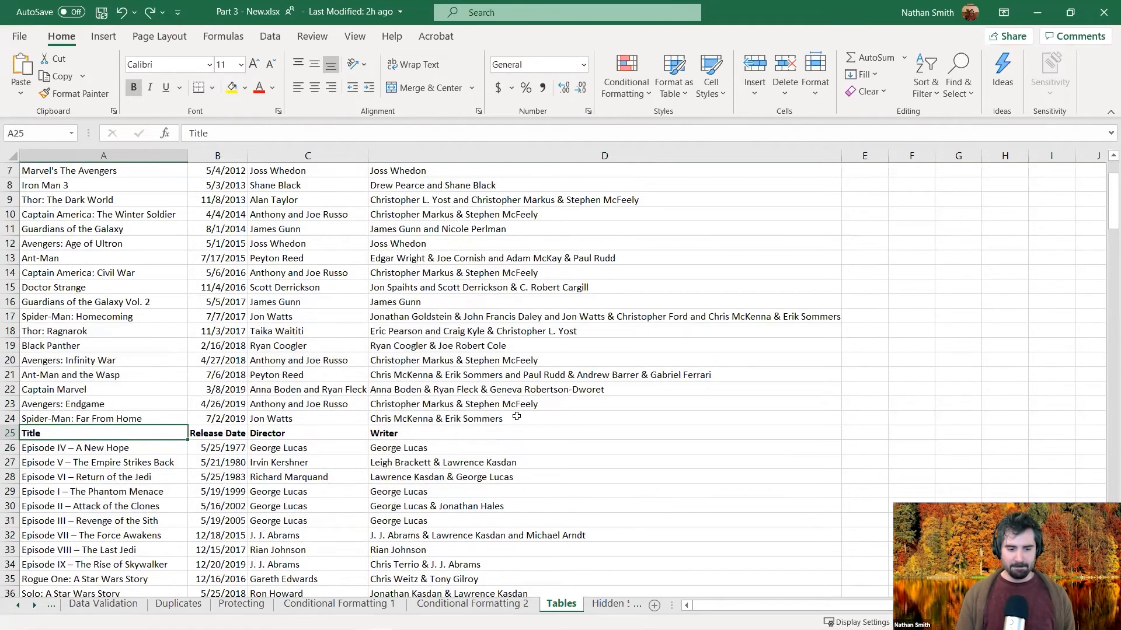
scroll(307, 414, "down", 4)
scroll(300, 426, "up", 5)
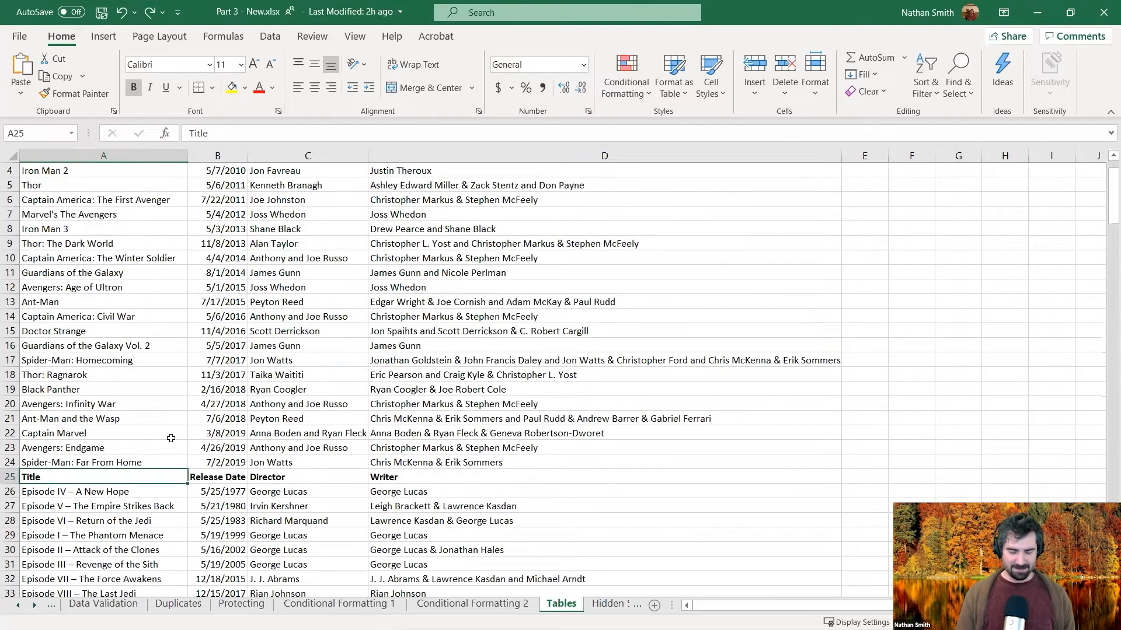
scroll(294, 442, "down", 2)
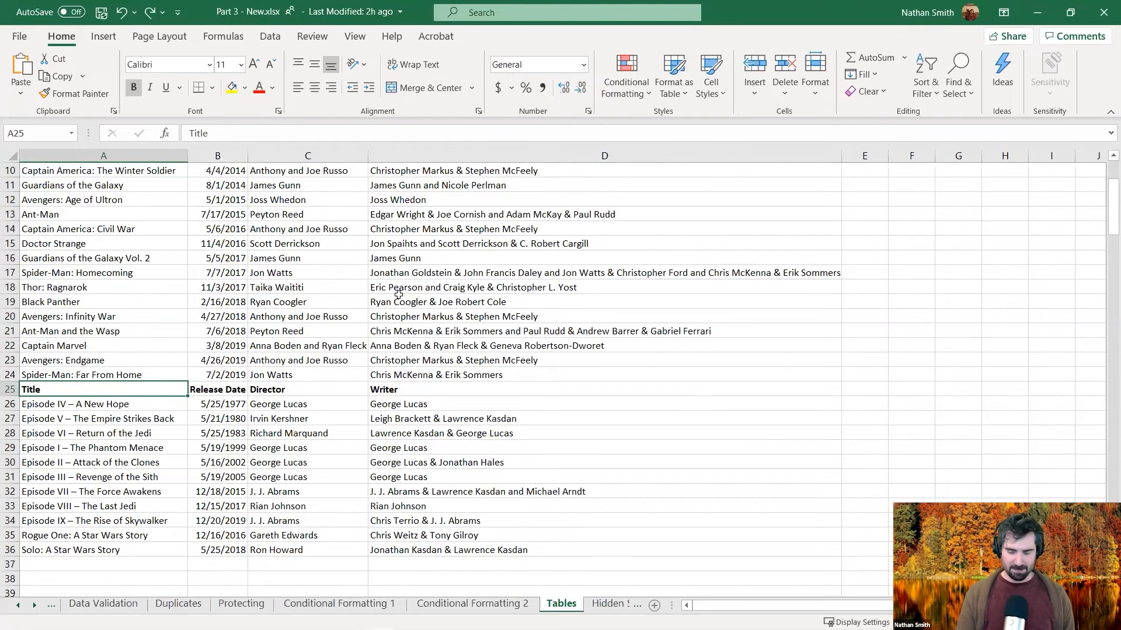
scroll(398, 295, "up", 3)
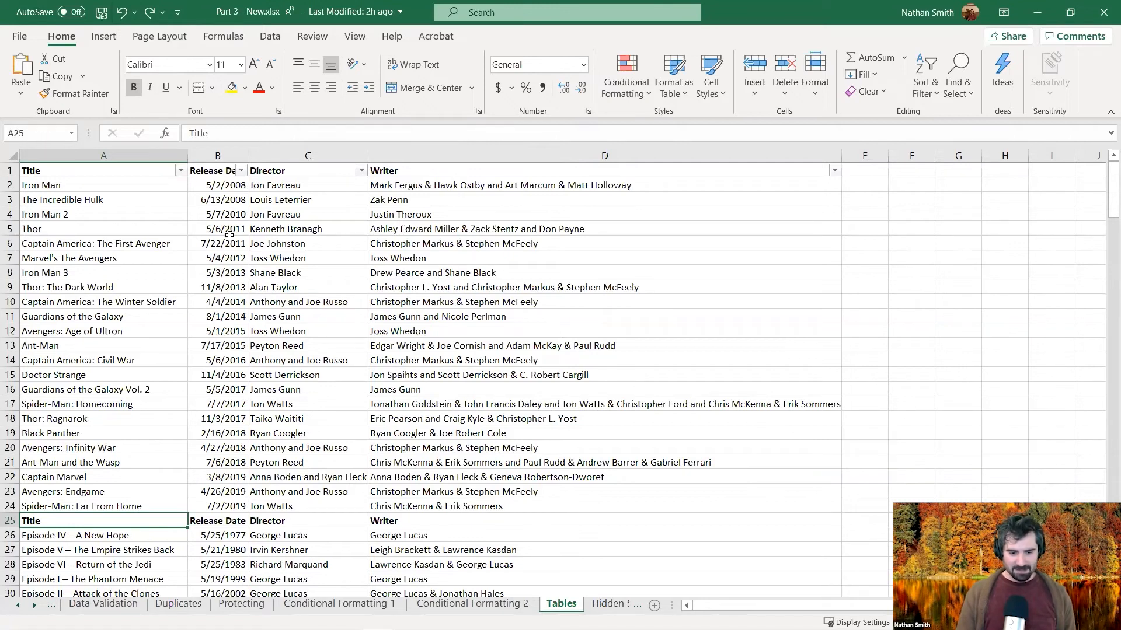
scroll(177, 411, "down", 3)
scroll(187, 410, "up", 3)
Step: Try to convert the Marvel film list in A1:D24 into a table with headers
left_click_drag(124, 170, 477, 505)
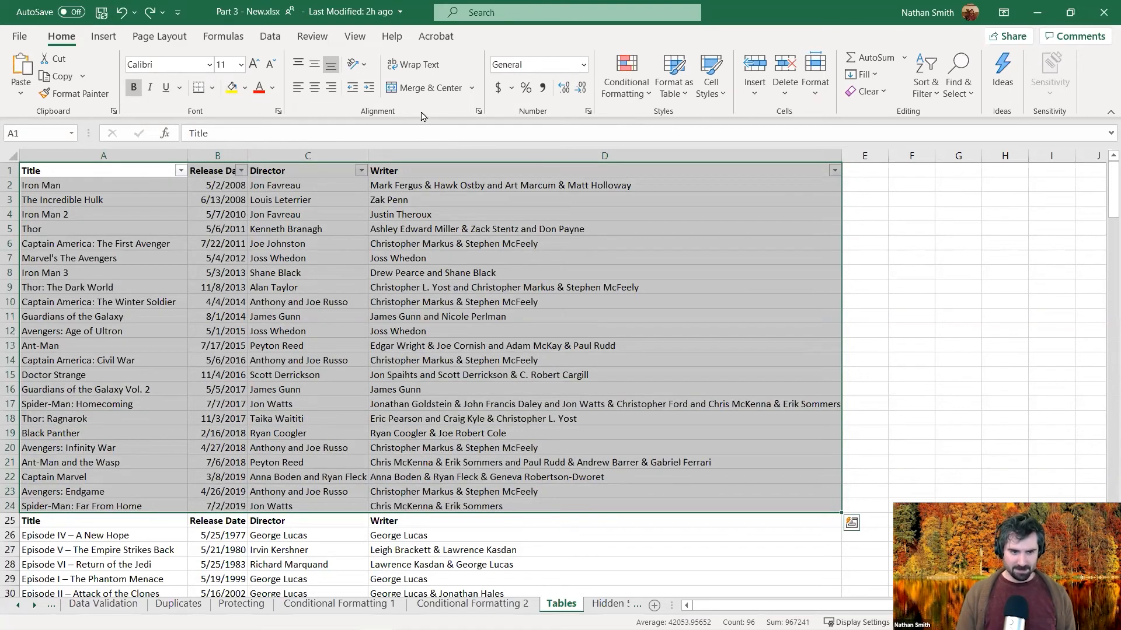
left_click(105, 37)
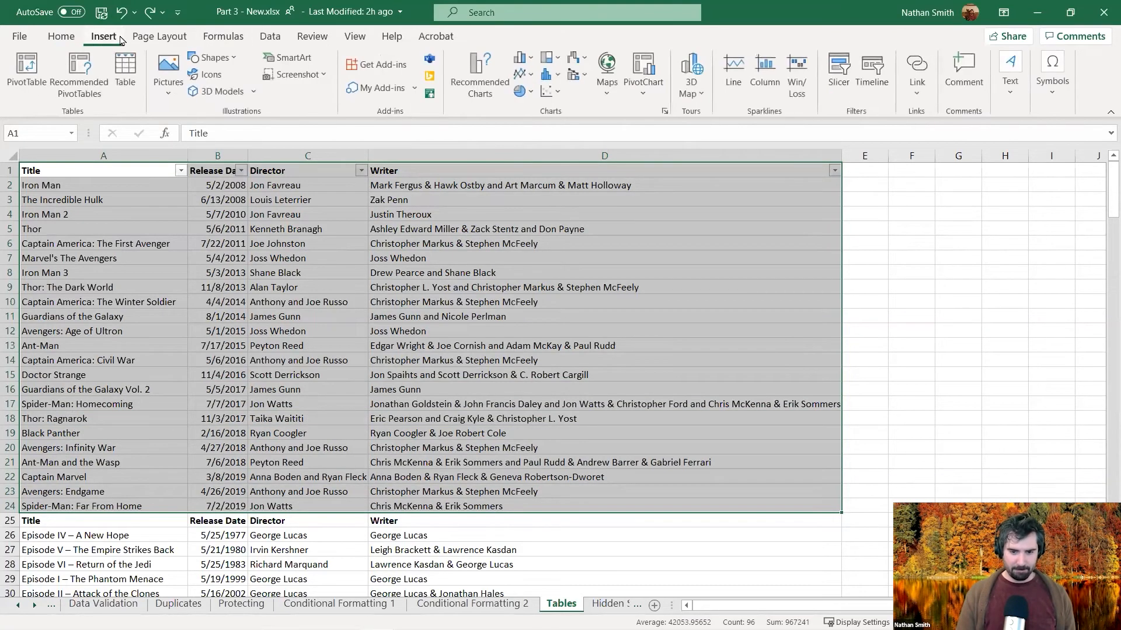
left_click(125, 76)
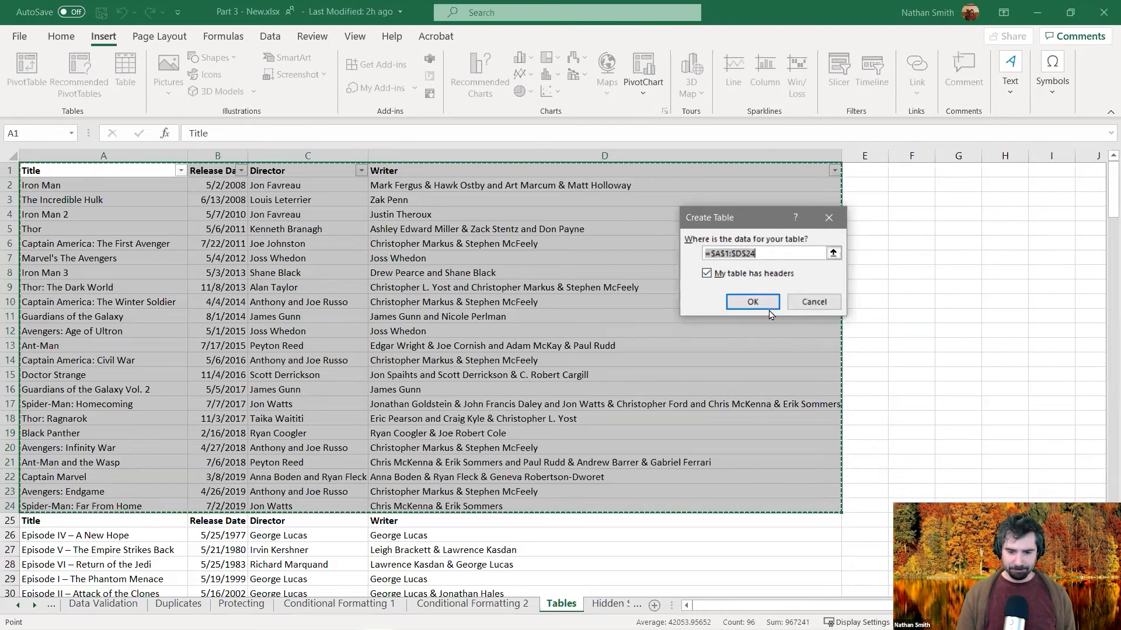
left_click(753, 302)
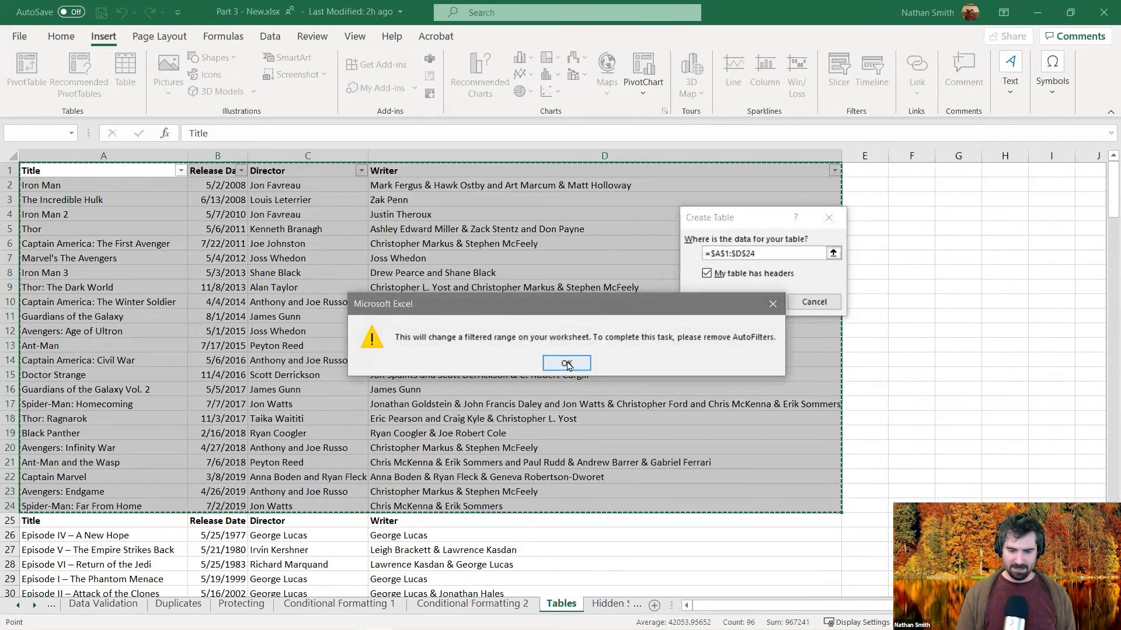
left_click(545, 368)
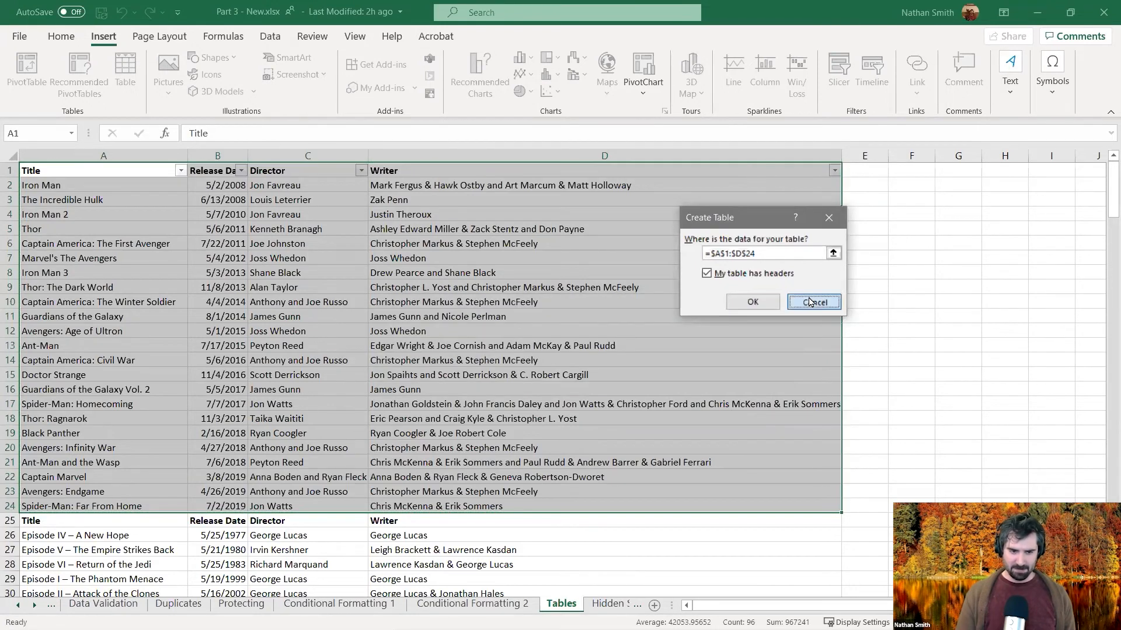
key("Escape")
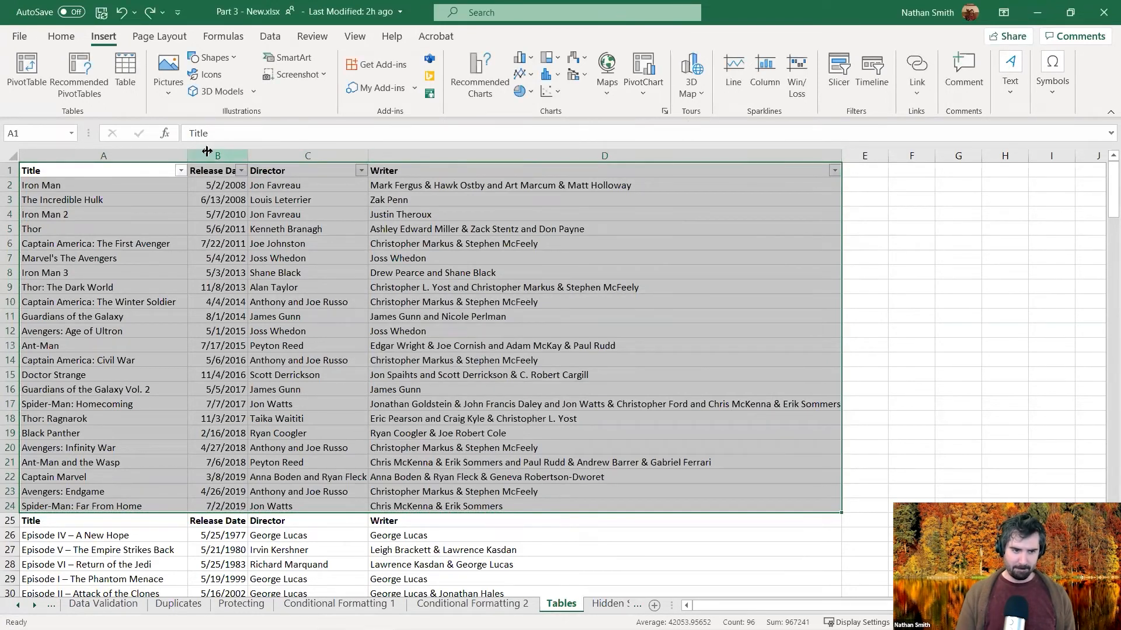
Step: Remove the filters from the header row of the joined film list
left_click(98, 178)
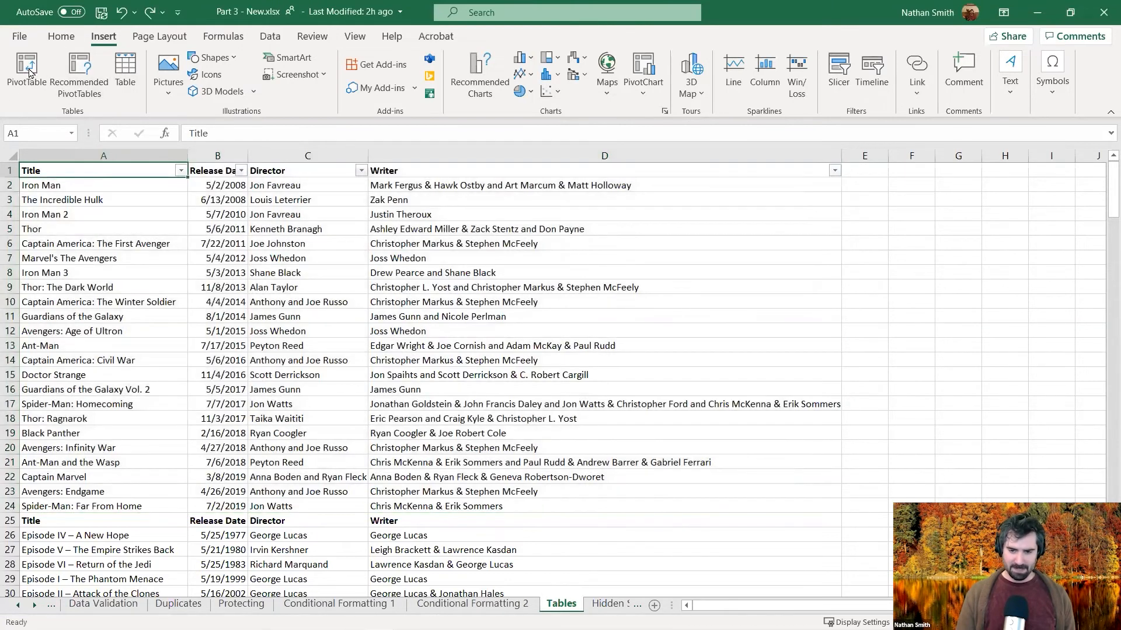
left_click(61, 36)
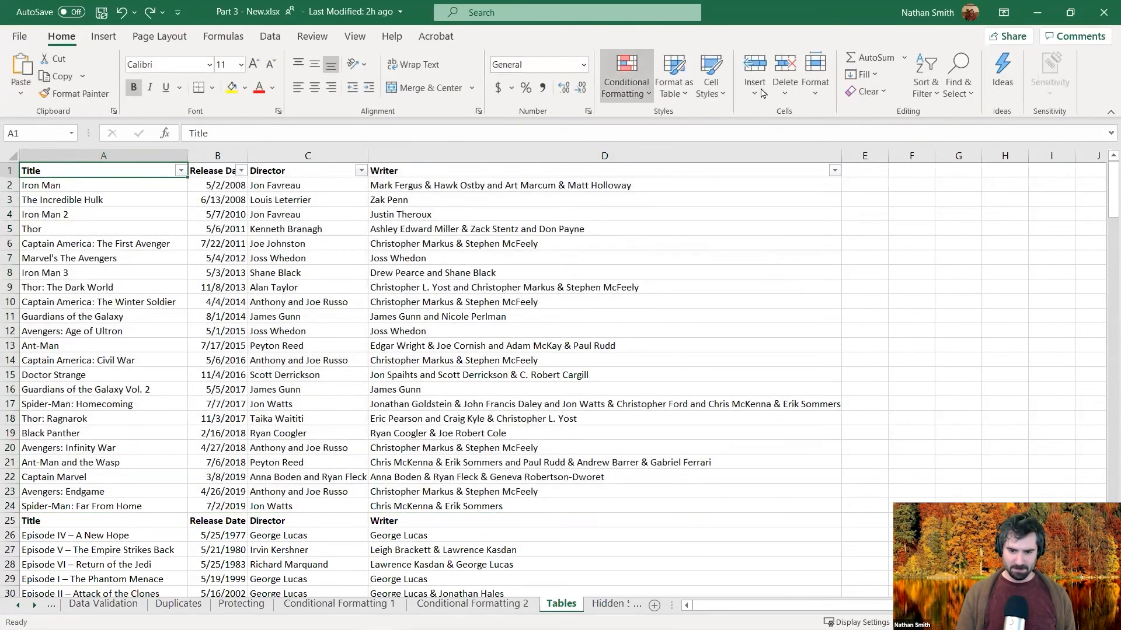
left_click(922, 88)
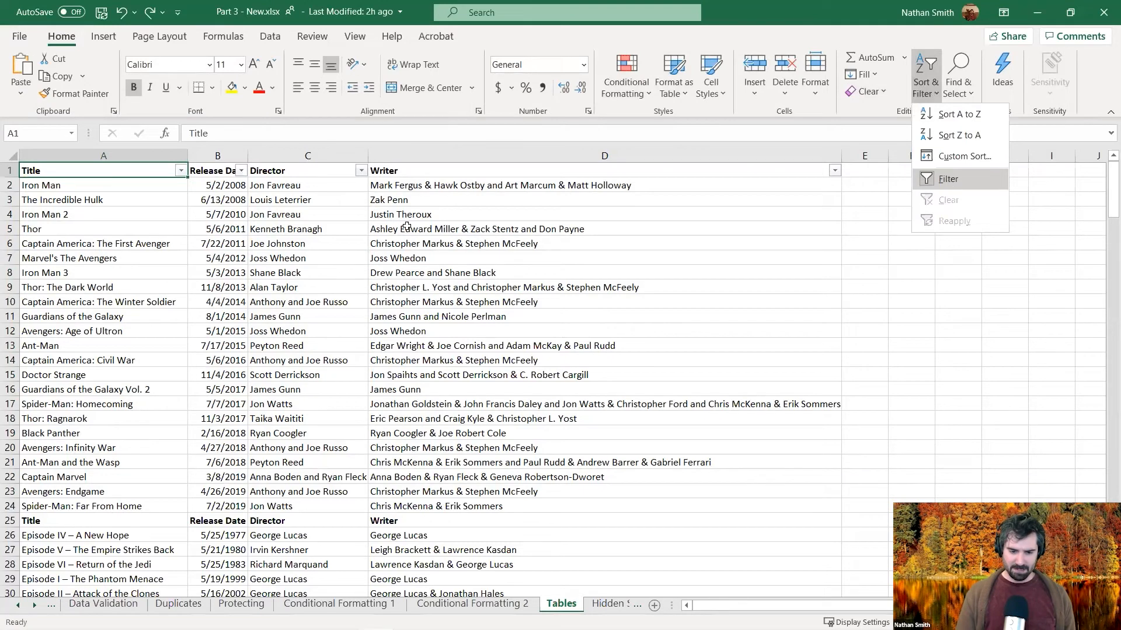
Step: Convert the Marvel film list in A1:D24 into a table with headers
mouse_move(146, 170)
left_mouse_down()
mouse_move(543, 376)
mouse_move(545, 503)
left_mouse_up()
left_click(103, 36)
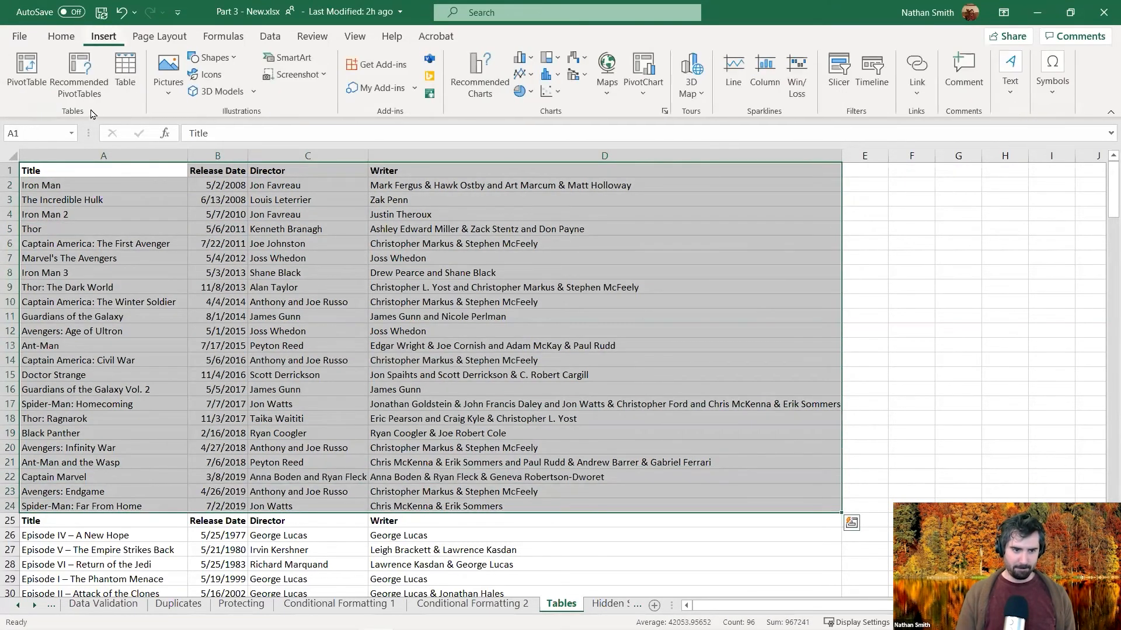
left_click(132, 80)
left_click(740, 307)
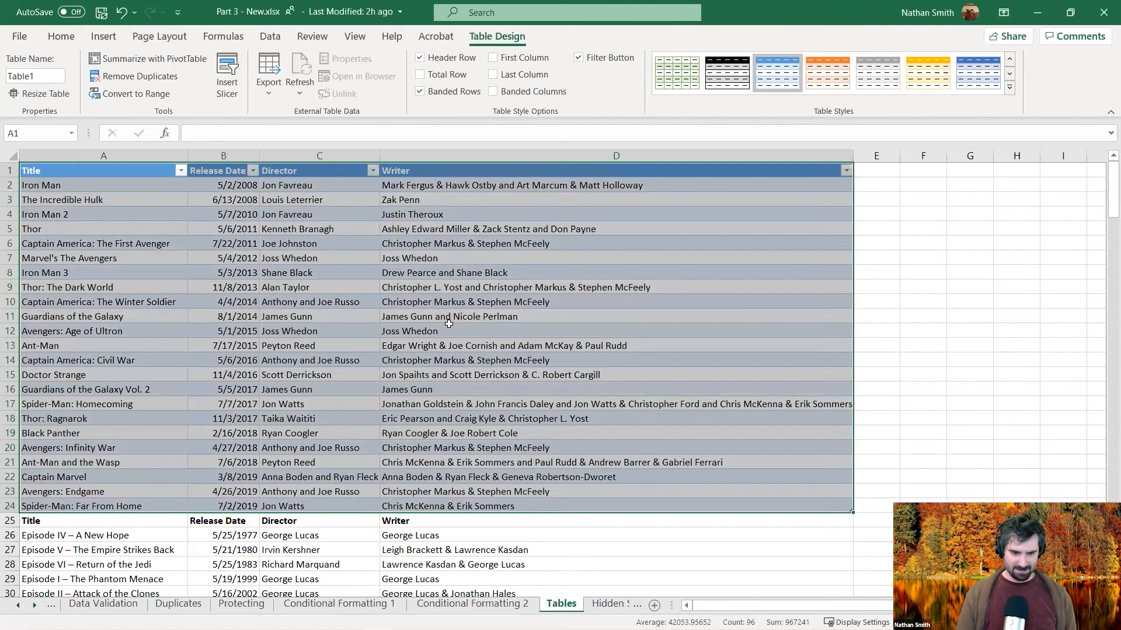
left_click(449, 321)
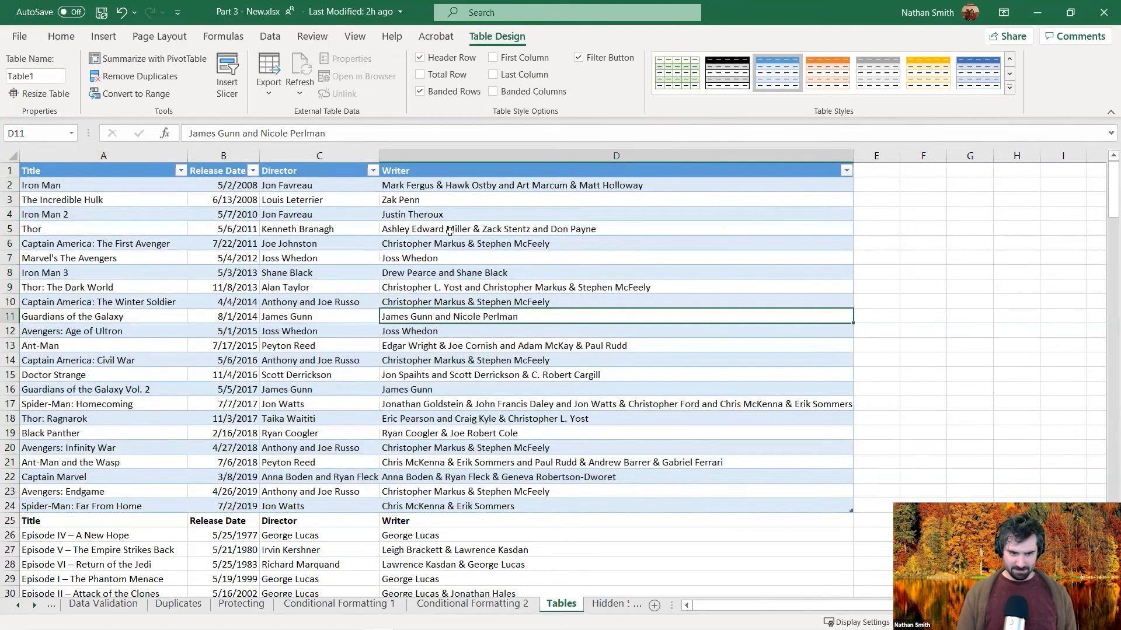
Step: Sort the Marvel table by Title from A to Z and review both film lists
left_click(111, 194)
left_click(106, 172)
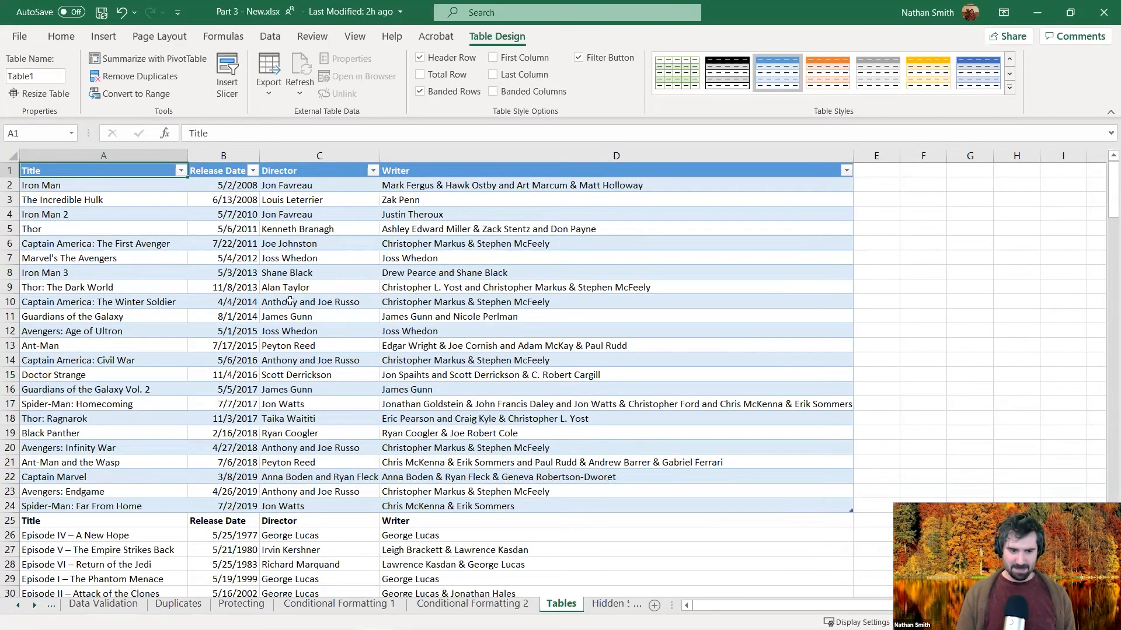
left_click(181, 171)
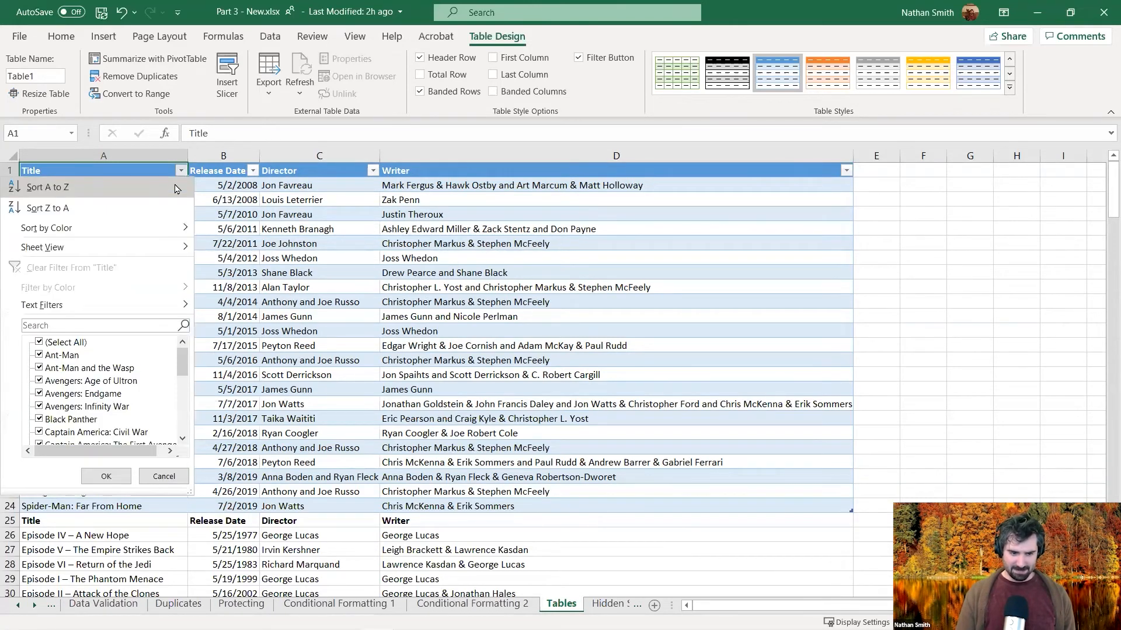
left_click(175, 187)
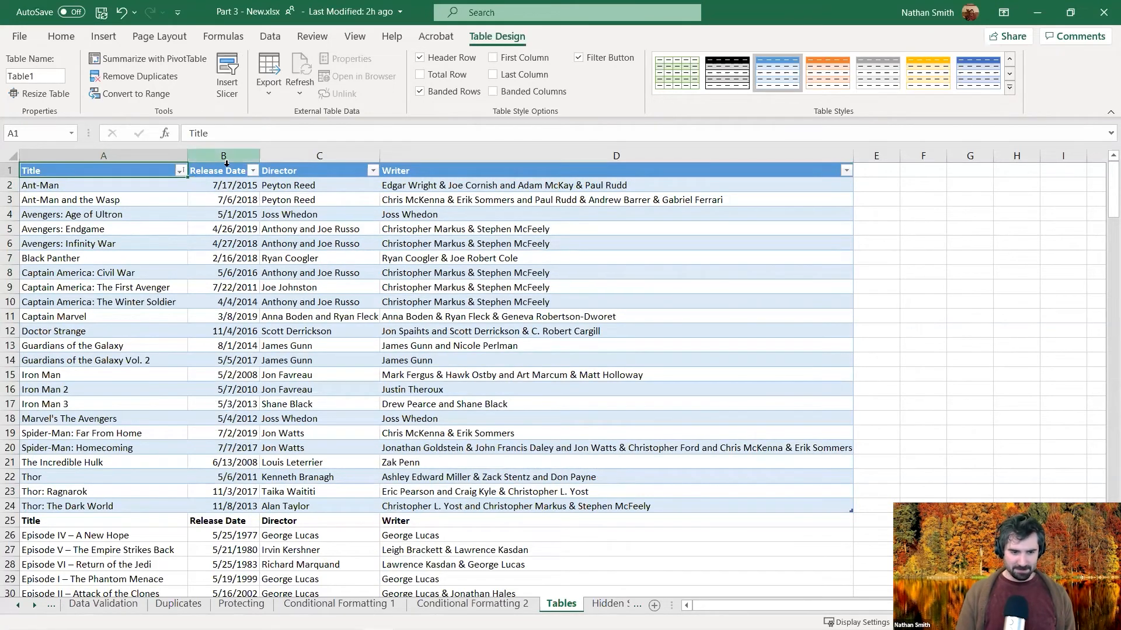
scroll(392, 292, "down", 2)
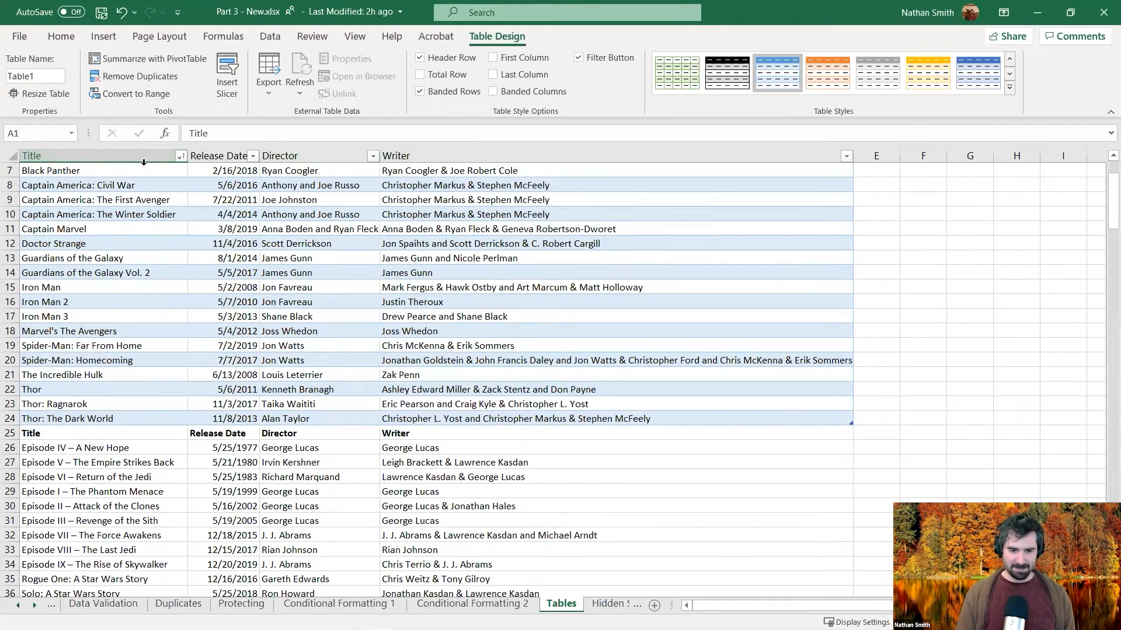
scroll(254, 273, "down", 2)
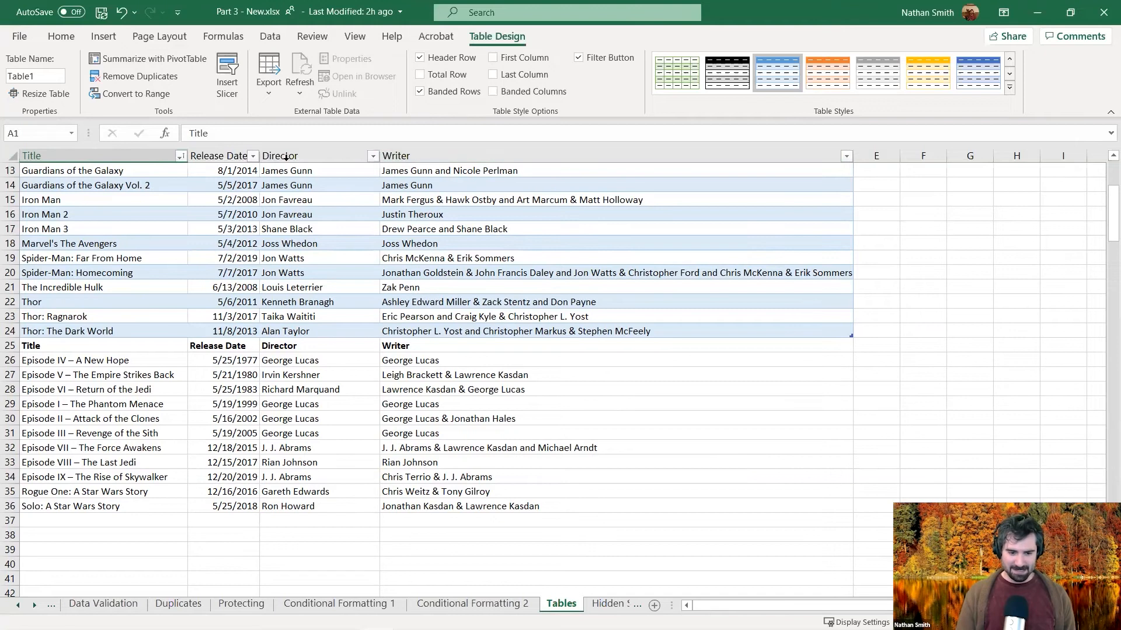
scroll(287, 252, "up", 4)
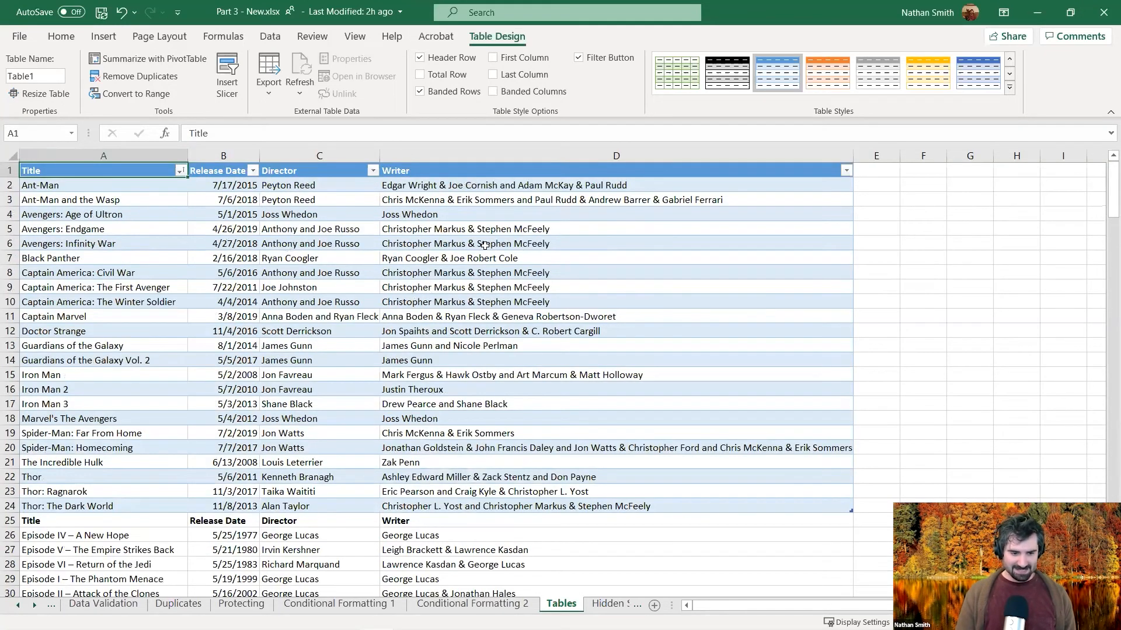
Step: Convert the Star Wars film list in A25:D36 into a second table with headers
scroll(391, 329, "down", 2)
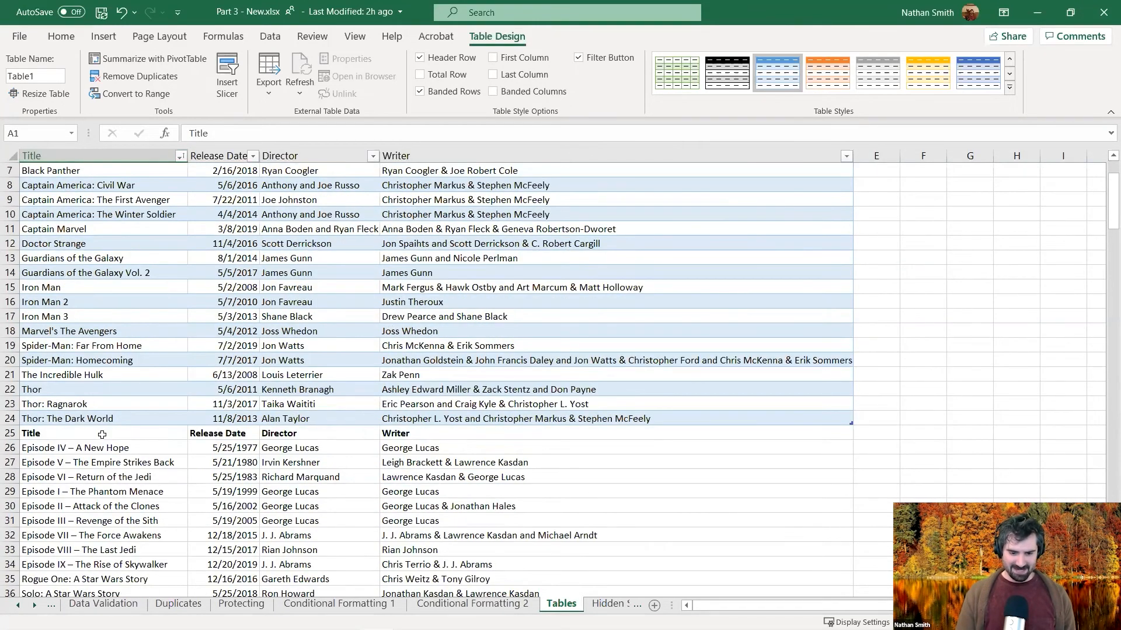
left_click_drag(110, 432, 534, 563)
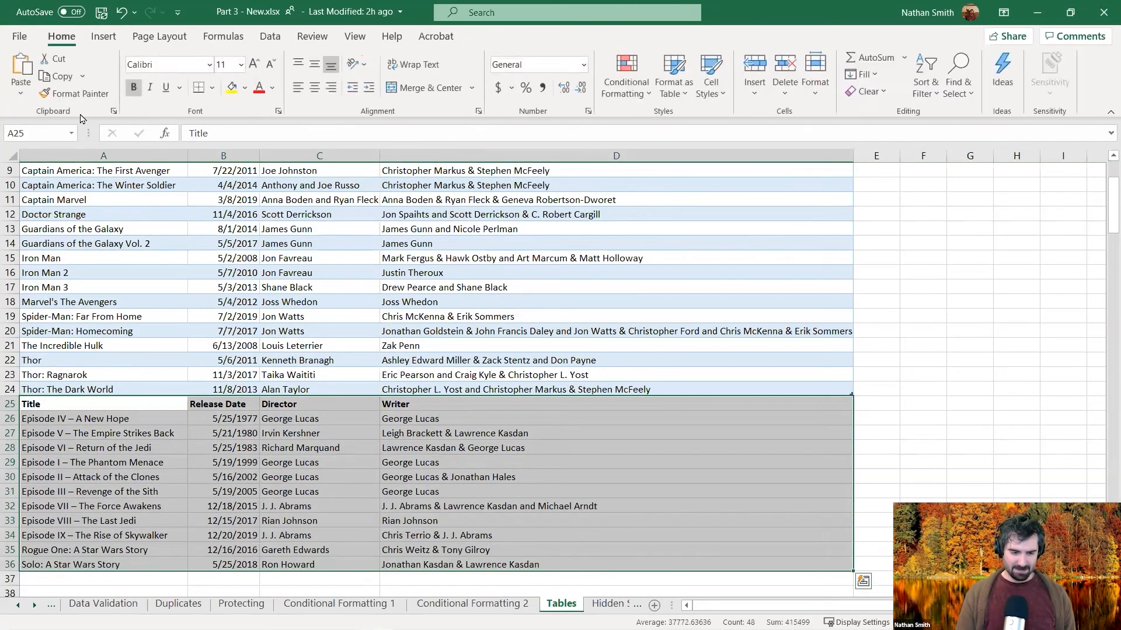
left_click(103, 37)
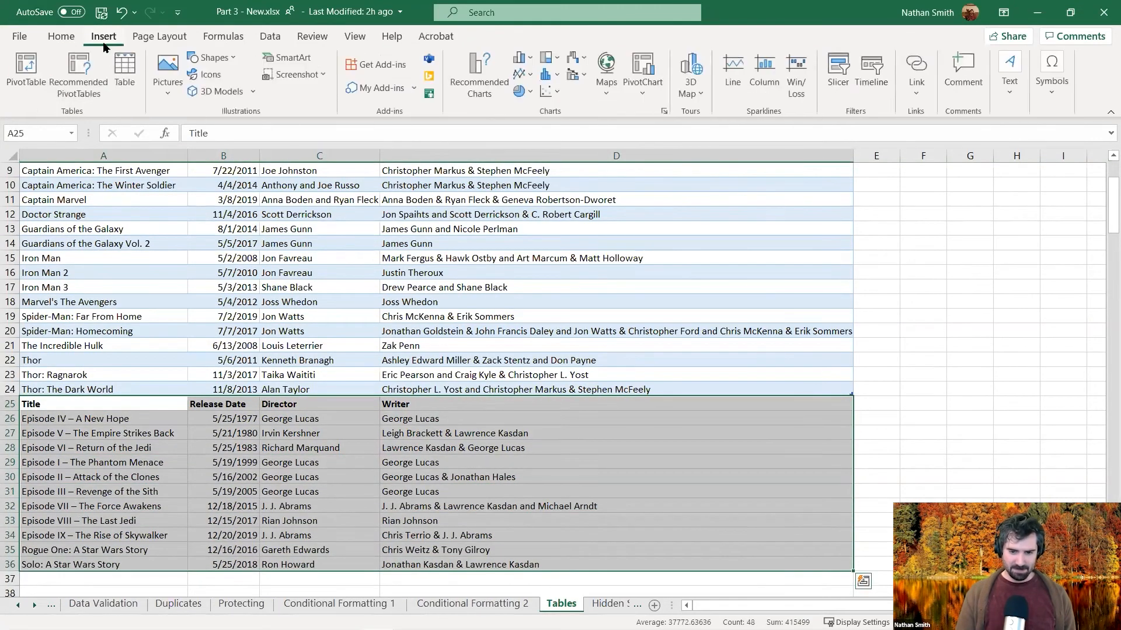
left_click(125, 73)
left_click(753, 302)
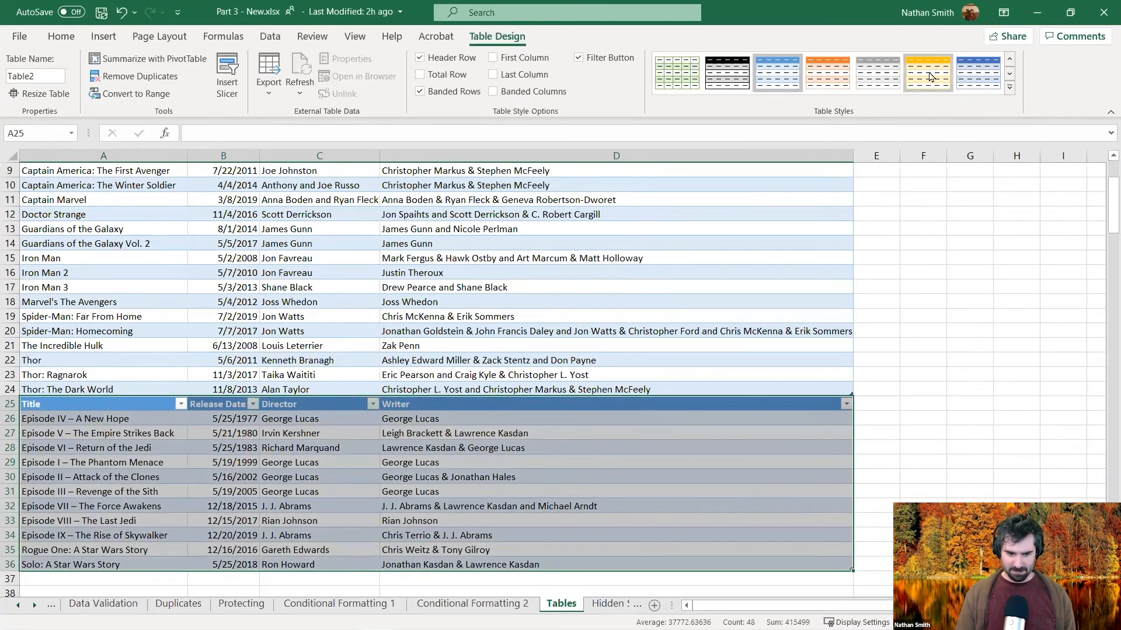
Step: Apply the orange banded table style to the Star Wars table and compare it with the Marvel table
left_click(843, 76)
left_click(531, 214)
scroll(534, 308, "down", 1)
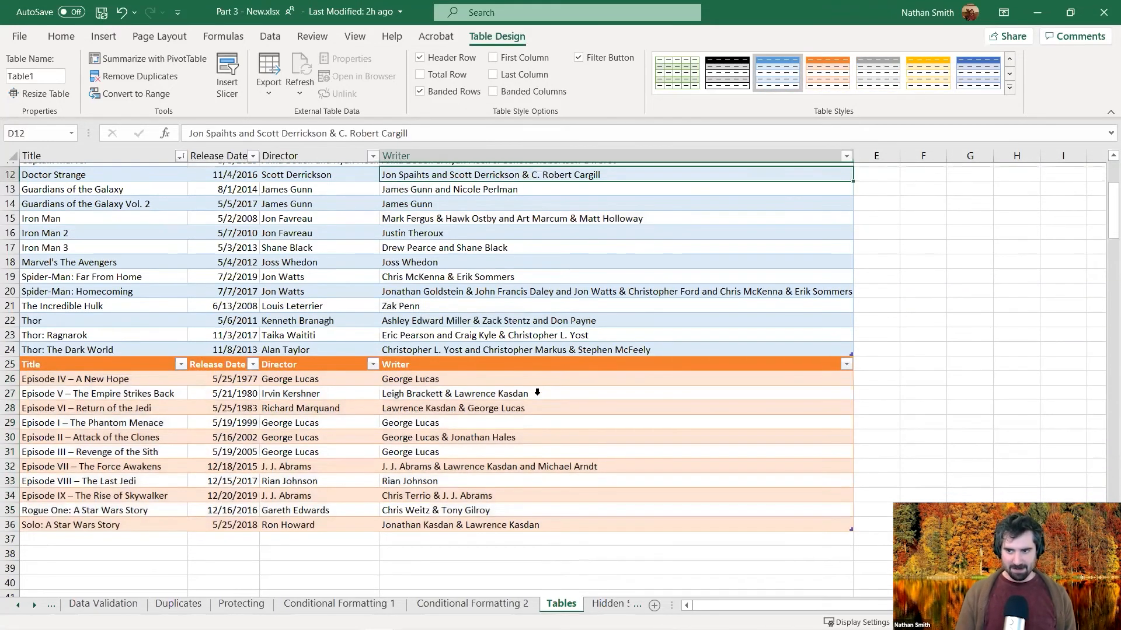
scroll(537, 392, "up", 4)
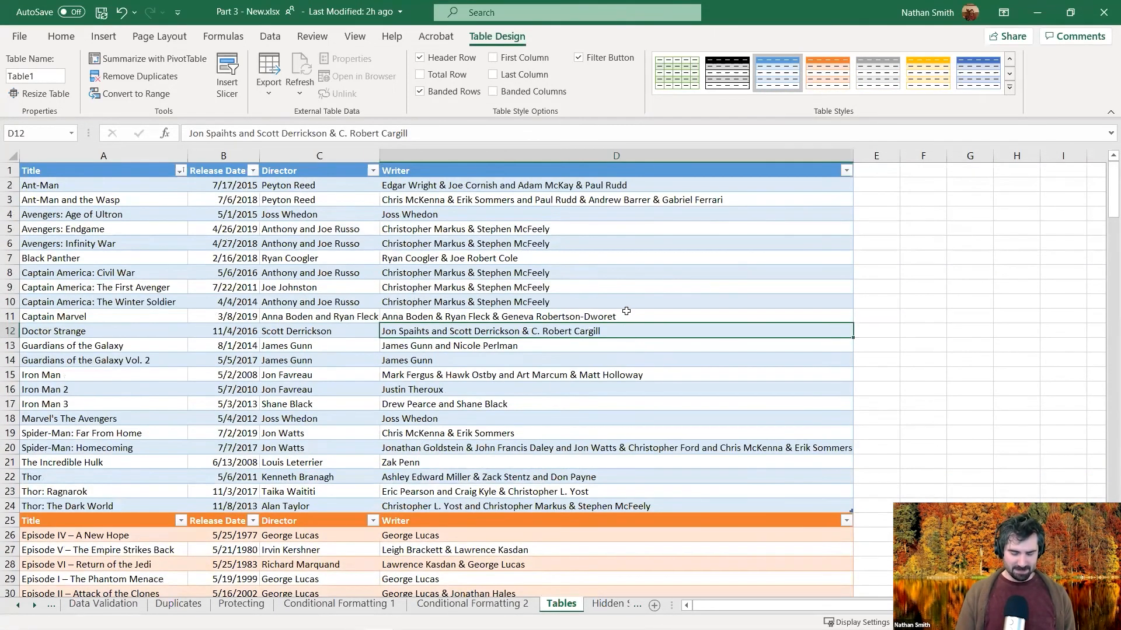
scroll(626, 311, "down", 2)
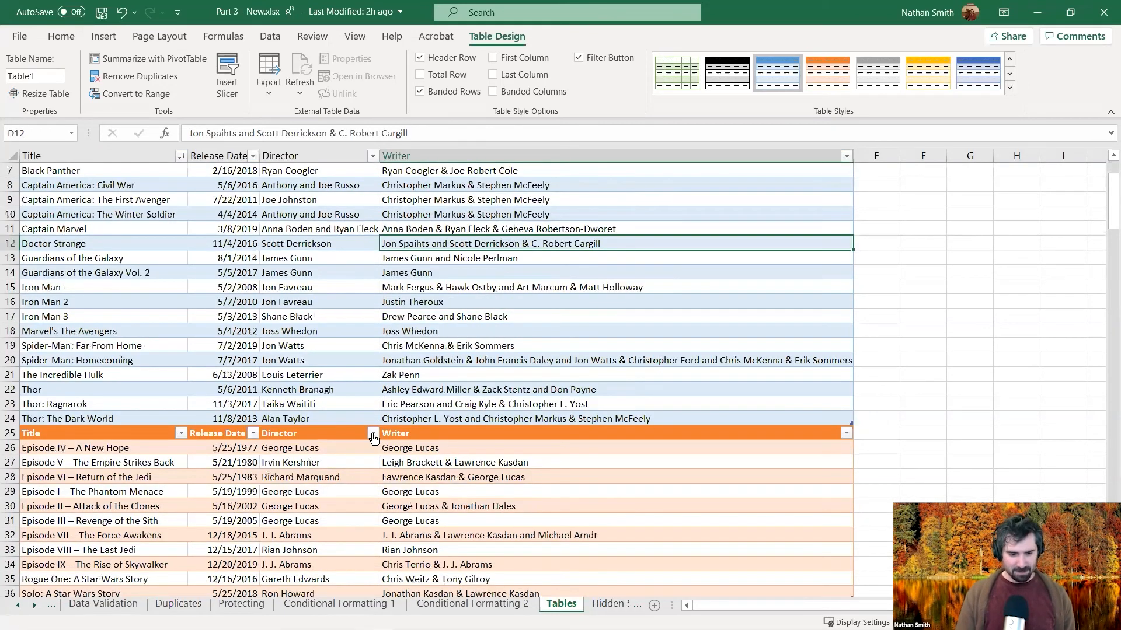
scroll(382, 366, "up", 2)
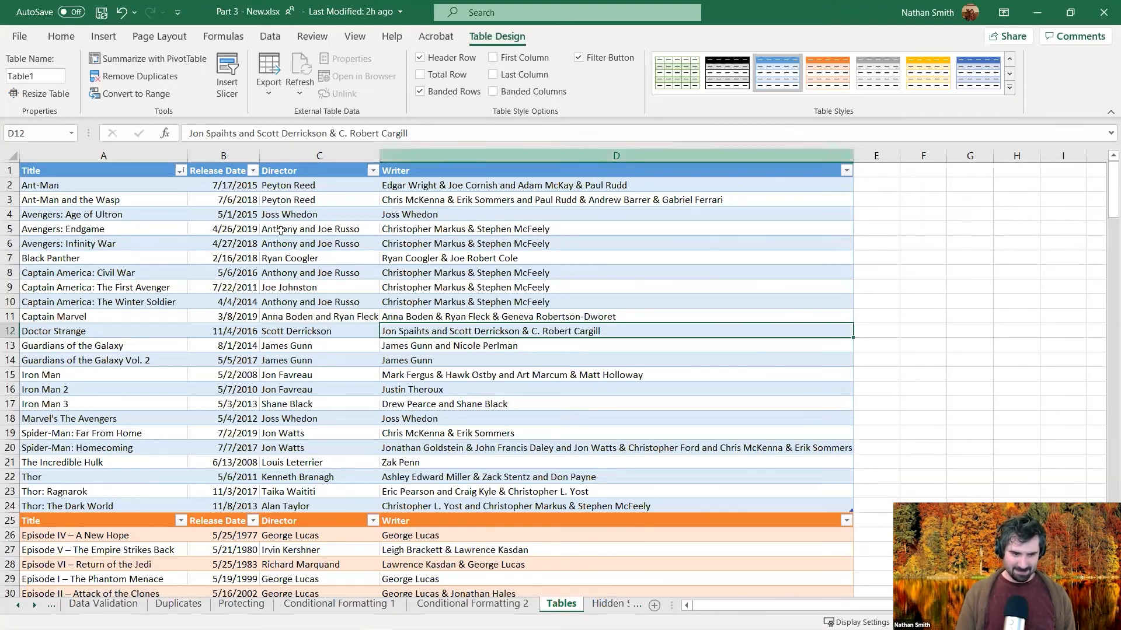
Step: Rename the table holding the Marvel films as Marvel
left_click(204, 277)
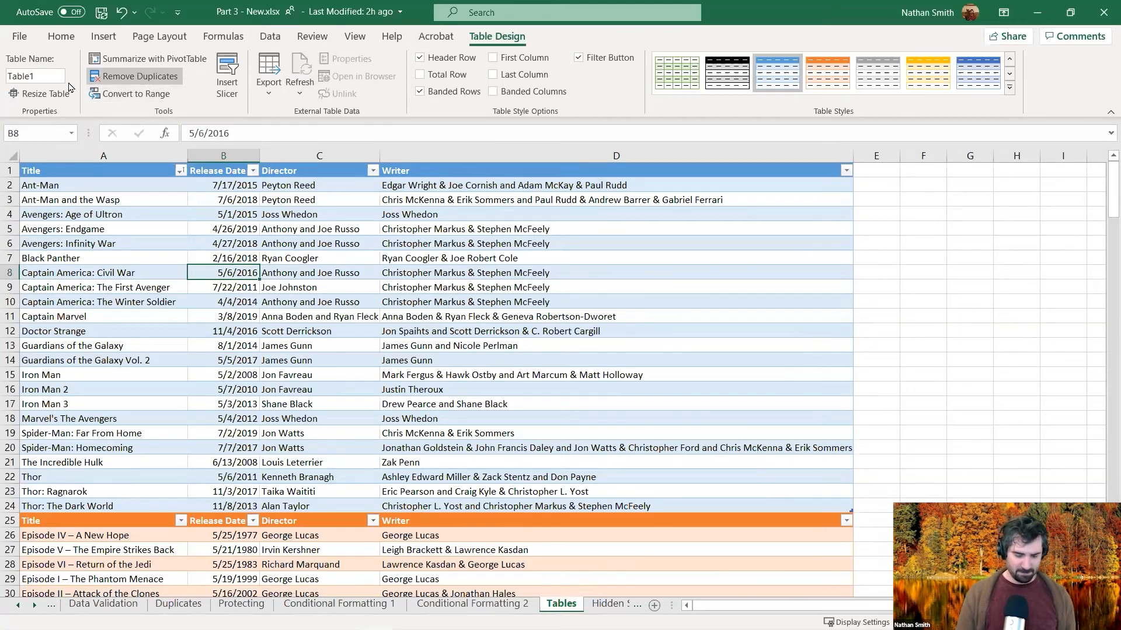
left_click(50, 76)
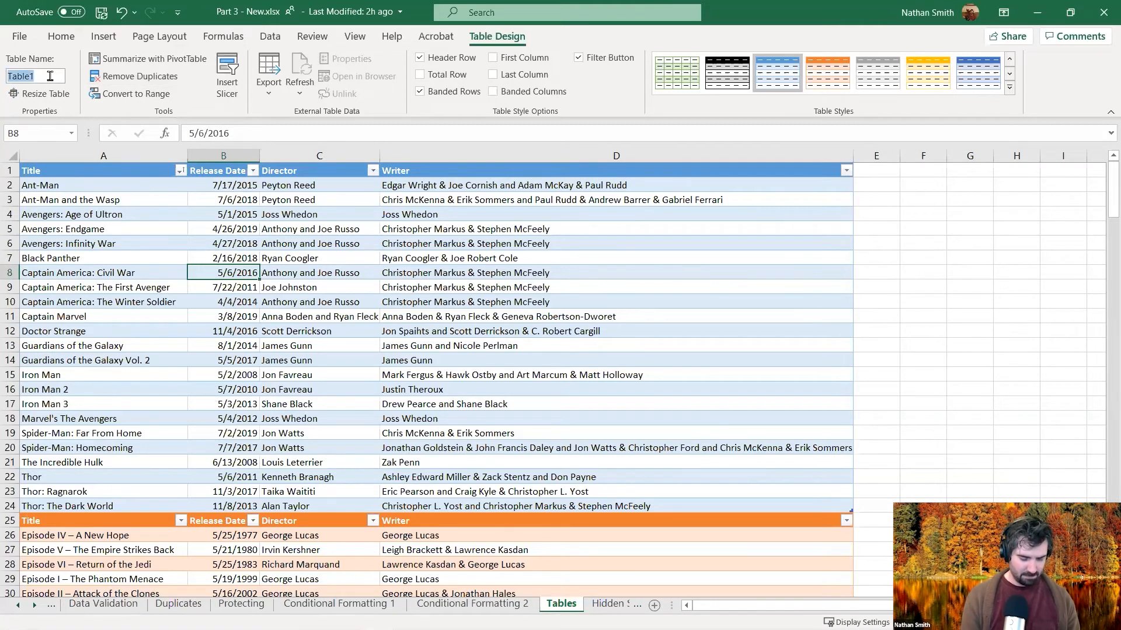
type("Marvel")
key("Return")
Step: Rename the table holding the Star Wars films as StarWars
scroll(116, 302, "down", 2)
left_click(93, 477)
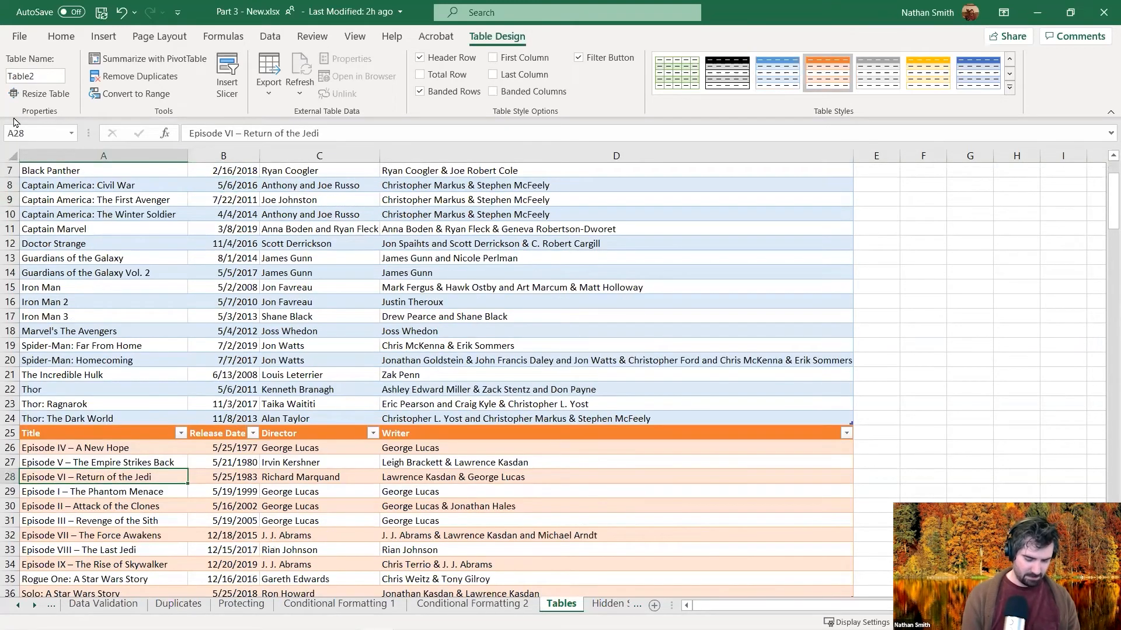
left_click(37, 75)
type("StarWars")
key("Return")
Step: Check the table name shown for cells in the Marvel and Star Wars tables
left_click(128, 249)
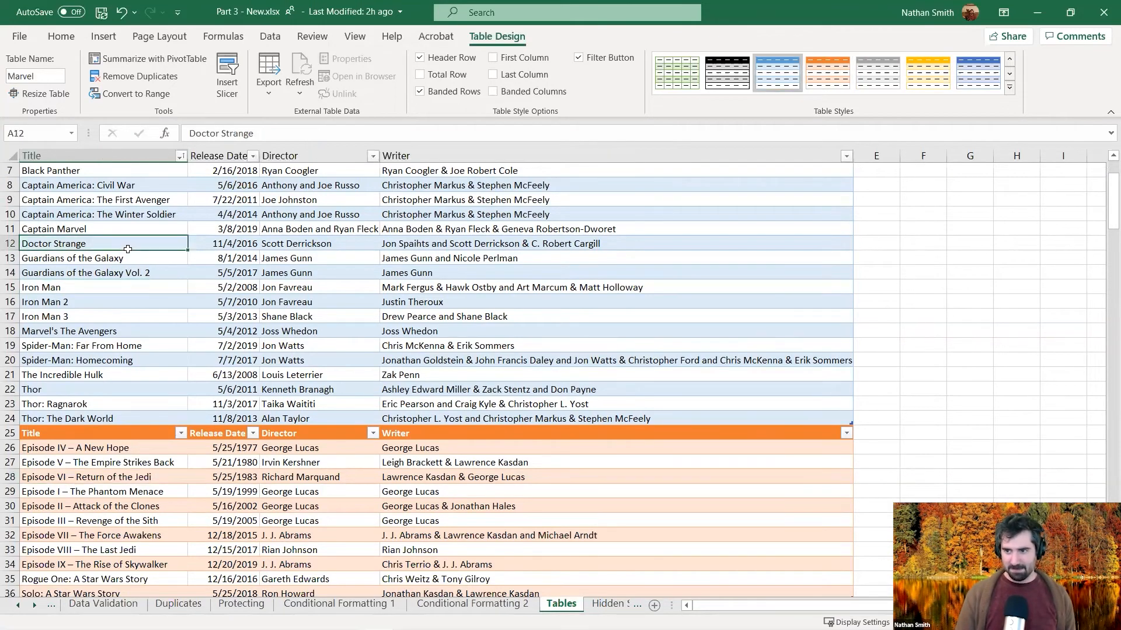
left_click(214, 479)
left_click(217, 322)
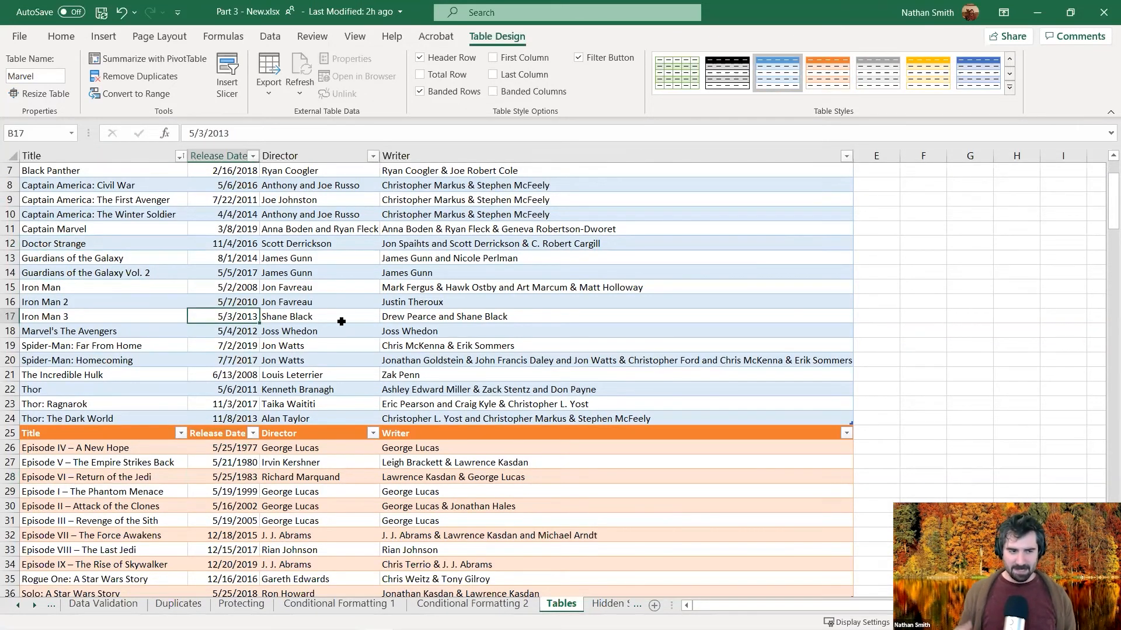
Step: Convert the Marvel table to a normal range, confirming the conversion
scroll(359, 359, "up", 2)
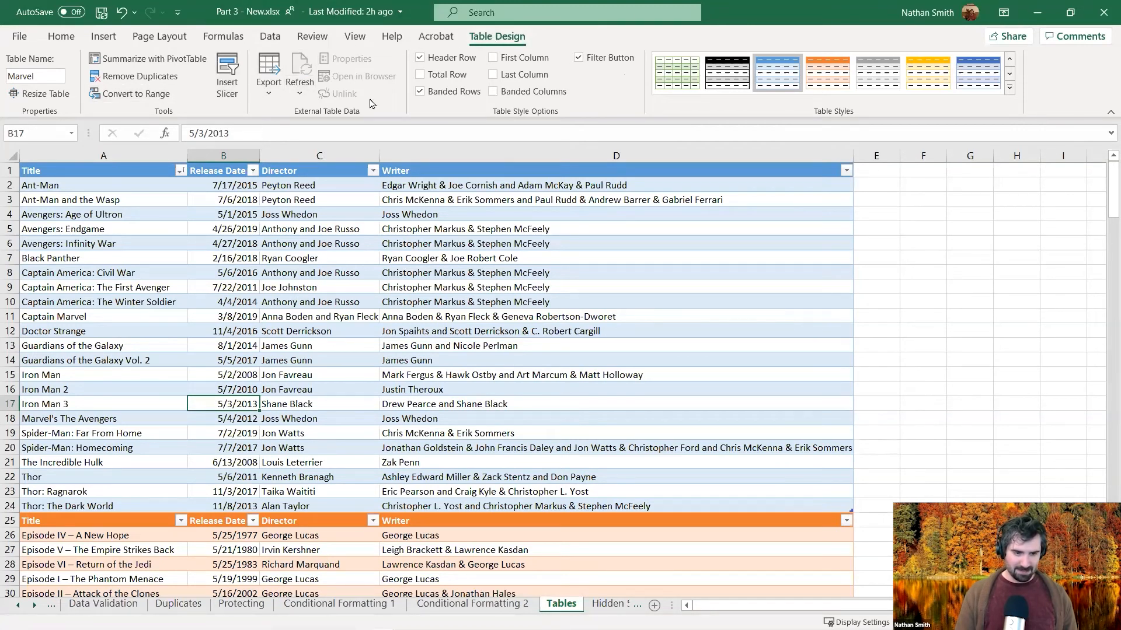
left_click(228, 273)
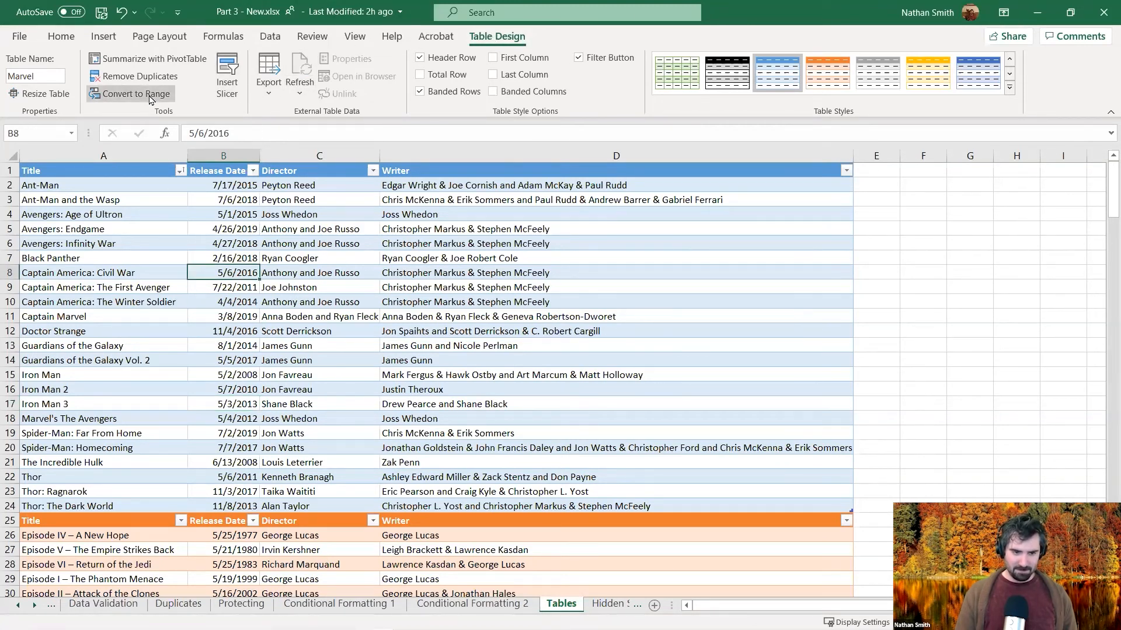
key("Up")
key("Up")
key("Up")
key("Up")
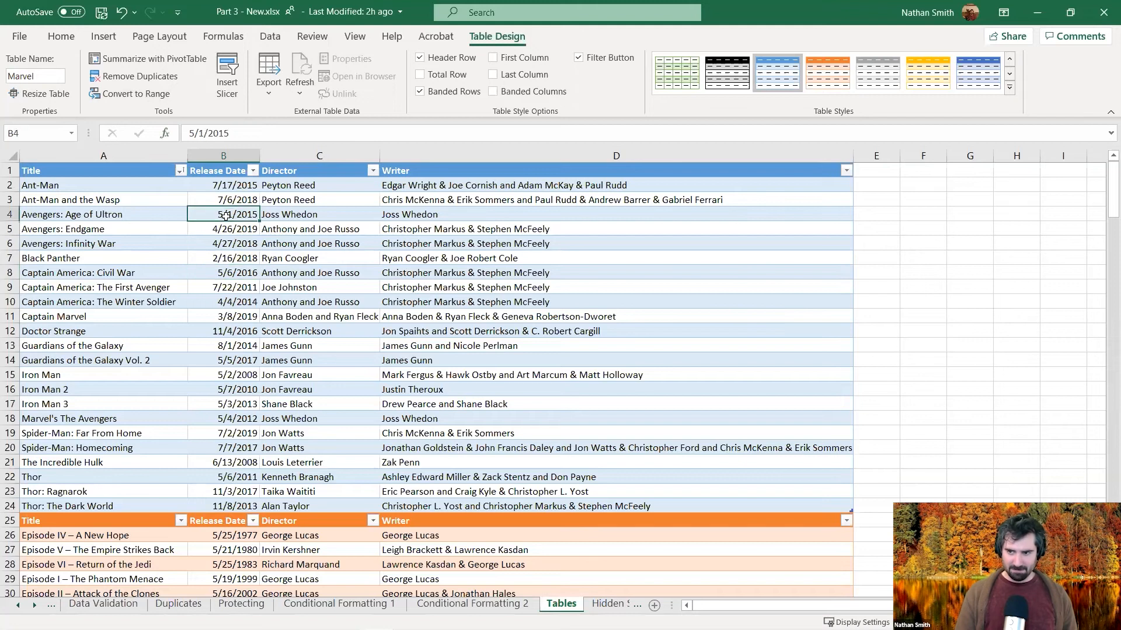
left_click(155, 96)
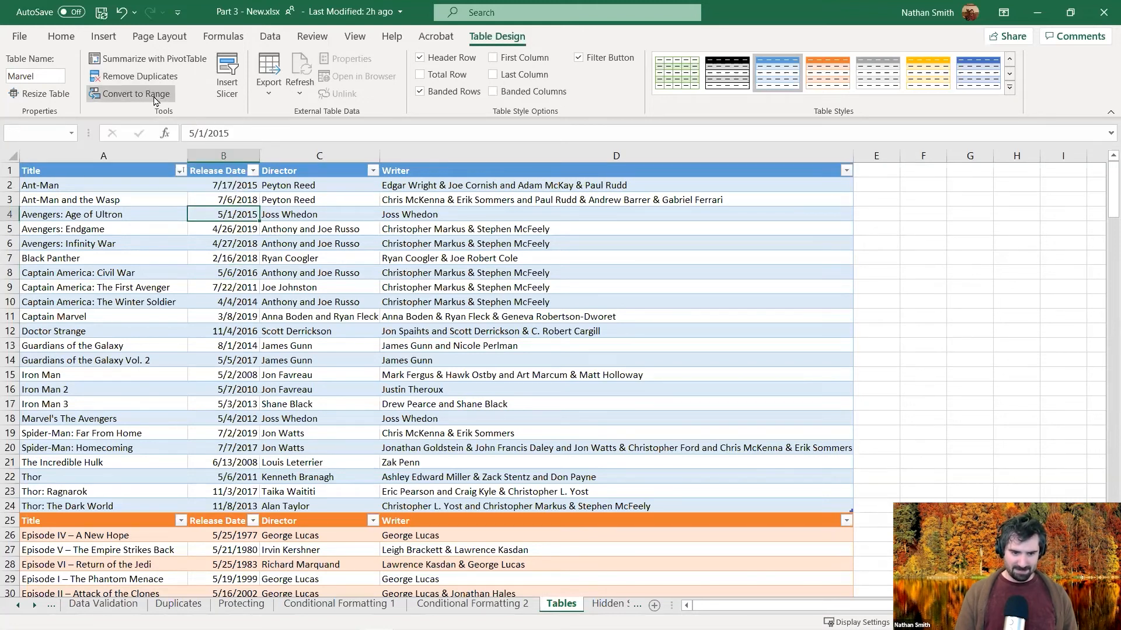
left_click(535, 364)
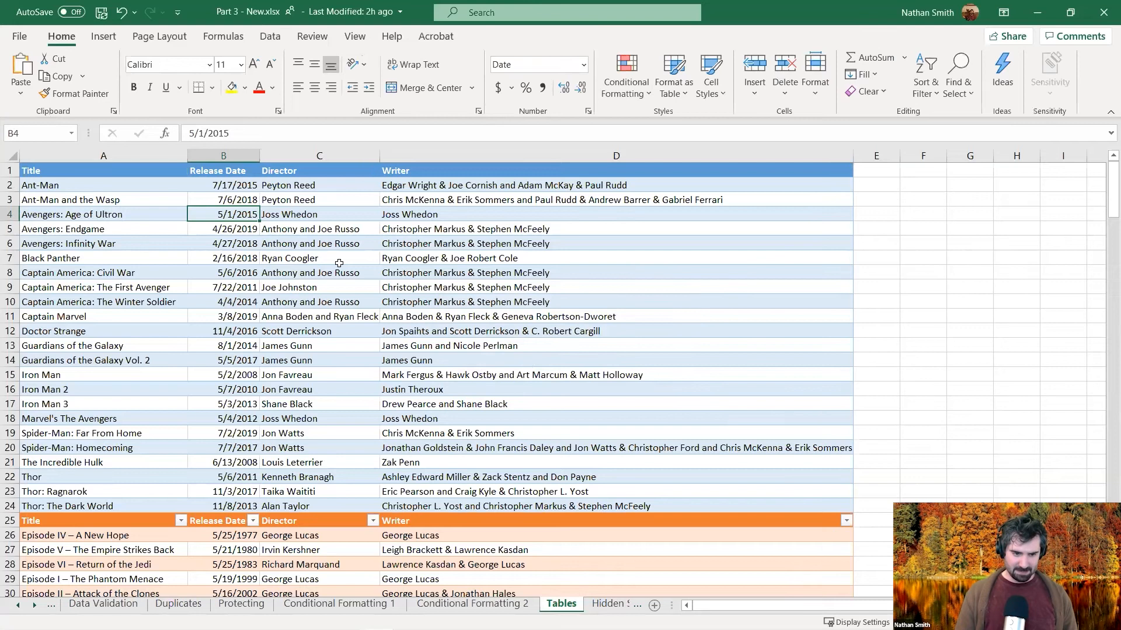
Step: Convert the StarWars table to a normal range and look over both lists
scroll(256, 287, "down", 4)
left_click(228, 448)
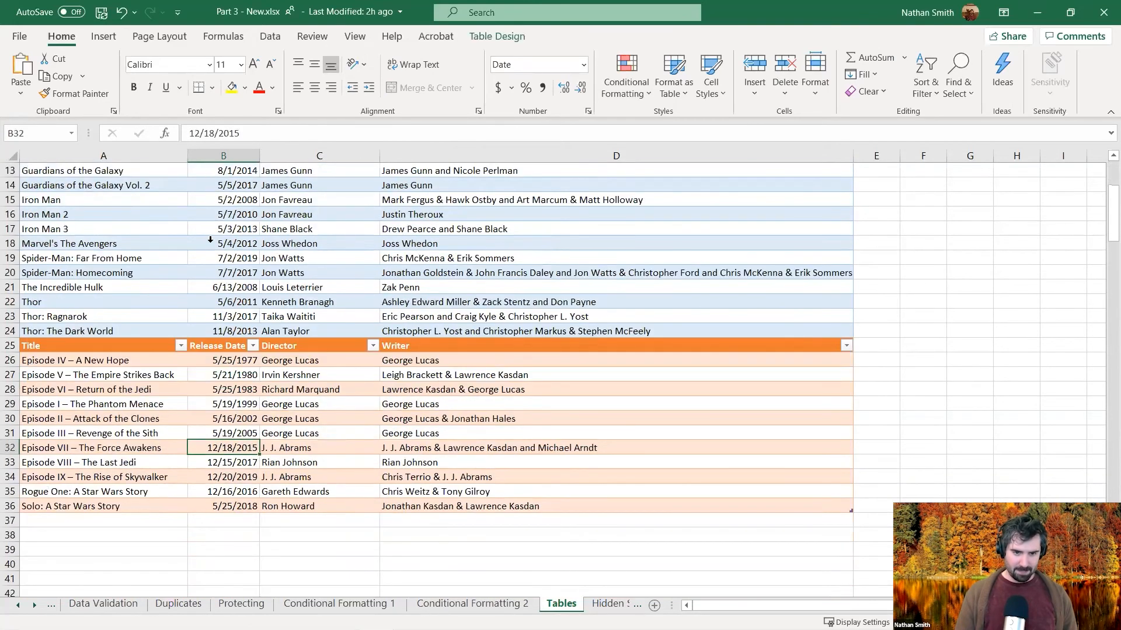
left_click(486, 37)
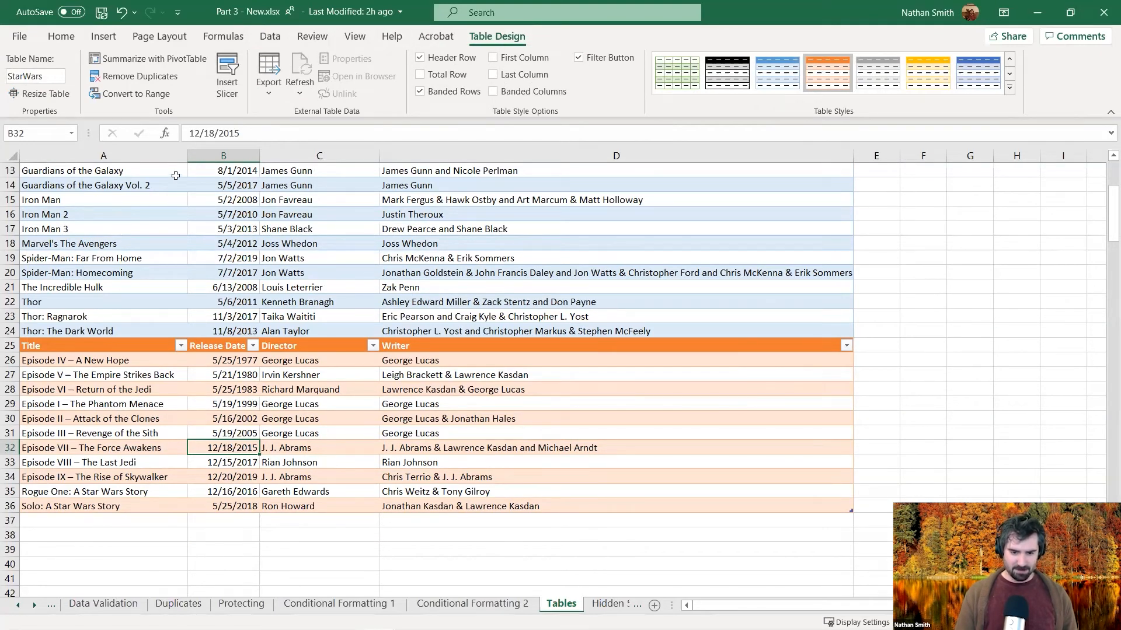
left_click(136, 93)
left_click(535, 363)
scroll(369, 300, "up", 4)
scroll(369, 300, "down", 3)
scroll(370, 299, "up", 3)
left_click(195, 260)
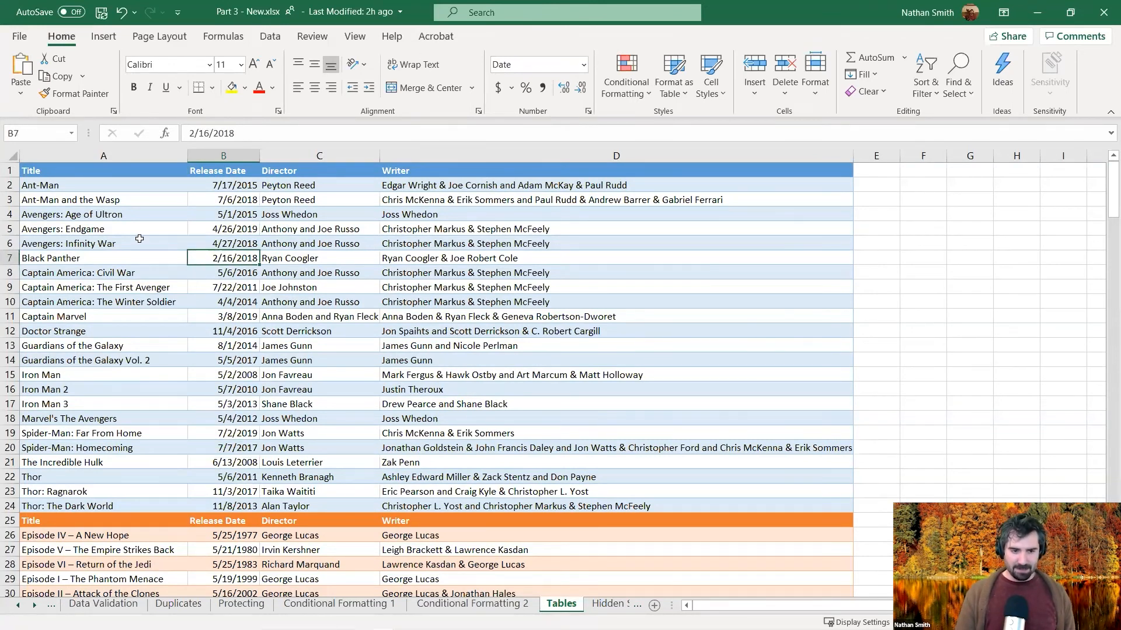
Step: Examine whether the header row stays in view when moving down through the converted film lists
left_click(119, 186)
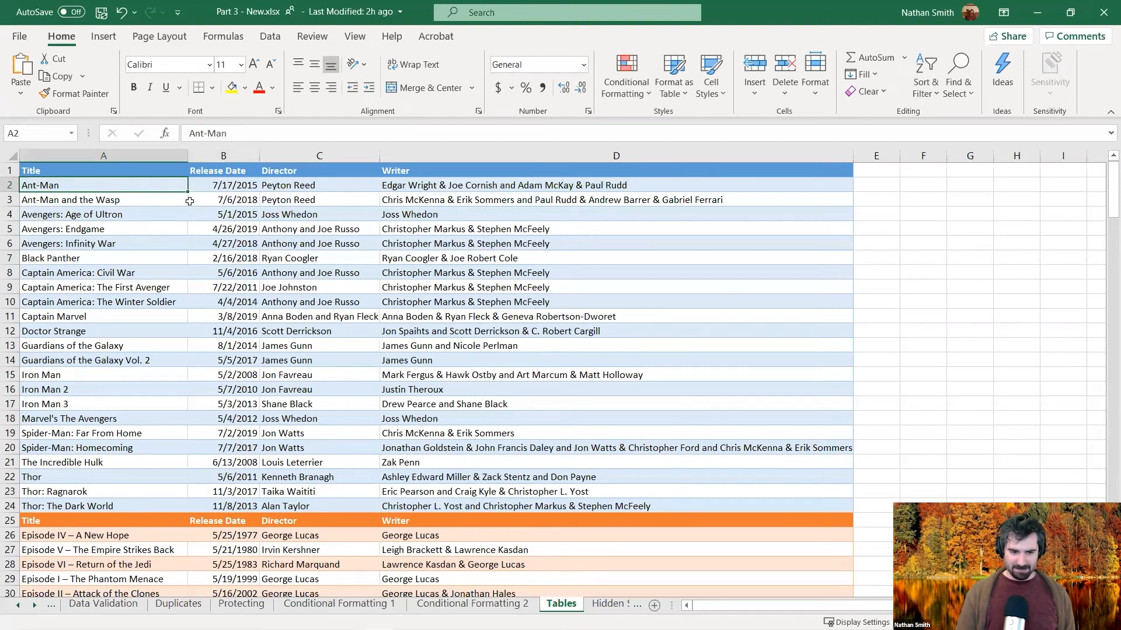
left_click(240, 175)
left_click(248, 187)
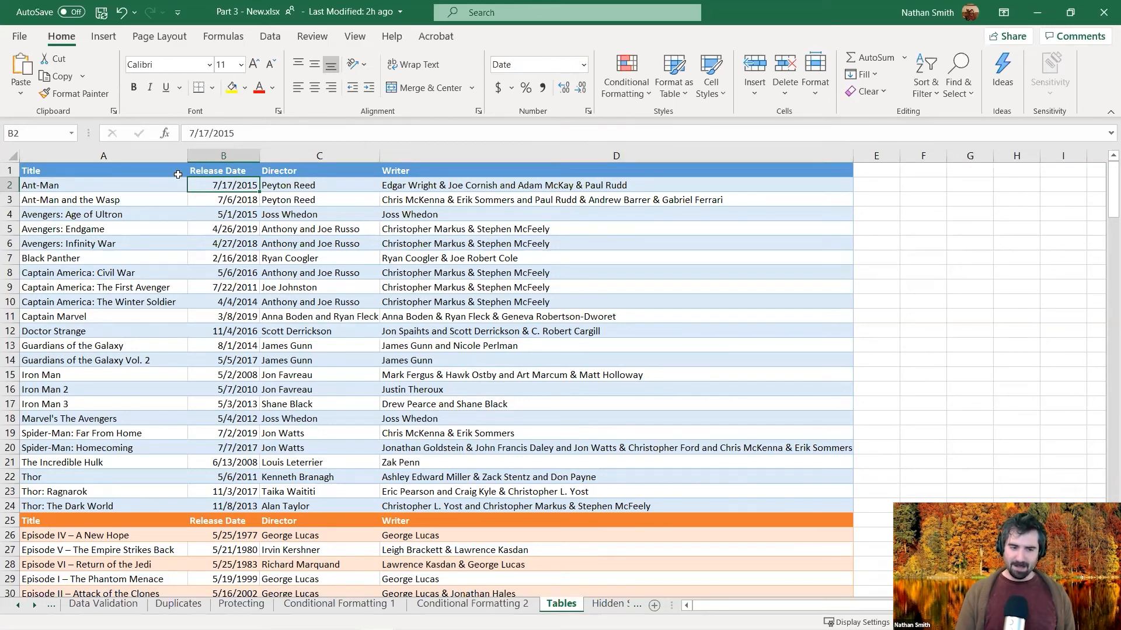
scroll(102, 222, "down", 2)
scroll(132, 220, "up", 2)
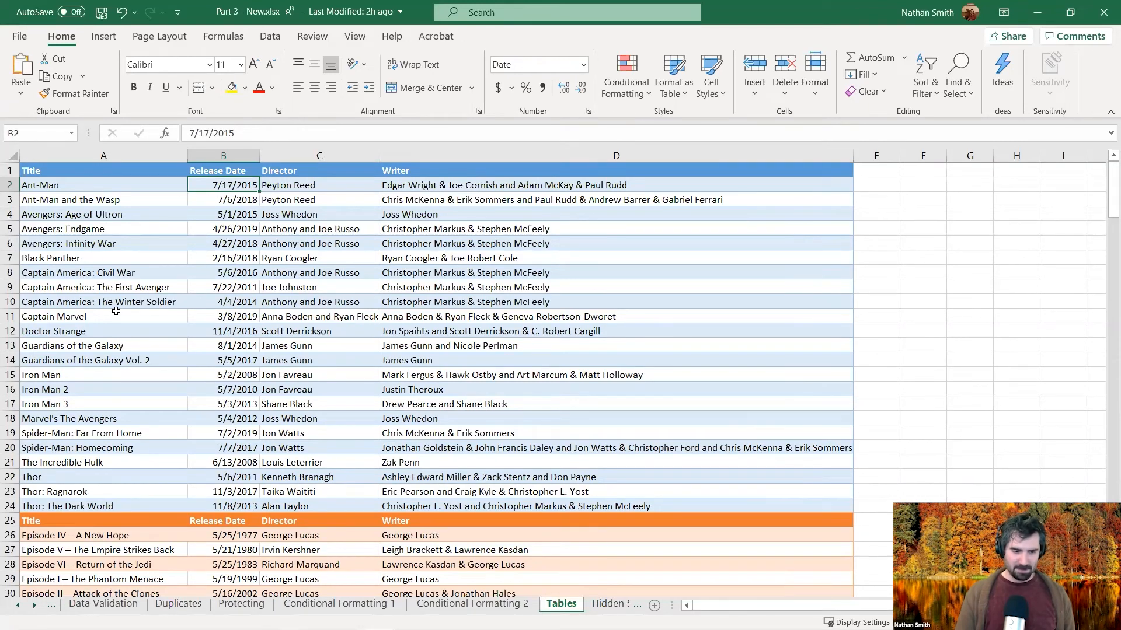
scroll(105, 525, "down", 3)
scroll(91, 490, "up", 3)
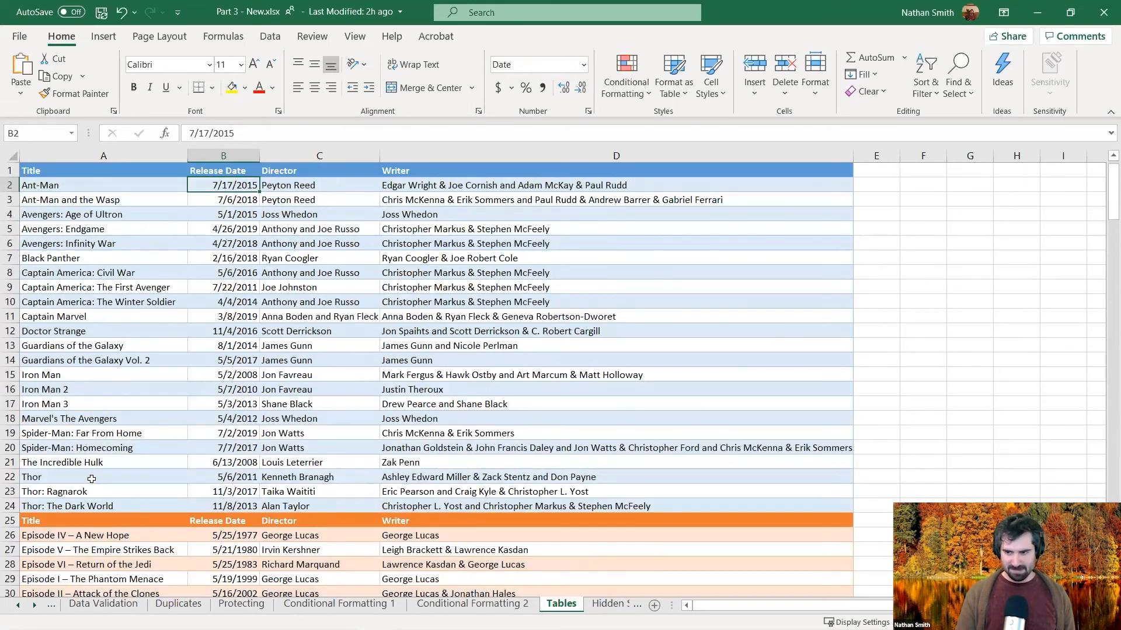
scroll(128, 482, "down", 2)
scroll(135, 470, "up", 2)
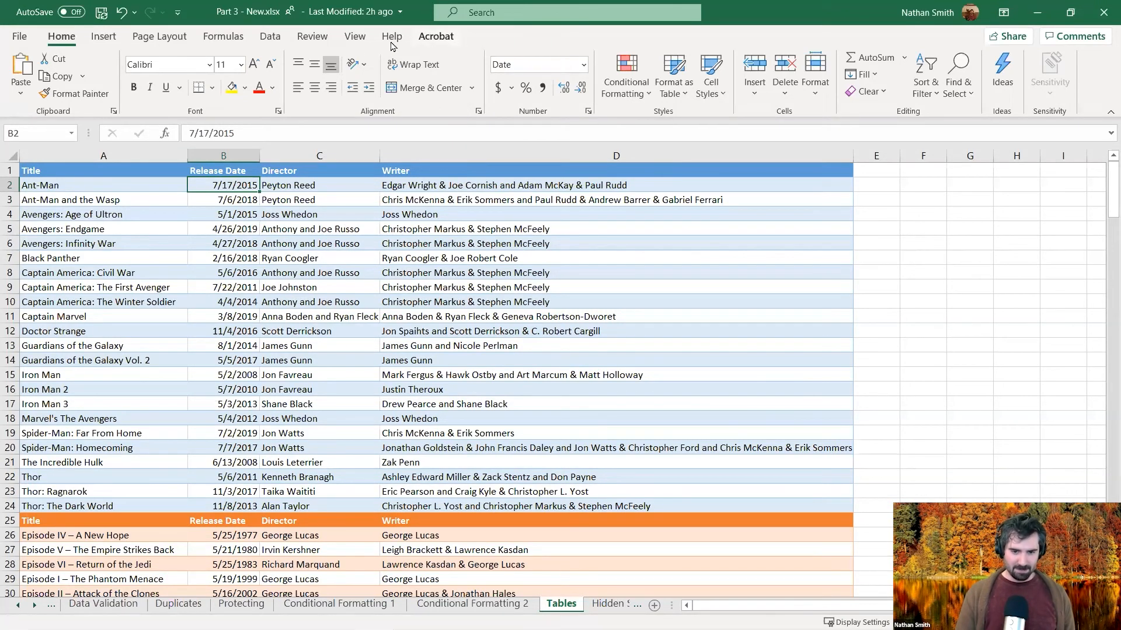
Step: Freeze panes at cell B2 so that row 1 and the Title column stay in view
left_click(356, 44)
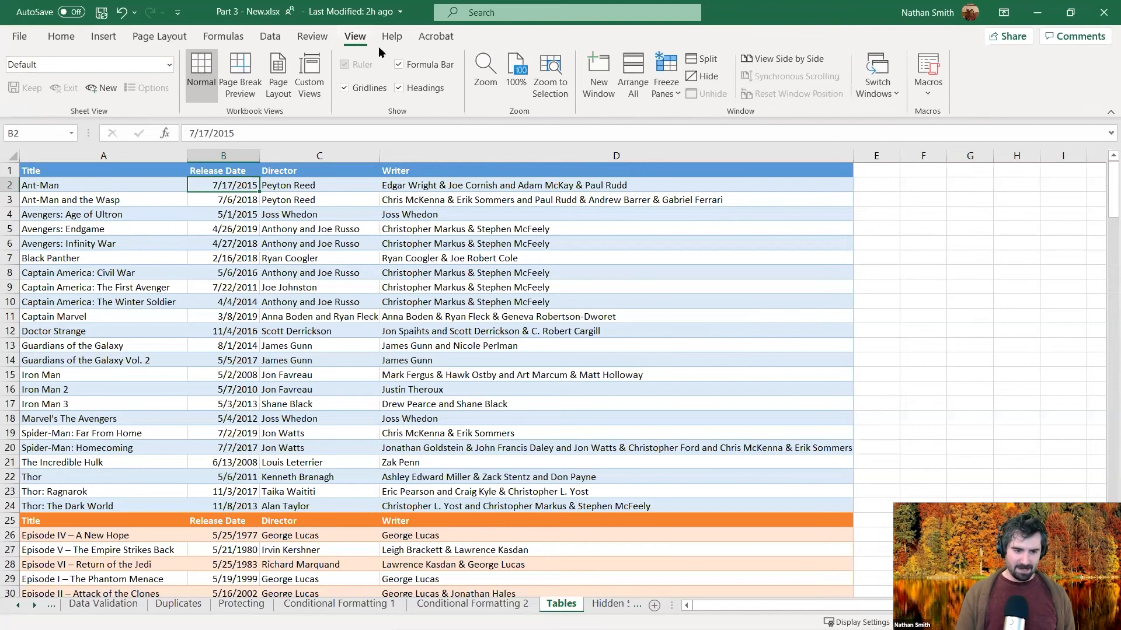
left_click(207, 229)
left_click(175, 183)
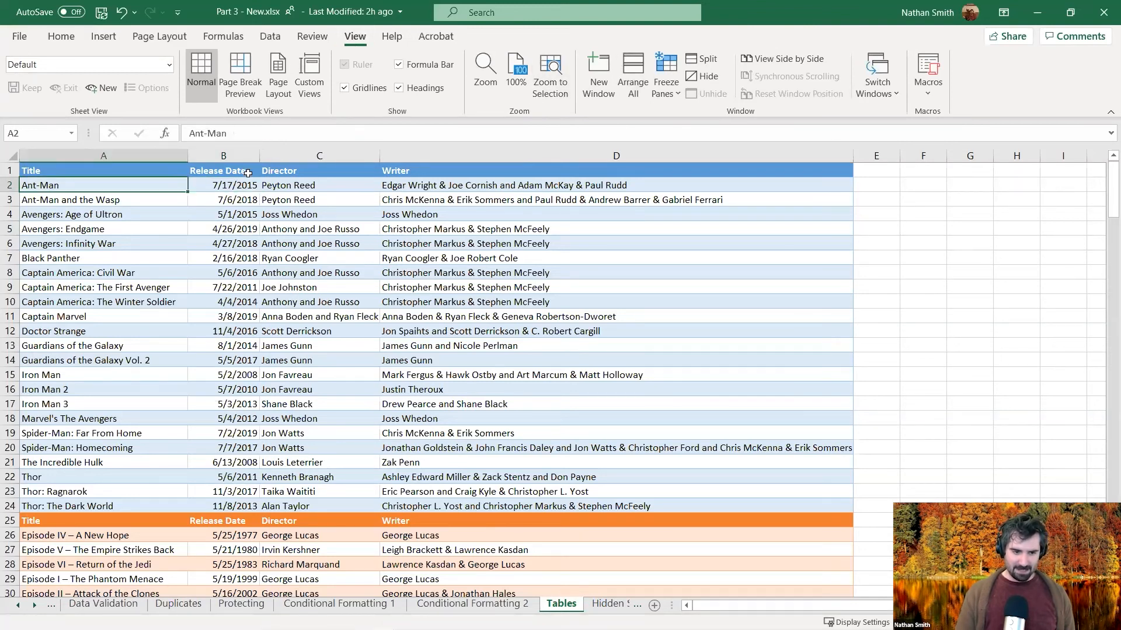
left_click(232, 185)
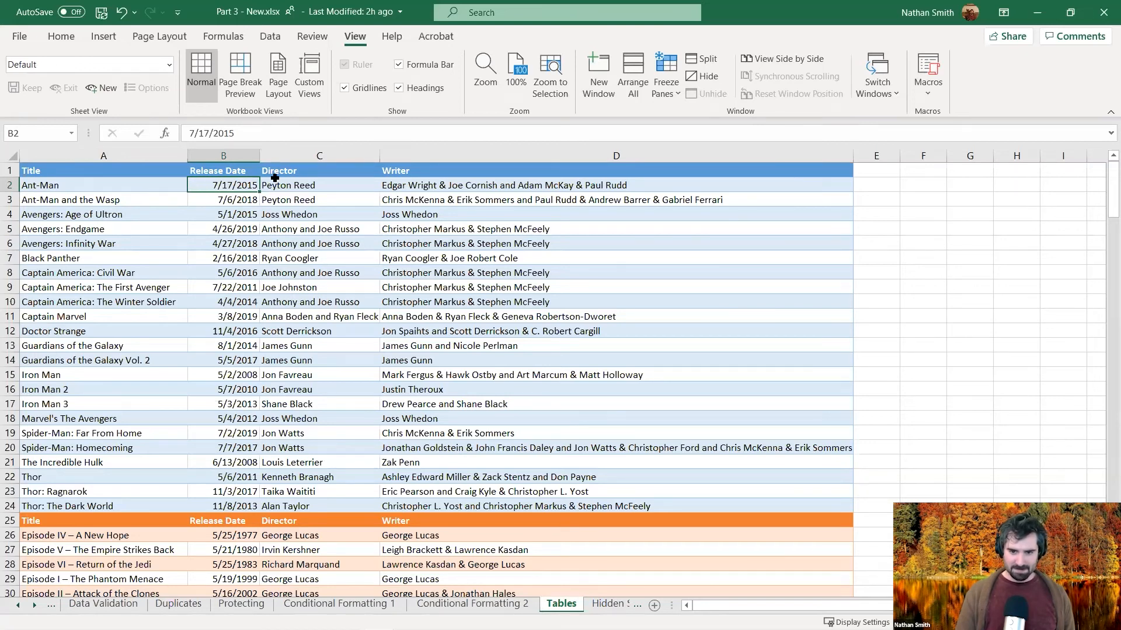
left_click(661, 95)
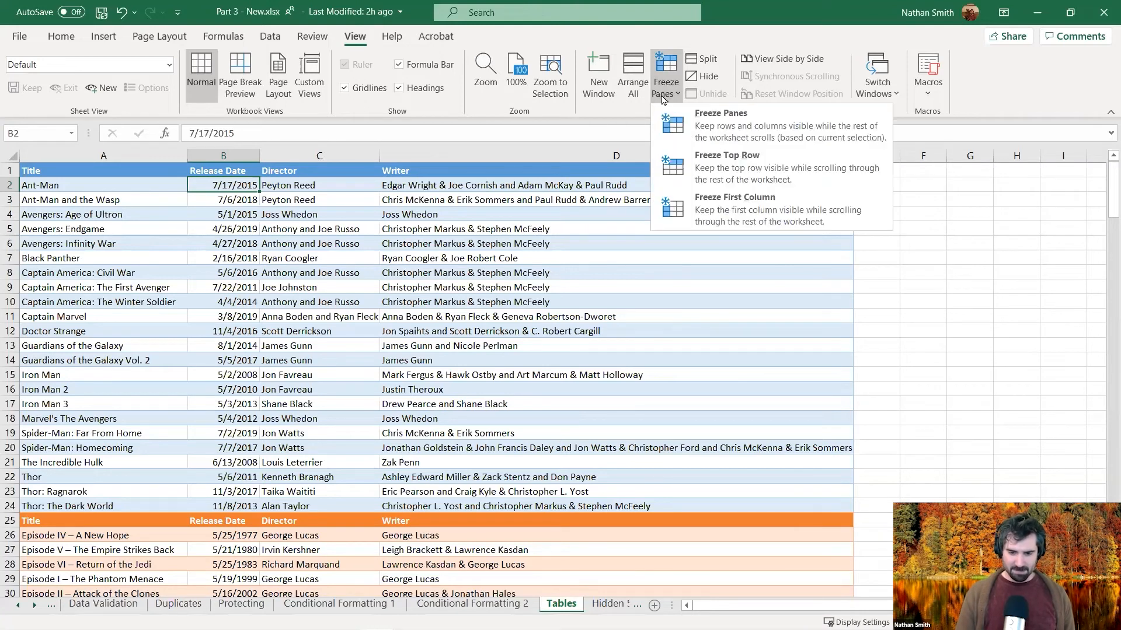
left_click(727, 133)
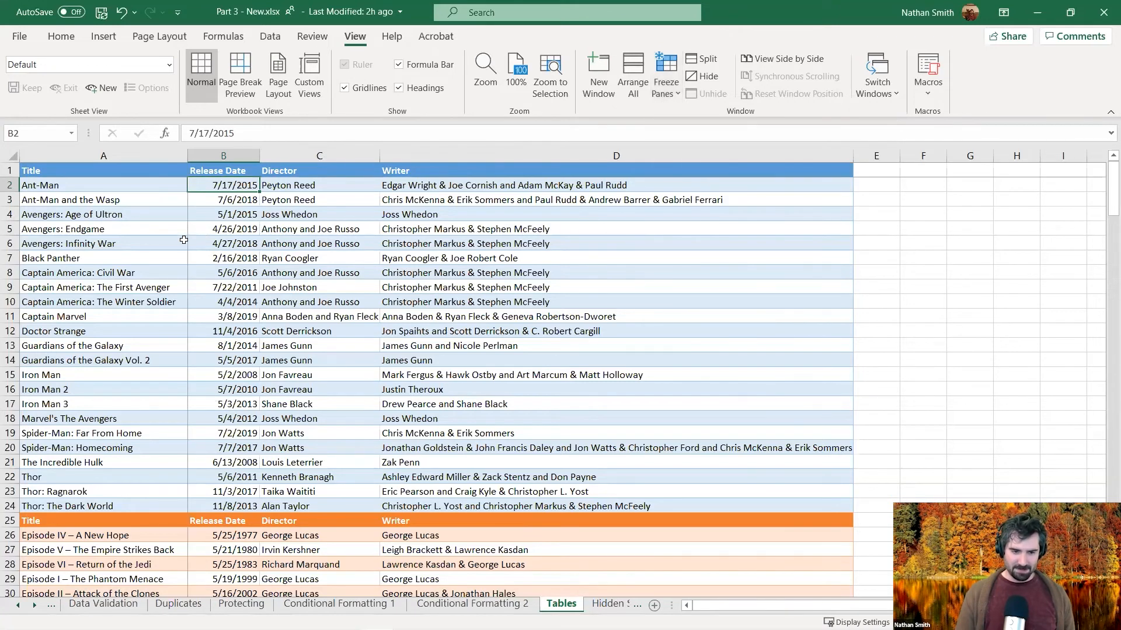
Step: Examine how the frozen header row and Title column behave when moving down and across the sheet
scroll(263, 272, "down", 6)
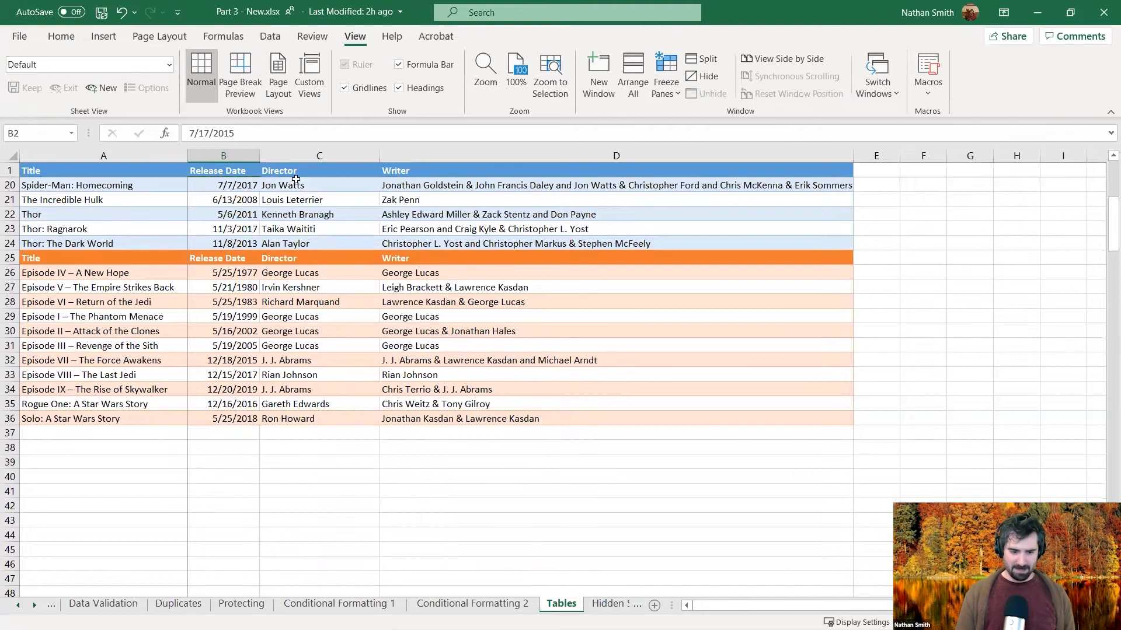
scroll(318, 236, "up", 5)
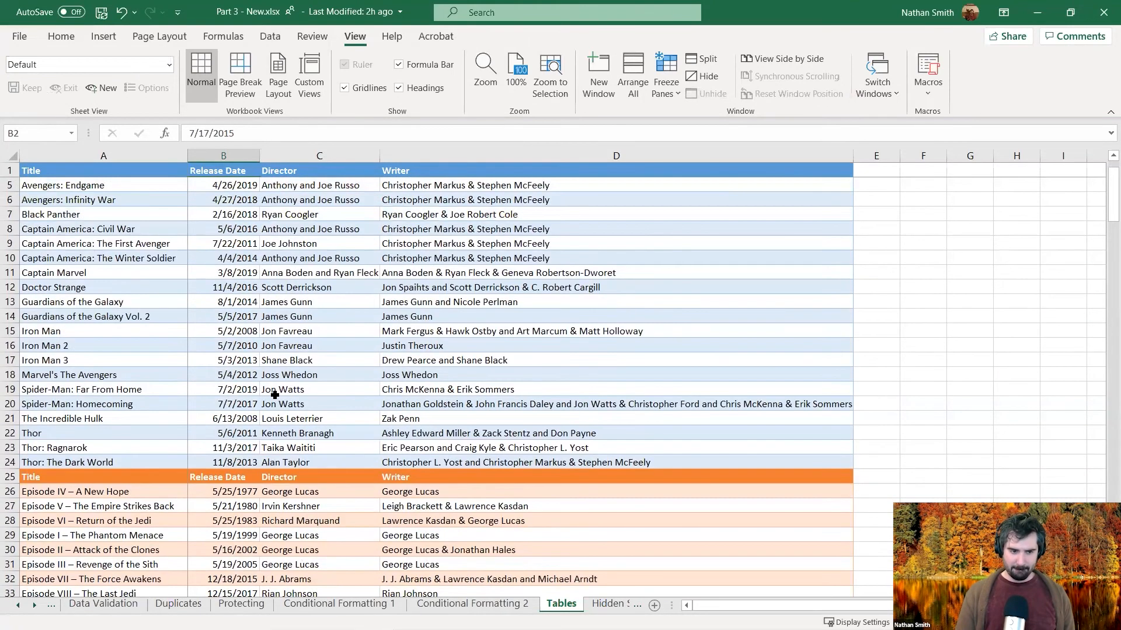
left_click_drag(716, 608, 819, 605)
left_click_drag(742, 612, 753, 612)
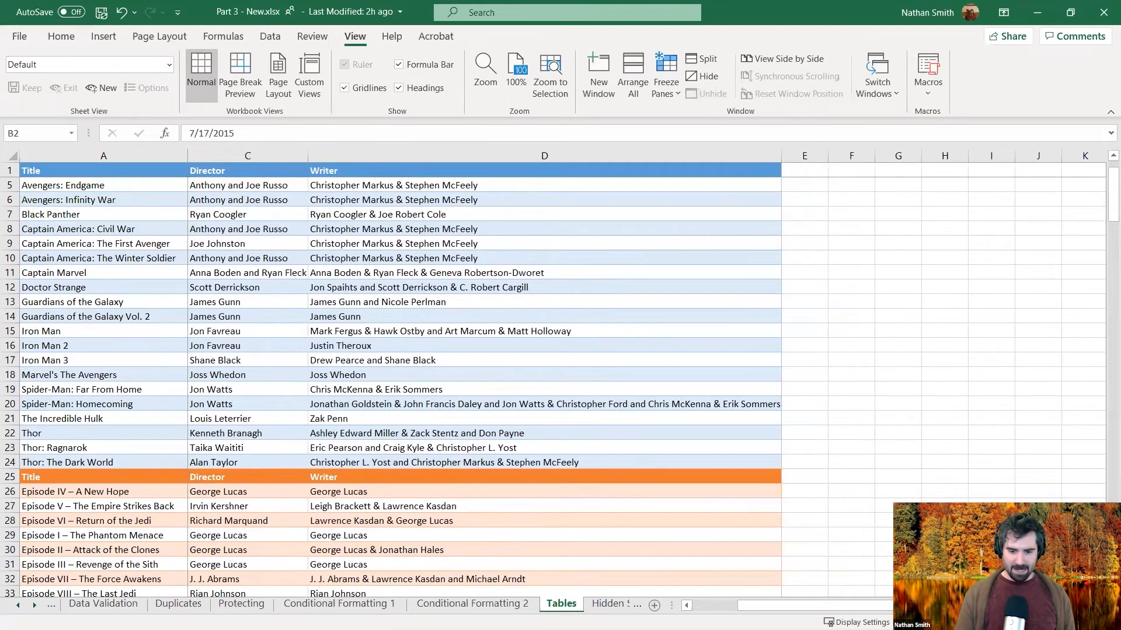
left_click(1100, 606)
left_click(1099, 606)
left_click(1100, 606)
left_click(1099, 606)
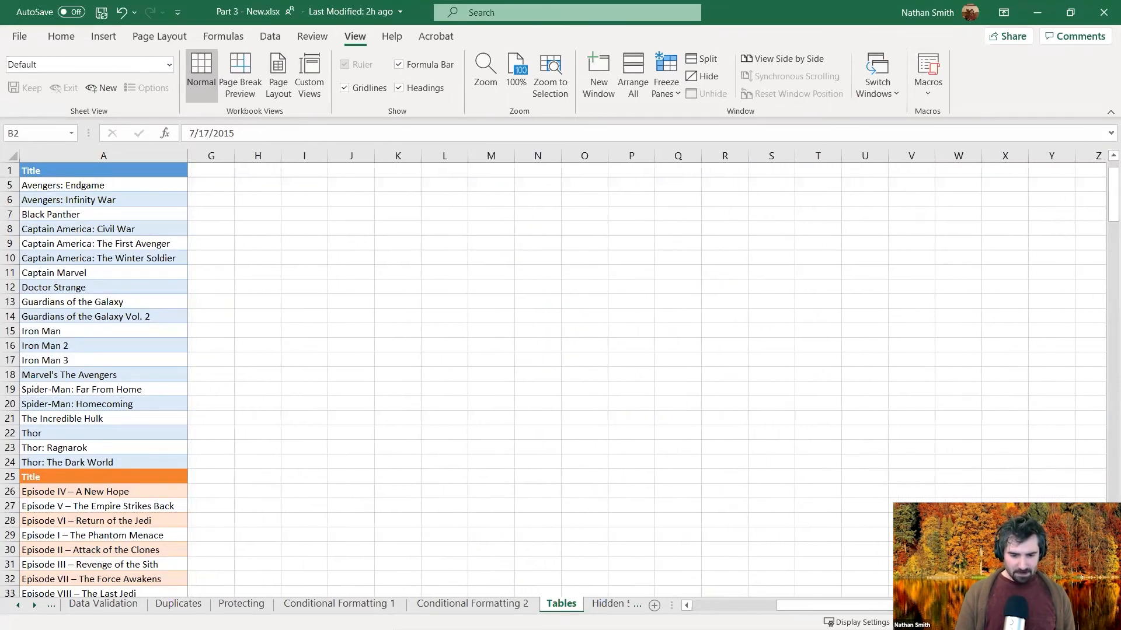
left_click(686, 606)
left_click(686, 606)
left_click(687, 606)
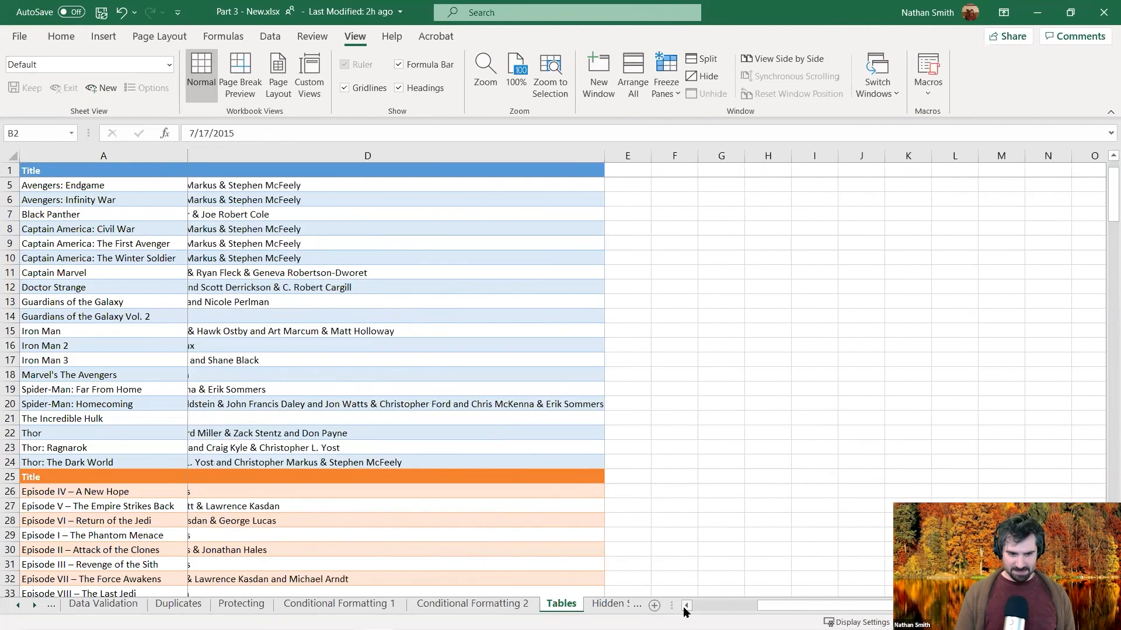
left_click(687, 606)
left_click(686, 606)
scroll(588, 465, "up", 1)
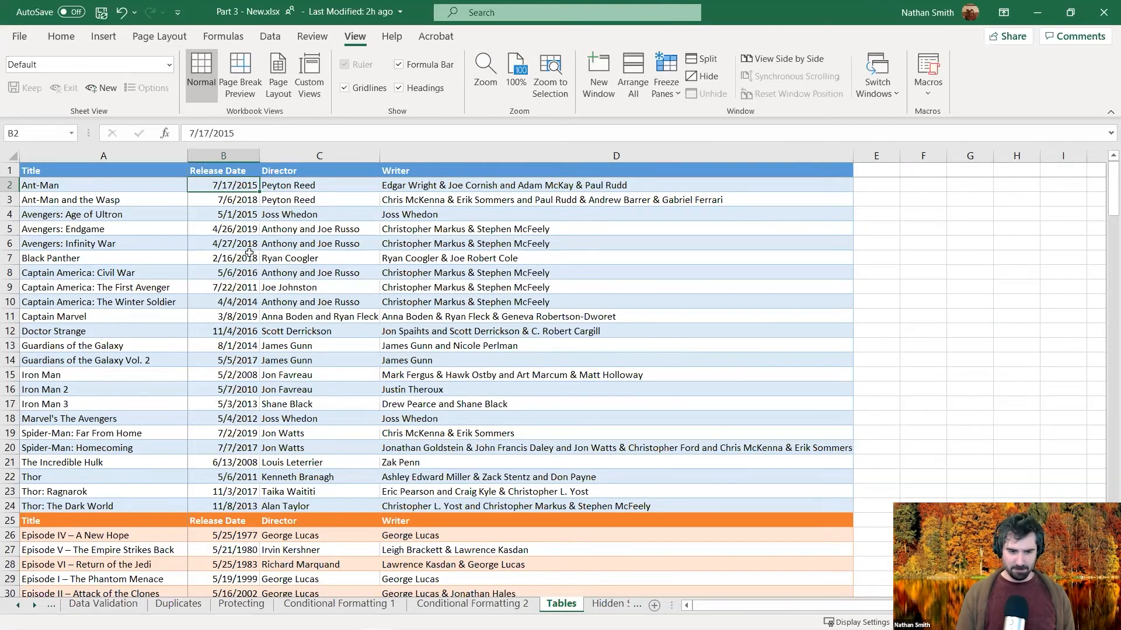
scroll(249, 253, "down", 4)
scroll(250, 253, "up", 4)
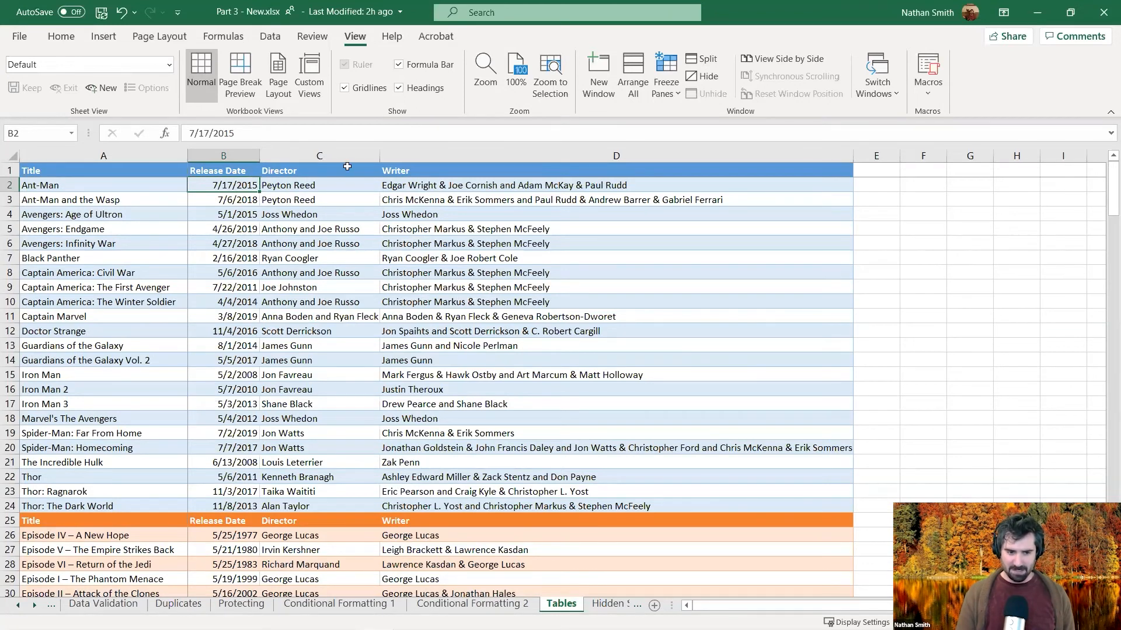
scroll(298, 227, "down", 2)
scroll(252, 220, "up", 2)
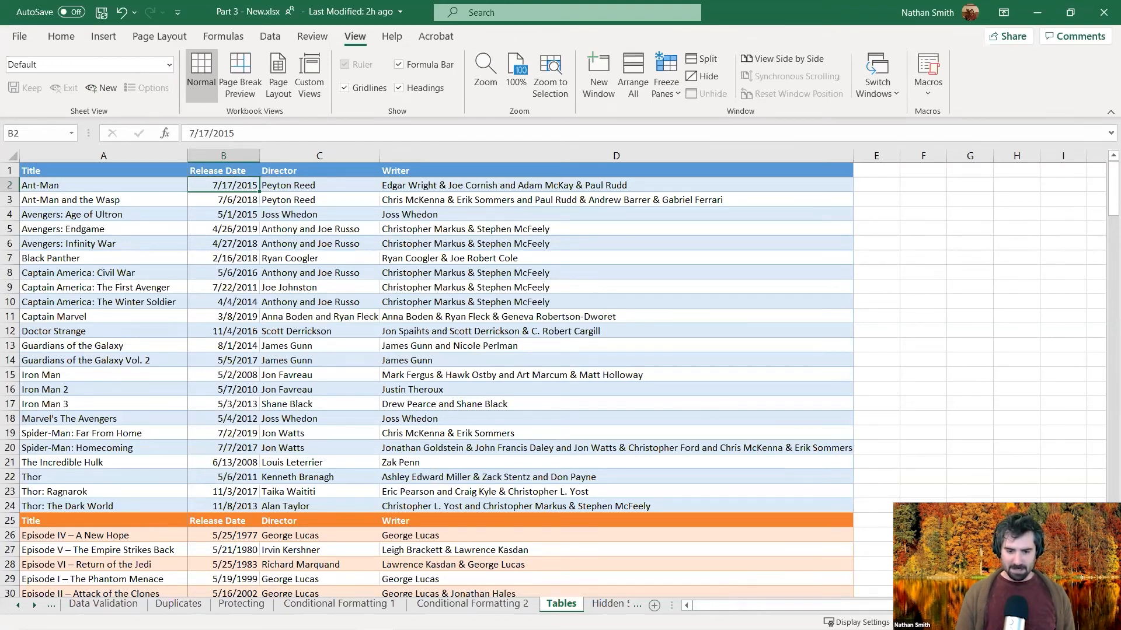
scroll(642, 373, "right", 4)
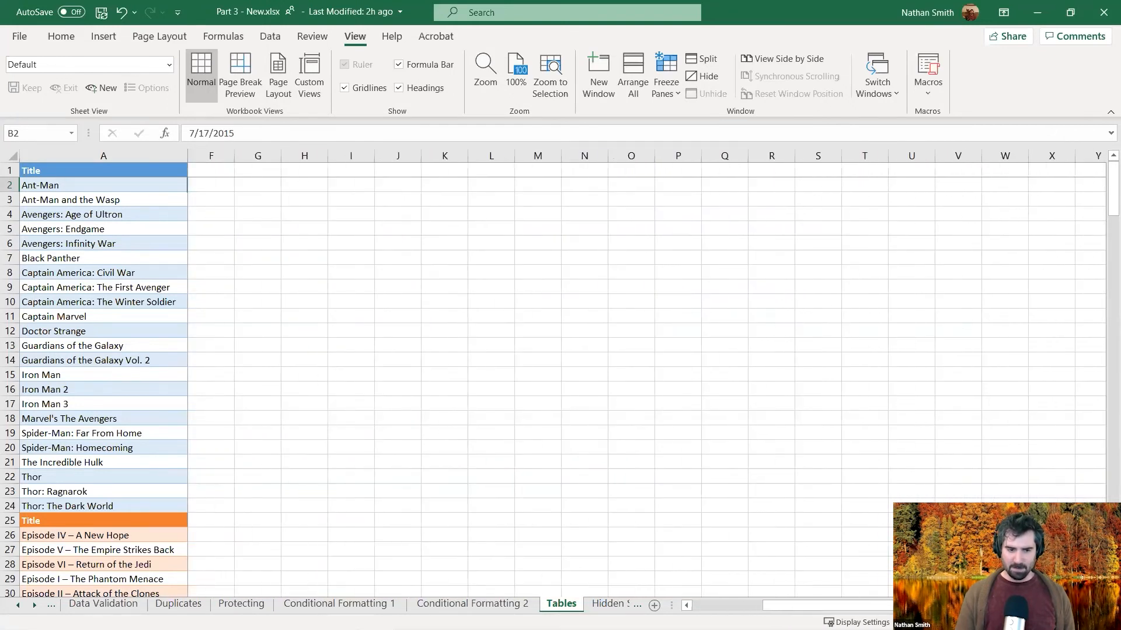
scroll(687, 607, "left", 4)
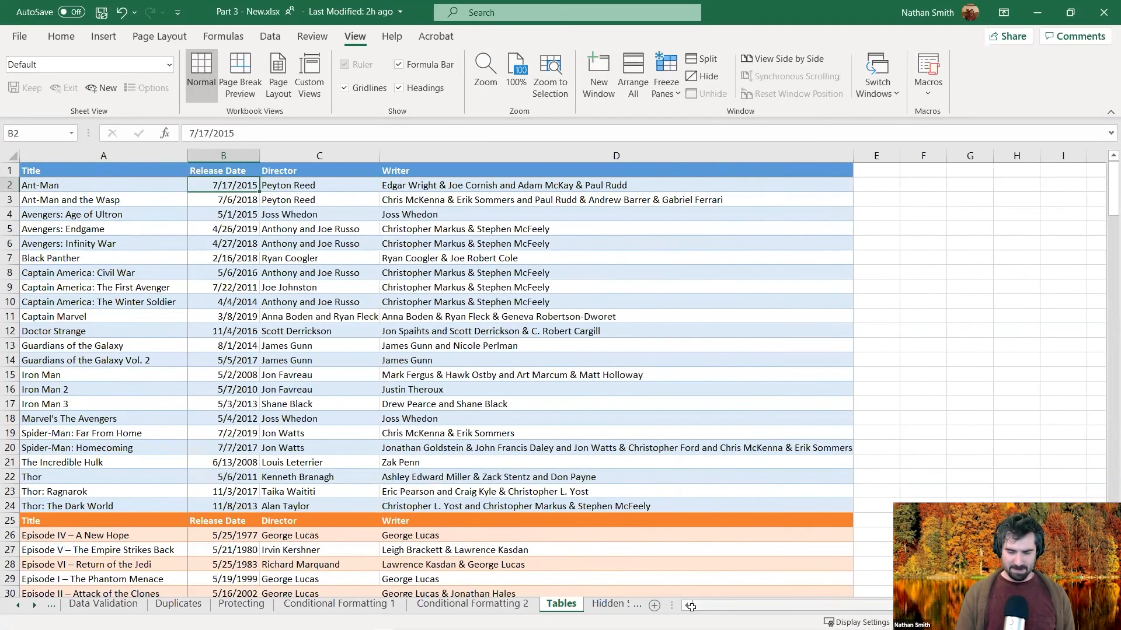
Step: Unfreeze the panes on the Tables sheet and select cell D13
left_click(666, 87)
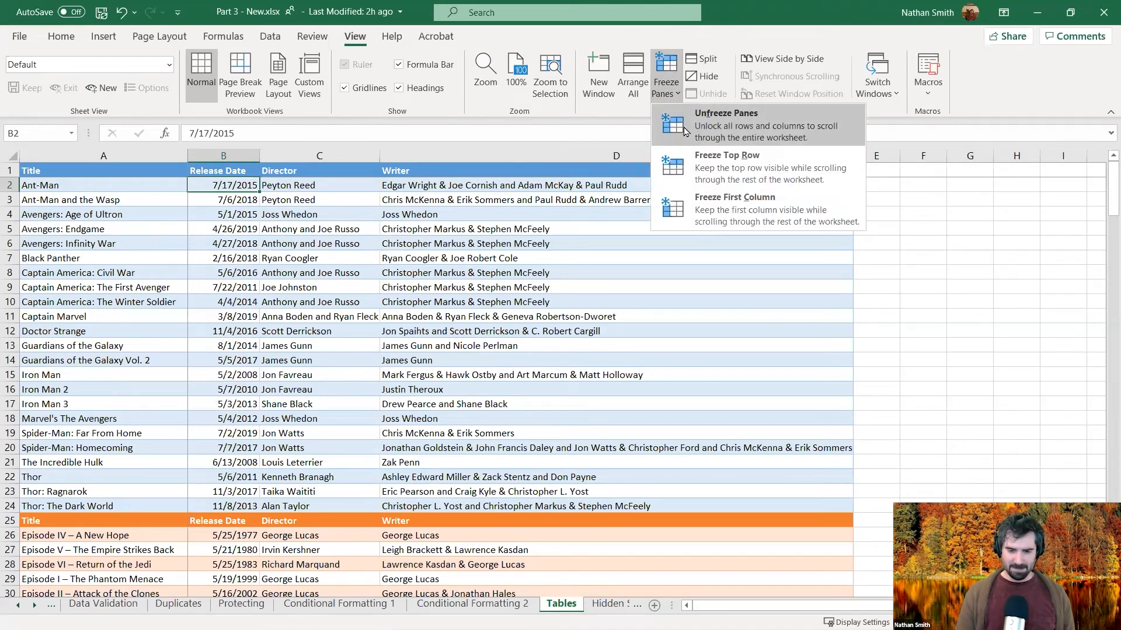
left_click(687, 130)
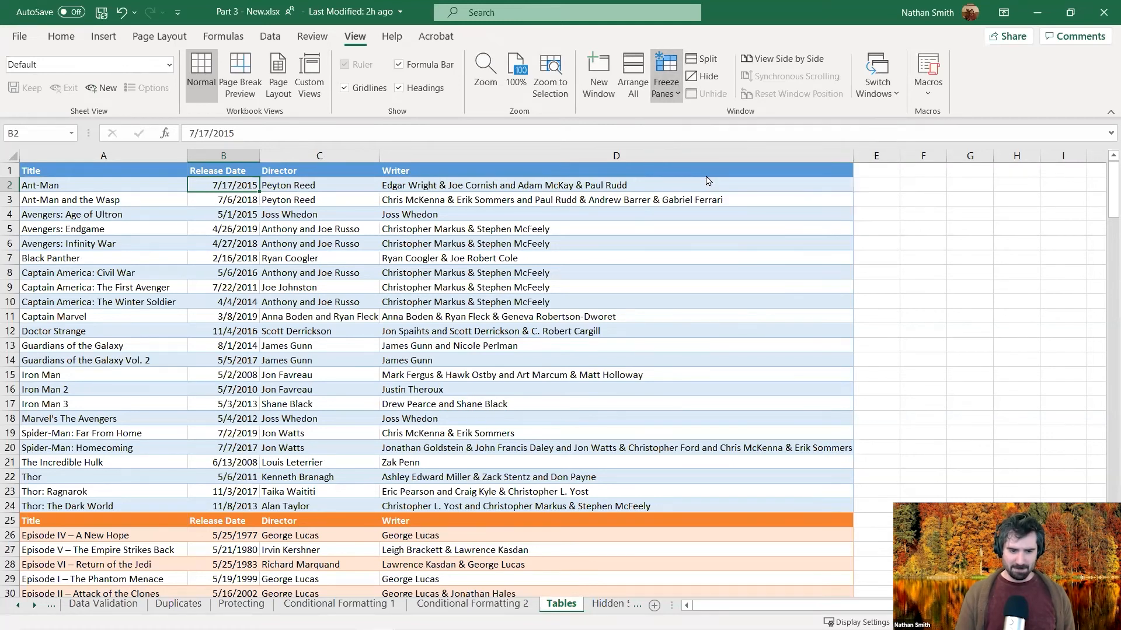
scroll(706, 179, "down", 3)
scroll(706, 178, "up", 3)
left_click(612, 342)
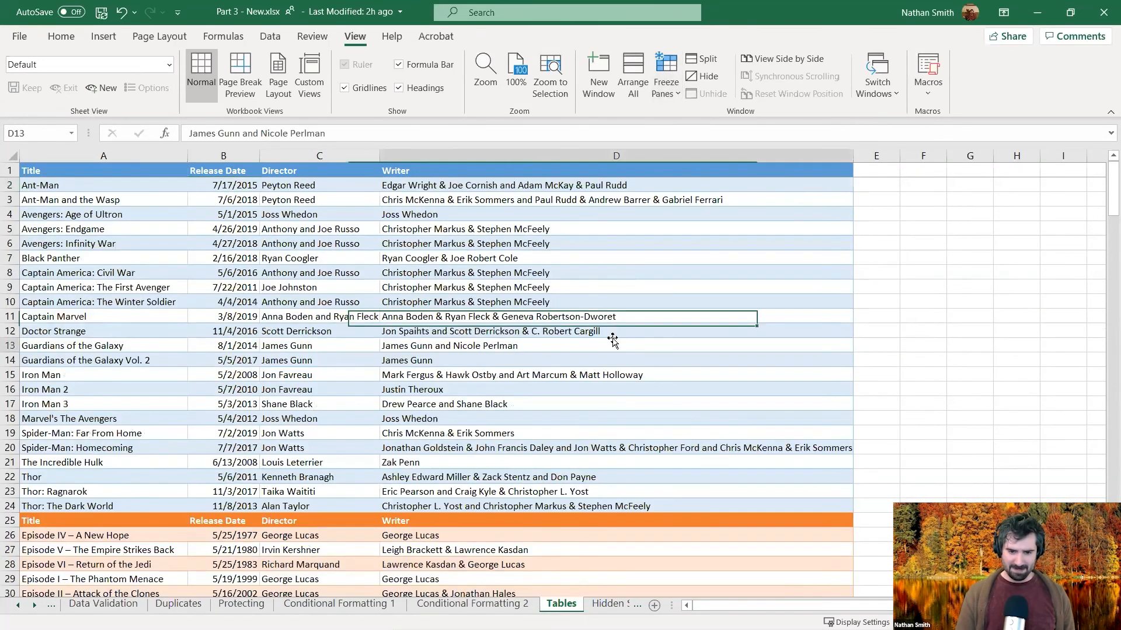
Step: Try freezing only the top row, and switch to freezing only the first column
left_click(664, 97)
left_click(684, 177)
scroll(636, 268, "down", 4)
scroll(636, 269, "up", 4)
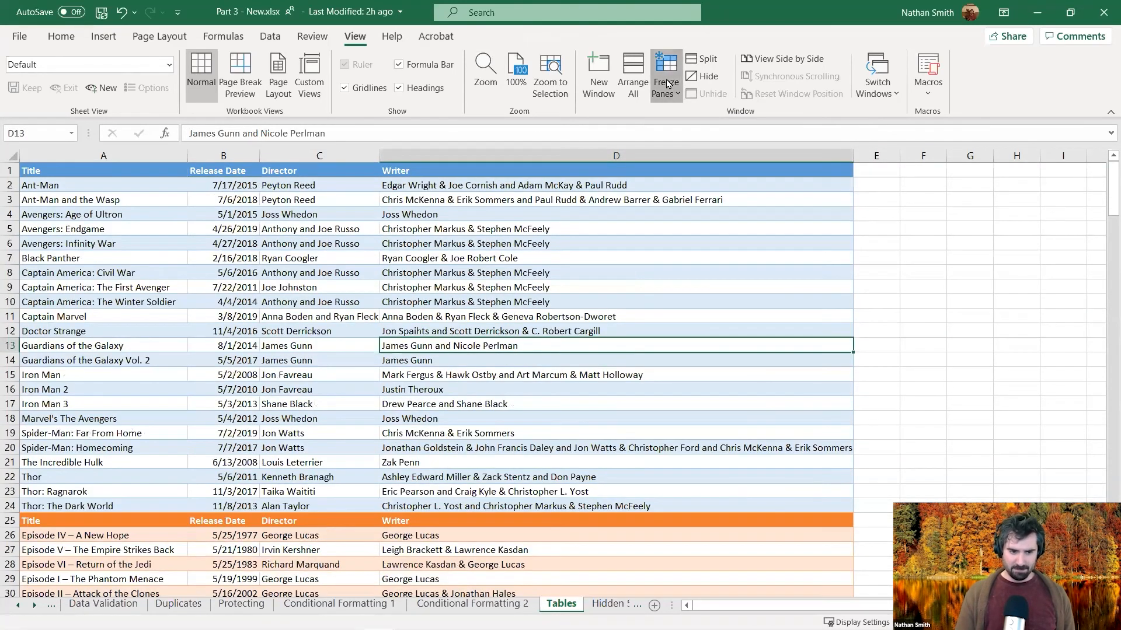
scroll(724, 493, "down", 3)
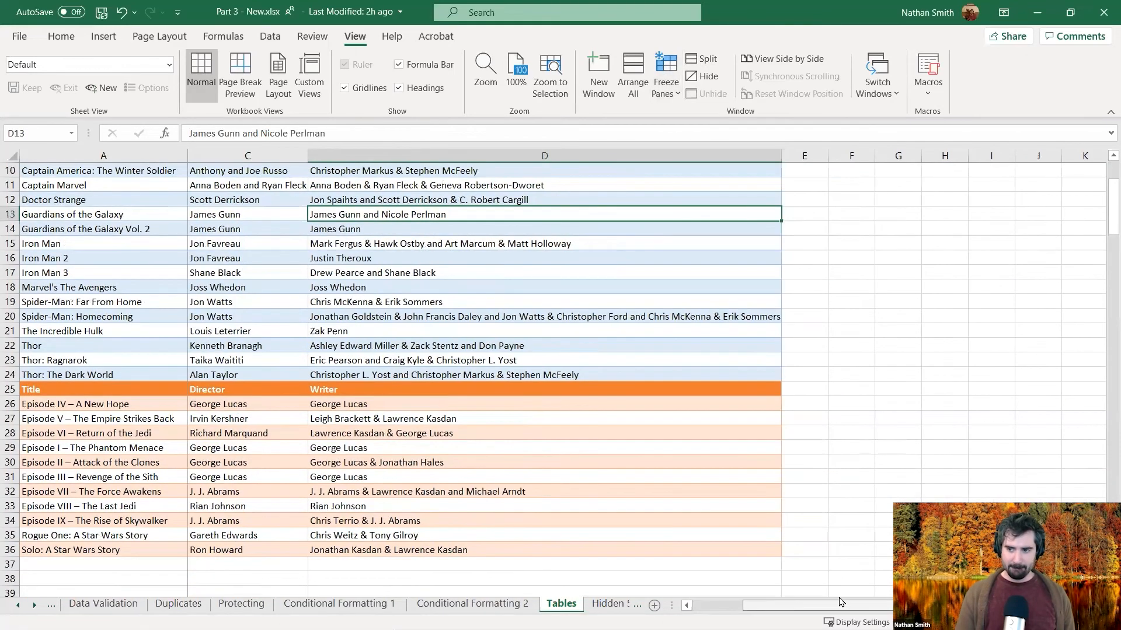
scroll(679, 408, "up", 3)
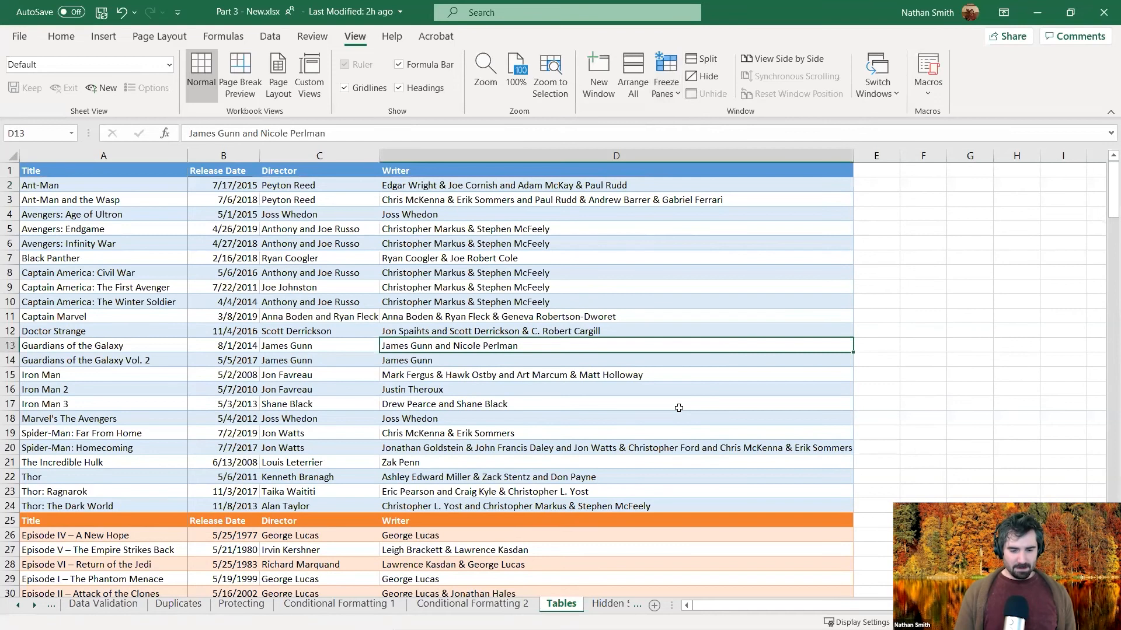
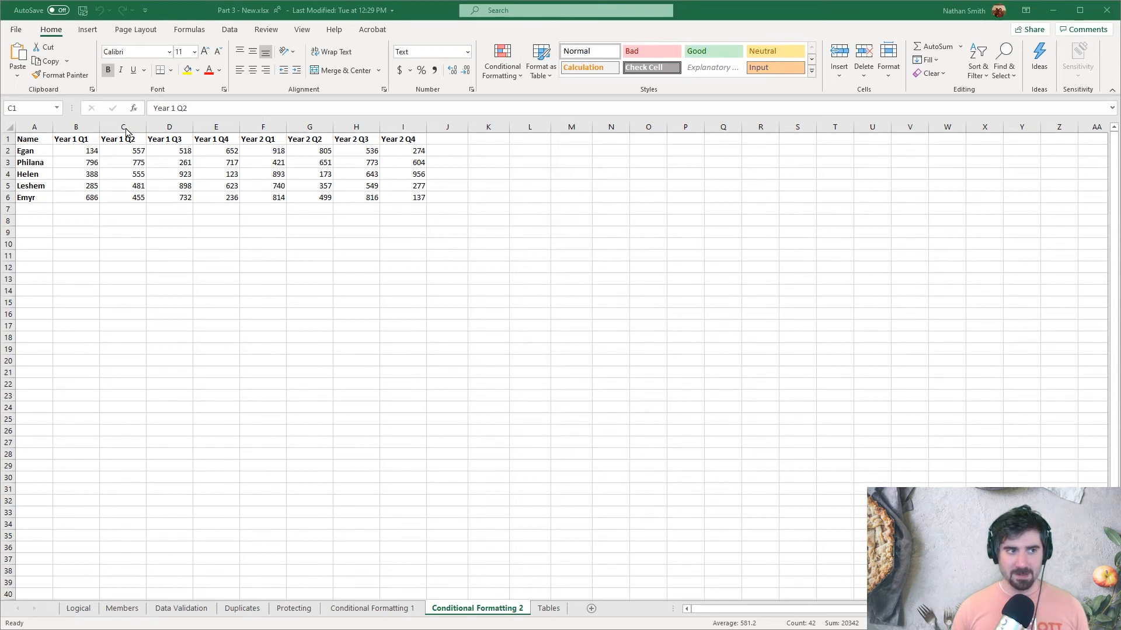
Step: Select columns C through I on the Conditional Formatting 2 sheet and bring up the conditional formatting rules manager
left_click(126, 126)
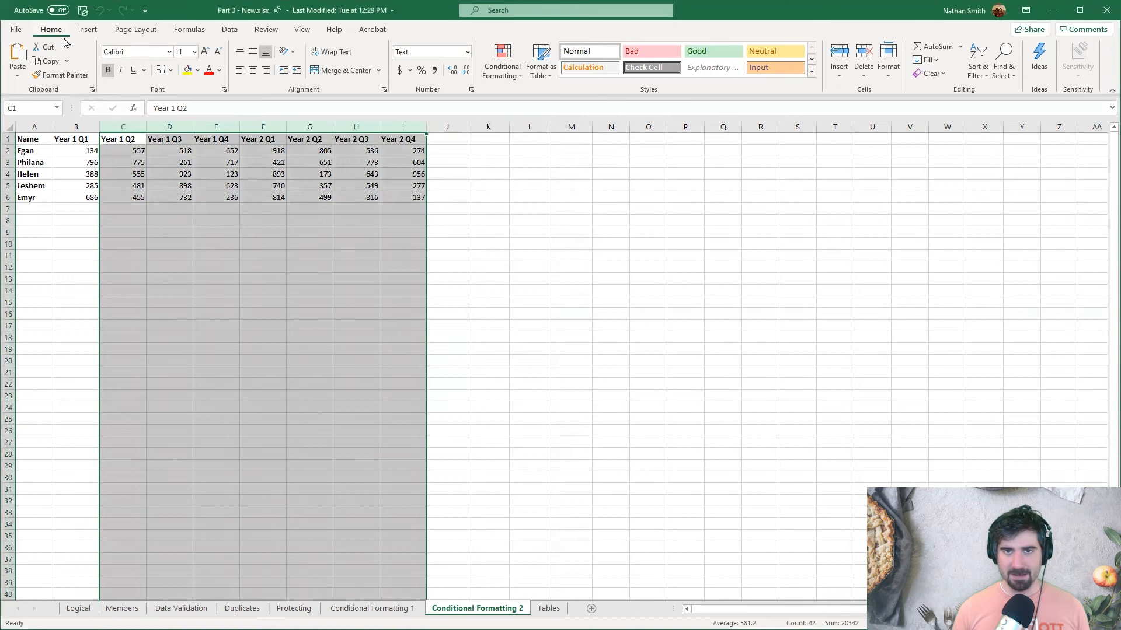
left_click(516, 65)
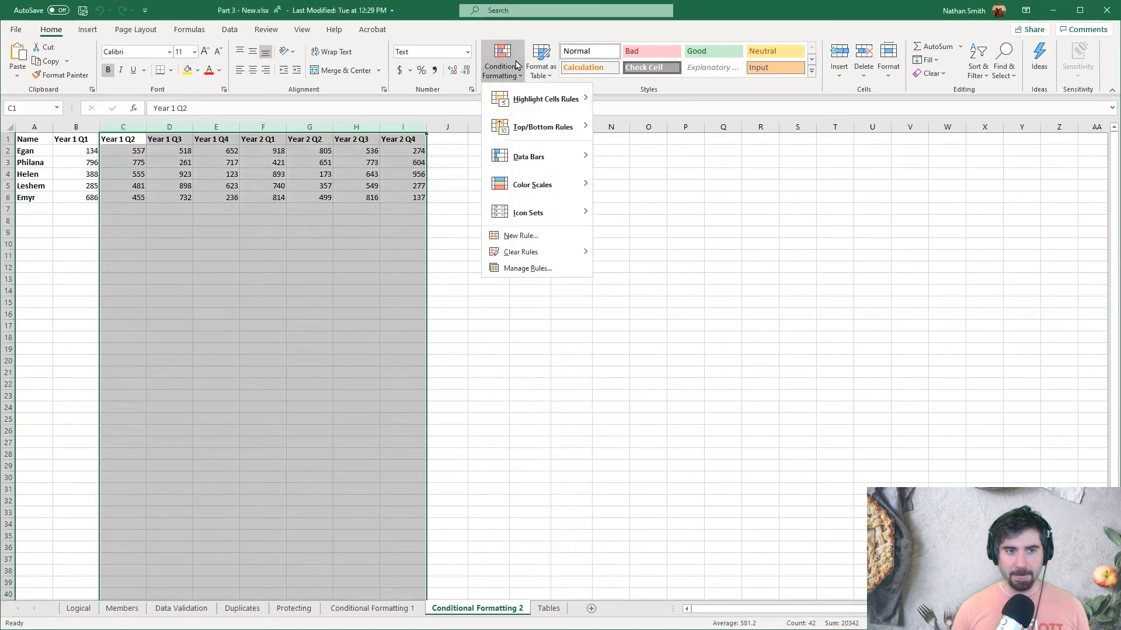
left_click(527, 270)
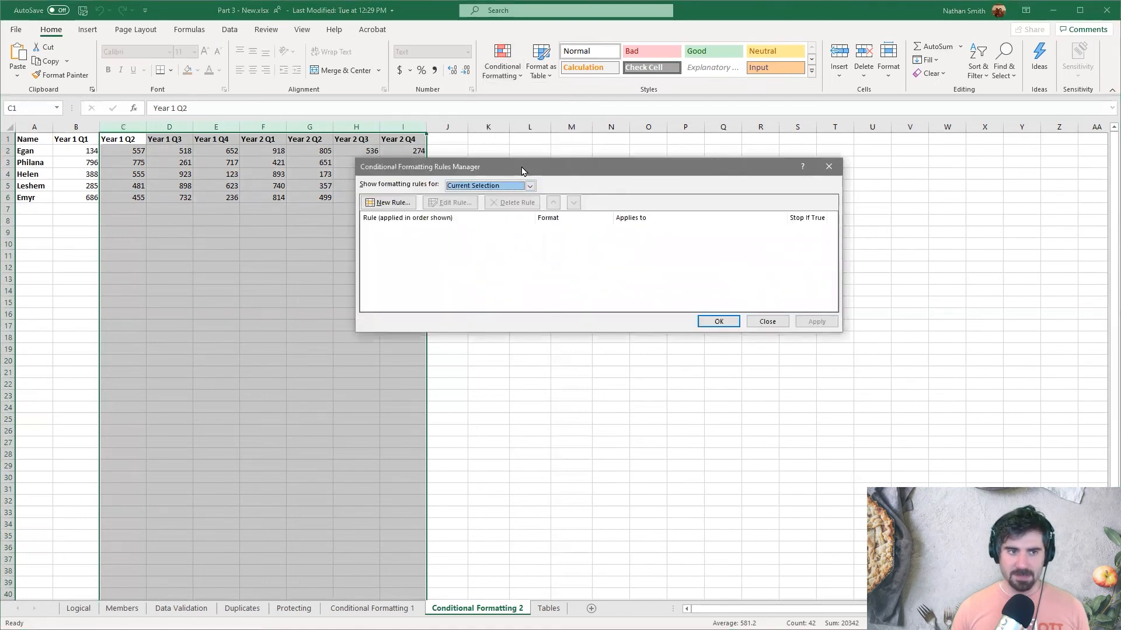
left_click_drag(522, 170, 656, 187)
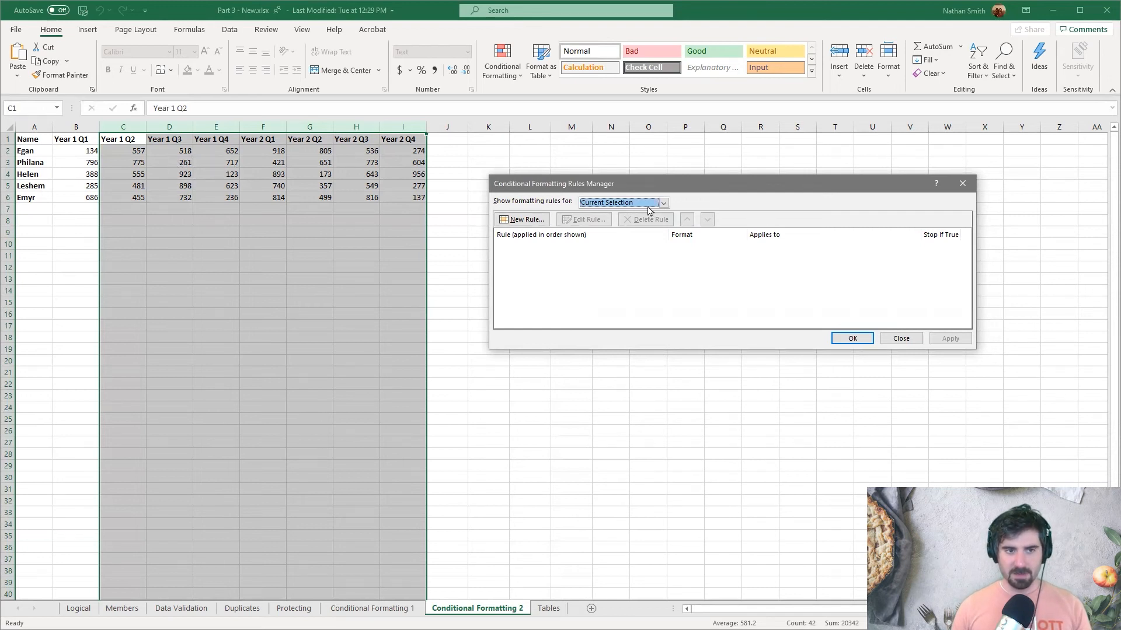
Step: Start a new formula-based formatting rule for the selected columns with the formula =IF(C1<B1,TRUE,FALSE)
left_click(542, 221)
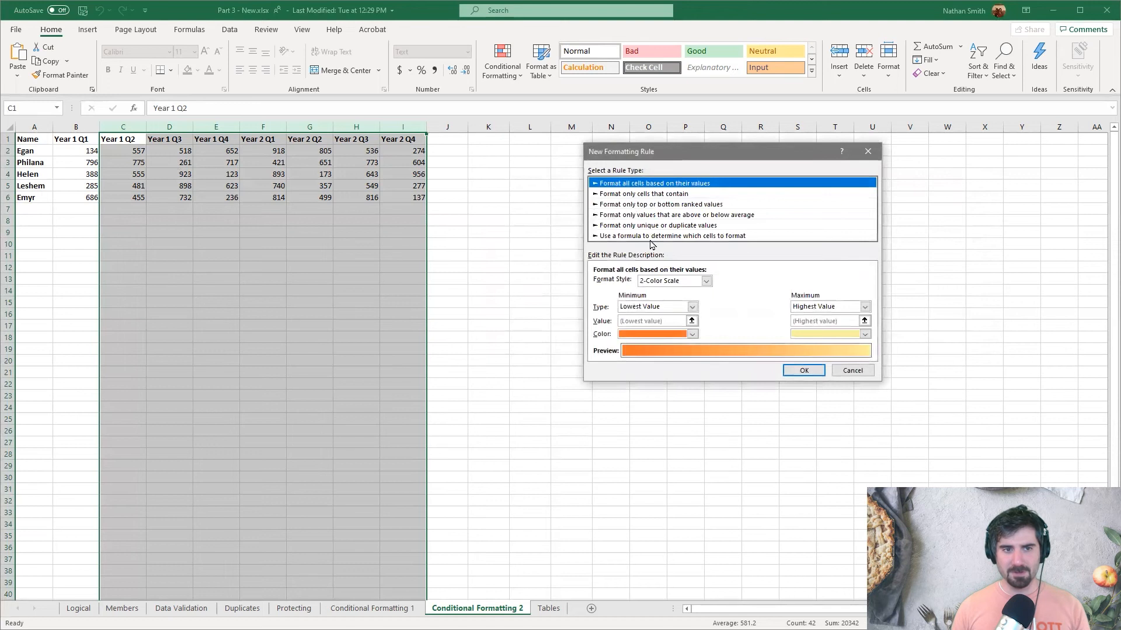
left_click(650, 236)
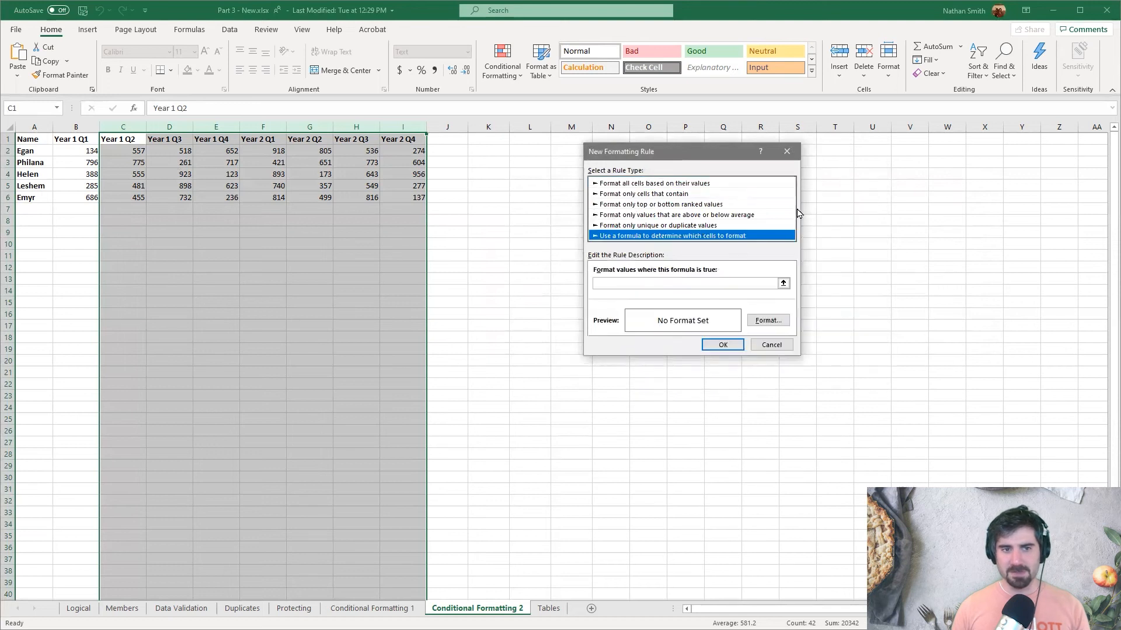
left_click(719, 283)
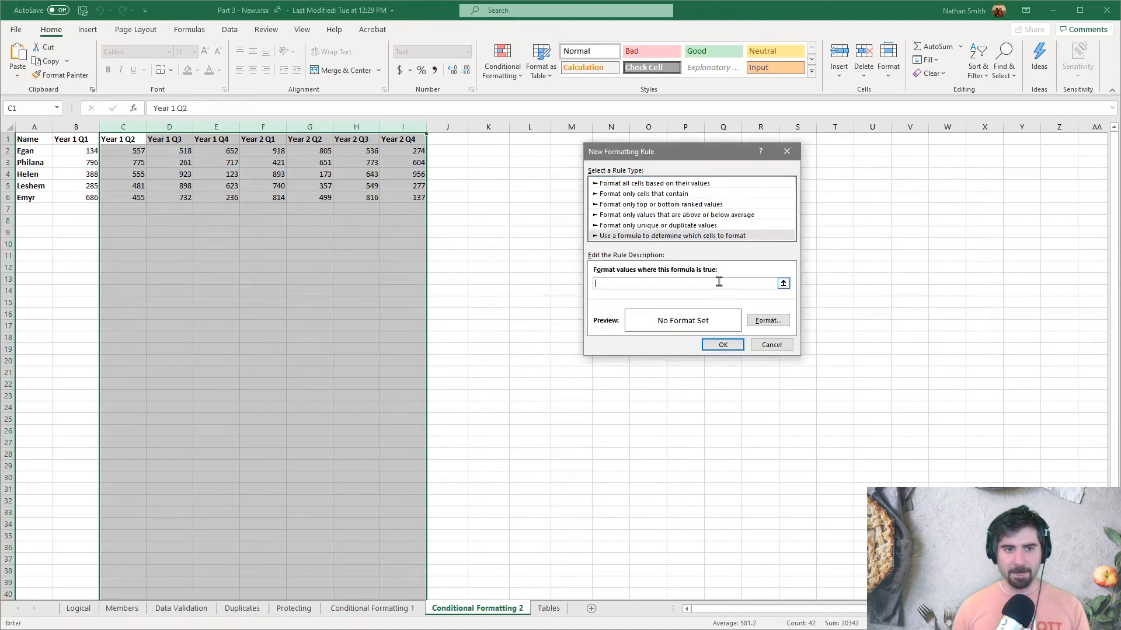
type("=")
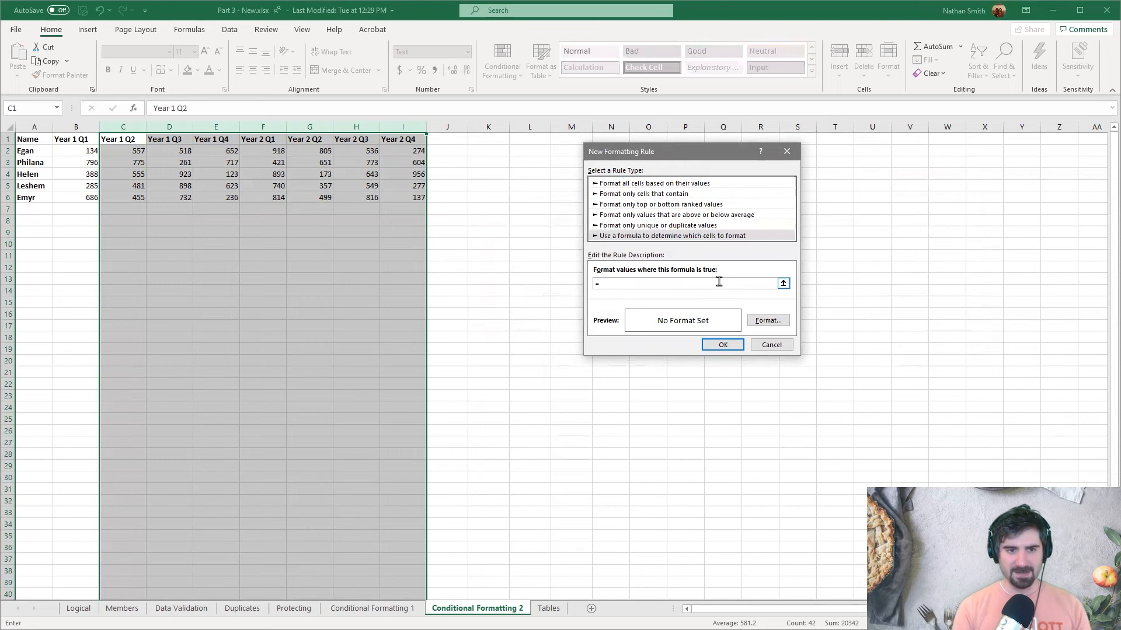
type("IF(")
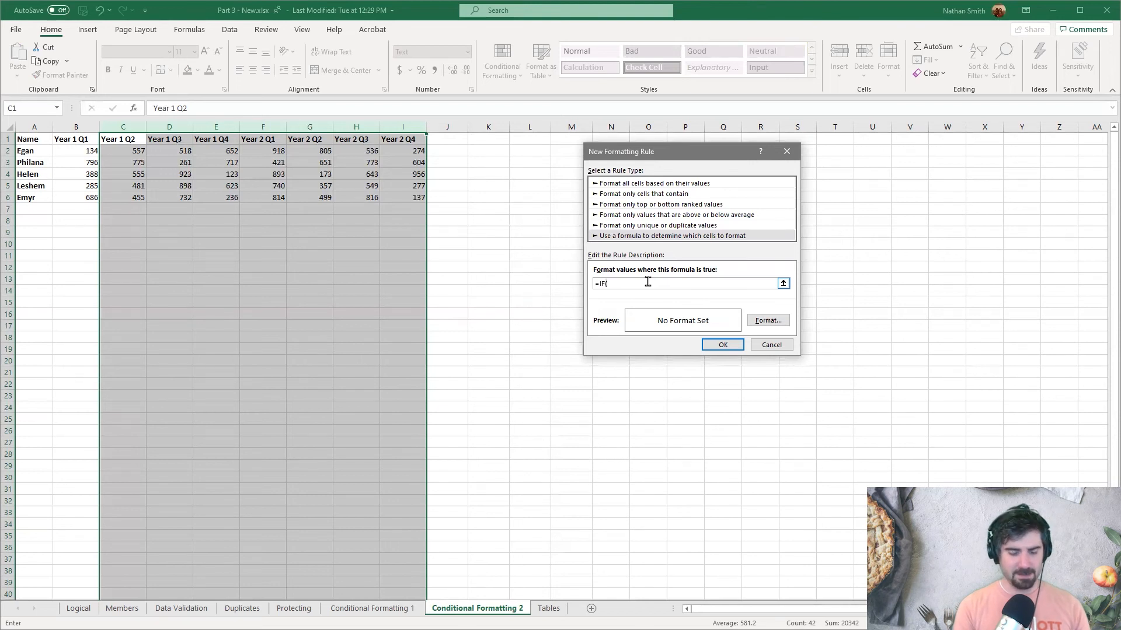
type("1")
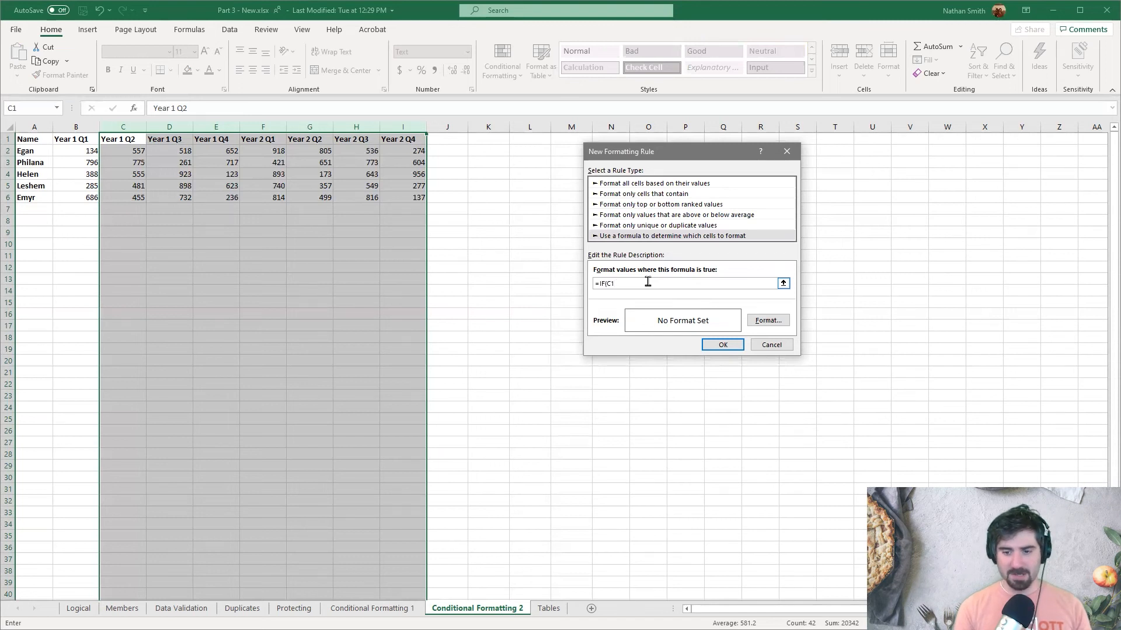
type("<")
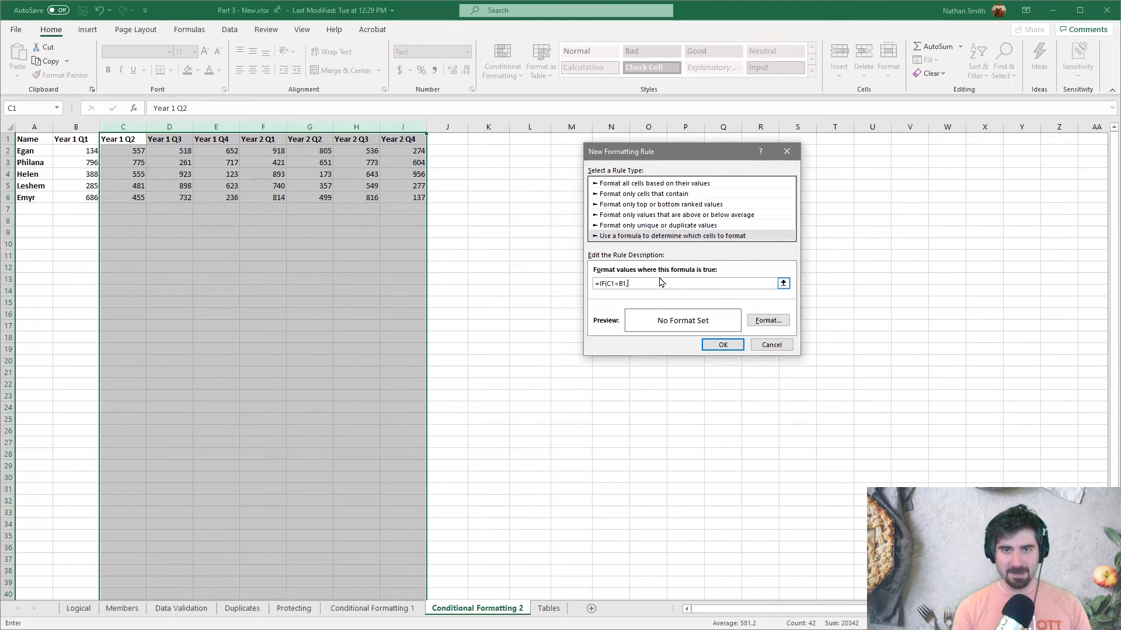
type("TRUE")
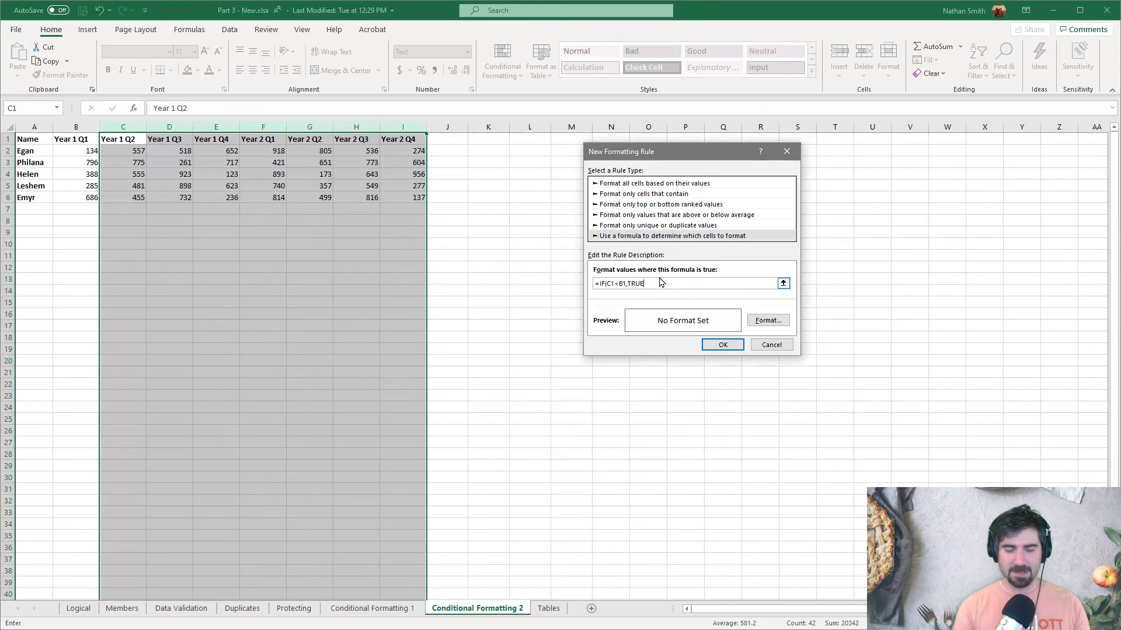
type(",FAL")
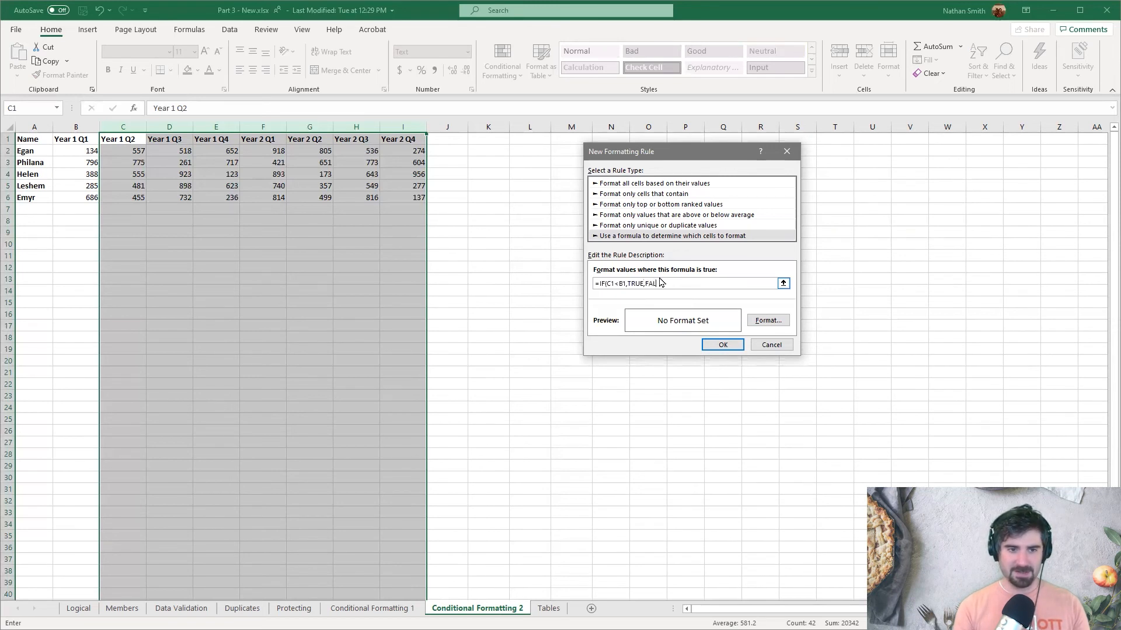
type("SE")
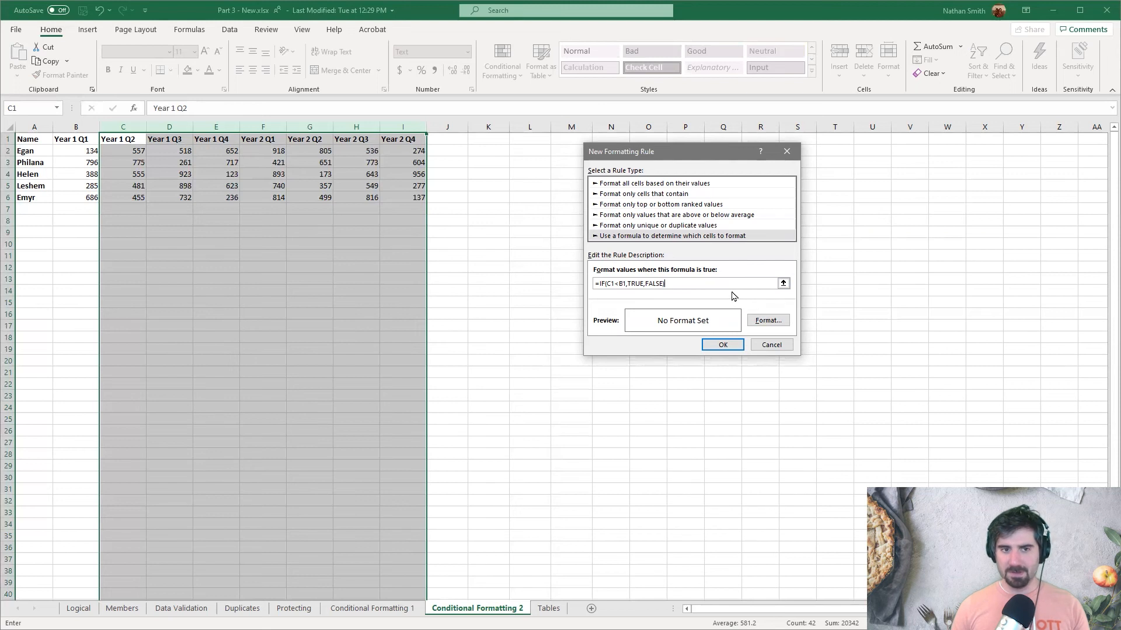
Step: Give the C1<B1 rule a custom light red background fill, #FF6D6D
left_click(768, 323)
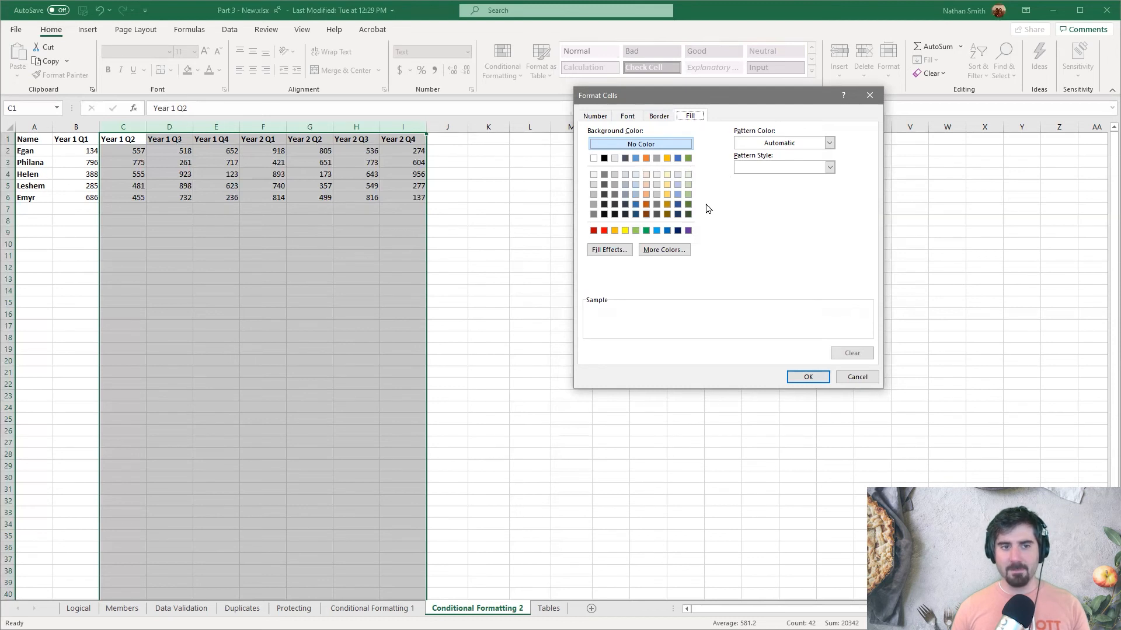
left_click(604, 231)
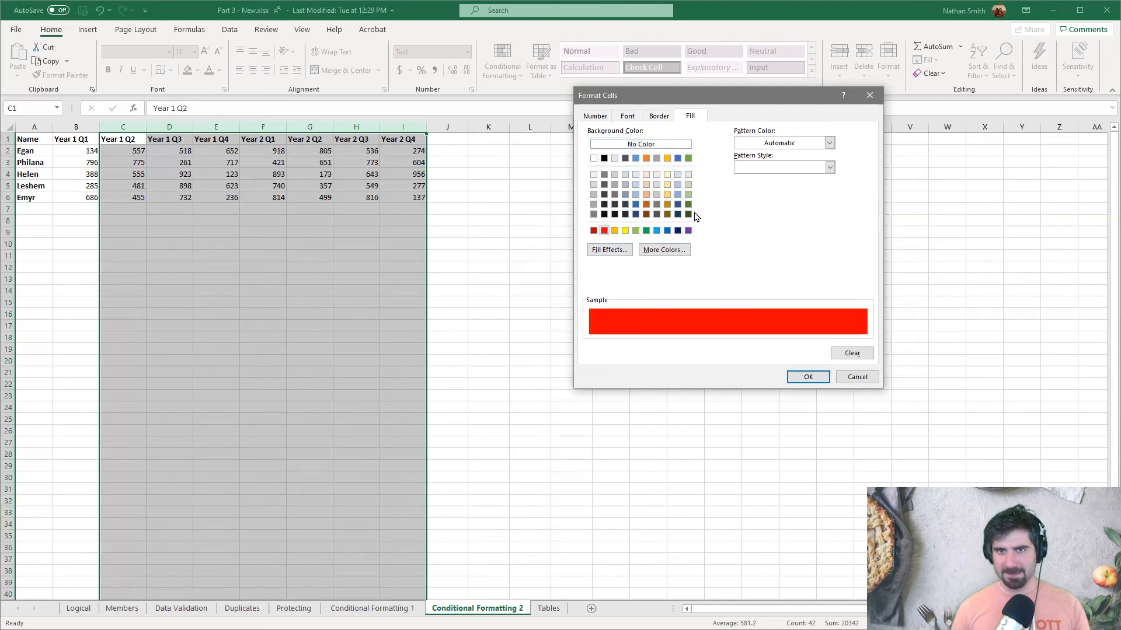
left_click(666, 250)
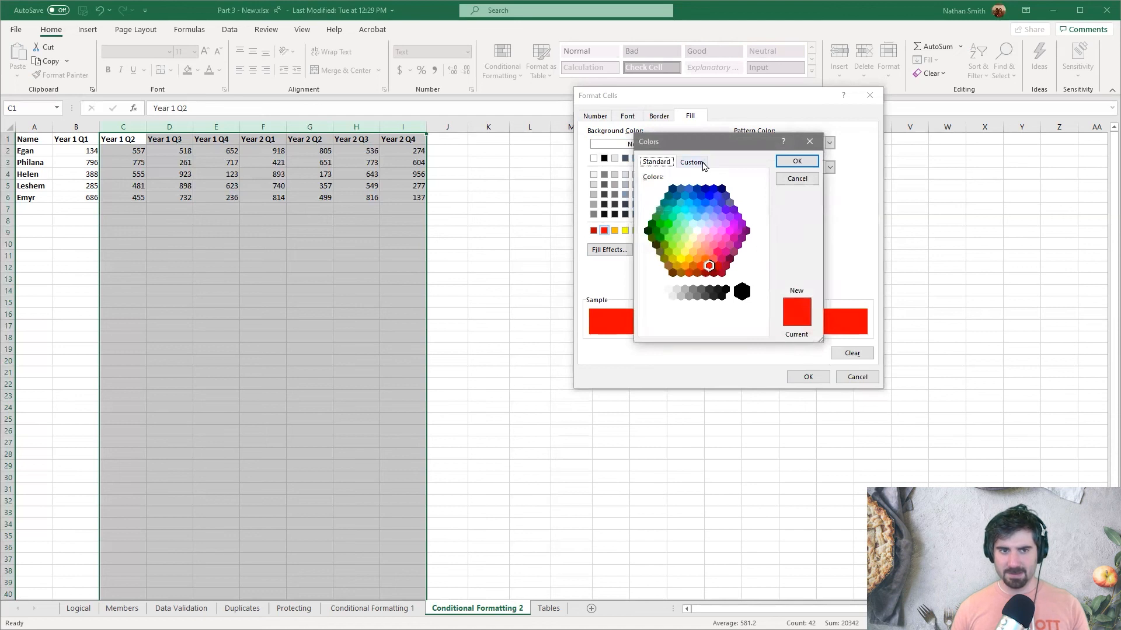
left_click(702, 165)
left_click_drag(764, 229, 758, 211)
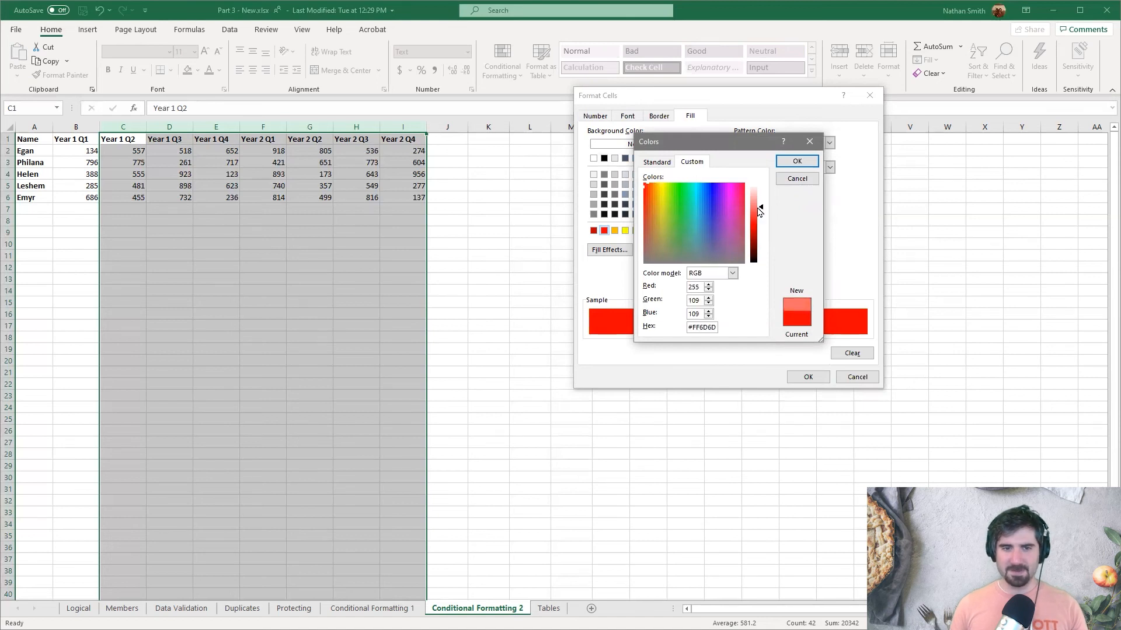
left_click(807, 162)
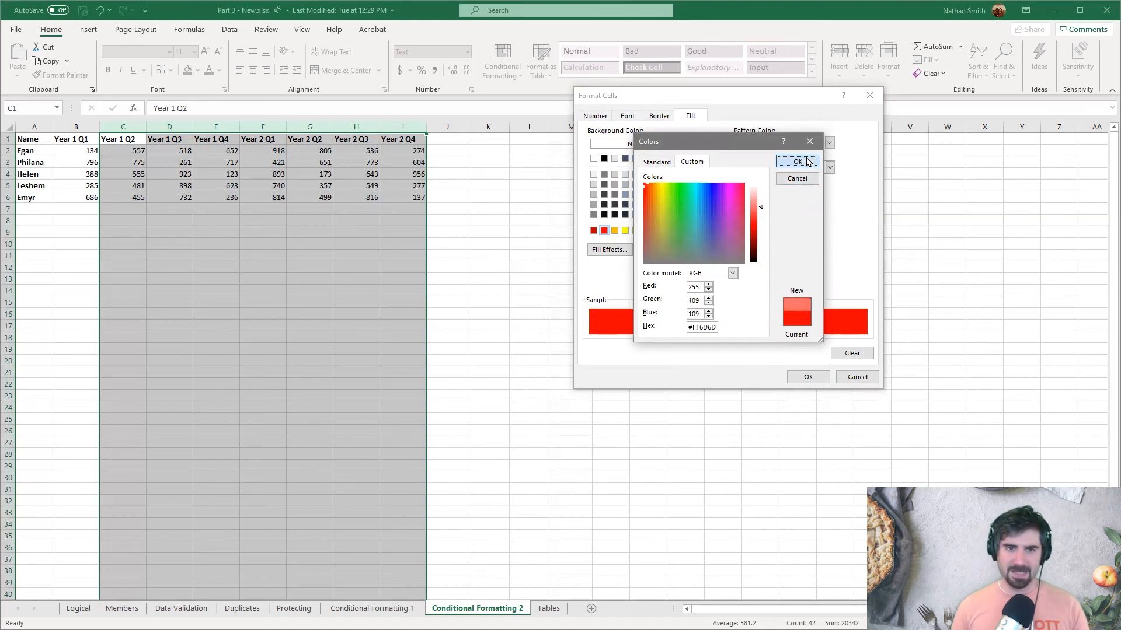
left_click(819, 377)
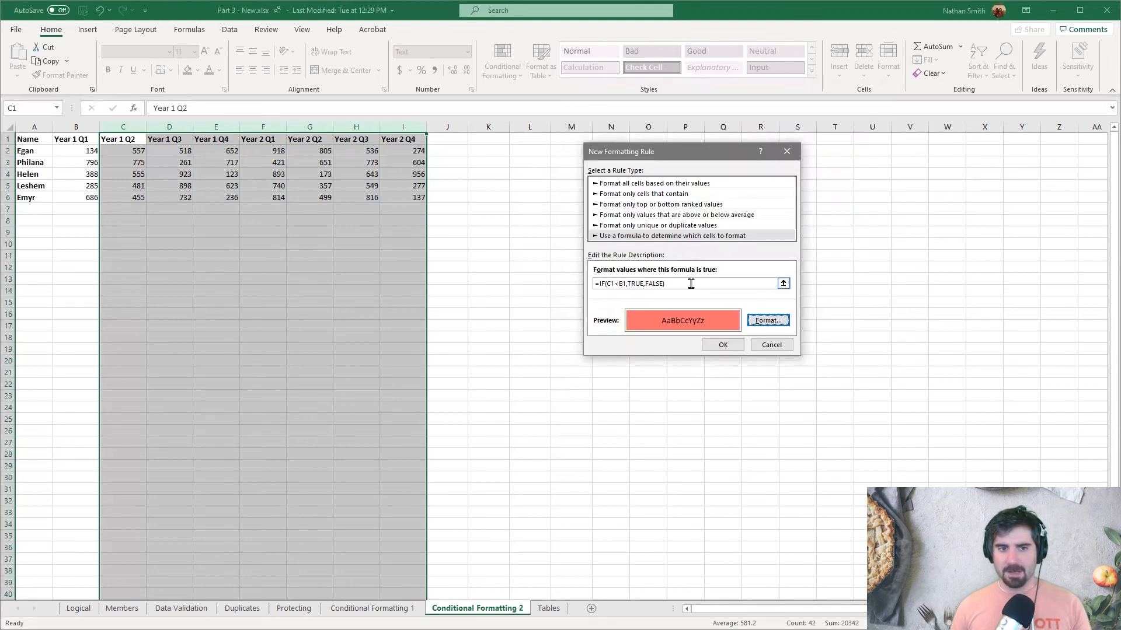
Step: Copy the formula =IF(C1<B1,TRUE,FALSE) for reuse and add the light red rule to the rule list
left_click_drag(690, 283, 566, 284)
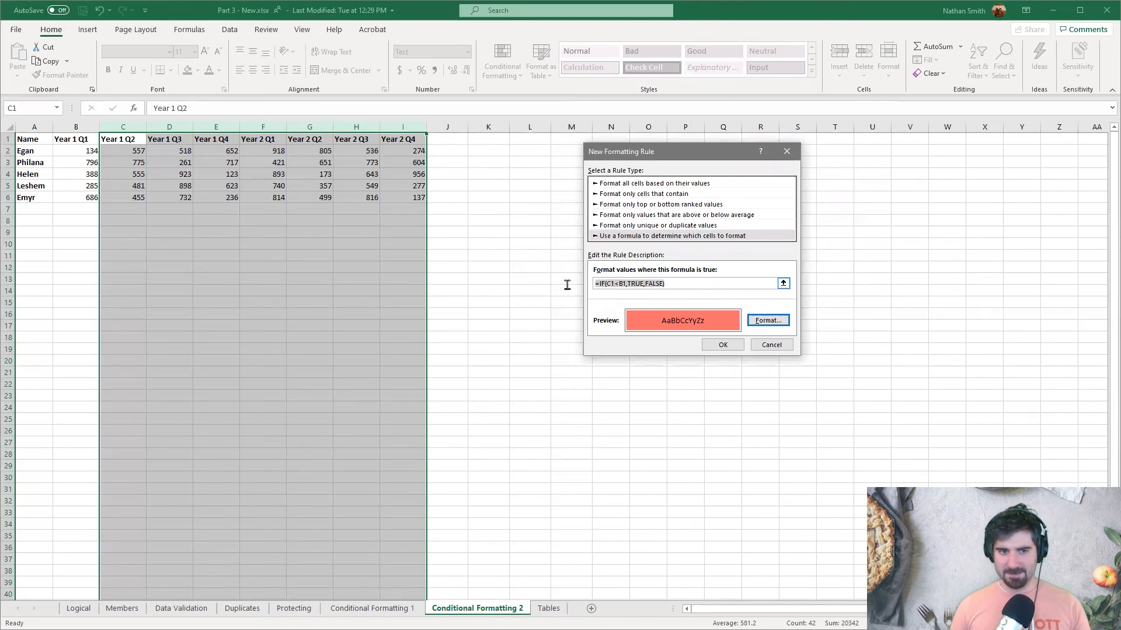
right_click(645, 284)
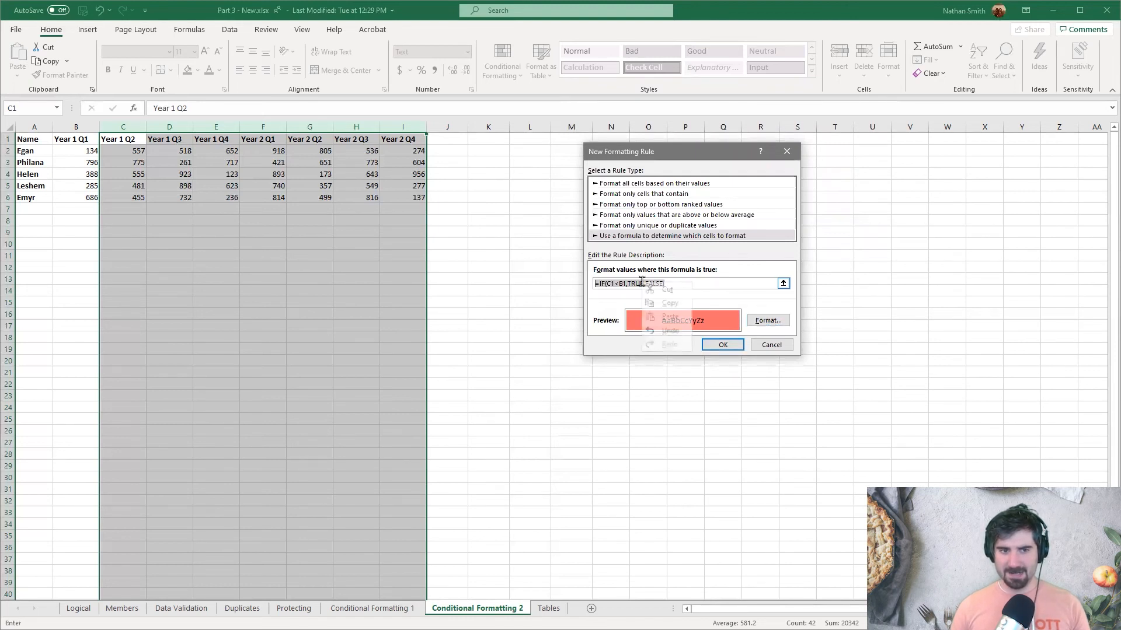
left_click(664, 303)
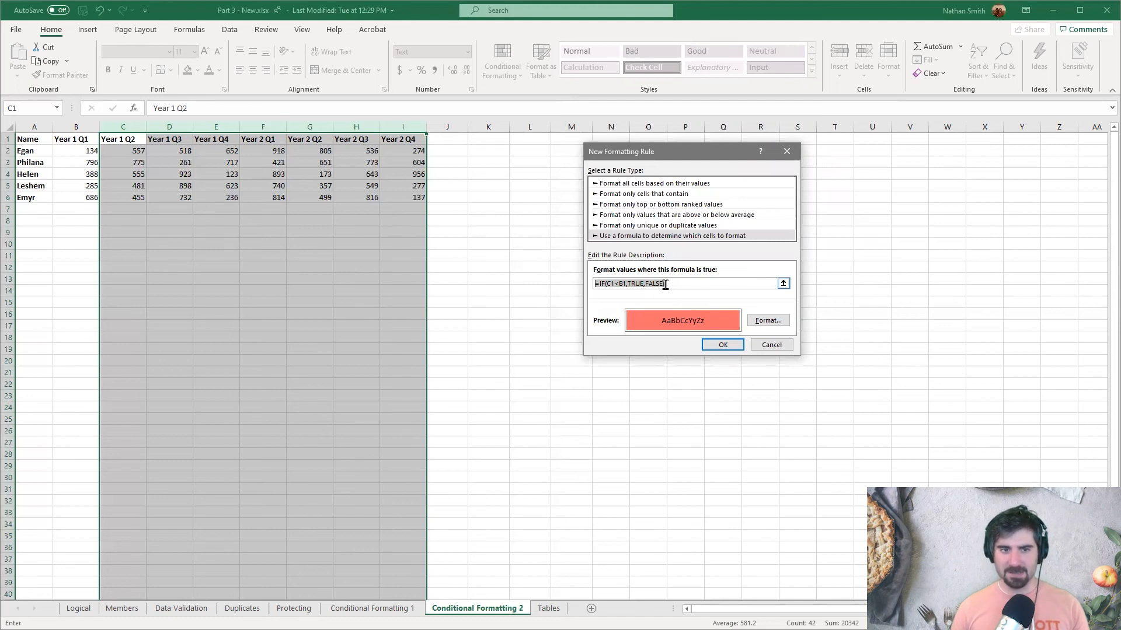
left_click(723, 345)
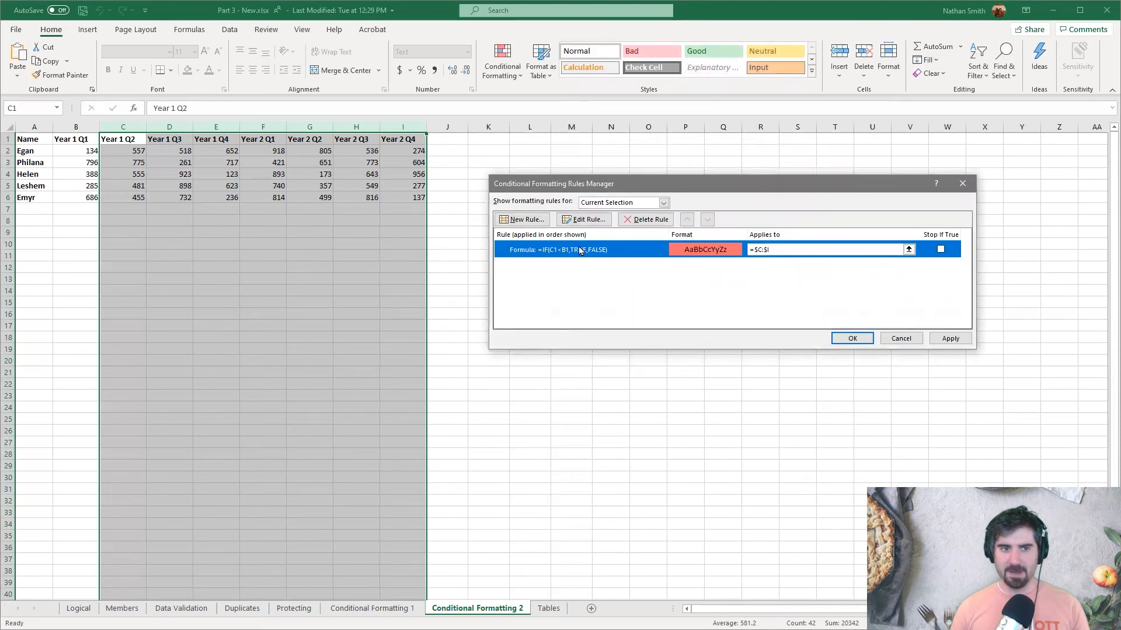
Step: Start a second formula-based rule by reusing the copied formula, changed to =IF(C1=B1,TRUE,FALSE)
left_click(526, 220)
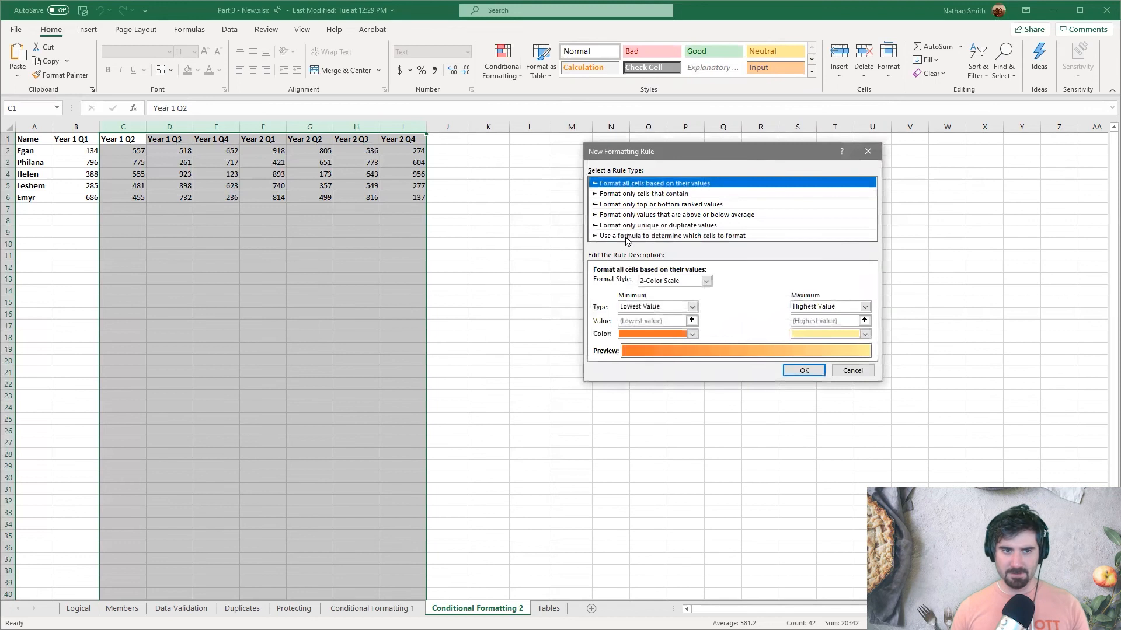
left_click(626, 236)
left_click(657, 285)
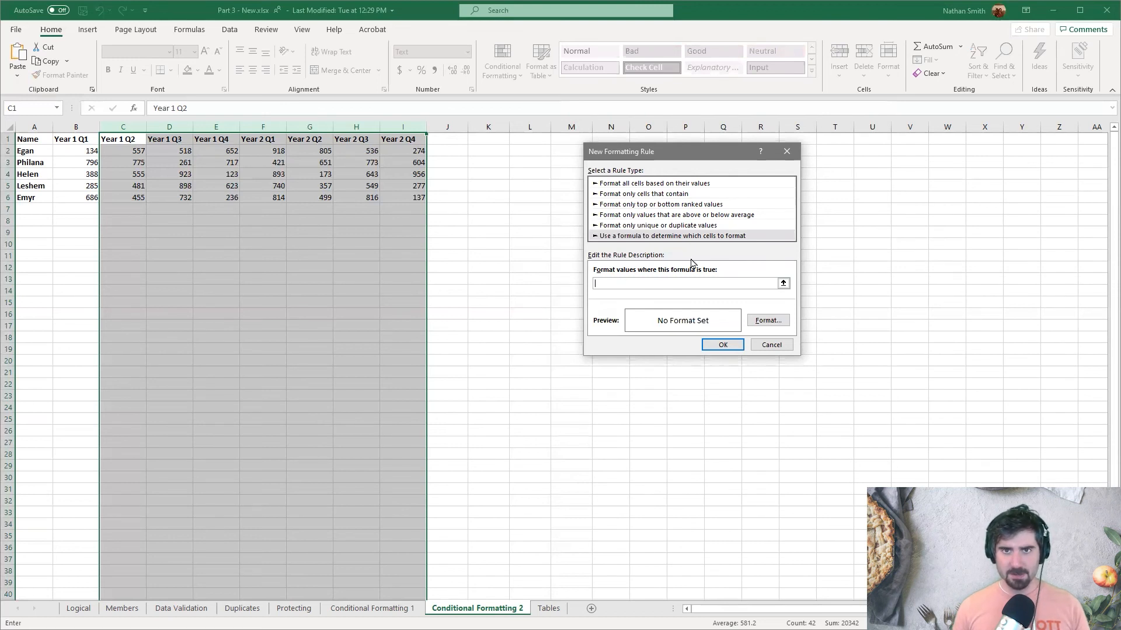
key("ctrl+v")
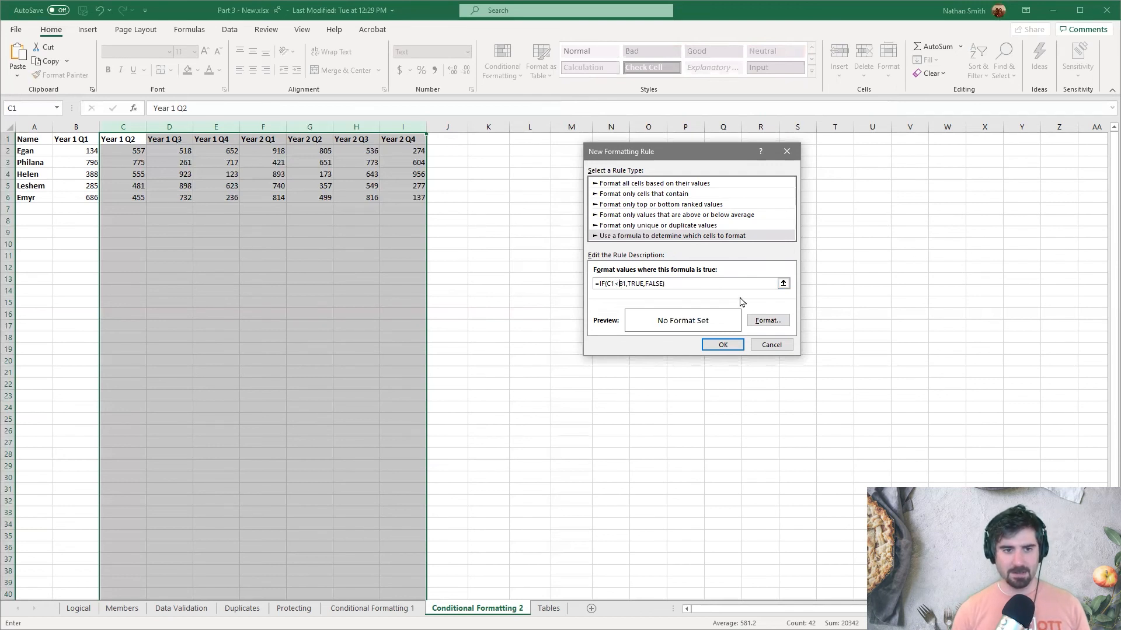
key("BackSpace")
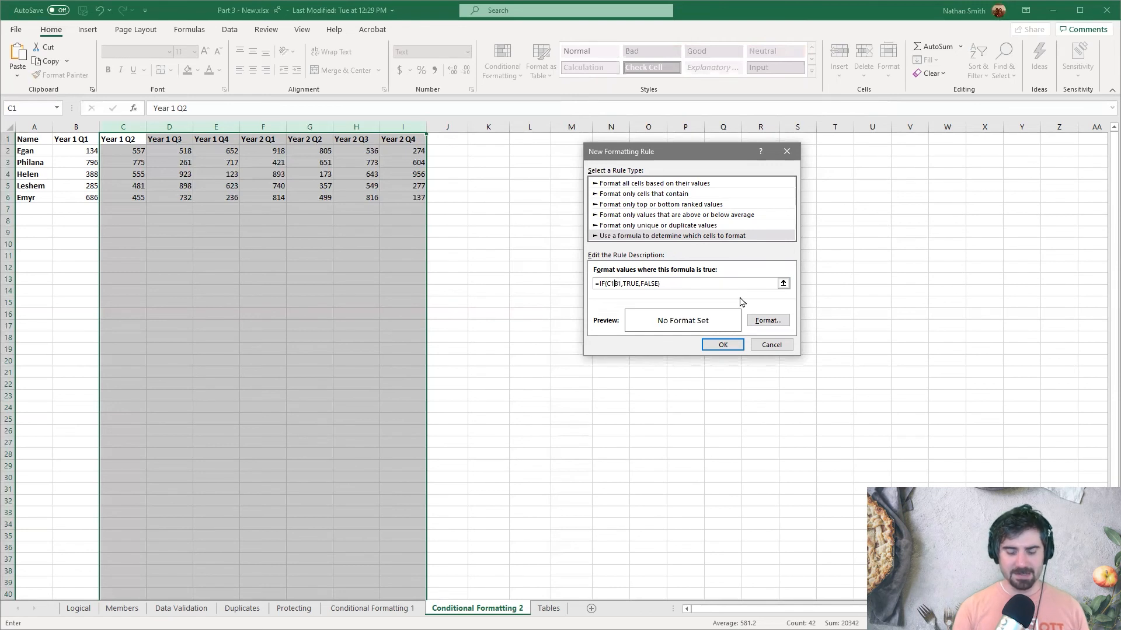
type("=")
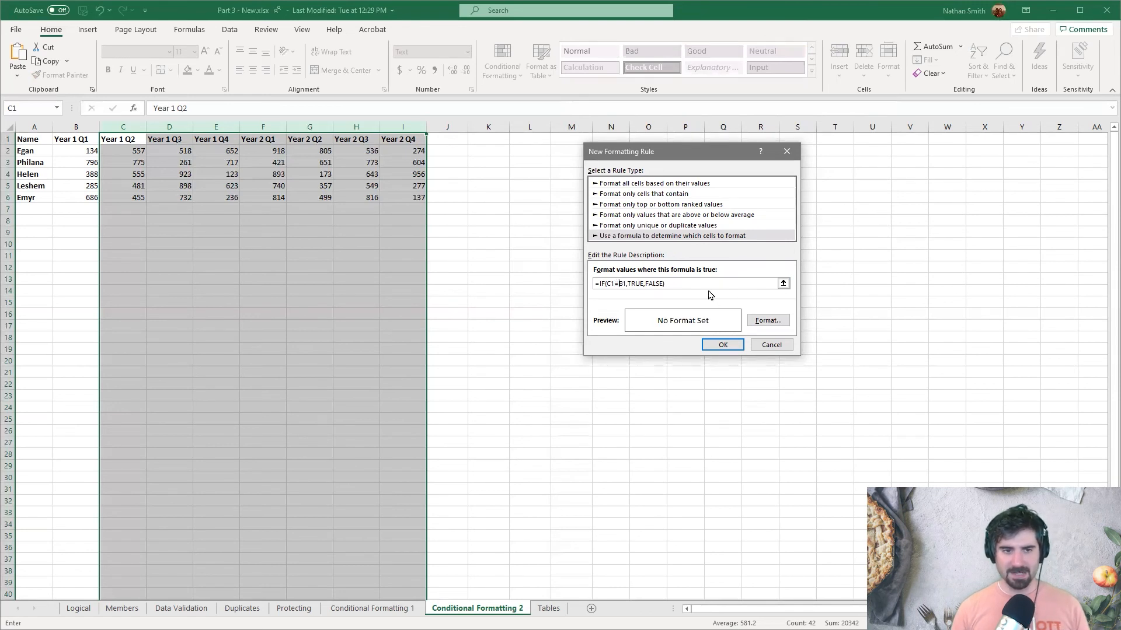
Step: Give the C1=B1 rule a very light gray background fill and add it to the rule list
left_click(768, 321)
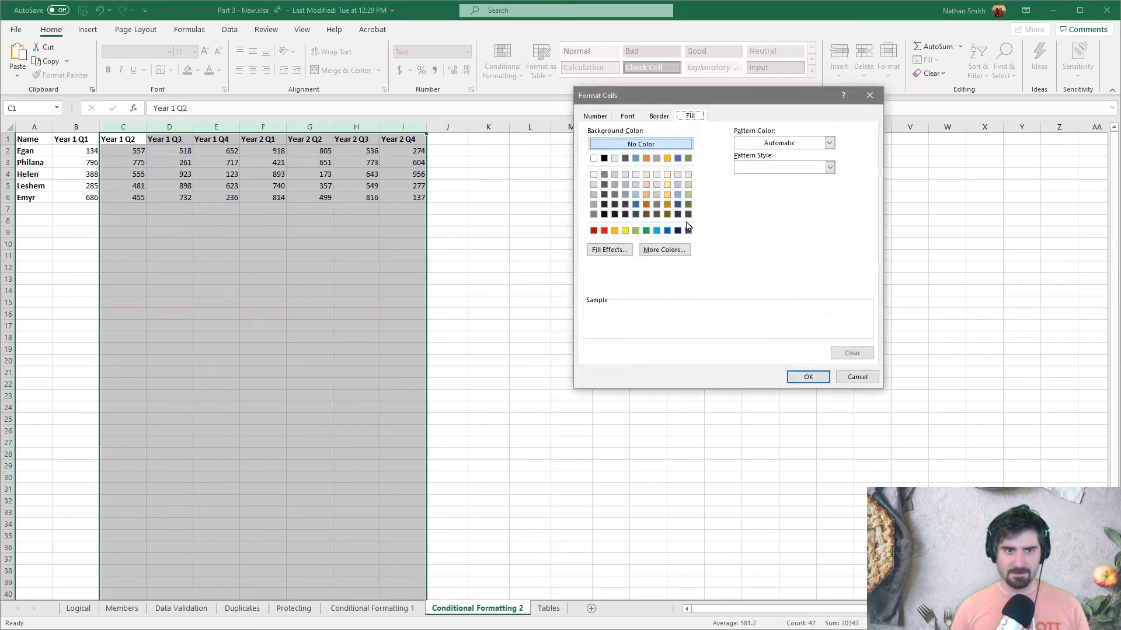
left_click(593, 184)
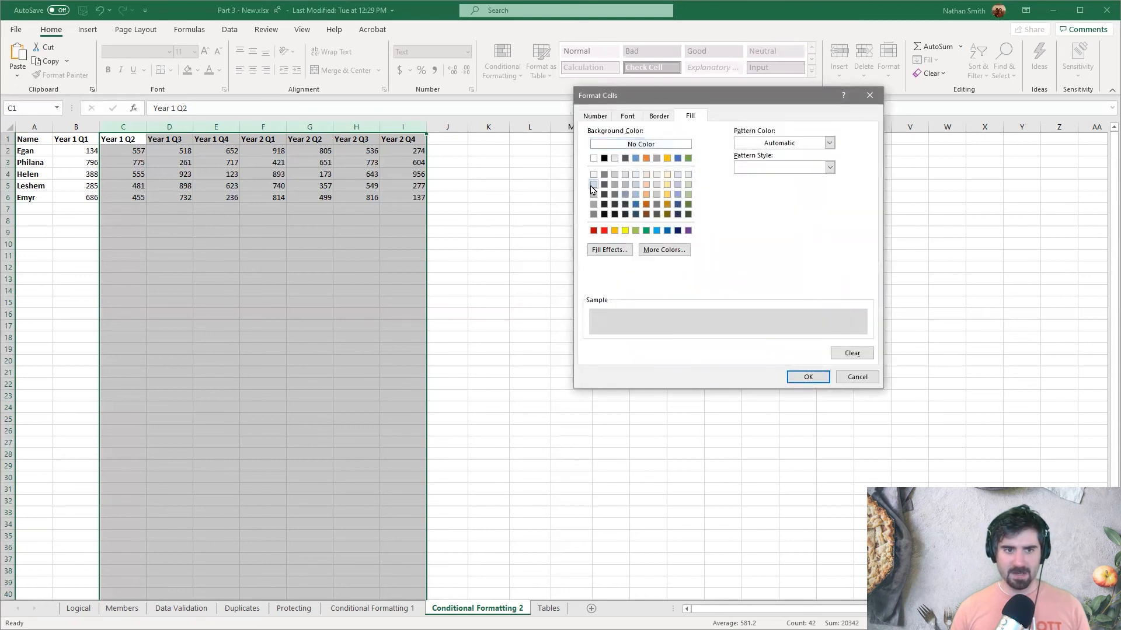
left_click(593, 175)
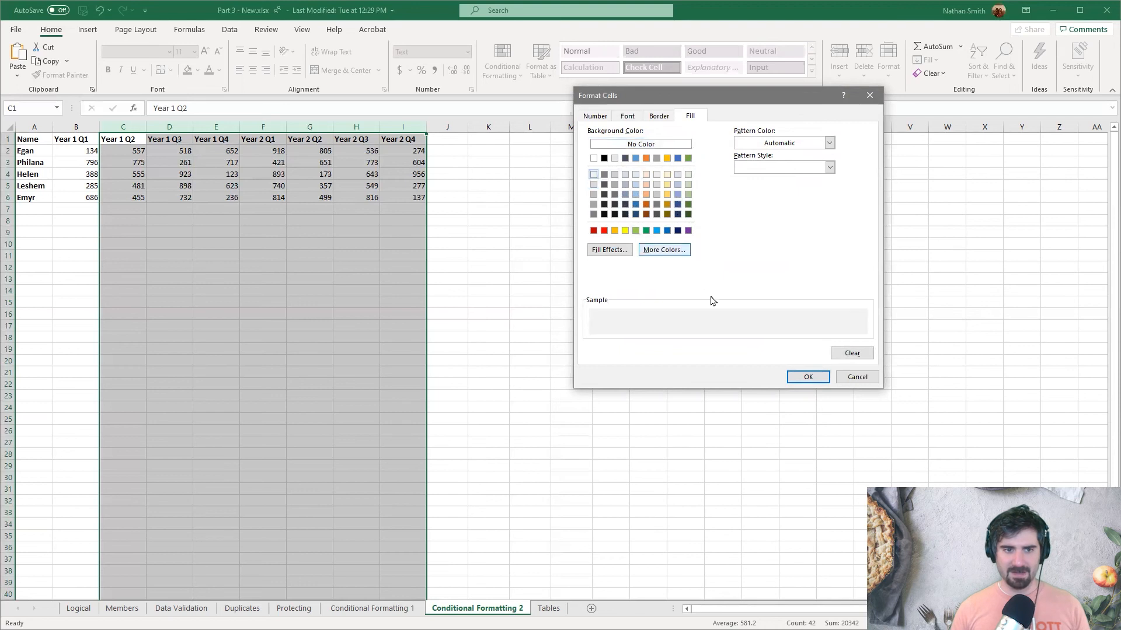
left_click(823, 378)
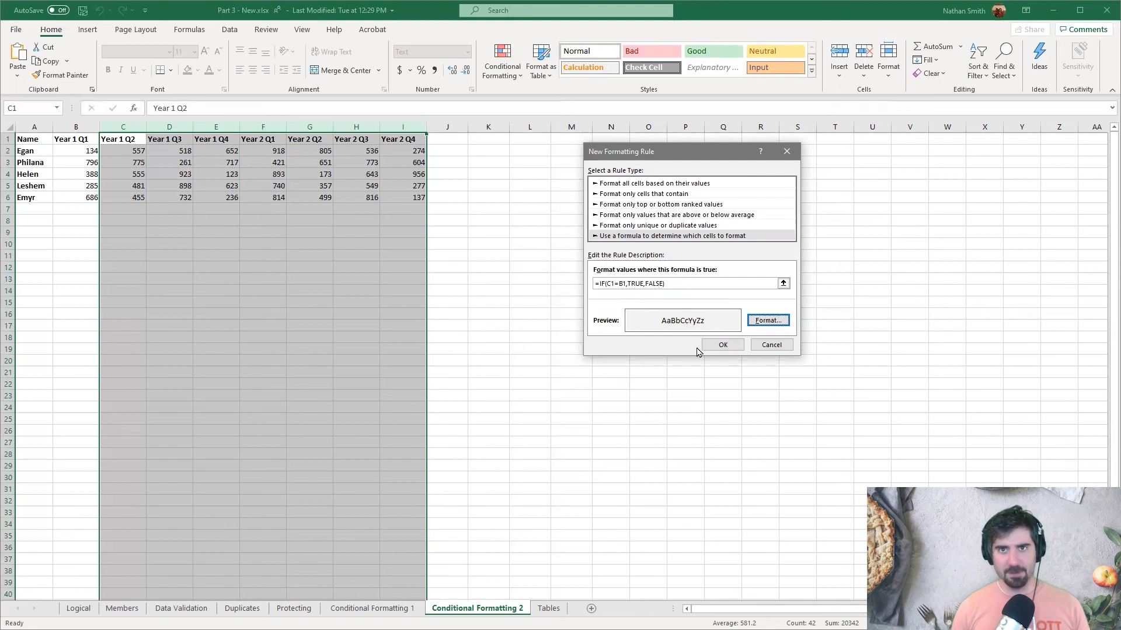
left_click(723, 345)
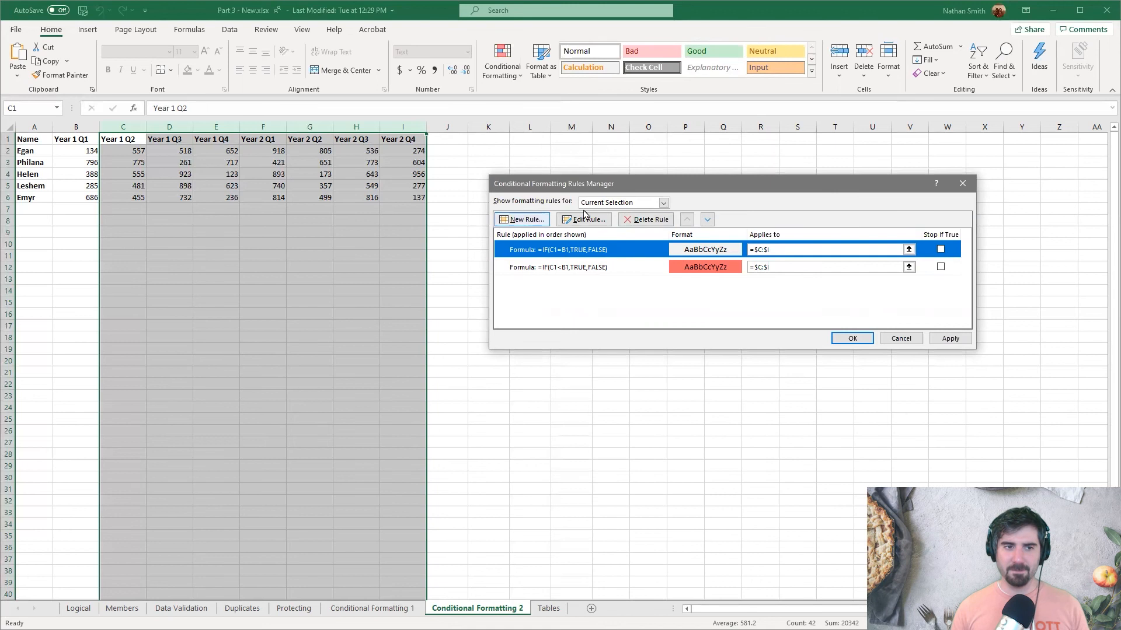
Step: Start a third formula-based rule by reusing the copied formula, changed to =IF(C1>B1,TRUE,FALSE)
left_click(544, 223)
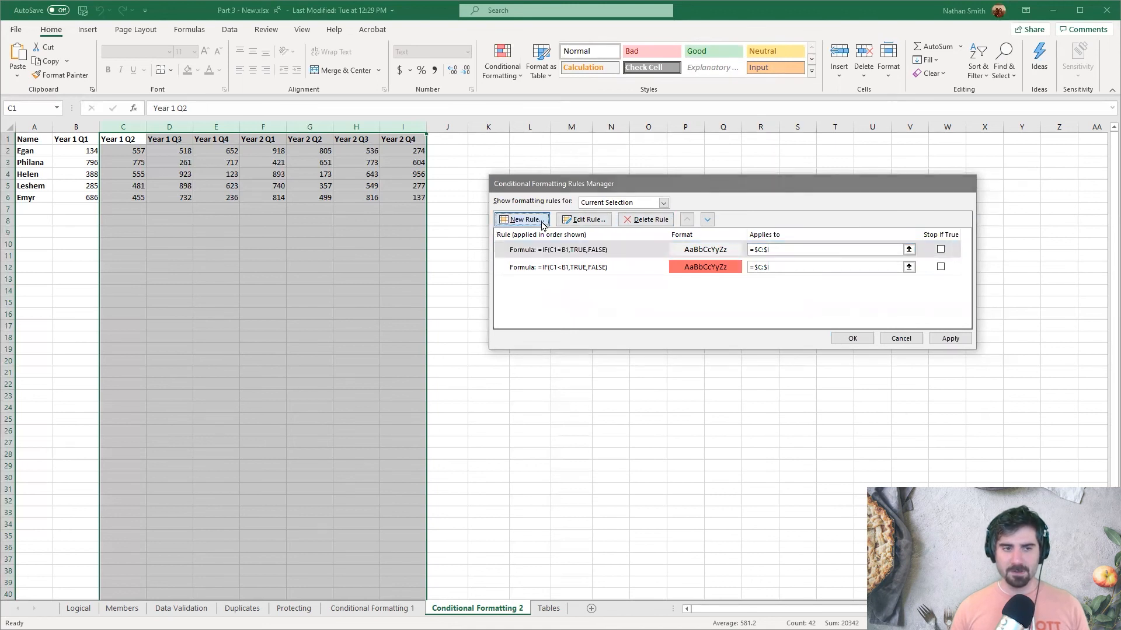
left_click(675, 236)
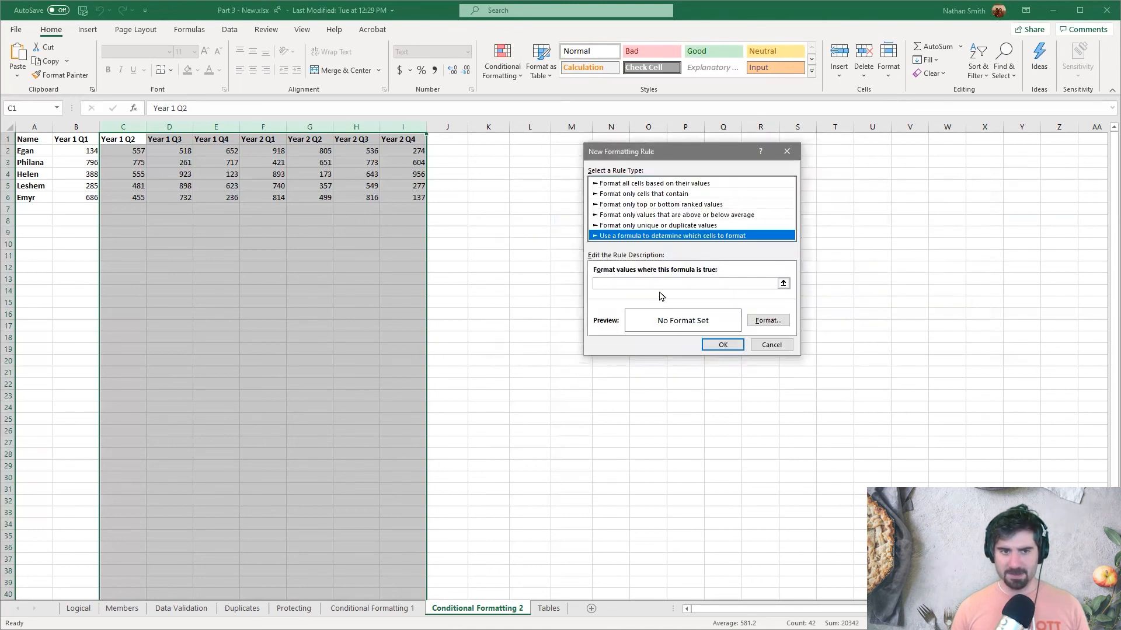
left_click(671, 284)
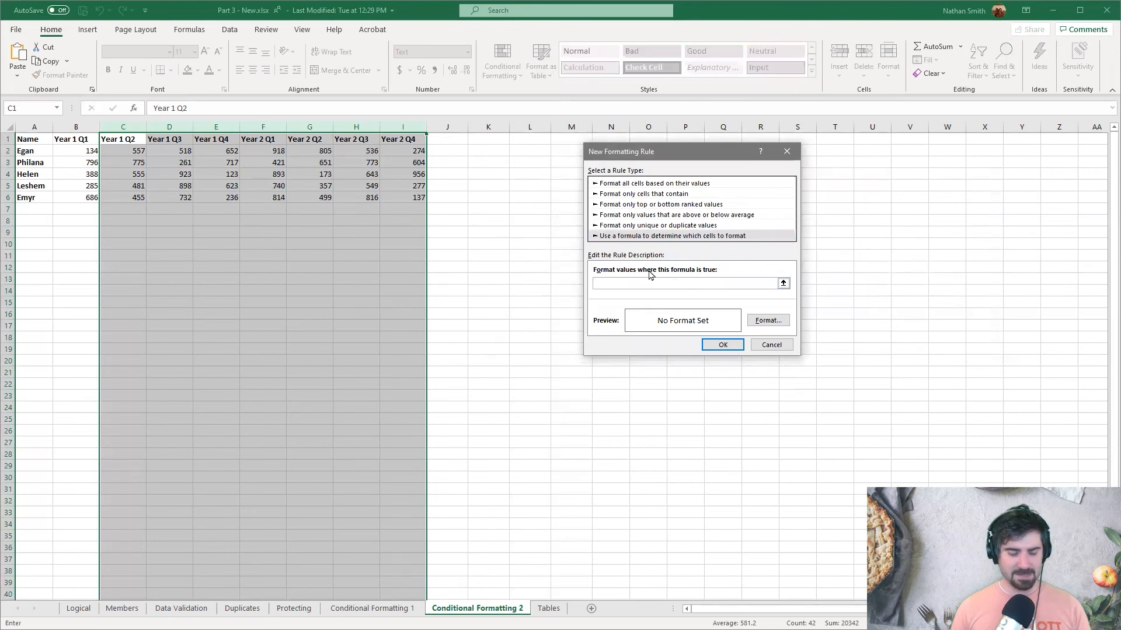
key("ctrl+v")
left_click(614, 284)
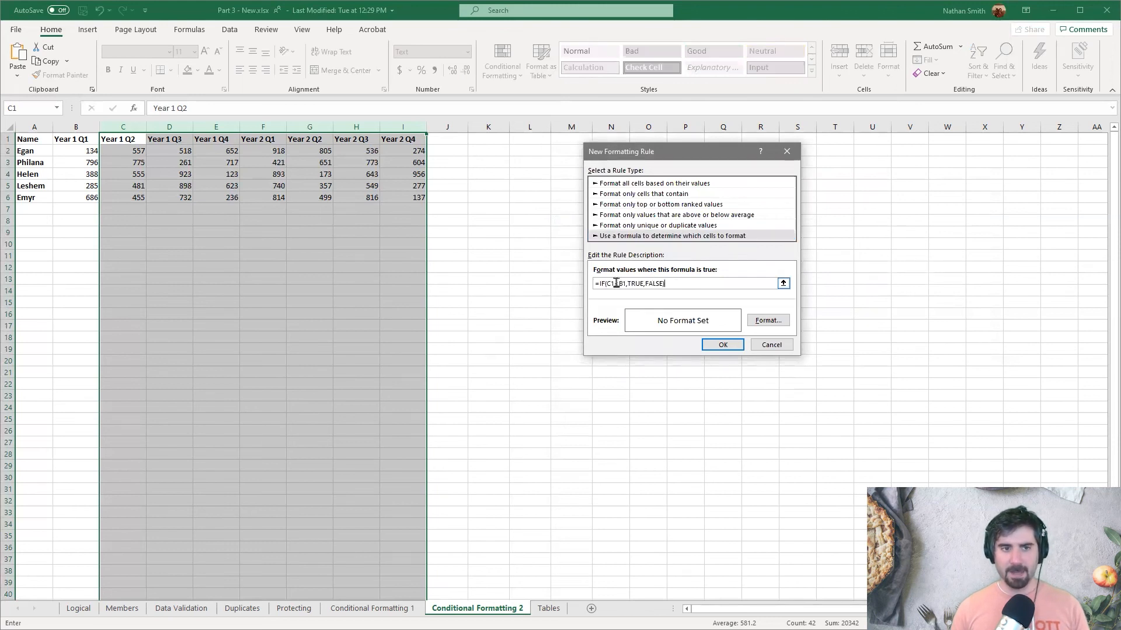
key("Delete")
type(">")
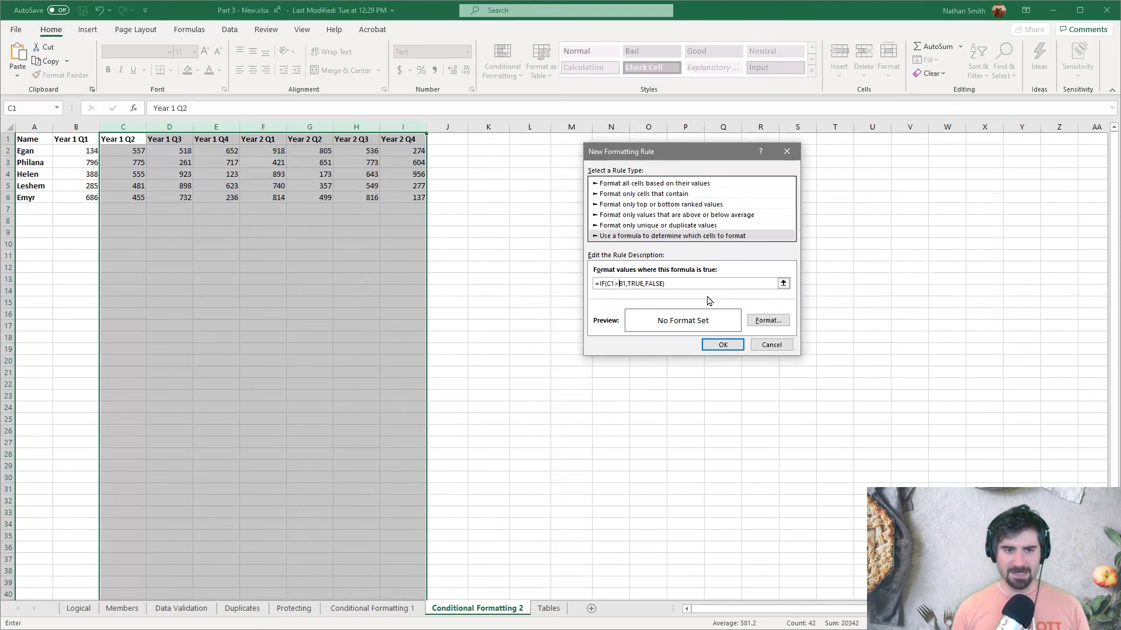
Step: Give the C1>B1 rule a very light green background fill and add it to the rule list
left_click(768, 321)
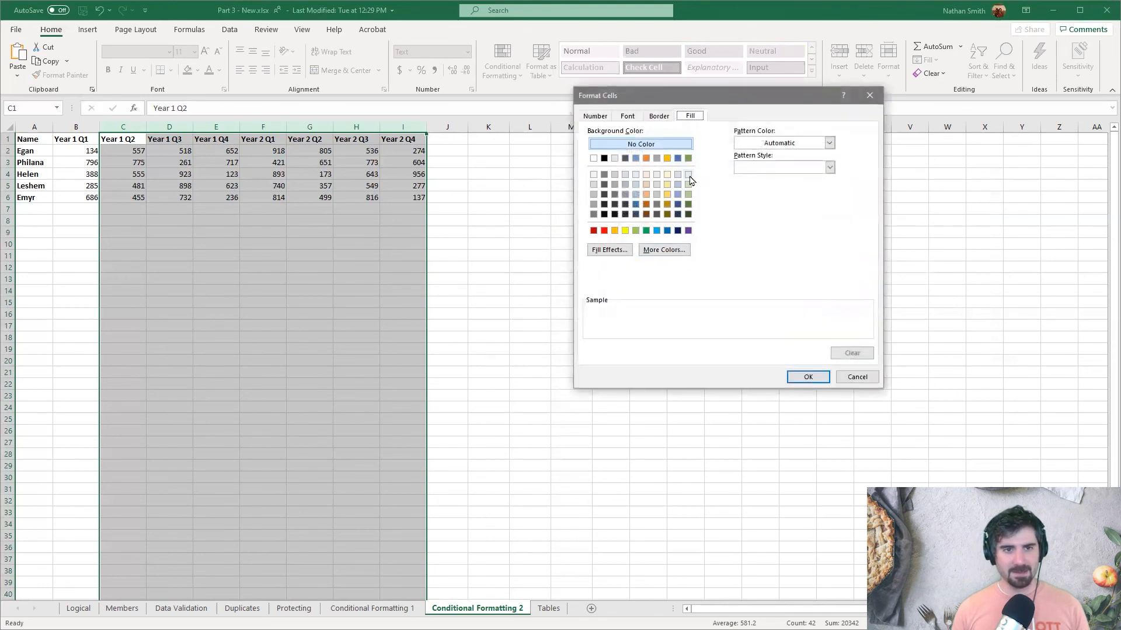
left_click(688, 175)
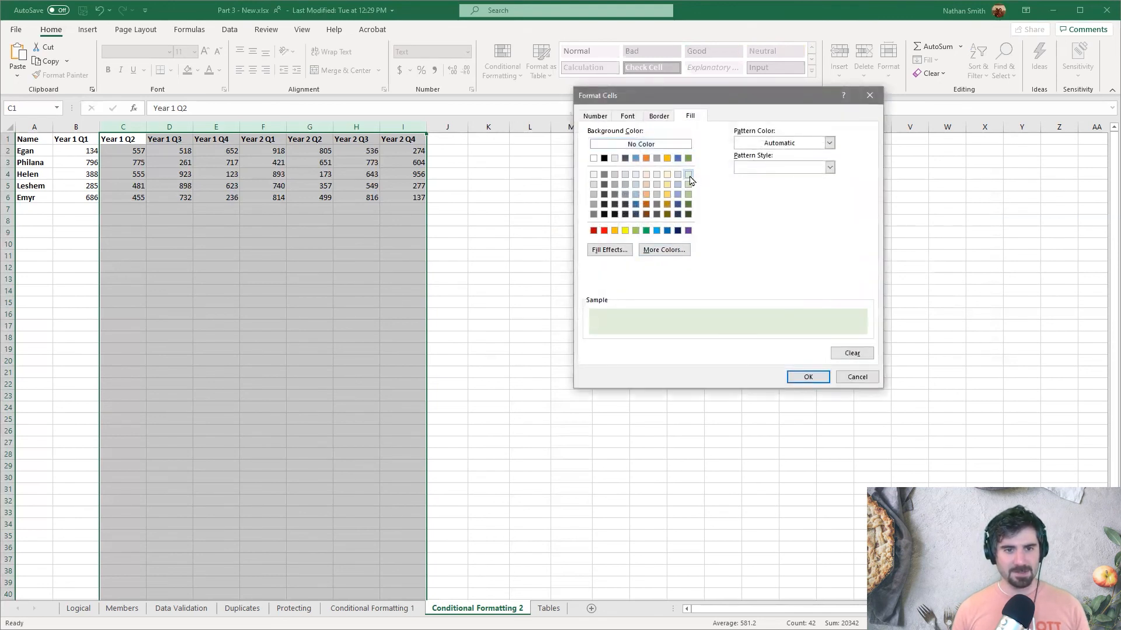
left_click(795, 379)
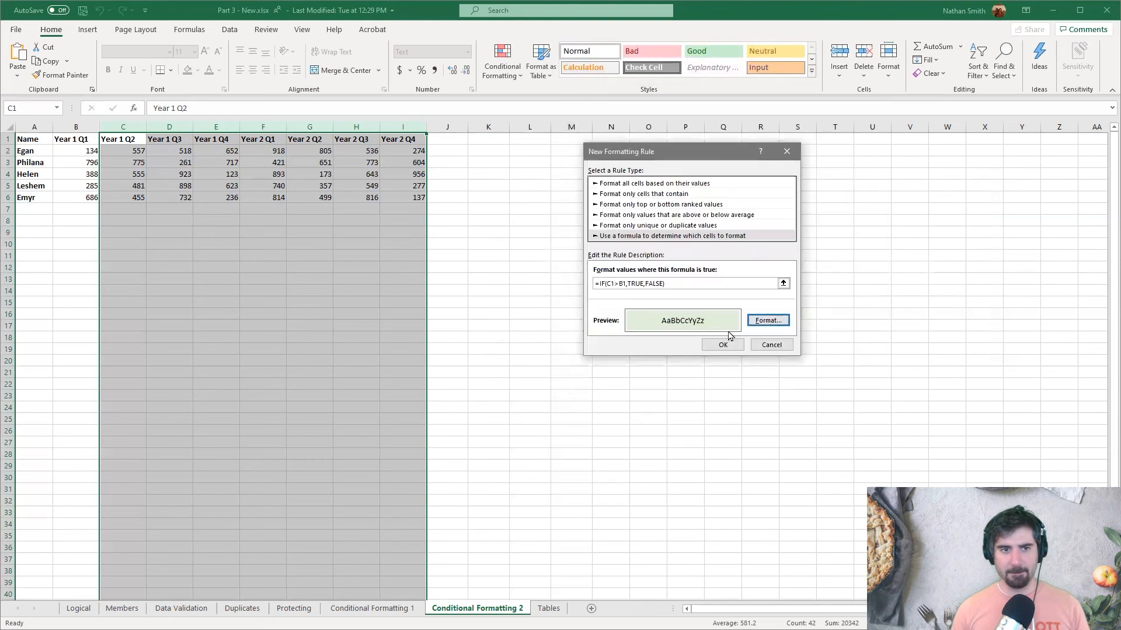
left_click(723, 345)
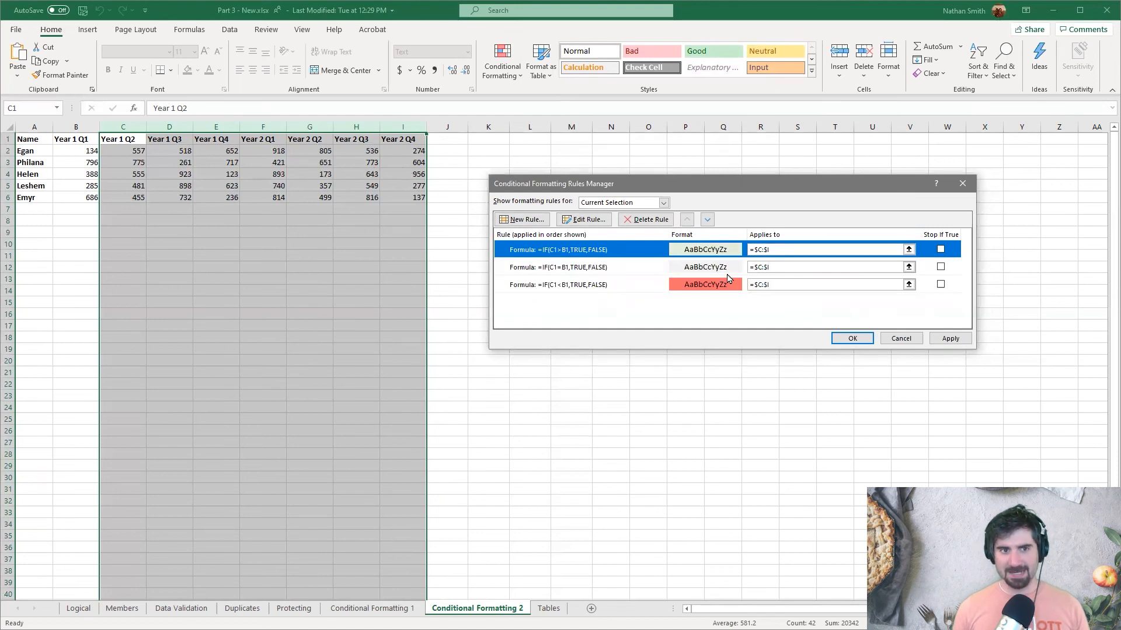
Step: Add a formula-based rule without any format, using =IF(ISNUMBER(C1),FALSE,TRUE), to catch non-numeric cells
left_click(525, 219)
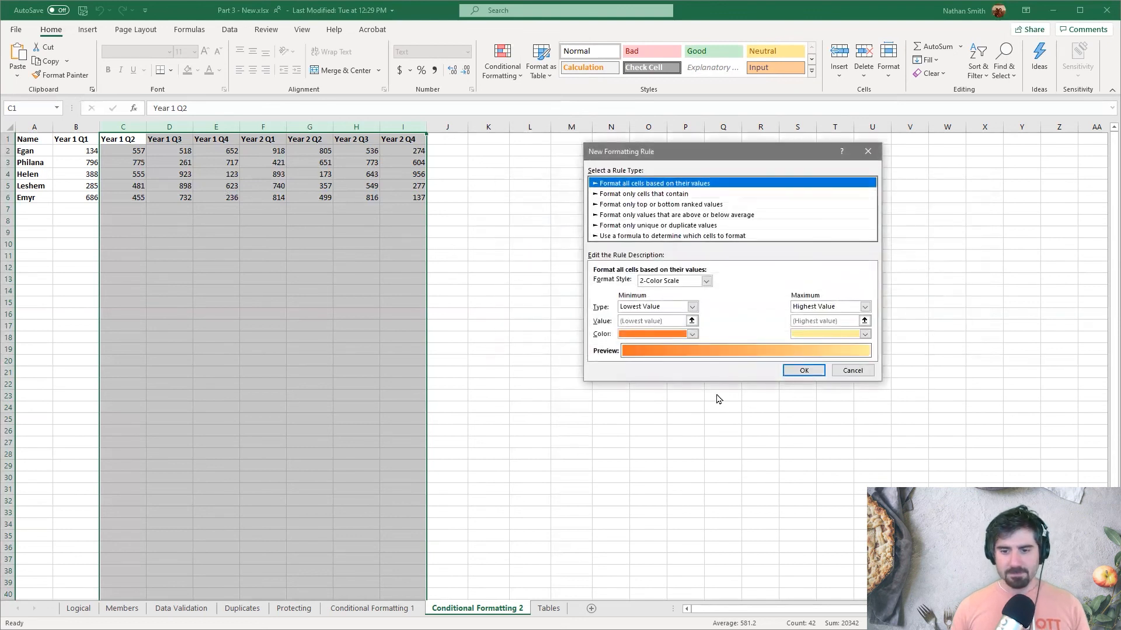
left_click(656, 236)
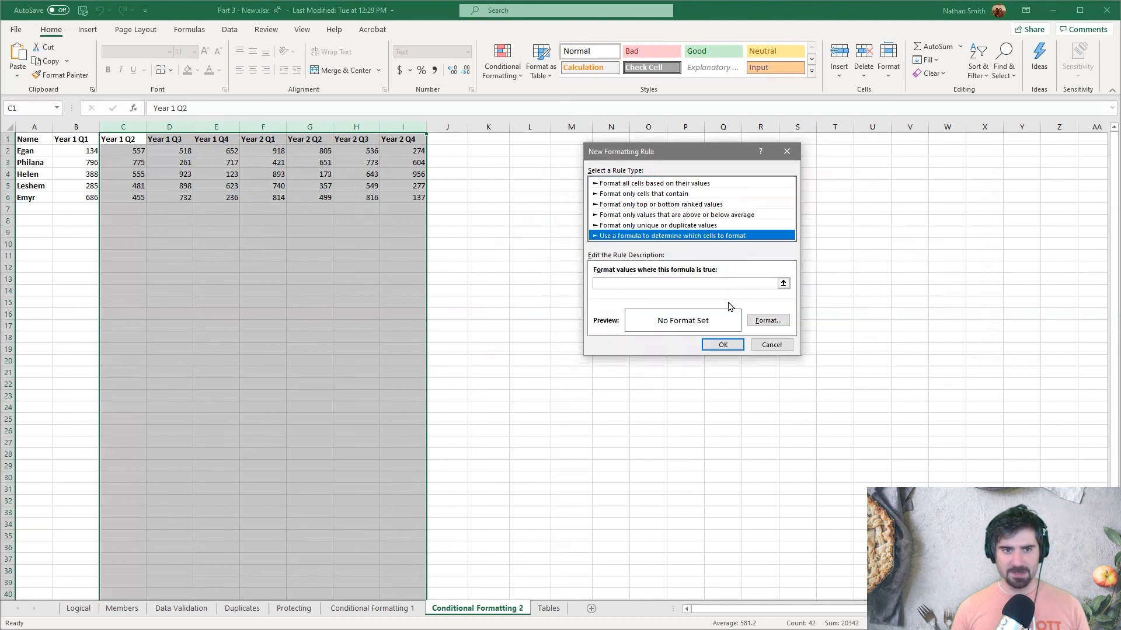
left_click(741, 283)
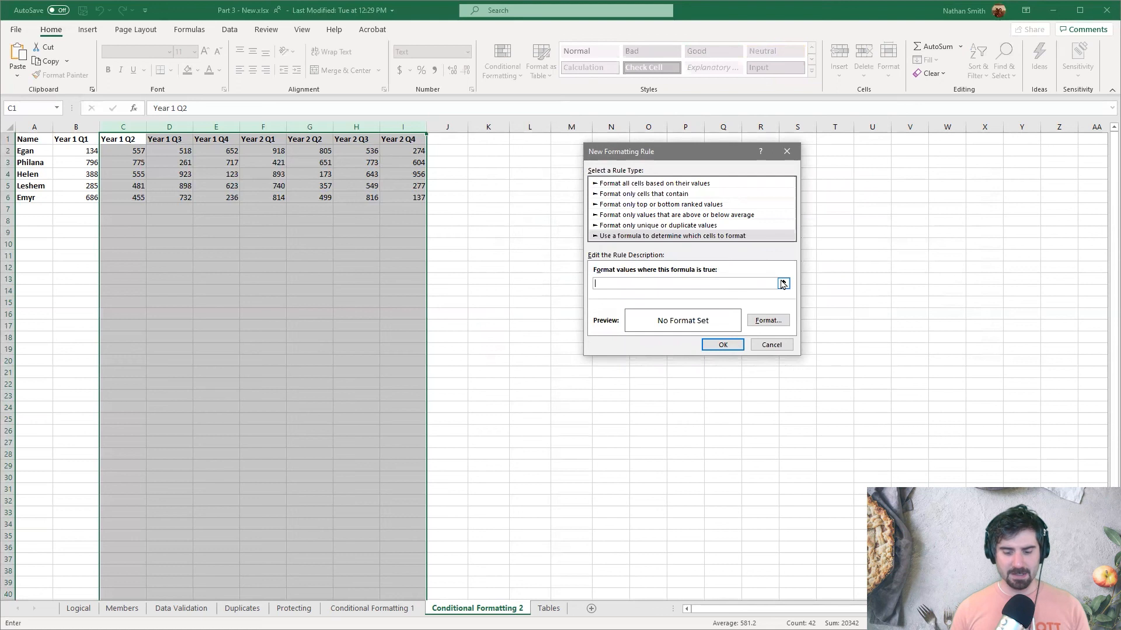
type("=IF(ISNUMBER(C1),FALSE,TRUE")
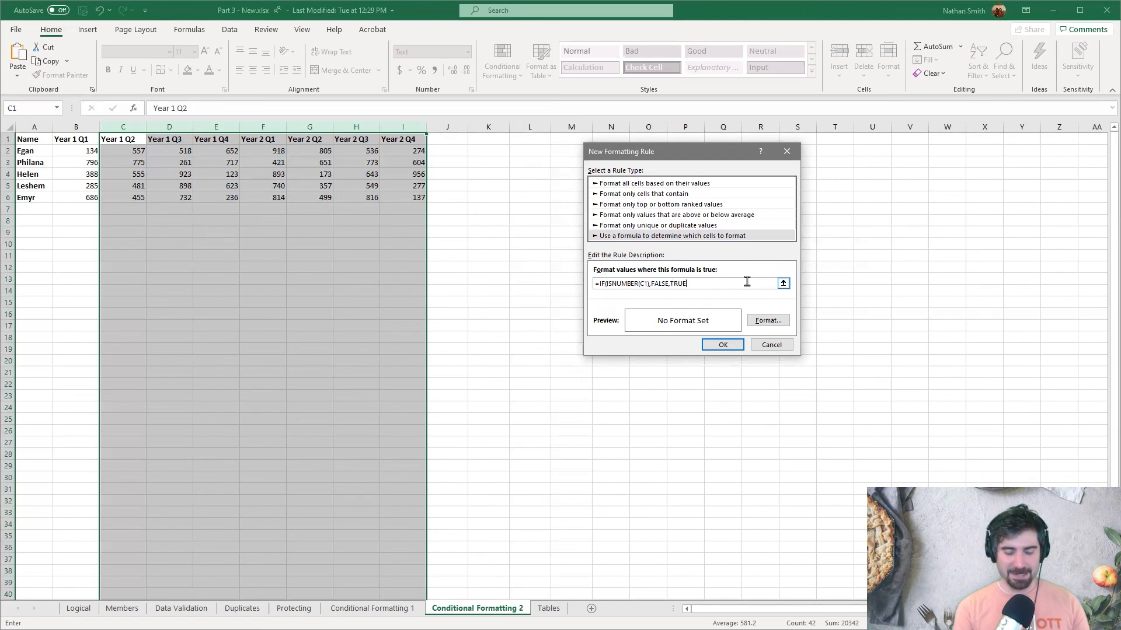
type(")")
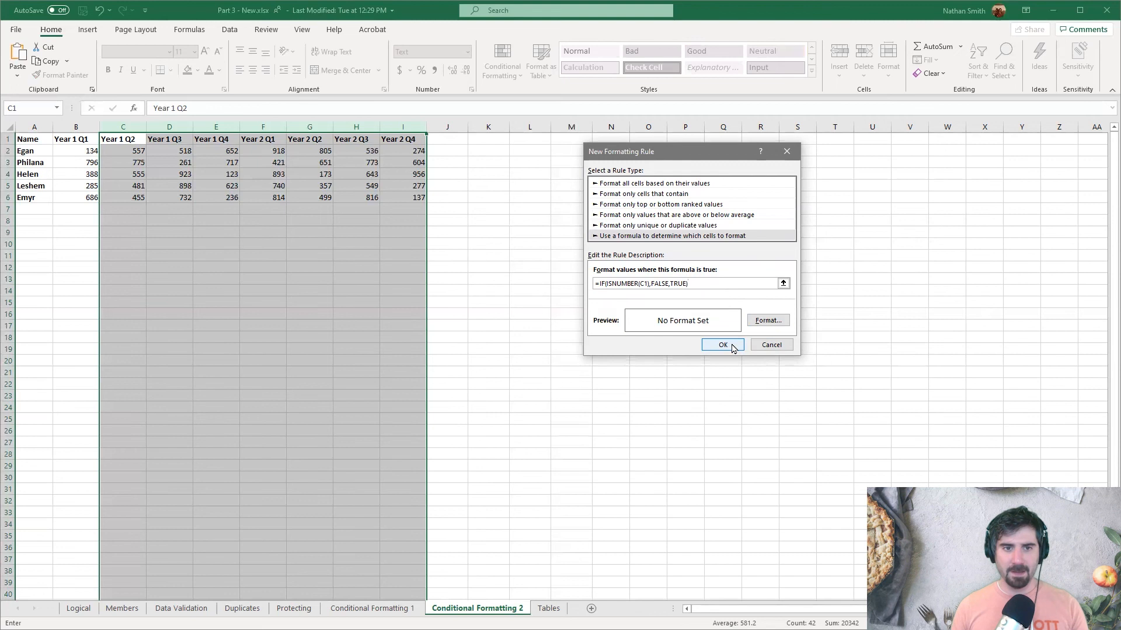
left_click(733, 348)
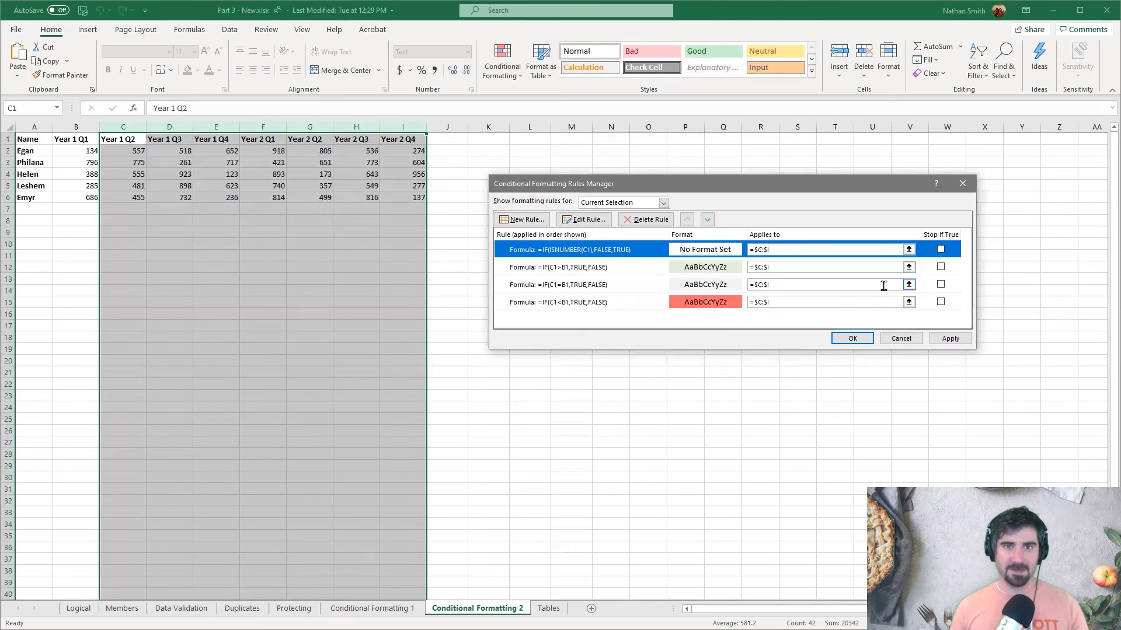
Step: Turn on Stop If True for the ISNUMBER rule, apply all the rules to columns C through I and close the rules manager
left_click(941, 250)
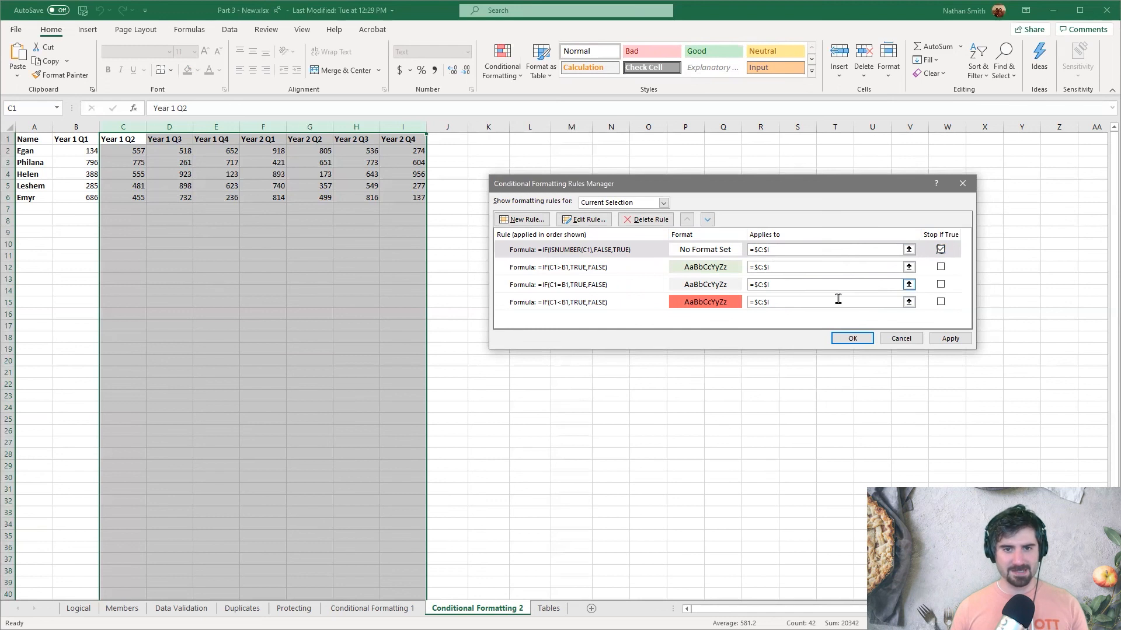
left_click(953, 340)
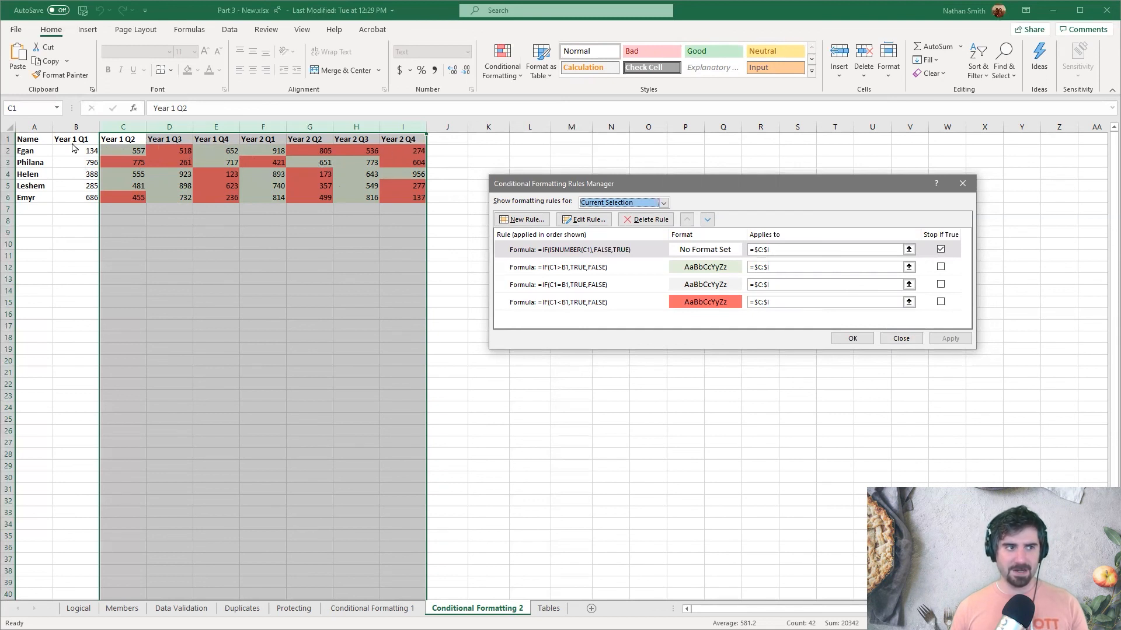
left_click(854, 339)
left_click(128, 139)
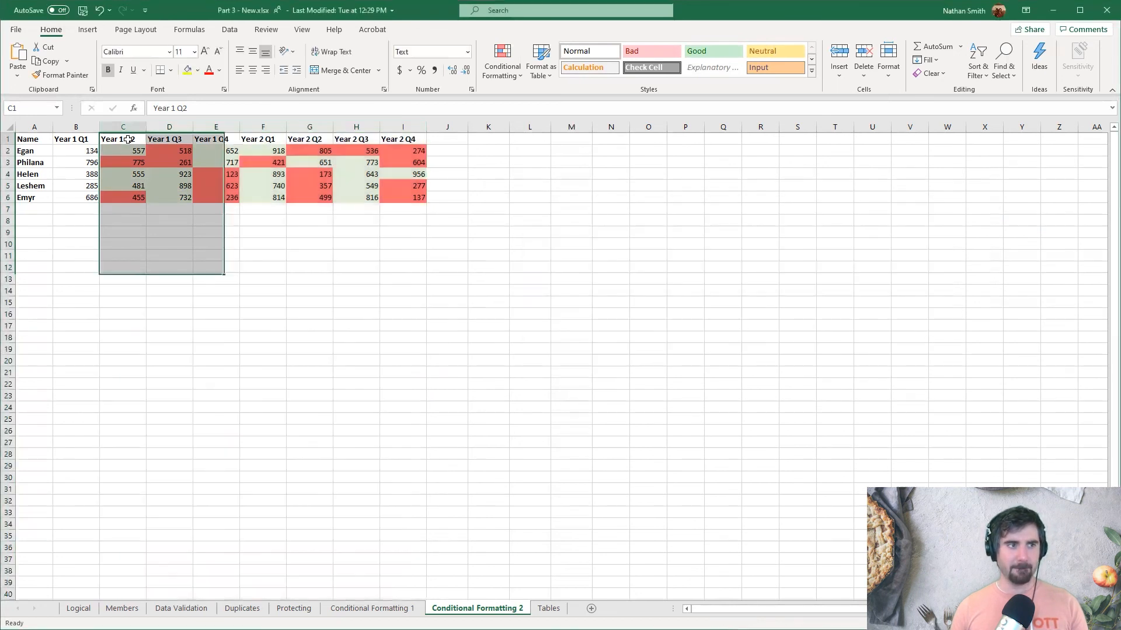